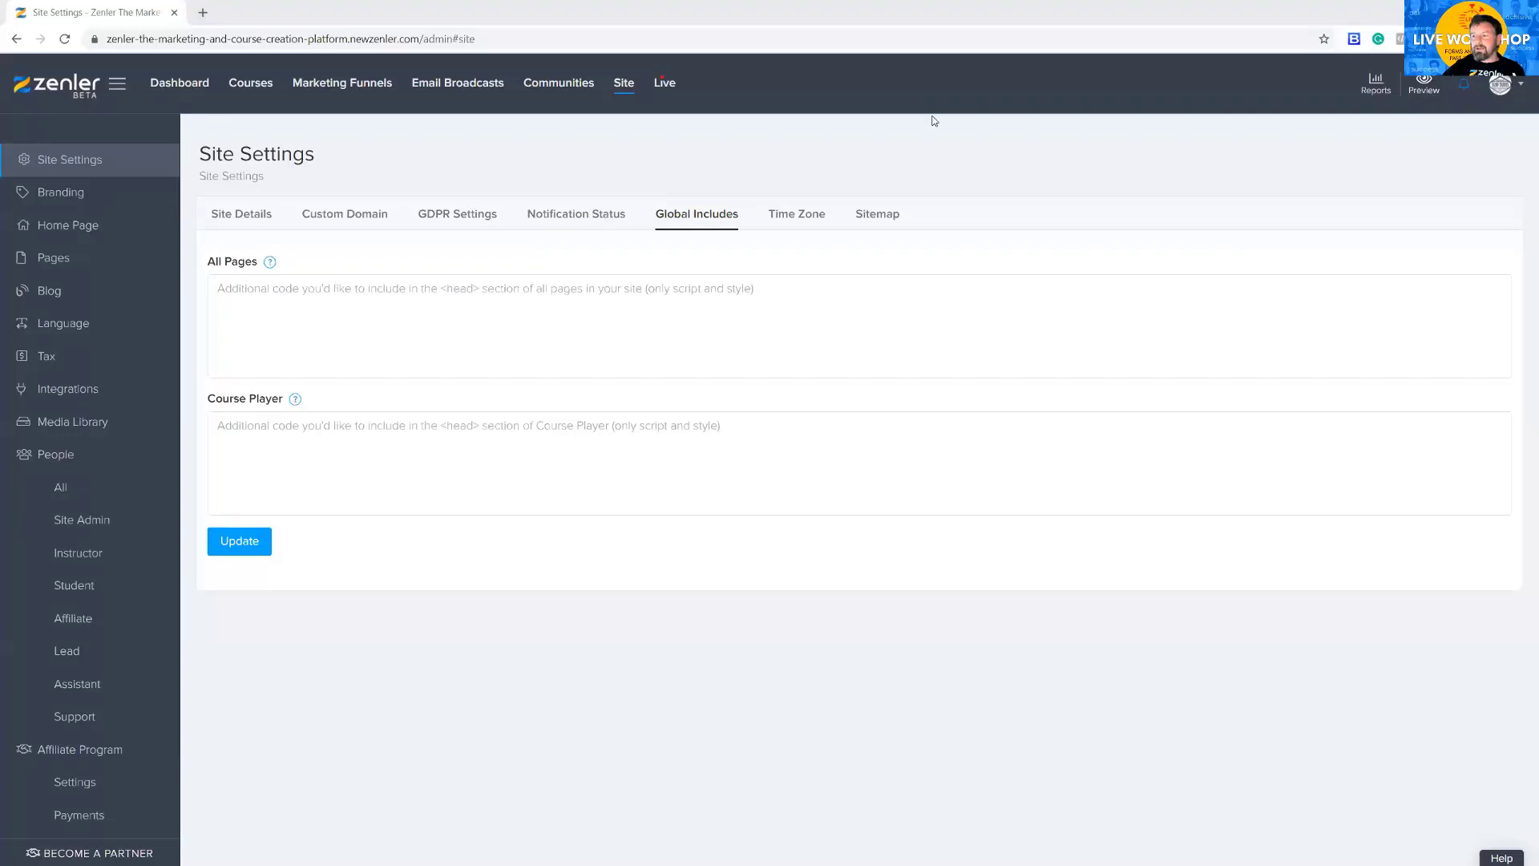
- Open the site's pages list and preview the Form to funnel page, looking over its registration form
{"action": "left_click", "coordinate": [52, 258]}
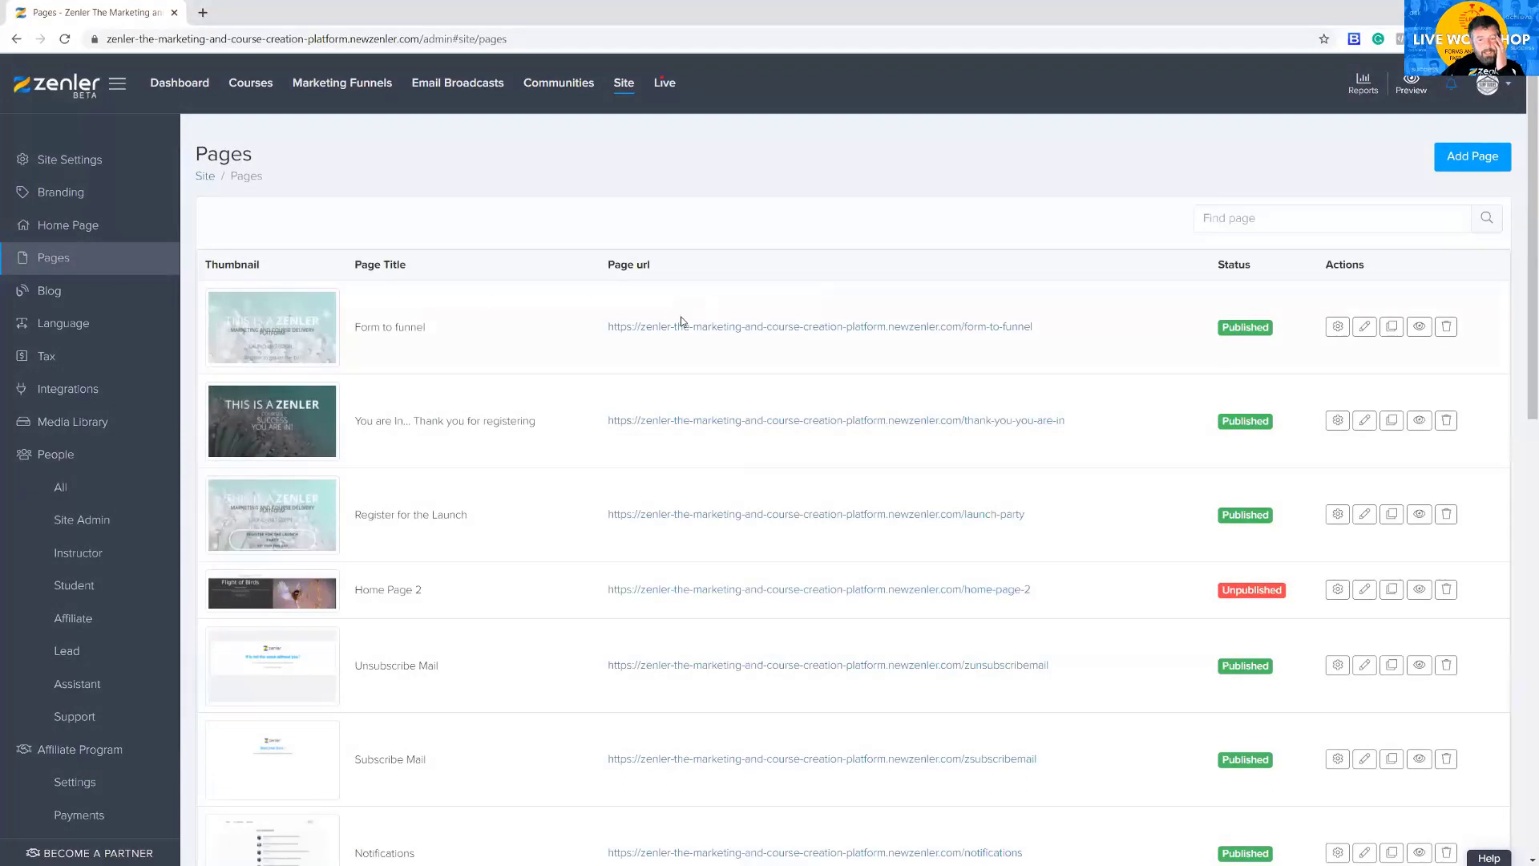
{"action": "left_click", "coordinate": [1420, 327]}
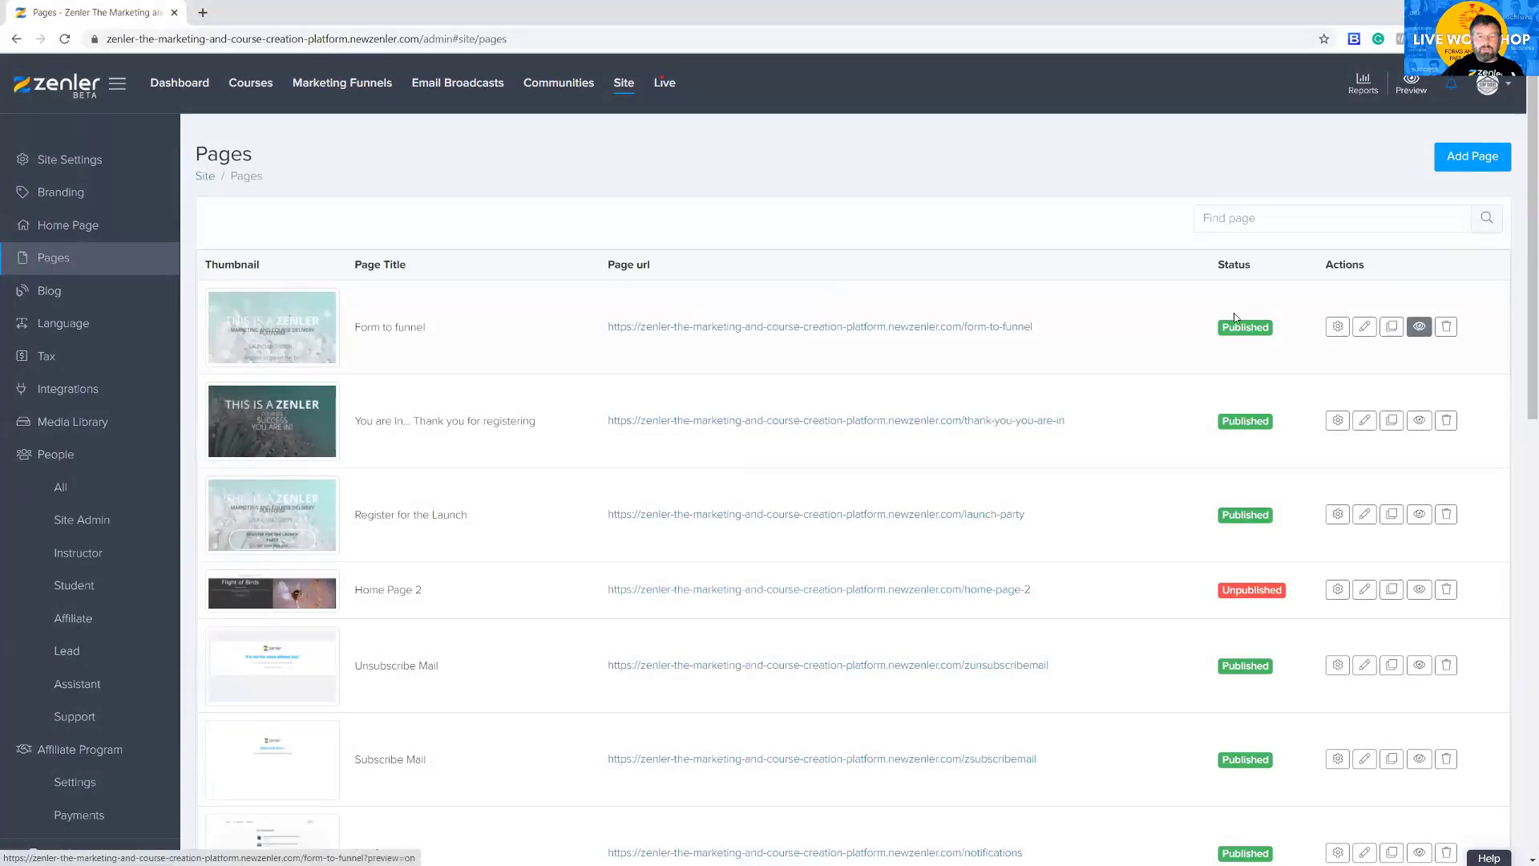
{"action": "scroll", "coordinate": [811, 368], "scroll_direction": "down", "scroll_amount": 5}
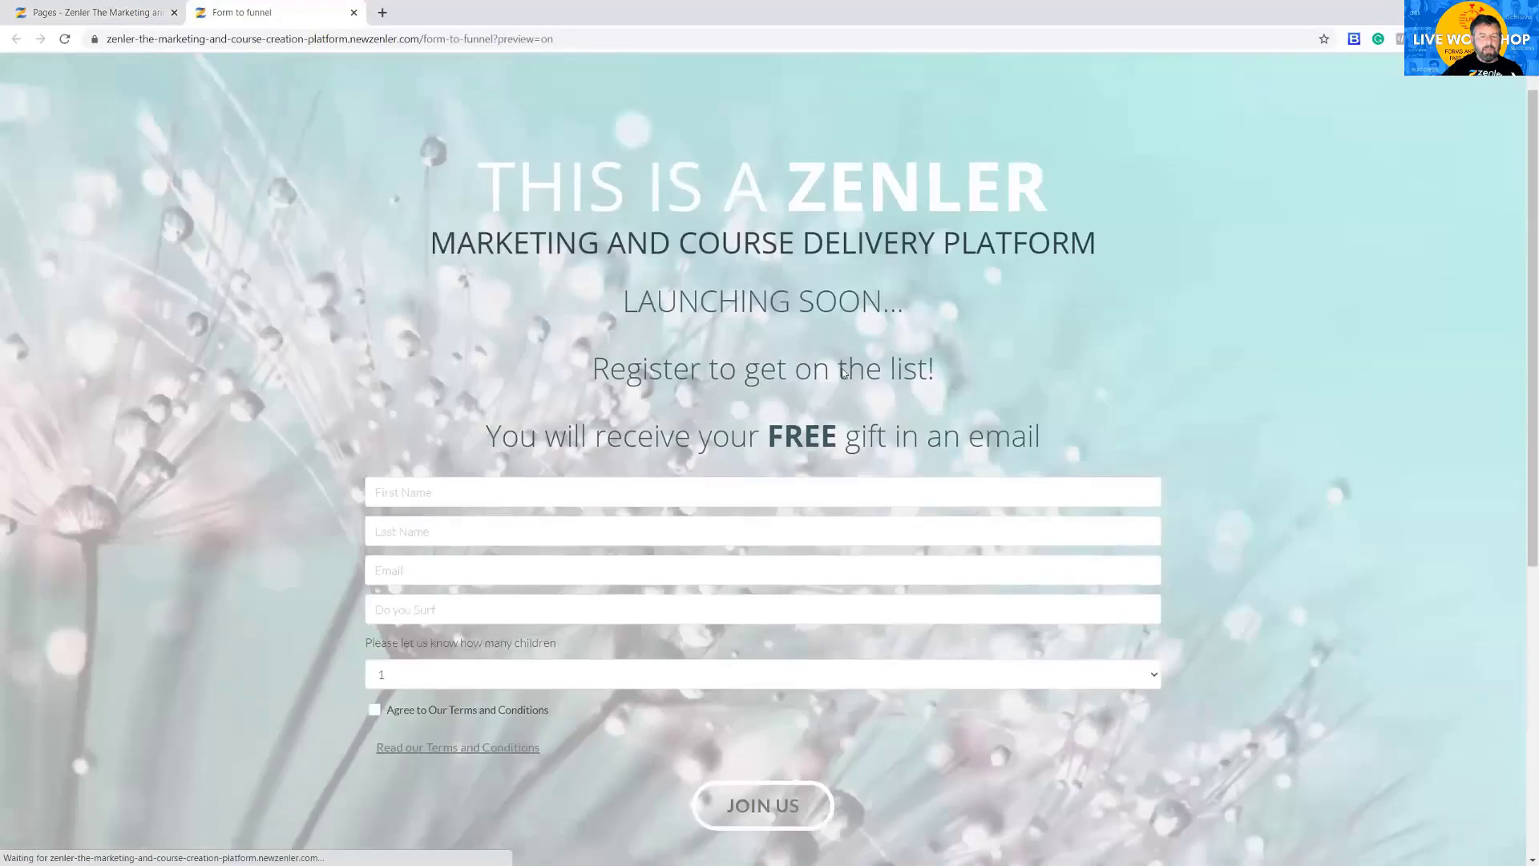
{"action": "scroll", "coordinate": [825, 370], "scroll_direction": "up", "scroll_amount": 4}
{"action": "scroll", "coordinate": [834, 373], "scroll_direction": "down", "scroll_amount": 3}
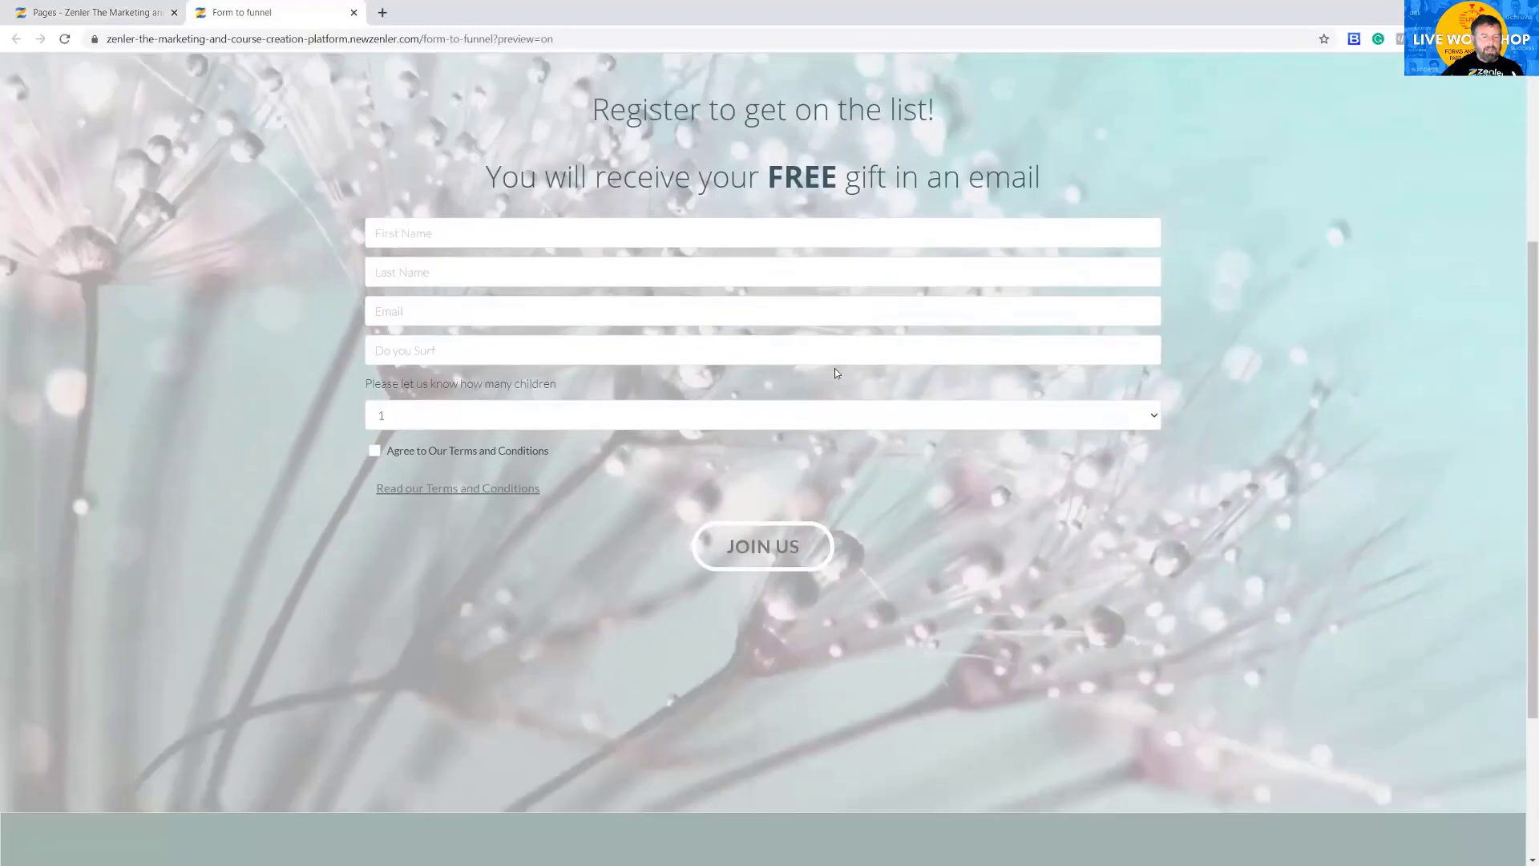
{"action": "scroll", "coordinate": [649, 398], "scroll_direction": "up", "scroll_amount": 3}
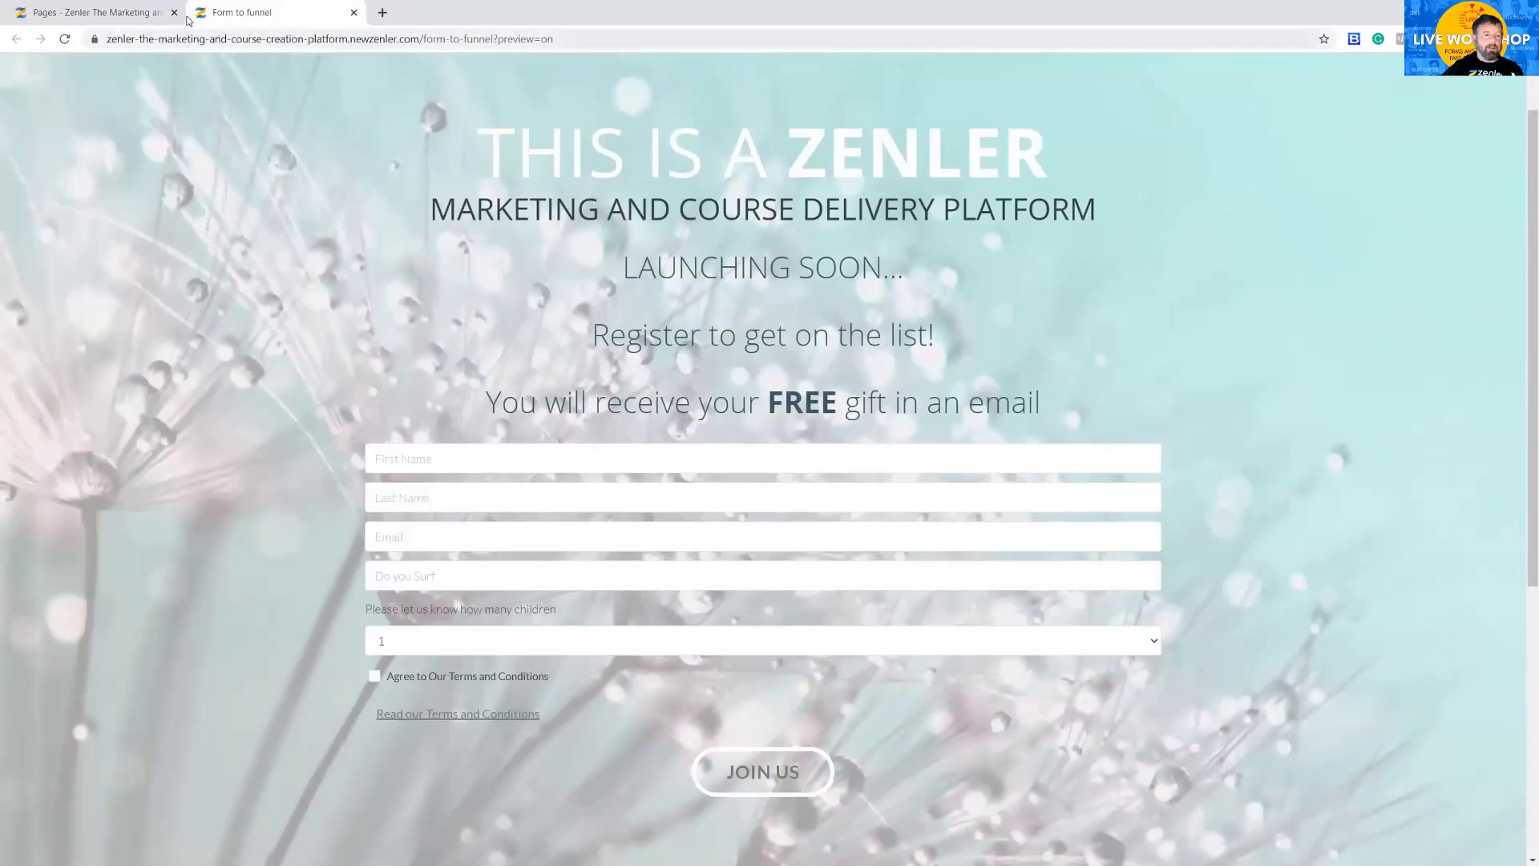
- Preview the Register for the Launch page from the pages list and return to the list
{"action": "left_click", "coordinate": [130, 14]}
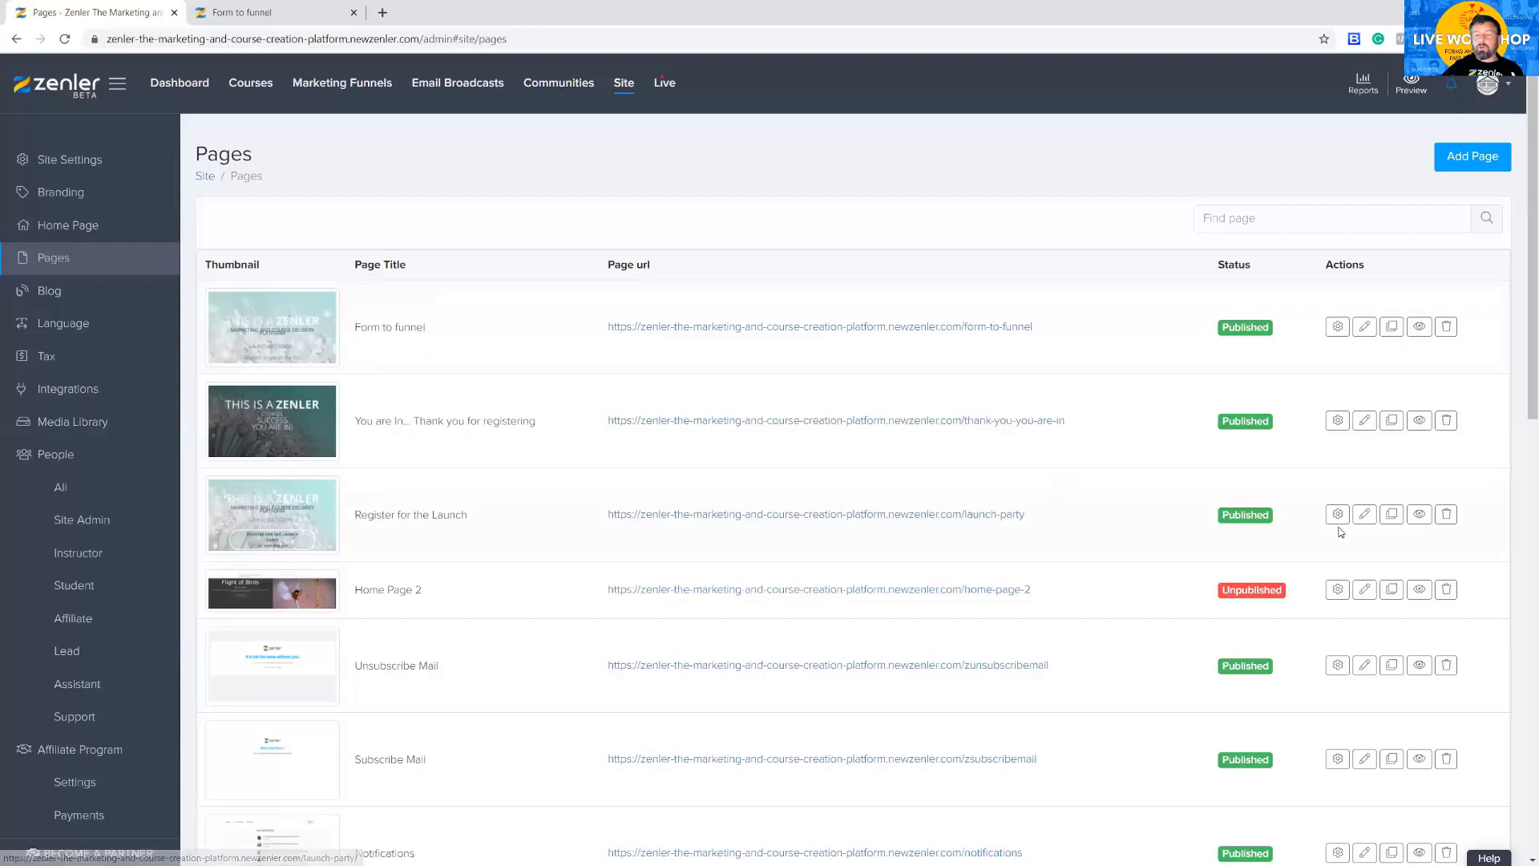
{"action": "left_click", "coordinate": [1419, 514]}
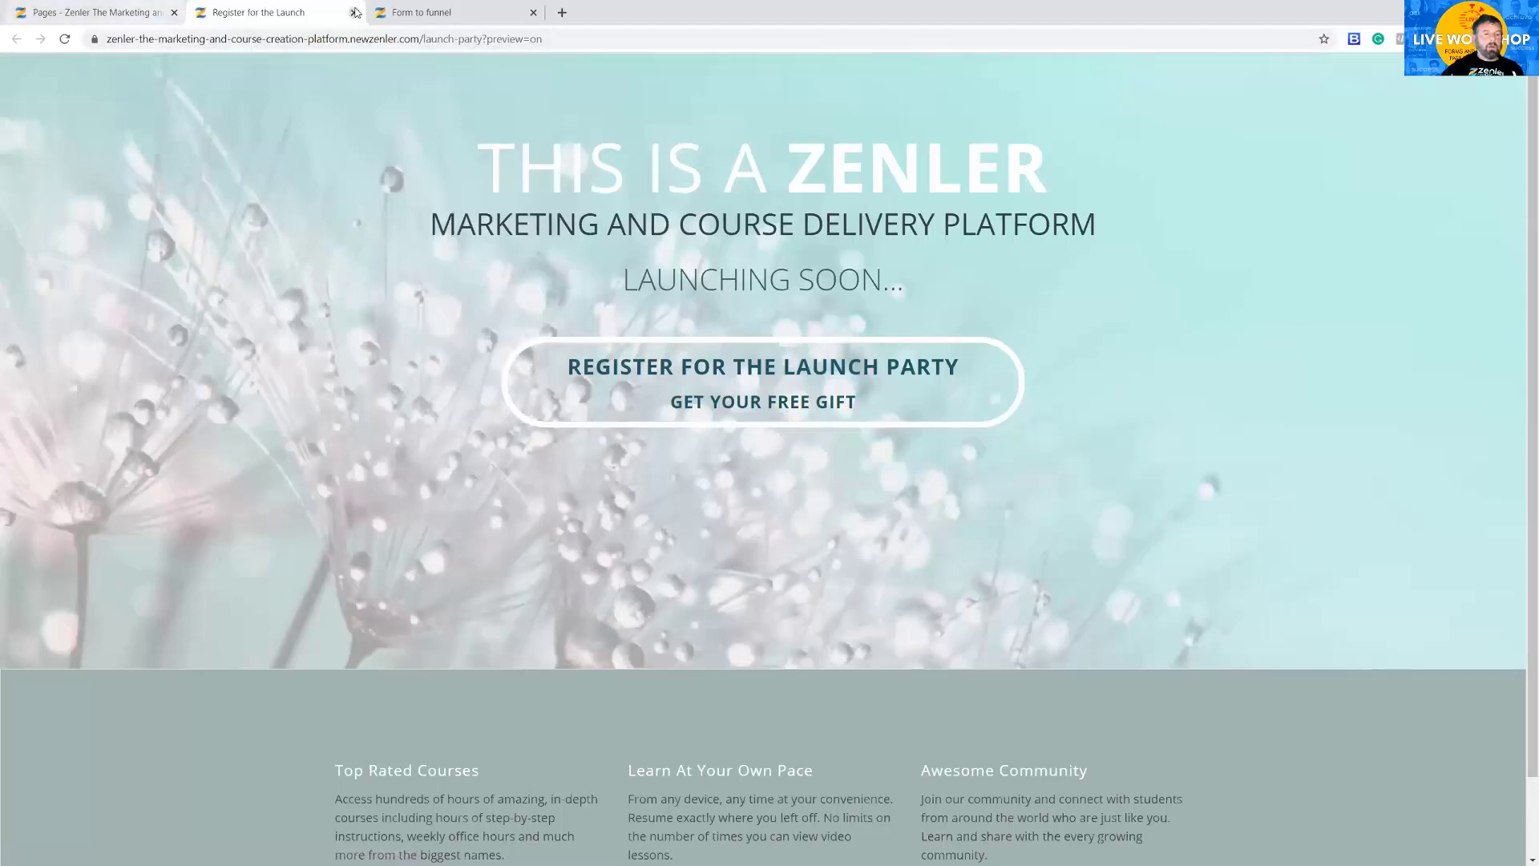
{"action": "left_click", "coordinate": [90, 14]}
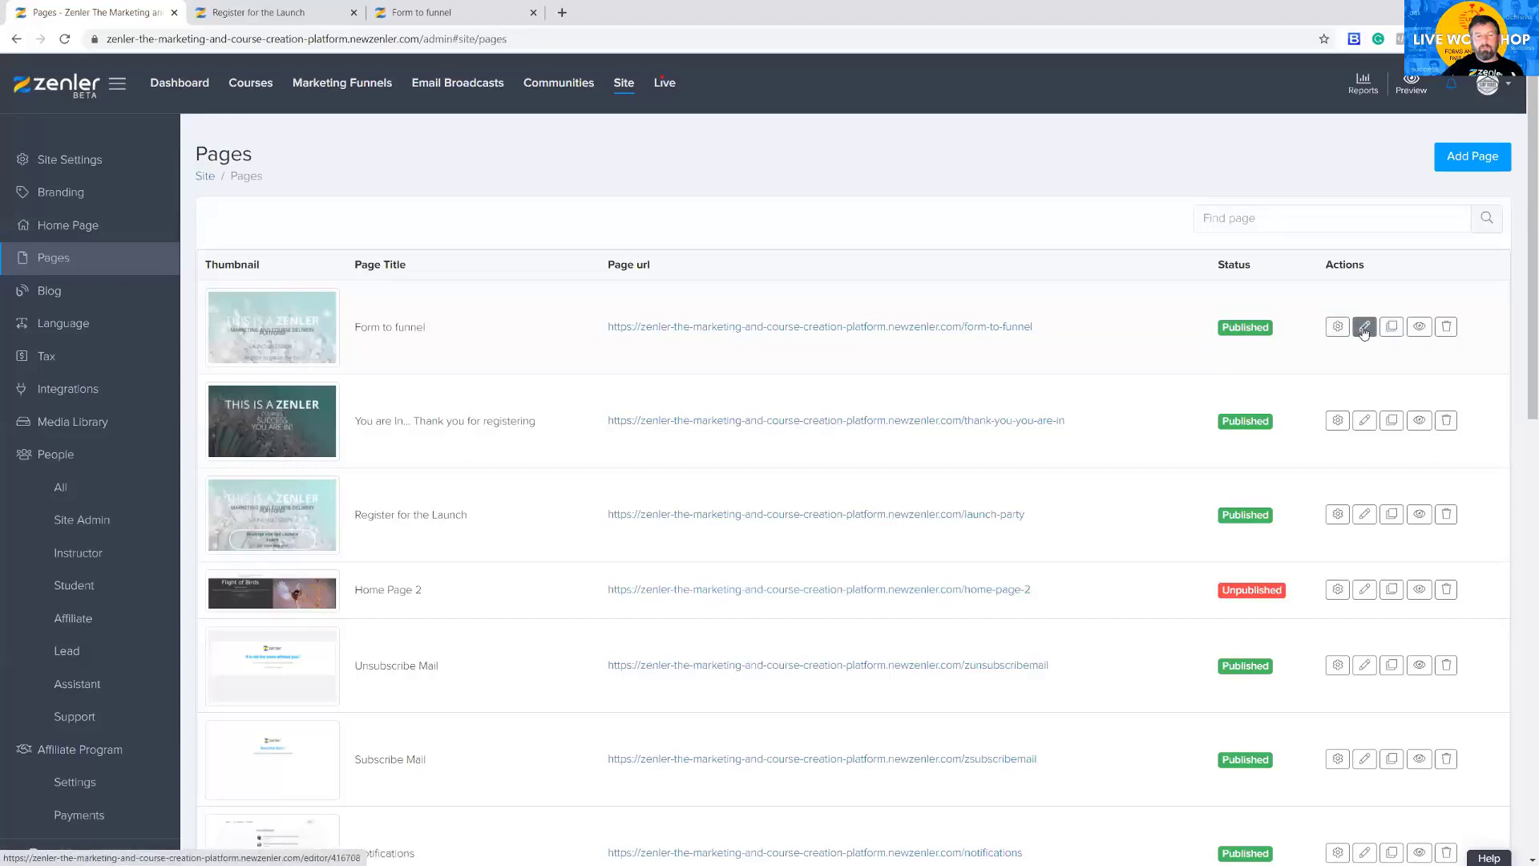
- Open the Form to funnel page in the page editor and compare it with its preview
{"action": "left_click", "coordinate": [1363, 335]}
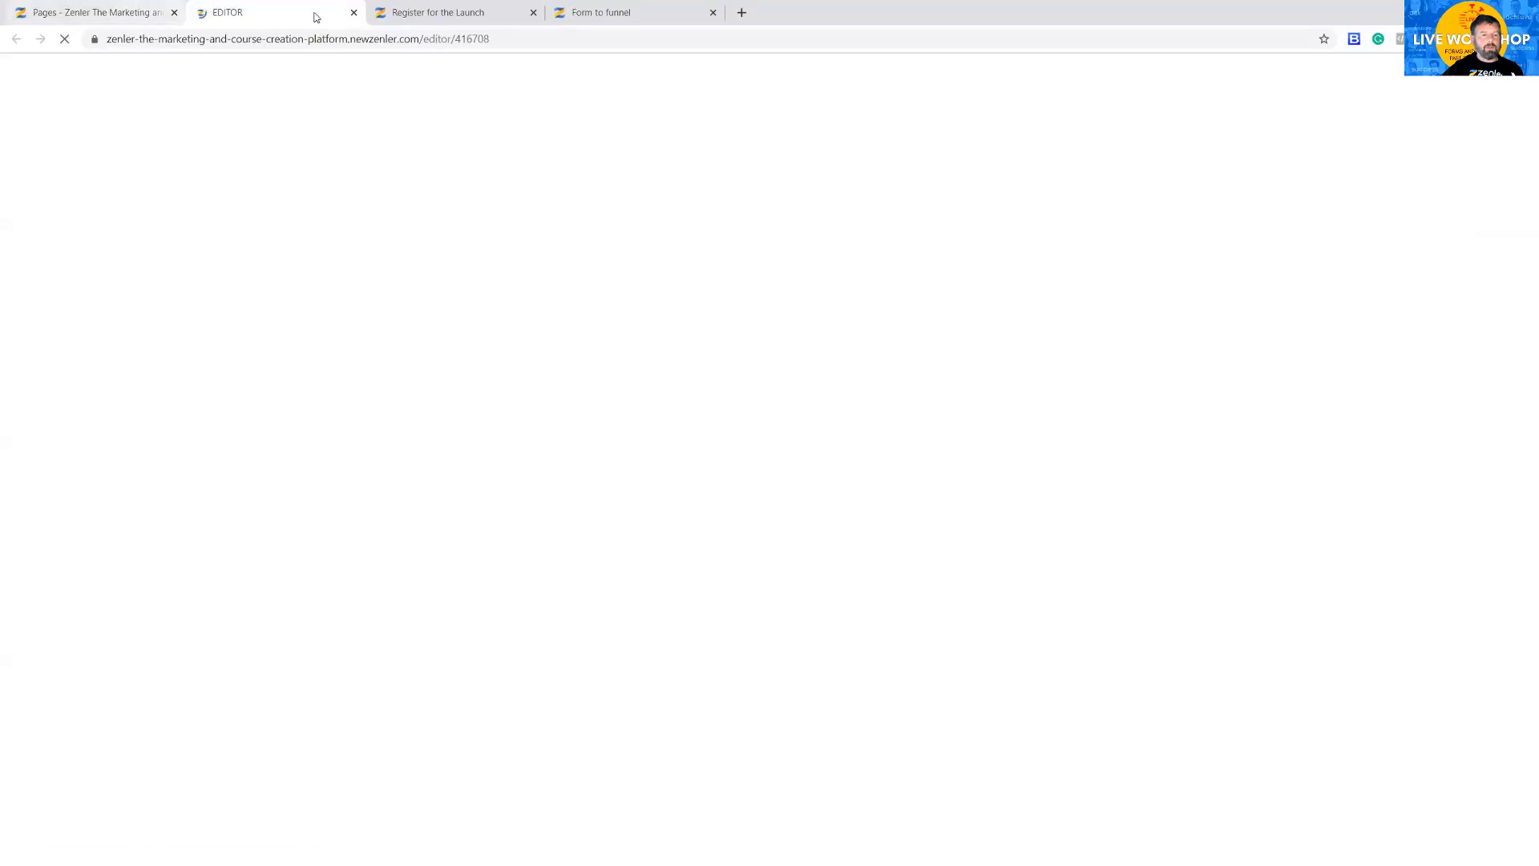
{"action": "left_click", "coordinate": [602, 12]}
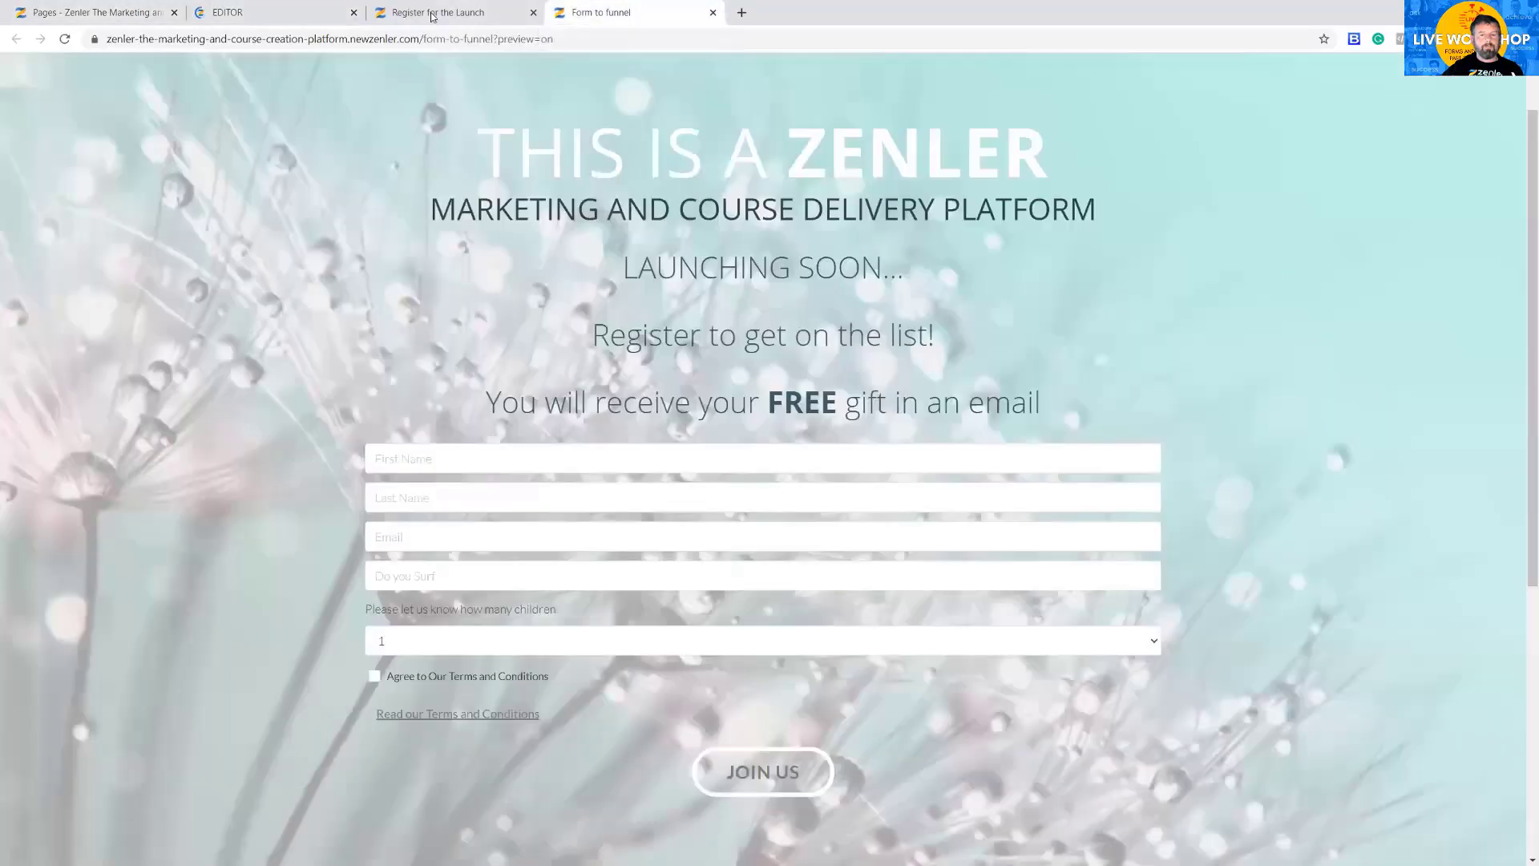
{"action": "left_click", "coordinate": [302, 13]}
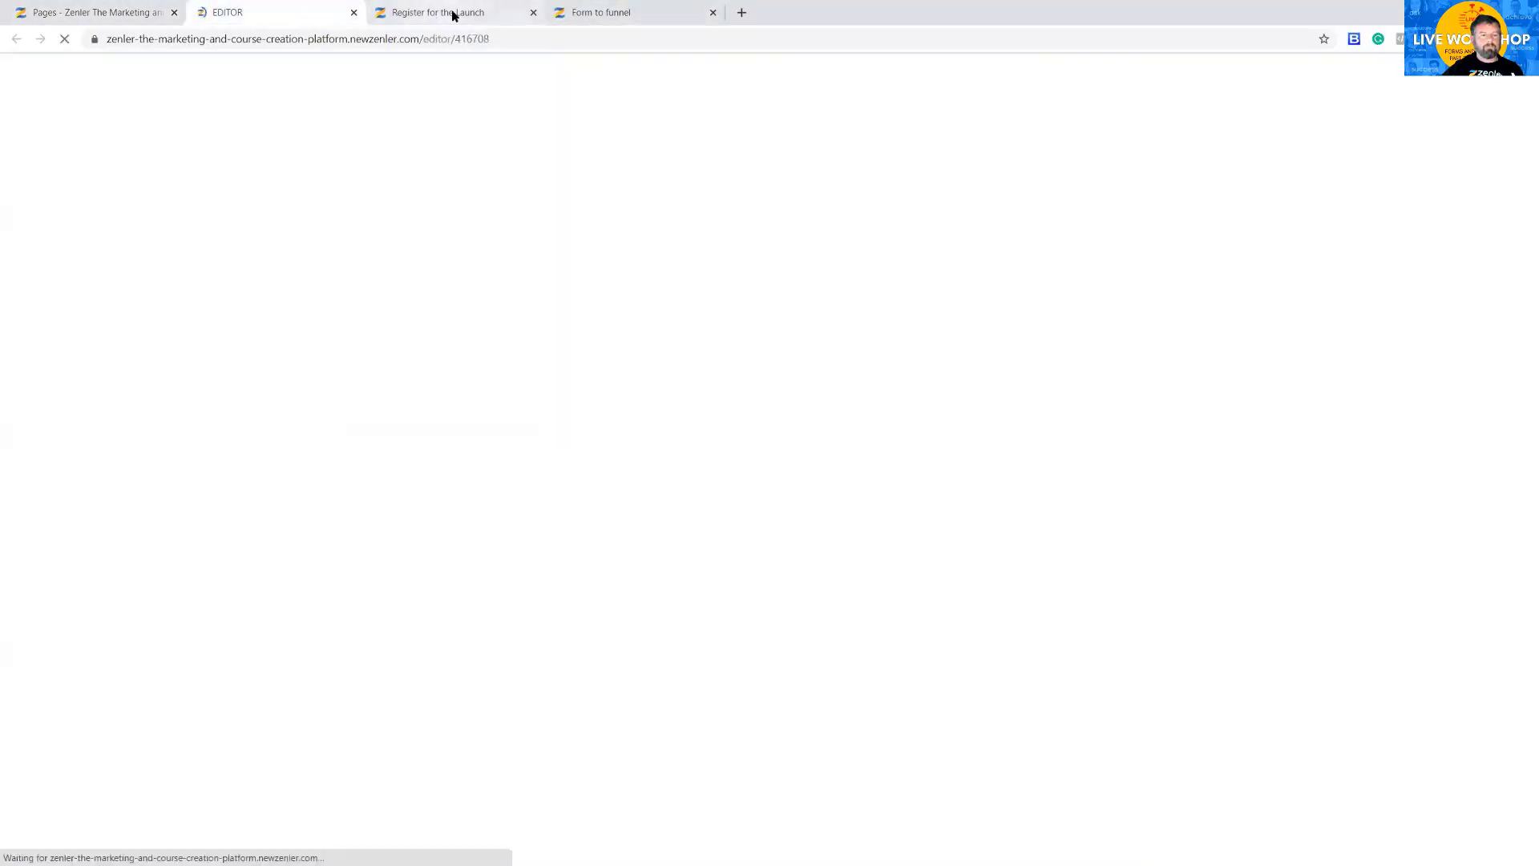
{"action": "key", "text": "ctrl+4"}
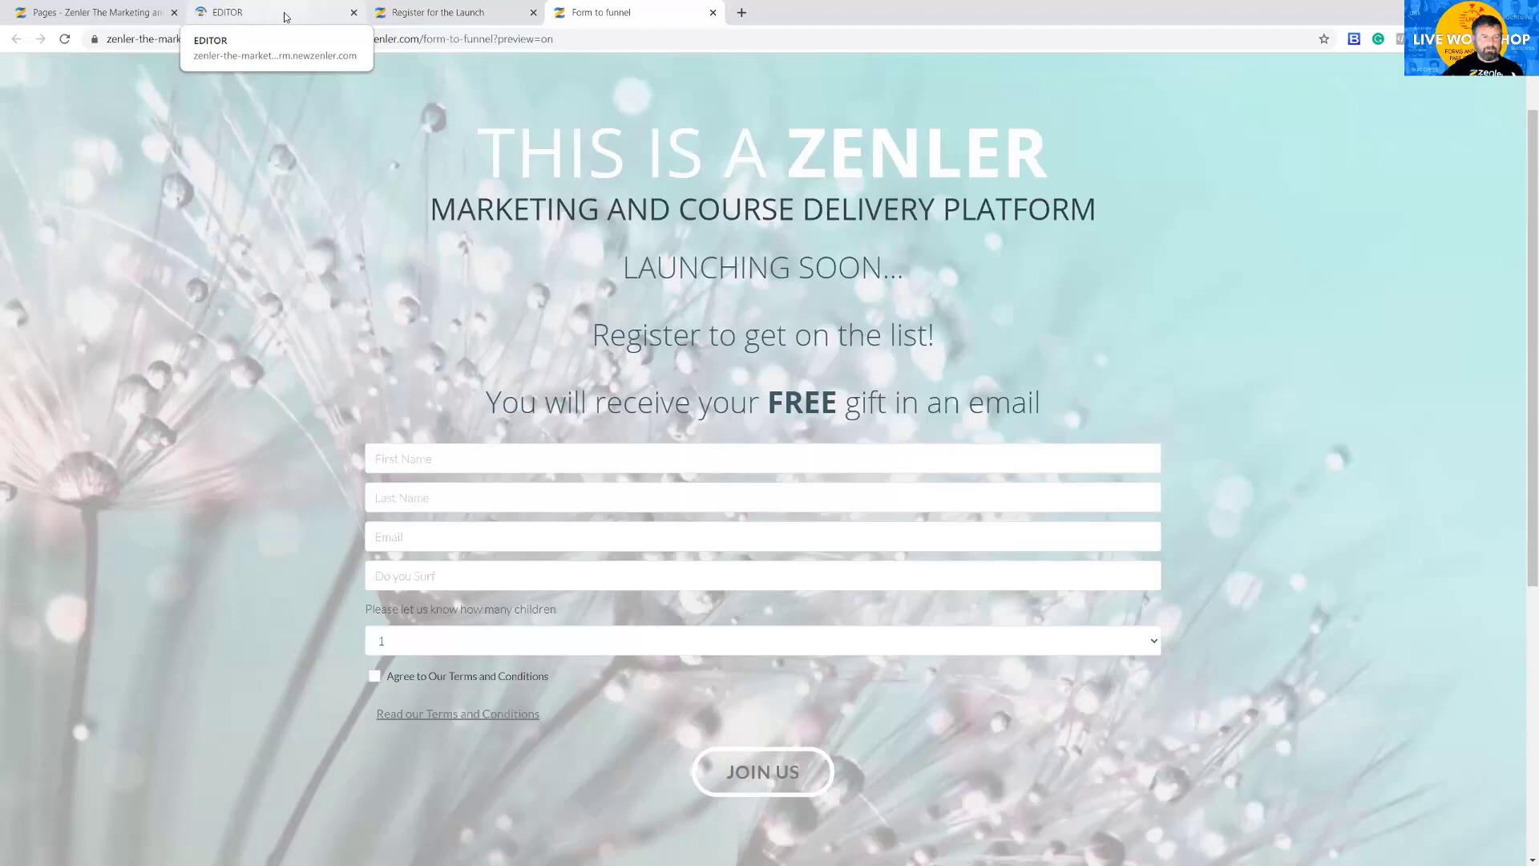
{"action": "left_click", "coordinate": [284, 16]}
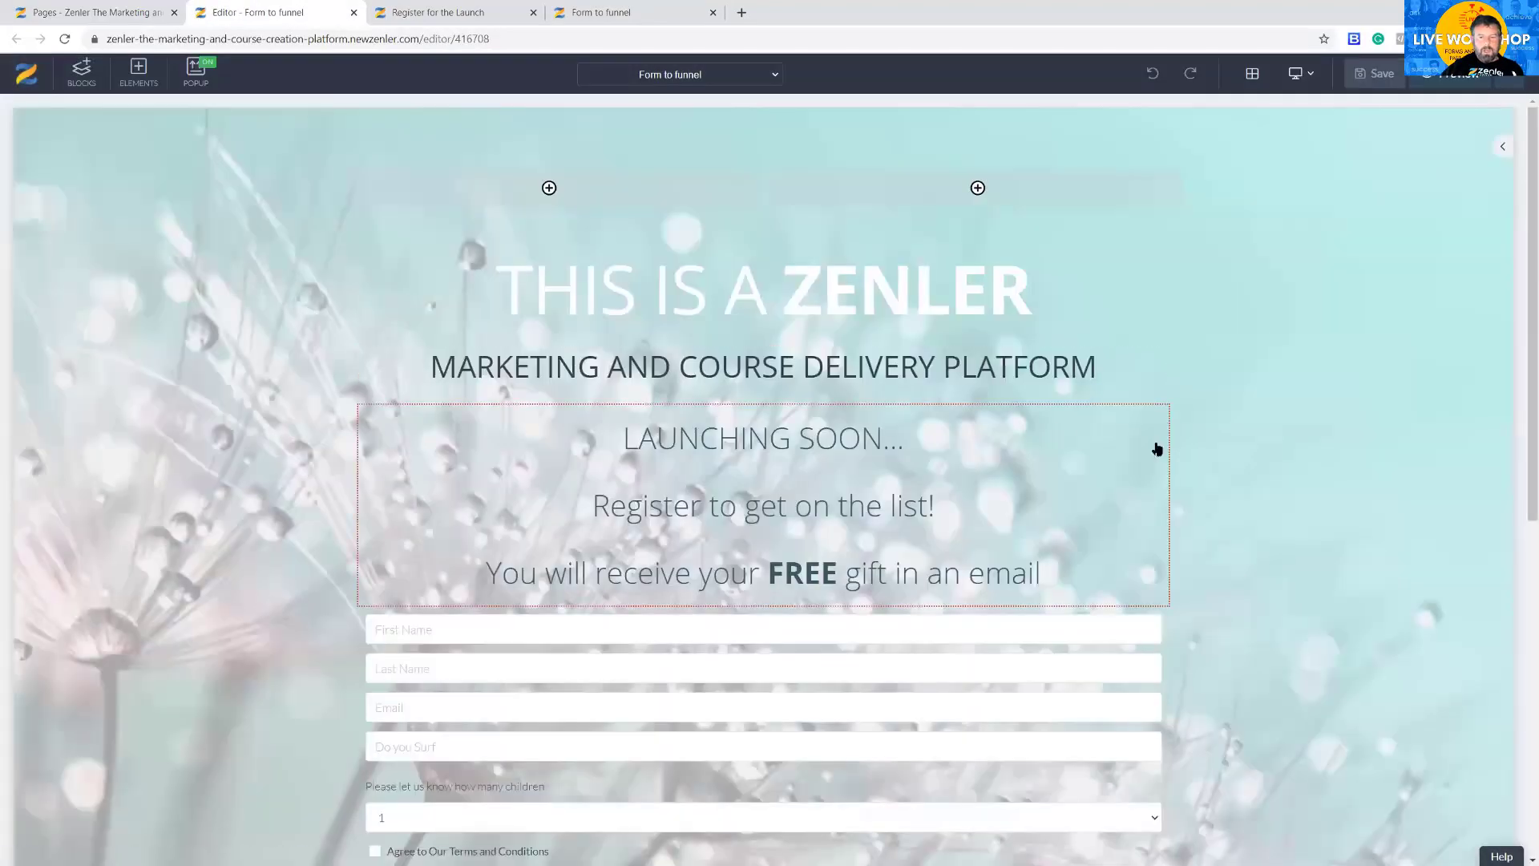
{"action": "left_click", "coordinate": [601, 12]}
{"action": "left_click", "coordinate": [273, 12]}
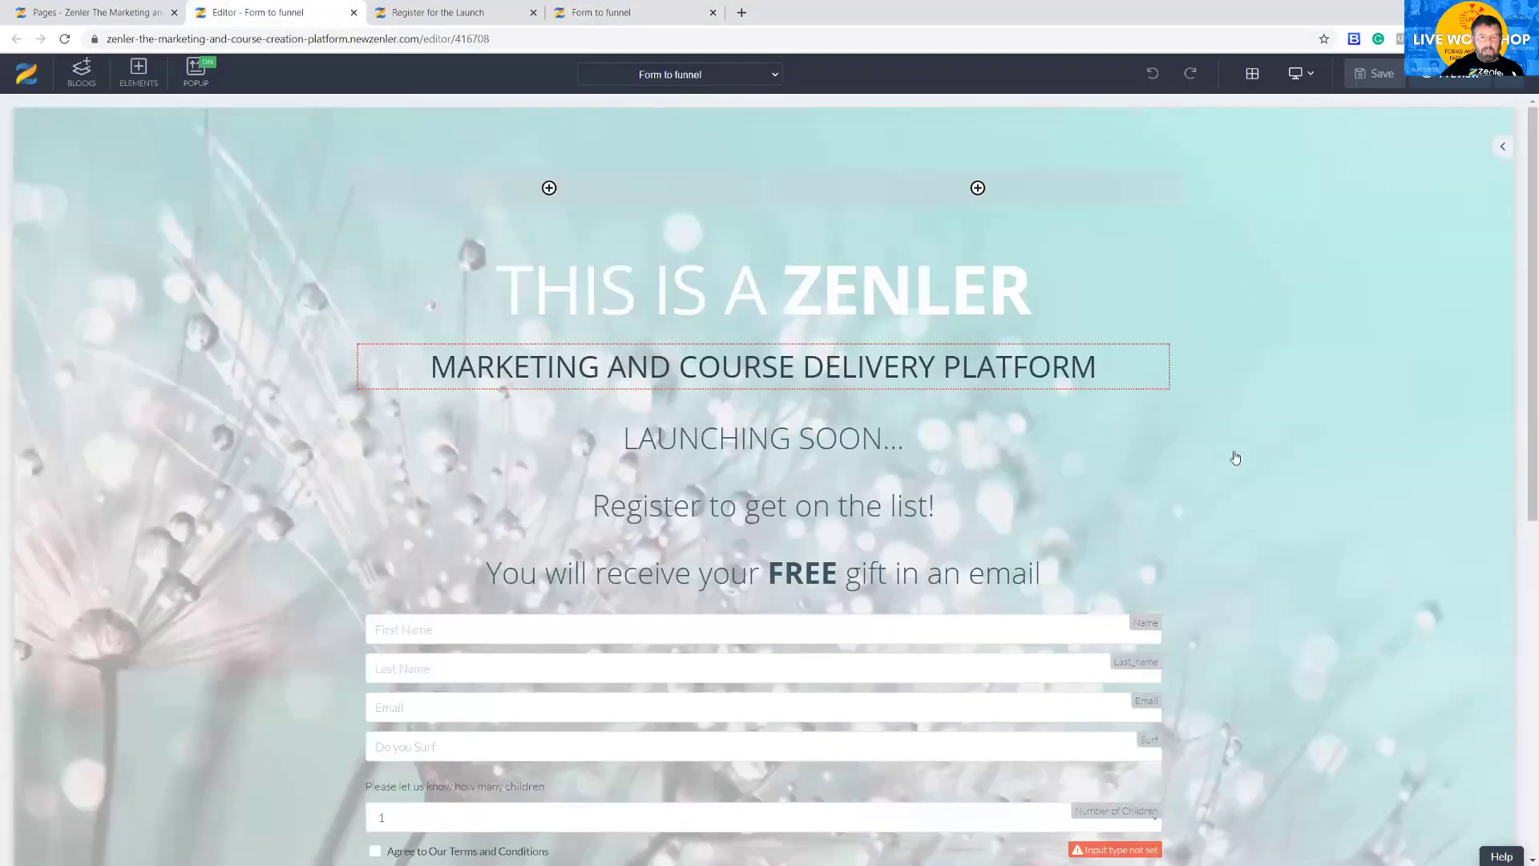
- Examine the form submission settings of the JOIN US button, especially the option for adding people to funnels
{"action": "scroll", "coordinate": [1242, 454], "scroll_direction": "down", "scroll_amount": 7}
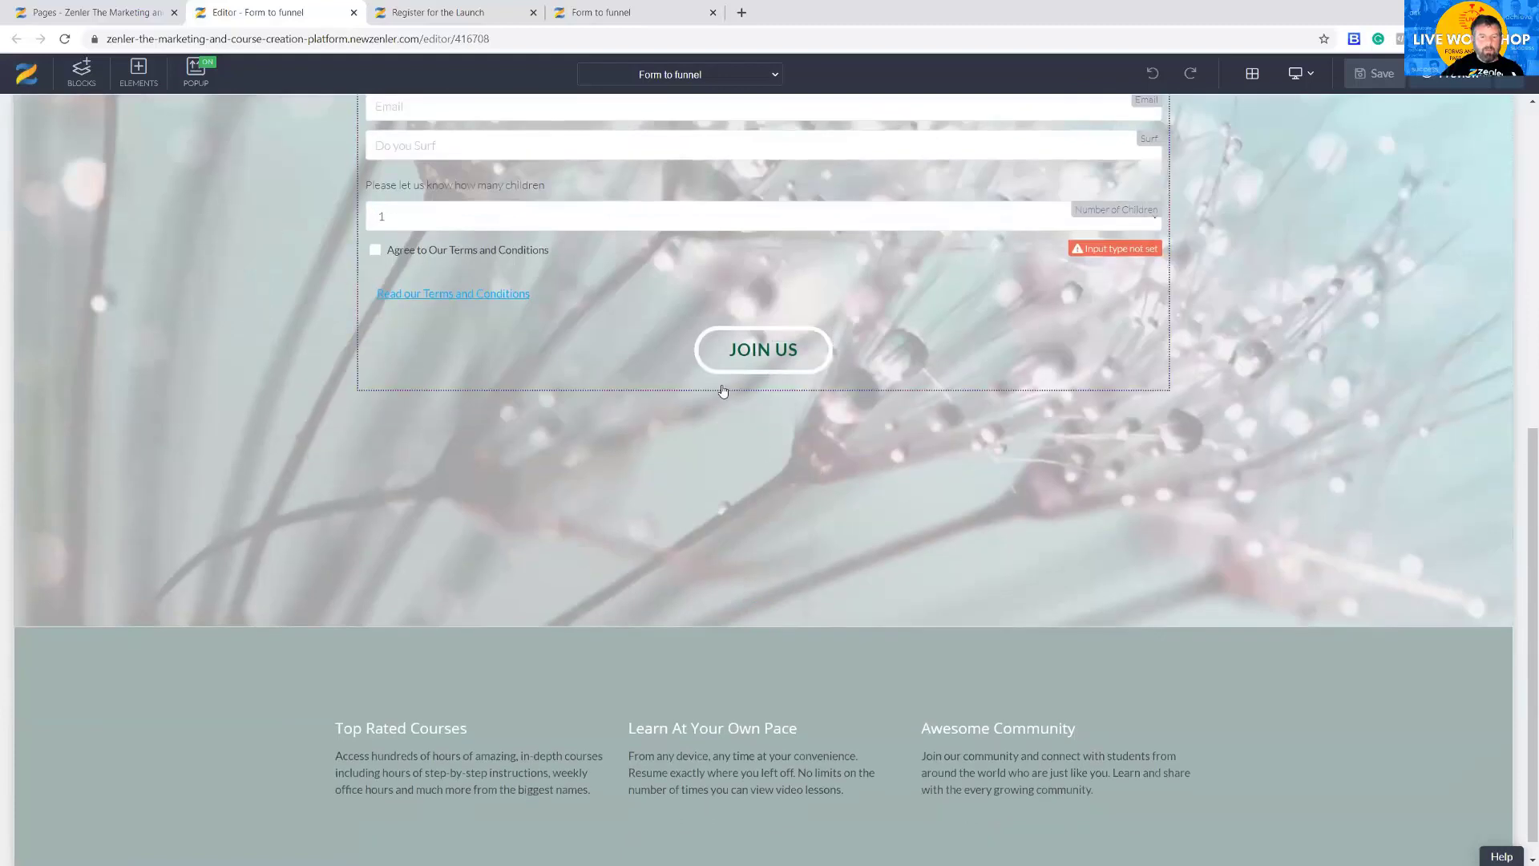
{"action": "scroll", "coordinate": [721, 391], "scroll_direction": "up", "scroll_amount": 2}
{"action": "left_click", "coordinate": [705, 464]}
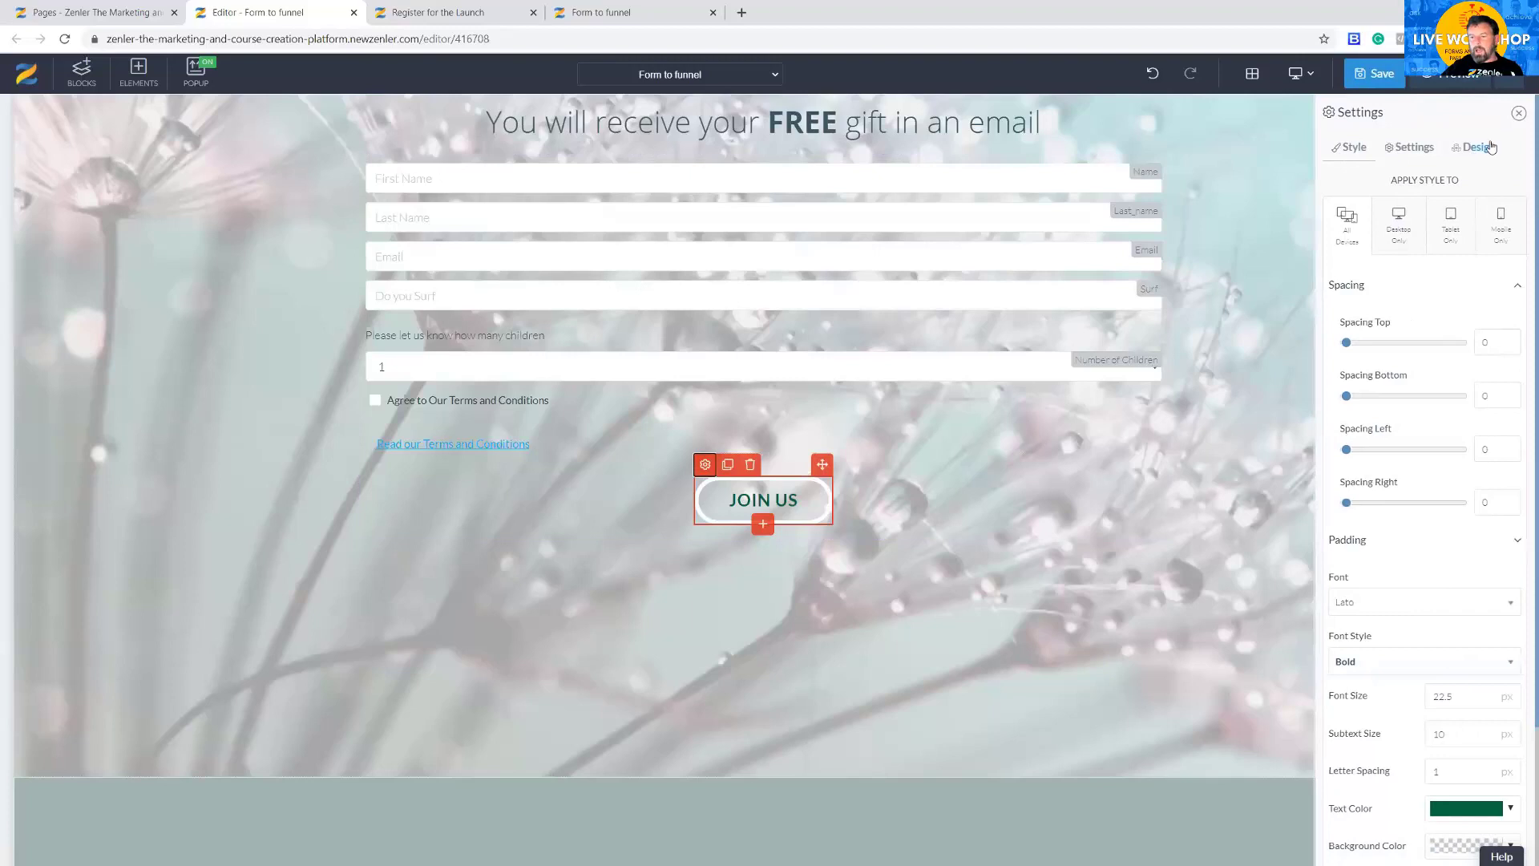
{"action": "left_click", "coordinate": [1416, 148]}
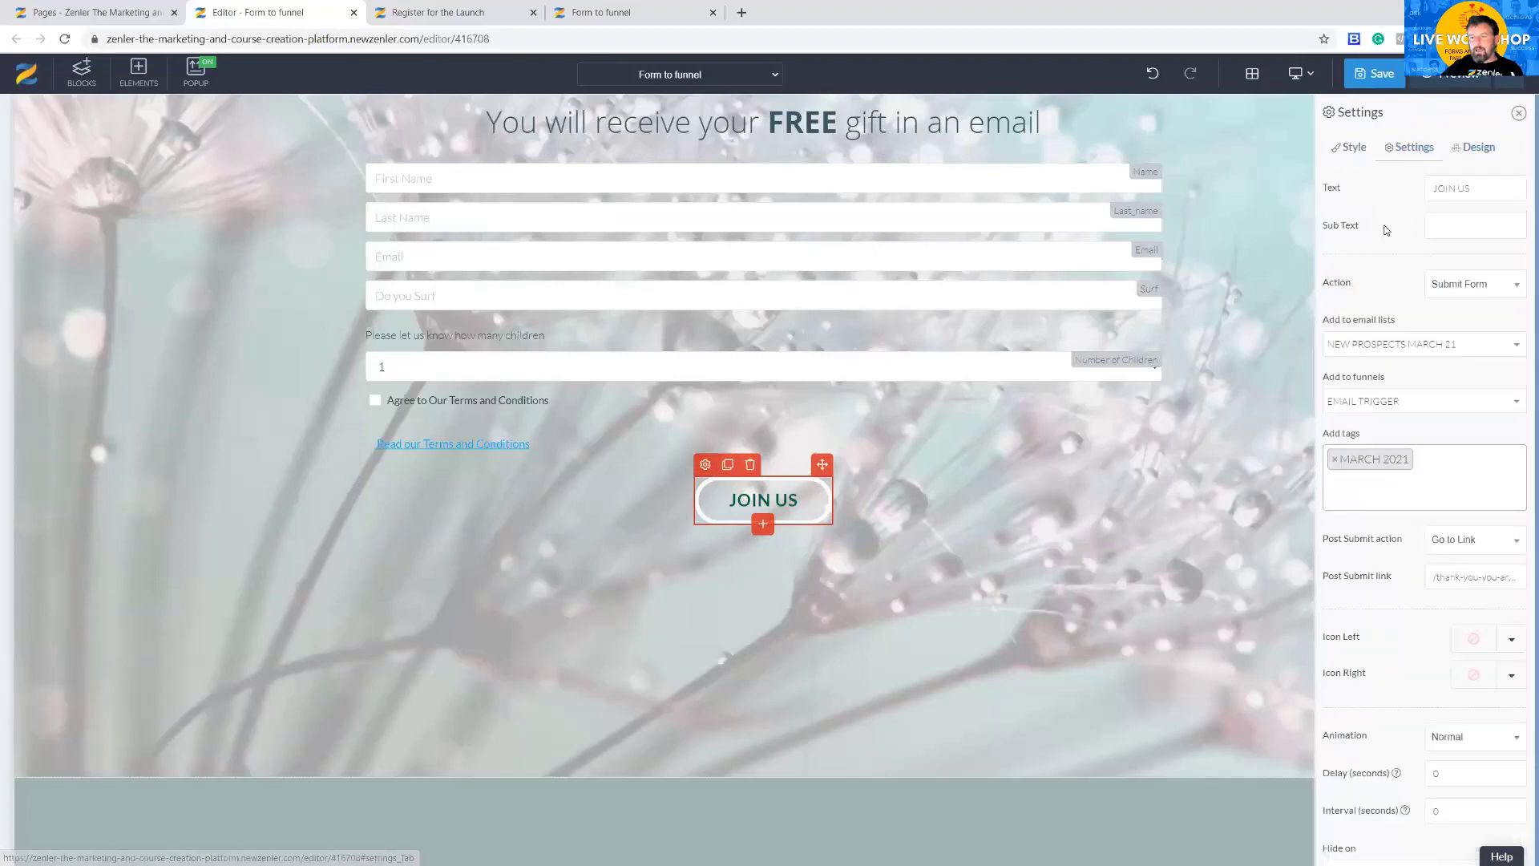
{"action": "left_click_drag", "start_coordinate": [1323, 377], "coordinate": [1395, 380]}
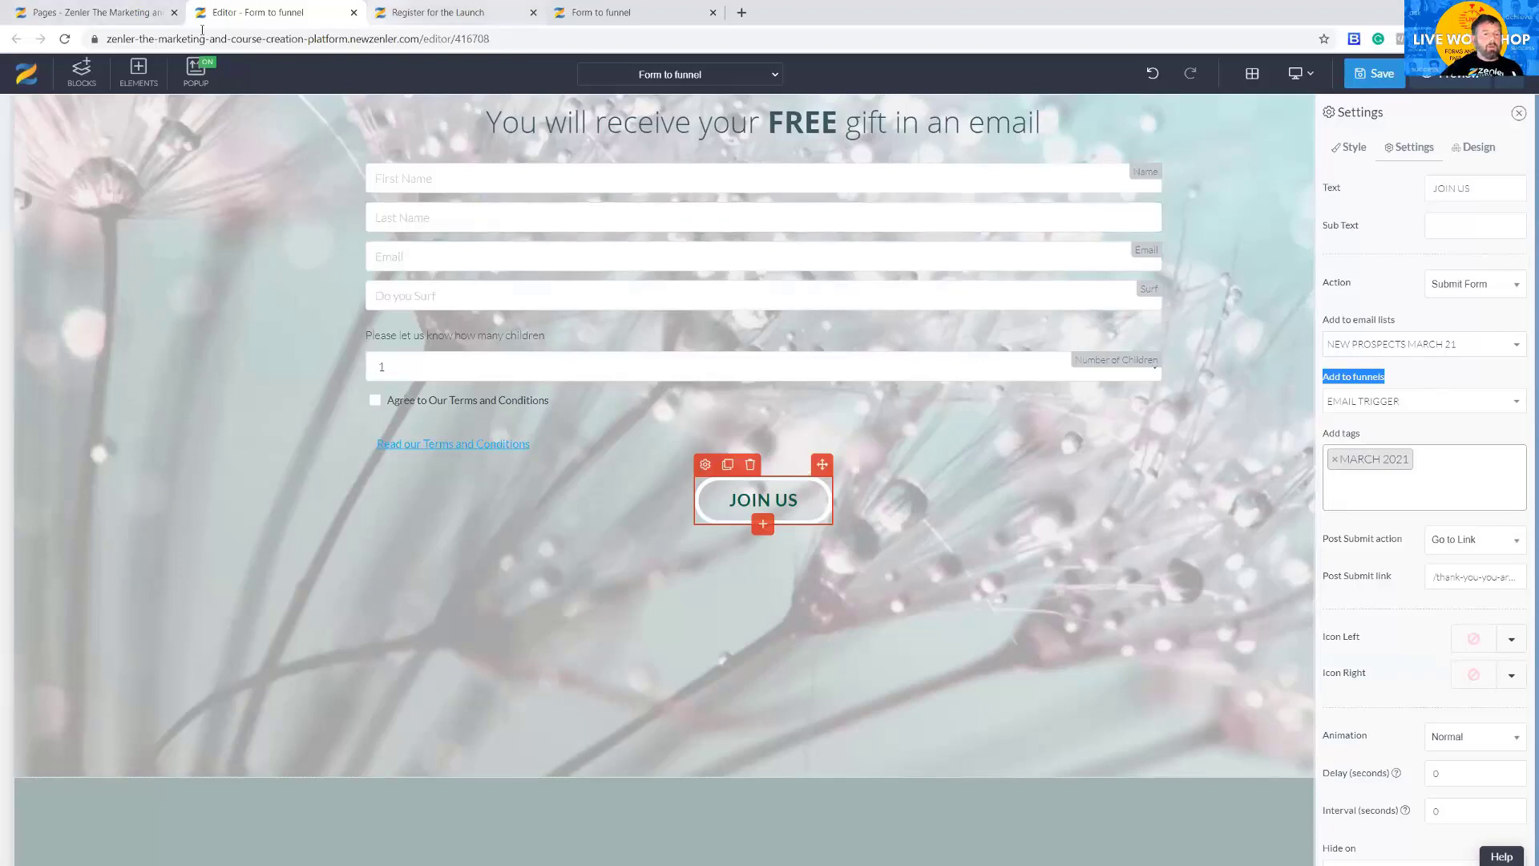
- Open the Register for the Launch page in the page editor and close the Form to funnel editor
{"action": "left_click", "coordinate": [67, 13]}
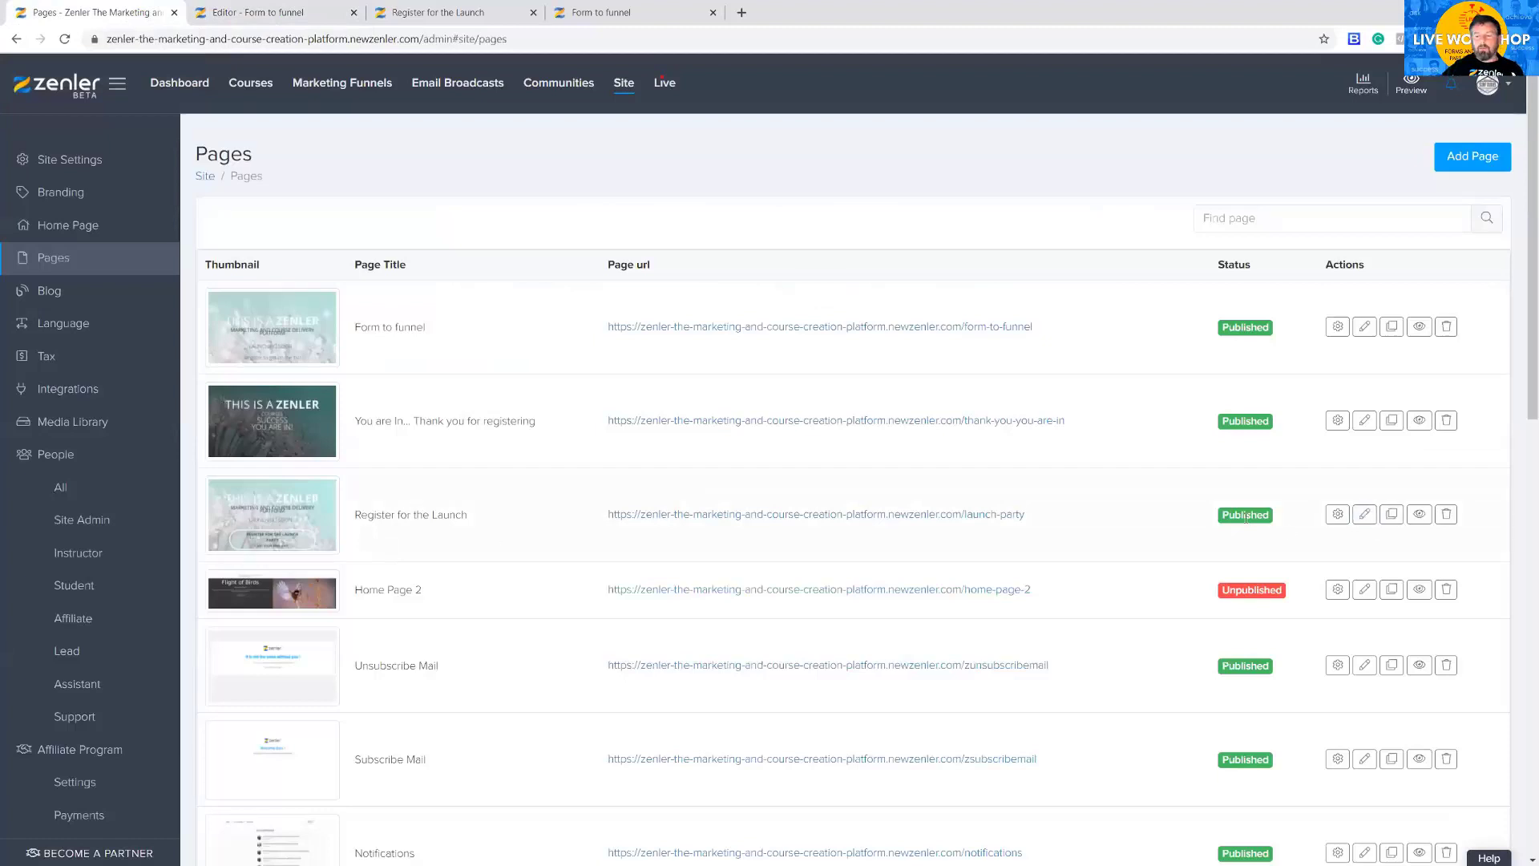
{"action": "left_click", "coordinate": [1364, 513]}
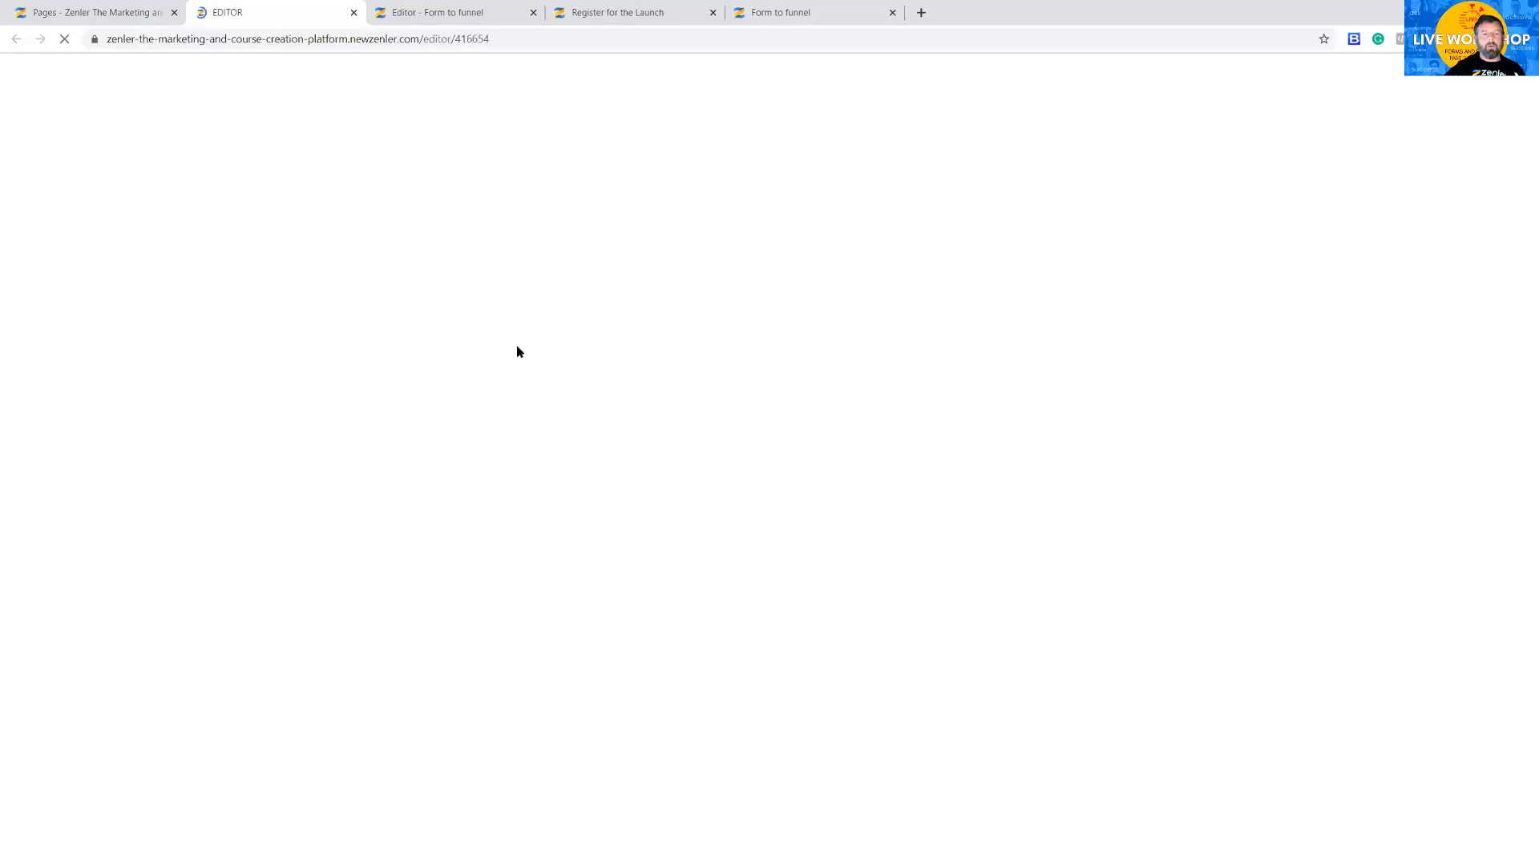
{"action": "left_click", "coordinate": [470, 19]}
{"action": "left_click", "coordinate": [533, 12]}
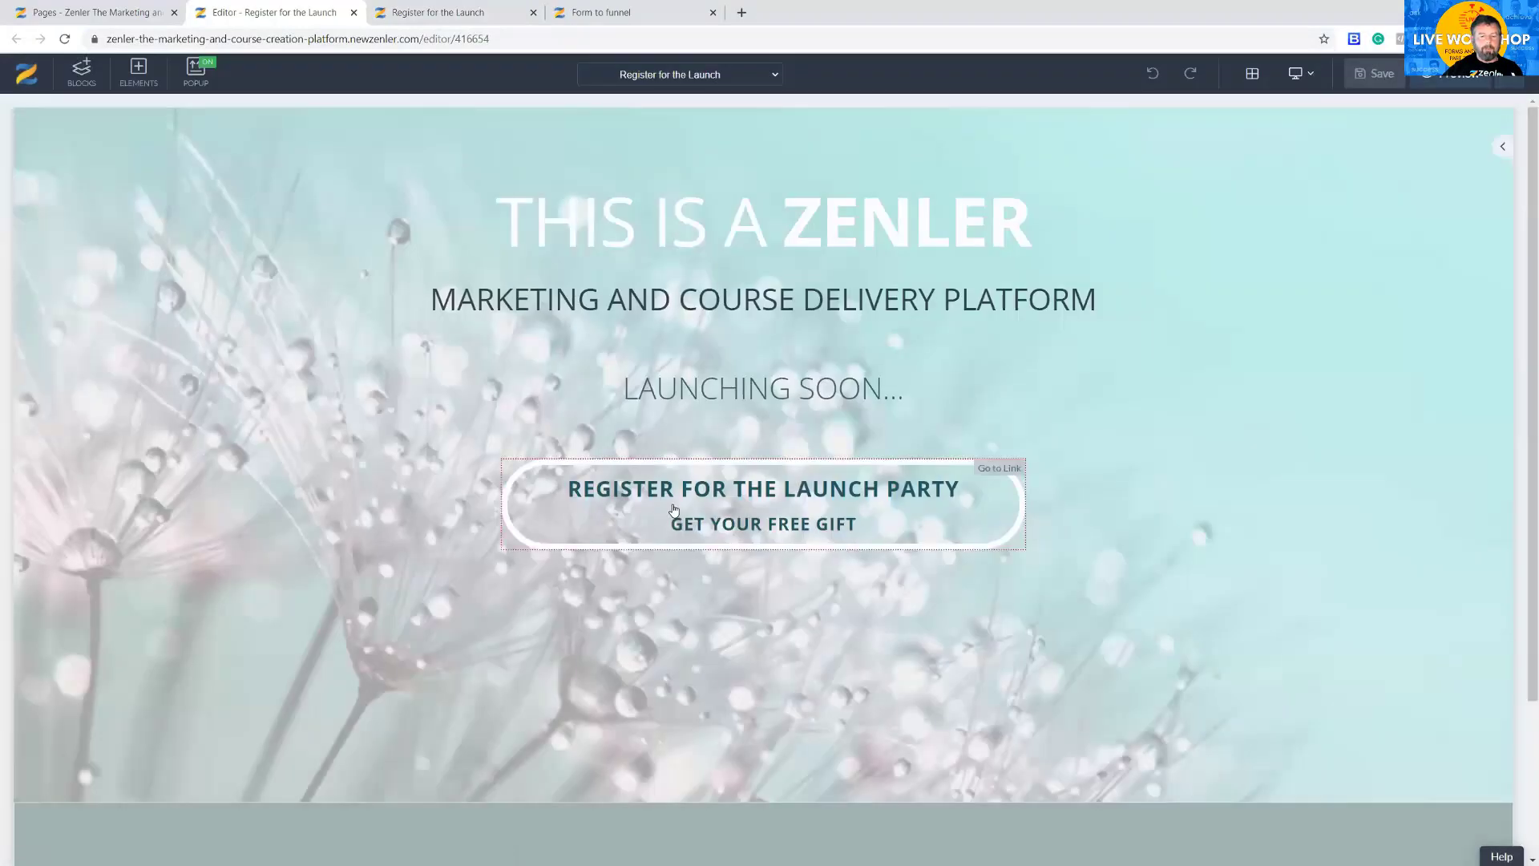
- Open the action settings of the Register for the Launch Party button
{"action": "left_click", "coordinate": [690, 522]}
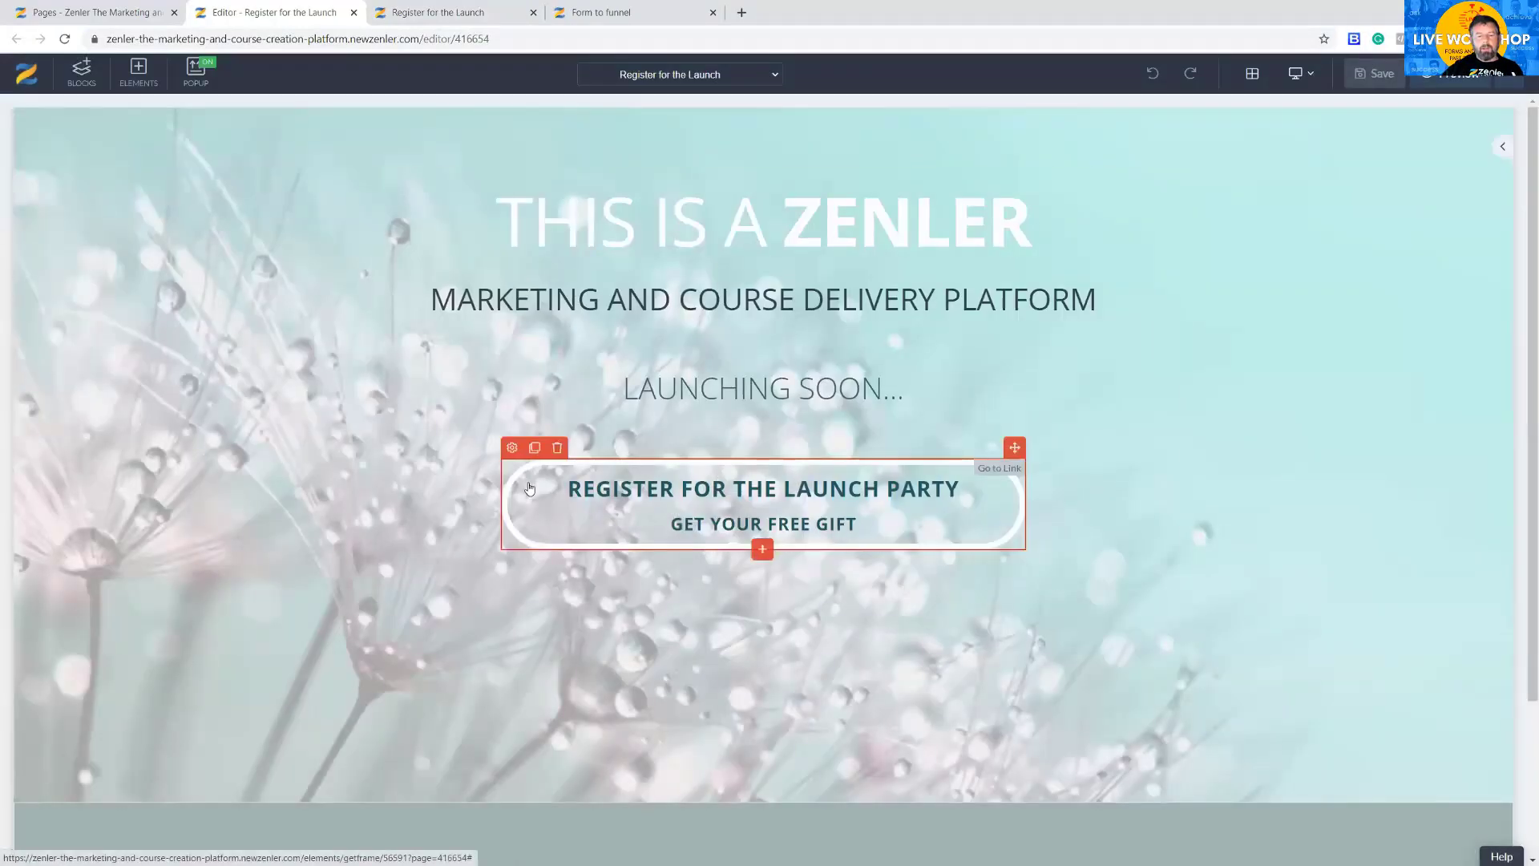
{"action": "left_click", "coordinate": [511, 448]}
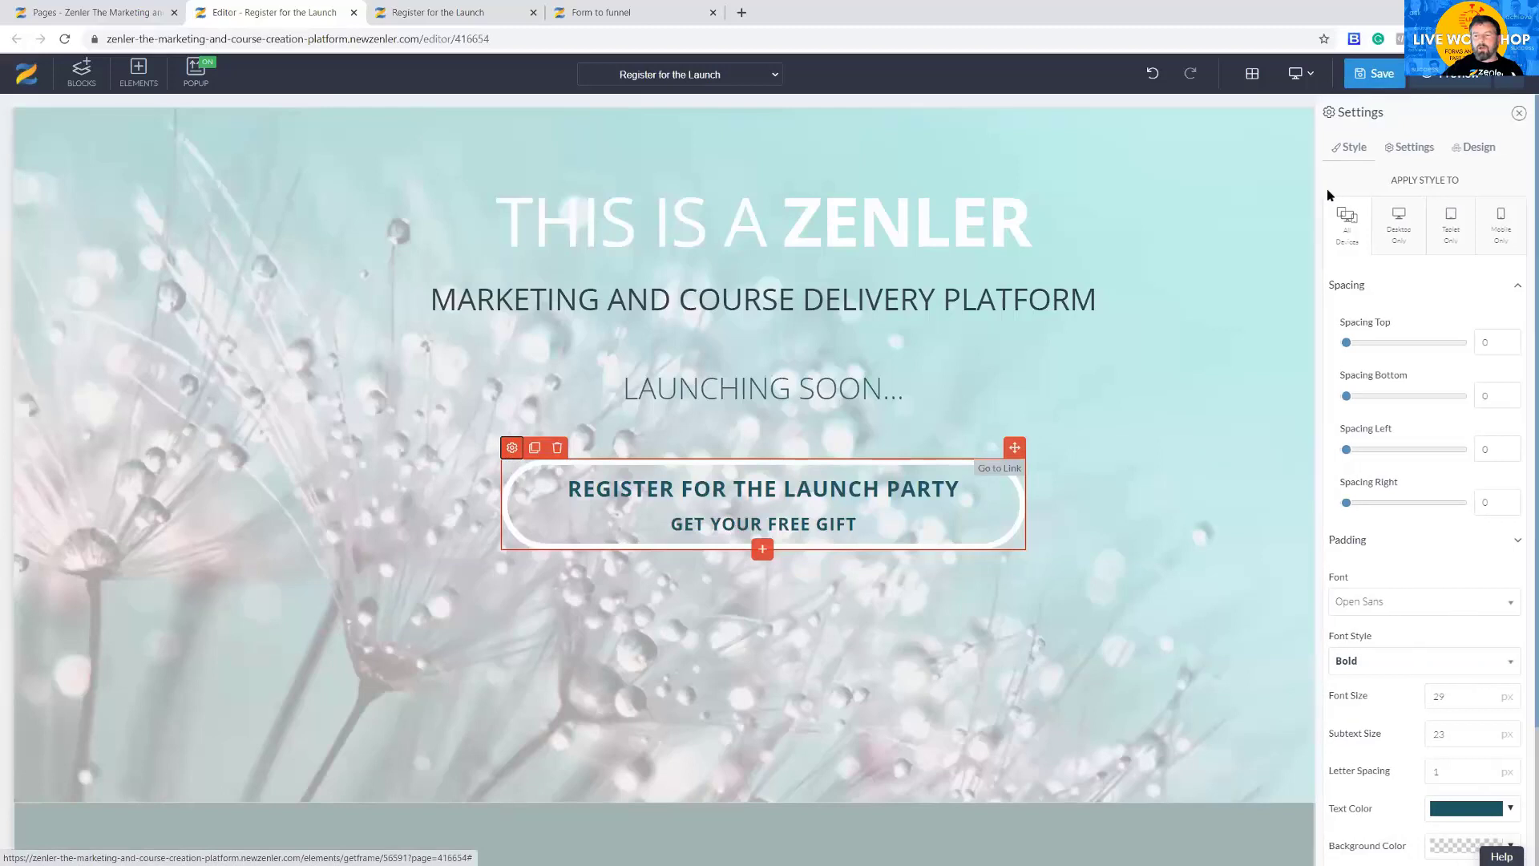
{"action": "left_click", "coordinate": [1411, 150]}
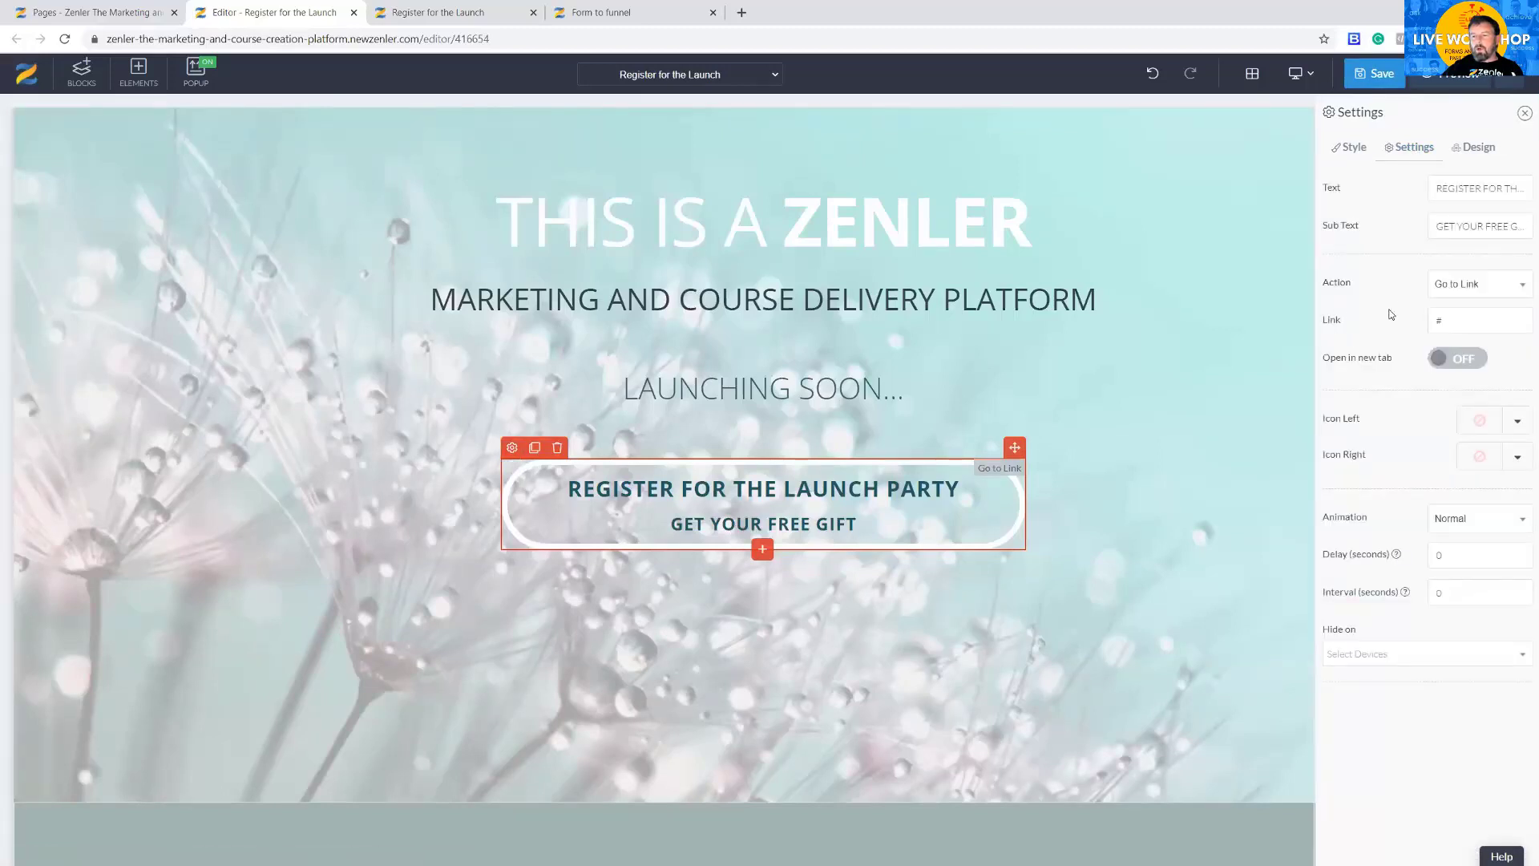
- Try the Submit Form action on the launch party button and switch it back to Go to Link
{"action": "left_click", "coordinate": [1523, 287]}
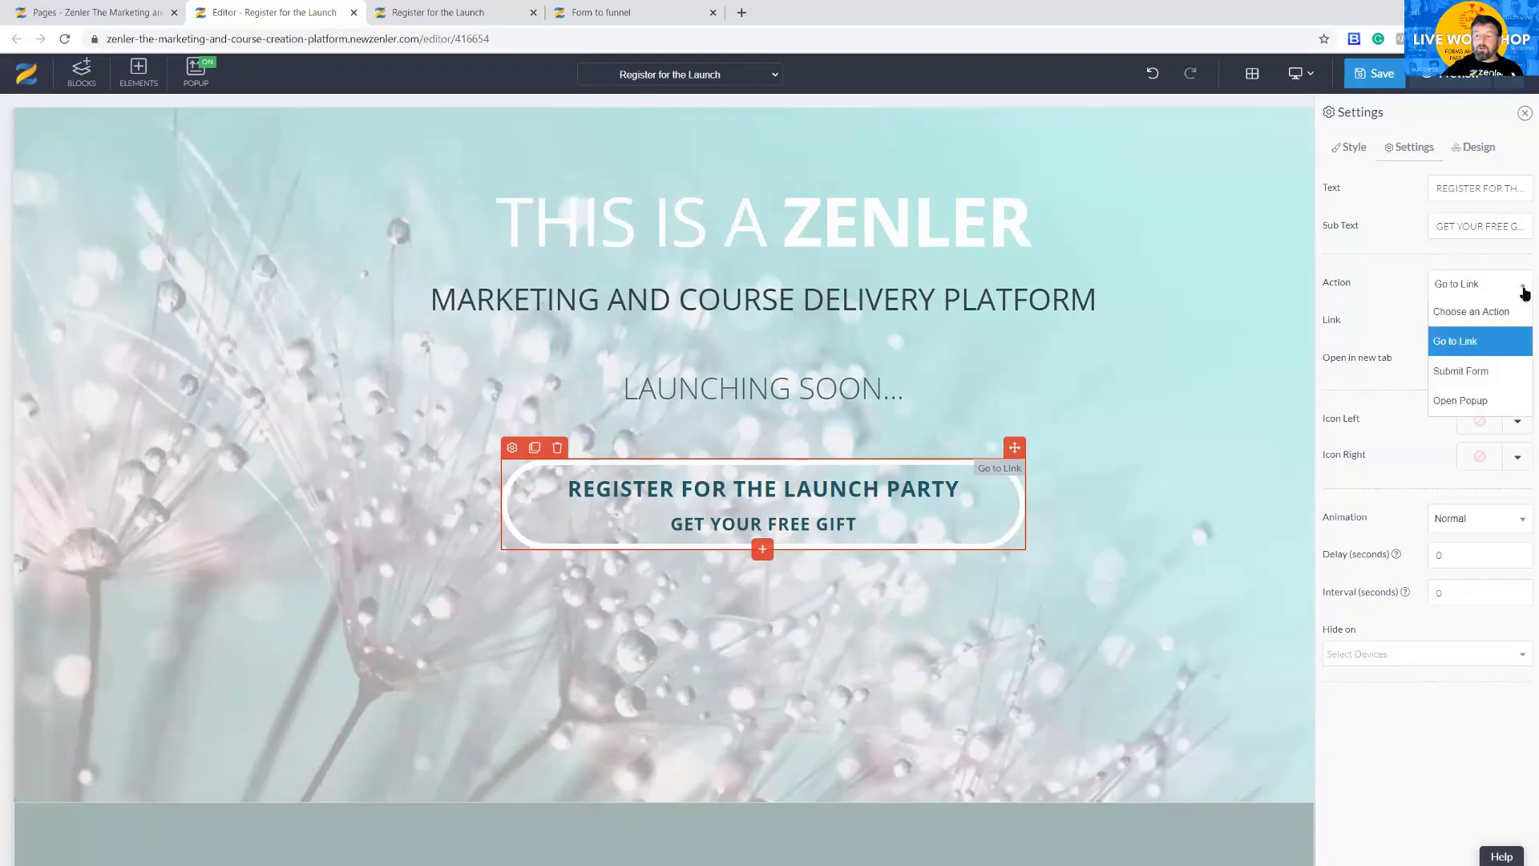
{"action": "left_click", "coordinate": [1459, 377]}
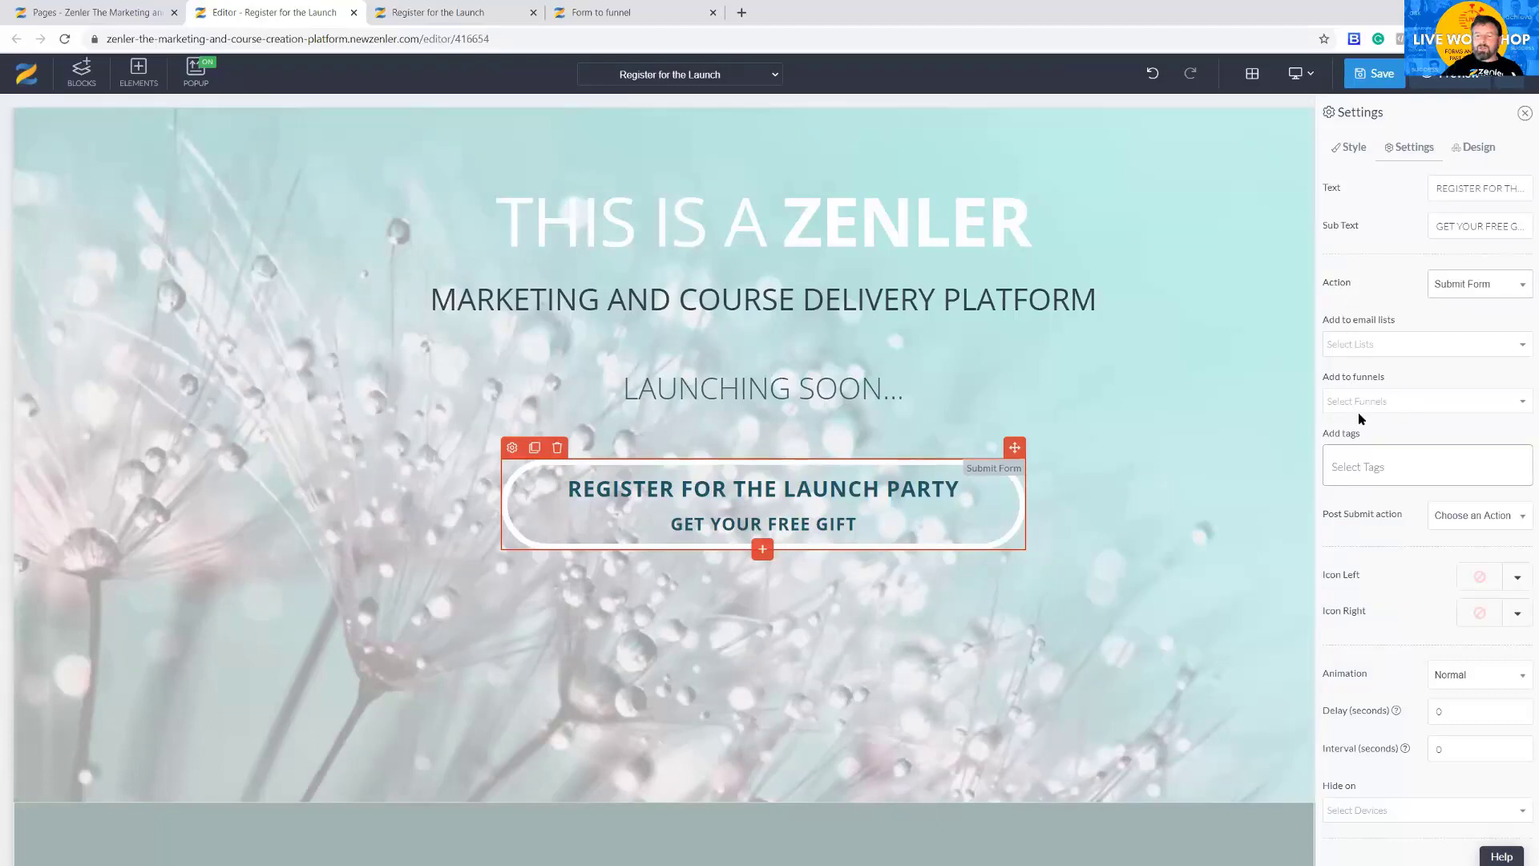
{"action": "left_click", "coordinate": [1450, 297]}
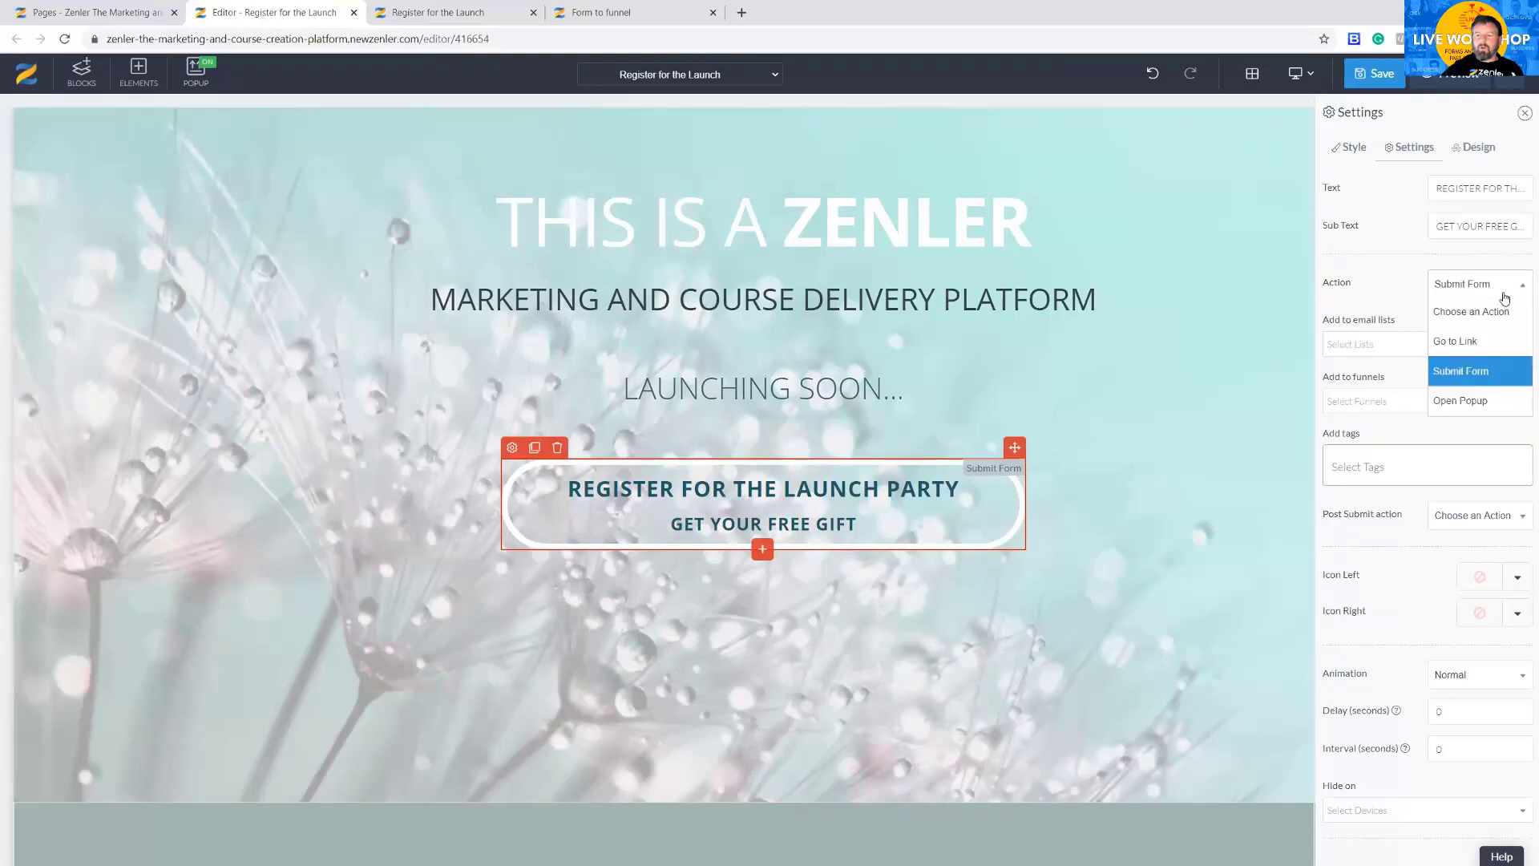
{"action": "left_click", "coordinate": [1449, 340]}
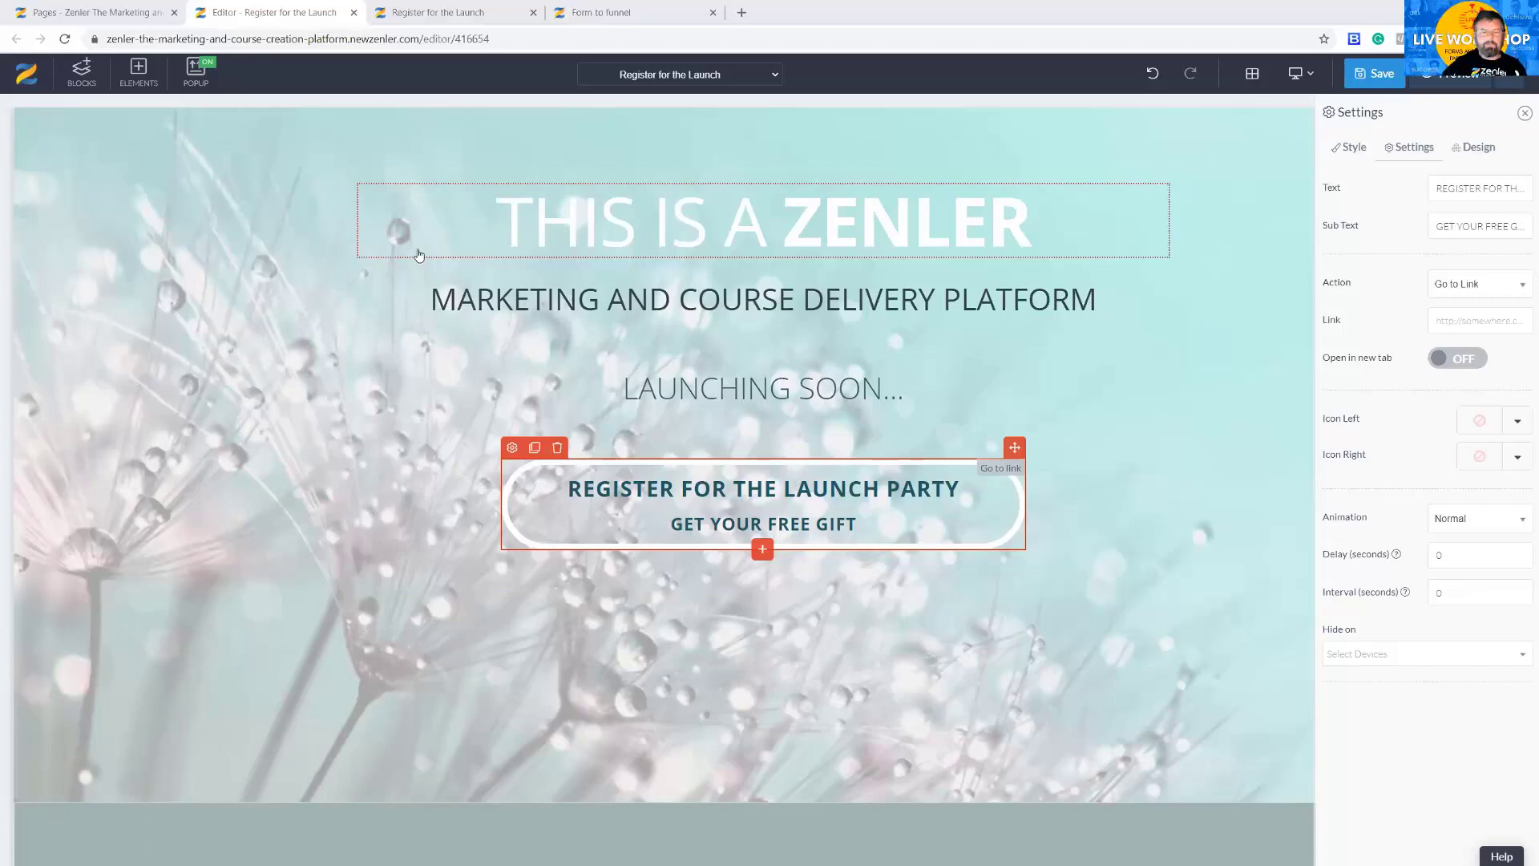
- Close the Register for the Launch preview and its editor, discarding the unsaved changes, and return to the pages list
{"action": "left_click", "coordinate": [118, 11]}
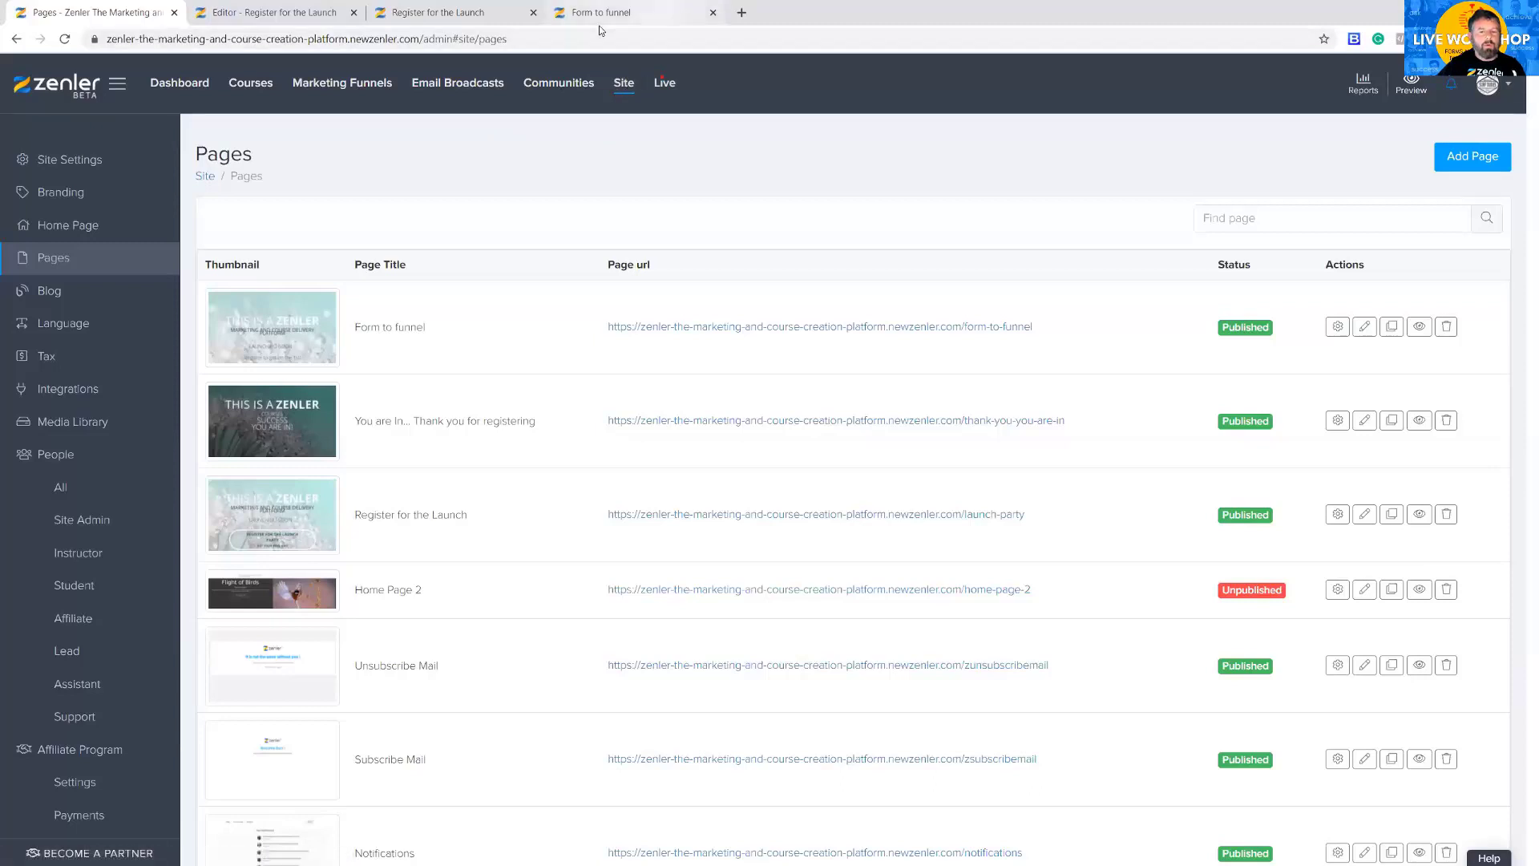
{"action": "left_click", "coordinate": [476, 14]}
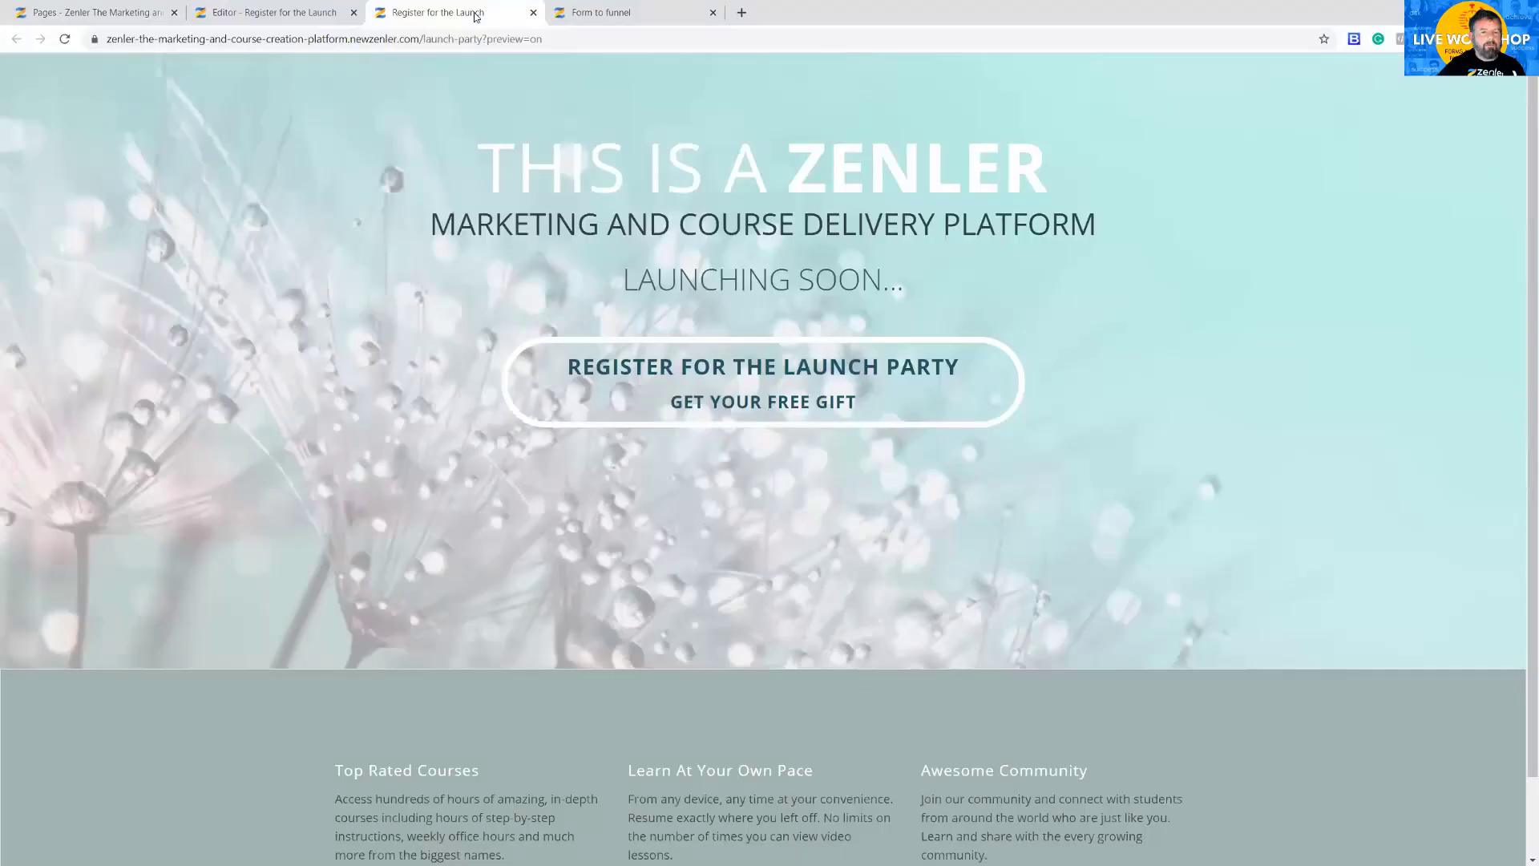
{"action": "left_click", "coordinate": [533, 13]}
{"action": "left_click", "coordinate": [353, 12]}
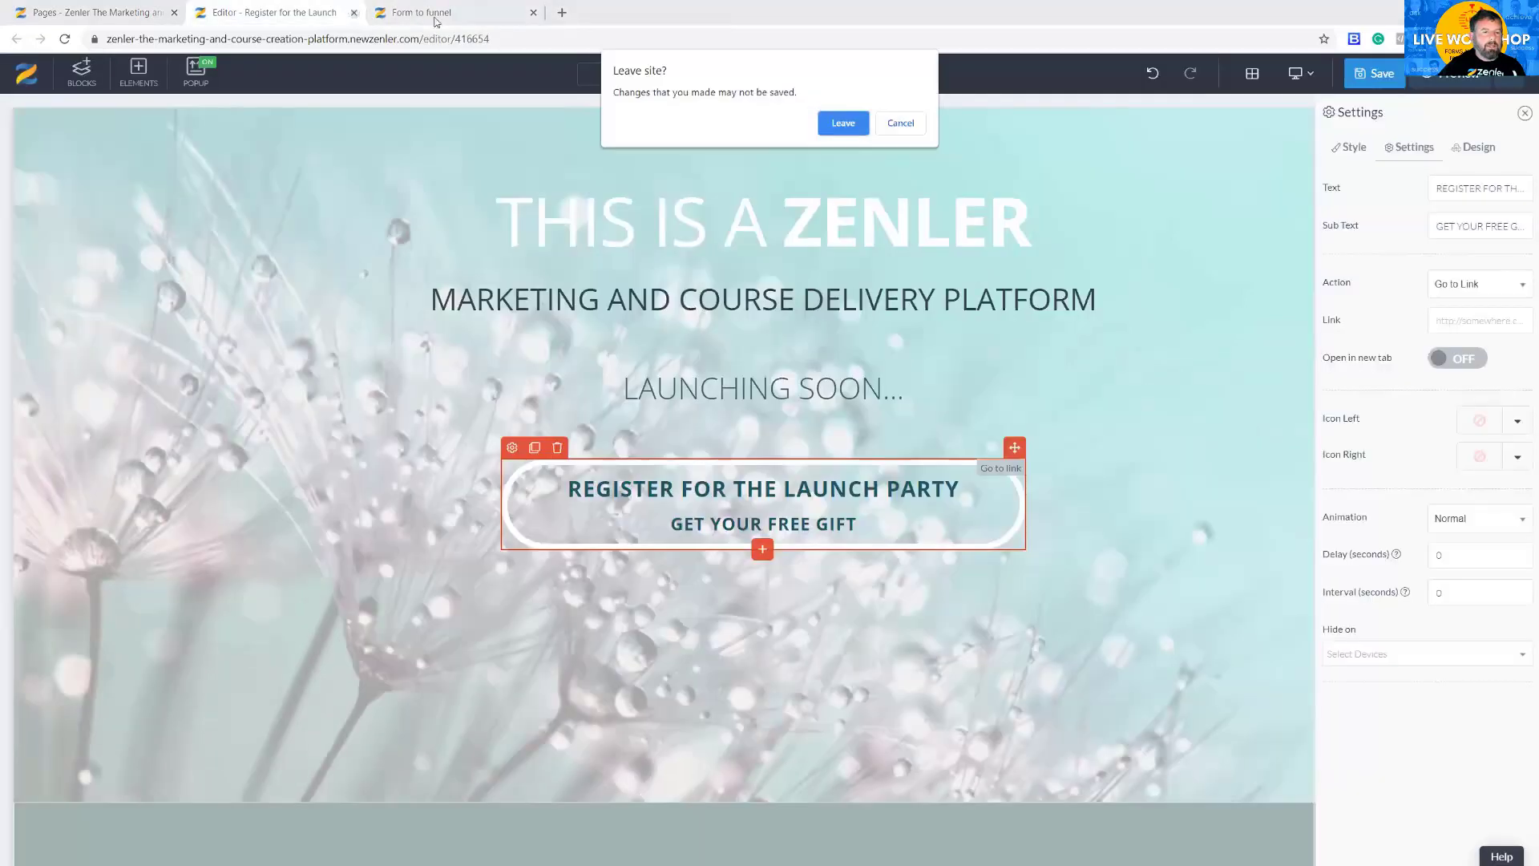
{"action": "left_click", "coordinate": [843, 122]}
{"action": "left_click", "coordinate": [132, 17]}
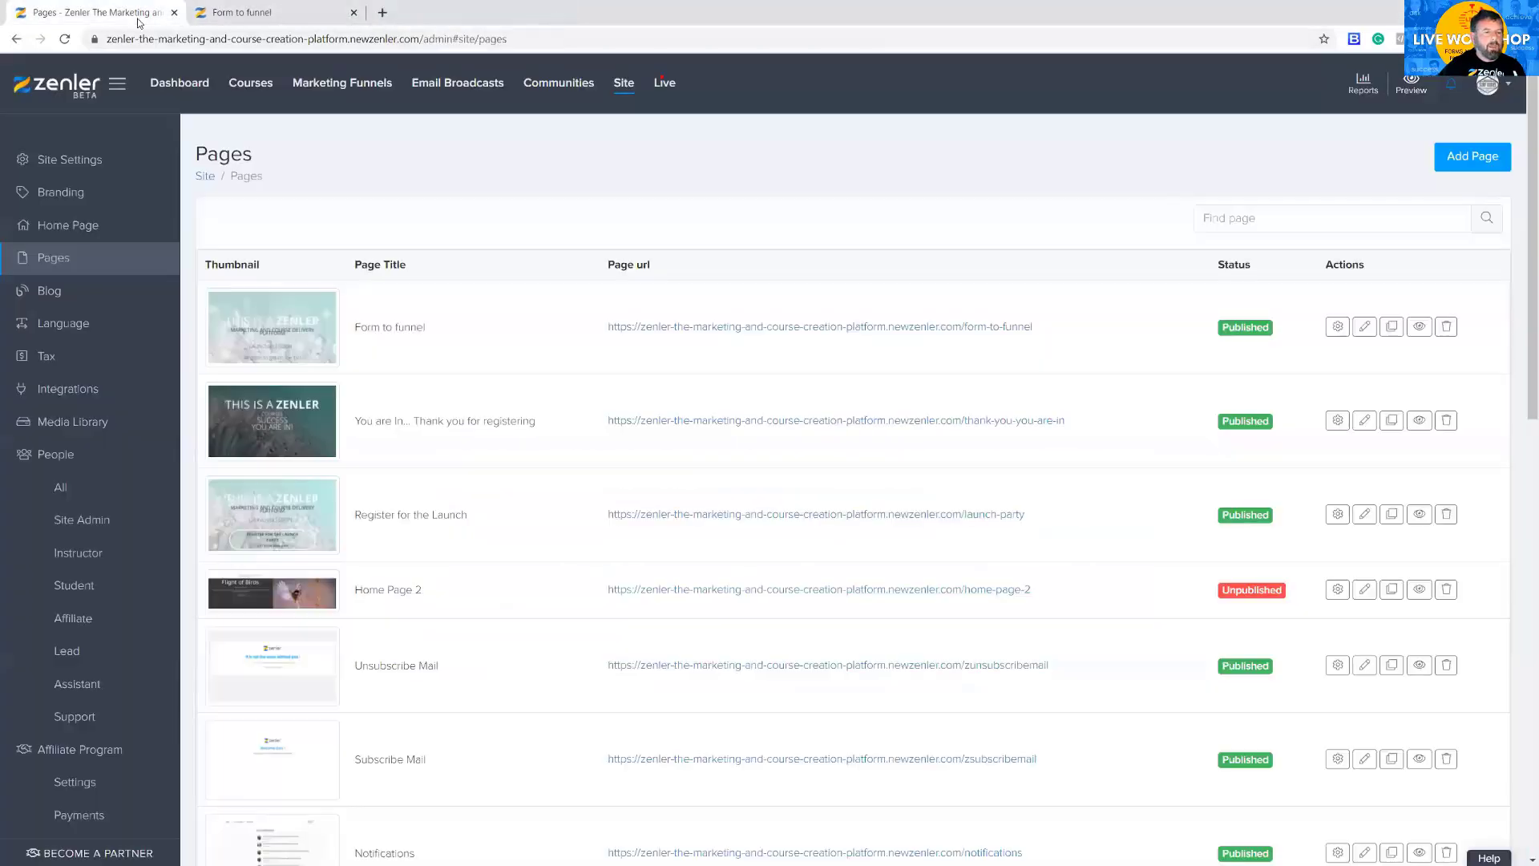
- Open the LEAD MAGNET - WORKSHOP marketing funnel and show its name and URL details
{"action": "left_click", "coordinate": [337, 85]}
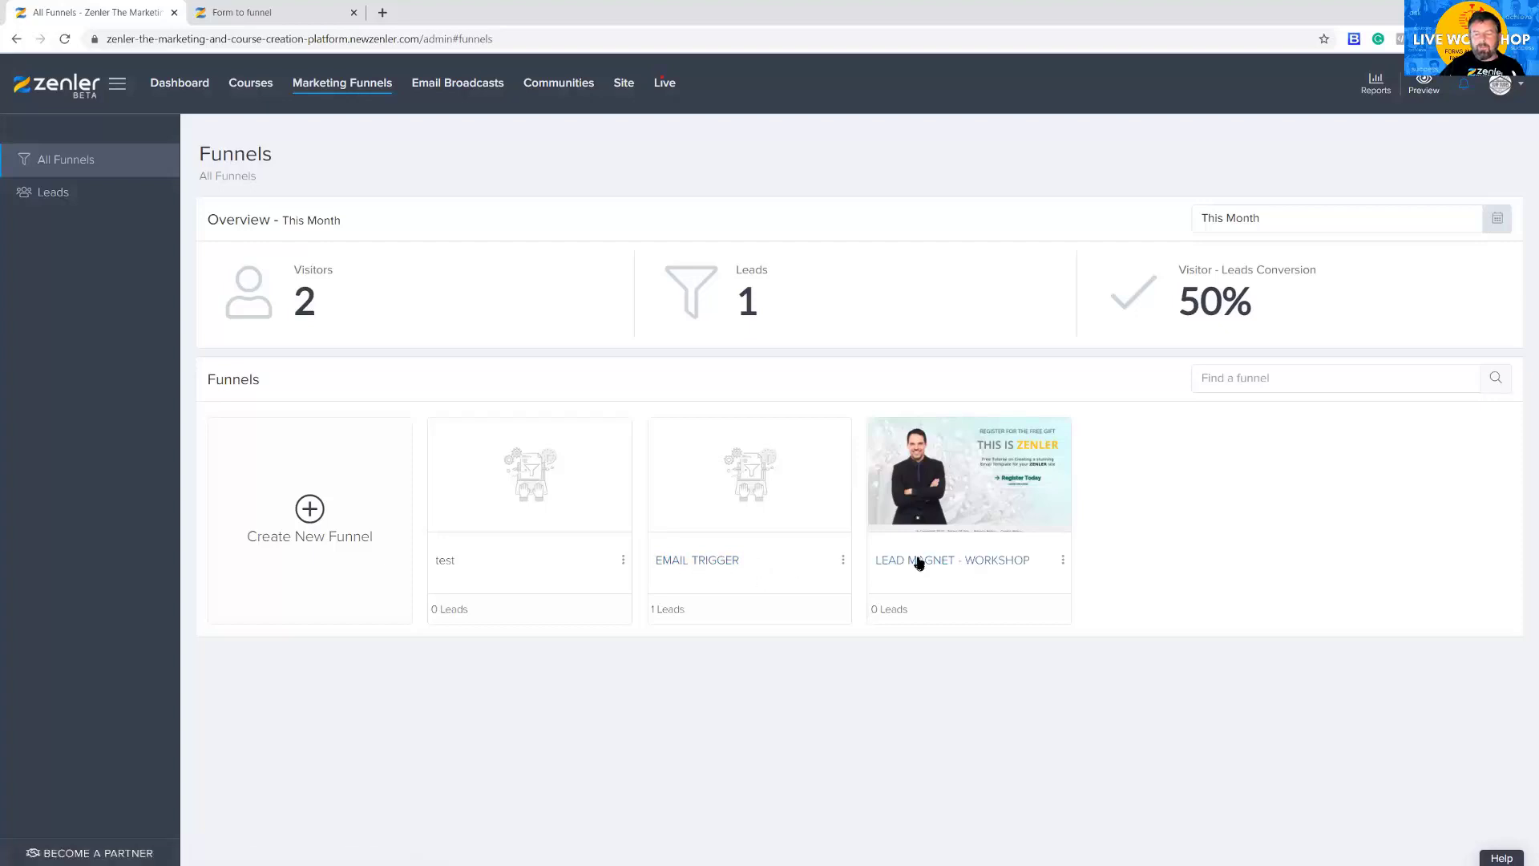
{"action": "left_click", "coordinate": [956, 487]}
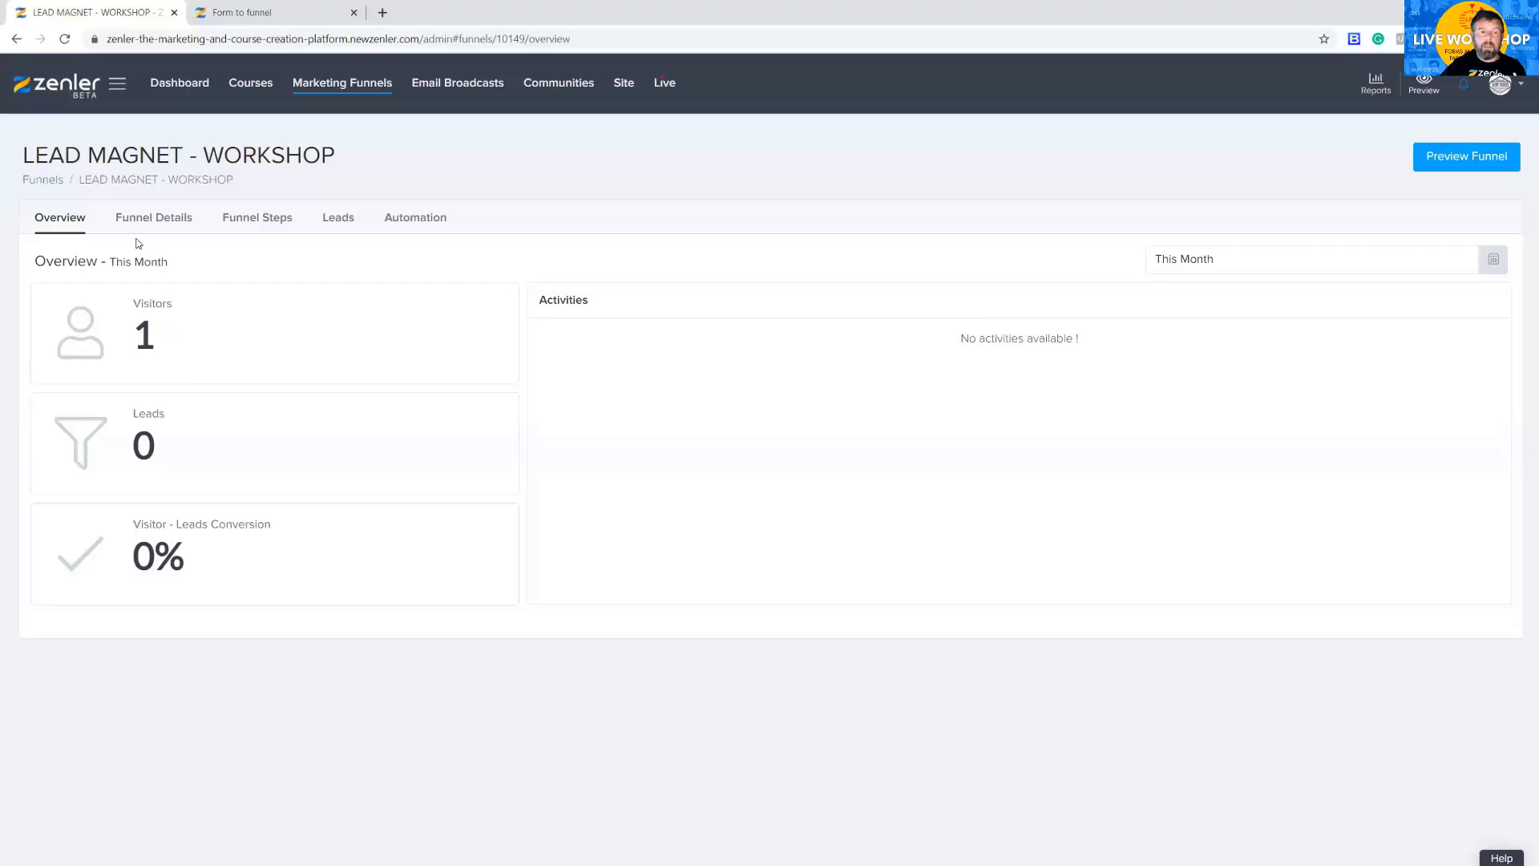
{"action": "left_click", "coordinate": [153, 220]}
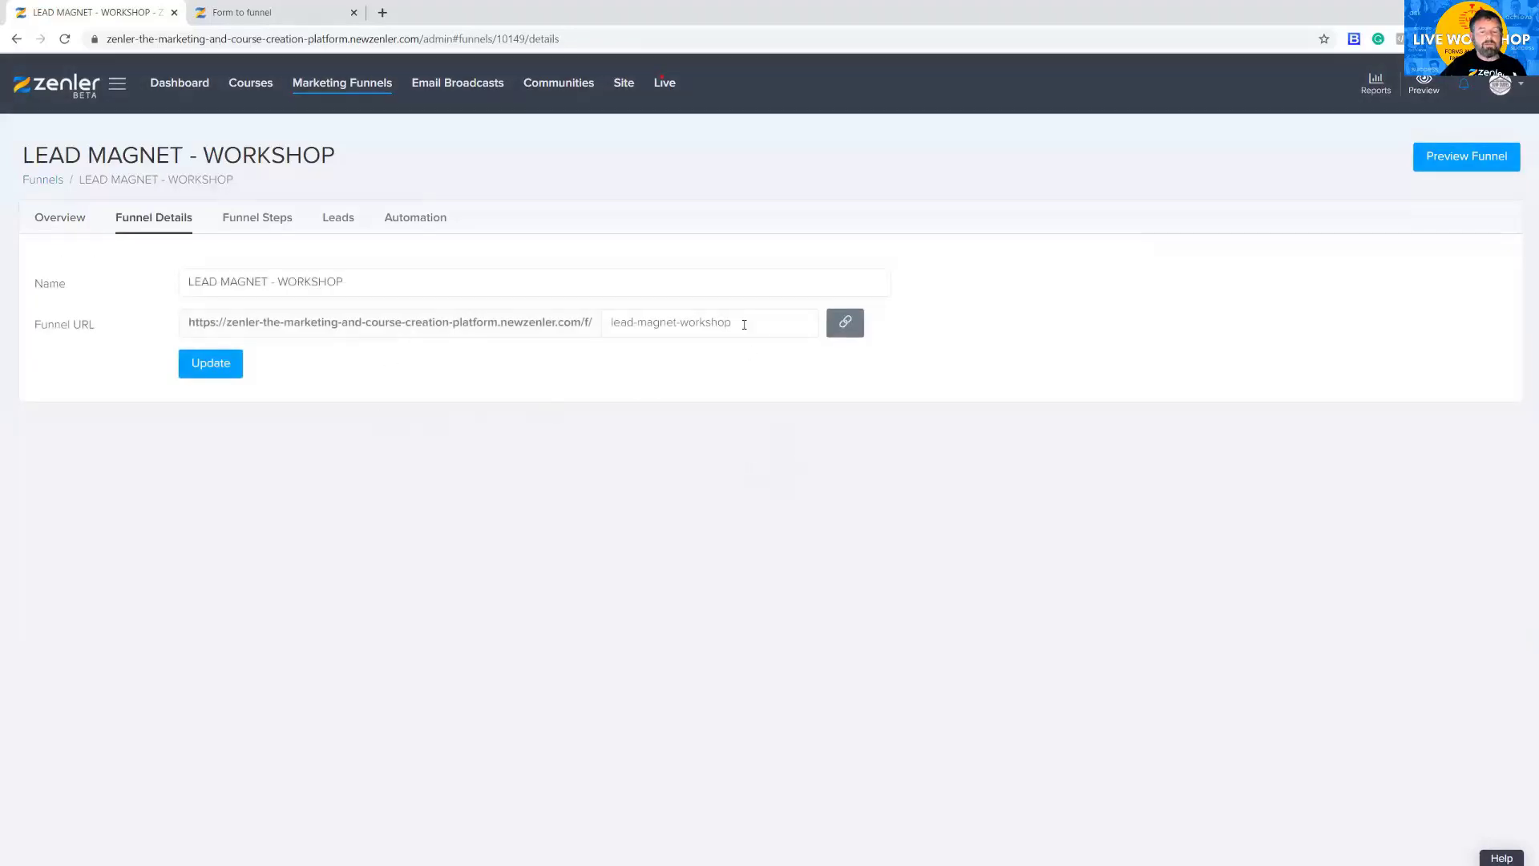
- Copy the LEAD MAGNET - WORKSHOP funnel's URL and open its opt-in page in a new browser tab
{"action": "left_click_drag", "start_coordinate": [746, 323], "coordinate": [556, 371]}
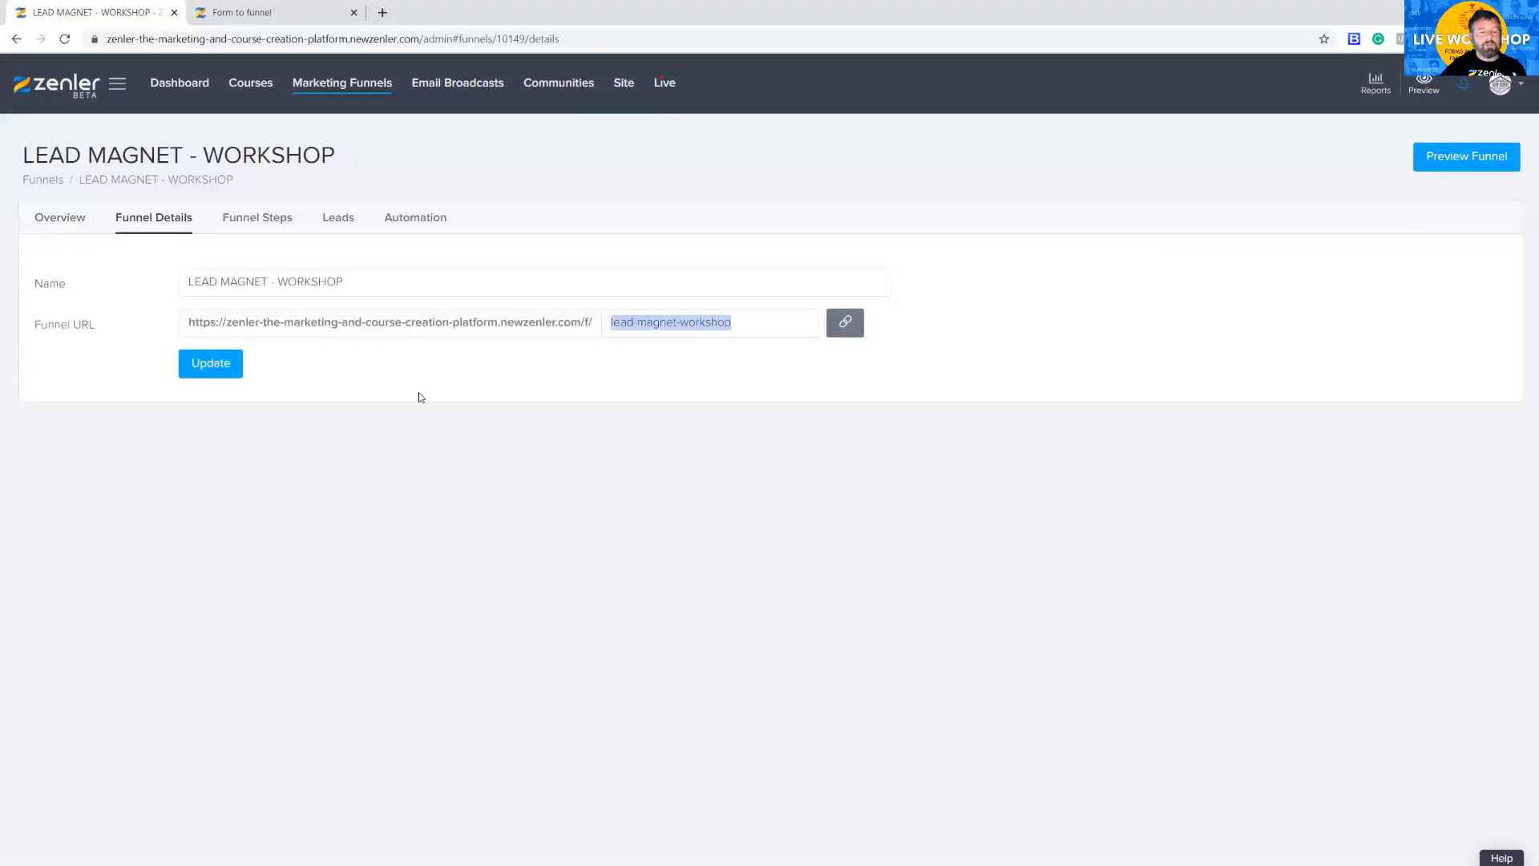
{"action": "left_click", "coordinate": [845, 322]}
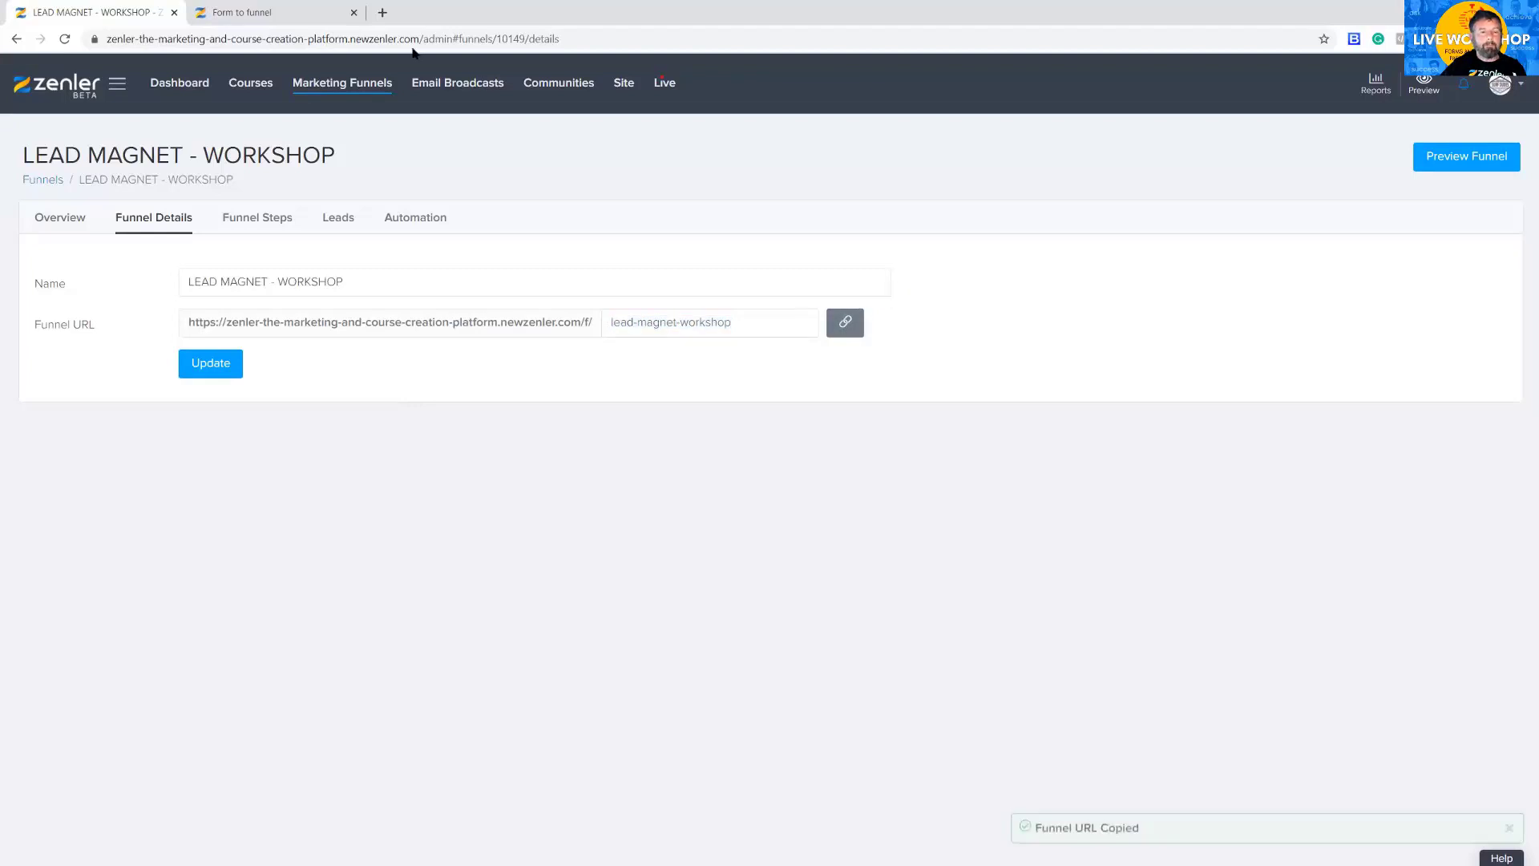
{"action": "left_click", "coordinate": [384, 13]}
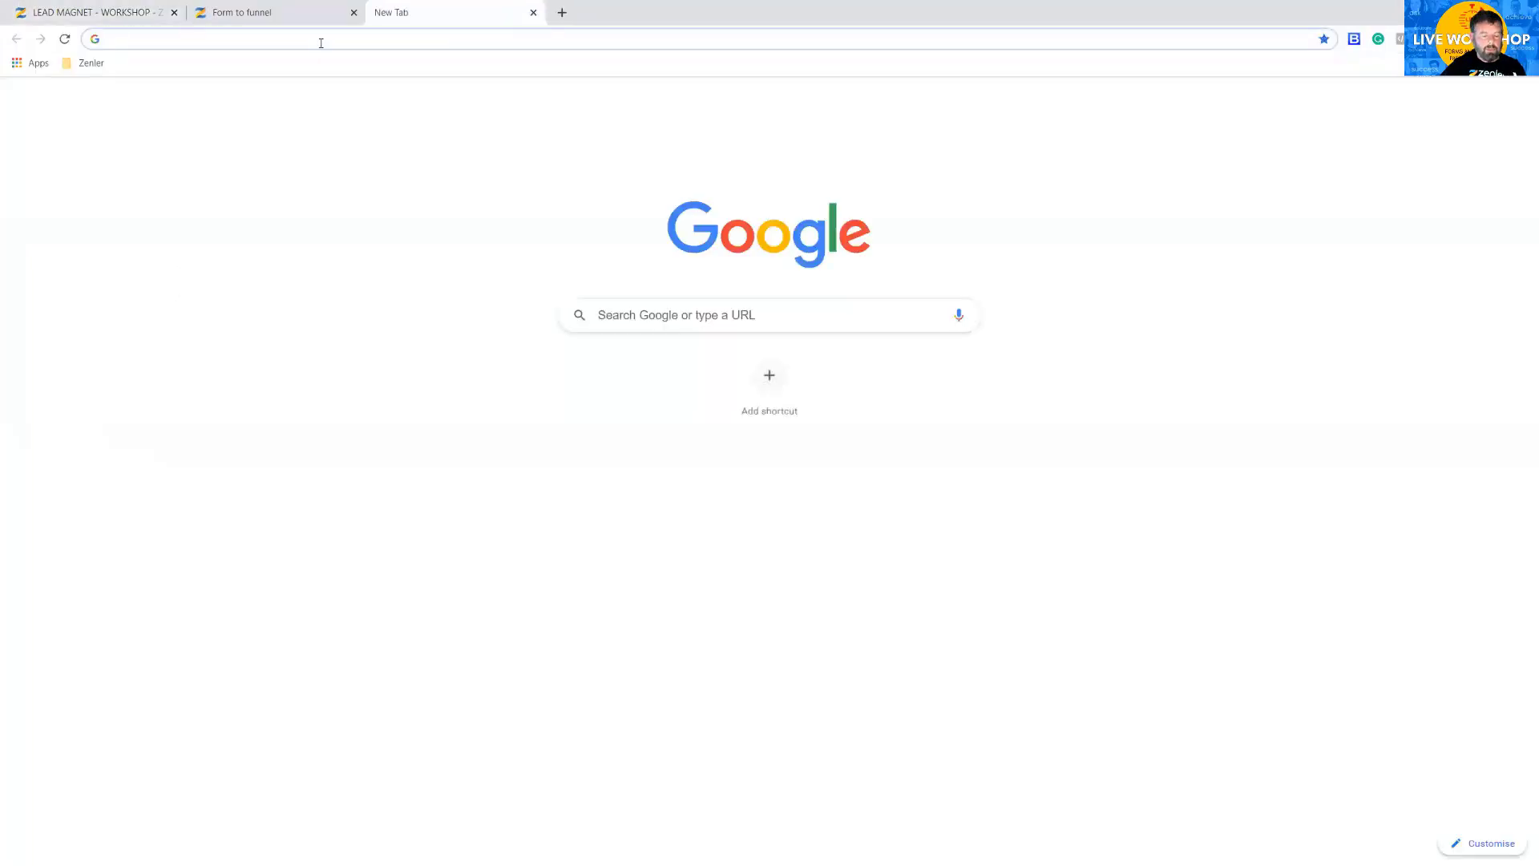
{"action": "key", "text": "ctrl+v"}
{"action": "key", "text": "Return"}
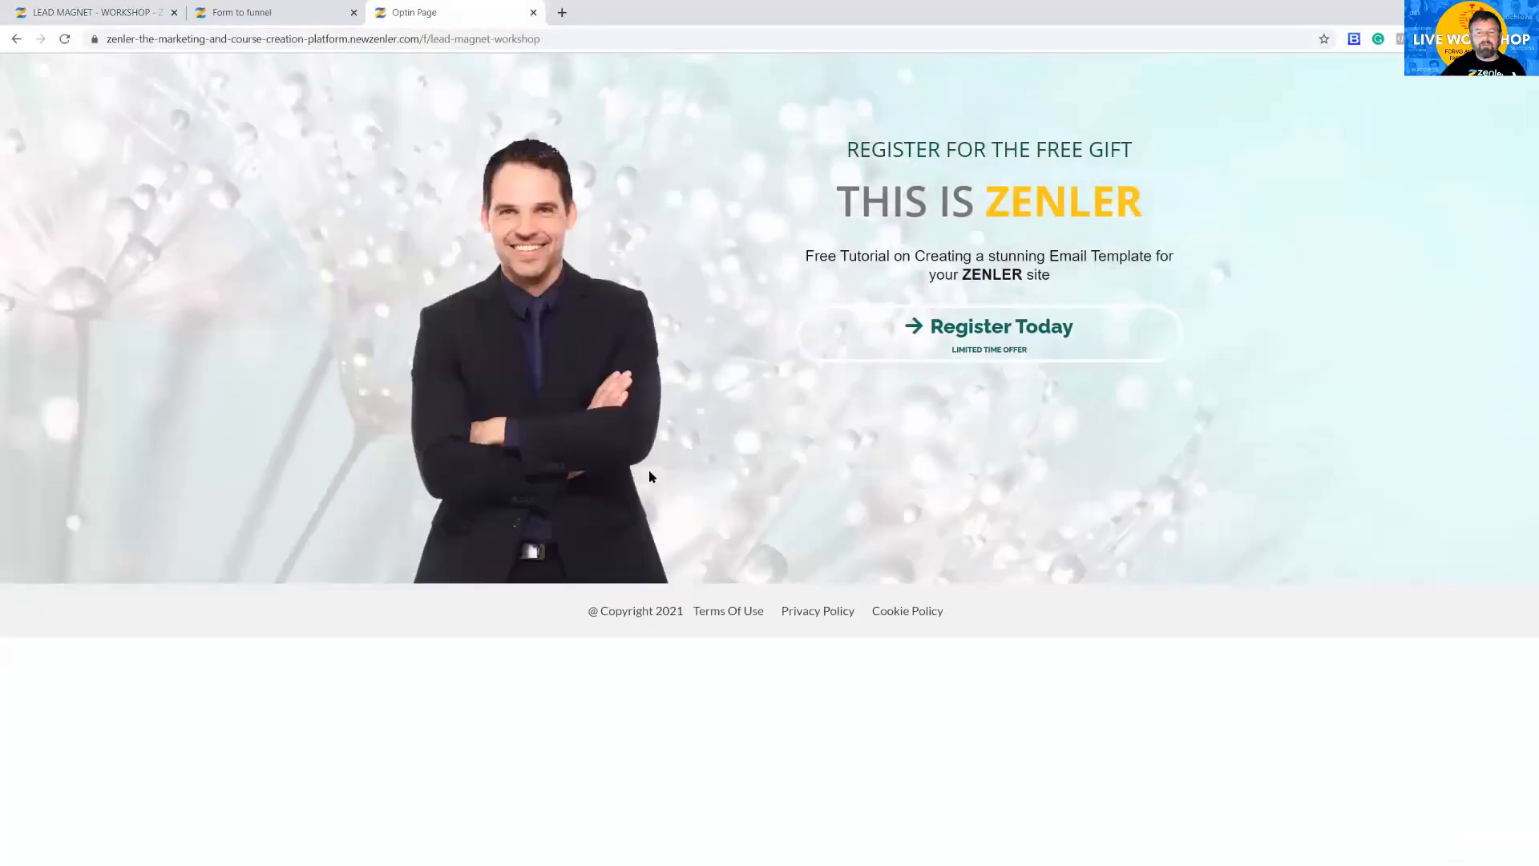
- Show the Register Today sign-up form on the opt-in page, close it and return to the funnel's details
{"action": "left_click", "coordinate": [966, 336]}
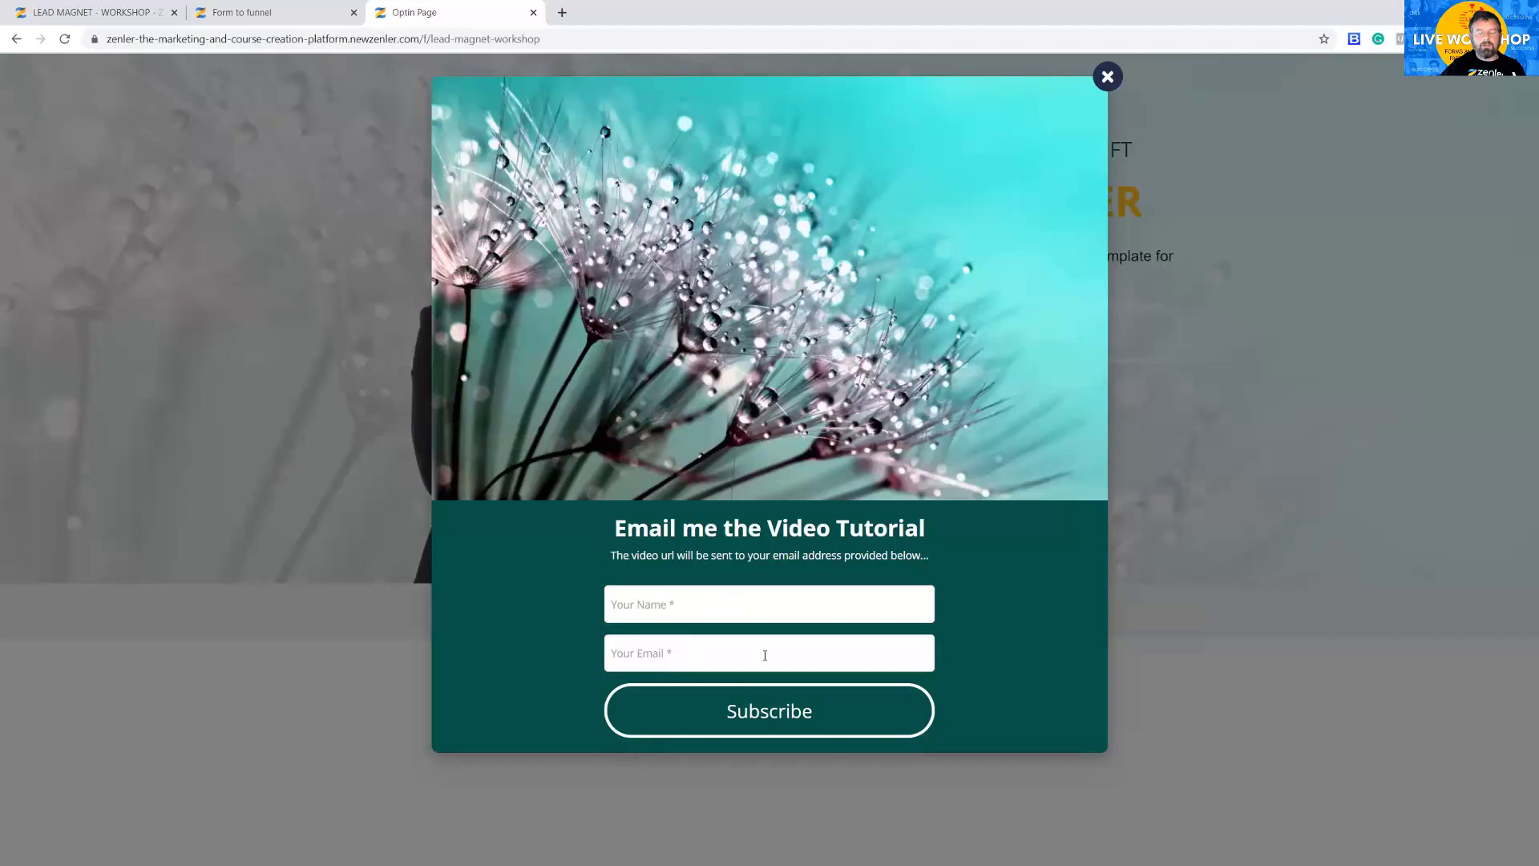
{"action": "left_click", "coordinate": [1106, 76]}
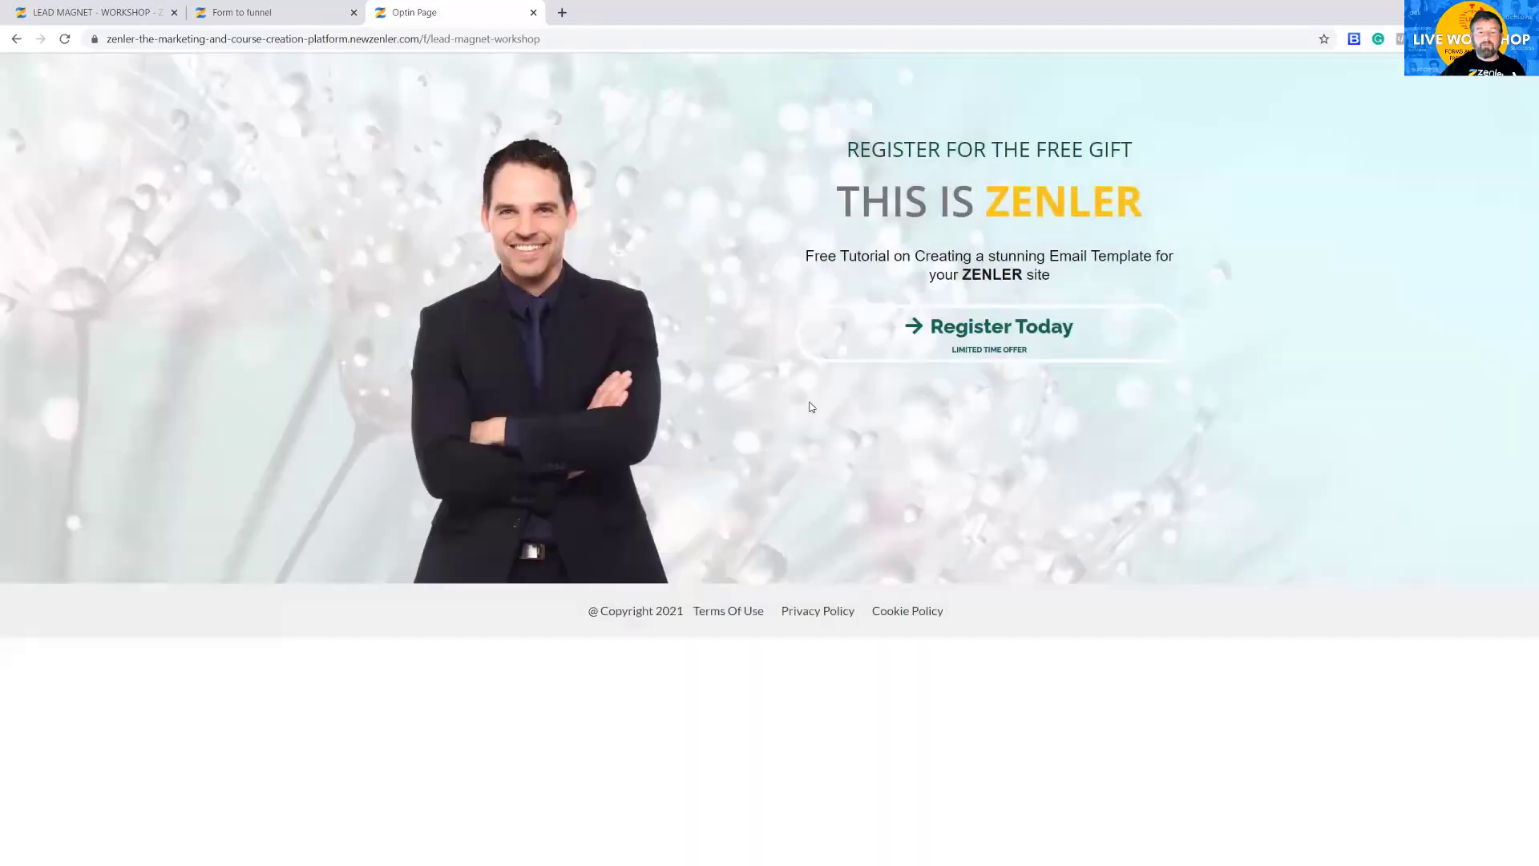
{"action": "left_click", "coordinate": [96, 14]}
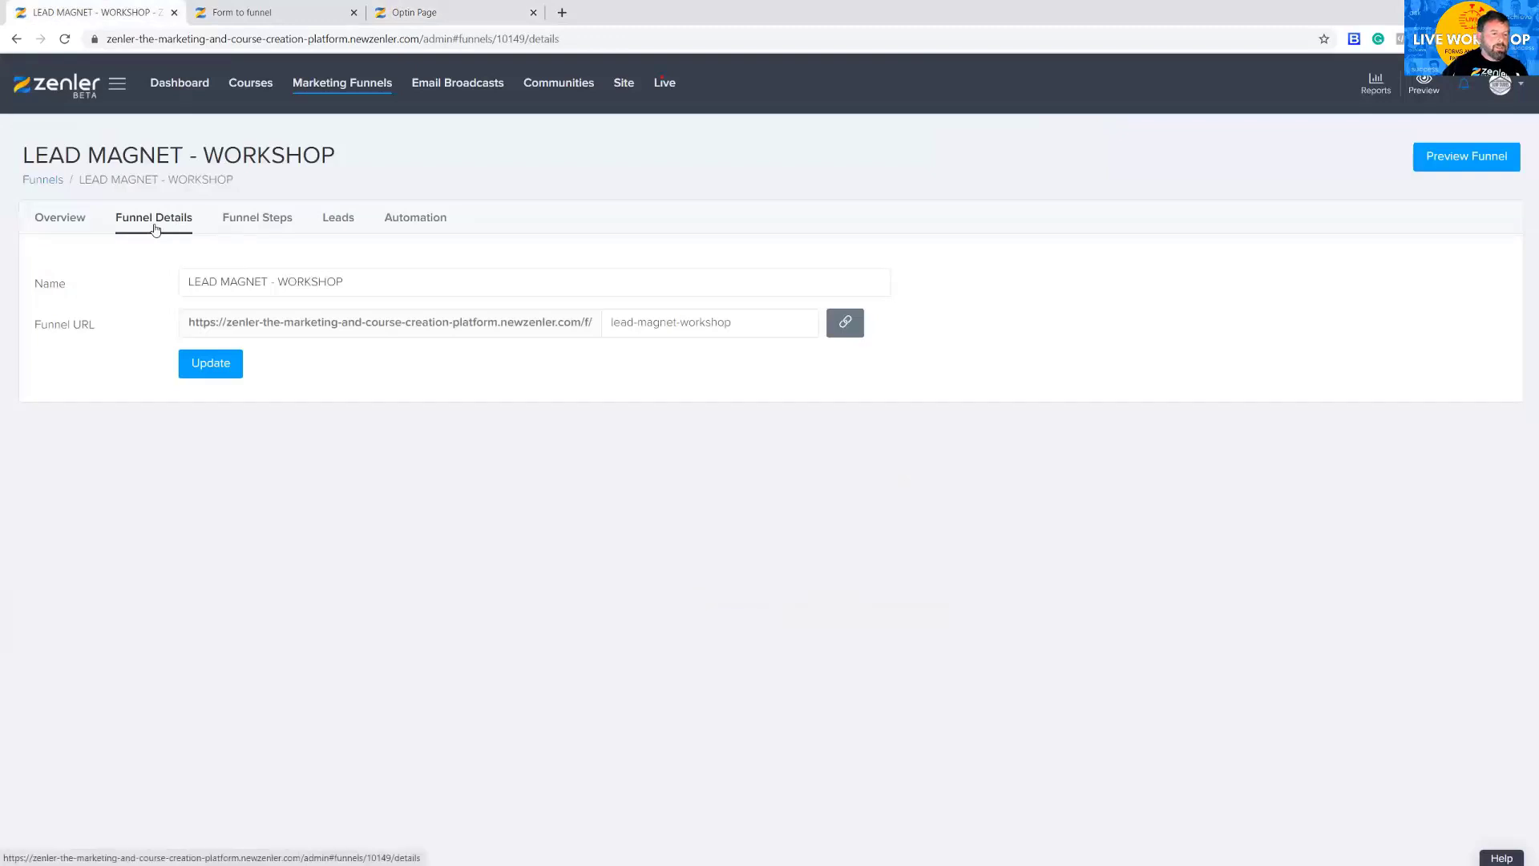
- Show the funnel's steps, preview its Thank You page and return to the steps overview
{"action": "left_click", "coordinate": [257, 223]}
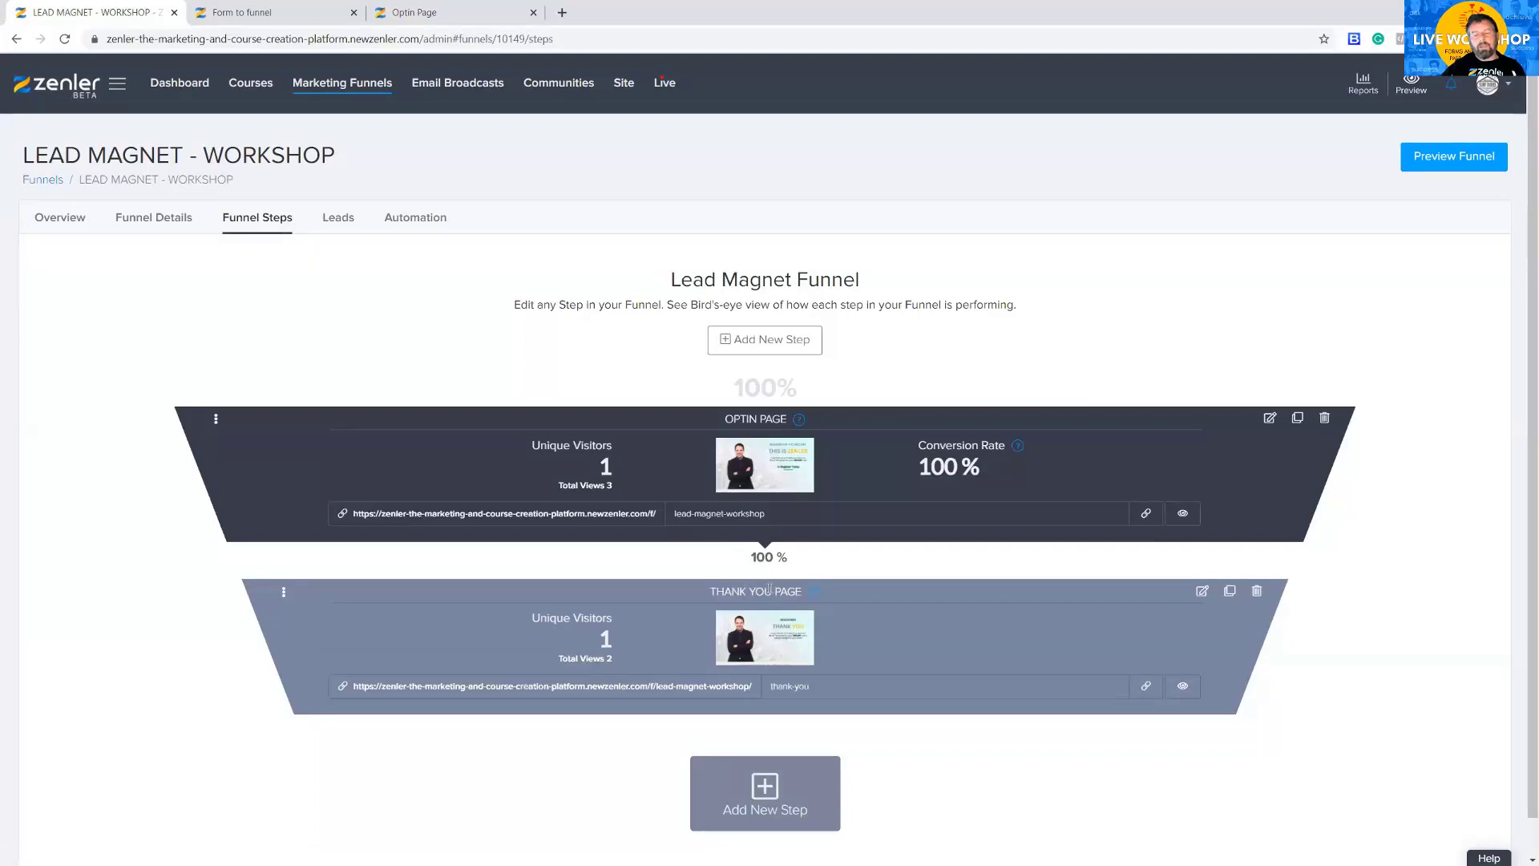
{"action": "left_click", "coordinate": [1183, 687]}
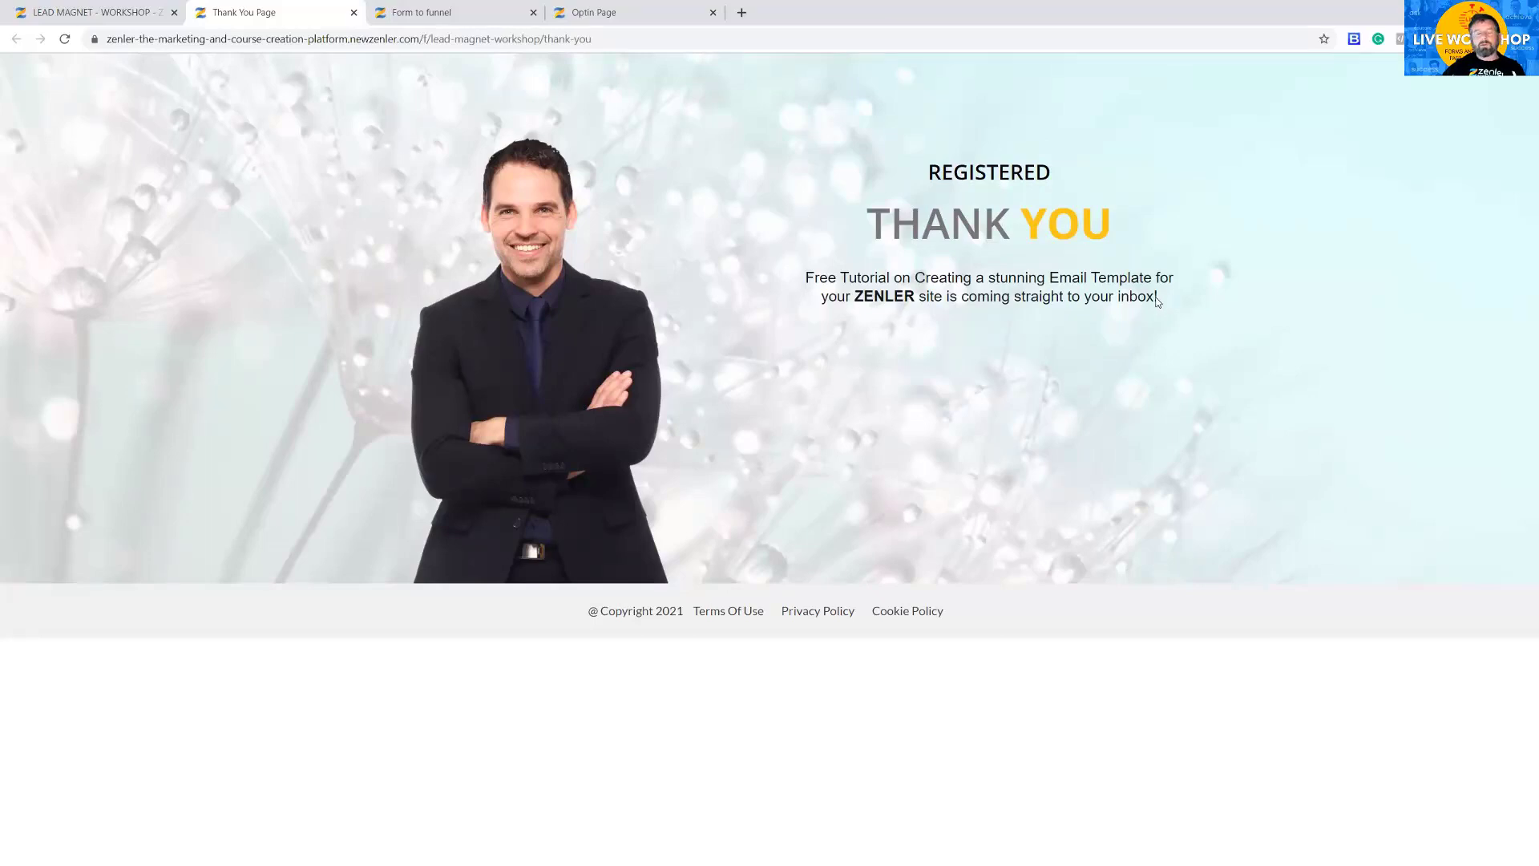
{"action": "left_click", "coordinate": [127, 17]}
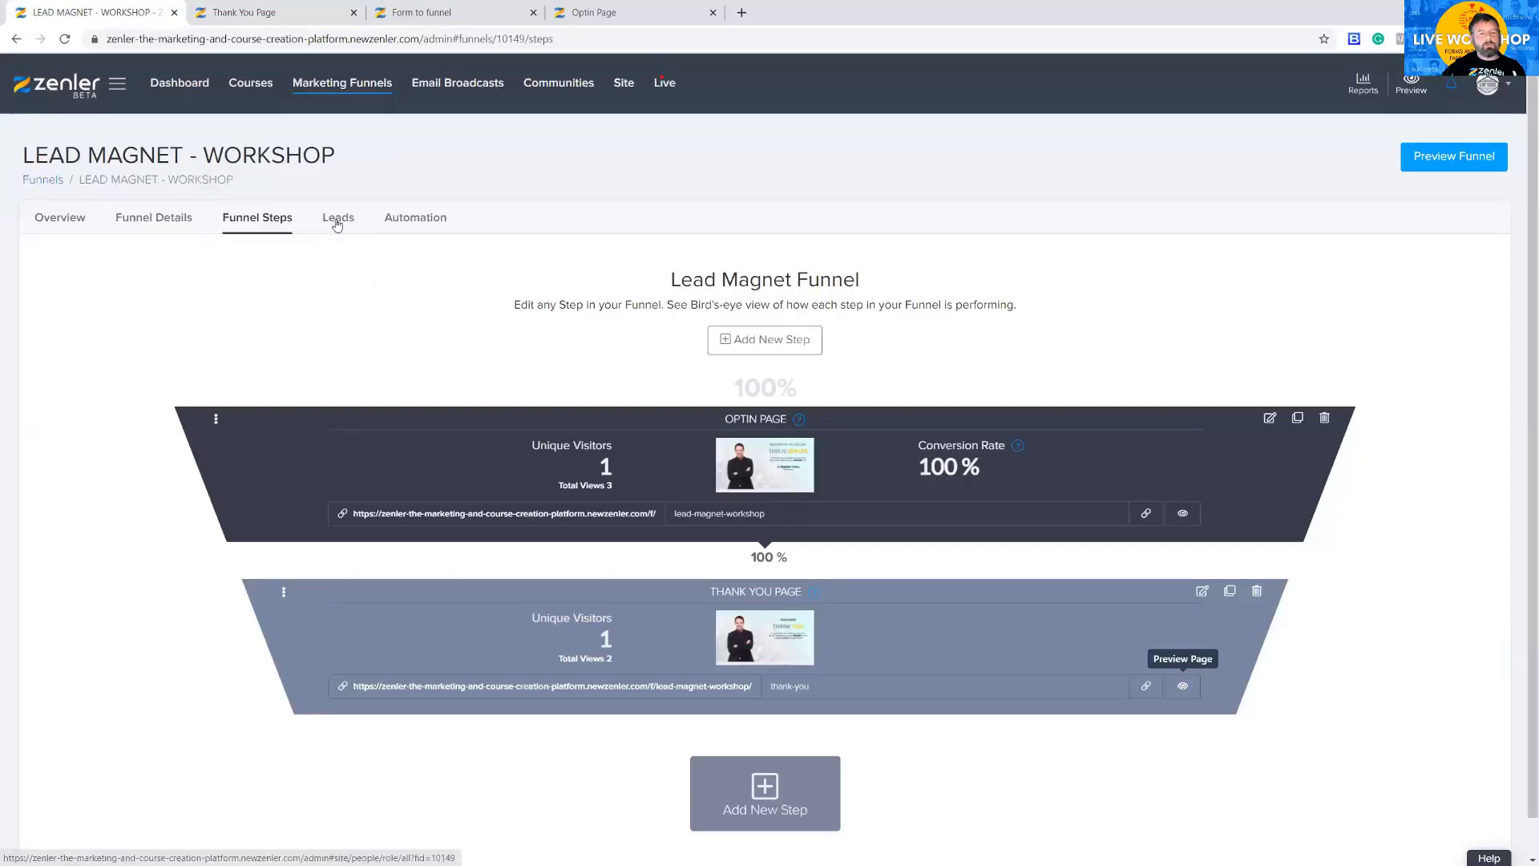
- Expand the Email Drip Sequence in the funnel's automation rules and open the Access Instructions Email for editing
{"action": "left_click", "coordinate": [420, 225]}
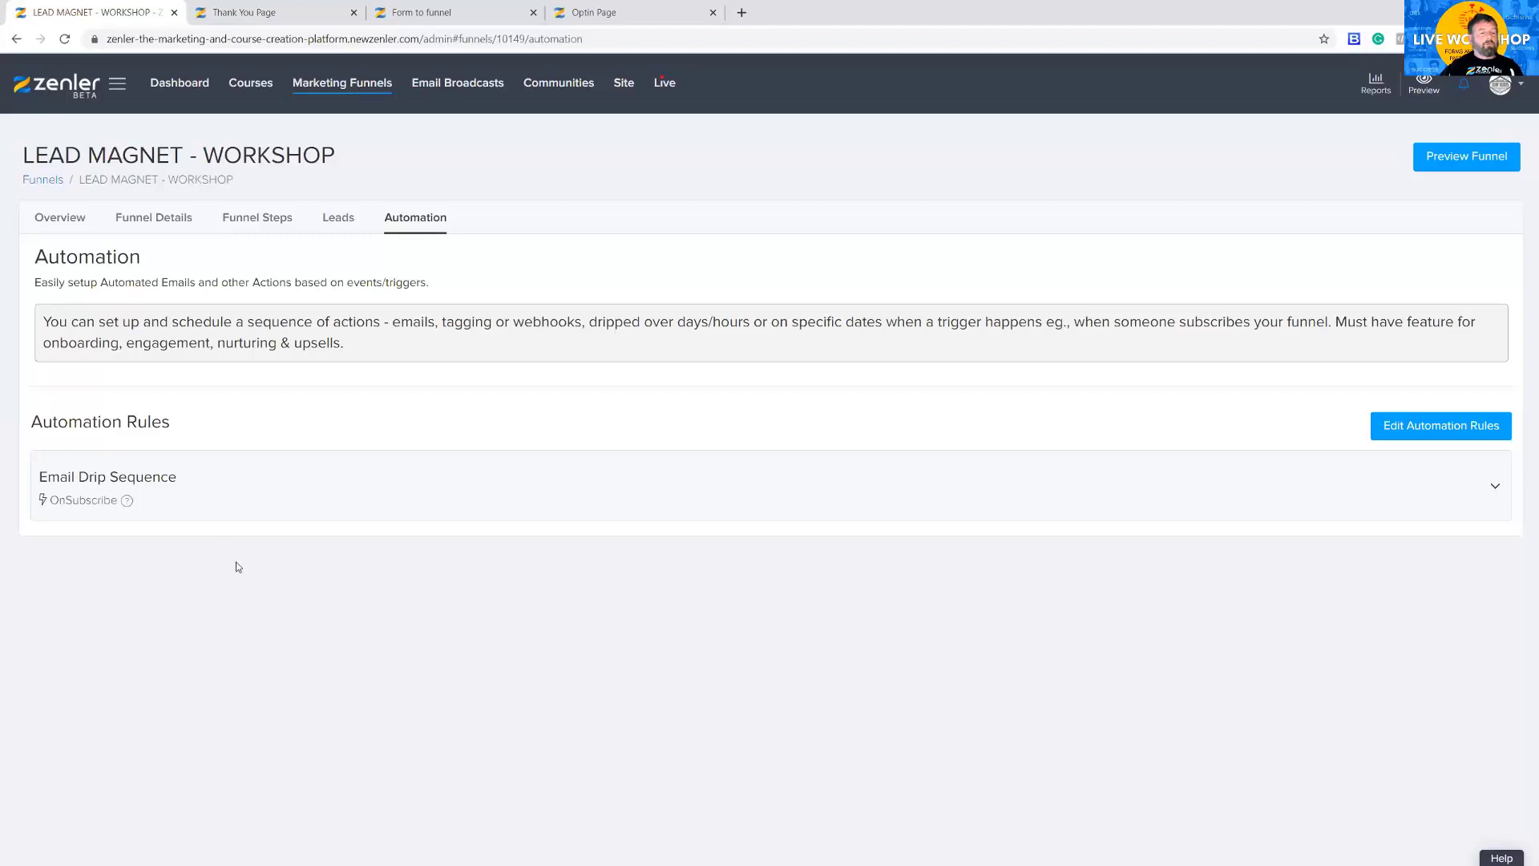
{"action": "left_click", "coordinate": [209, 498]}
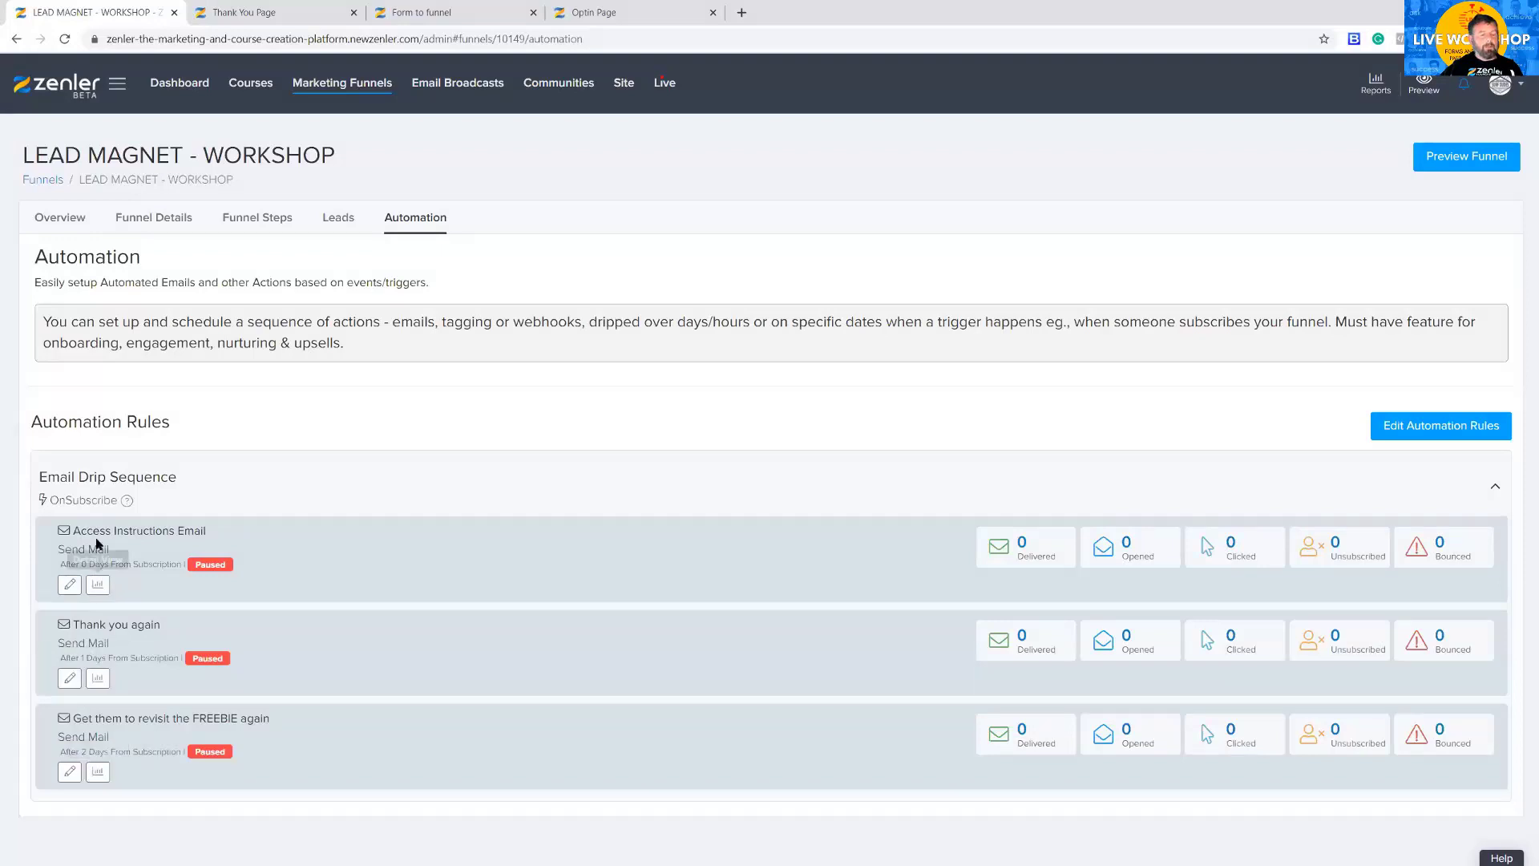
{"action": "left_click", "coordinate": [70, 587]}
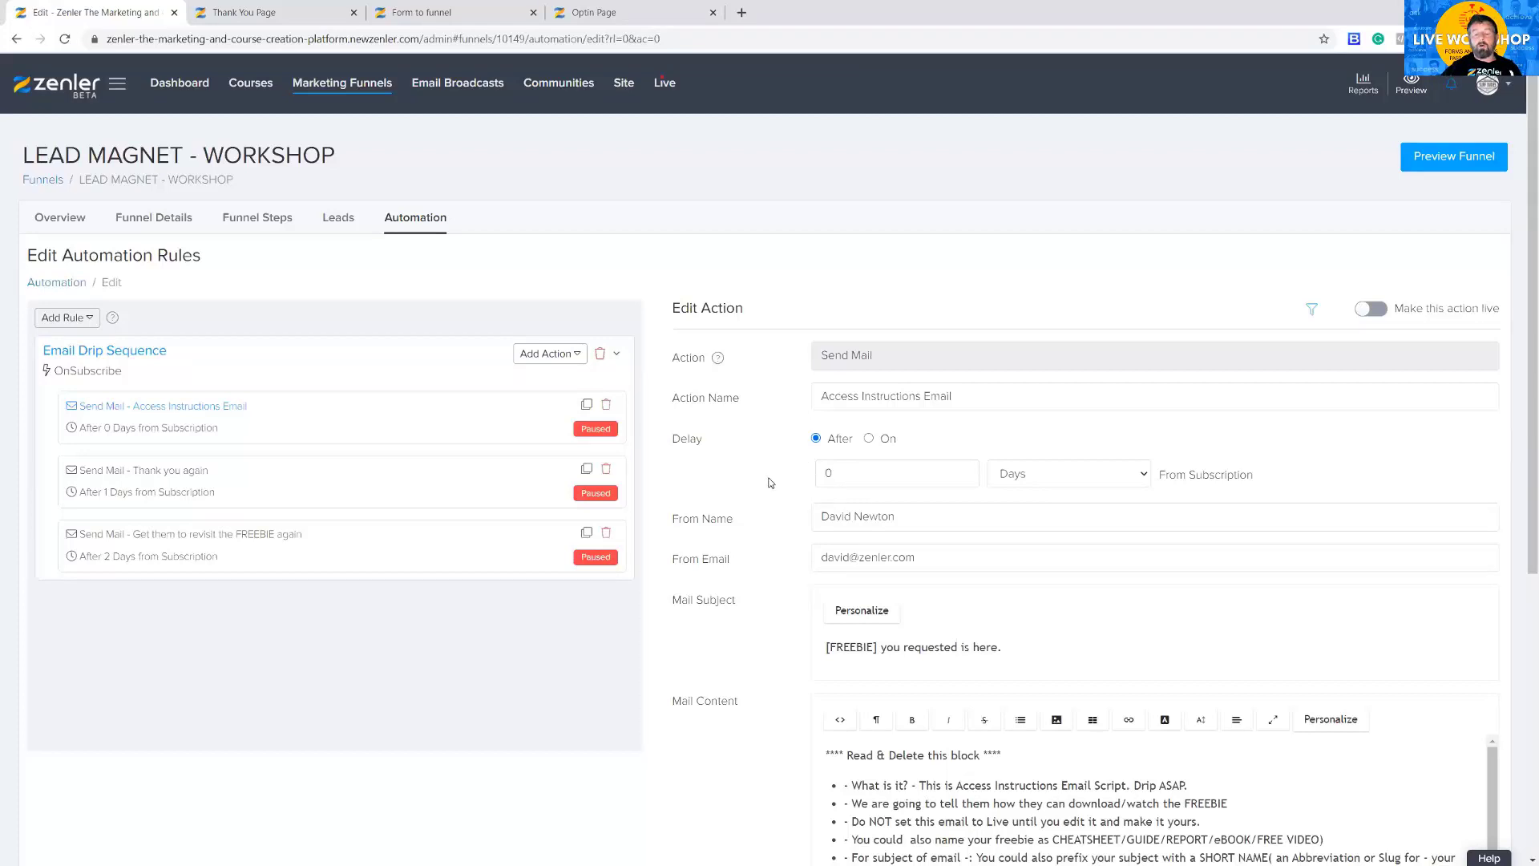
- Examine the Access Instructions Email's subject, content template and delay from subscription
{"action": "scroll", "coordinate": [772, 484], "scroll_direction": "down", "scroll_amount": 3}
{"action": "scroll", "coordinate": [965, 652], "scroll_direction": "down", "scroll_amount": 4}
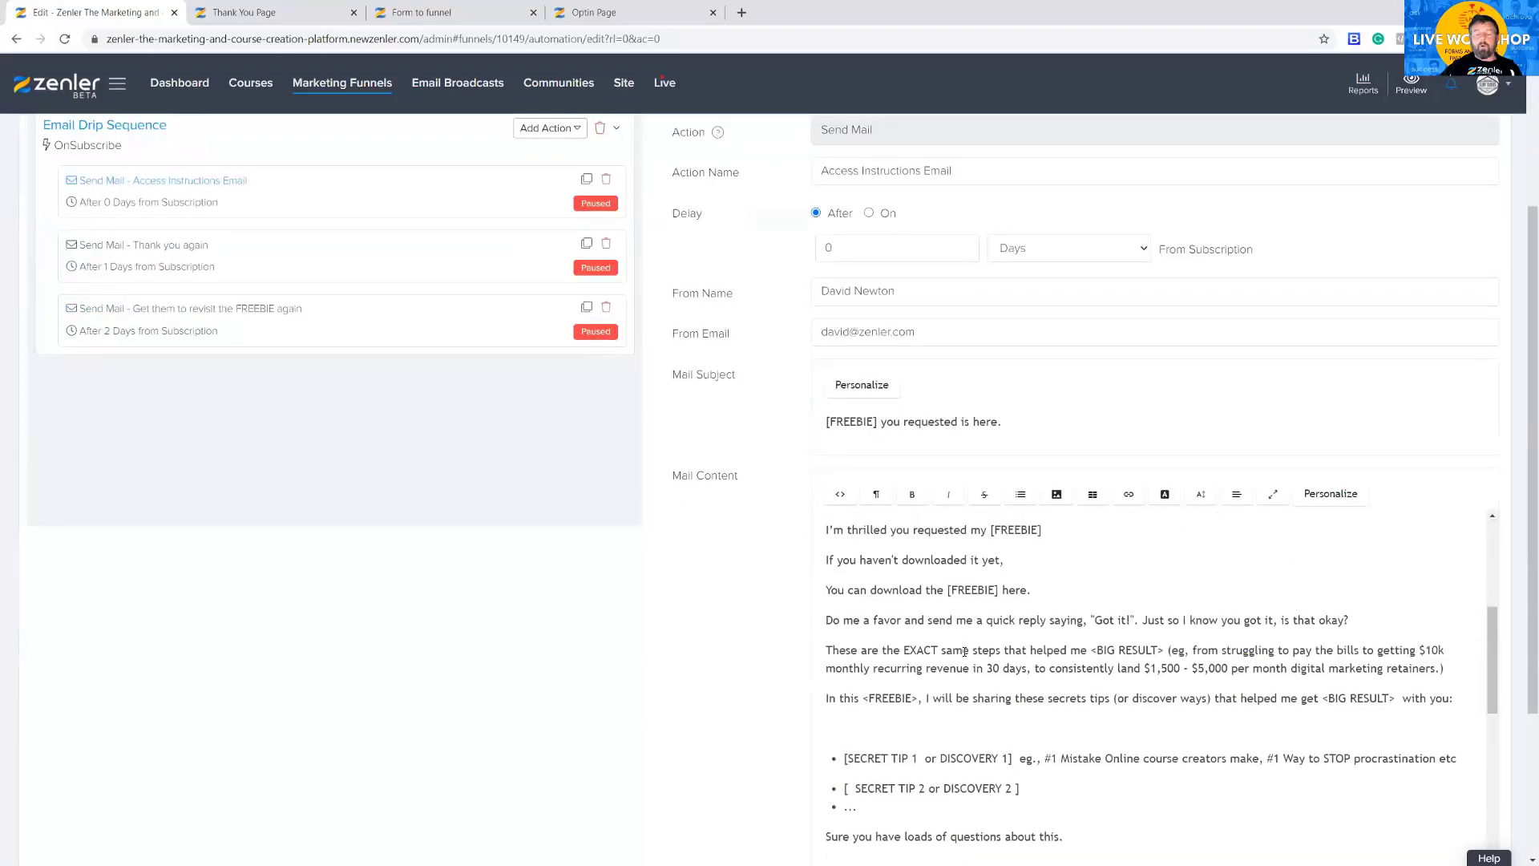
{"action": "scroll", "coordinate": [962, 653], "scroll_direction": "up", "scroll_amount": 4}
{"action": "scroll", "coordinate": [1009, 733], "scroll_direction": "up", "scroll_amount": 4}
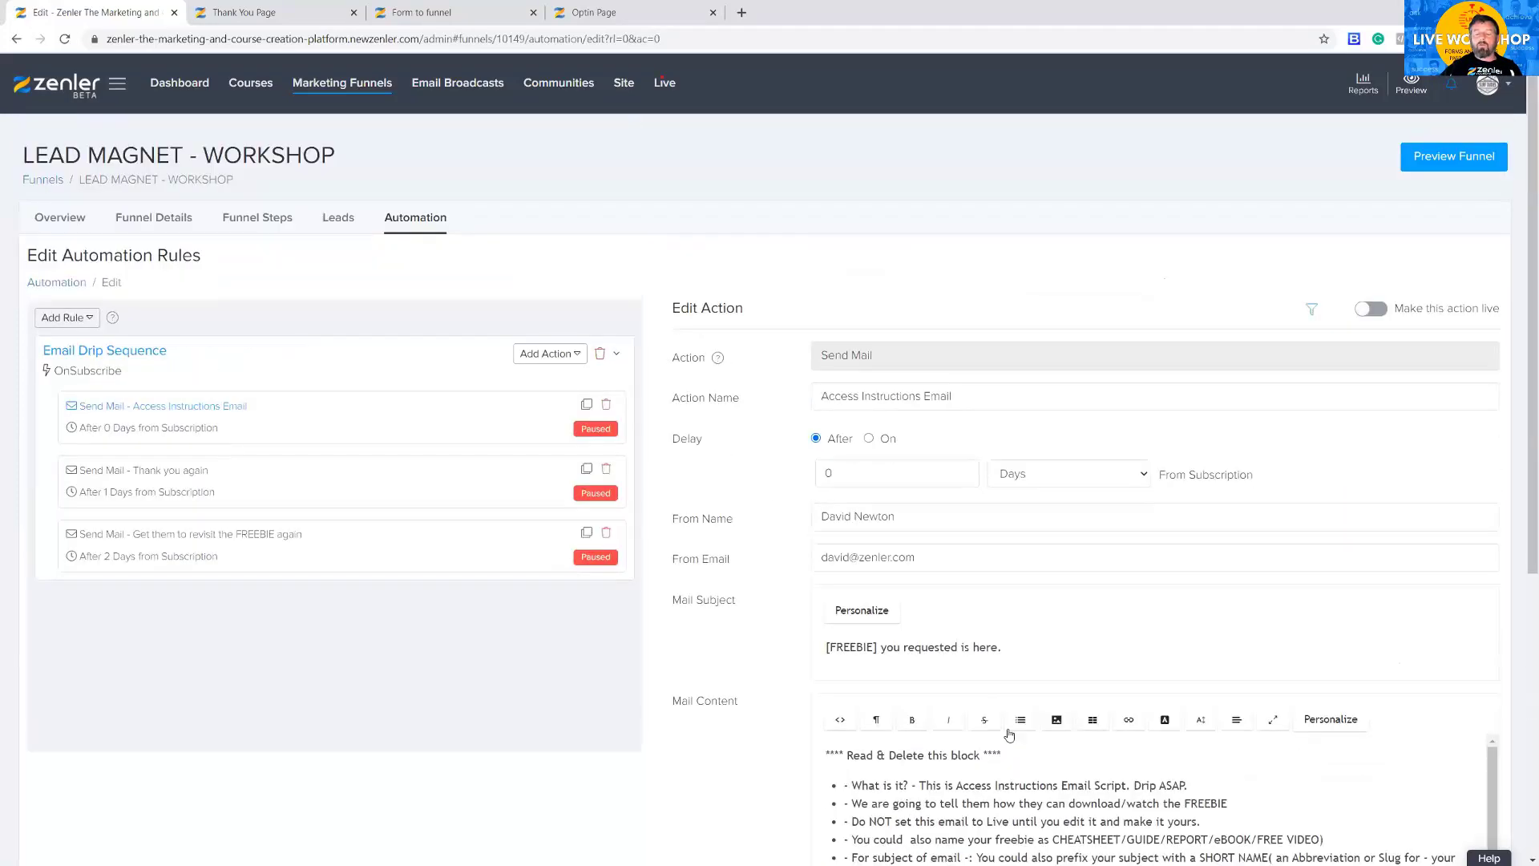
{"action": "scroll", "coordinate": [1377, 617], "scroll_direction": "down", "scroll_amount": 5}
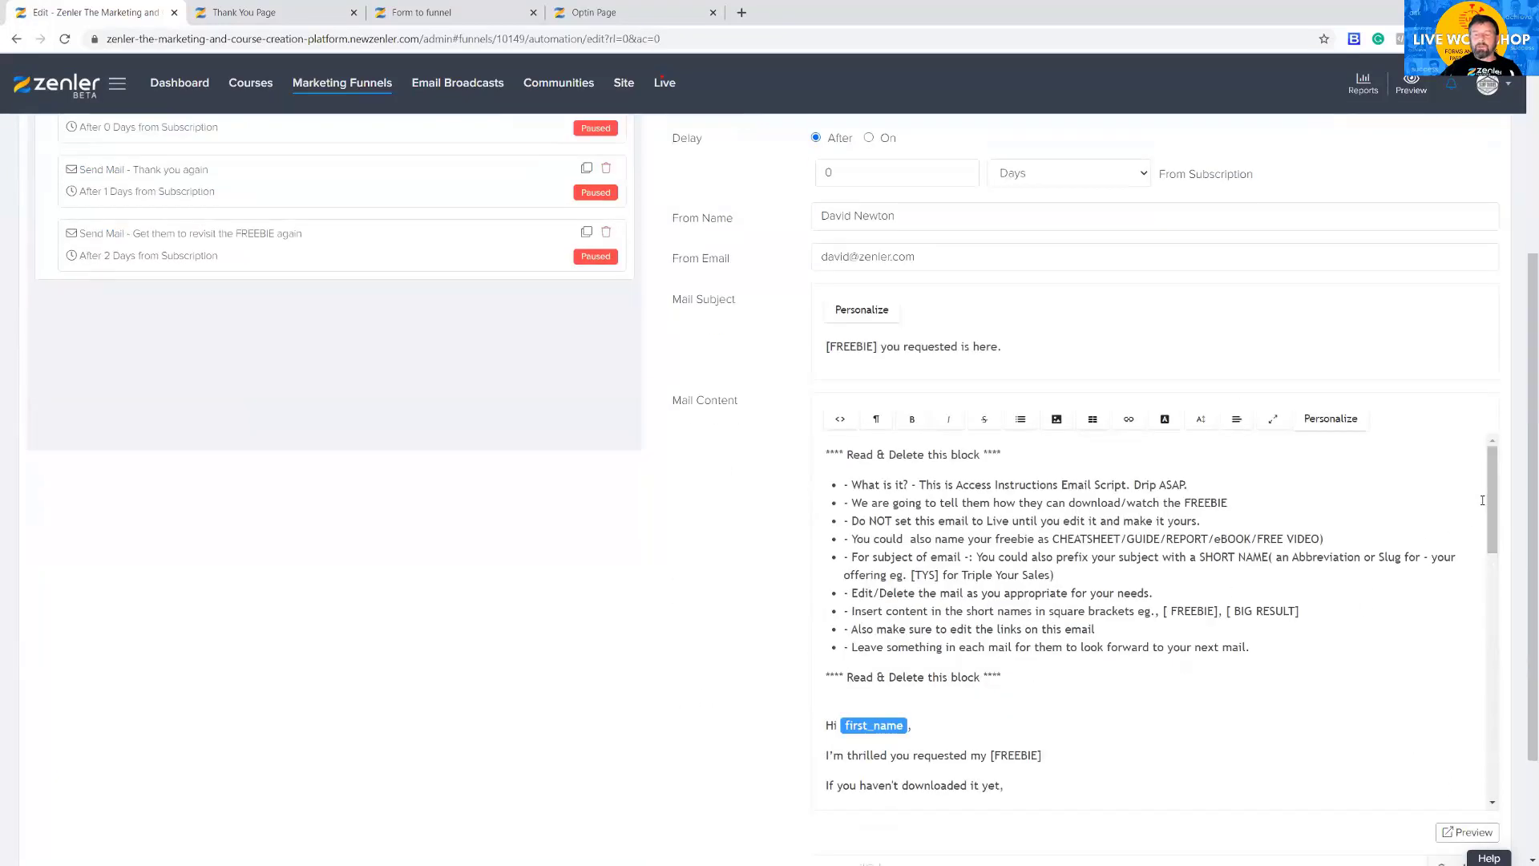
{"action": "mouse_move", "coordinate": [1493, 489]}
{"action": "left_mouse_down"}
{"action": "mouse_move", "coordinate": [1485, 735]}
{"action": "mouse_move", "coordinate": [1493, 493]}
{"action": "mouse_move", "coordinate": [1507, 479]}
{"action": "mouse_move", "coordinate": [1485, 737]}
{"action": "mouse_move", "coordinate": [1491, 481]}
{"action": "left_mouse_up"}
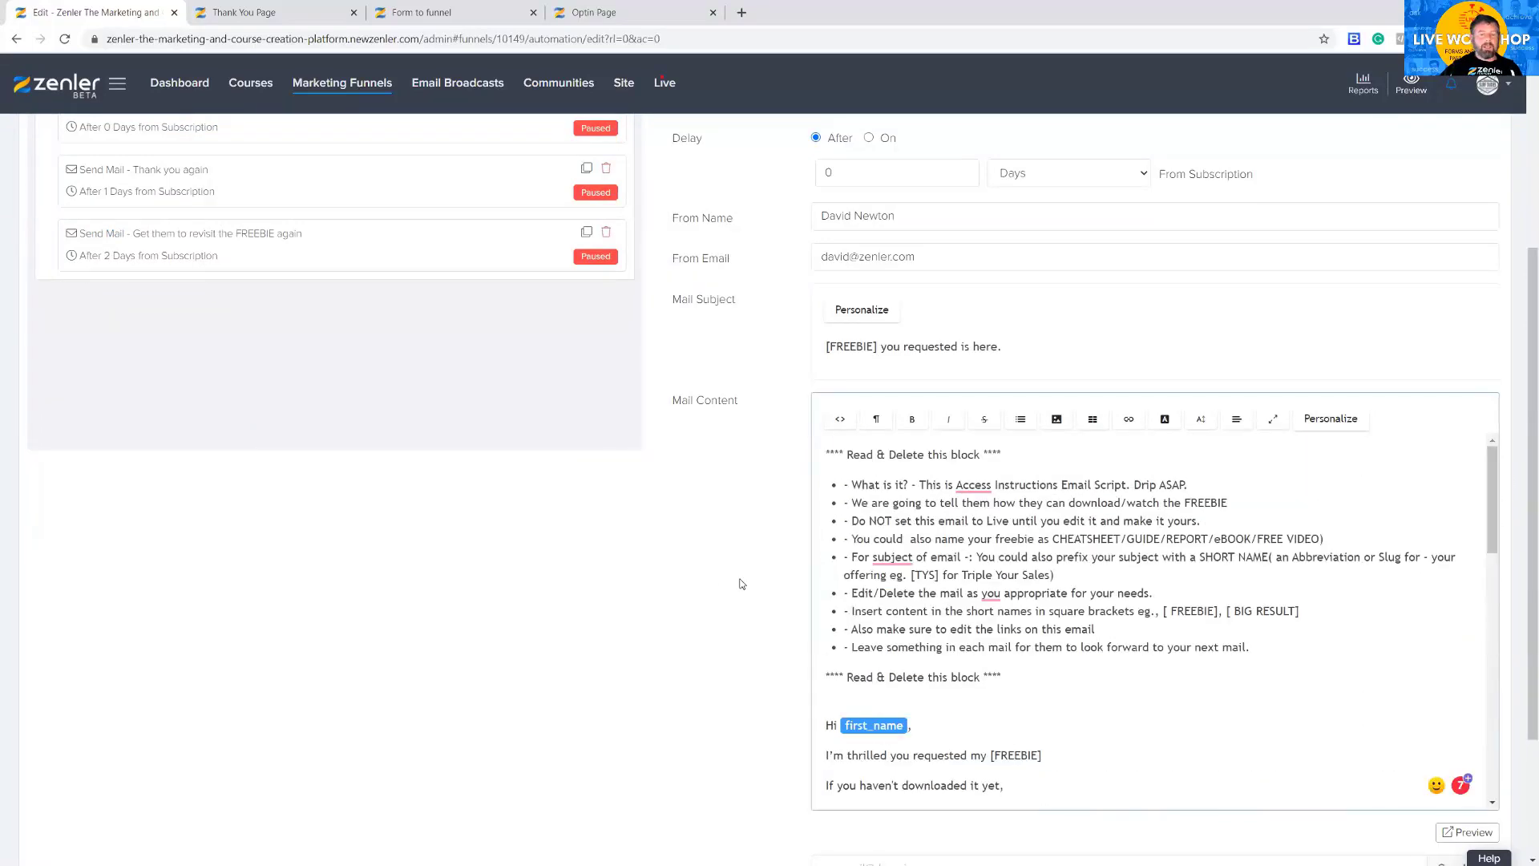
{"action": "scroll", "coordinate": [714, 573], "scroll_direction": "up", "scroll_amount": 3}
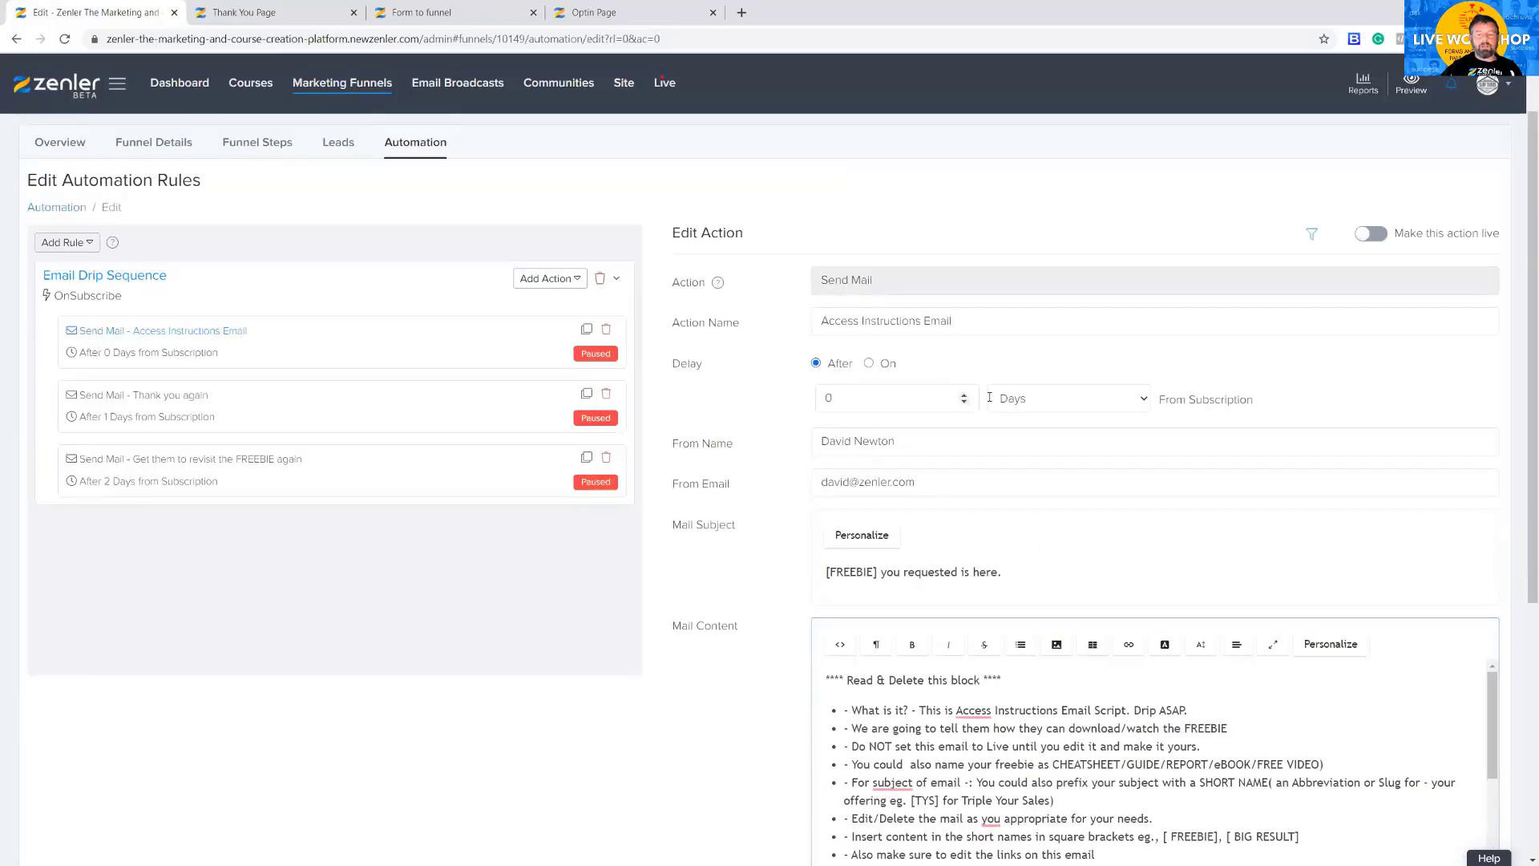
{"action": "left_click_drag", "start_coordinate": [1163, 399], "coordinate": [1316, 402]}
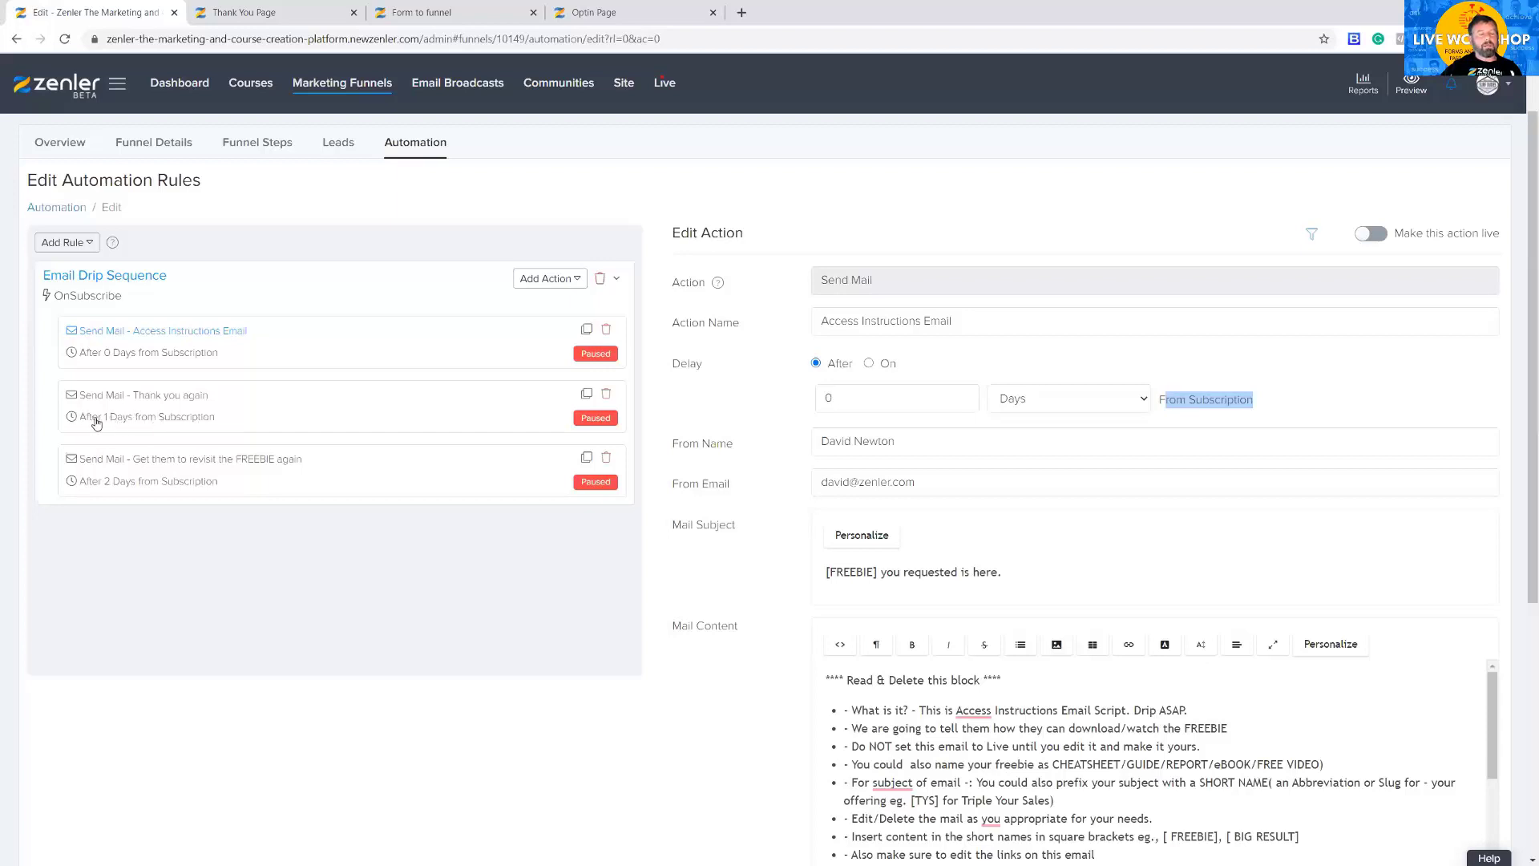
- Open the Thank you again email of the drip sequence and examine its delay and content template
{"action": "left_click", "coordinate": [186, 416]}
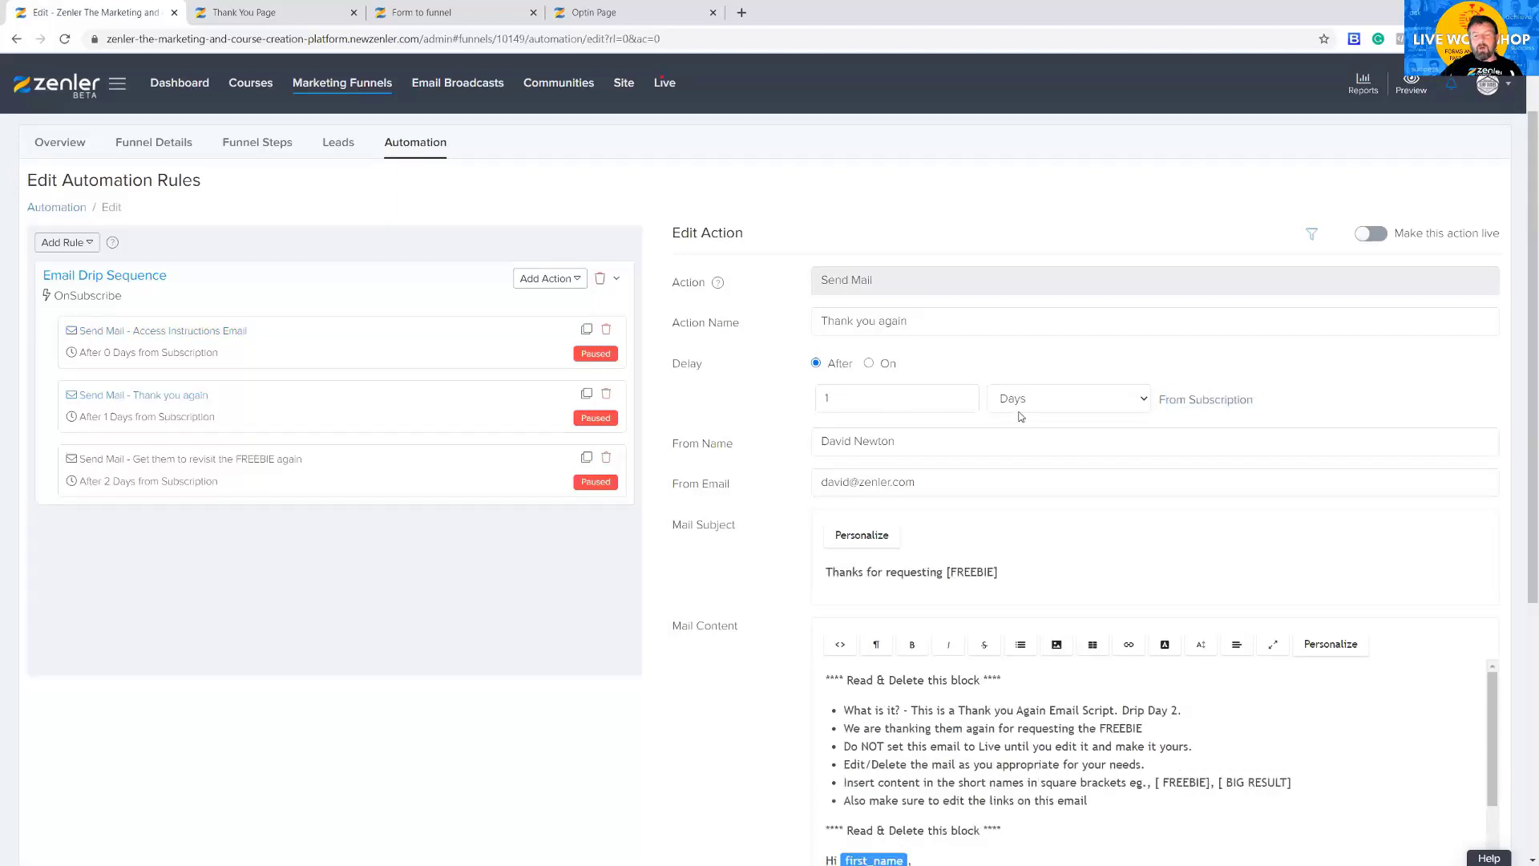
{"action": "left_click_drag", "start_coordinate": [1158, 399], "coordinate": [1284, 400]}
{"action": "left_click", "coordinate": [1323, 398]}
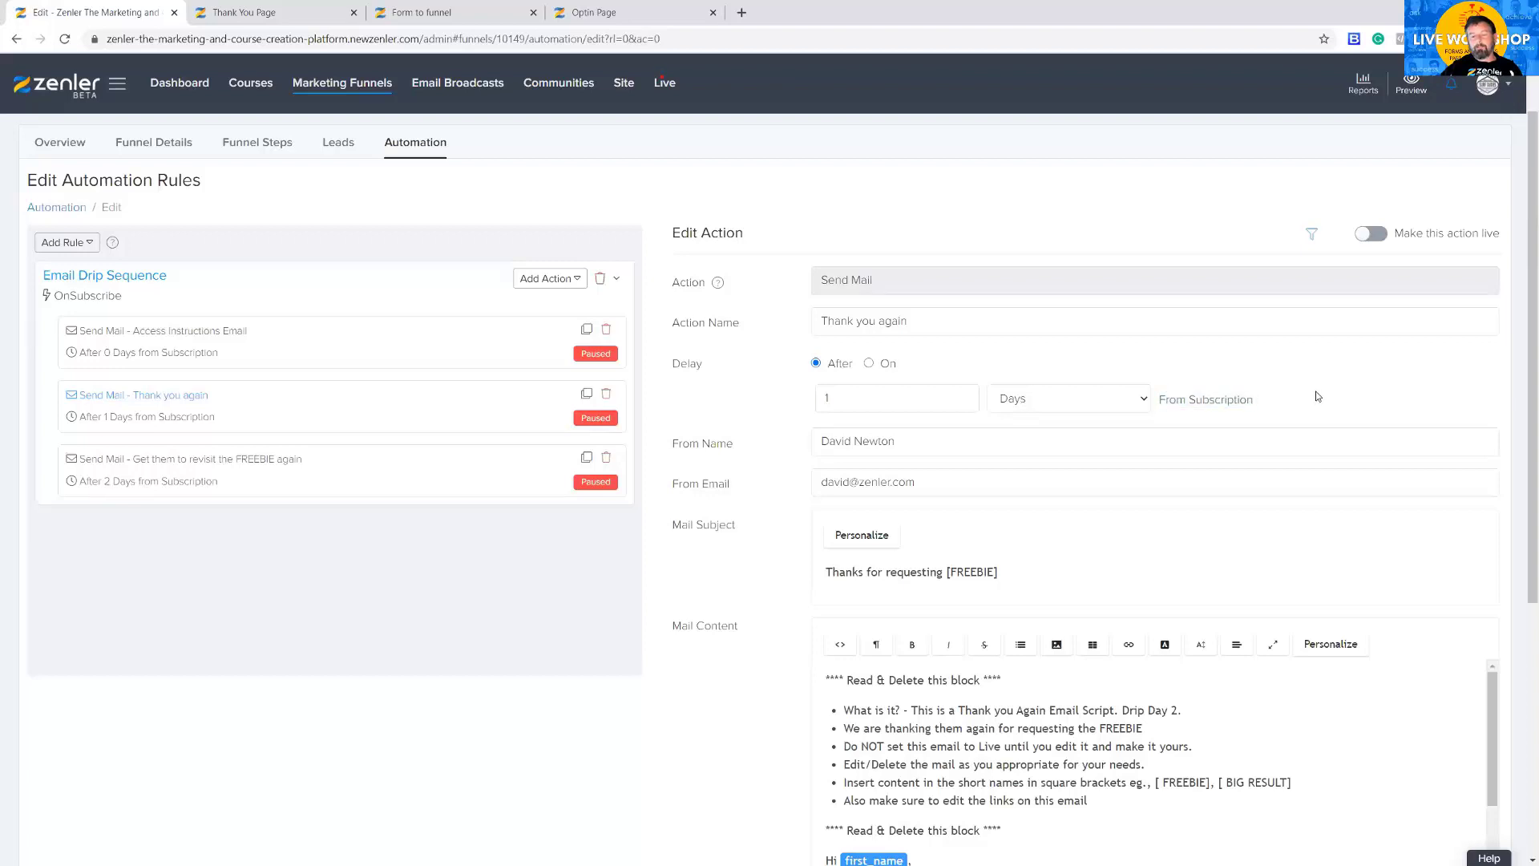
{"action": "scroll", "coordinate": [1181, 463], "scroll_direction": "down", "scroll_amount": 2}
{"action": "left_click_drag", "start_coordinate": [851, 553], "coordinate": [1058, 740]}
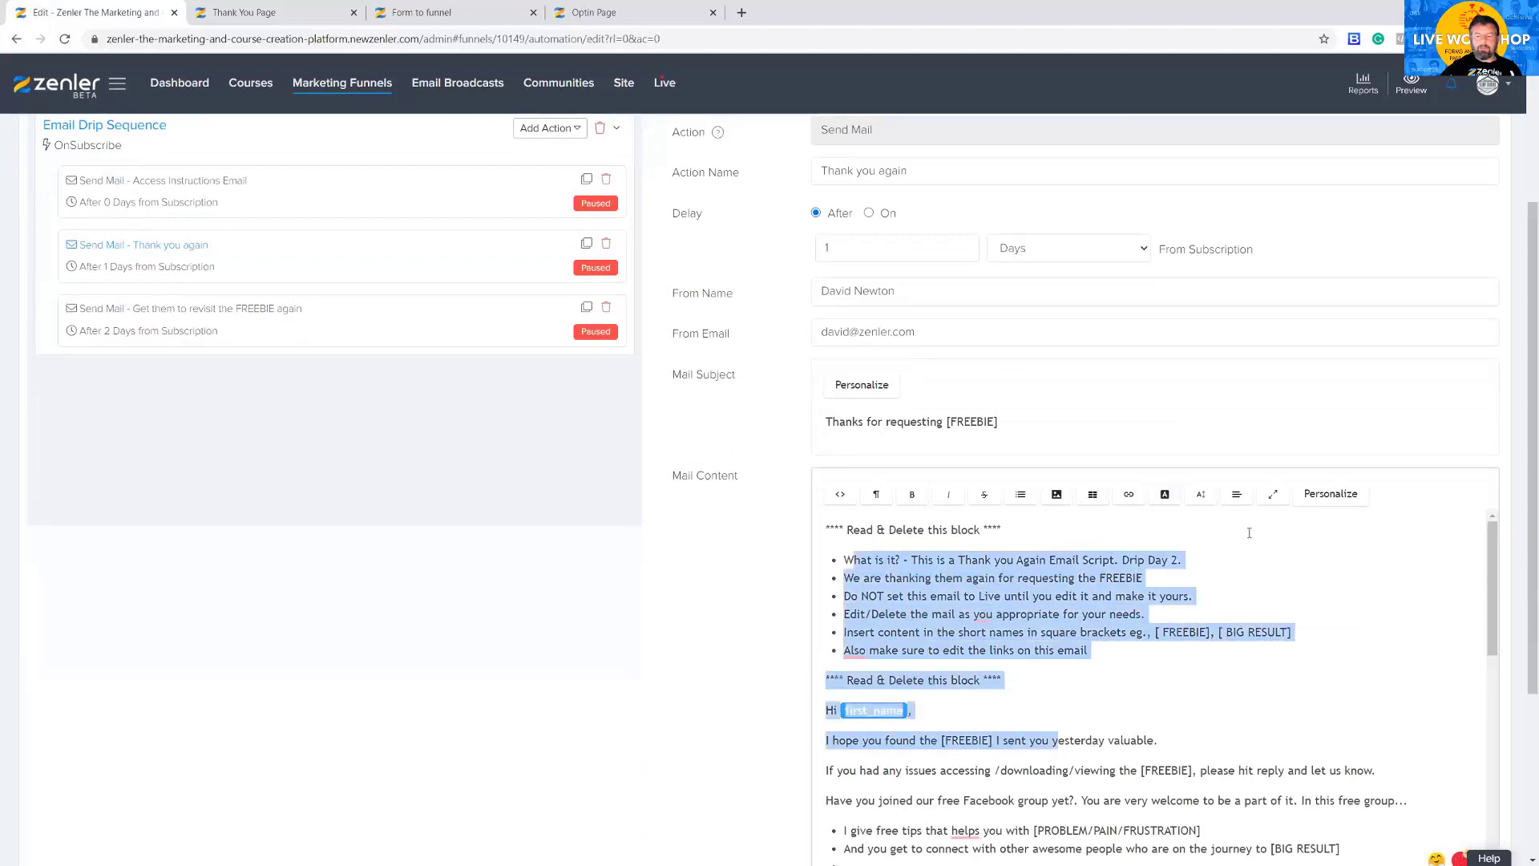
{"action": "left_click", "coordinate": [1268, 535]}
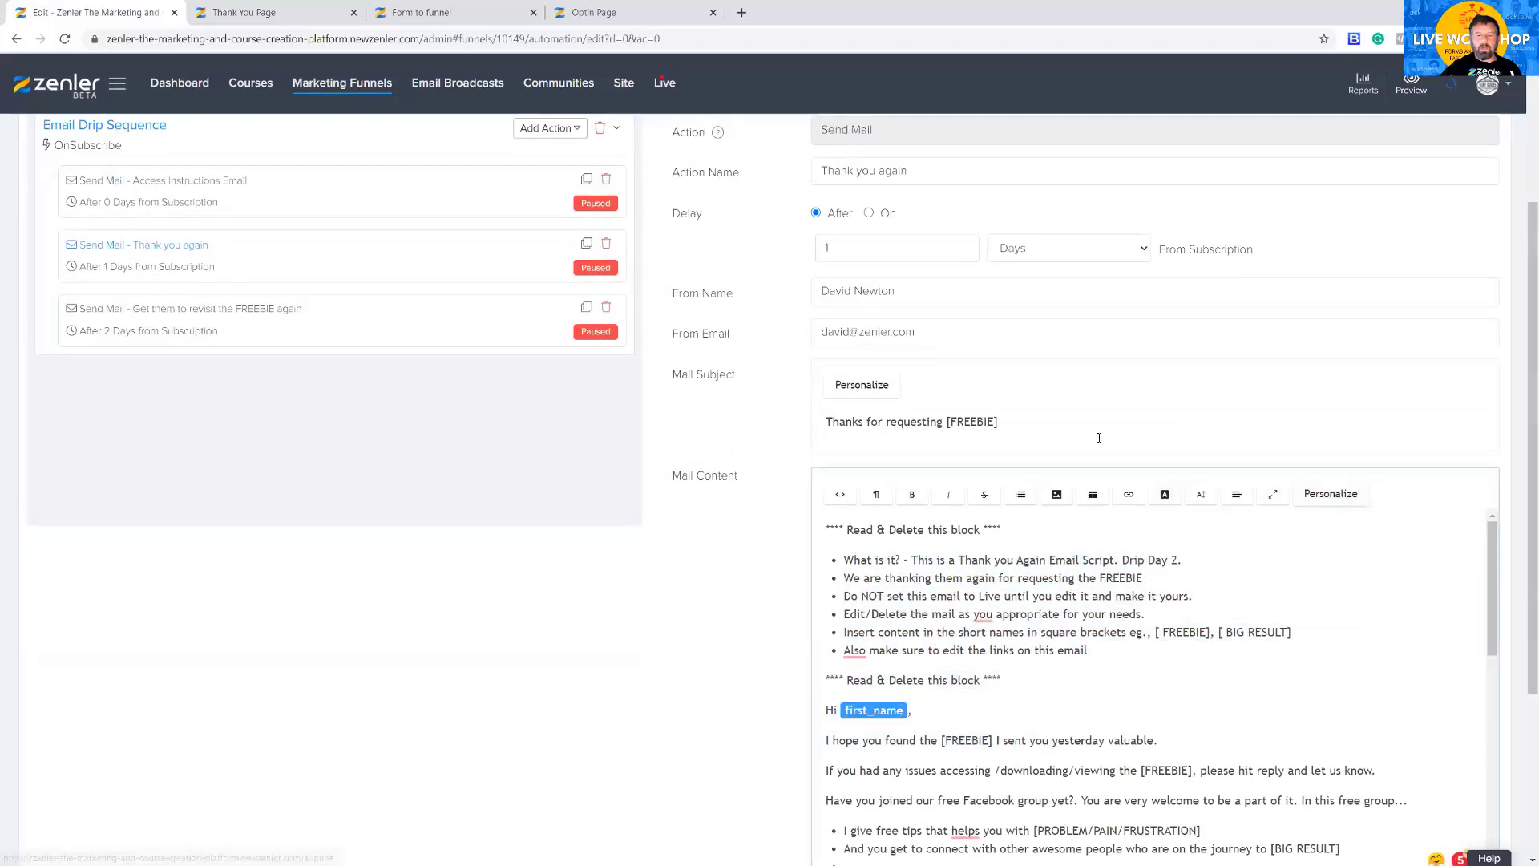
- Check the Thank you again email's sender name and sender e-mail fields, plus its test mail and filter options
{"action": "scroll", "coordinate": [1099, 438], "scroll_direction": "up", "scroll_amount": 3}
{"action": "triple_click", "coordinate": [898, 517]}
{"action": "left_click_drag", "start_coordinate": [930, 556], "coordinate": [817, 551]}
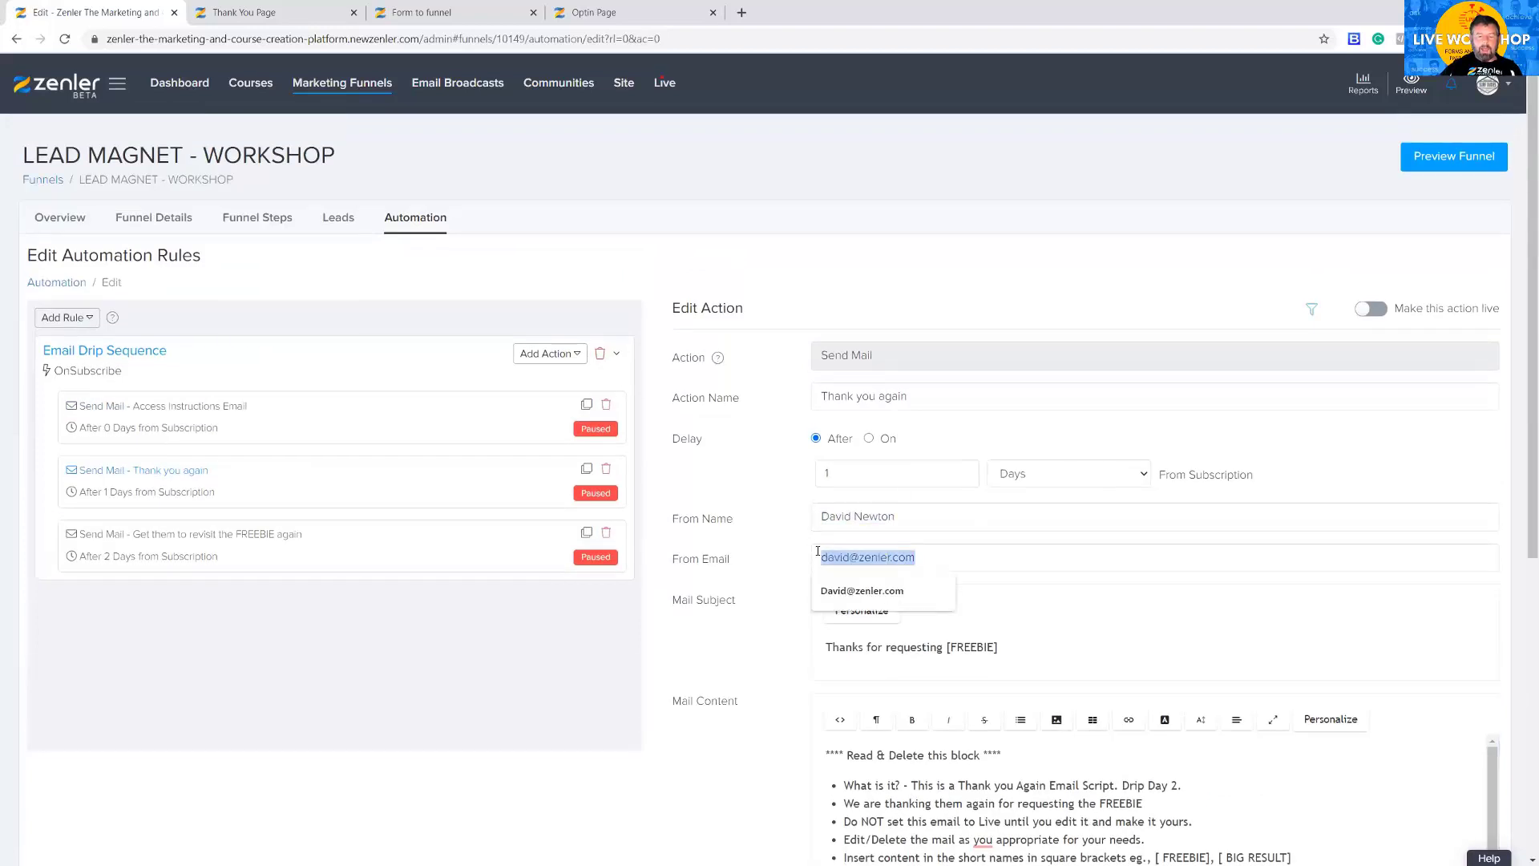
{"action": "left_click", "coordinate": [1054, 521]}
{"action": "scroll", "coordinate": [1098, 528], "scroll_direction": "down", "scroll_amount": 6}
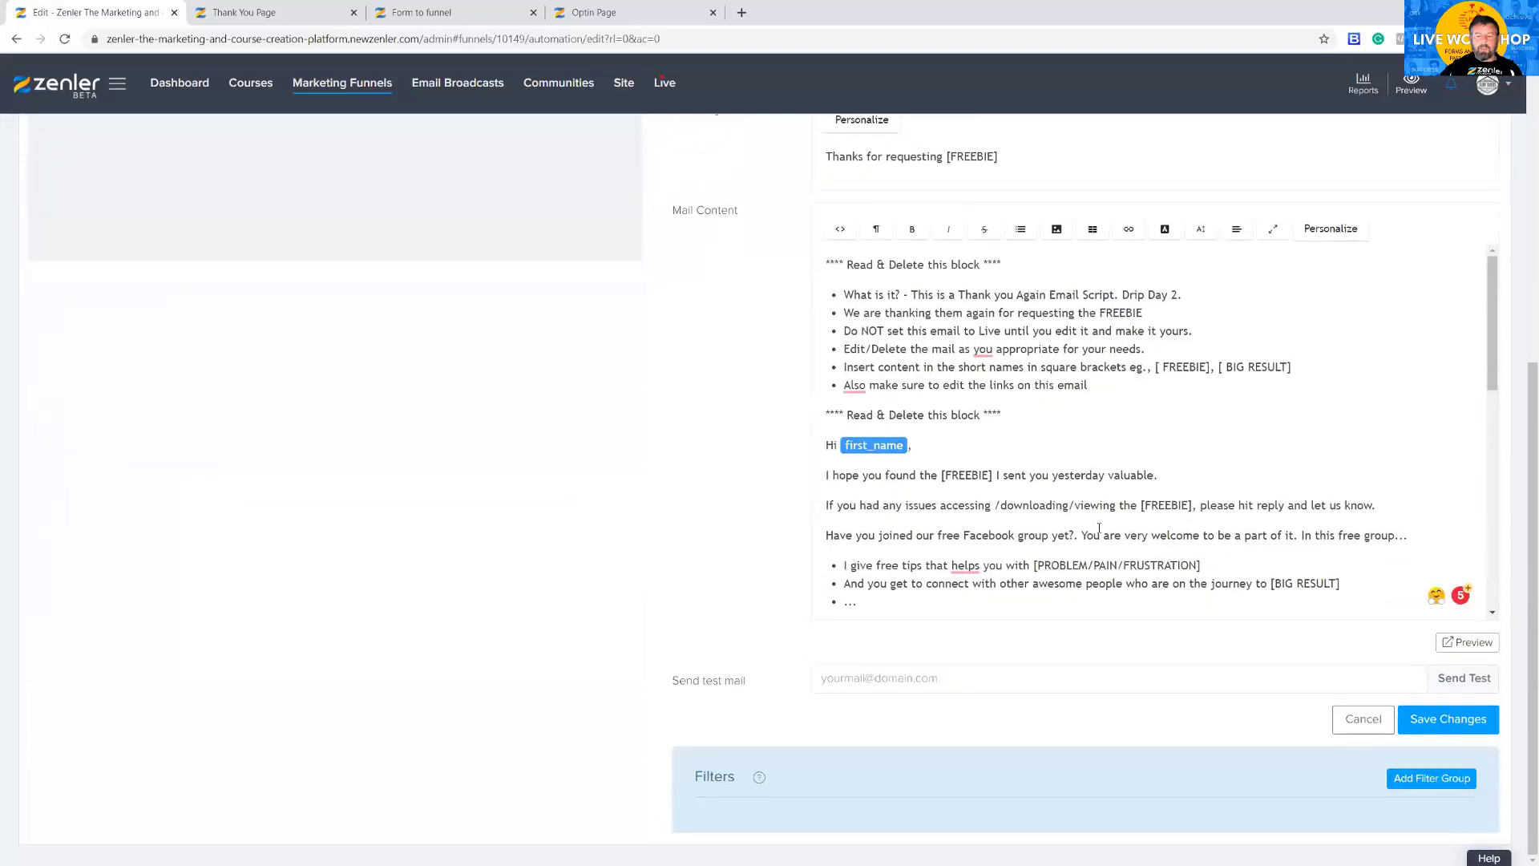
{"action": "scroll", "coordinate": [1098, 525], "scroll_direction": "up", "scroll_amount": 6}
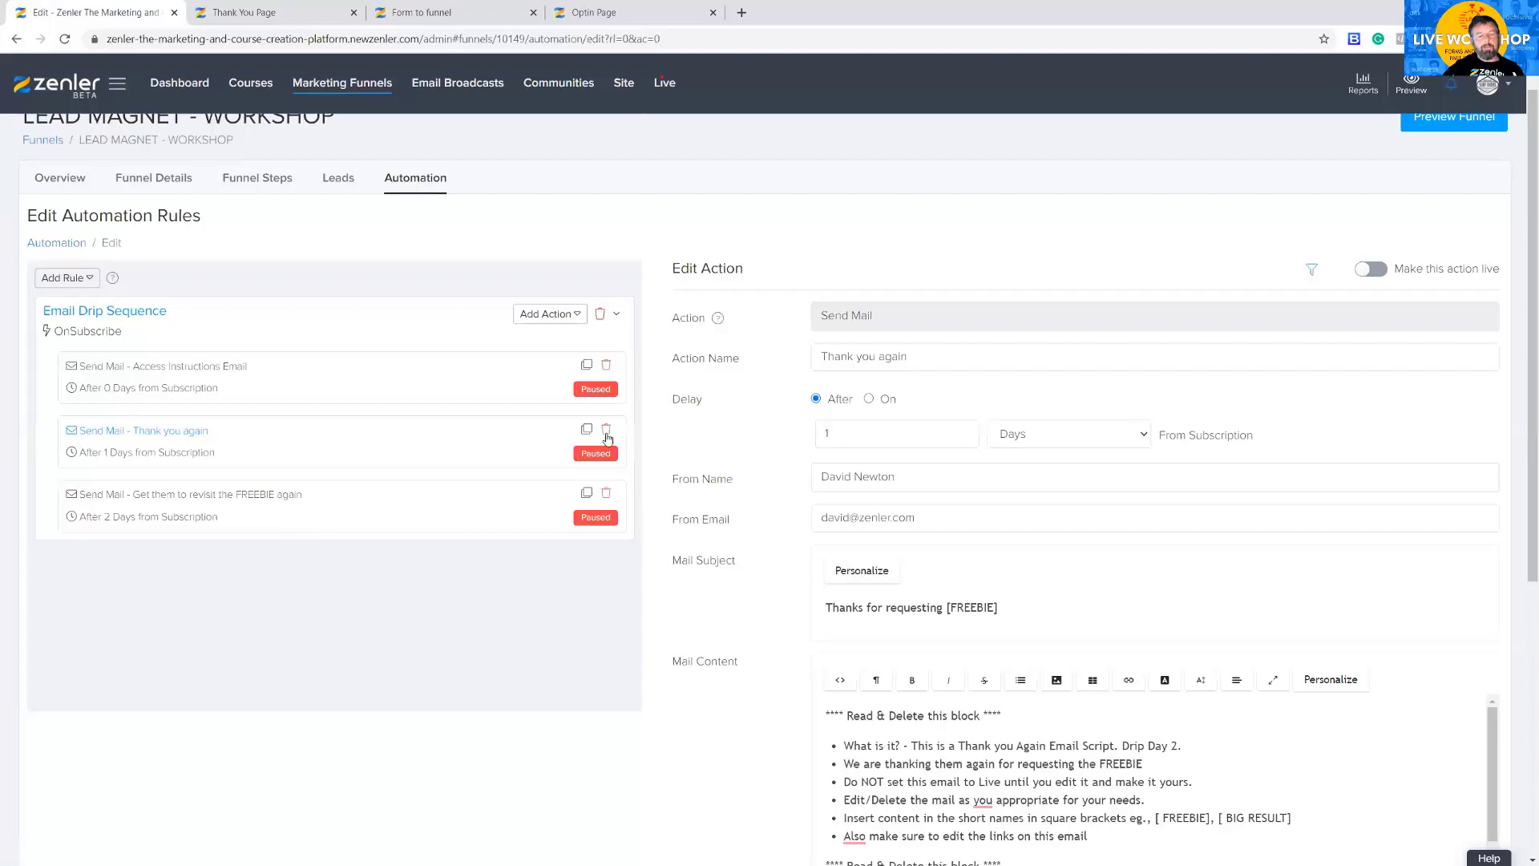
- View the "Get them to revisit the FREEBIE again" email settings and return to the funnel's steps overview
{"action": "left_click", "coordinate": [251, 508]}
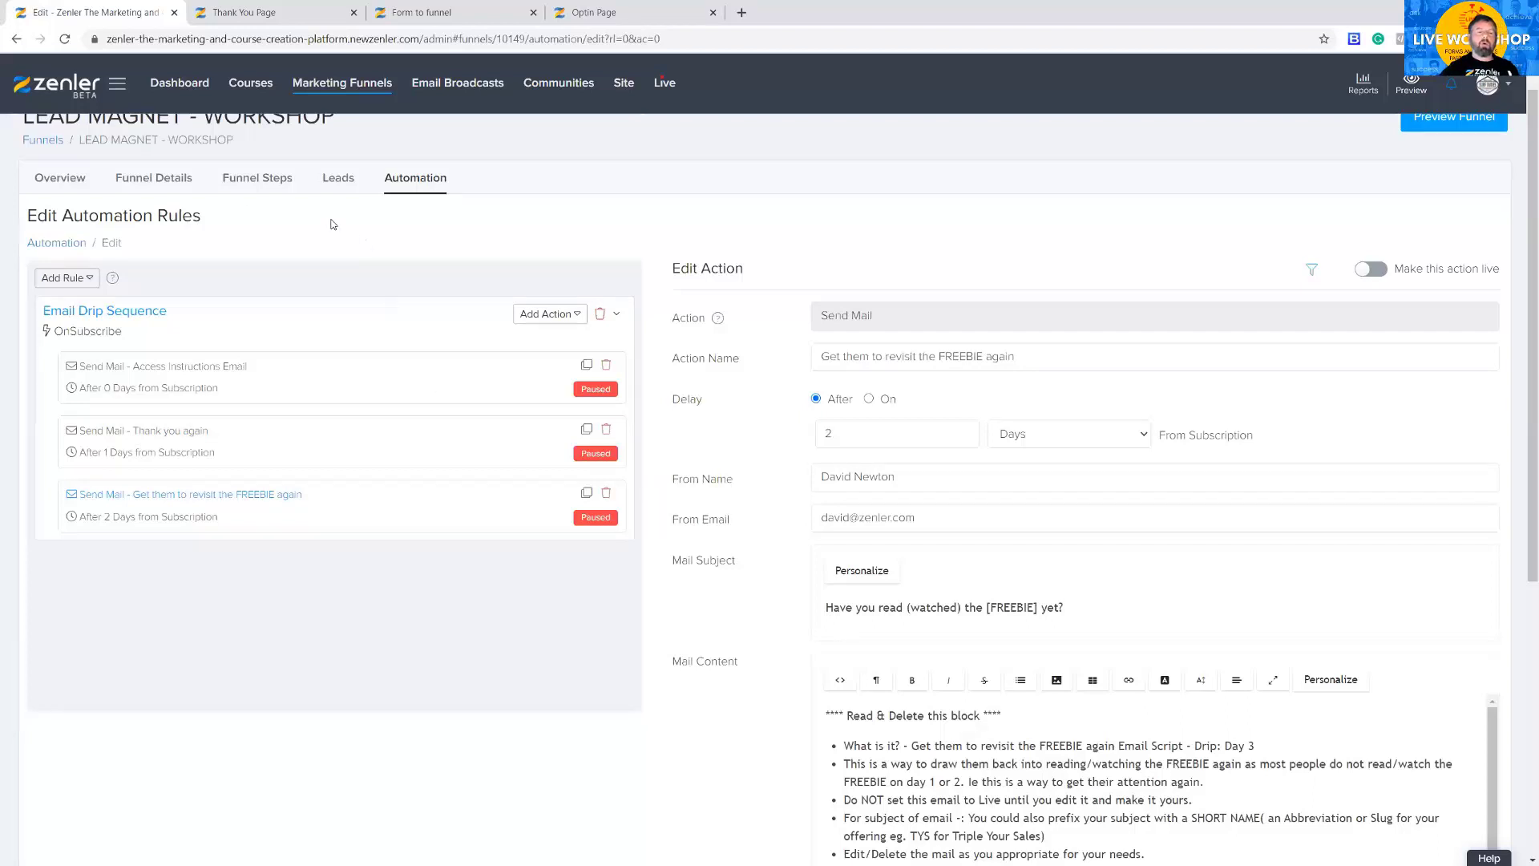
{"action": "left_click", "coordinate": [238, 182]}
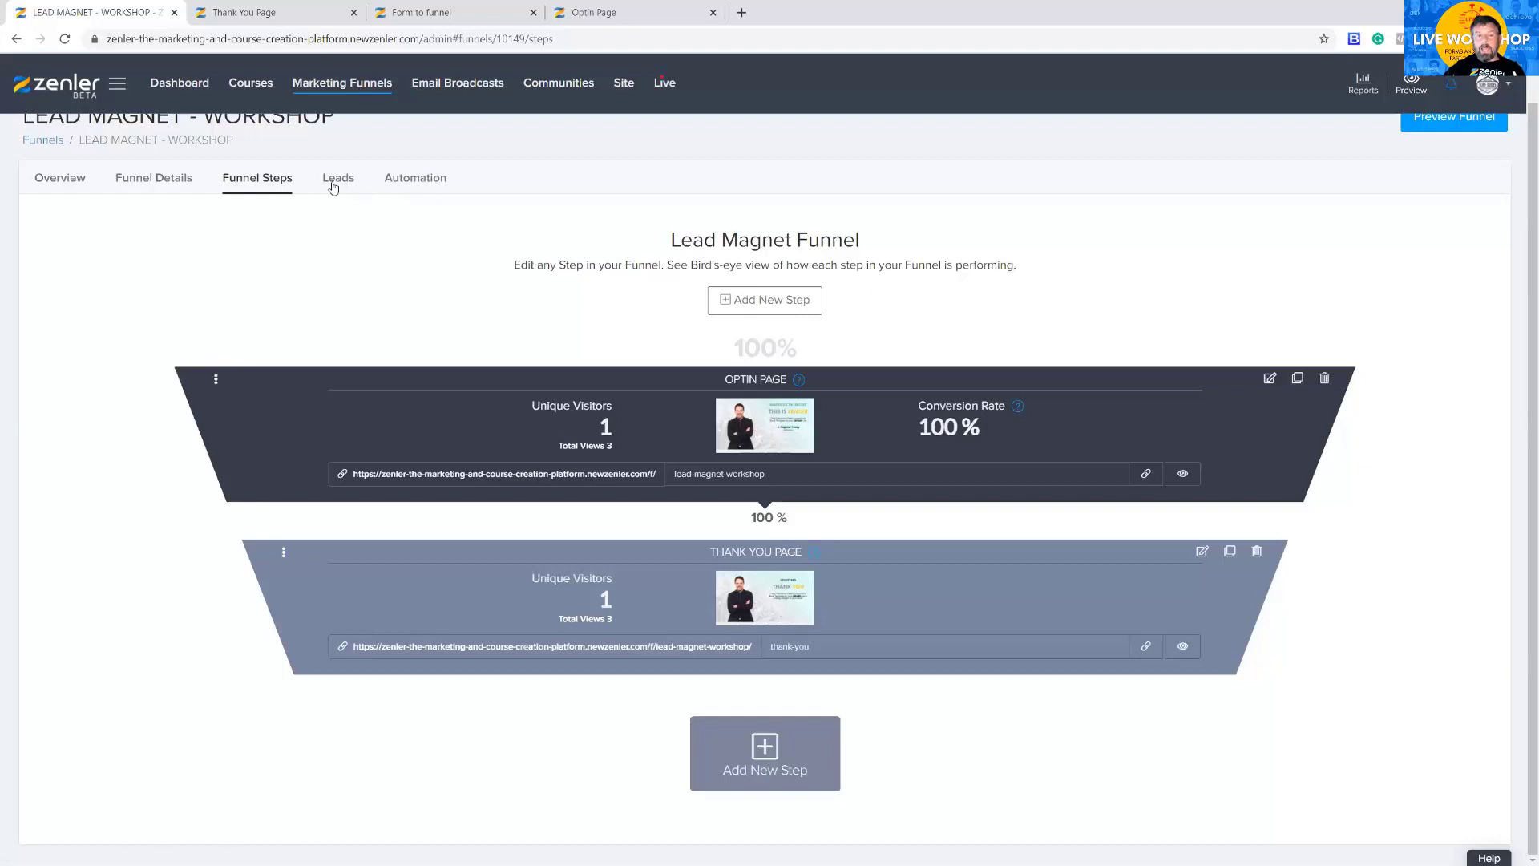
{"action": "scroll", "coordinate": [467, 264], "scroll_direction": "up", "scroll_amount": 1}
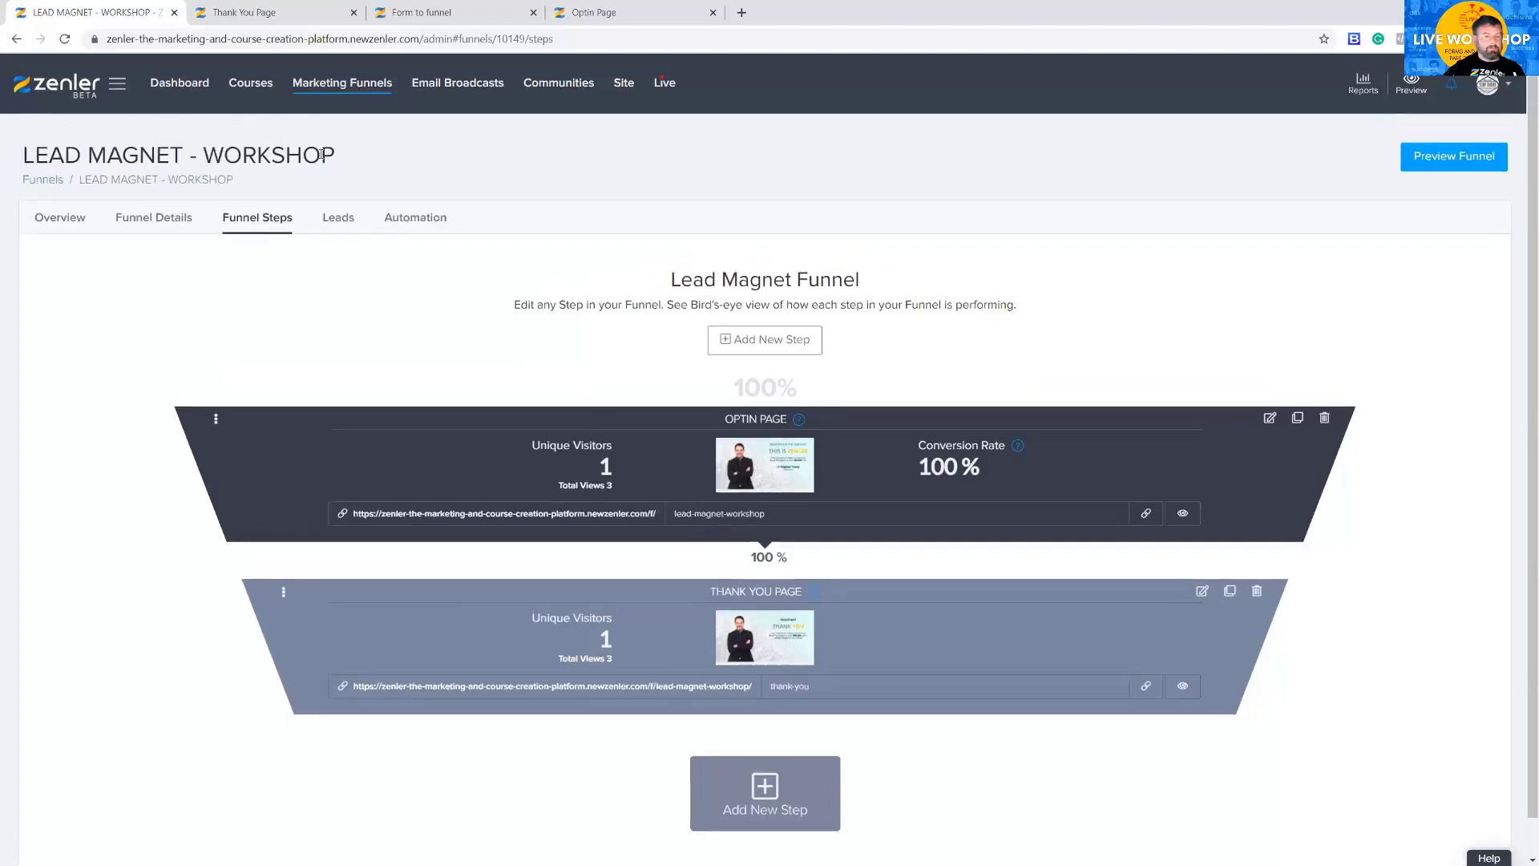
- Return to the list of all marketing funnels and permanently delete the funnel named test
{"action": "left_click", "coordinate": [349, 86]}
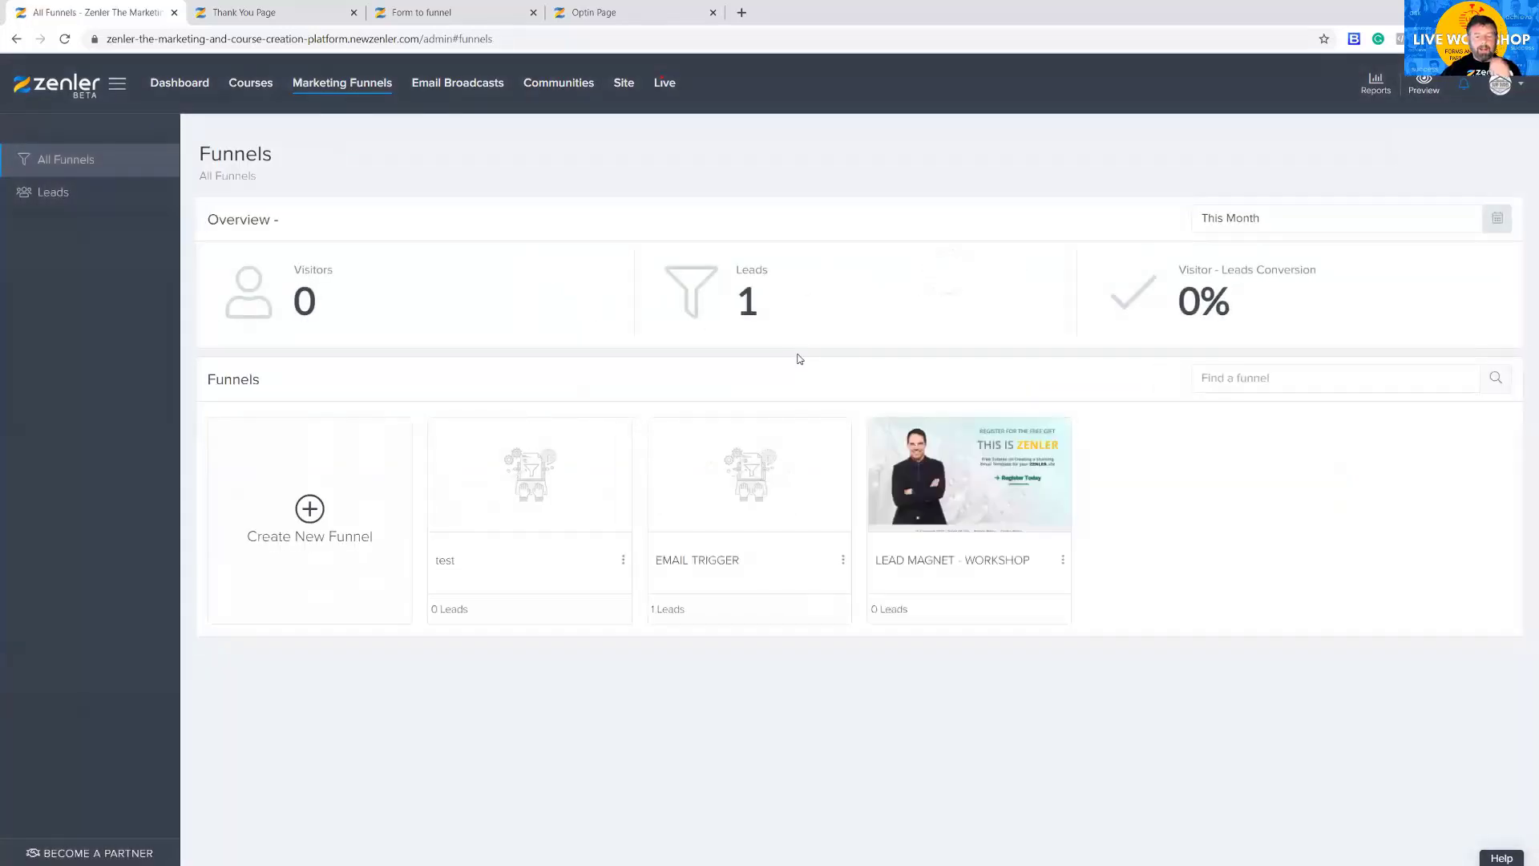
{"action": "left_click", "coordinate": [623, 562]}
{"action": "left_click", "coordinate": [589, 611]}
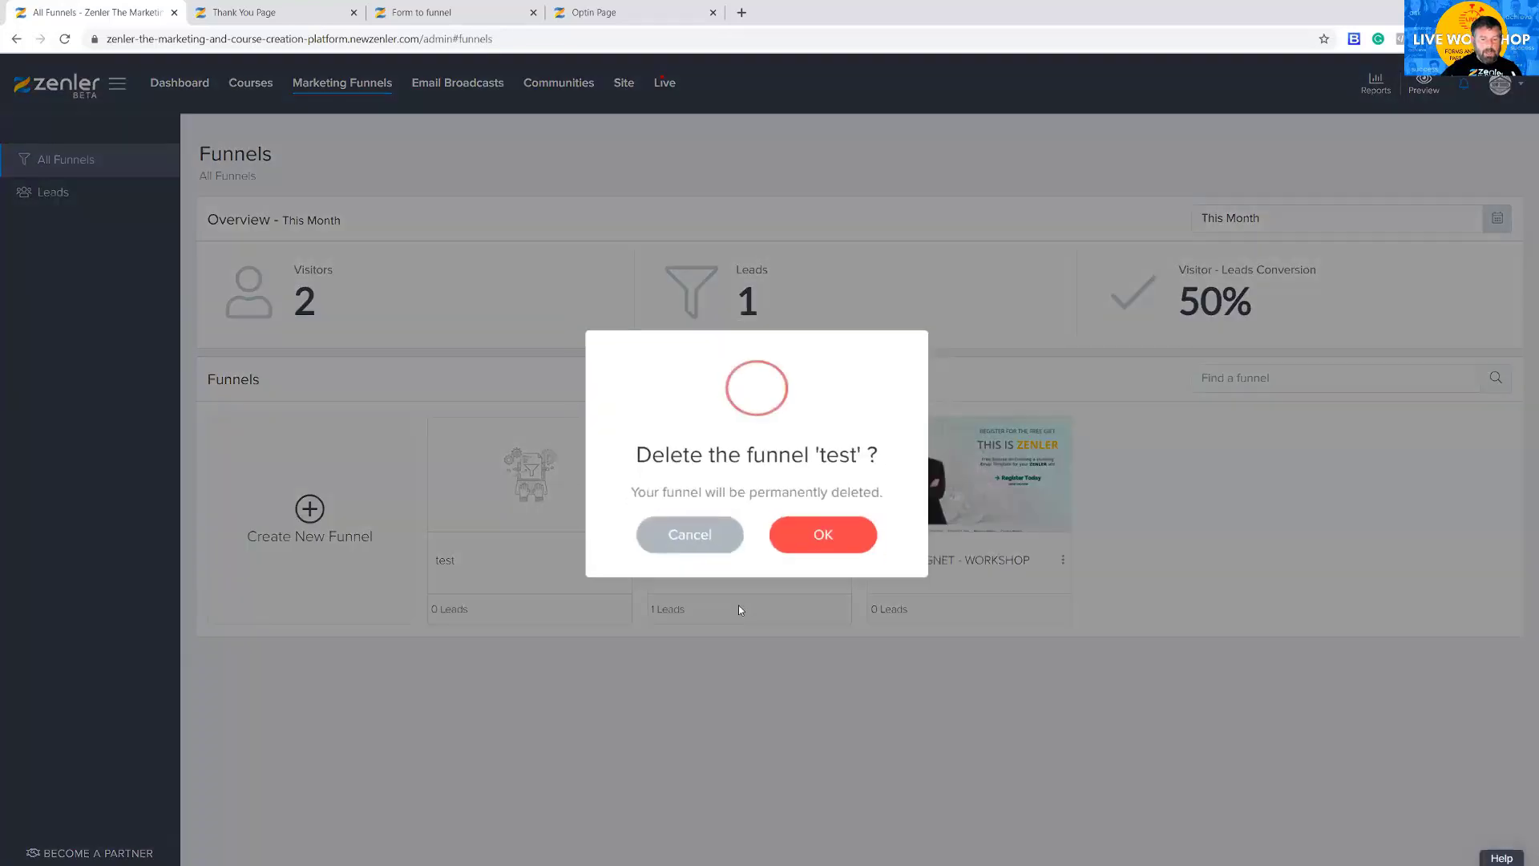
{"action": "left_click", "coordinate": [824, 536]}
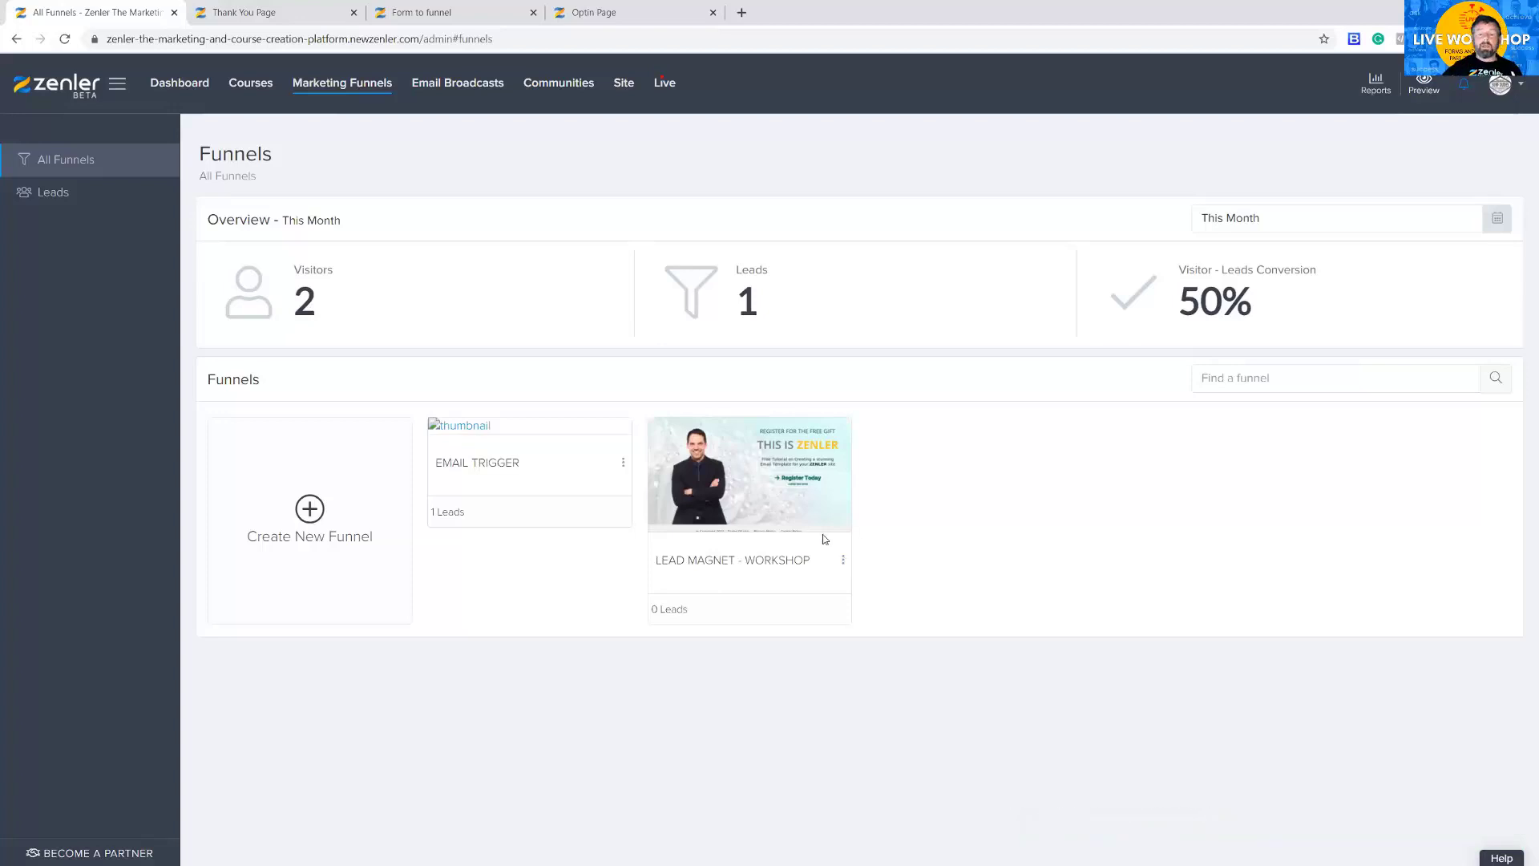
- Check the available actions for the LEAD MAGNET - WORKSHOP funnel and open the funnel type choices for a new funnel
{"action": "left_click", "coordinate": [843, 561]}
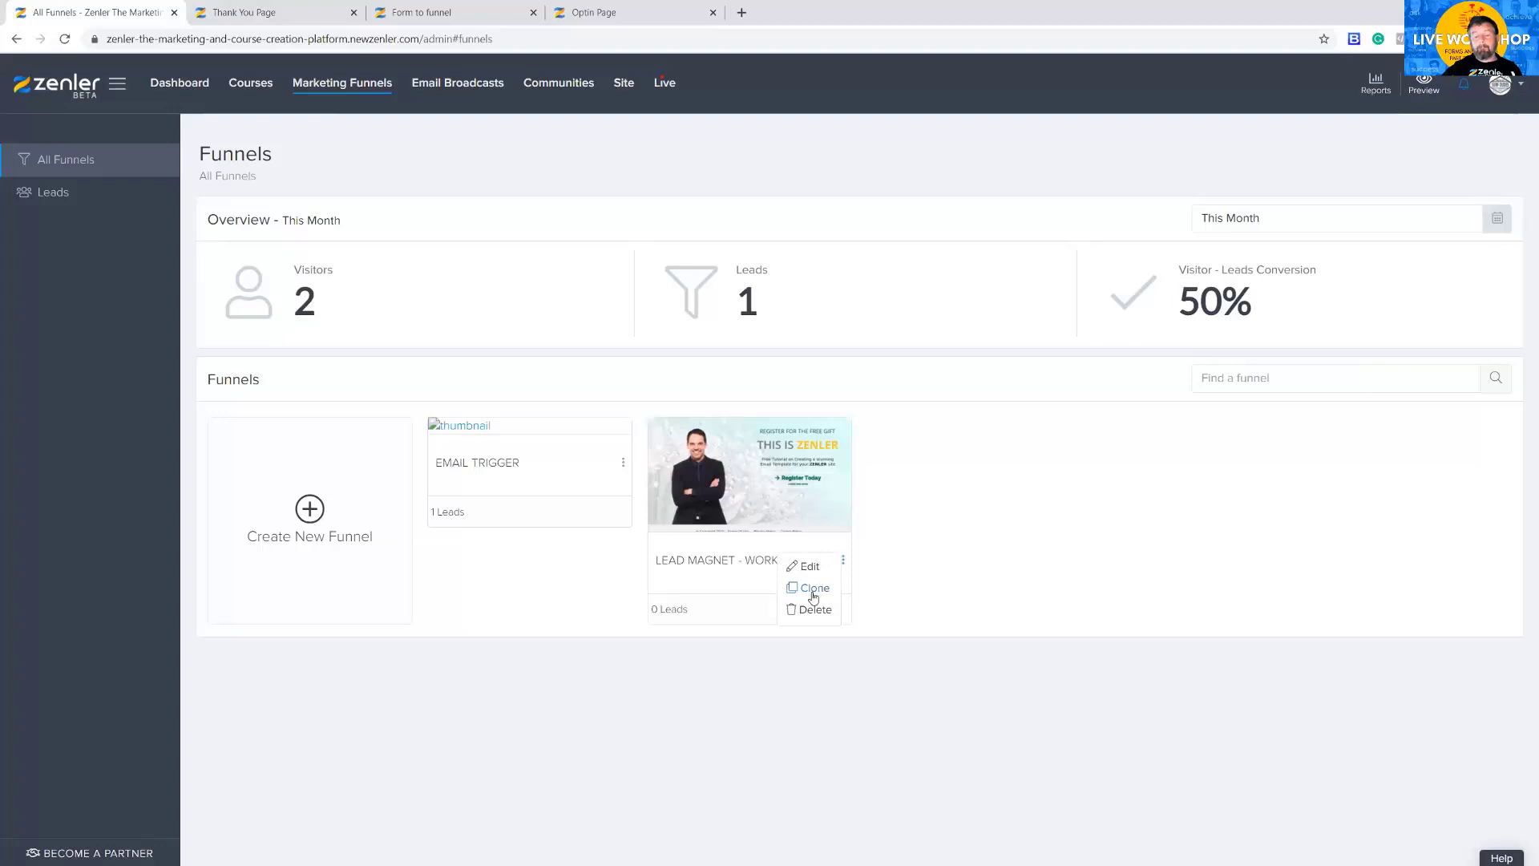
{"action": "left_click", "coordinate": [981, 577]}
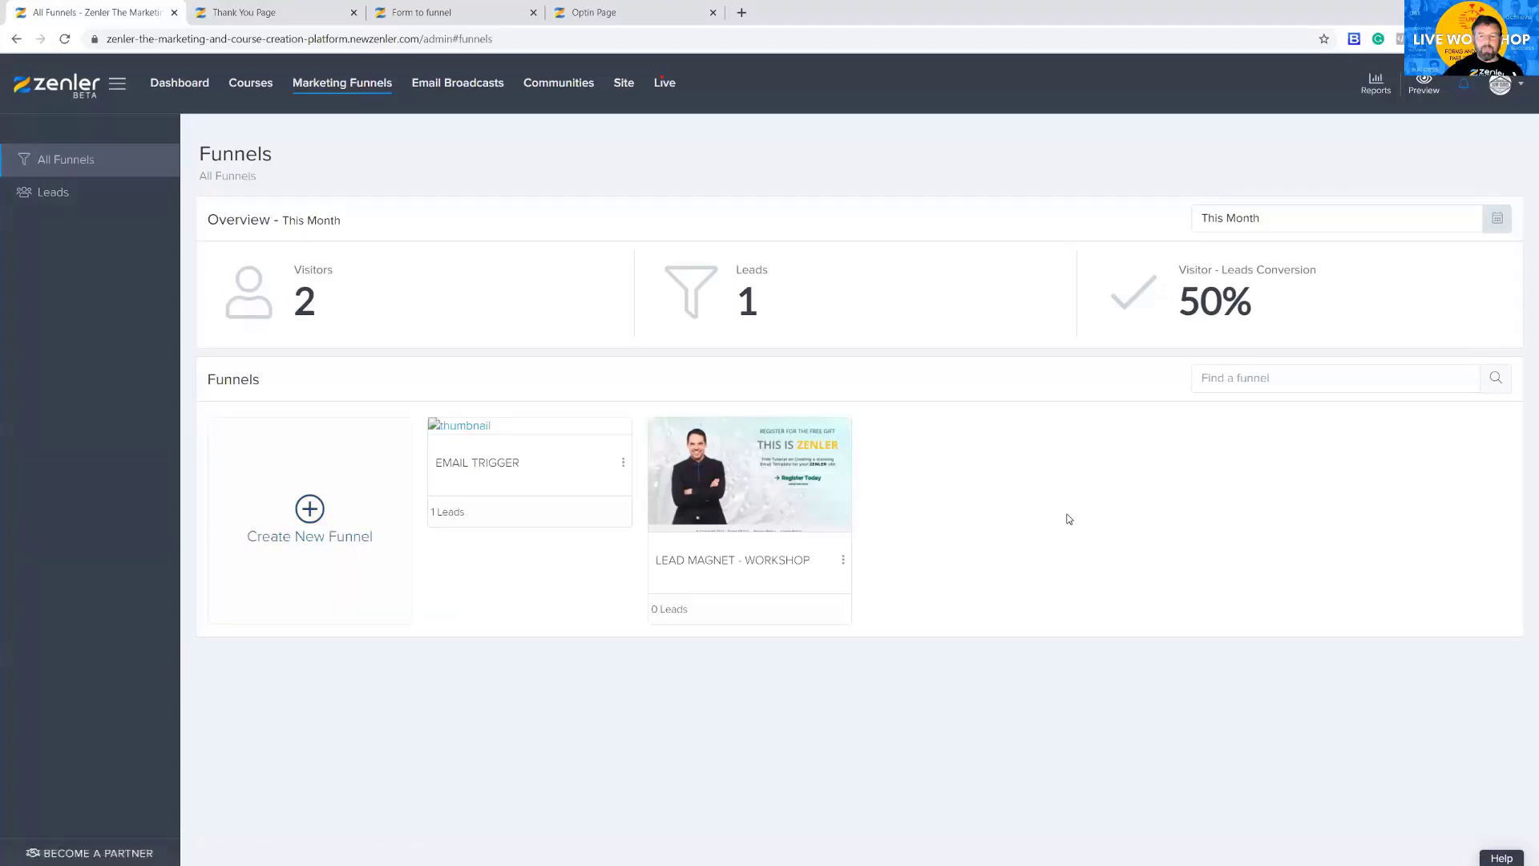
{"action": "left_click", "coordinate": [310, 512]}
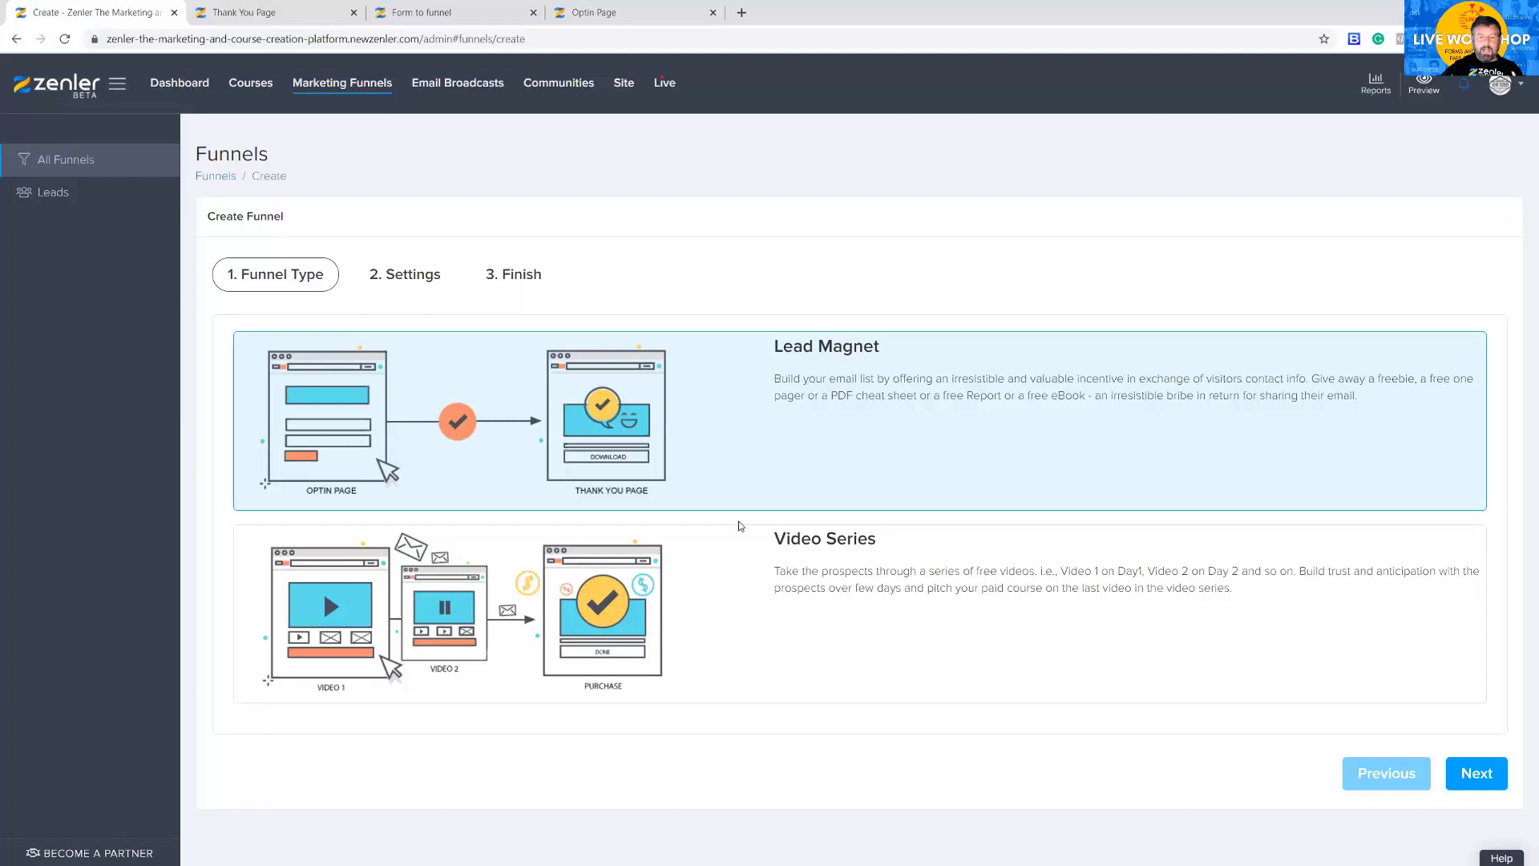
- Compare the Video Series and Lead Magnet funnel types, choose Lead Magnet and continue to the funnel settings
{"action": "left_click", "coordinate": [784, 571]}
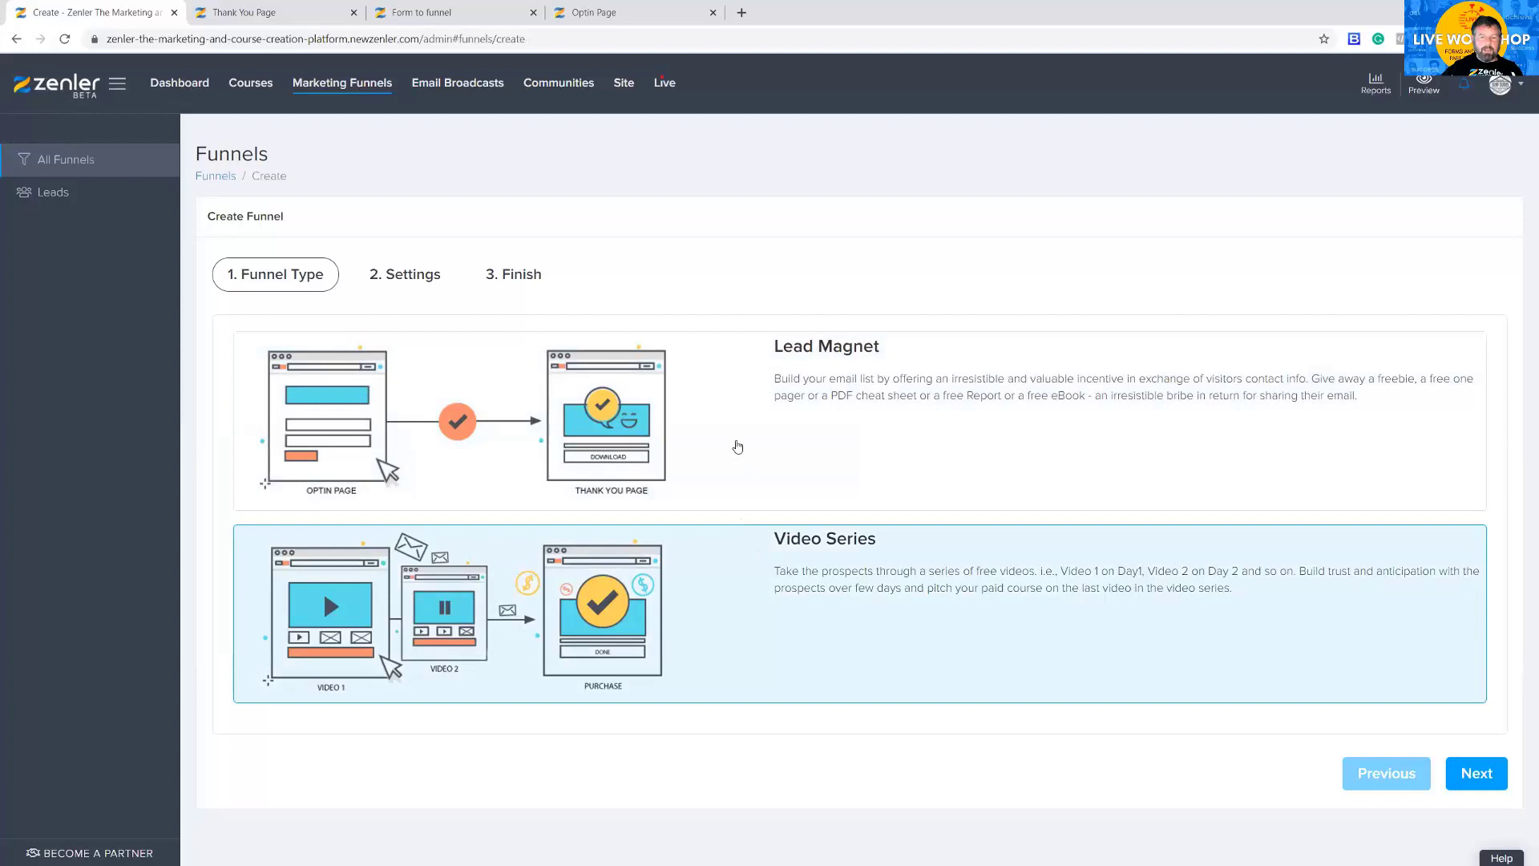
{"action": "left_click", "coordinate": [739, 452]}
{"action": "left_click", "coordinate": [722, 572]}
{"action": "left_click", "coordinate": [760, 429]}
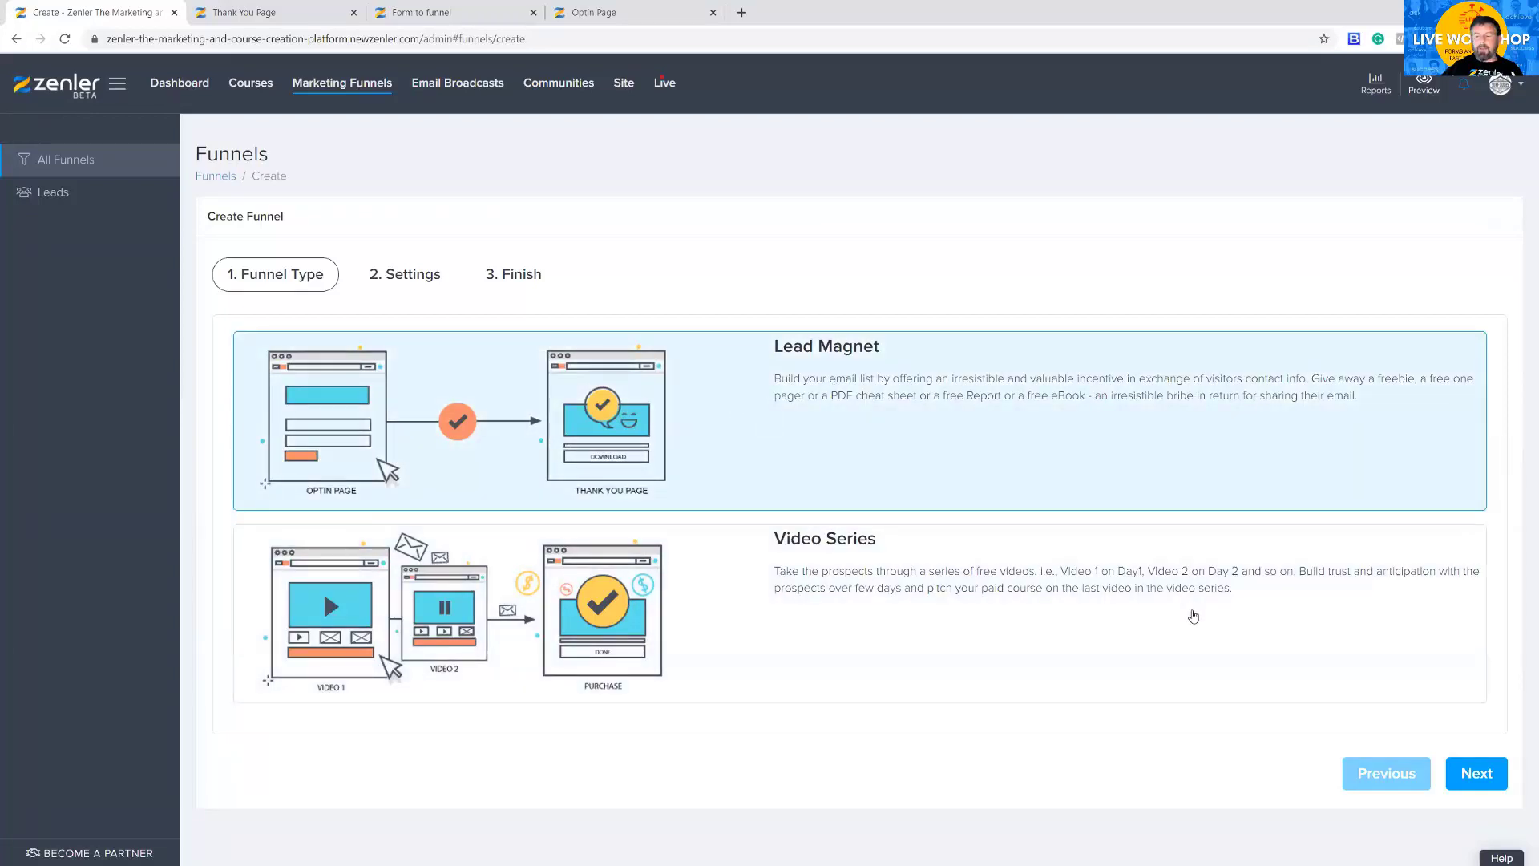
{"action": "left_click", "coordinate": [1464, 781]}
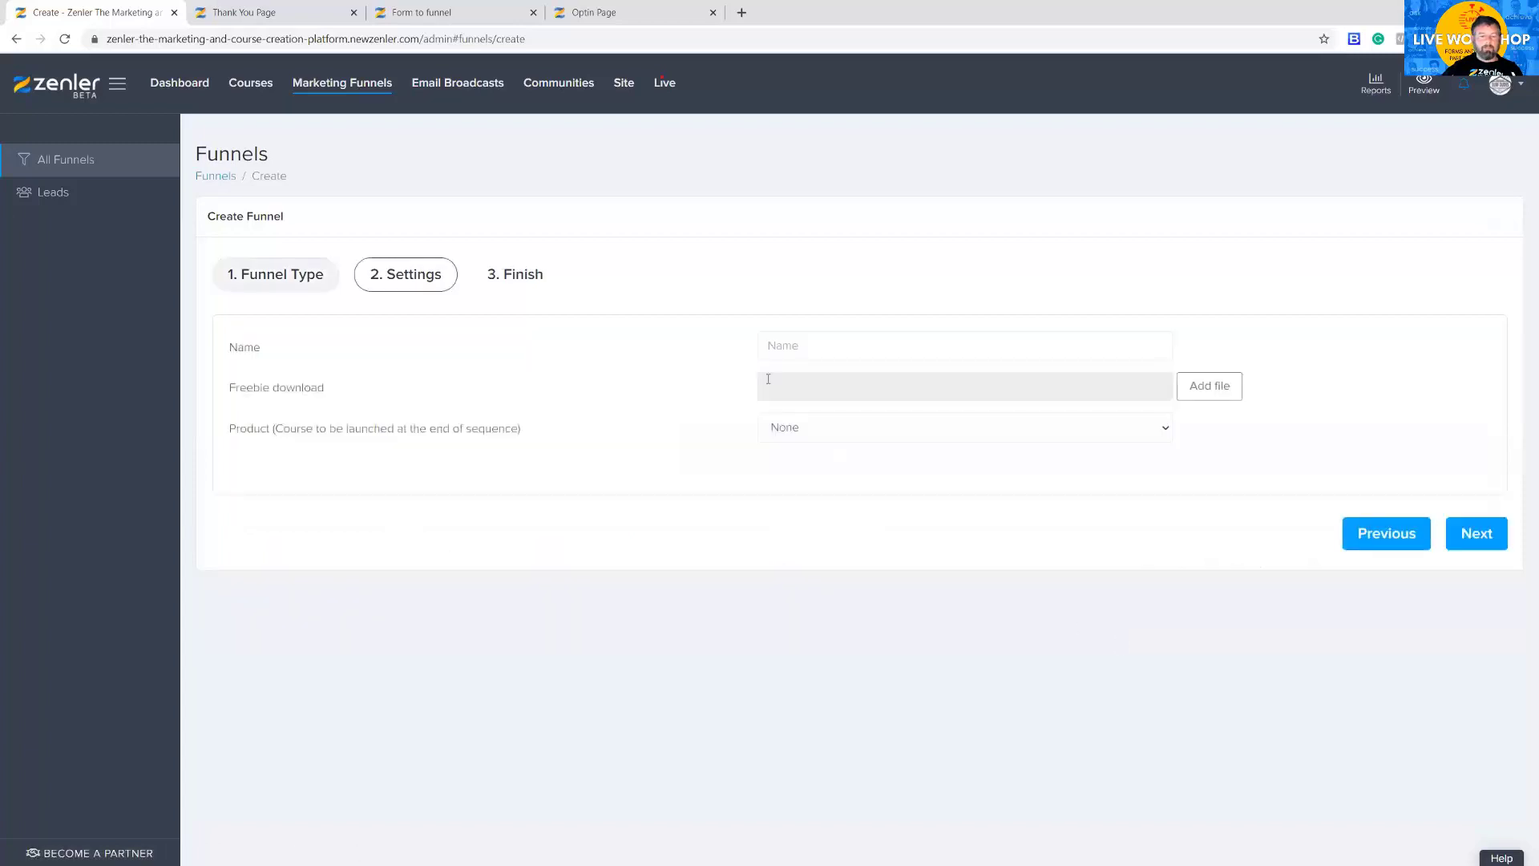
- Name the new funnel WORKSHOP TEST LEAD MAGNET
{"action": "left_click", "coordinate": [784, 346]}
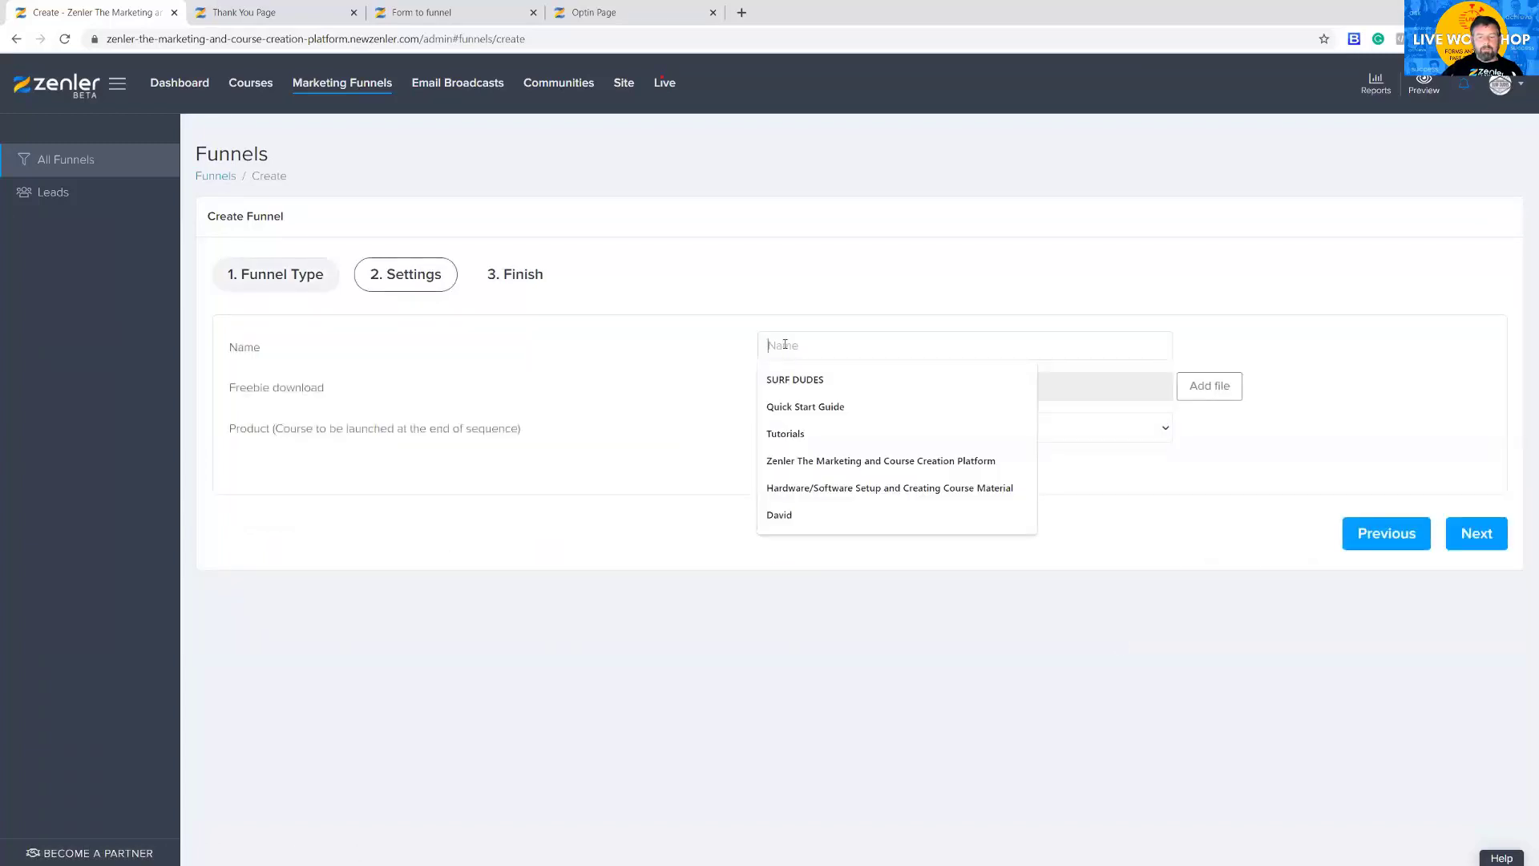
{"action": "left_click", "coordinate": [856, 462]}
{"action": "left_click_drag", "start_coordinate": [1036, 346], "coordinate": [693, 332]}
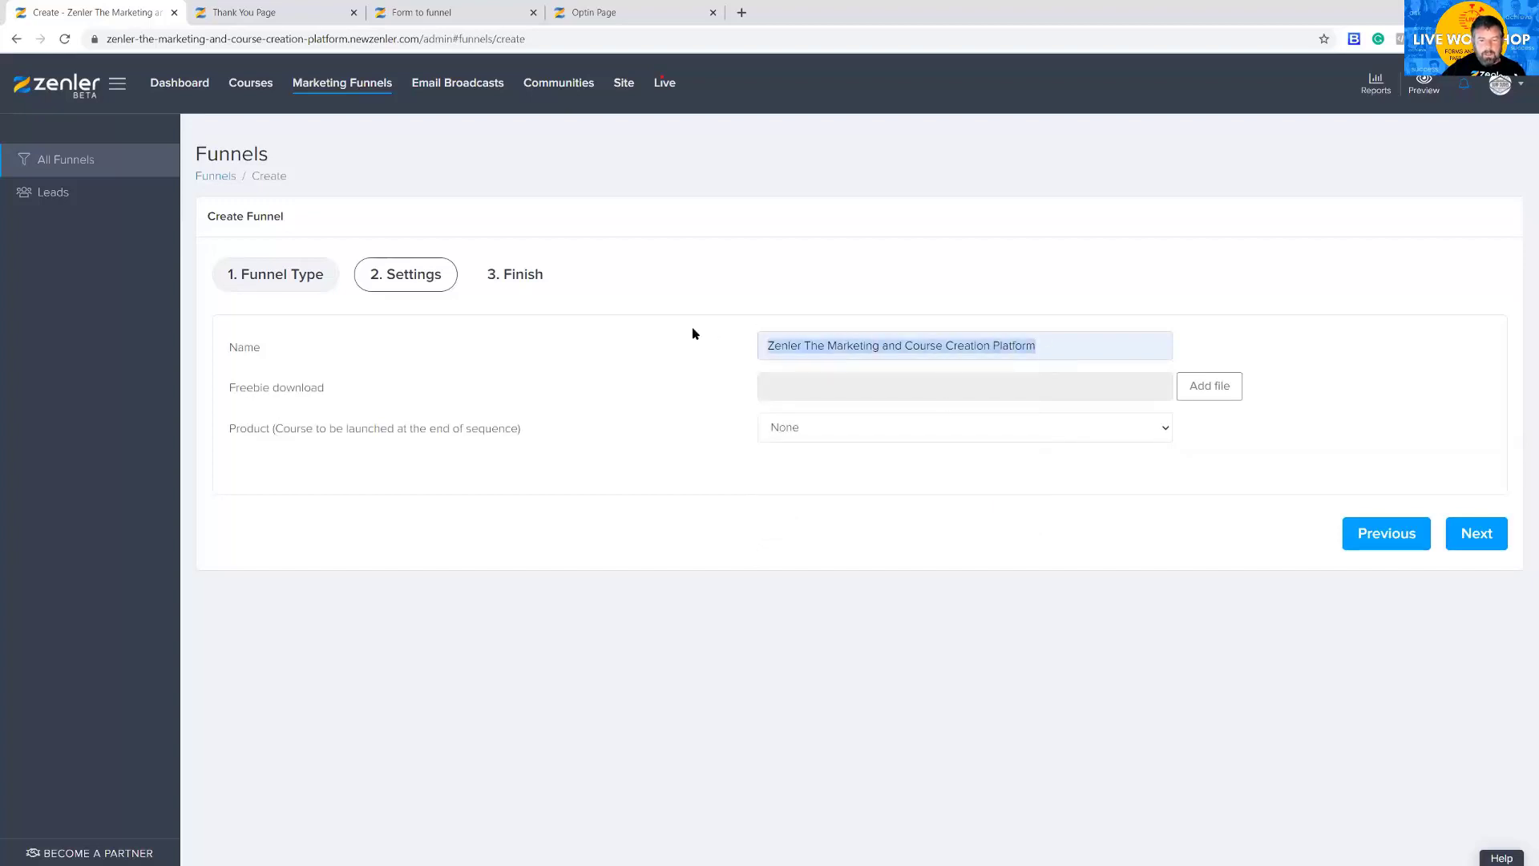
{"action": "type", "text": "WORKS"}
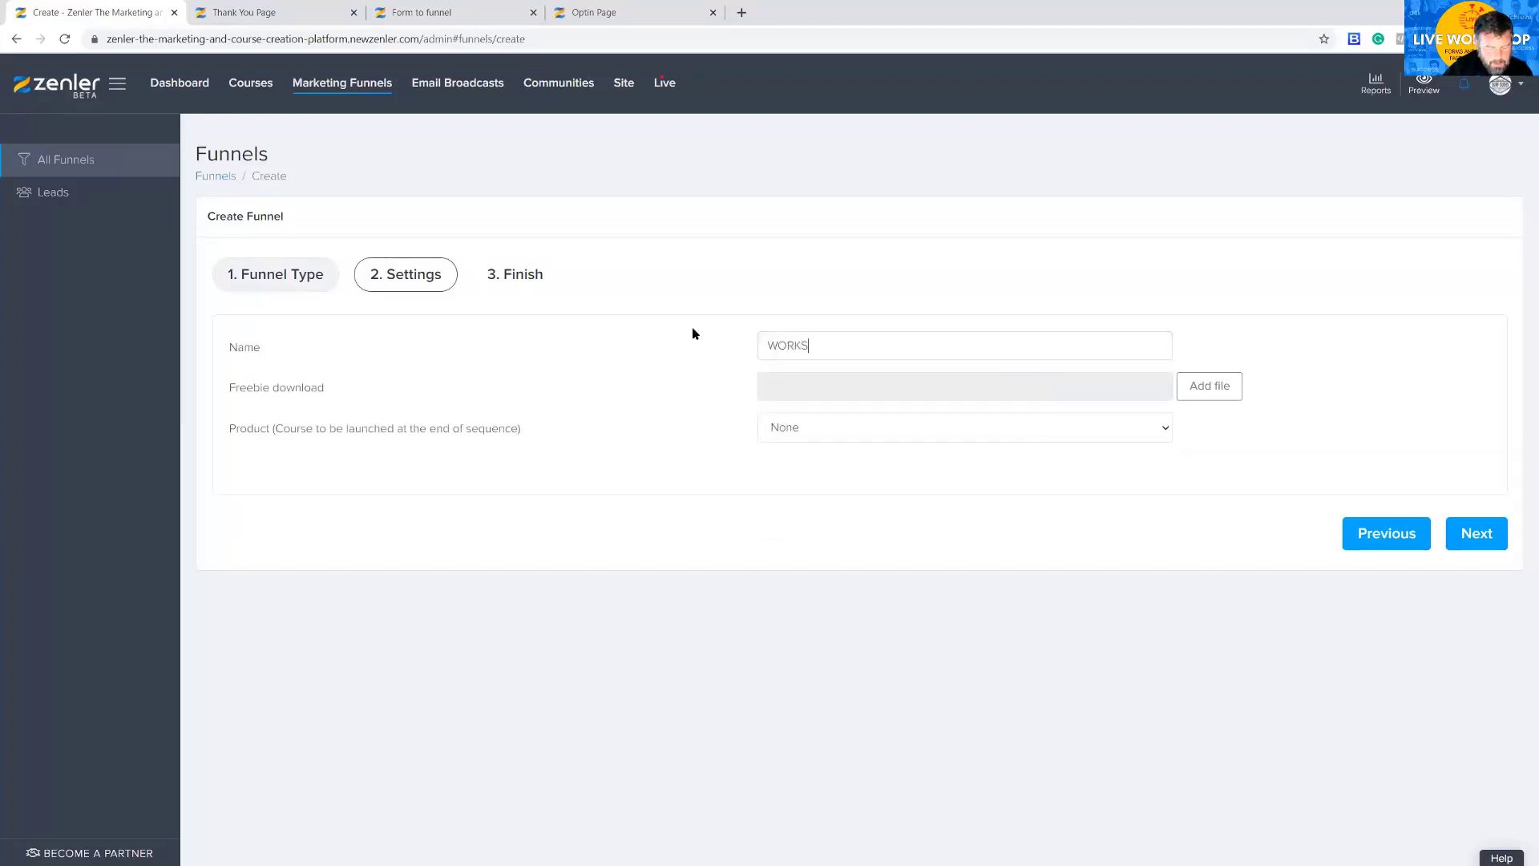
{"action": "type", "text": "HOP TEST"}
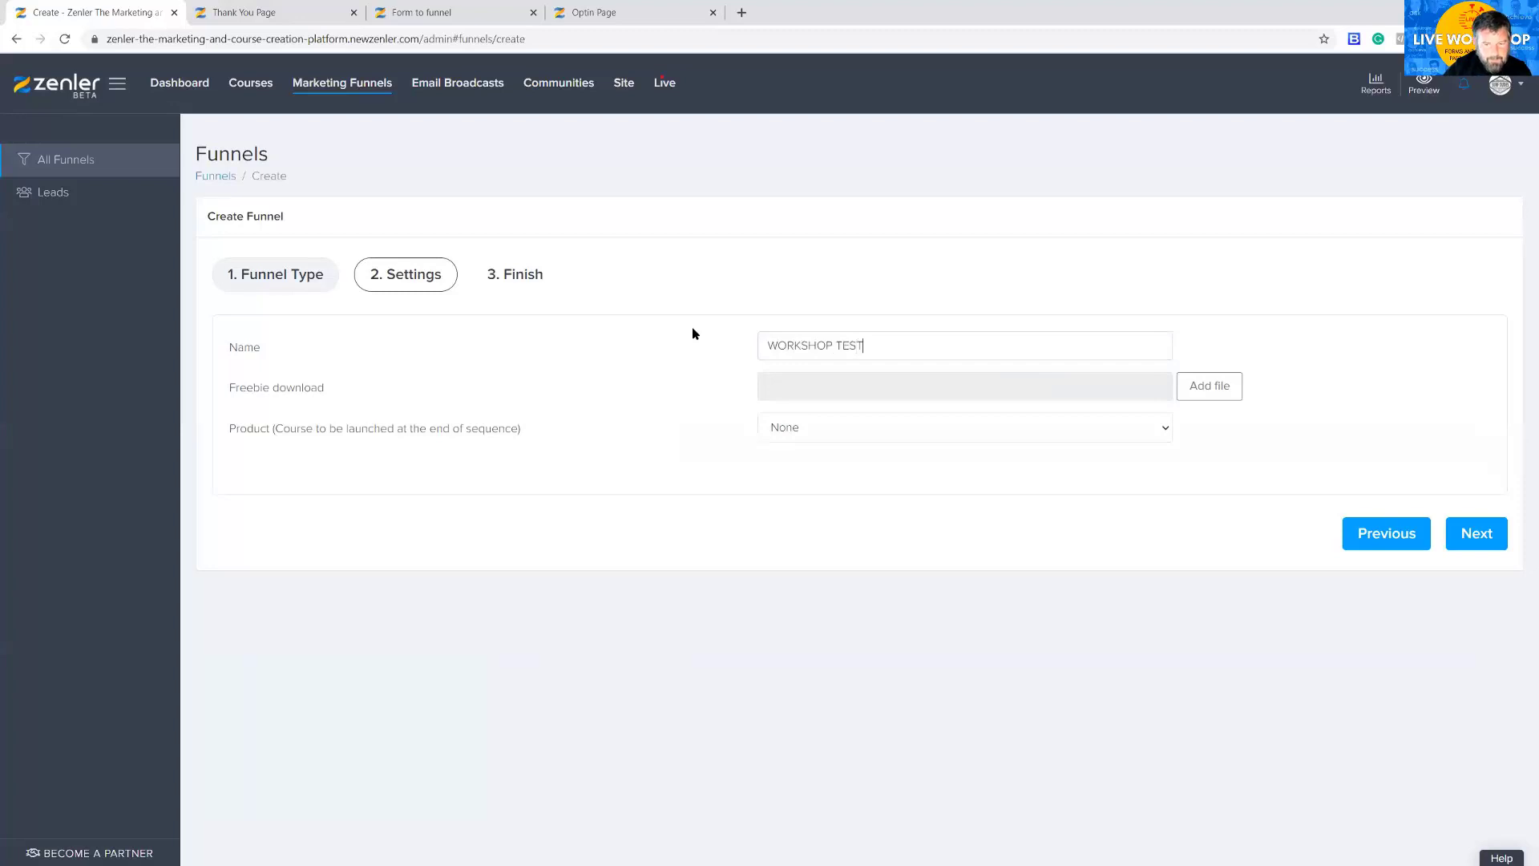
{"action": "type", "text": " LEAD MAGNET"}
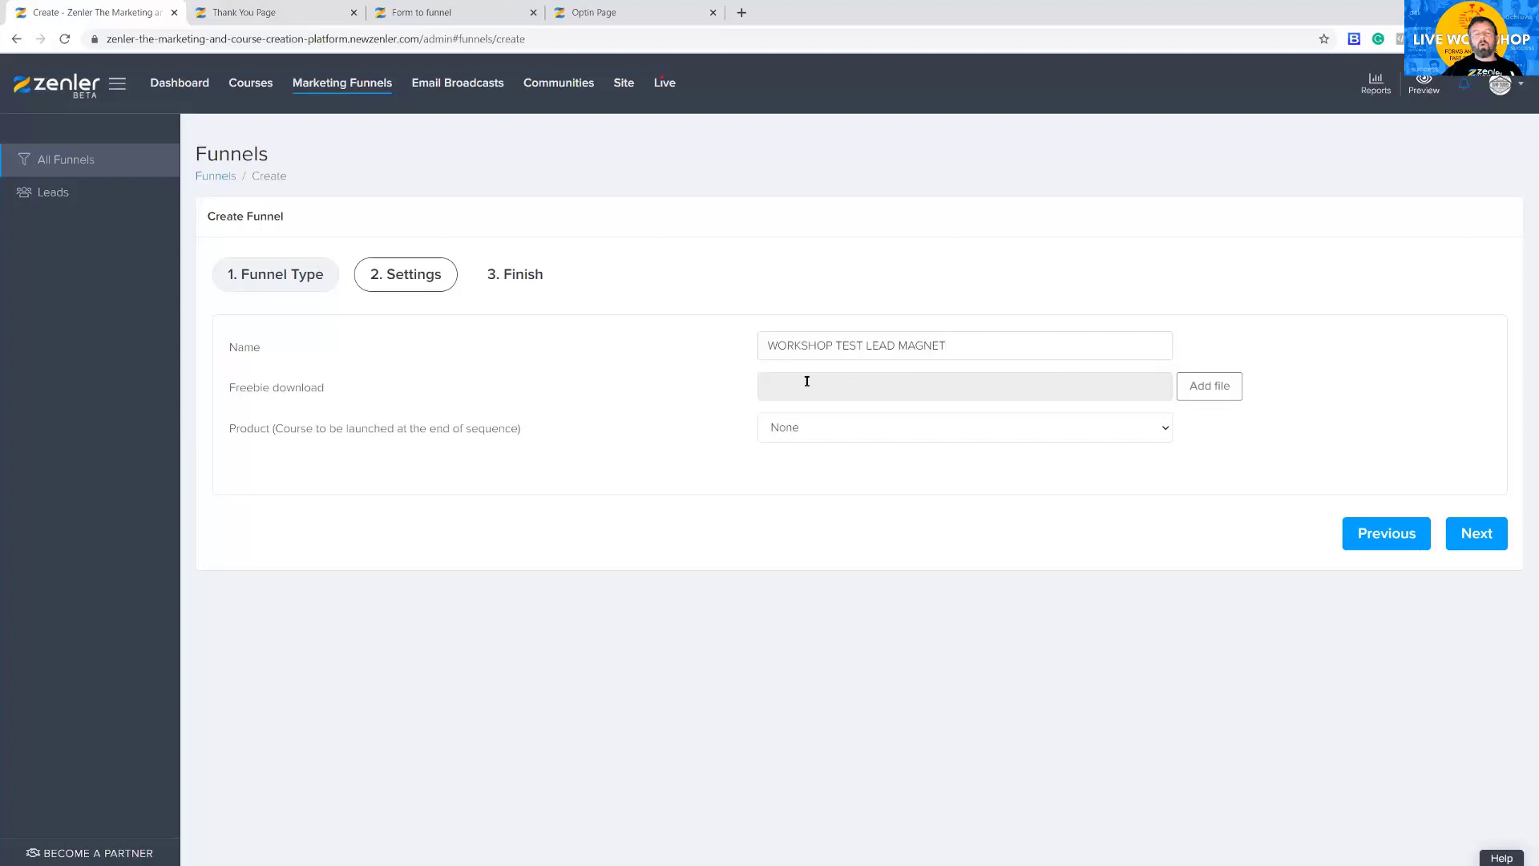
- Check the upload and library options for the freebie download file without adding one
{"action": "left_click", "coordinate": [1207, 388]}
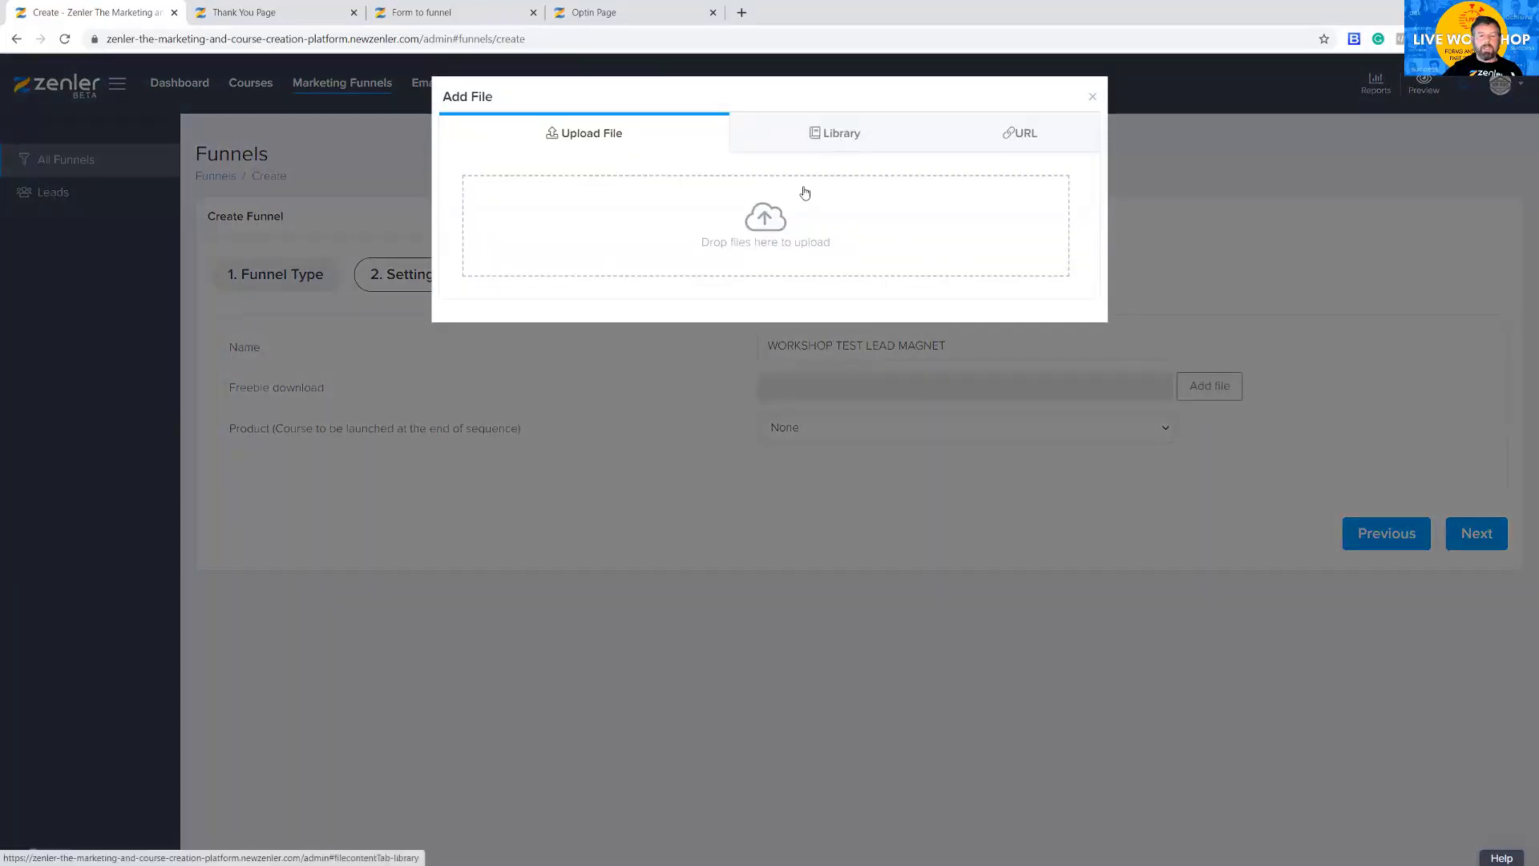
{"action": "left_click", "coordinate": [841, 138]}
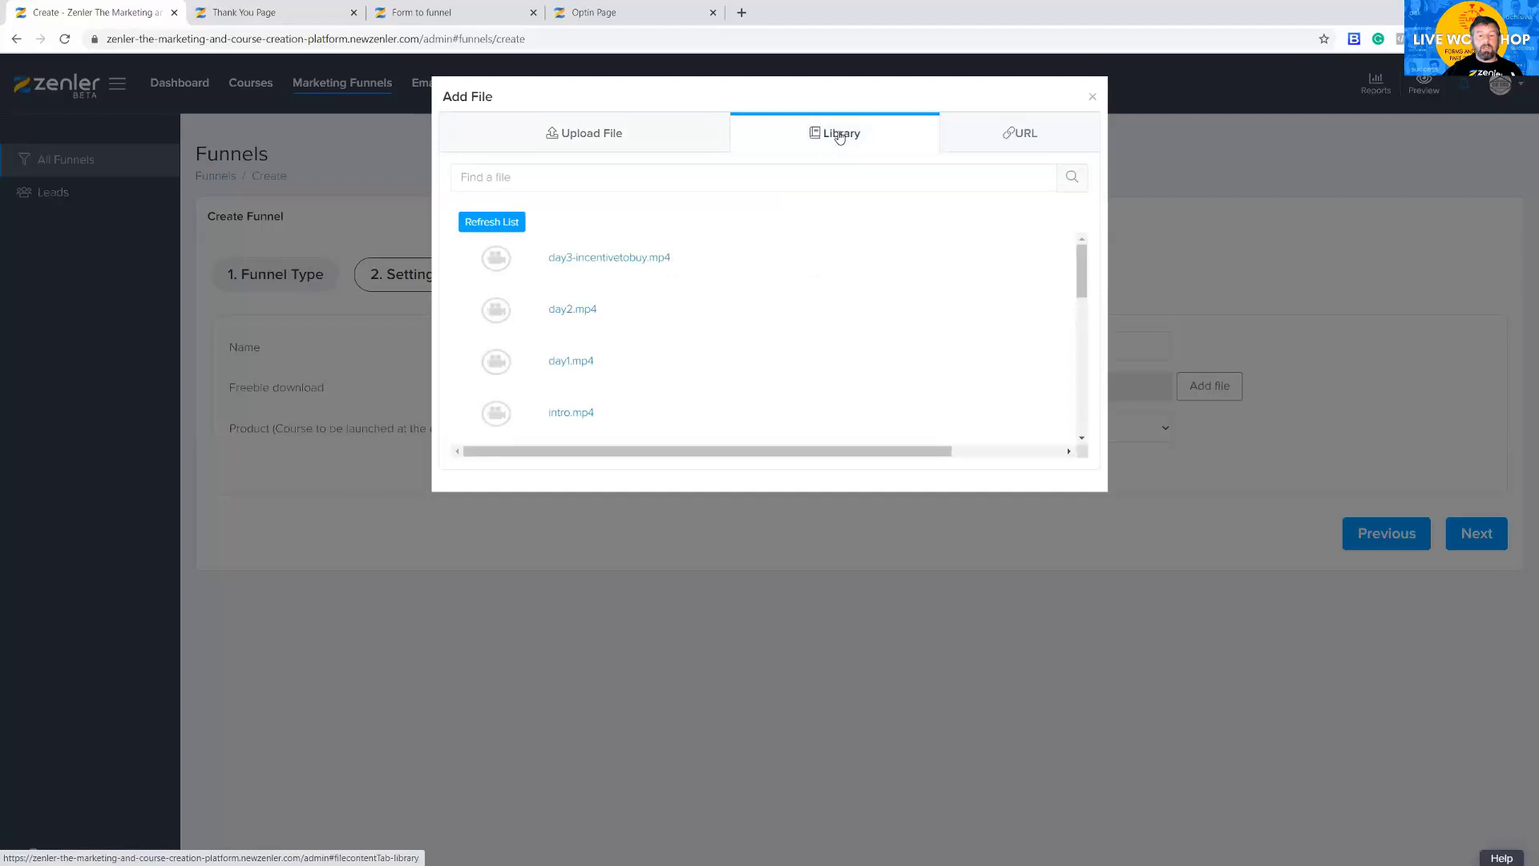
{"action": "scroll", "coordinate": [808, 243], "scroll_direction": "down", "scroll_amount": 2}
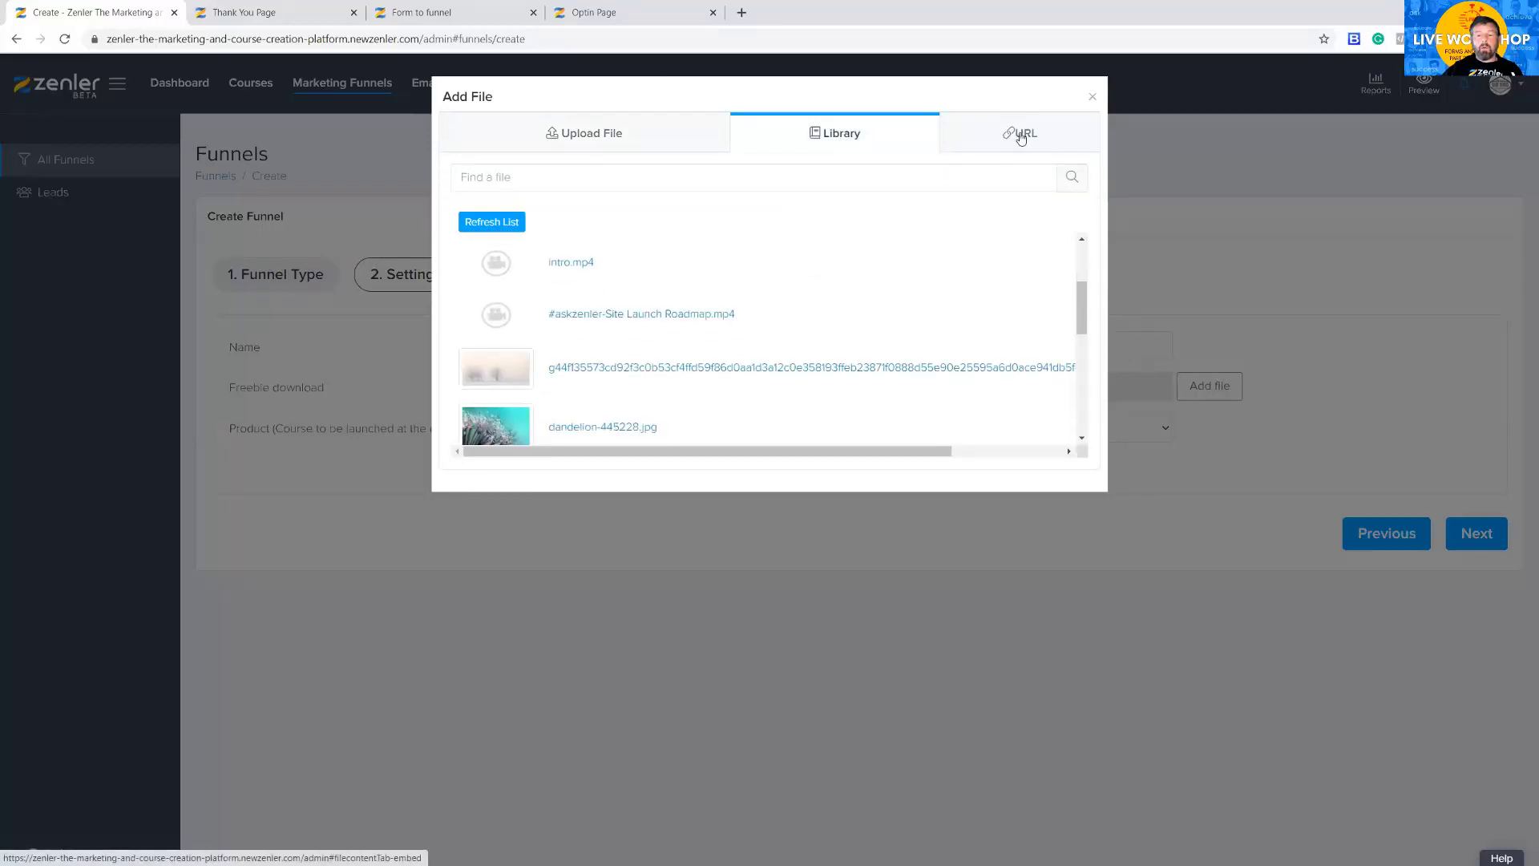
{"action": "left_click", "coordinate": [1092, 97]}
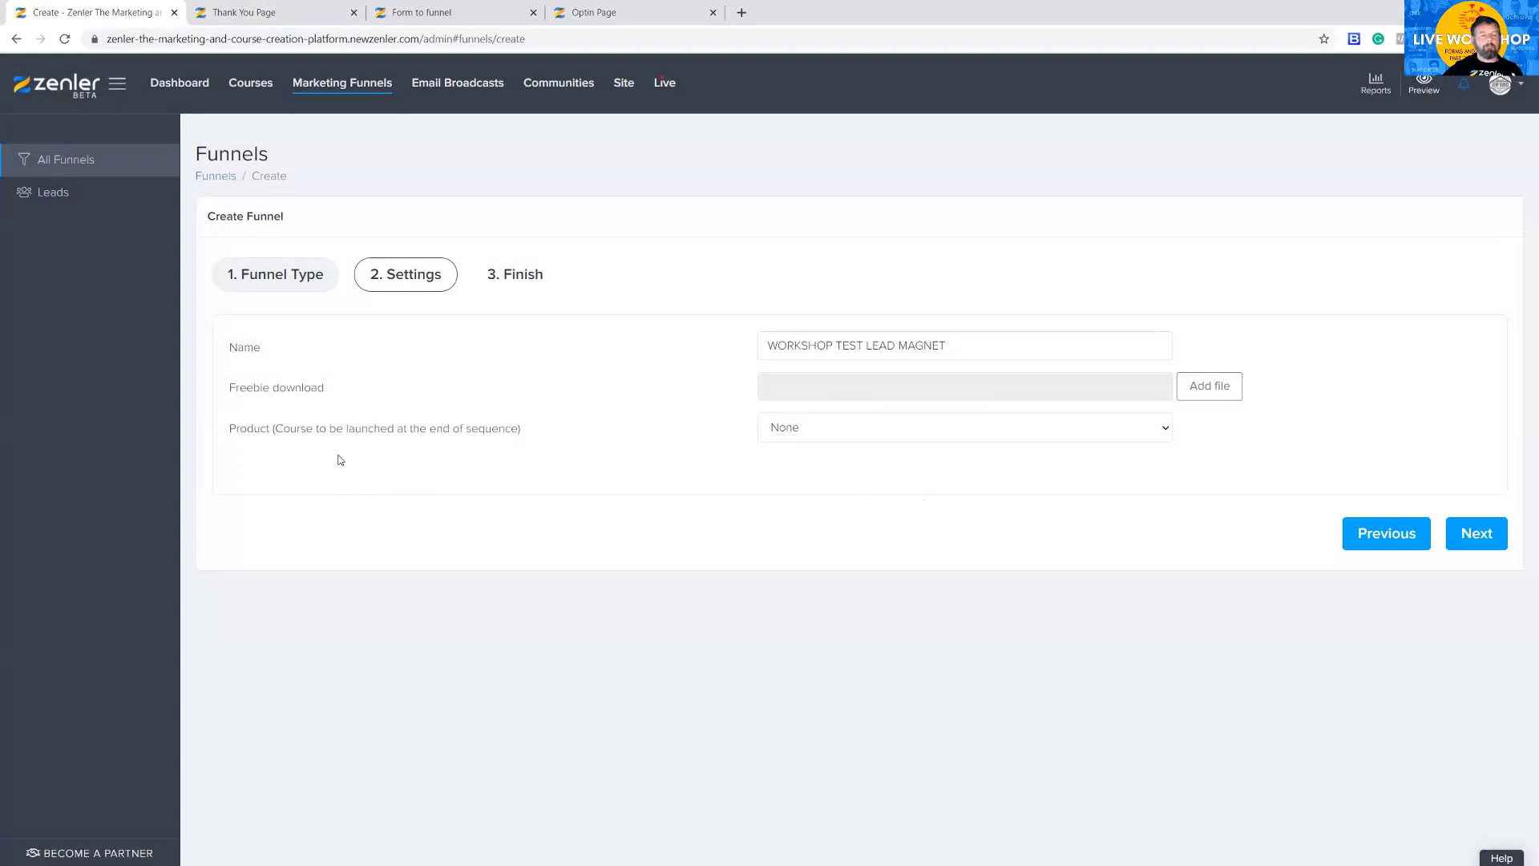
- Check which courses can be chosen as the product launched at the end of the sequence
{"action": "left_click_drag", "start_coordinate": [229, 434], "coordinate": [541, 443]}
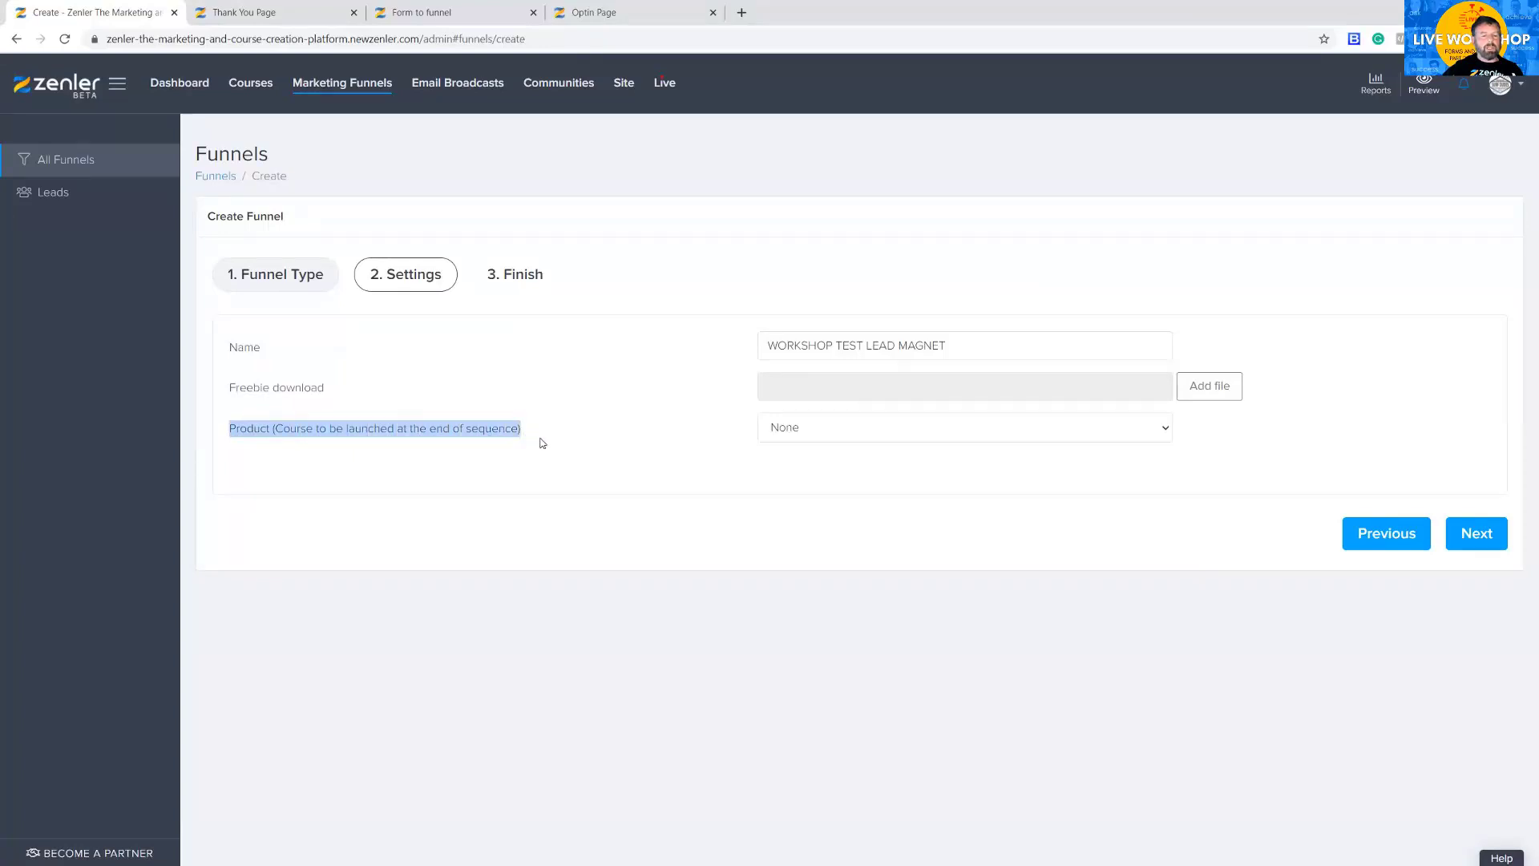
{"action": "left_click", "coordinate": [1162, 429]}
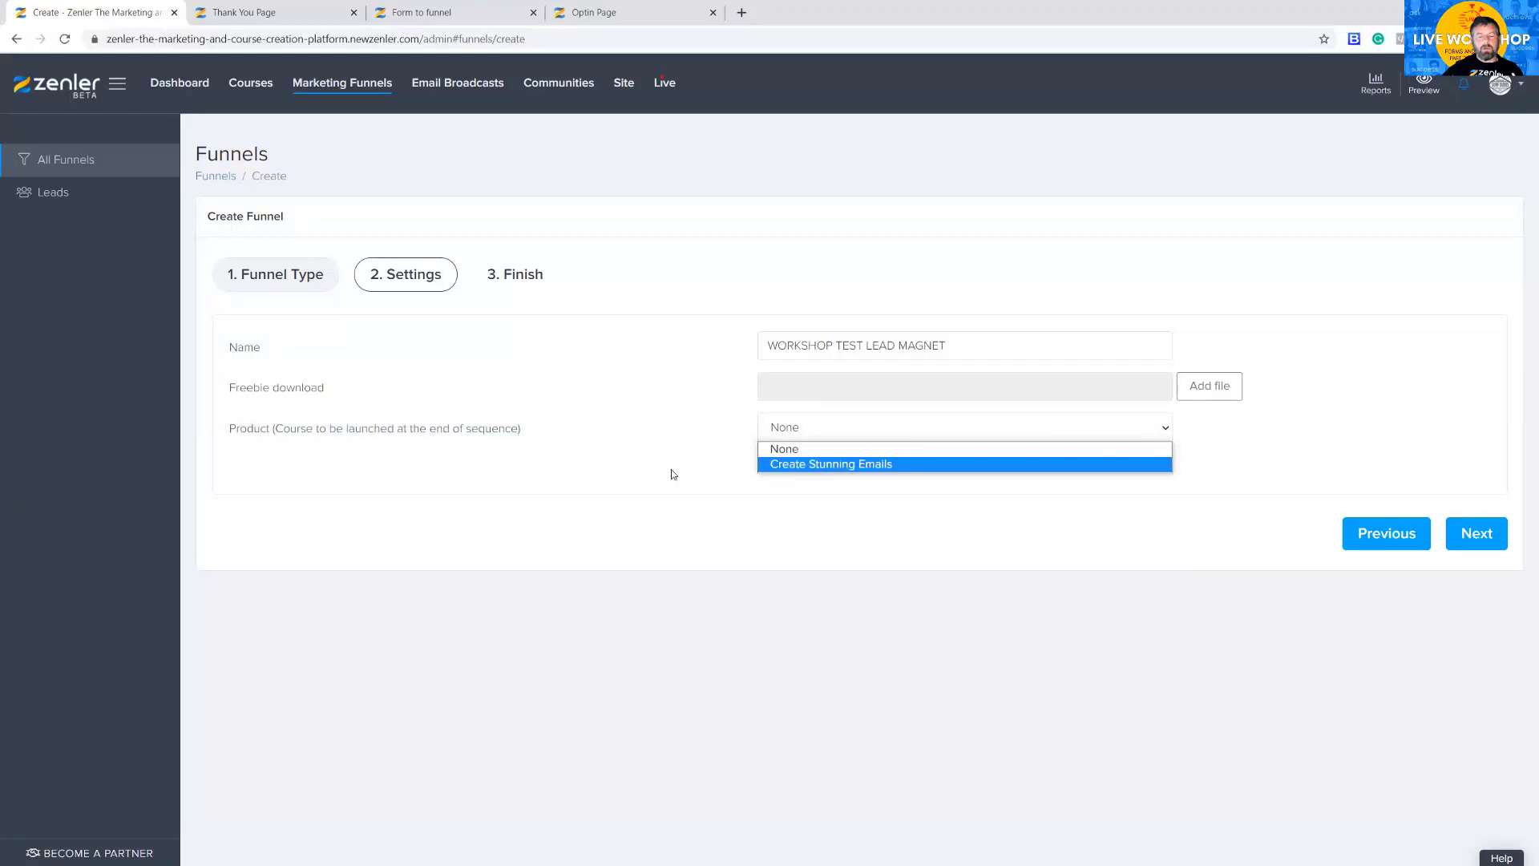
{"action": "left_click", "coordinate": [582, 458]}
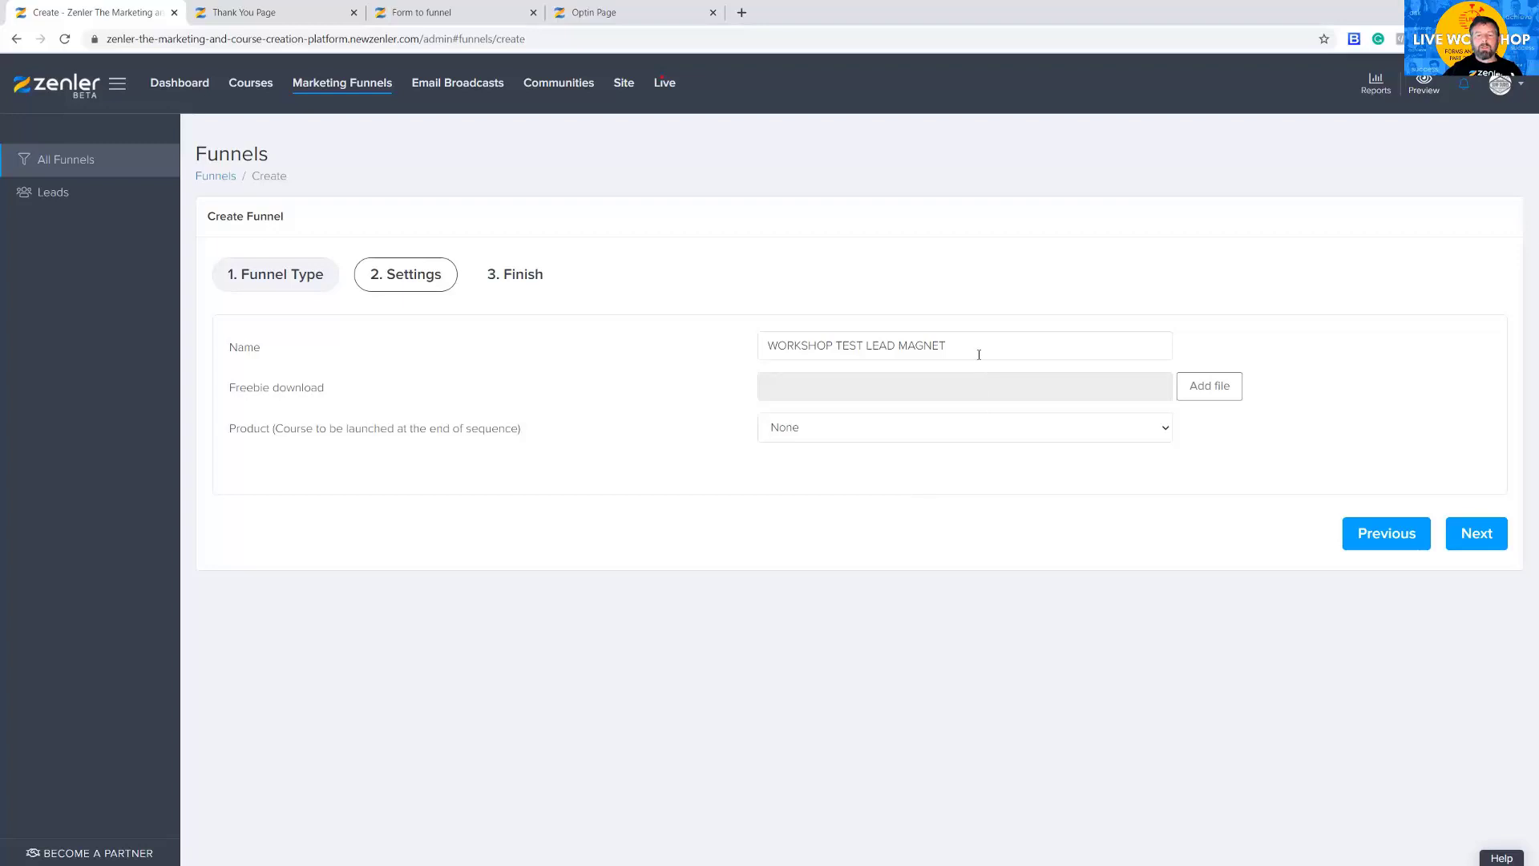
- Select the Secrets theme and finish creating the lead magnet funnel
{"action": "left_click", "coordinate": [1477, 535]}
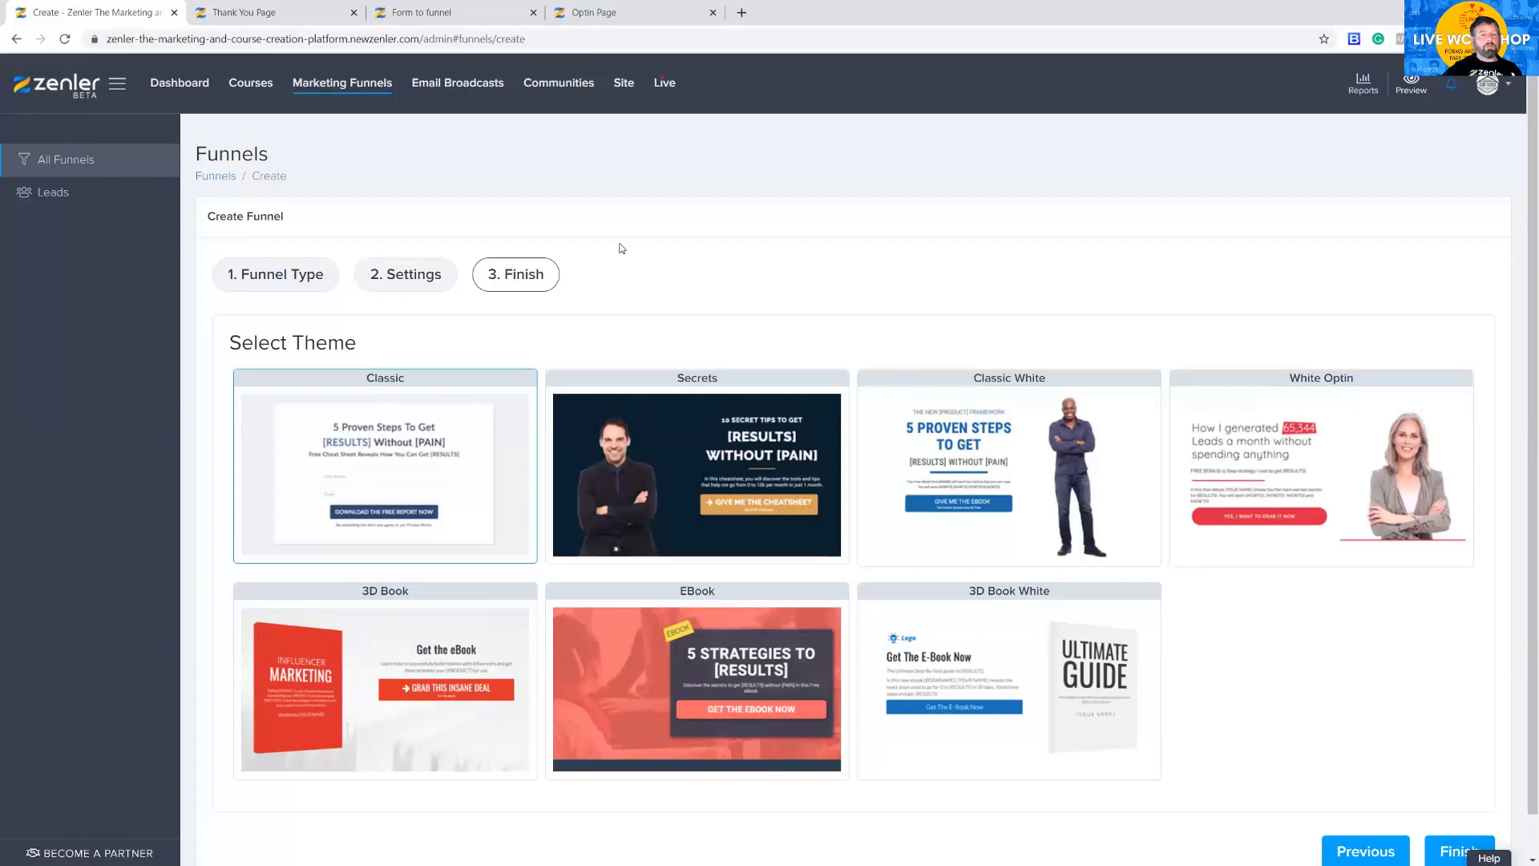
{"action": "left_click", "coordinate": [697, 462]}
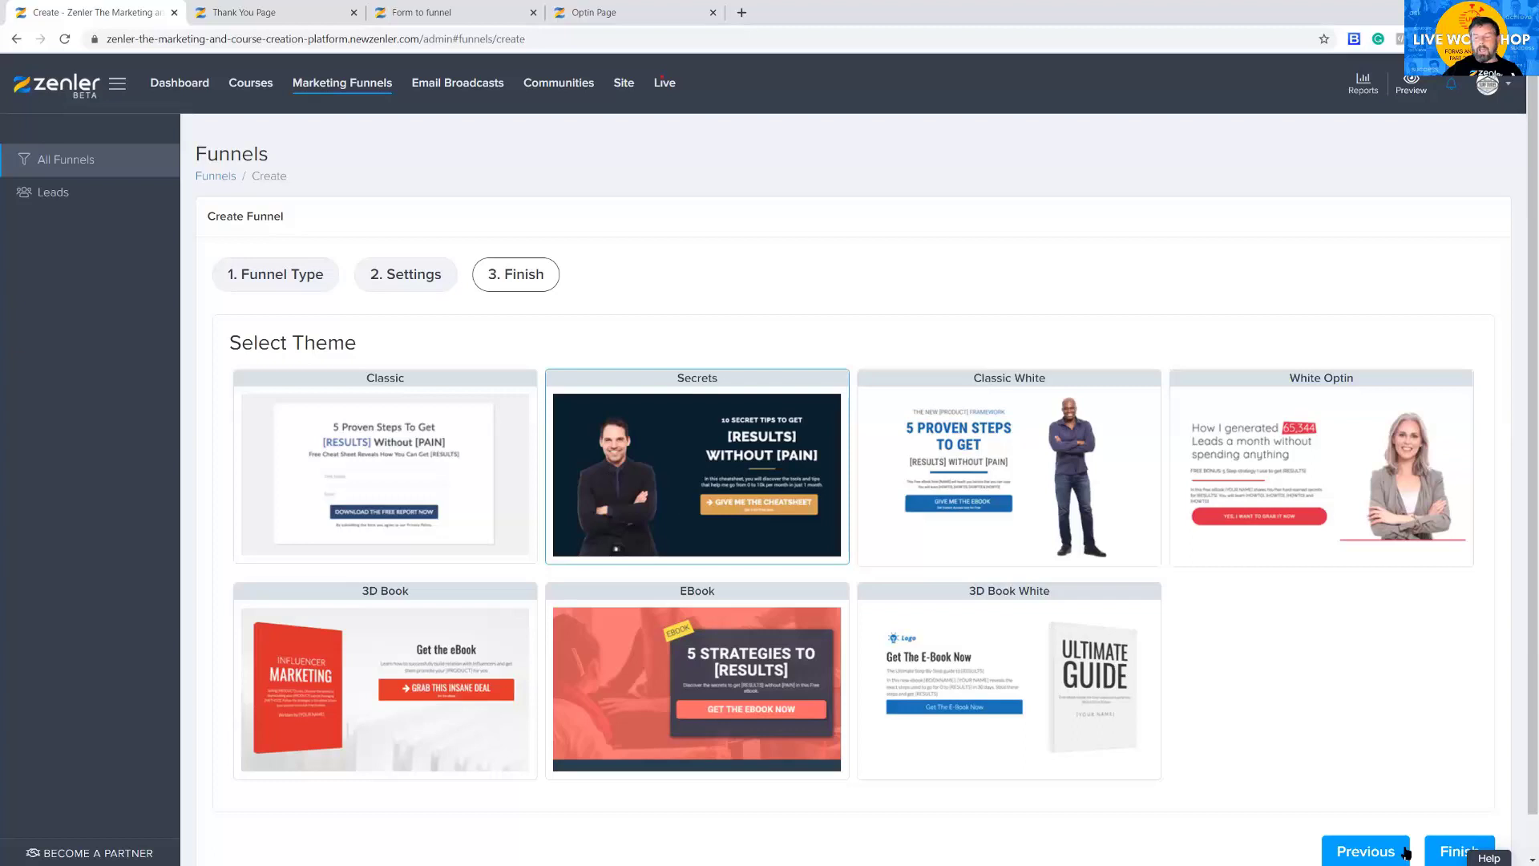
{"action": "left_click", "coordinate": [1449, 852]}
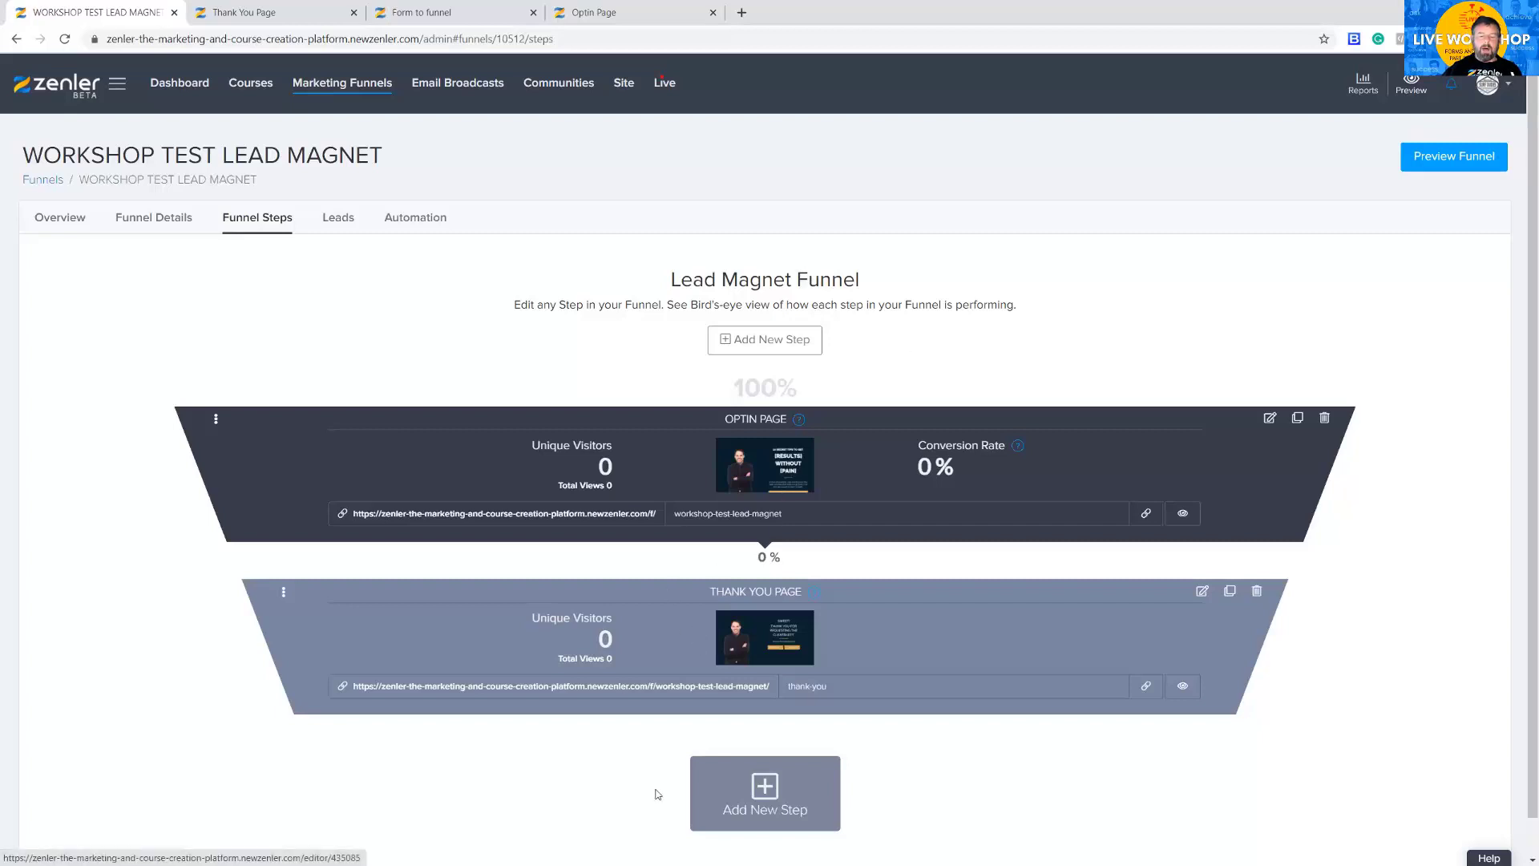
- Clone the Thank You Page funnel step and delete the cloned copy
{"action": "left_click", "coordinate": [1230, 593]}
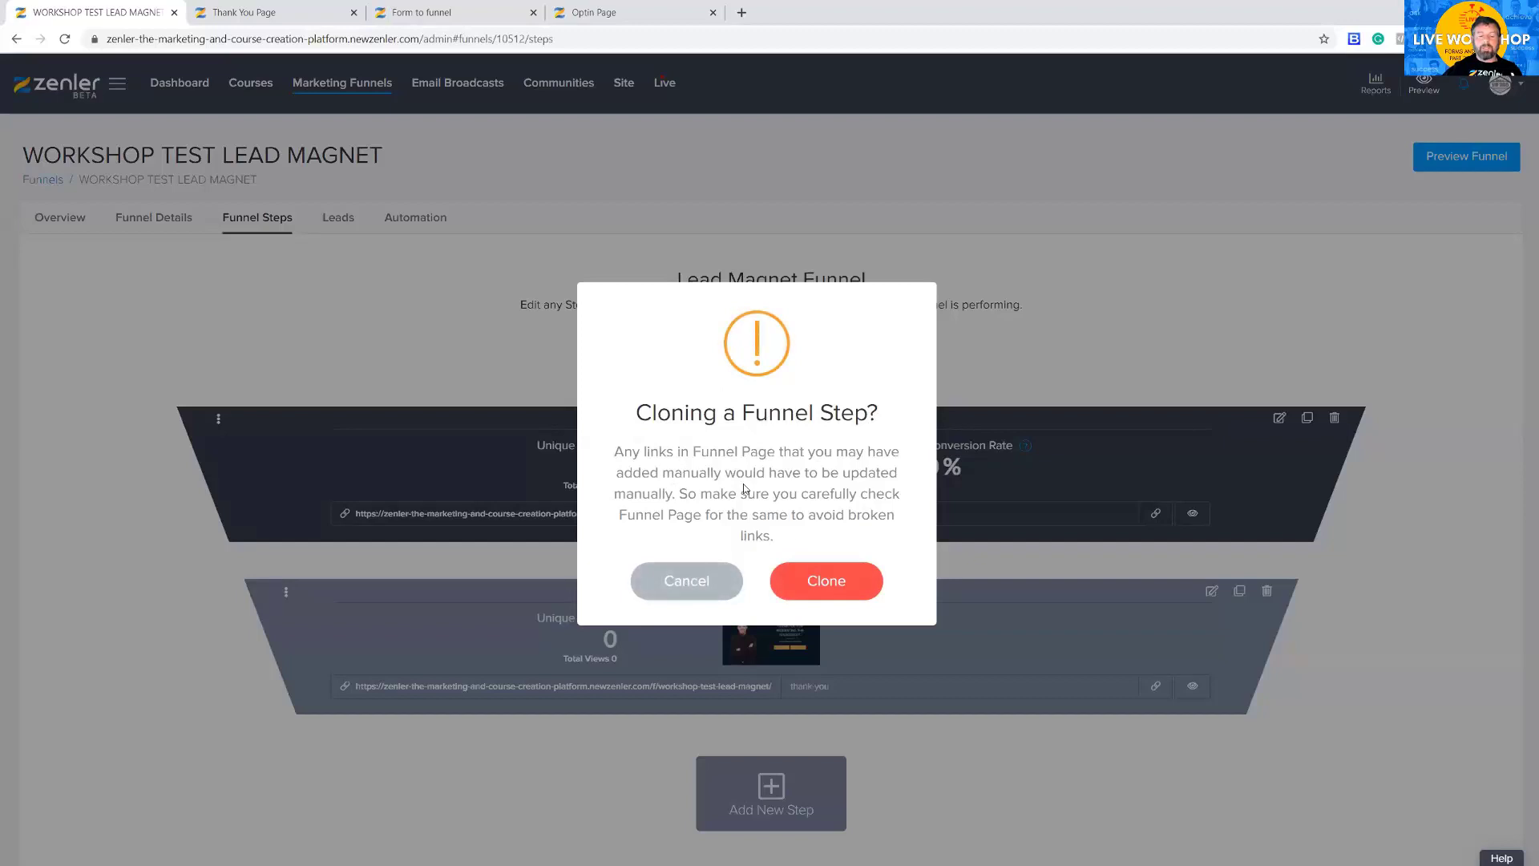
{"action": "left_click", "coordinate": [823, 587]}
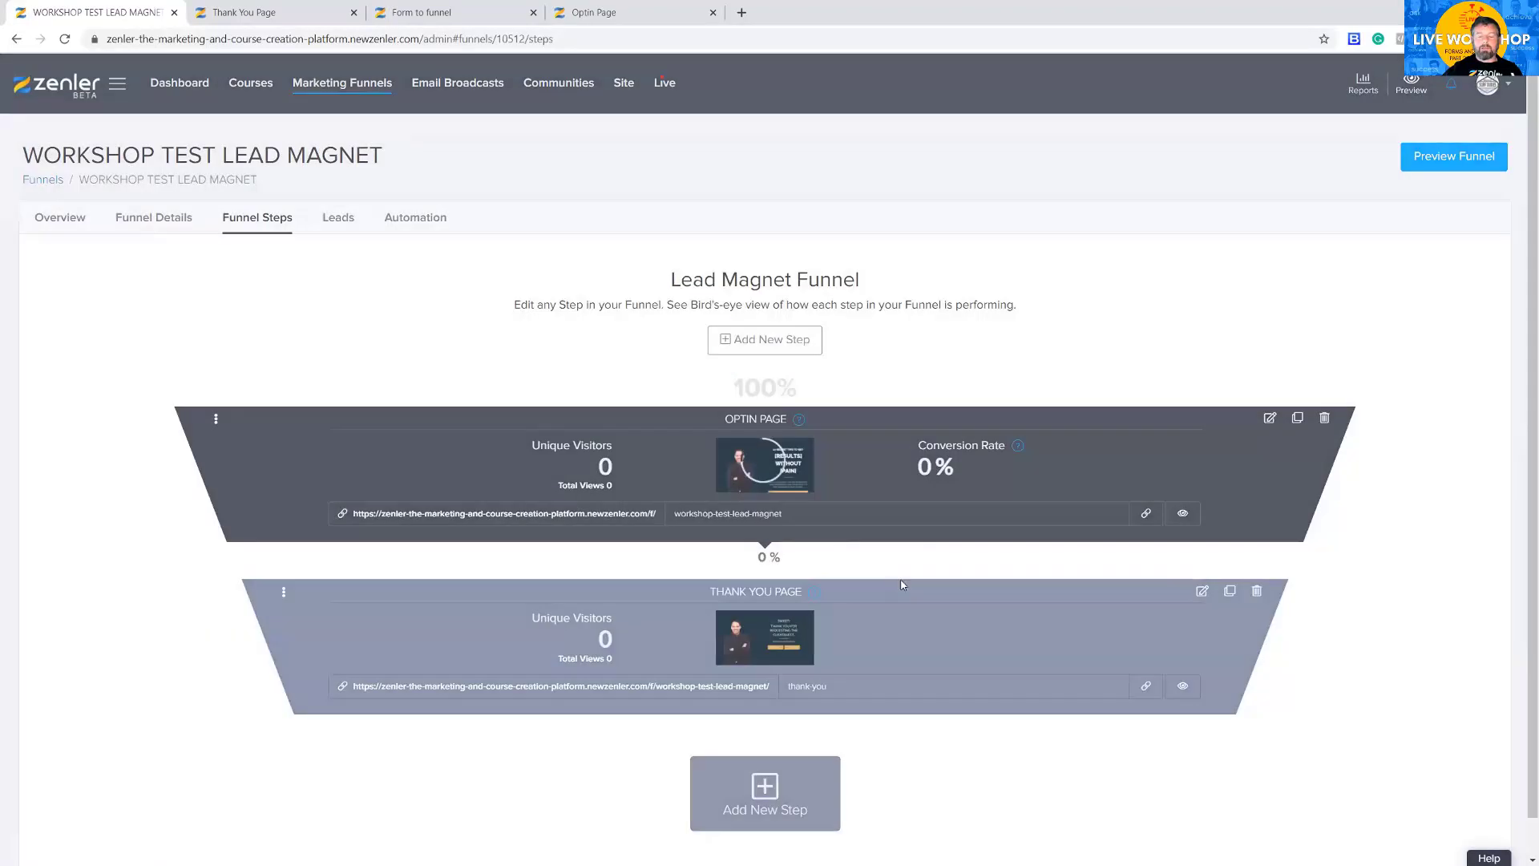
{"action": "scroll", "coordinate": [902, 577], "scroll_direction": "down", "scroll_amount": 3}
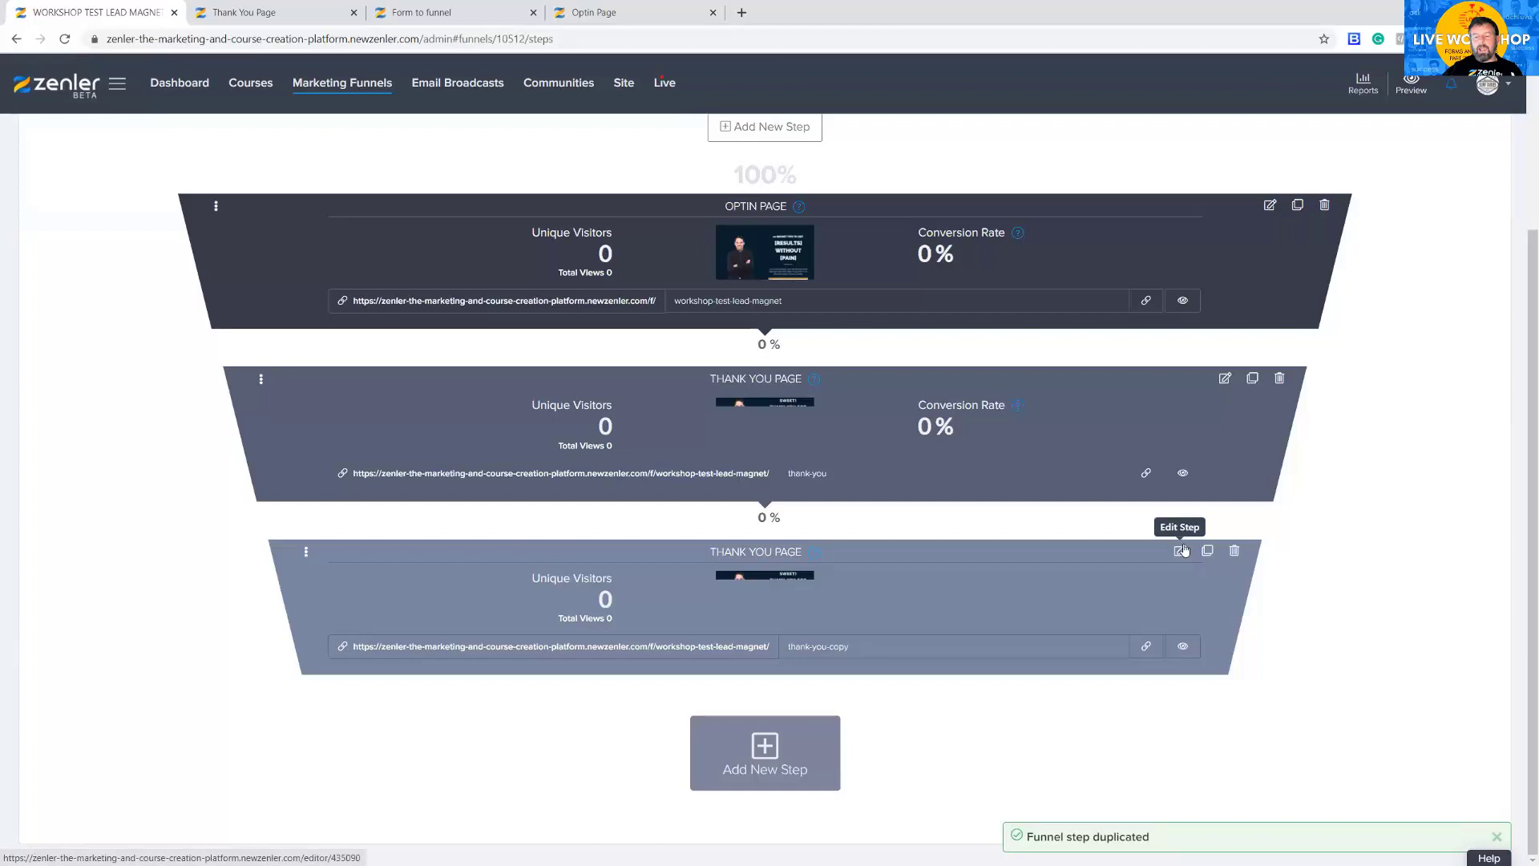
{"action": "left_click", "coordinate": [1235, 551]}
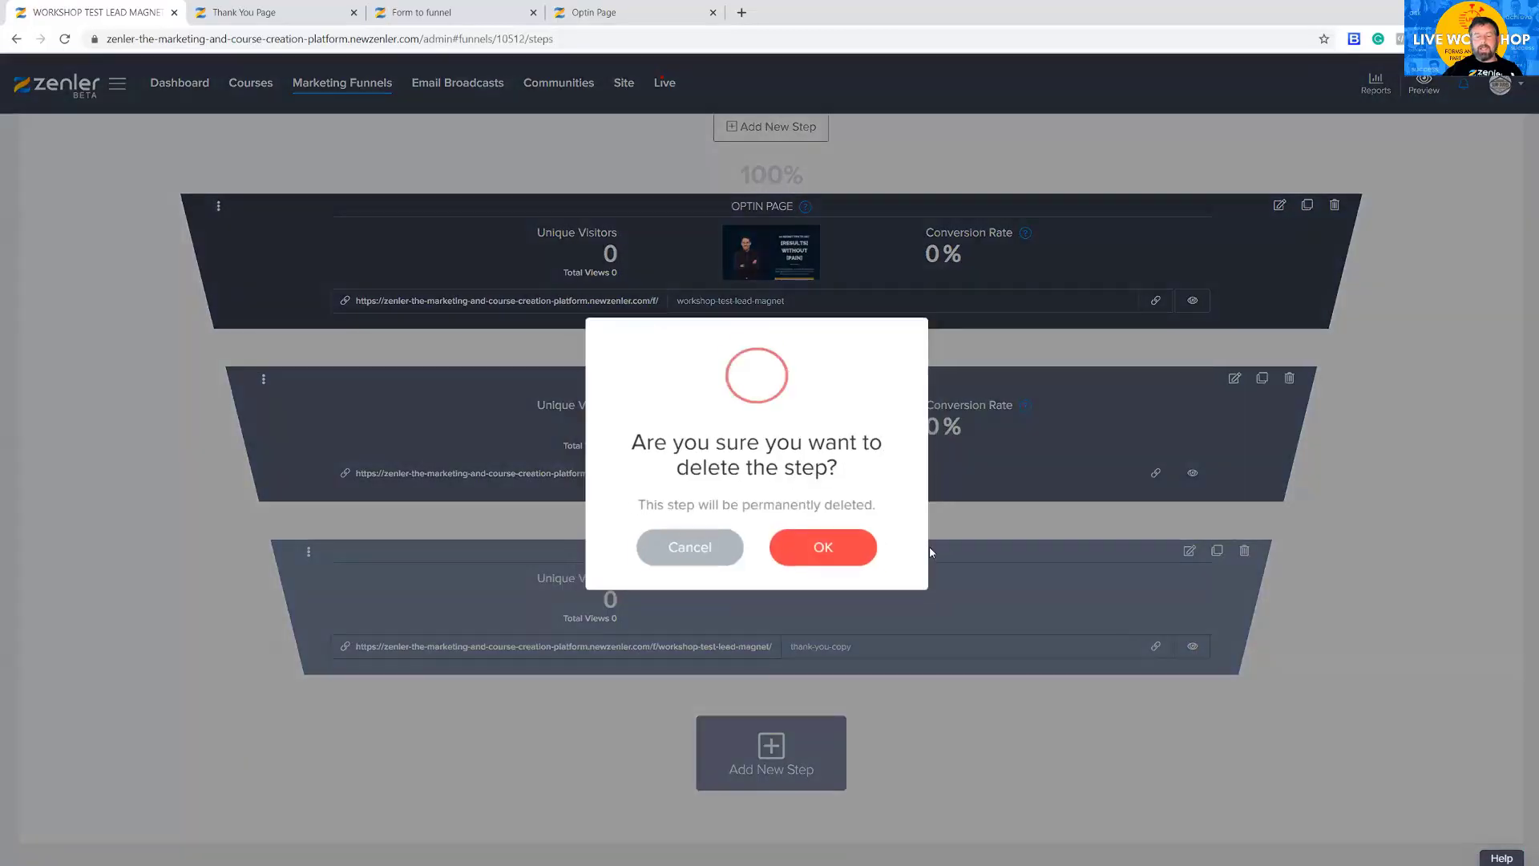
{"action": "left_click", "coordinate": [825, 551]}
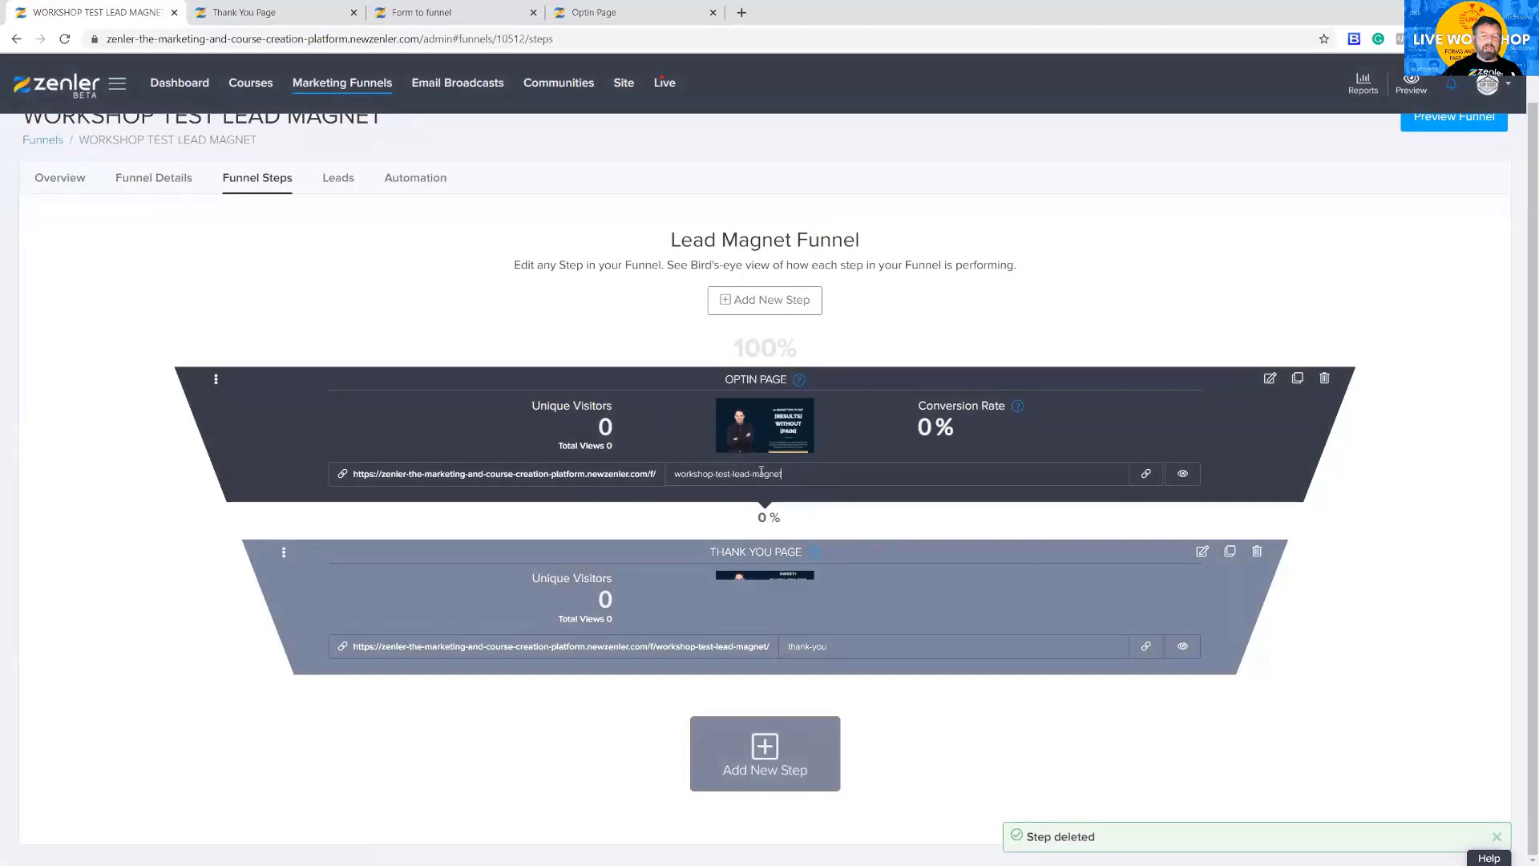
- Check the Optin Page's editable URL ending and its link option in the funnel steps
{"action": "left_click_drag", "start_coordinate": [789, 473], "coordinate": [669, 472]}
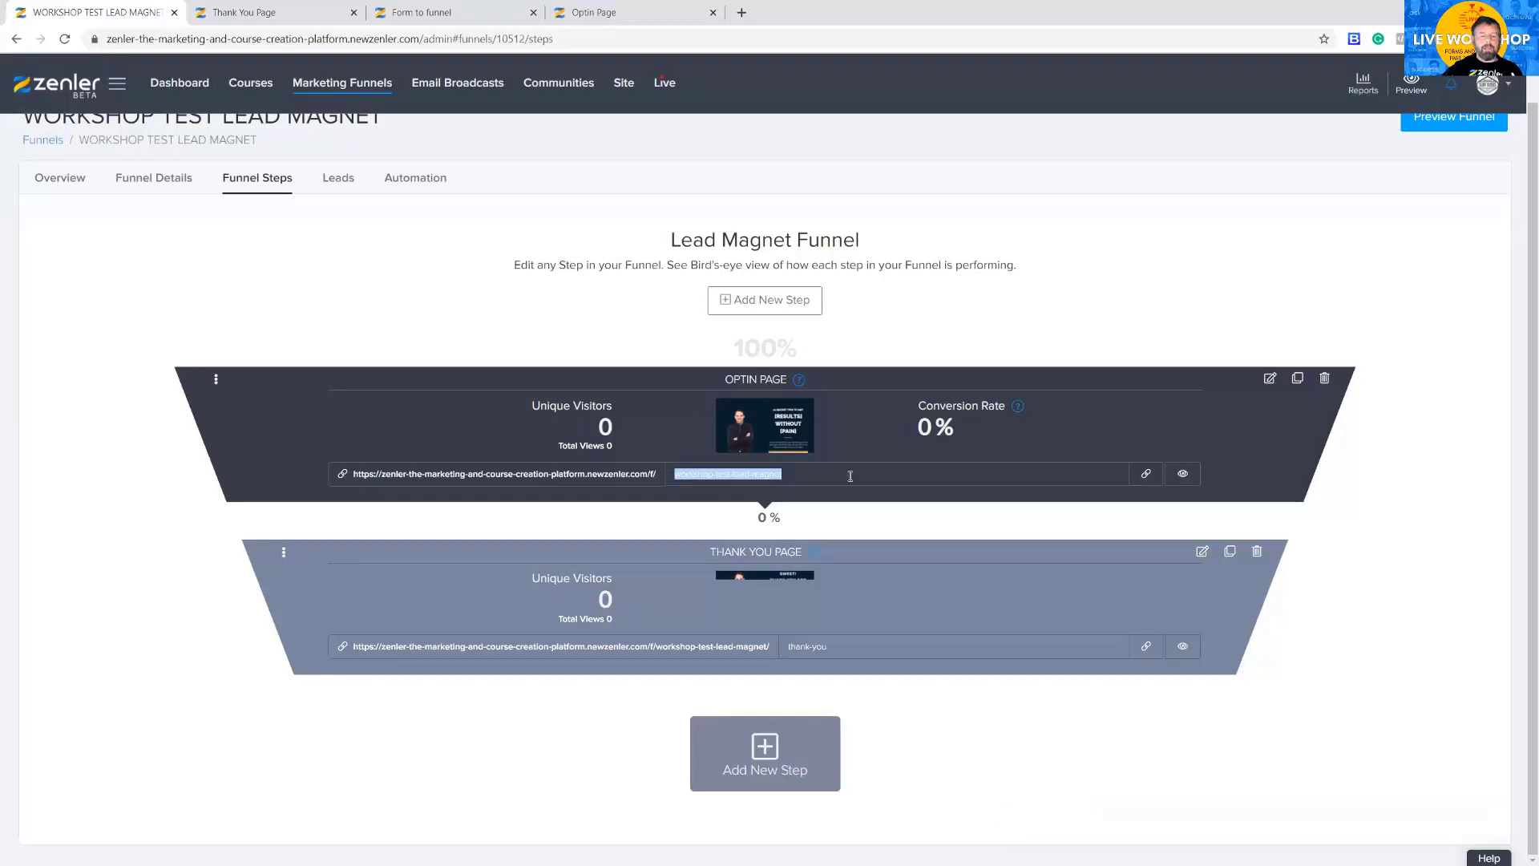
{"action": "left_click", "coordinate": [779, 474]}
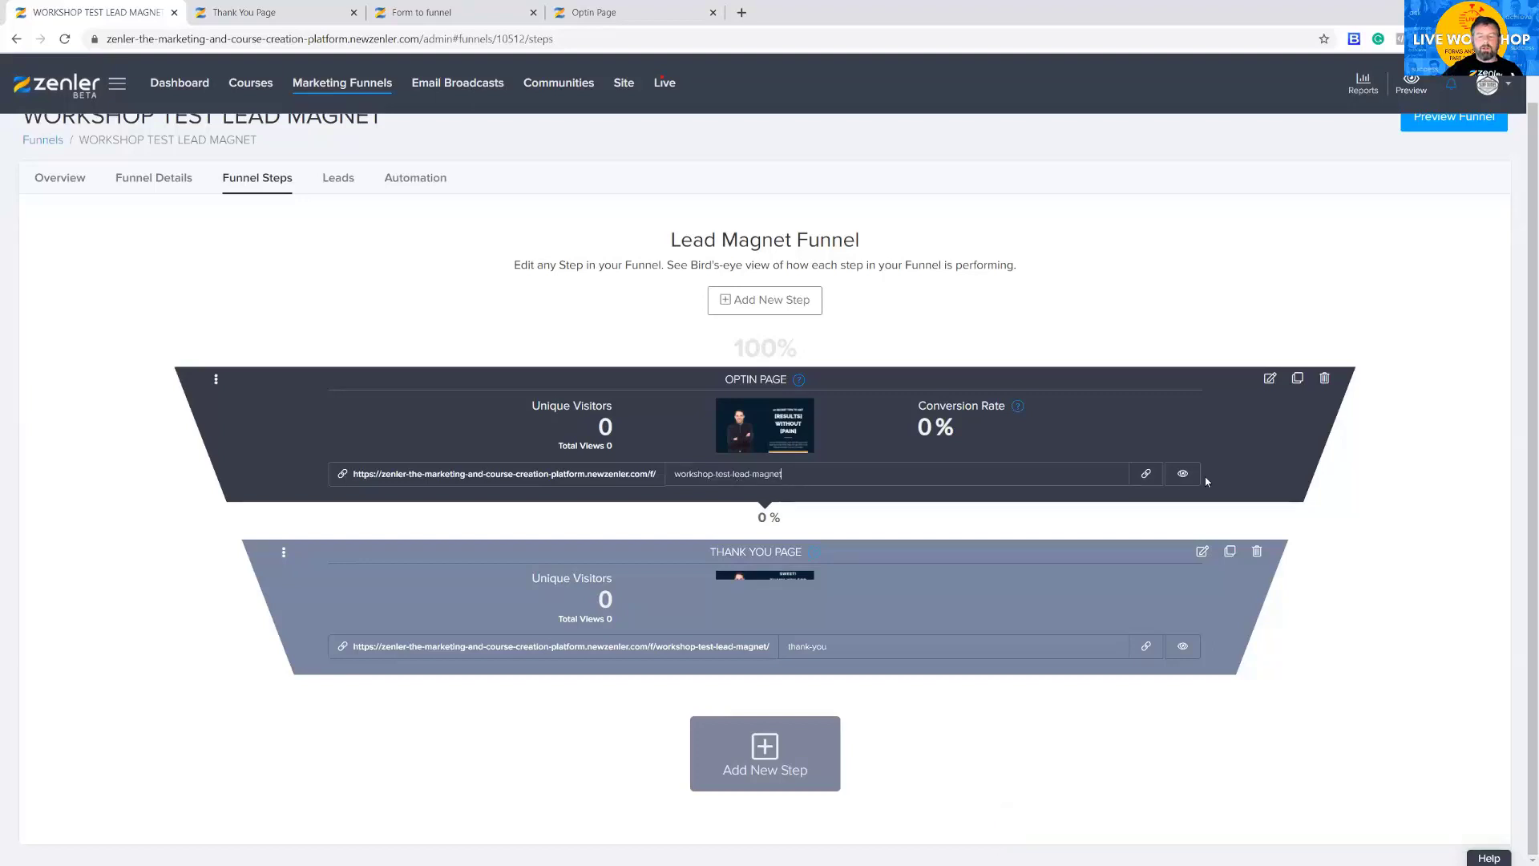
{"action": "left_click", "coordinate": [1147, 474]}
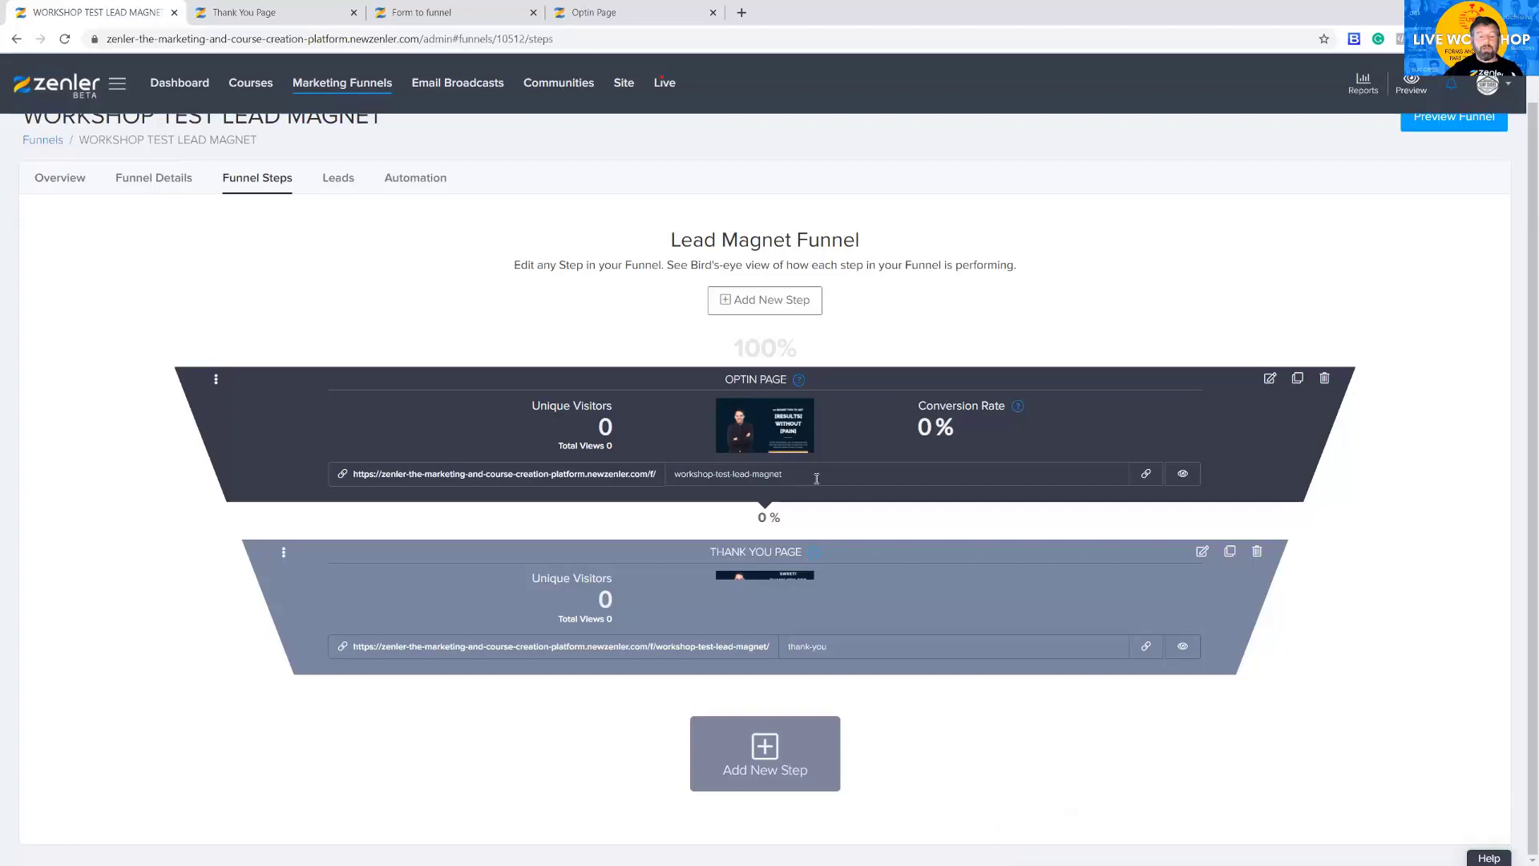
{"action": "left_click_drag", "start_coordinate": [787, 474], "coordinate": [680, 474]}
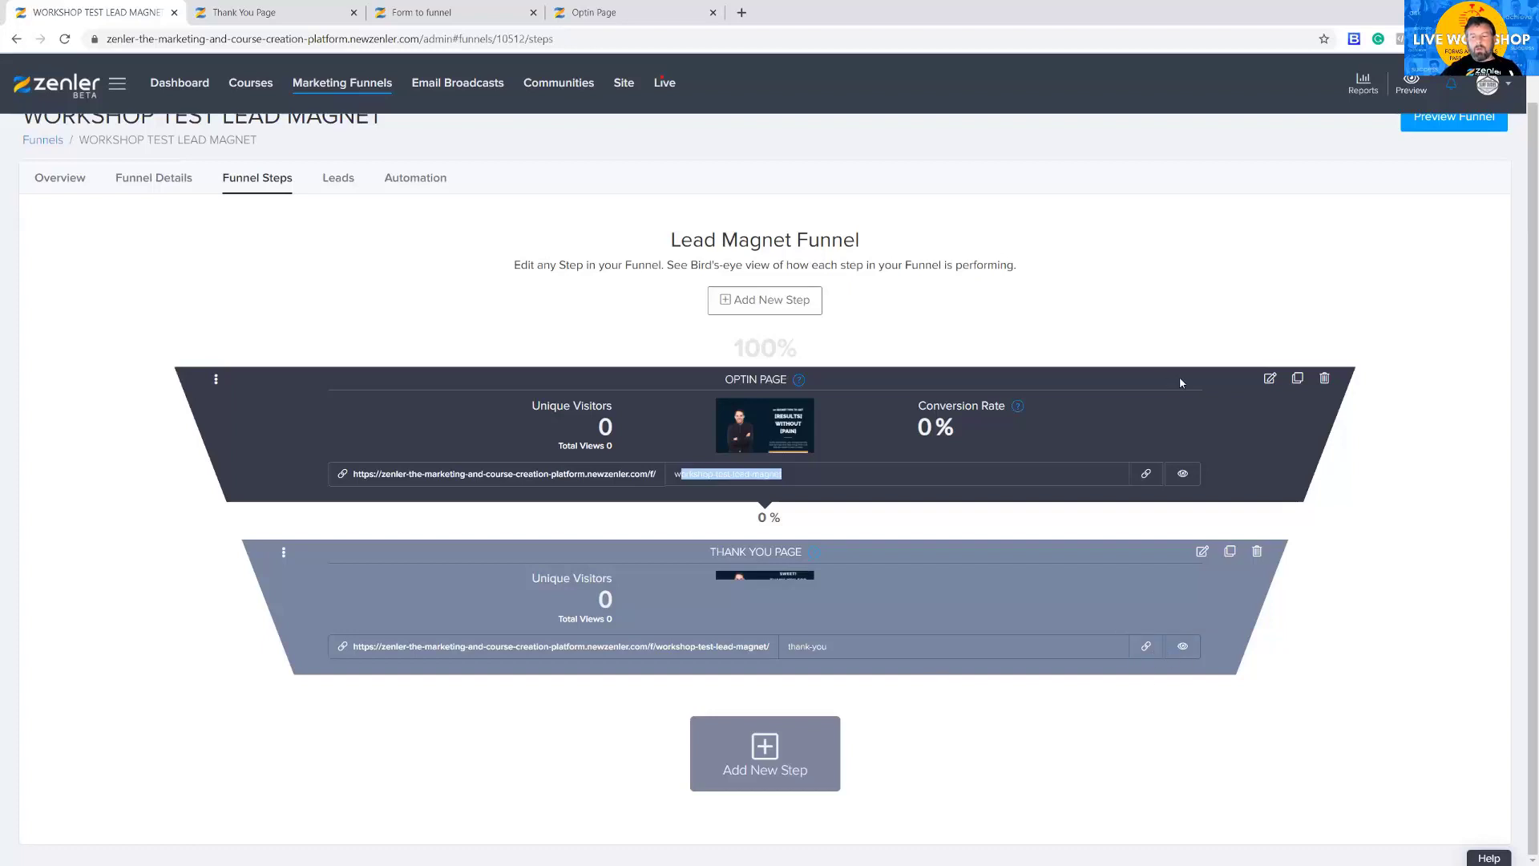
- Open the Optin Page in the page editor and set the dandelion photo as the main block's background image
{"action": "left_click", "coordinate": [1270, 380]}
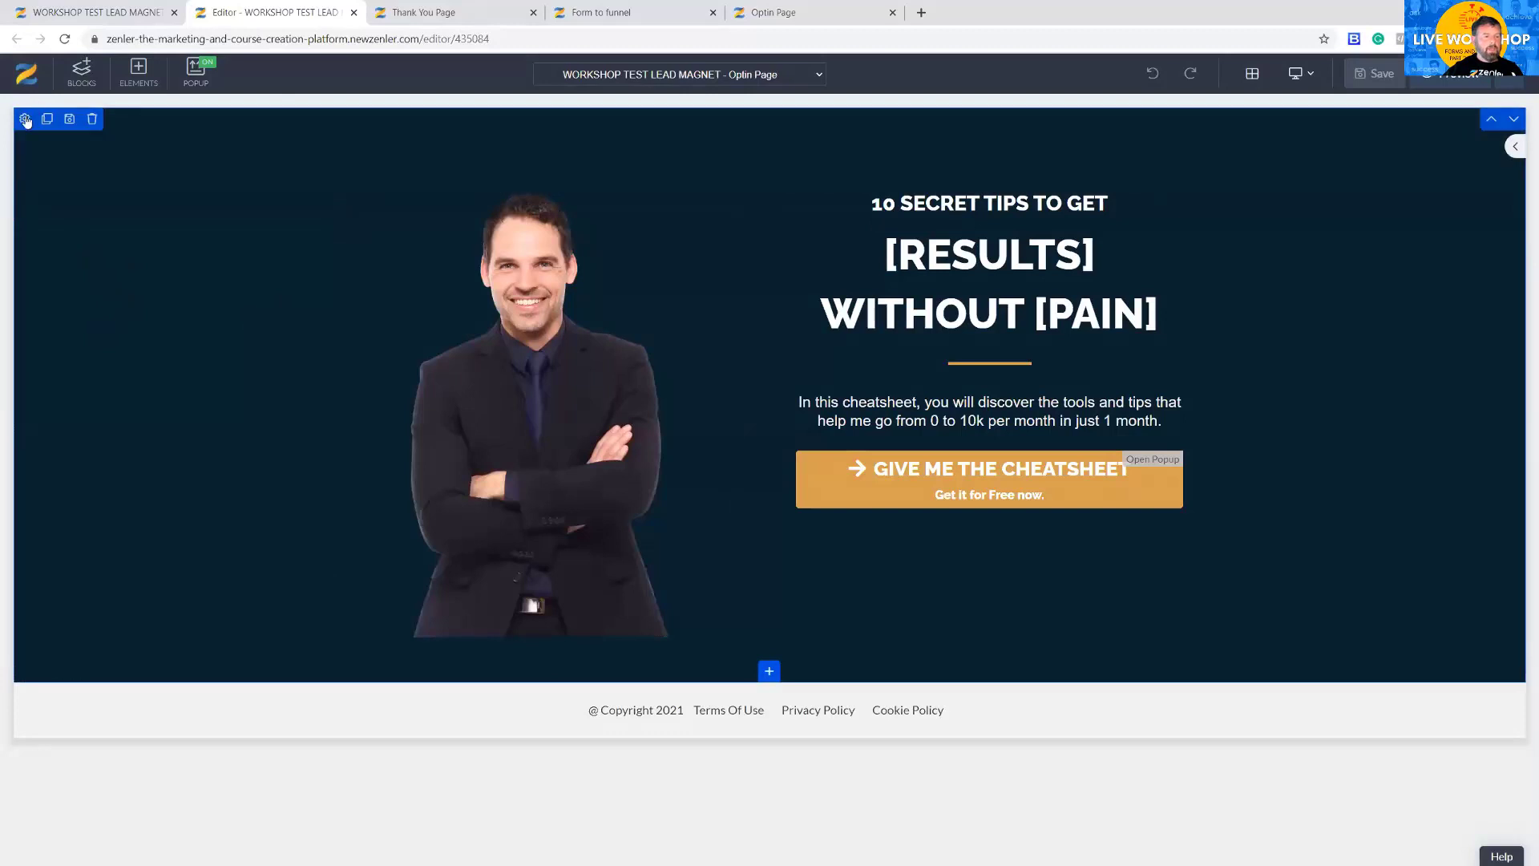
{"action": "left_click", "coordinate": [24, 118]}
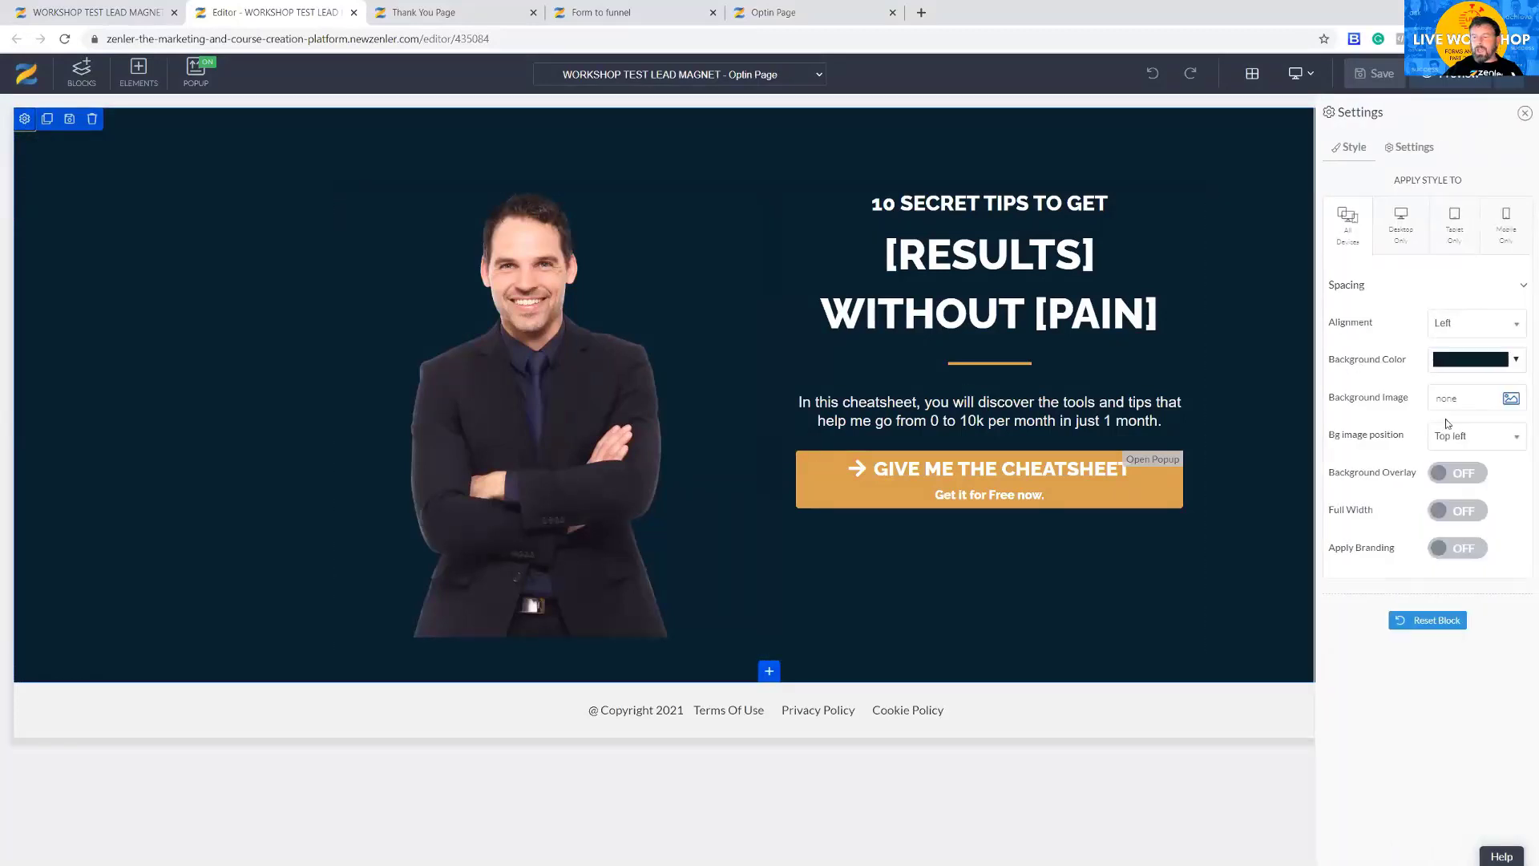
{"action": "left_click", "coordinate": [1512, 399]}
{"action": "left_click", "coordinate": [804, 274]}
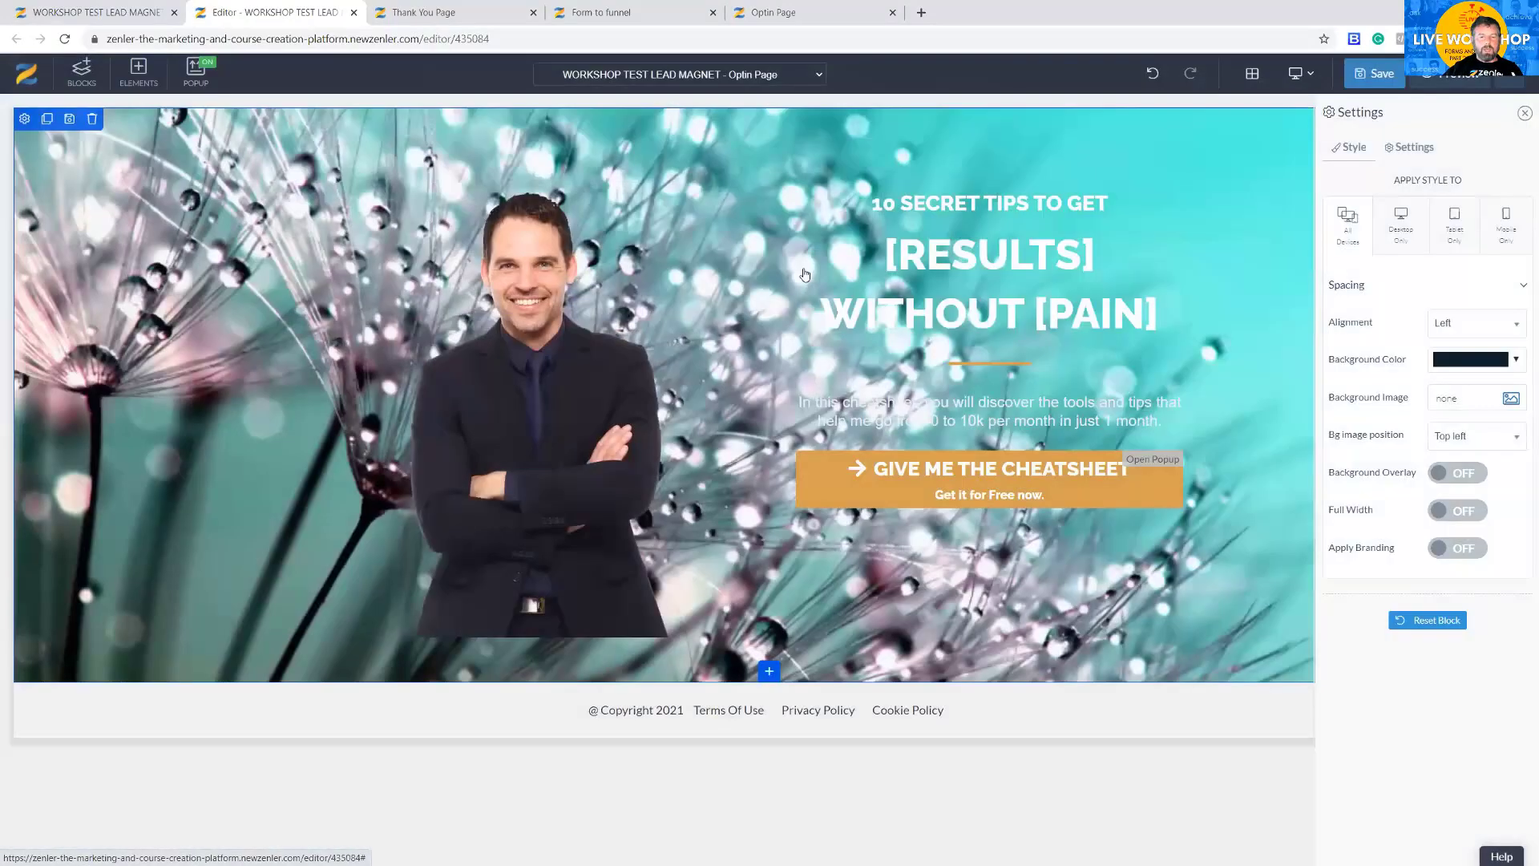
- Turn on the main block's background overlay with a white tint and adjust its opacity to lighten the photo
{"action": "left_click", "coordinate": [1459, 474]}
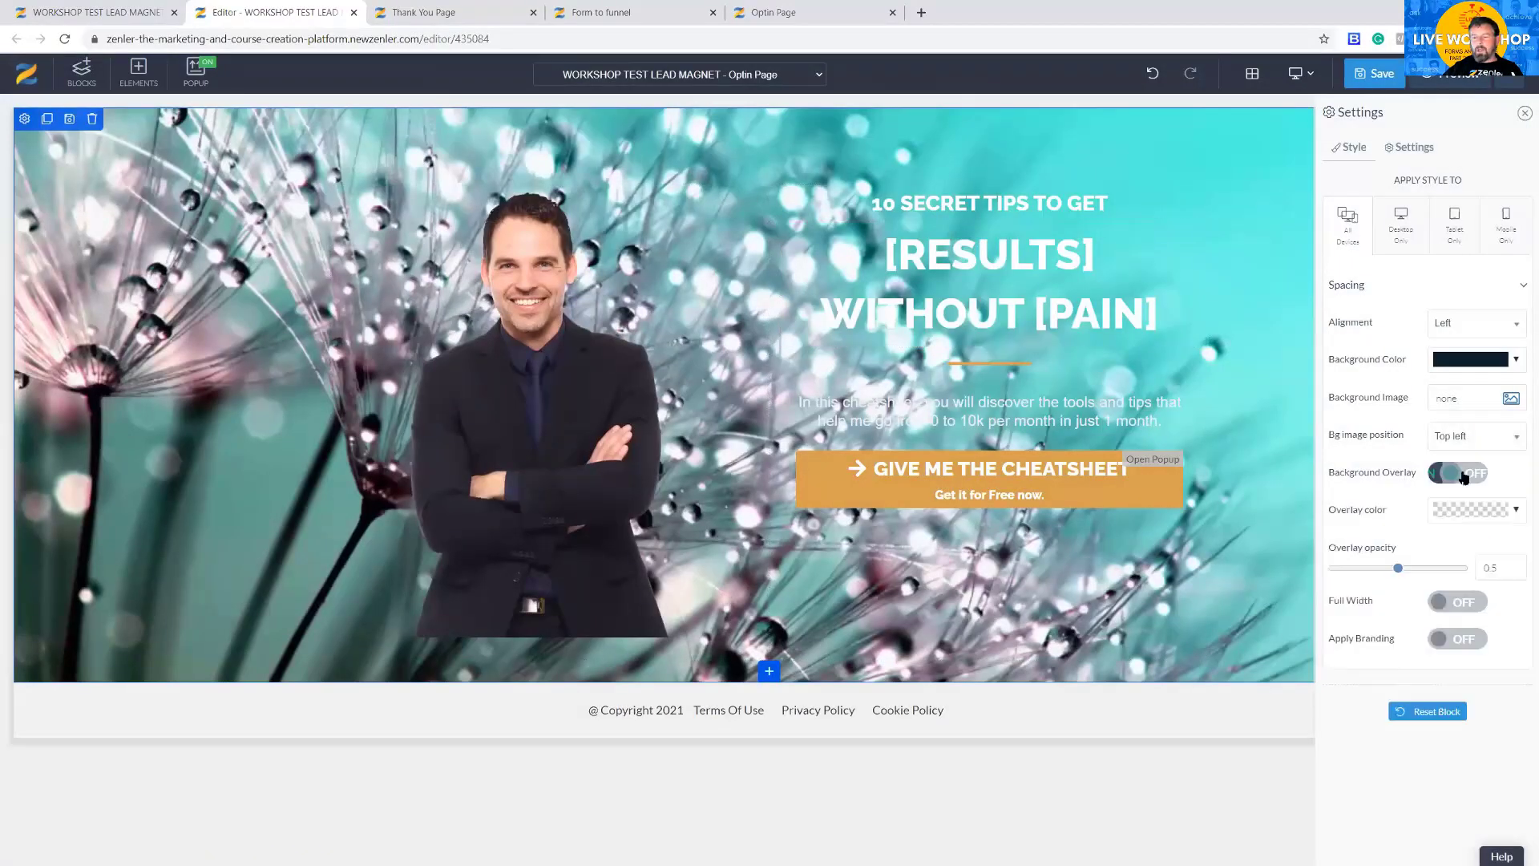
{"action": "left_click", "coordinate": [1485, 513]}
{"action": "mouse_move", "coordinate": [1414, 547]}
{"action": "left_mouse_down"}
{"action": "mouse_move", "coordinate": [1398, 533]}
{"action": "mouse_move", "coordinate": [1410, 568]}
{"action": "left_mouse_up"}
{"action": "left_click", "coordinate": [1374, 492]}
- Set the text color of the "10 SECRET TIPS TO GET" heading to black (#000000)
{"action": "left_click", "coordinate": [895, 202]}
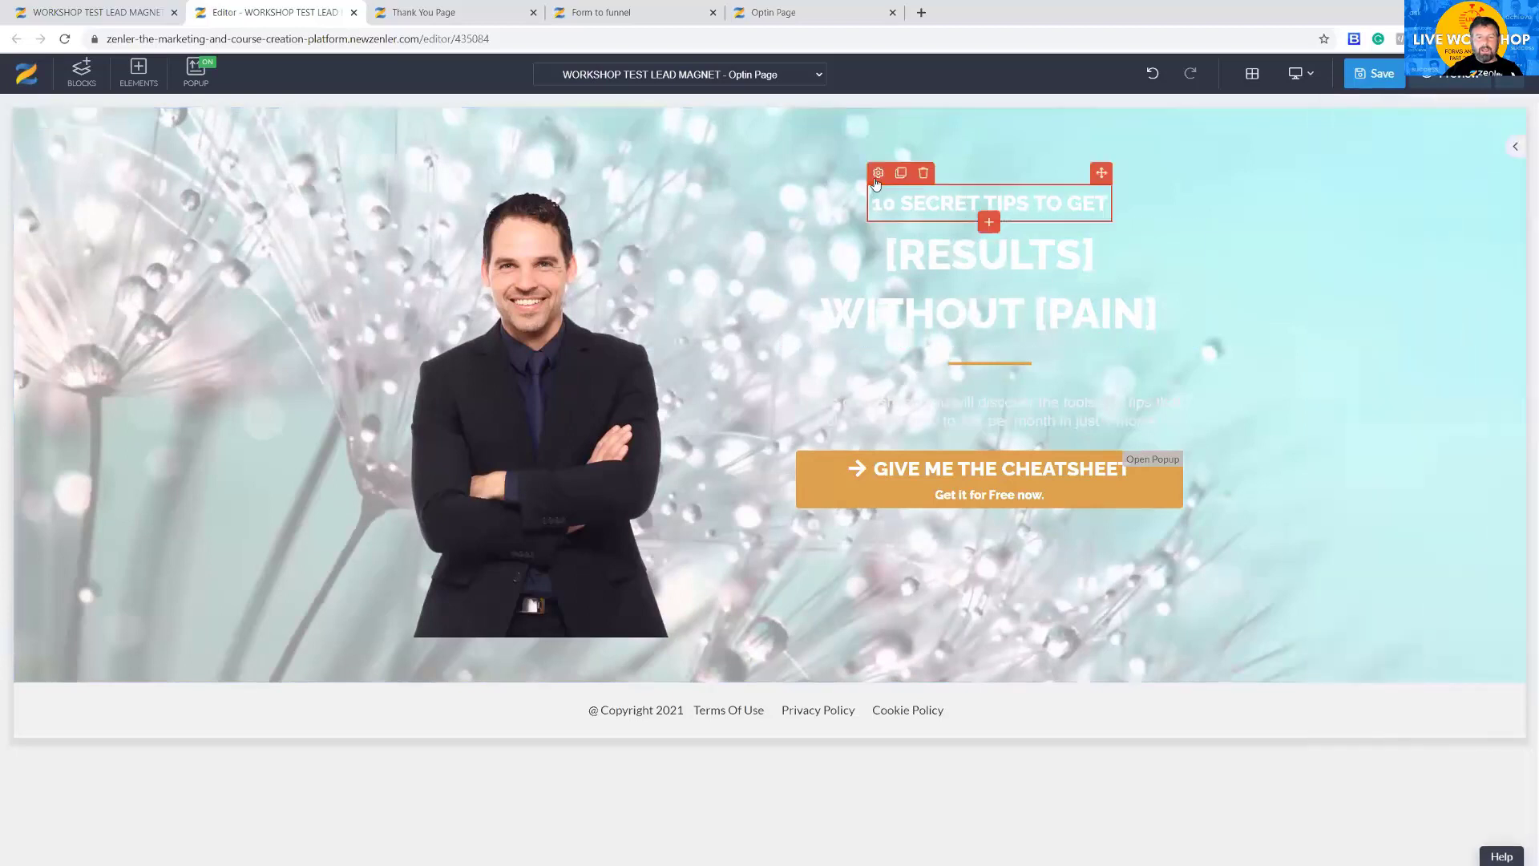
{"action": "left_click", "coordinate": [879, 173]}
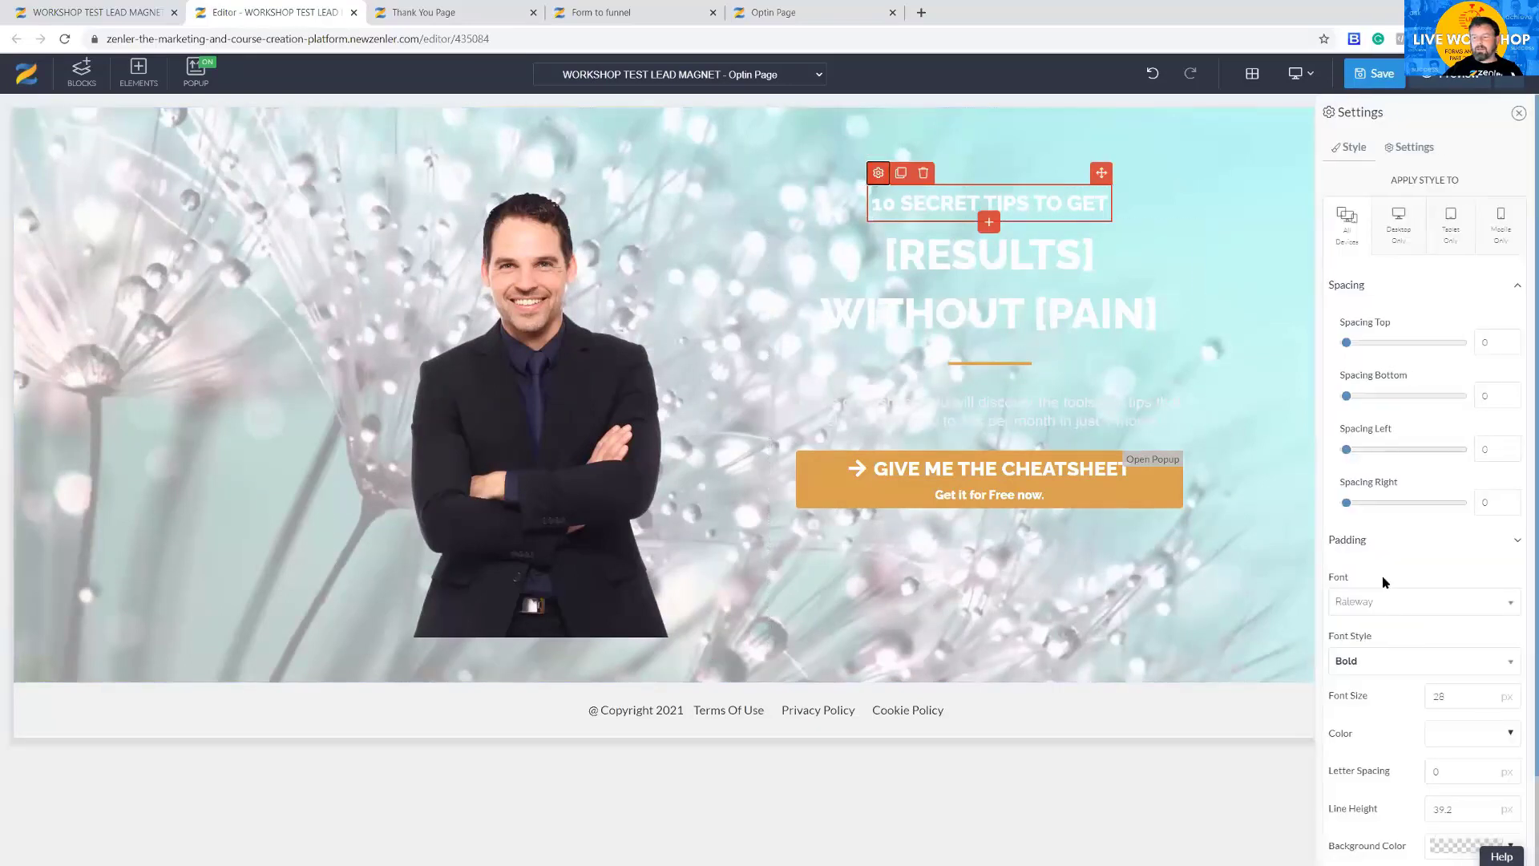
{"action": "scroll", "coordinate": [1372, 582], "scroll_direction": "down", "scroll_amount": 2}
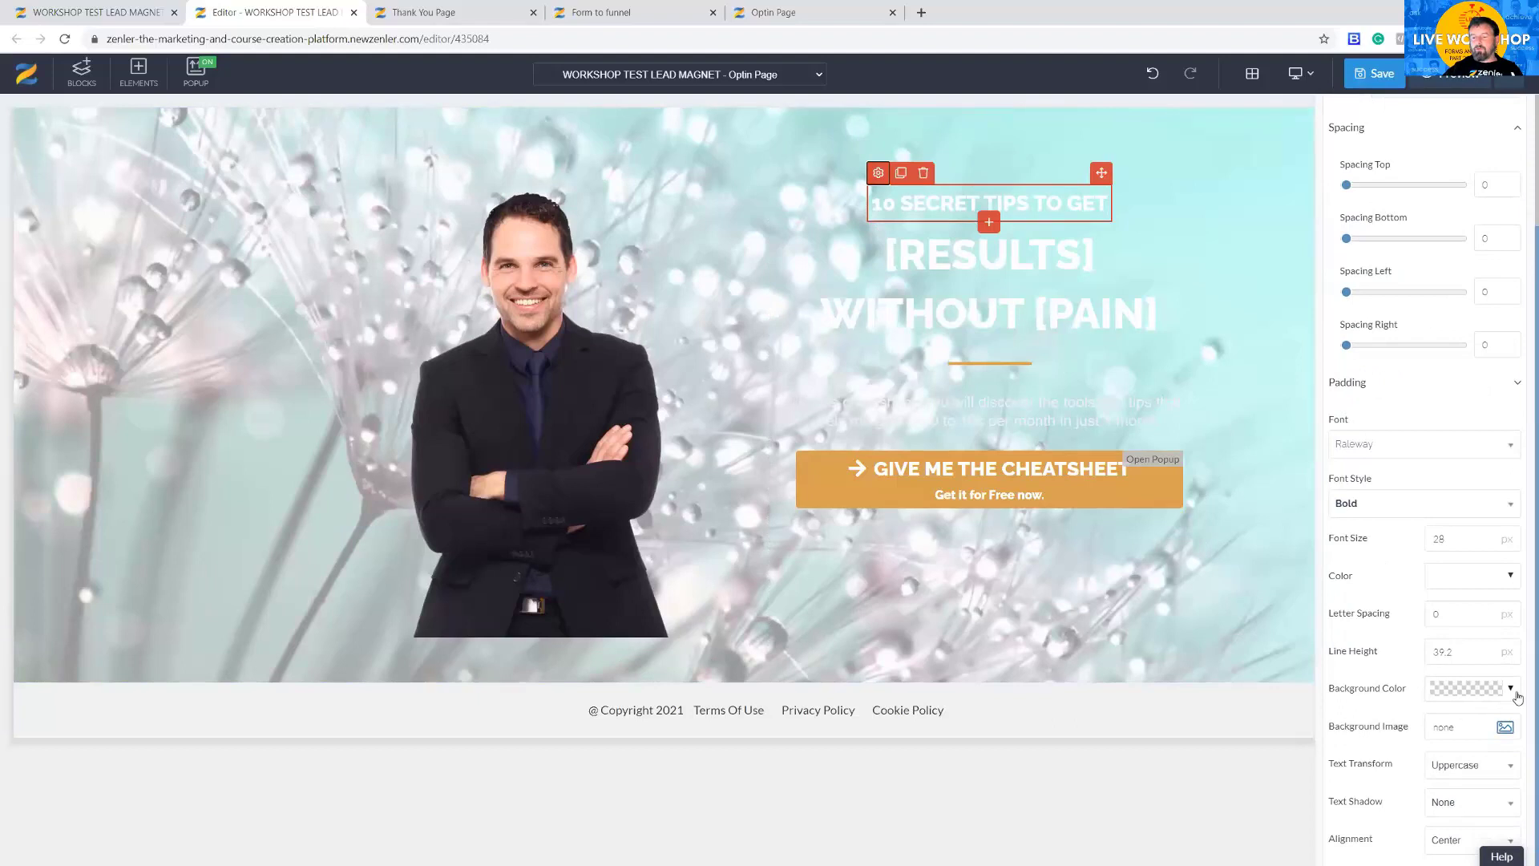
{"action": "left_click", "coordinate": [1511, 577]}
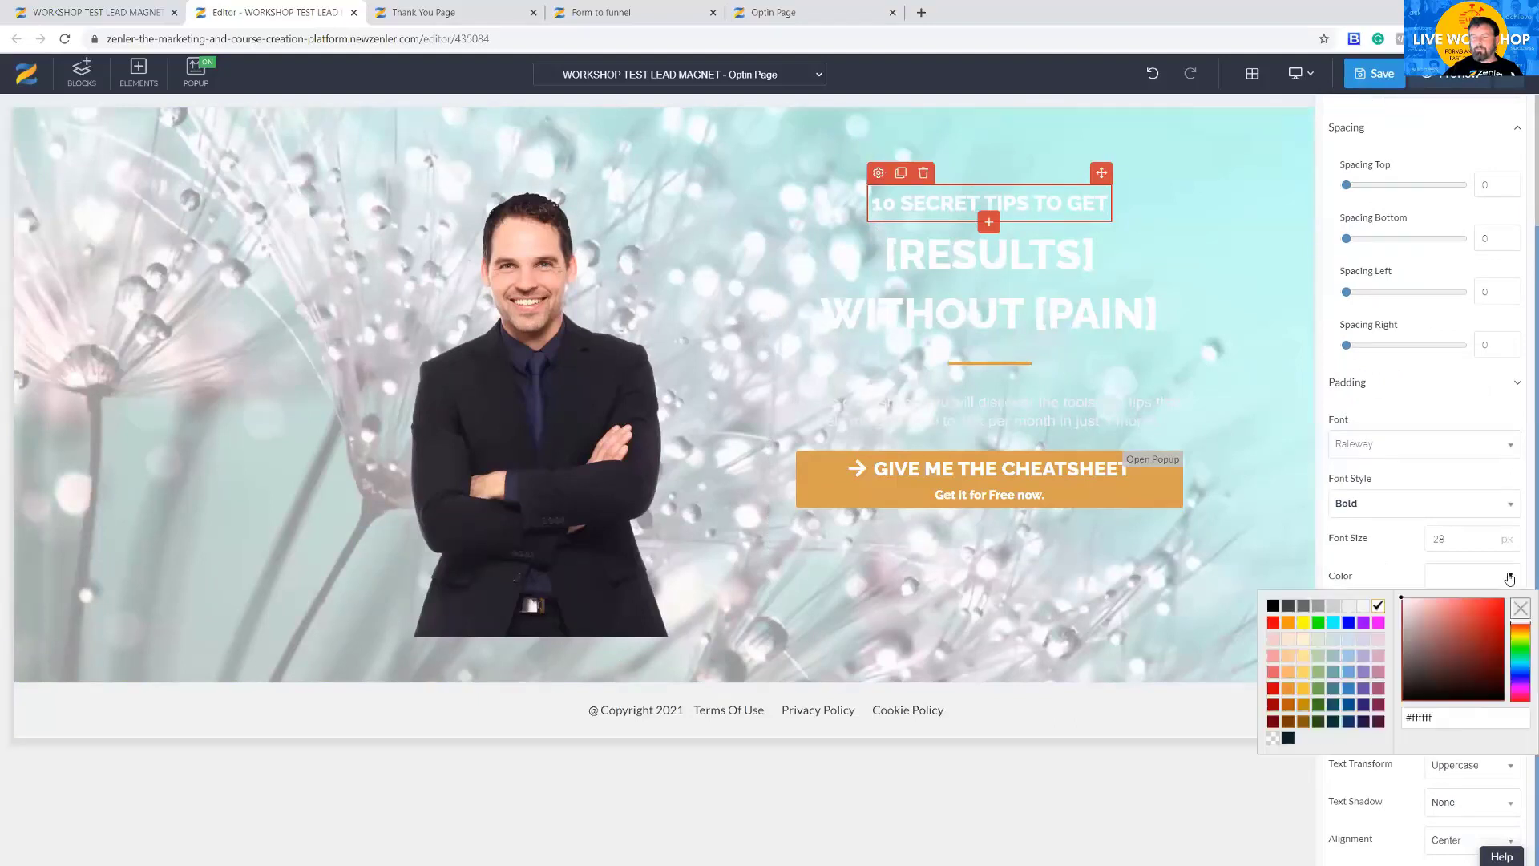
{"action": "left_click", "coordinate": [1411, 689]}
- Set the text color of the "[RESULTS] WITHOUT [PAIN]" heading to dark gray (#494949)
{"action": "left_click", "coordinate": [801, 241]}
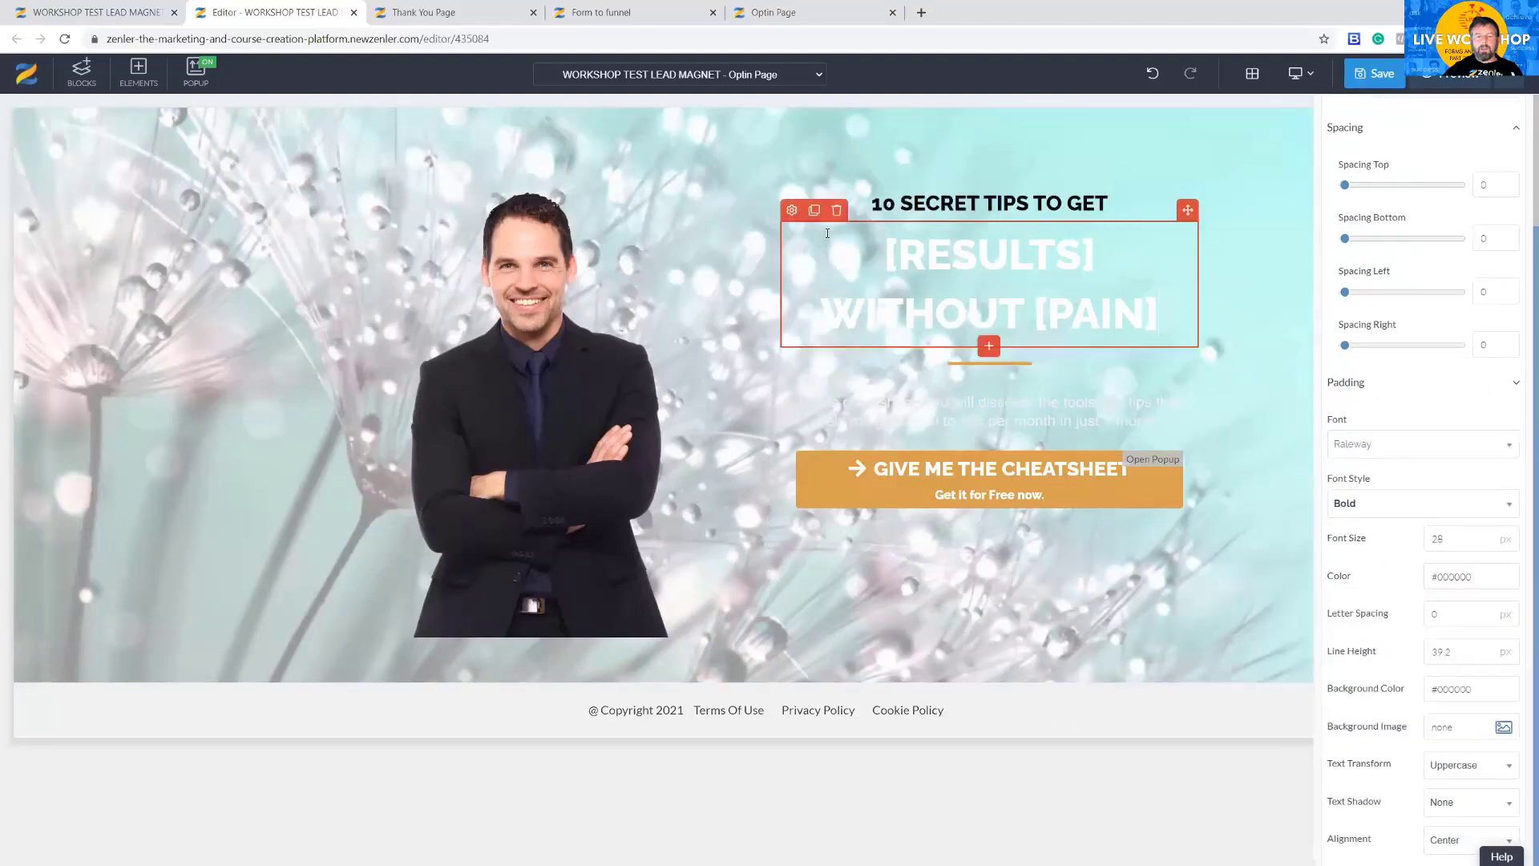
{"action": "left_click", "coordinate": [786, 210]}
{"action": "left_click", "coordinate": [788, 210]}
{"action": "scroll", "coordinate": [1380, 628], "scroll_direction": "down", "scroll_amount": 2}
{"action": "scroll", "coordinate": [1381, 627], "scroll_direction": "down", "scroll_amount": 1}
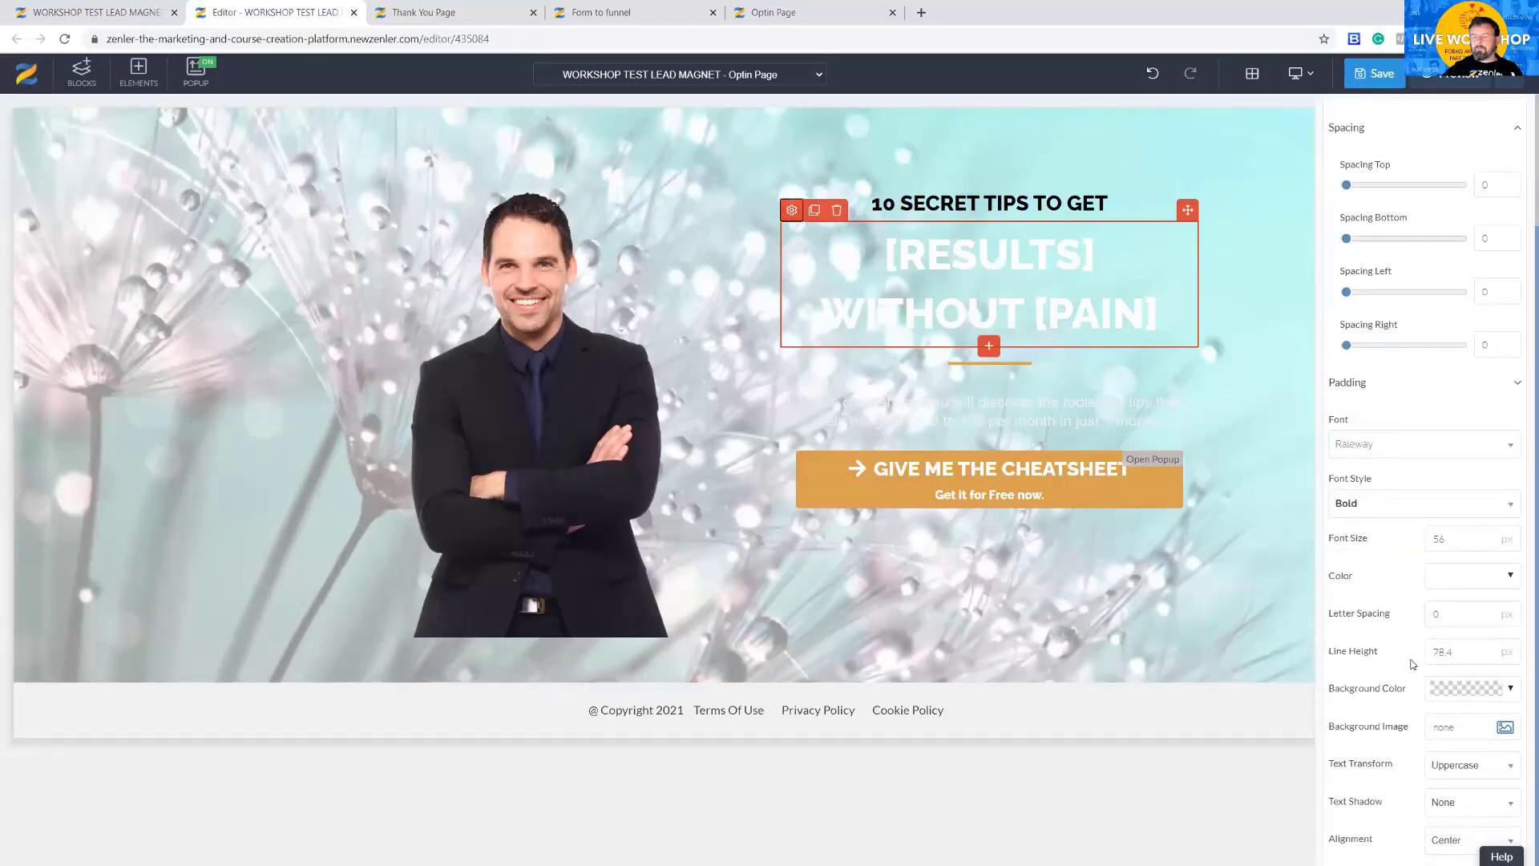
{"action": "left_click", "coordinate": [1466, 585]}
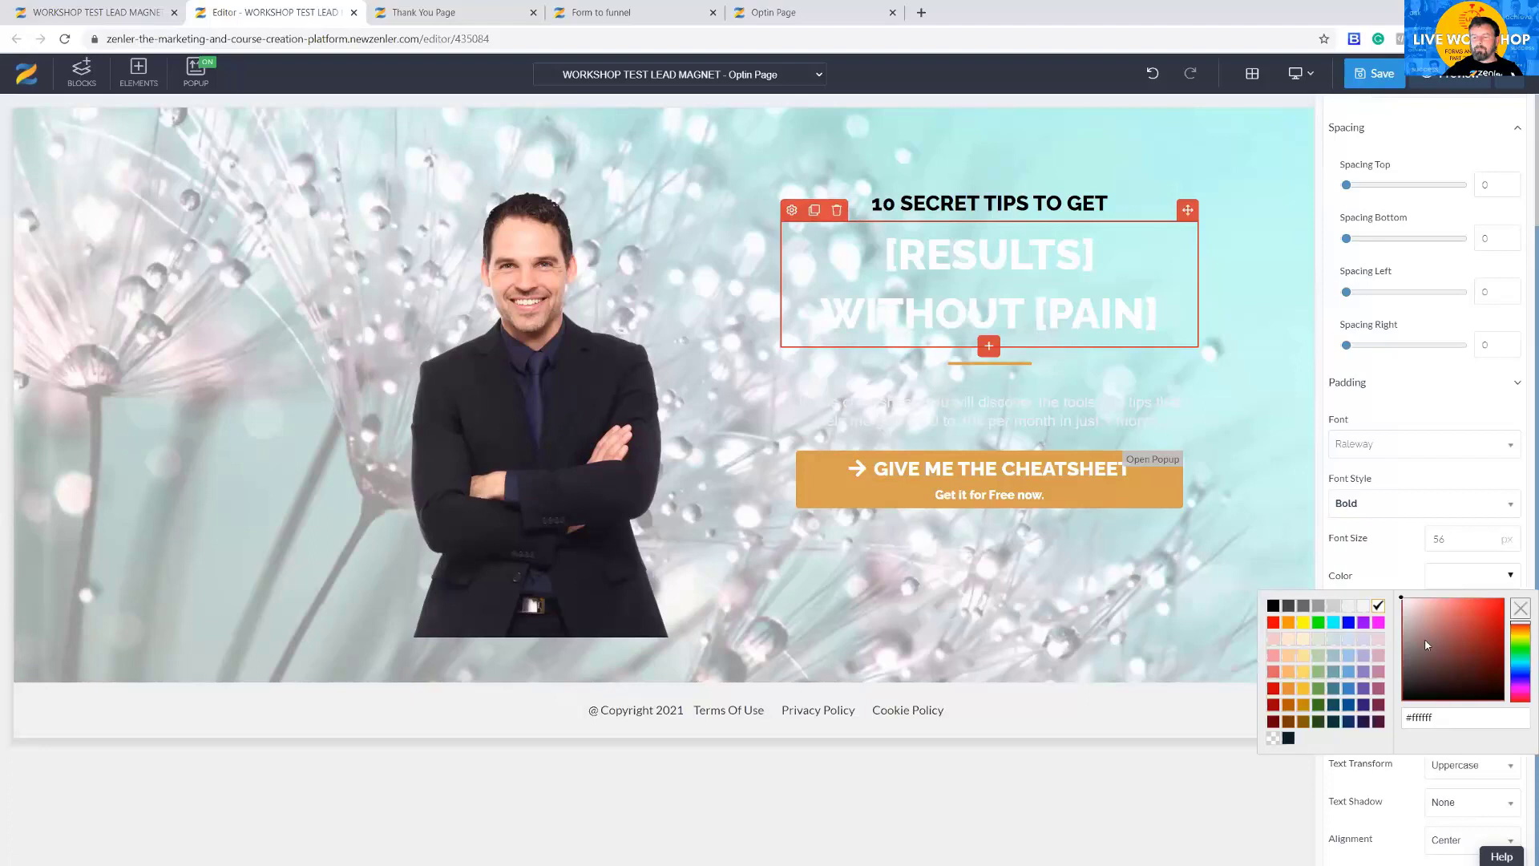
{"action": "left_click", "coordinate": [1401, 670]}
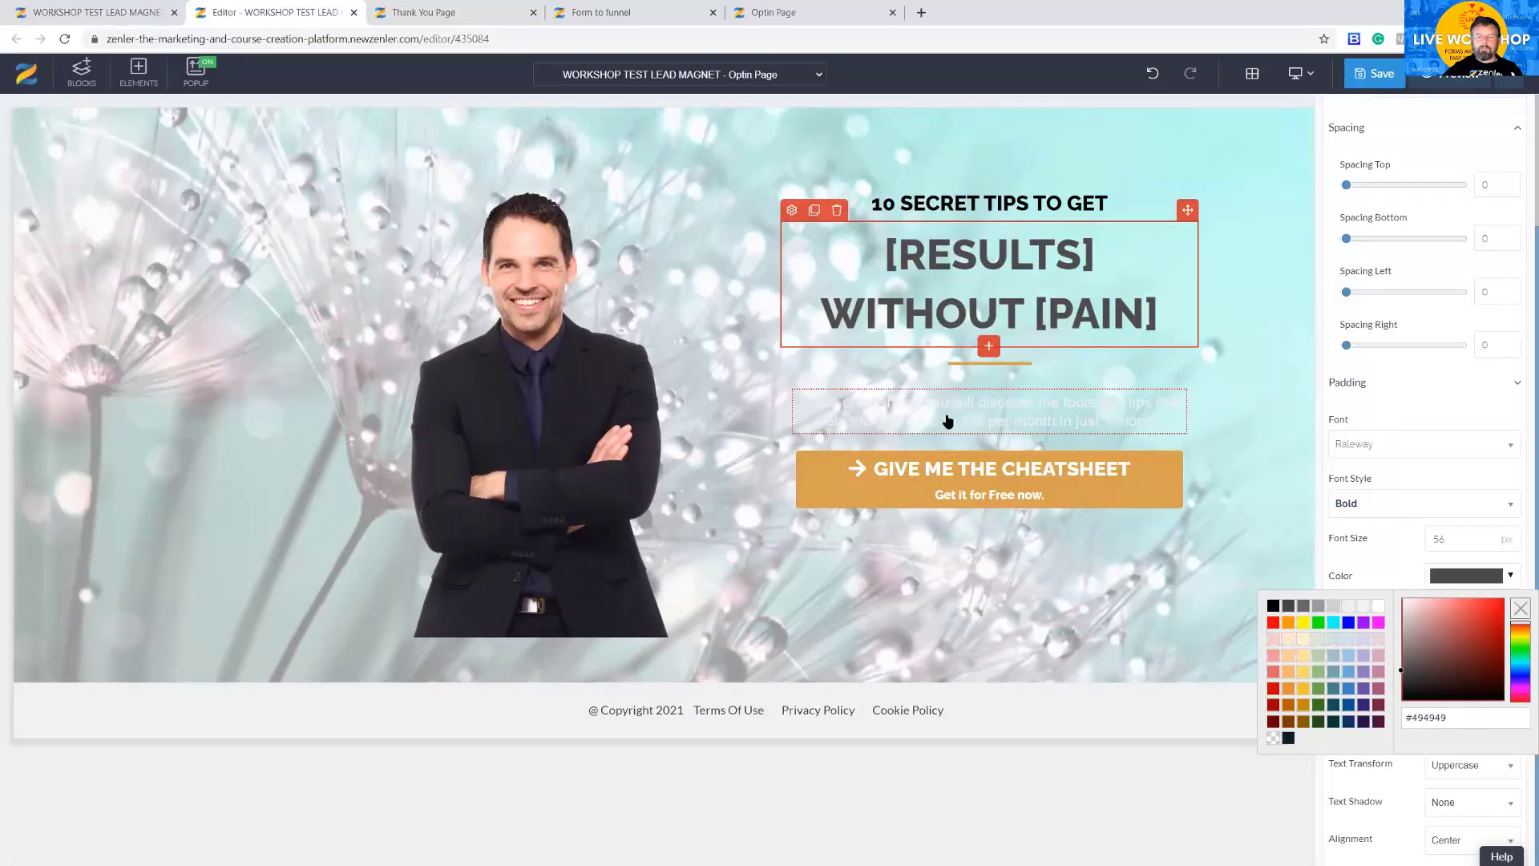
- Set the text color of the cheatsheet description paragraph to dark gray (#535353)
{"action": "left_click", "coordinate": [948, 421]}
{"action": "left_click", "coordinate": [802, 377]}
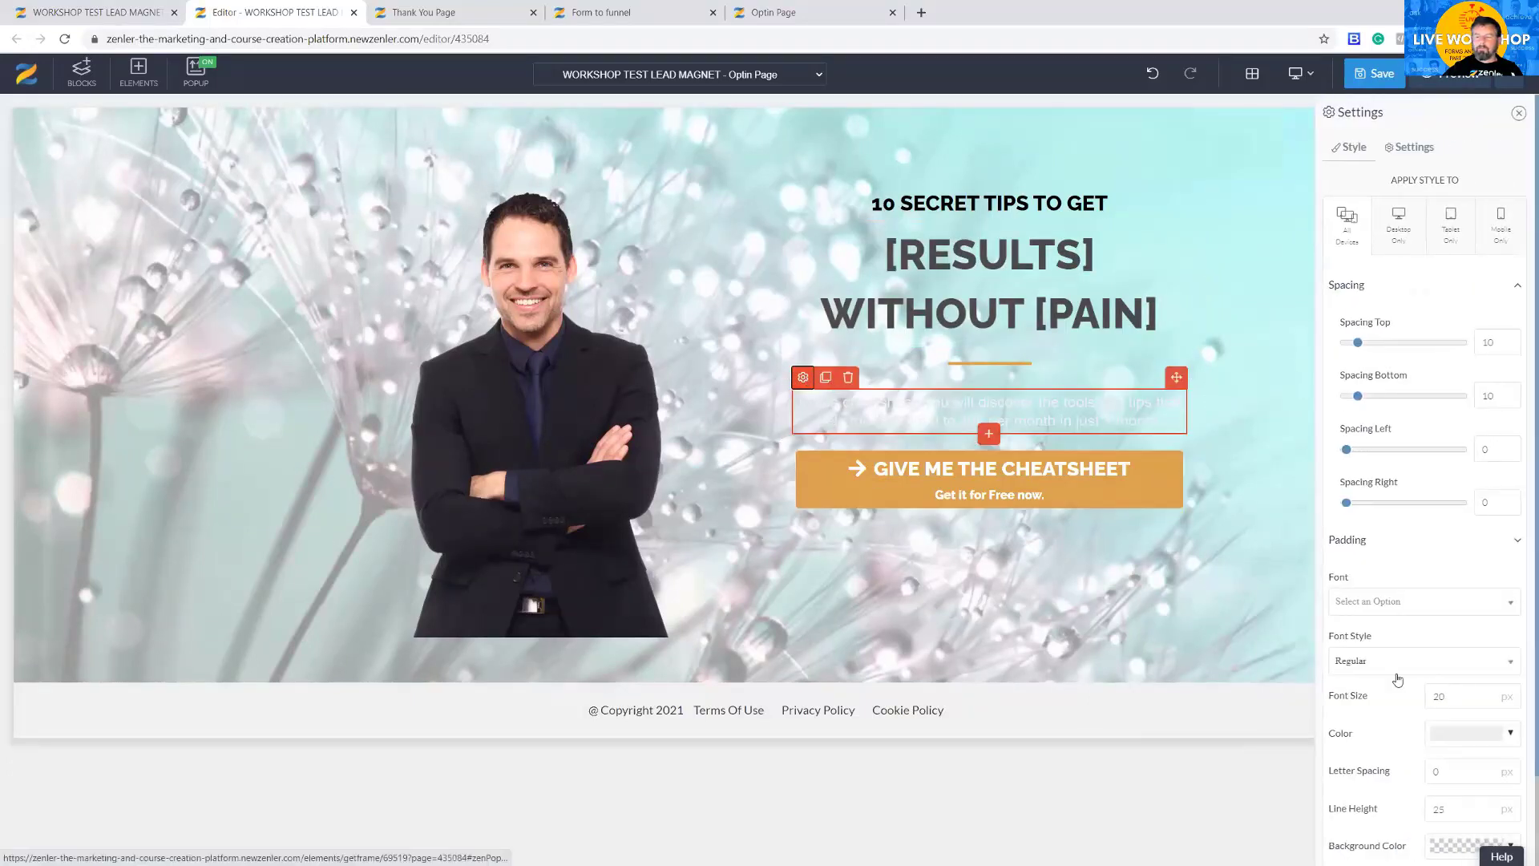
{"action": "left_click", "coordinate": [1481, 736]}
{"action": "left_click", "coordinate": [1402, 635]}
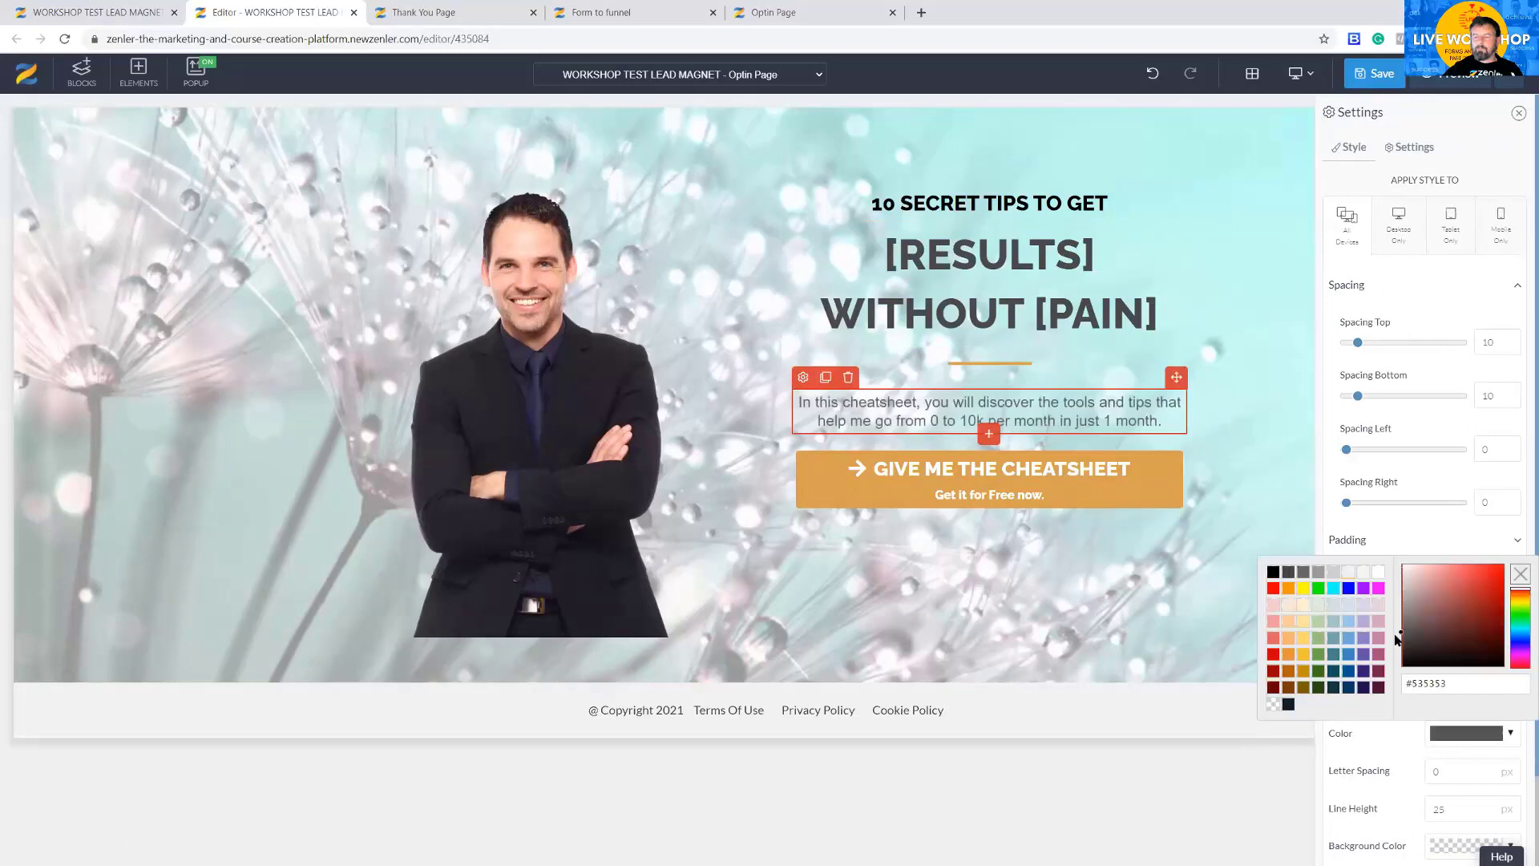
- Open the settings of the "GIVE ME THE CHEATSHEET" button and view the existing Thank You Page for comparison
{"action": "left_click", "coordinate": [1050, 499]}
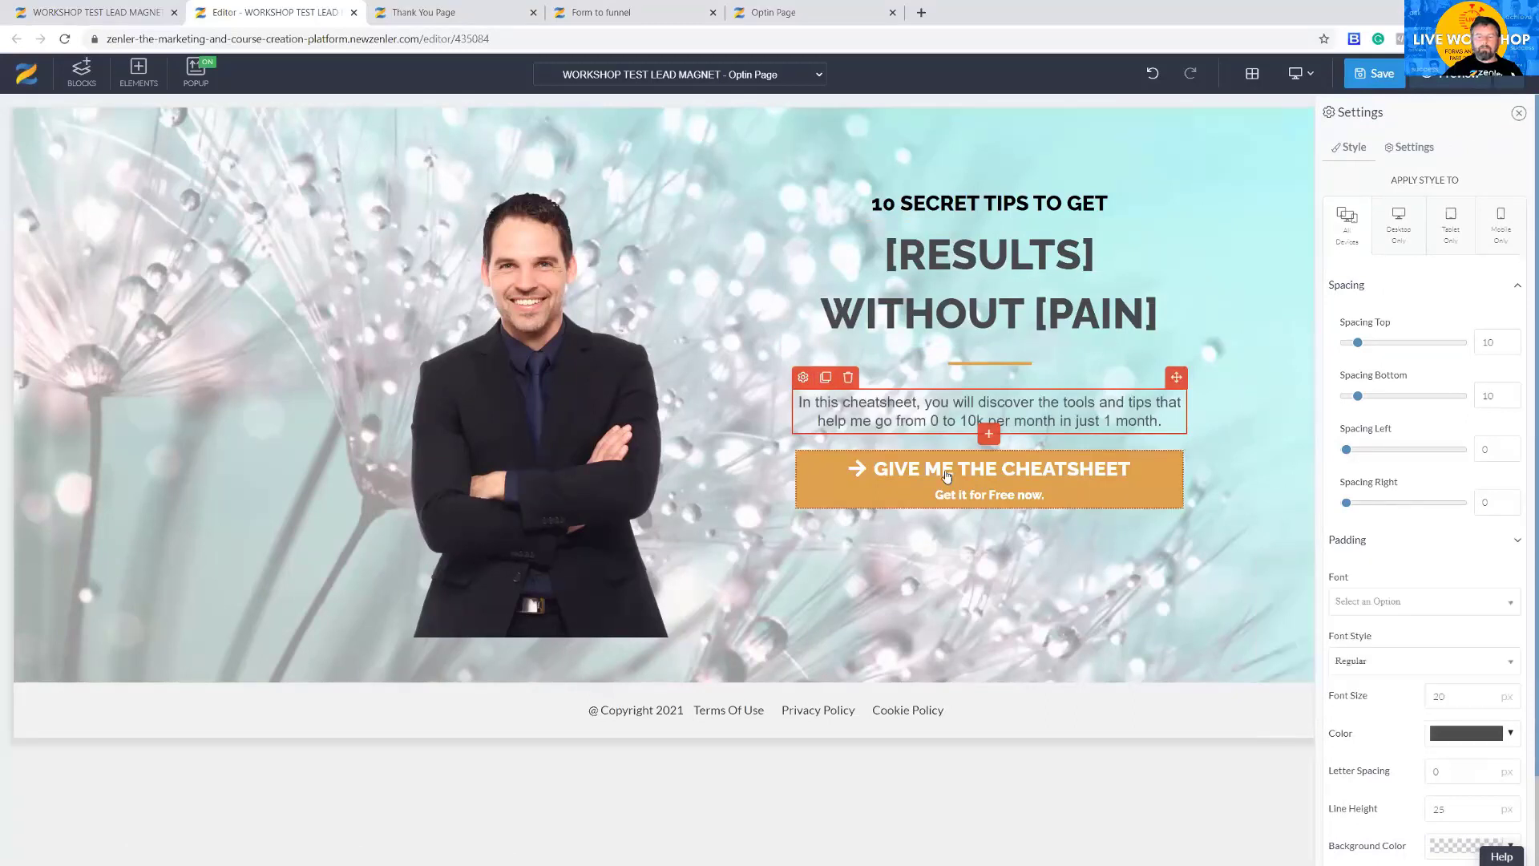
{"action": "left_click", "coordinate": [807, 440]}
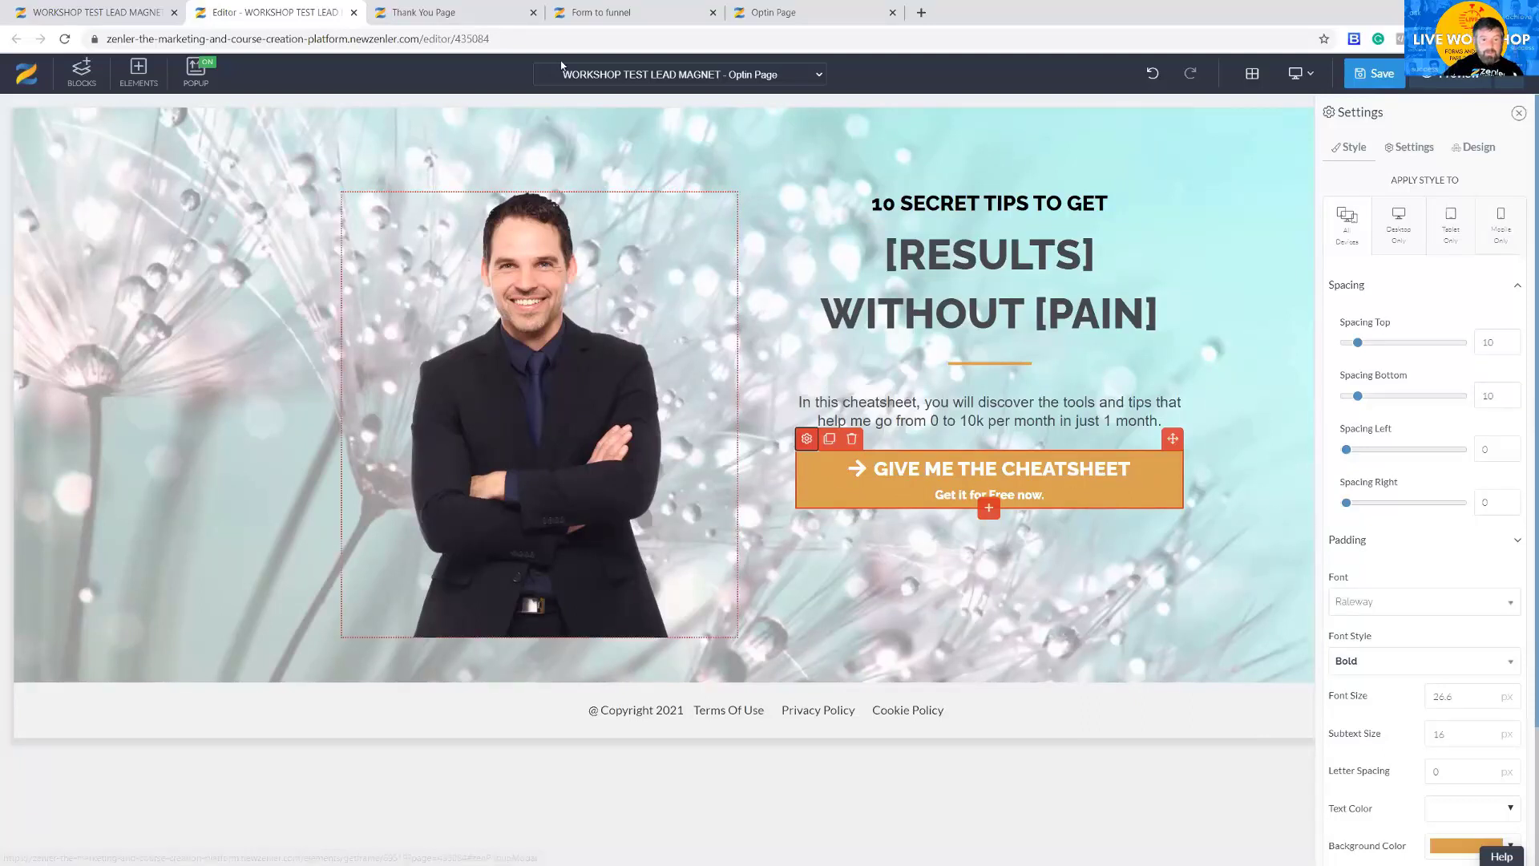
{"action": "left_click", "coordinate": [617, 13]}
{"action": "left_click", "coordinate": [486, 15]}
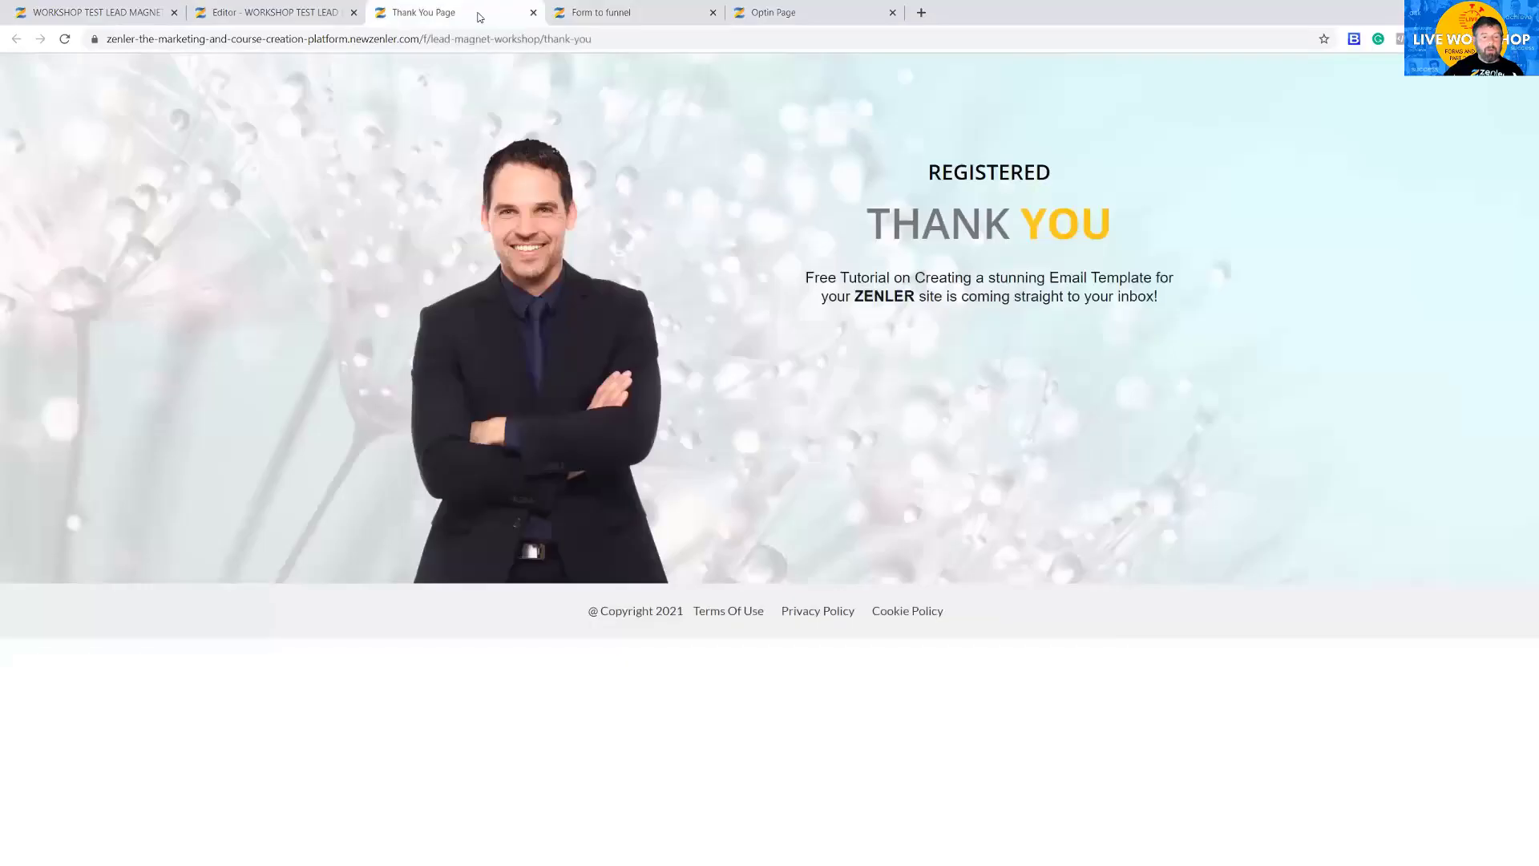
{"action": "left_click", "coordinate": [290, 18]}
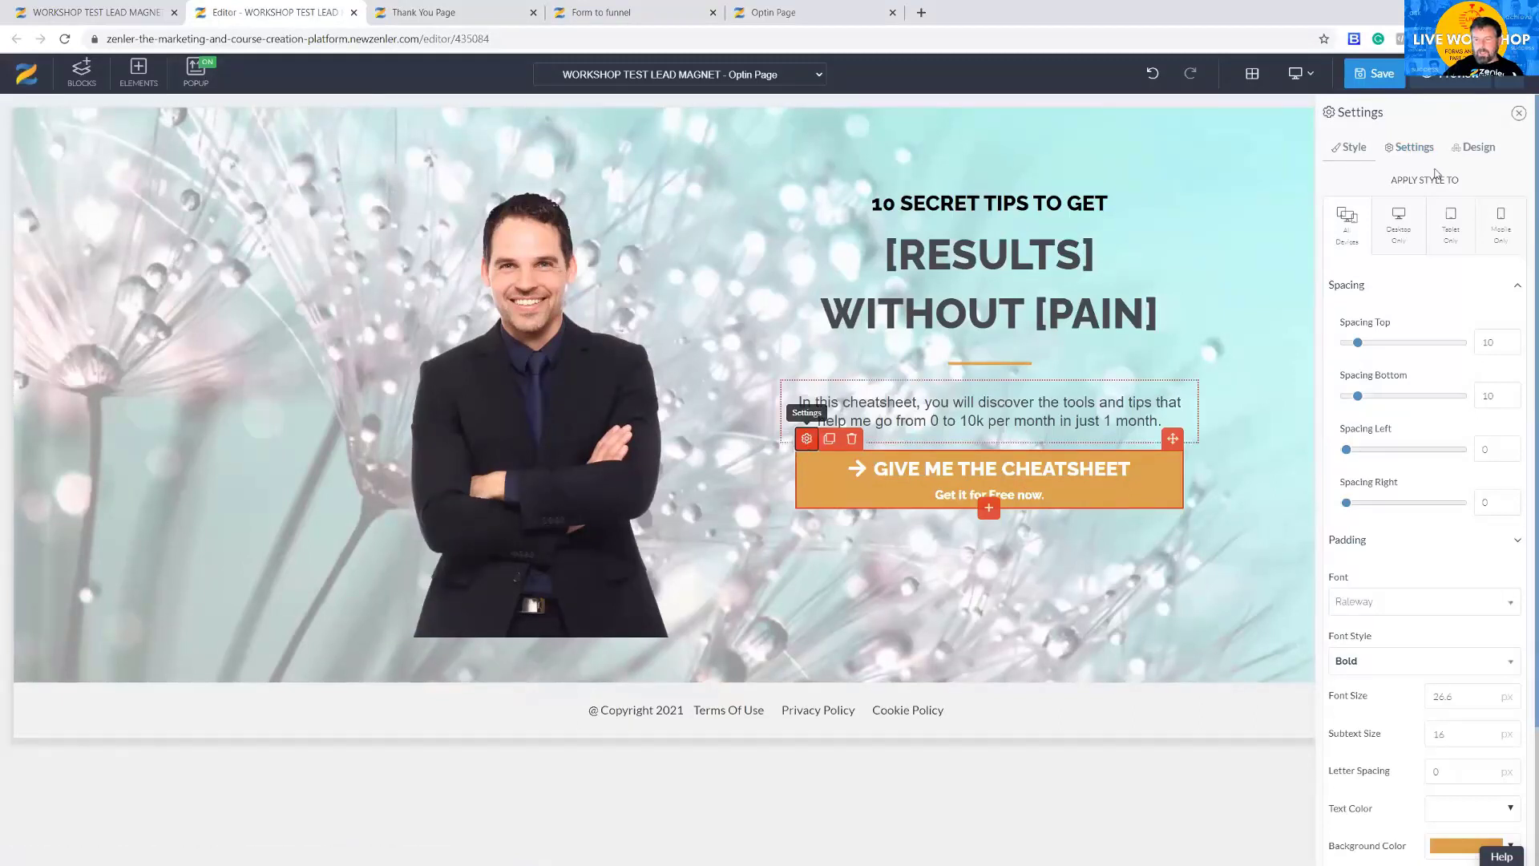
- Review the cheatsheet button's text and action options, and remove its "Get it for Free now." sub text
{"action": "left_click", "coordinate": [1411, 149]}
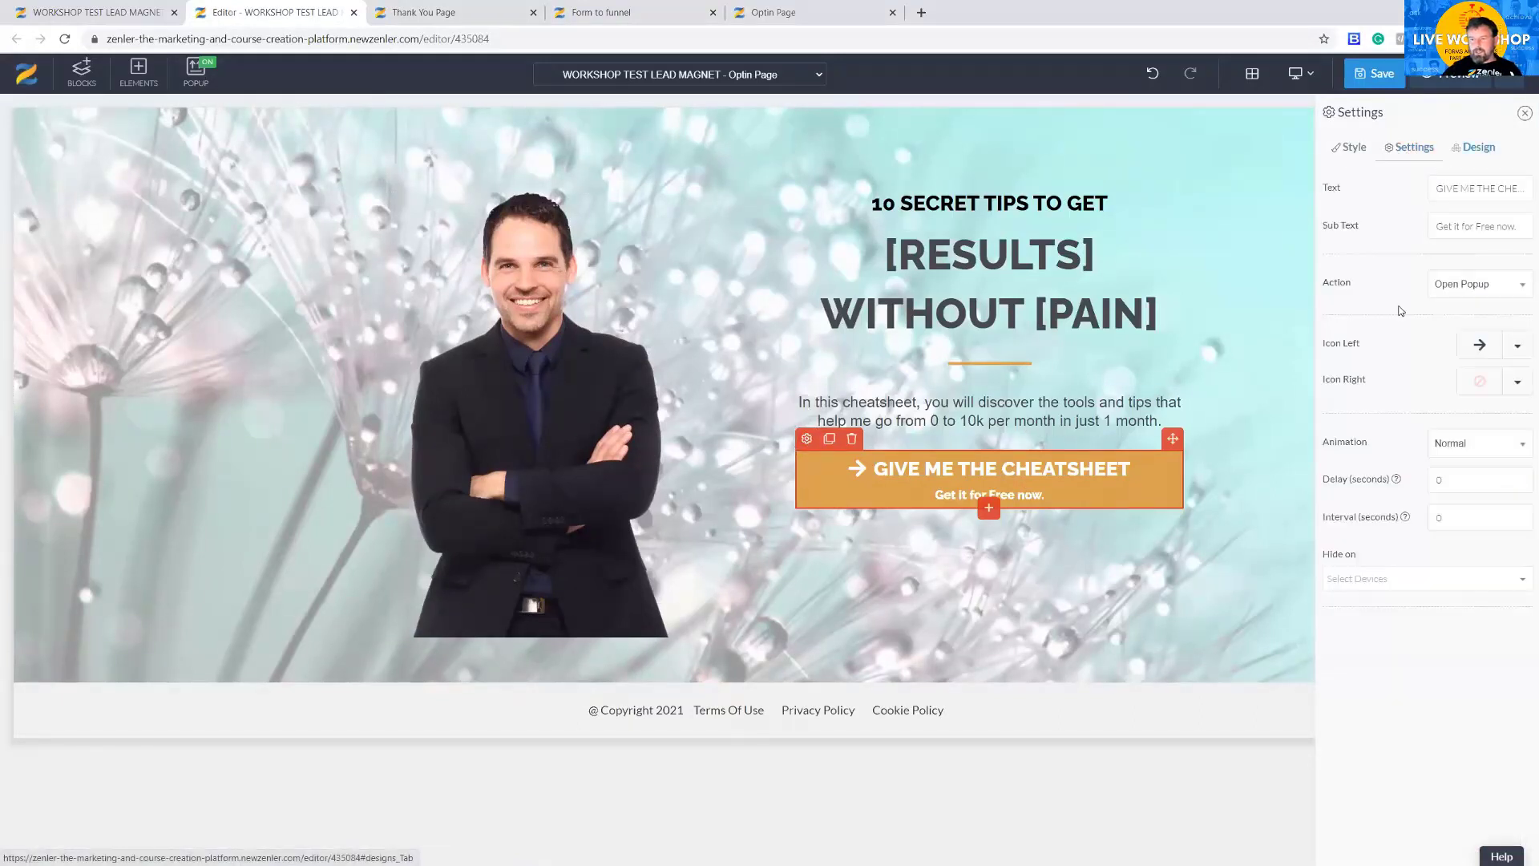
{"action": "left_click_drag", "start_coordinate": [1325, 286], "coordinate": [1351, 283]}
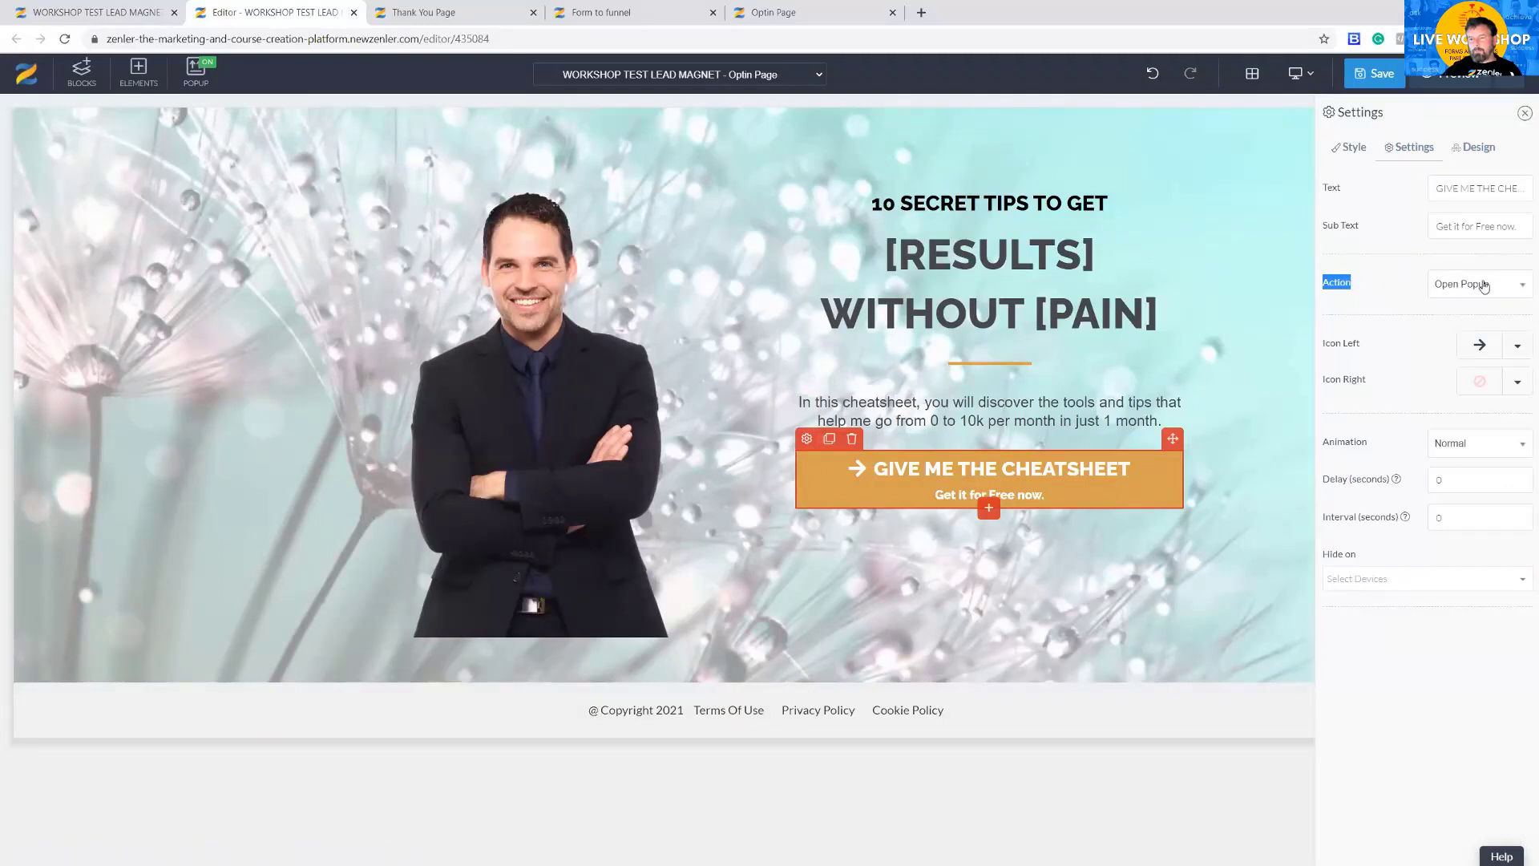
{"action": "left_click_drag", "start_coordinate": [1440, 229], "coordinate": [1518, 225]}
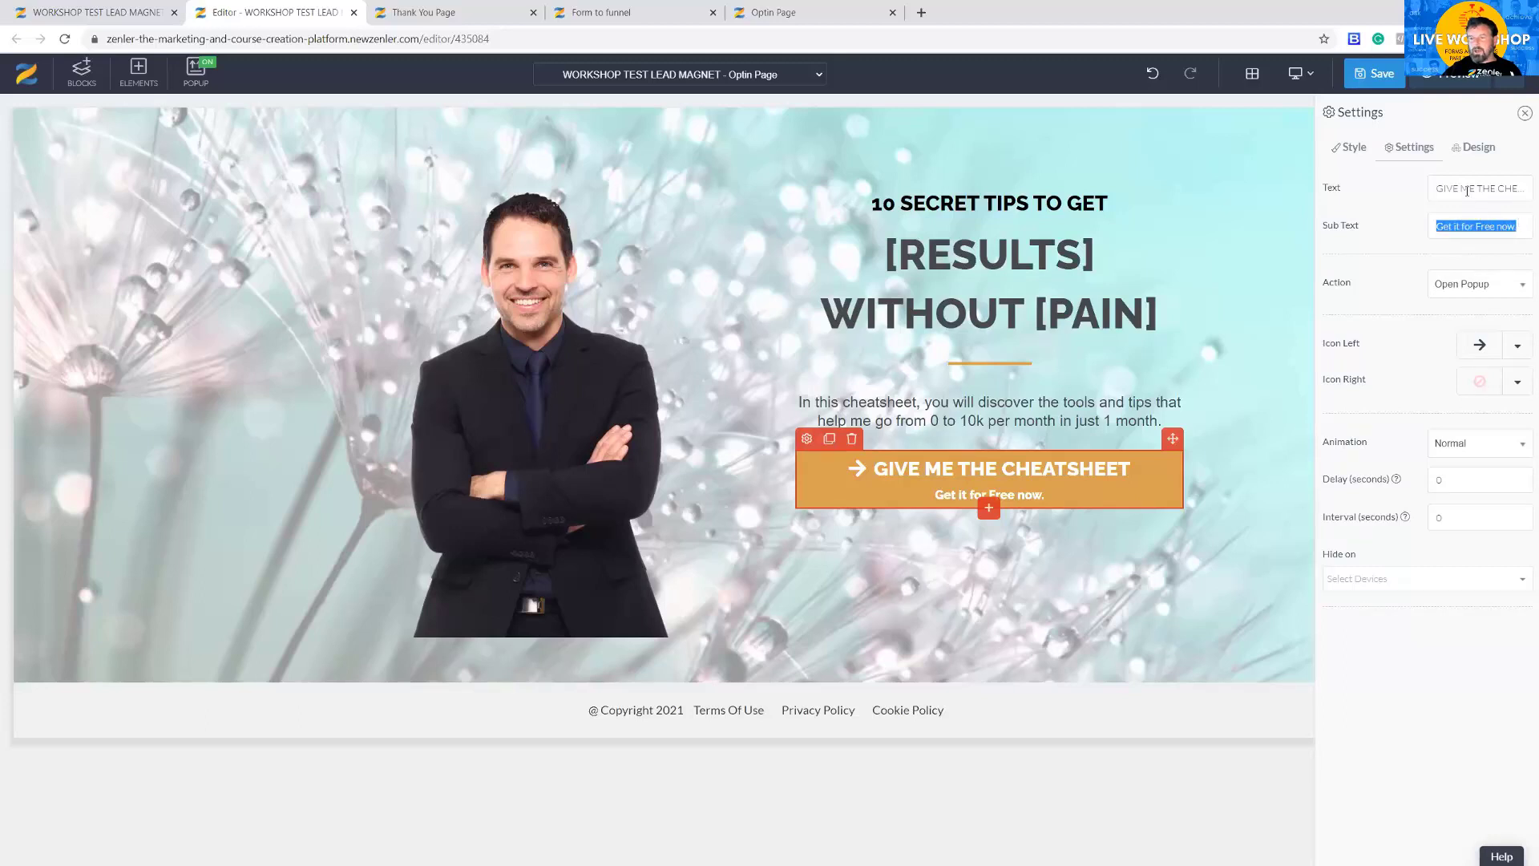
{"action": "left_click_drag", "start_coordinate": [1435, 187], "coordinate": [1523, 189]}
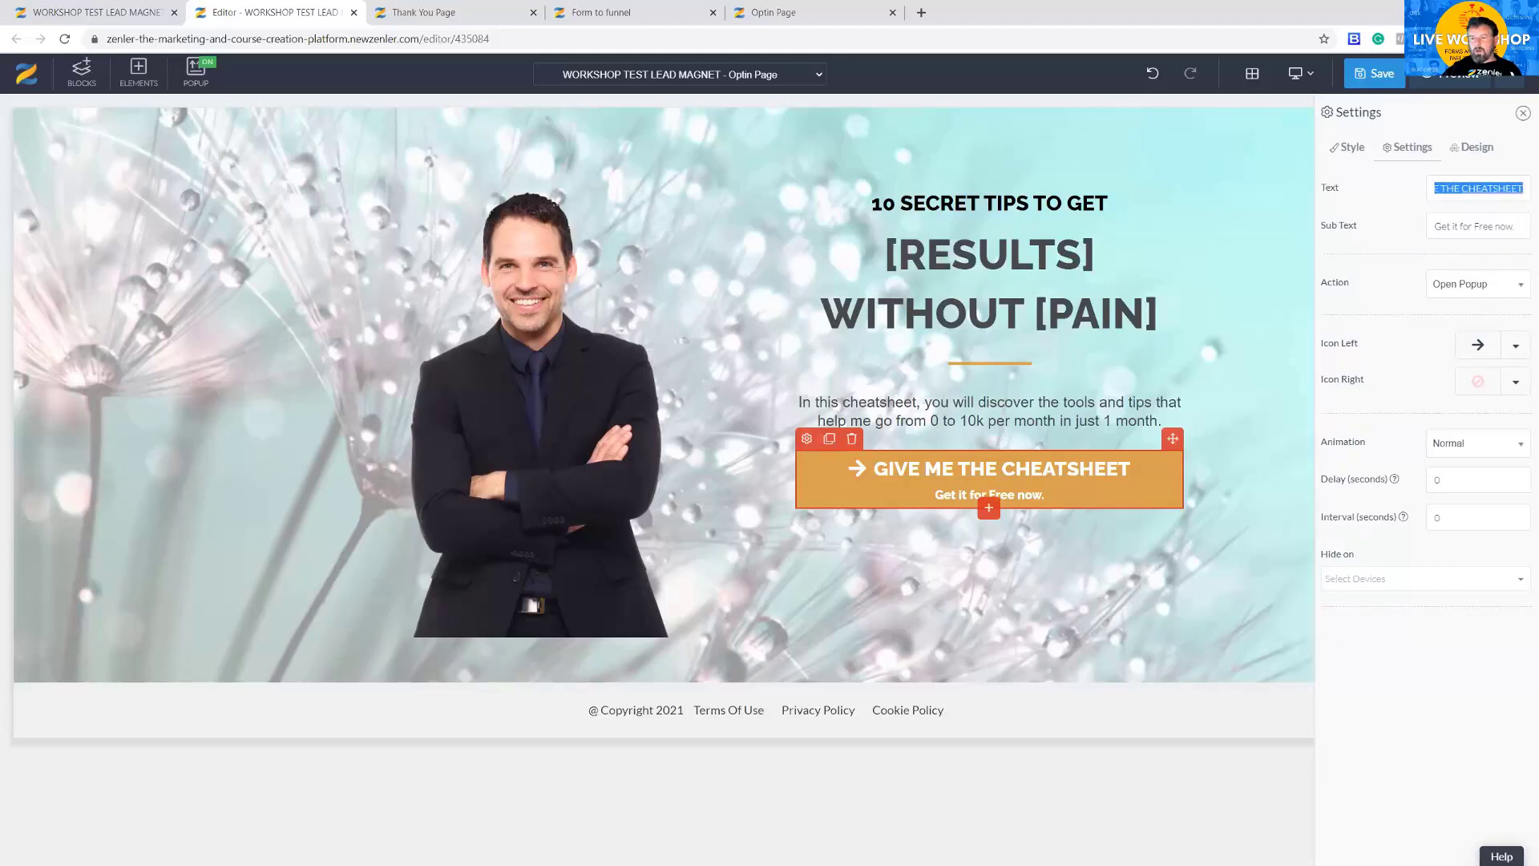
{"action": "triple_click", "coordinate": [1482, 224]}
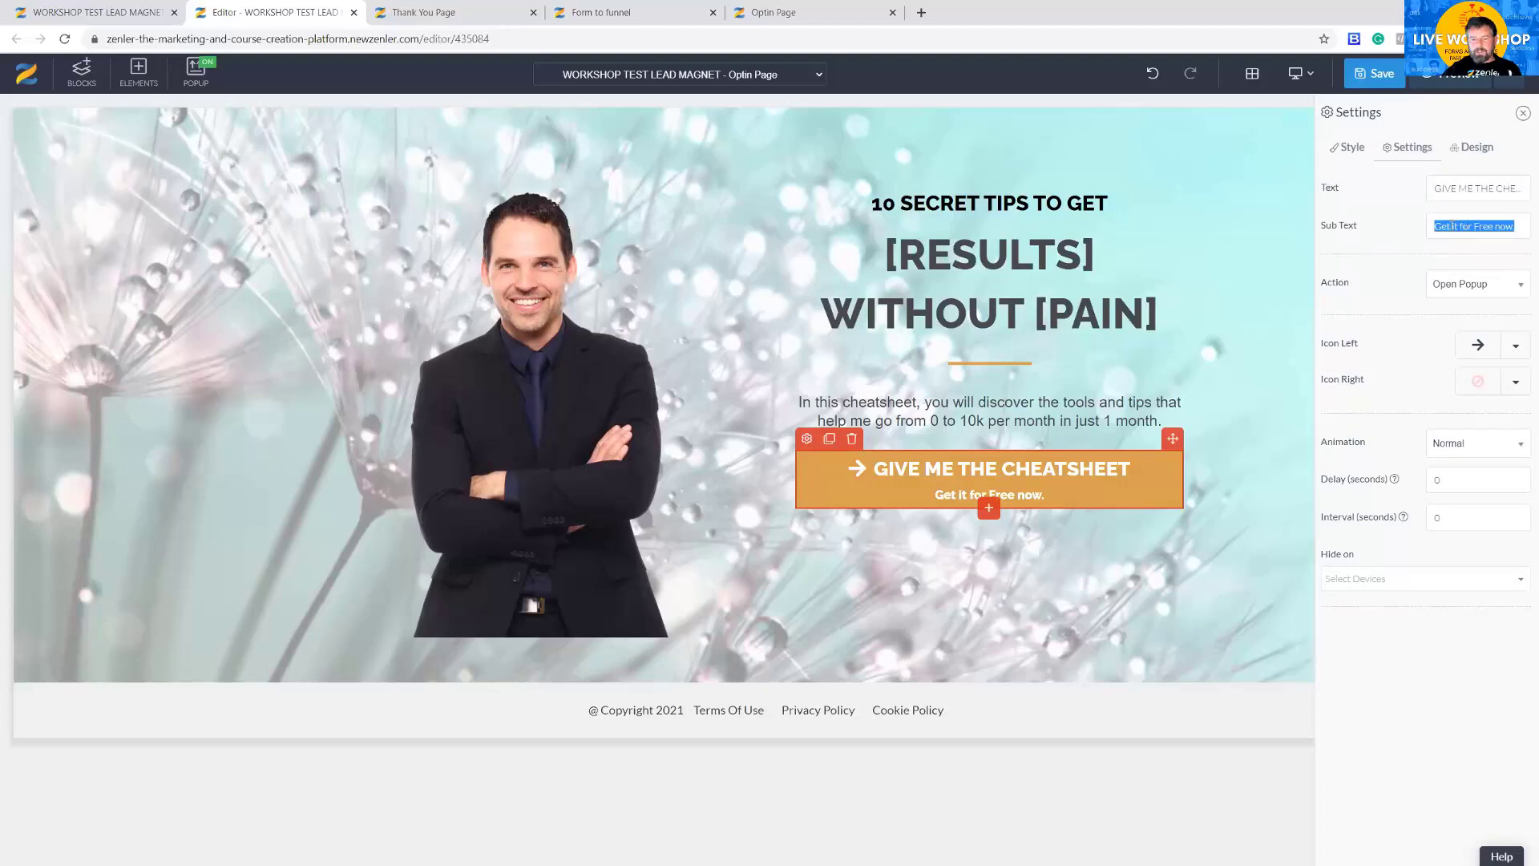
{"action": "key", "text": "BackSpace"}
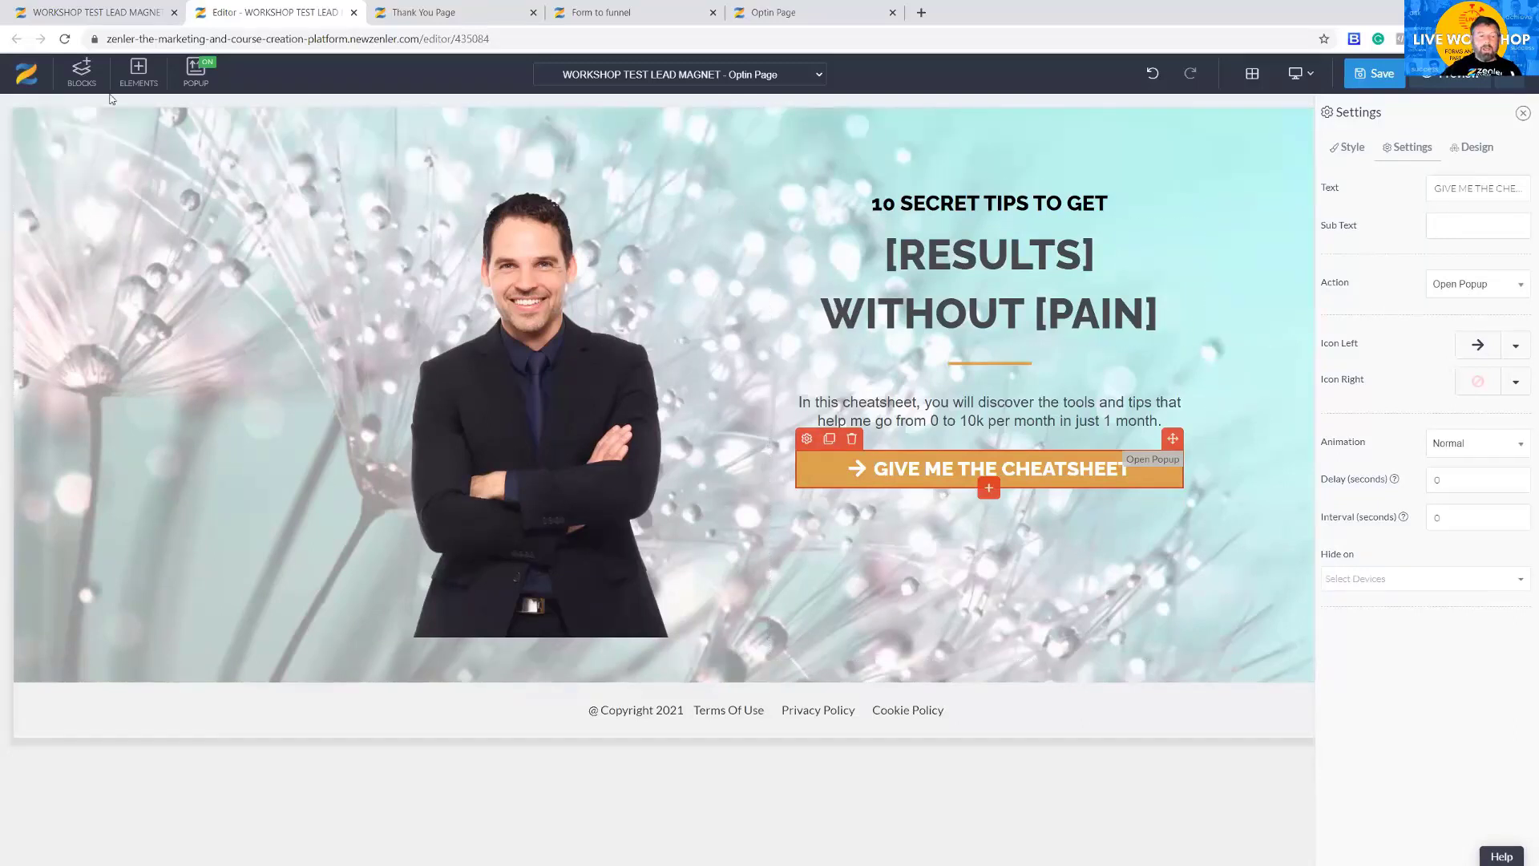
- Check the page's popup form and save the page, keeping "Optin Page" as the SEO title
{"action": "left_click", "coordinate": [197, 72]}
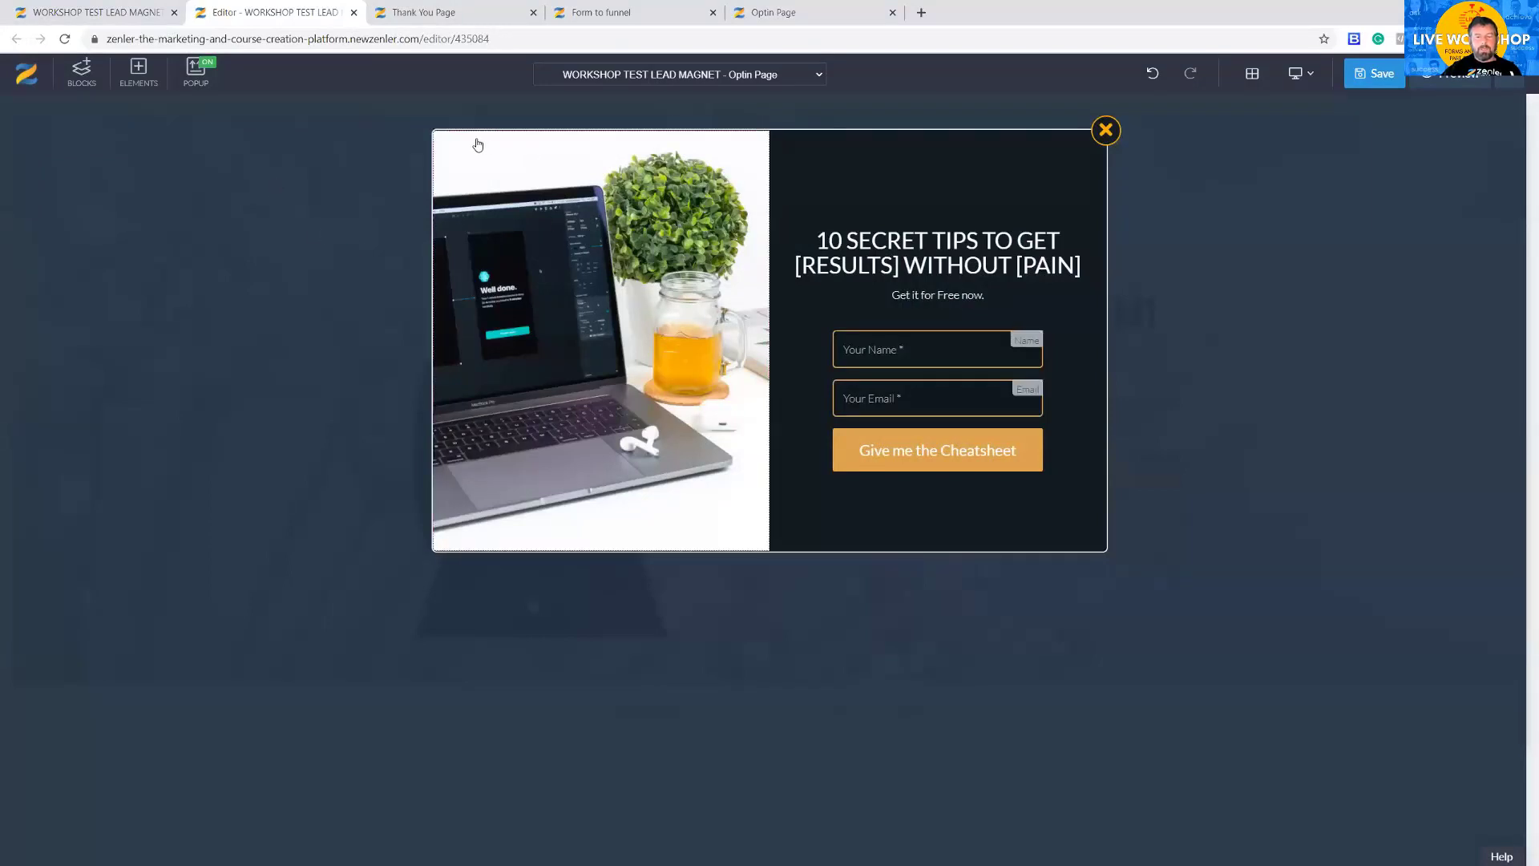
{"action": "left_click", "coordinate": [1105, 131]}
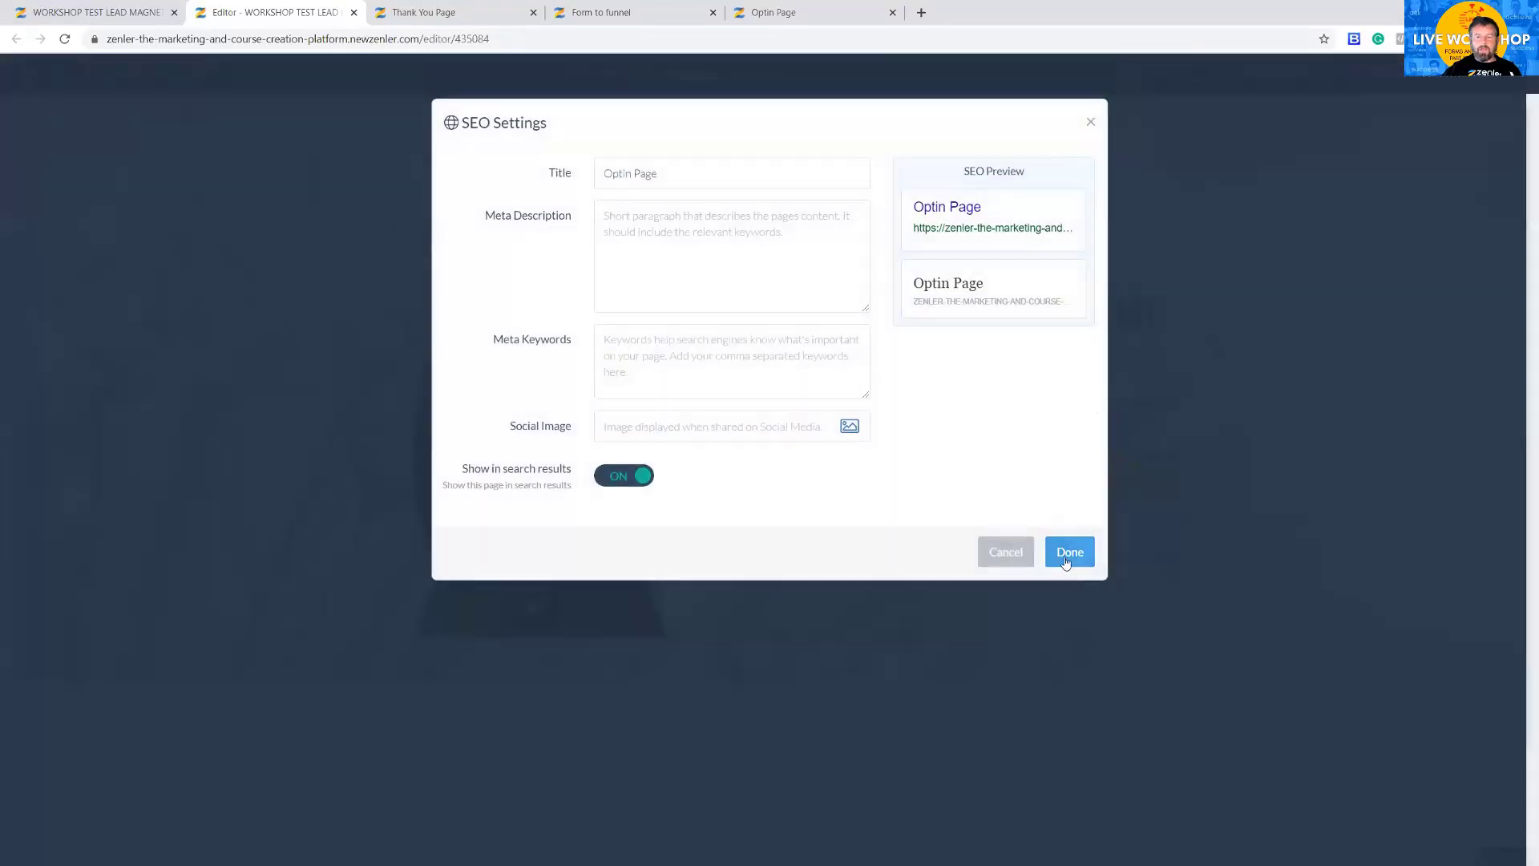
{"action": "triple_click", "coordinate": [669, 174]}
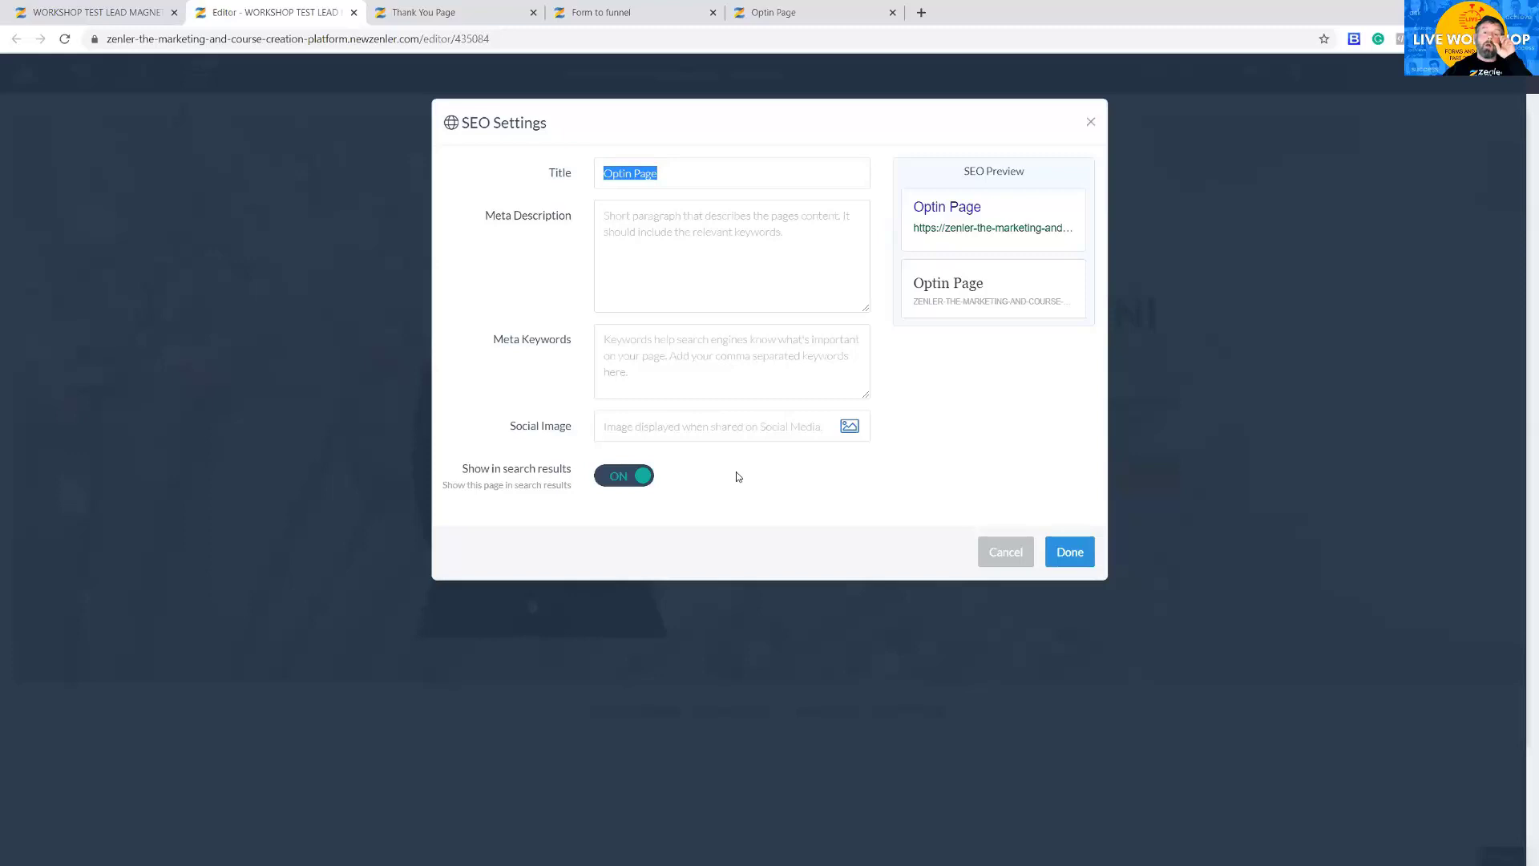
{"action": "left_click", "coordinate": [1069, 551]}
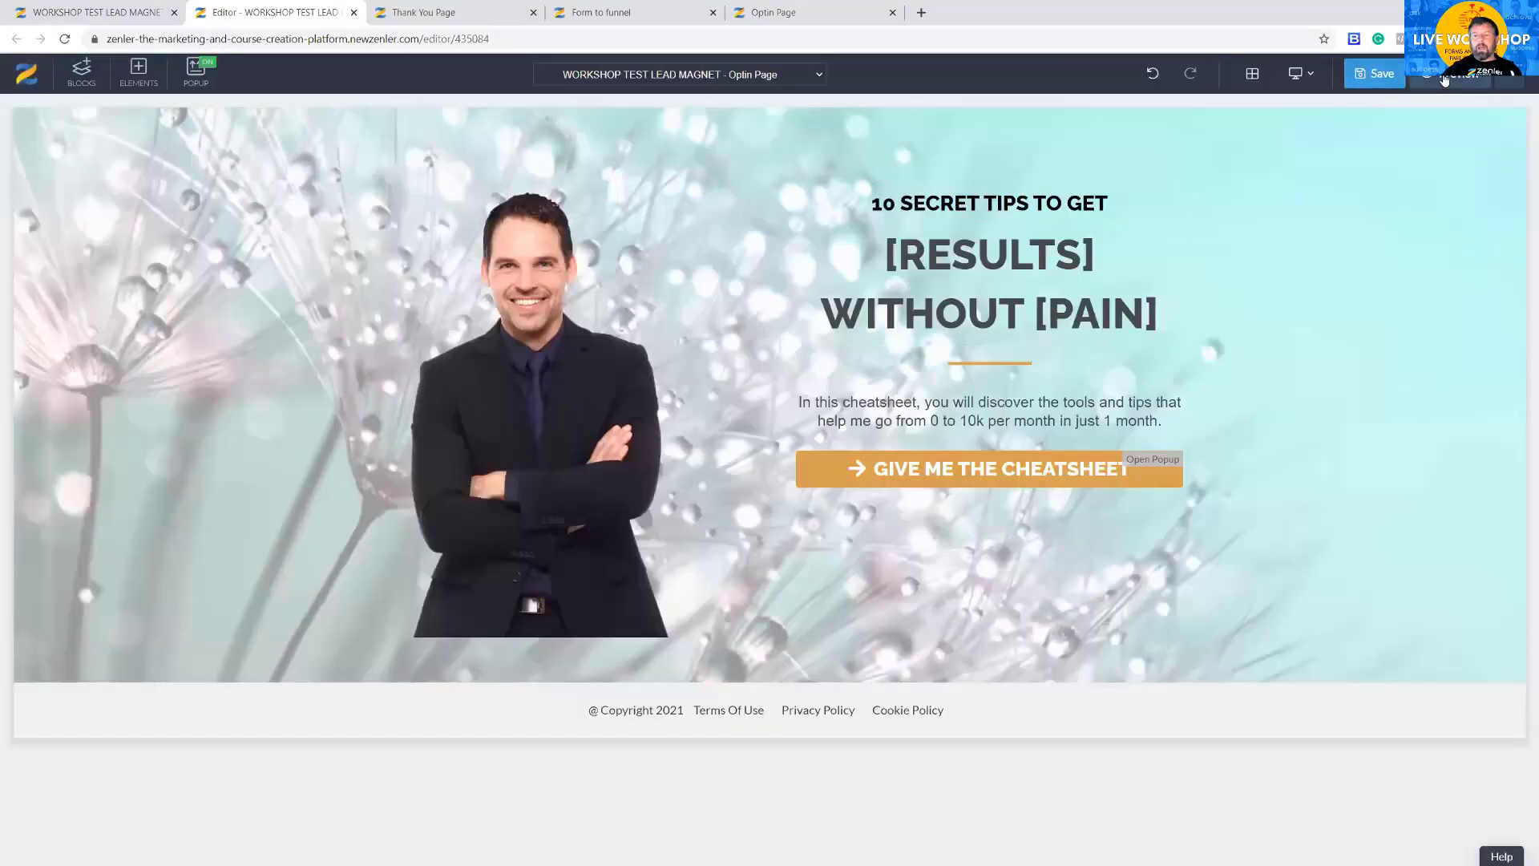
{"action": "left_click", "coordinate": [1374, 73]}
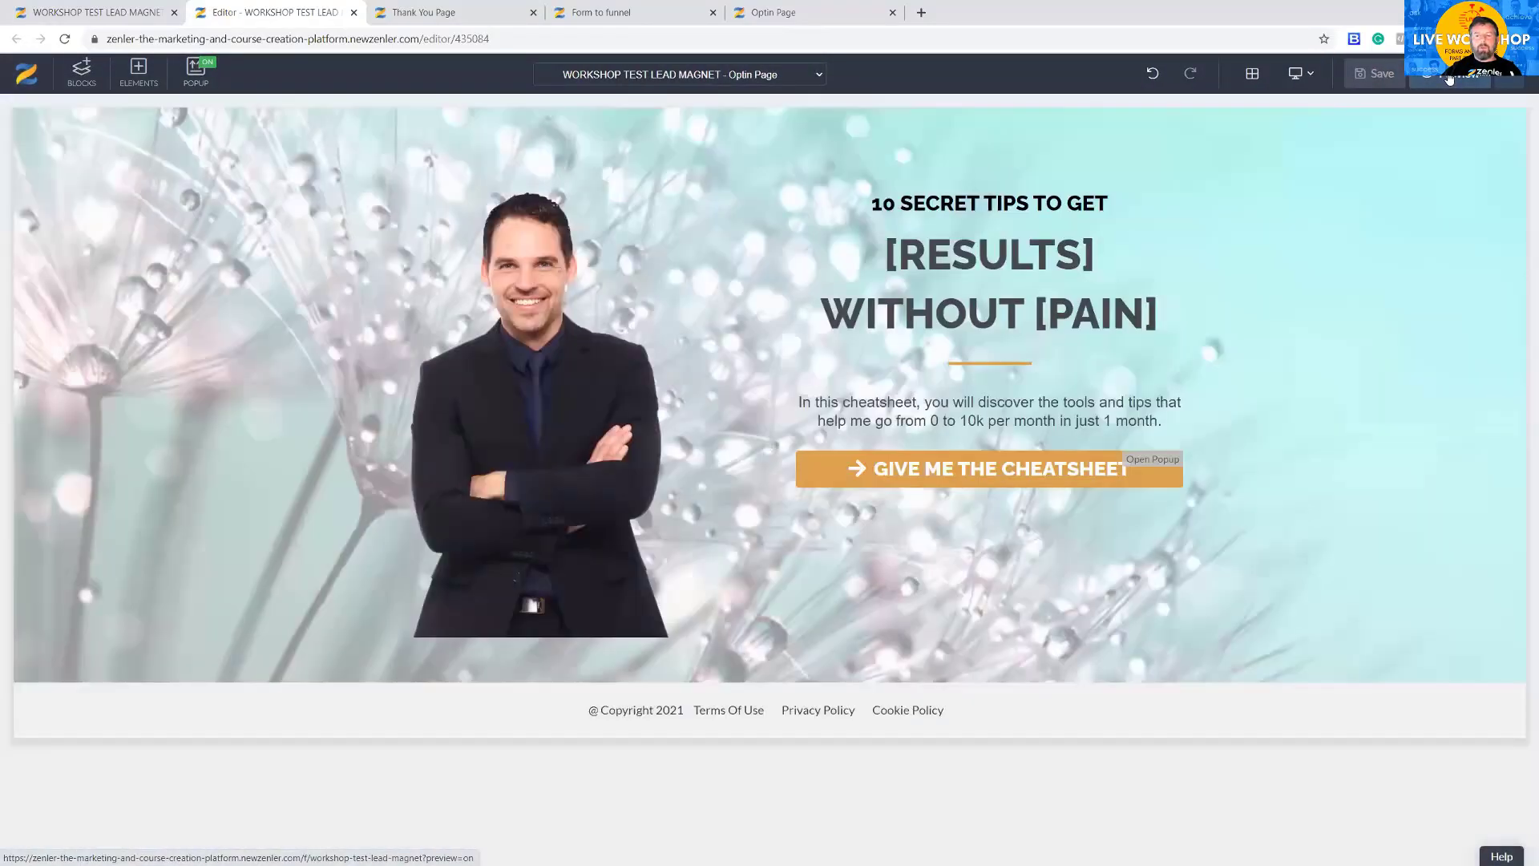
- Preview the optin page, test the popup opened by its "GIVE ME THE CHEATSHEET" button, and revisit the funnel steps
{"action": "left_click", "coordinate": [1446, 80]}
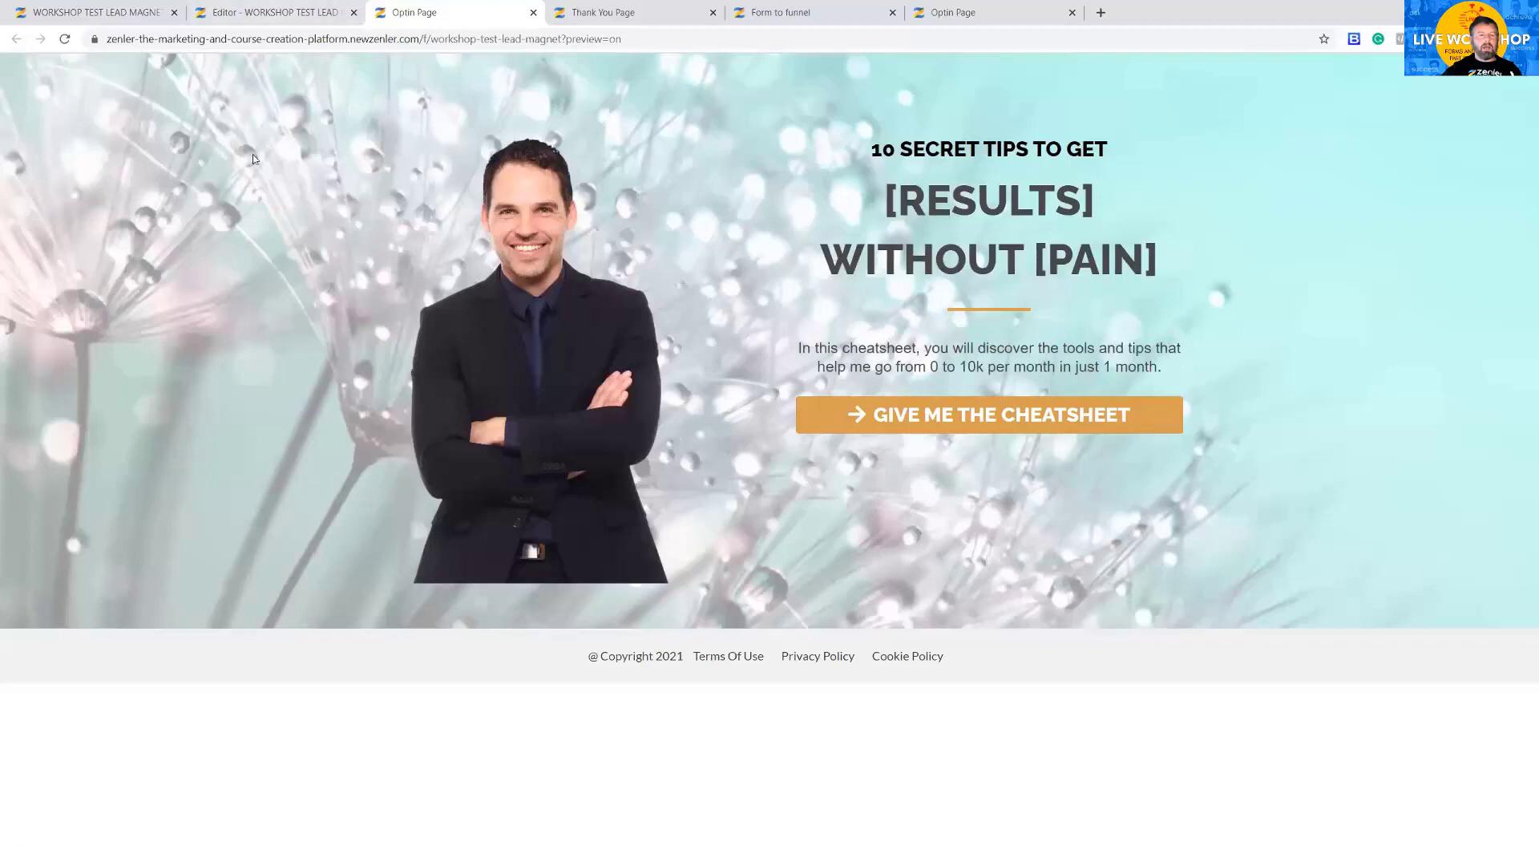
{"action": "left_click", "coordinate": [940, 420]}
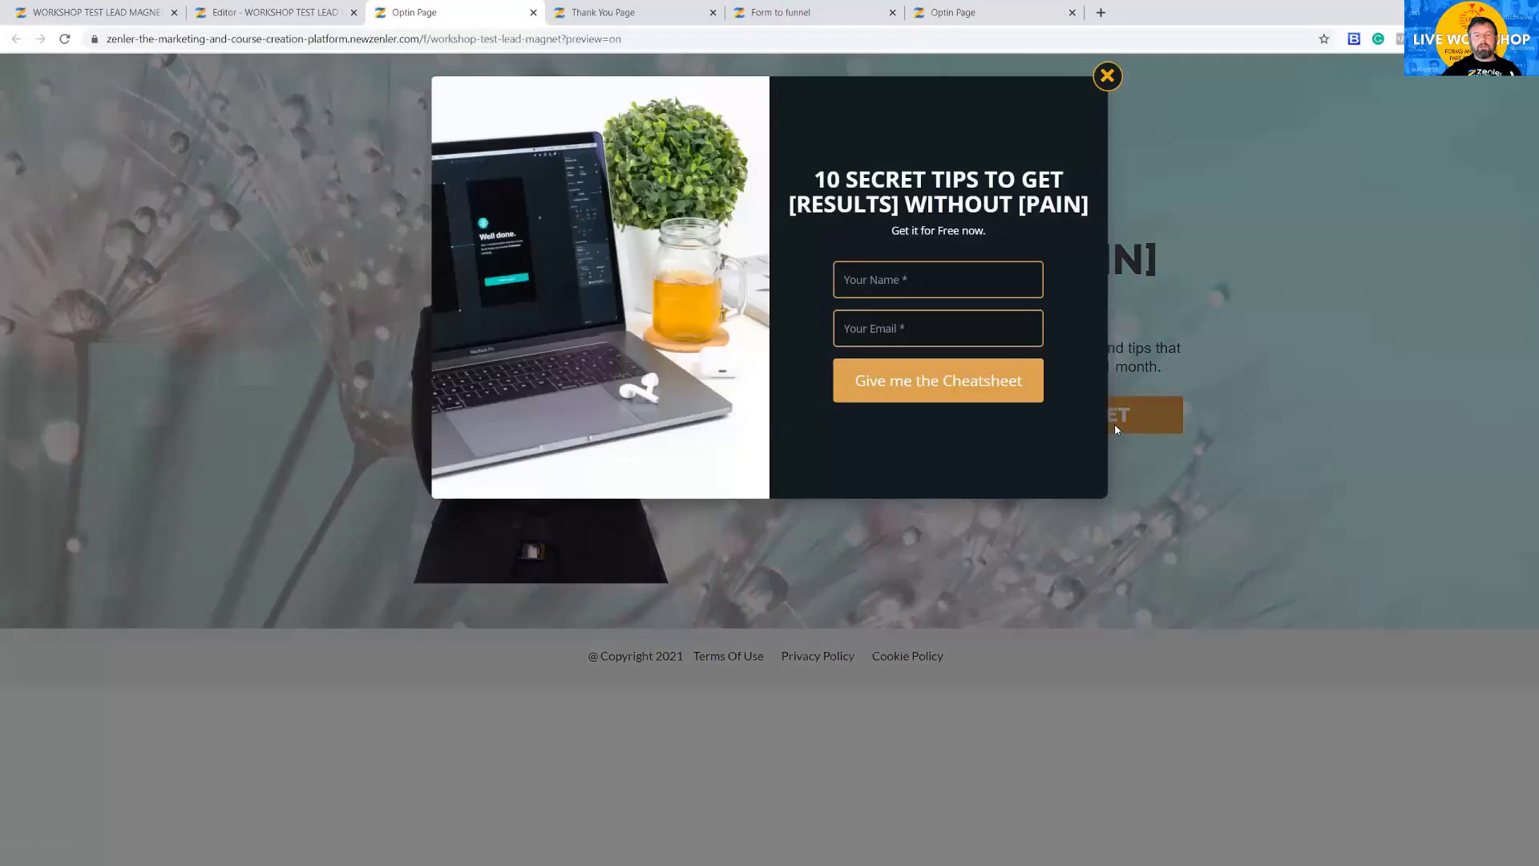
{"action": "left_click", "coordinate": [1107, 76]}
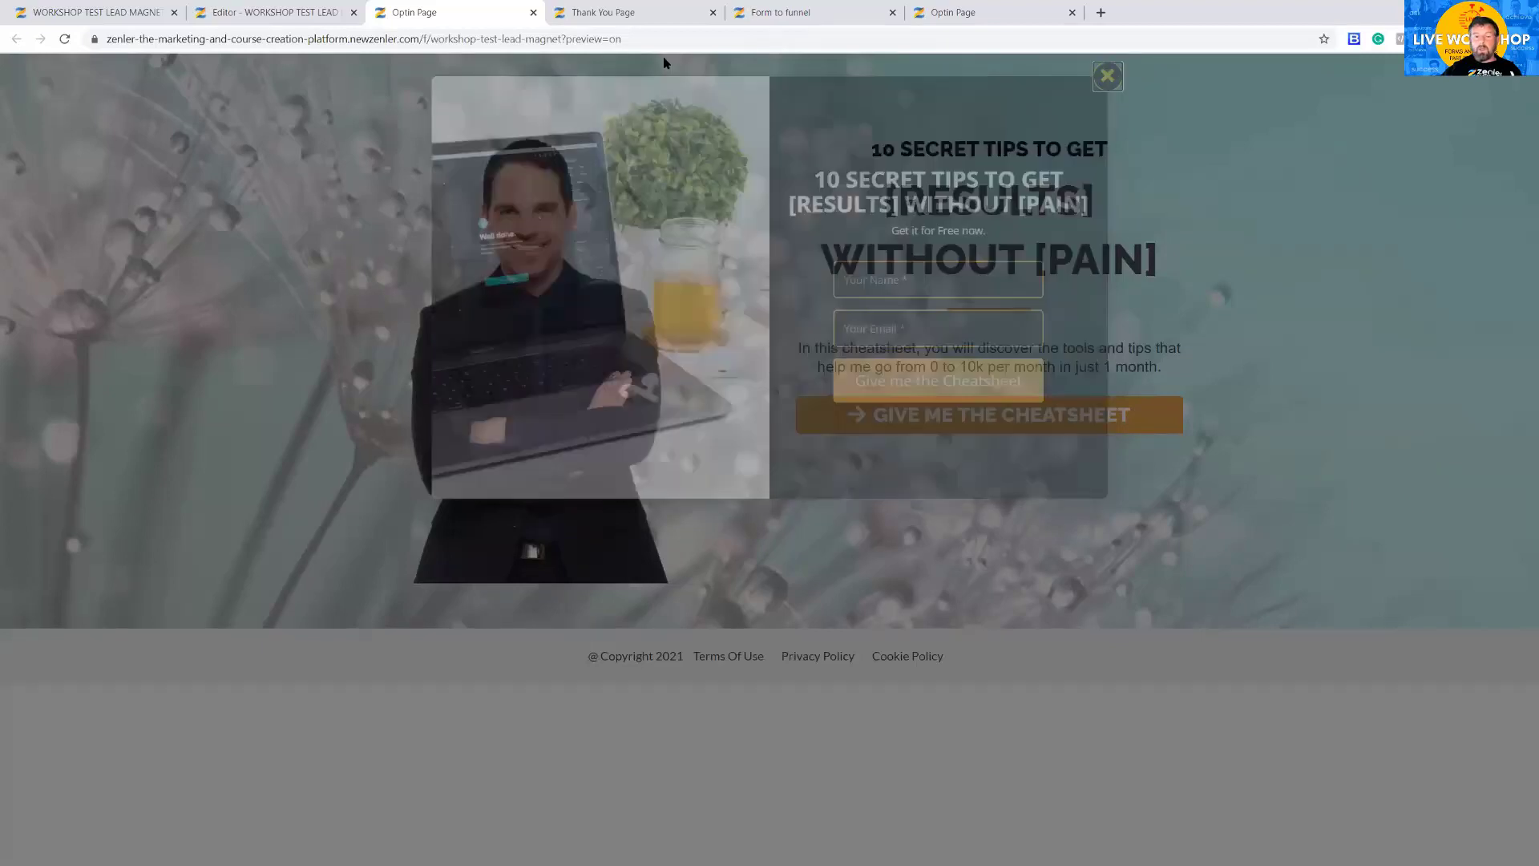
{"action": "left_click", "coordinate": [255, 16]}
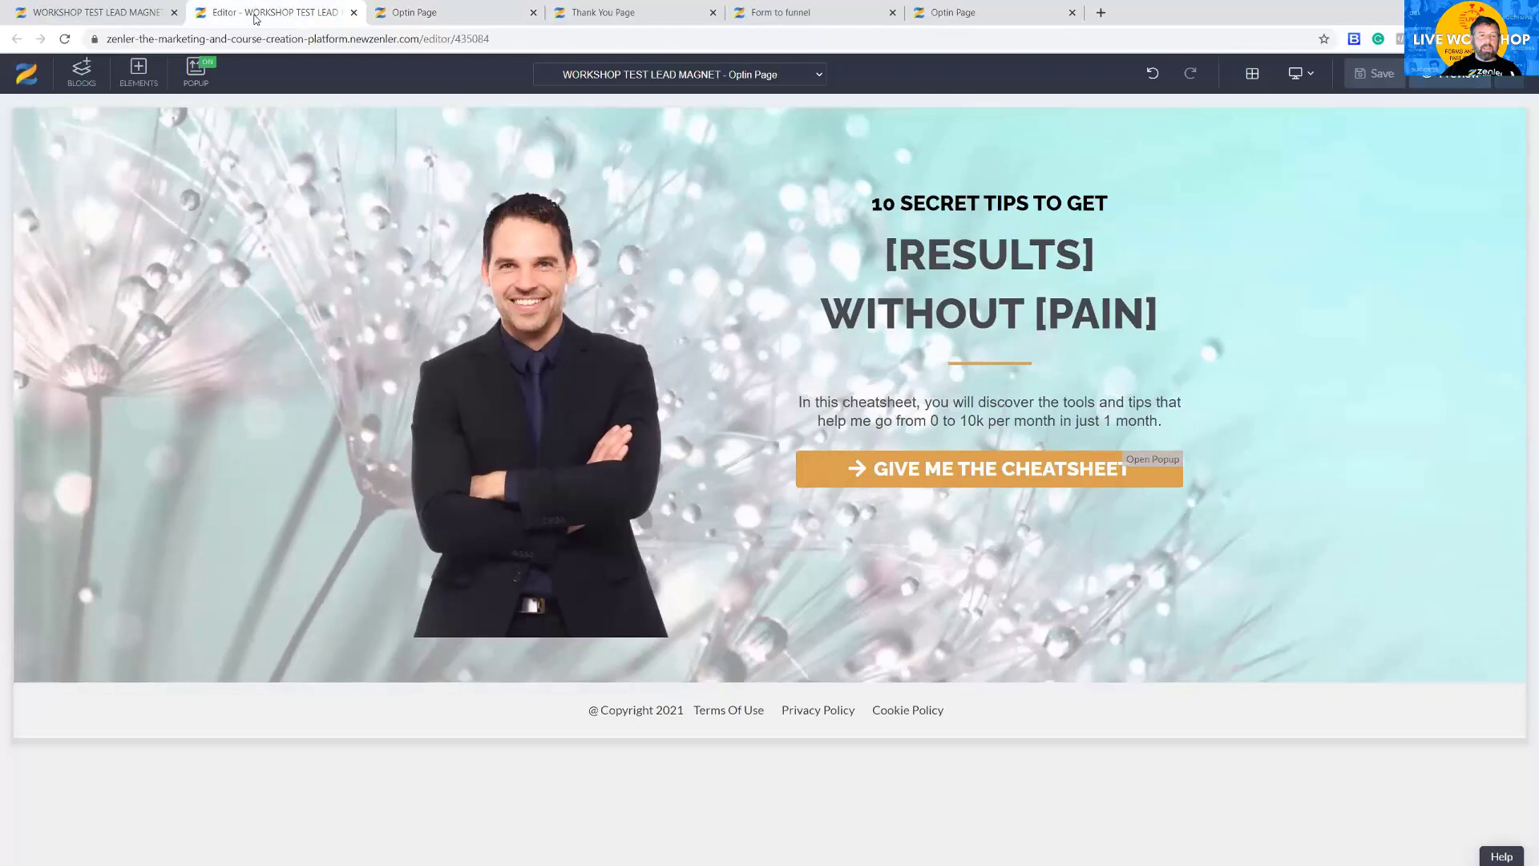
{"action": "left_click", "coordinate": [116, 14]}
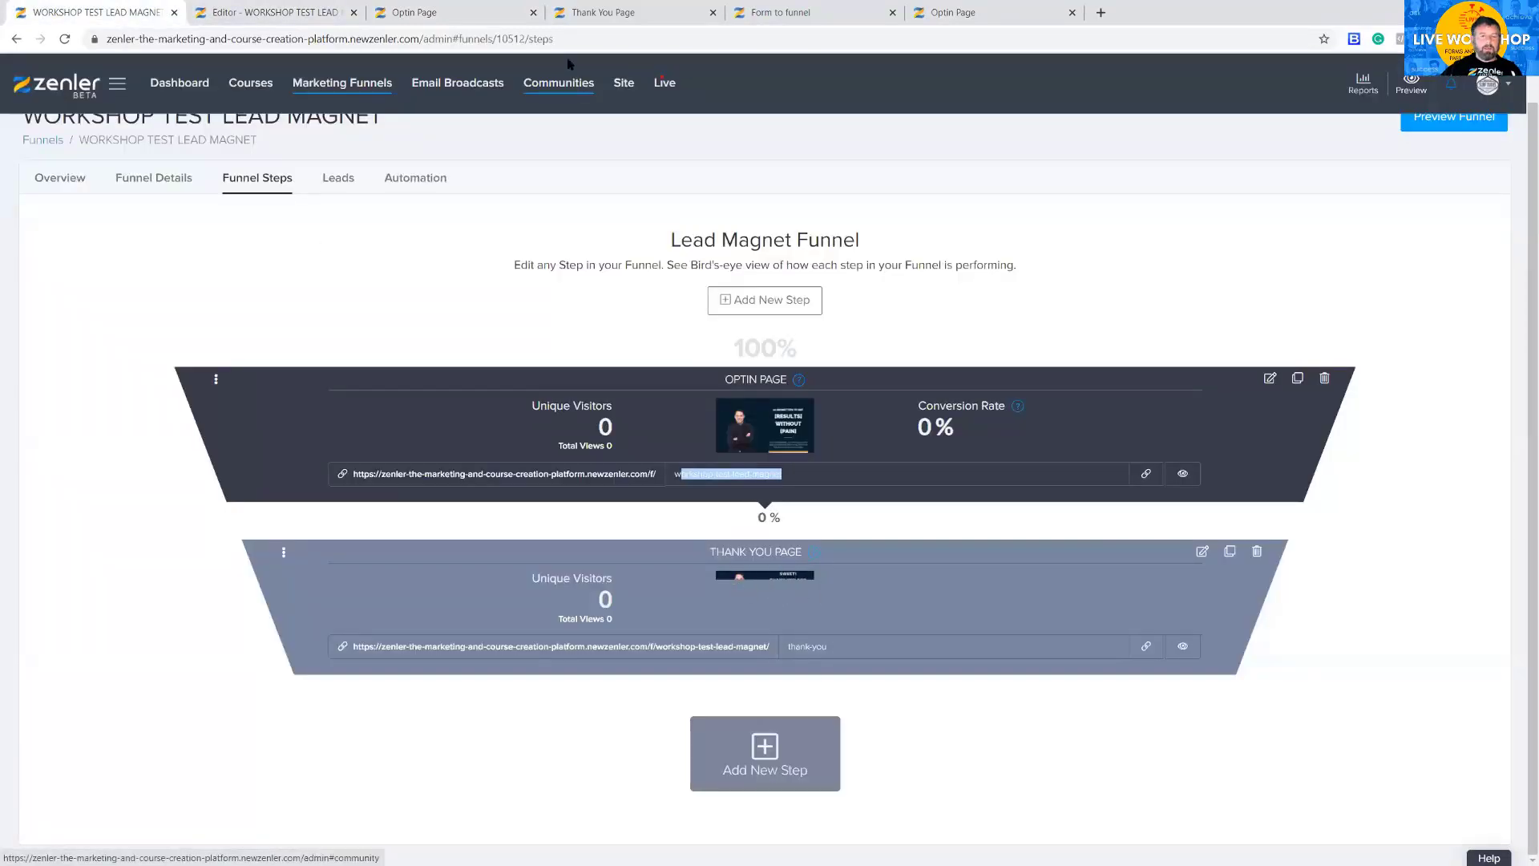
{"action": "left_click", "coordinate": [435, 16]}
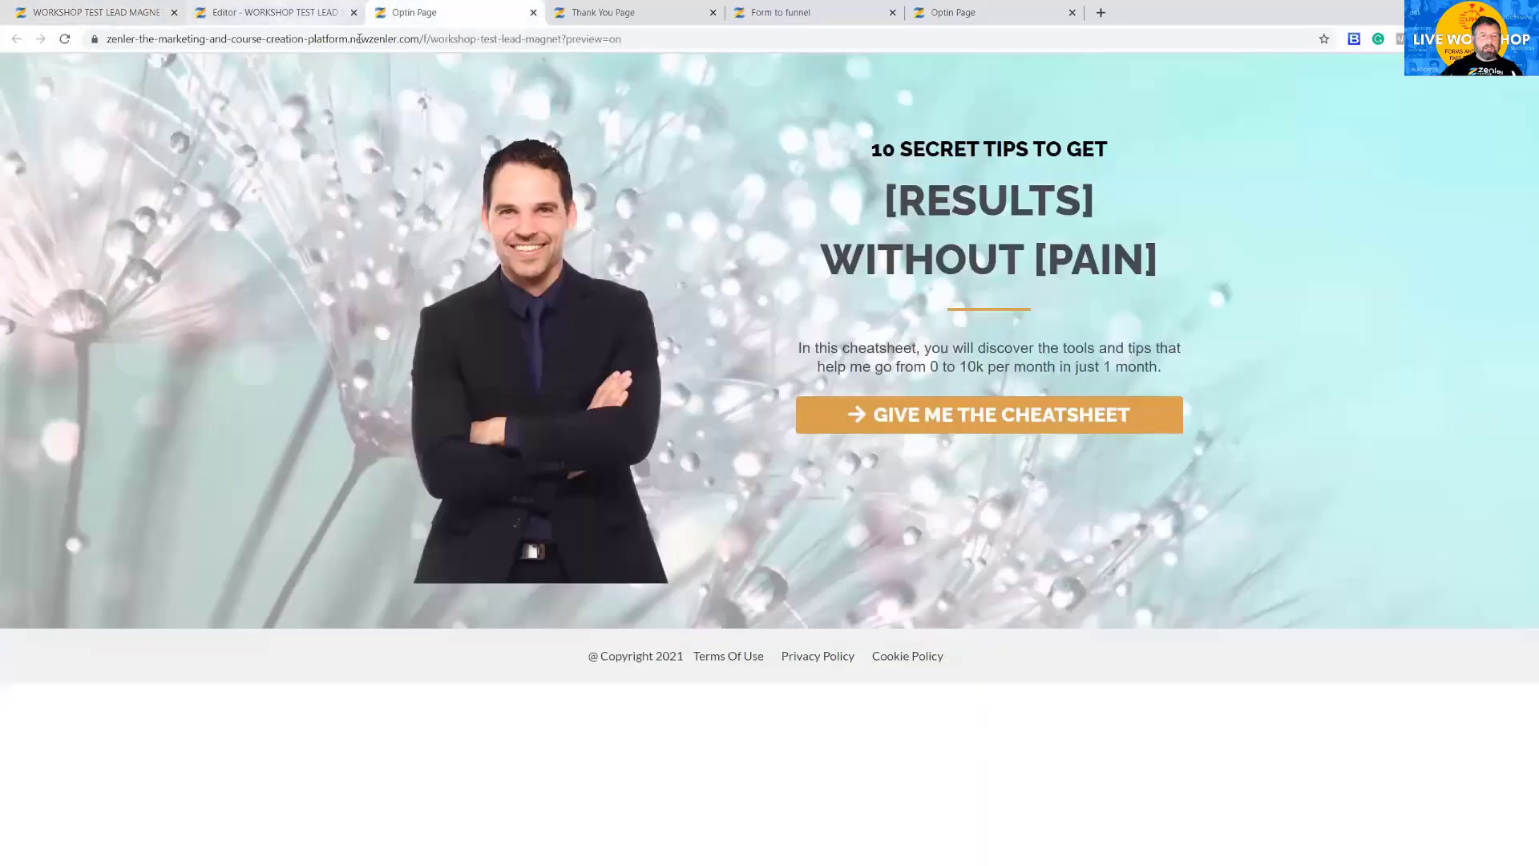
{"action": "left_click", "coordinate": [936, 416]}
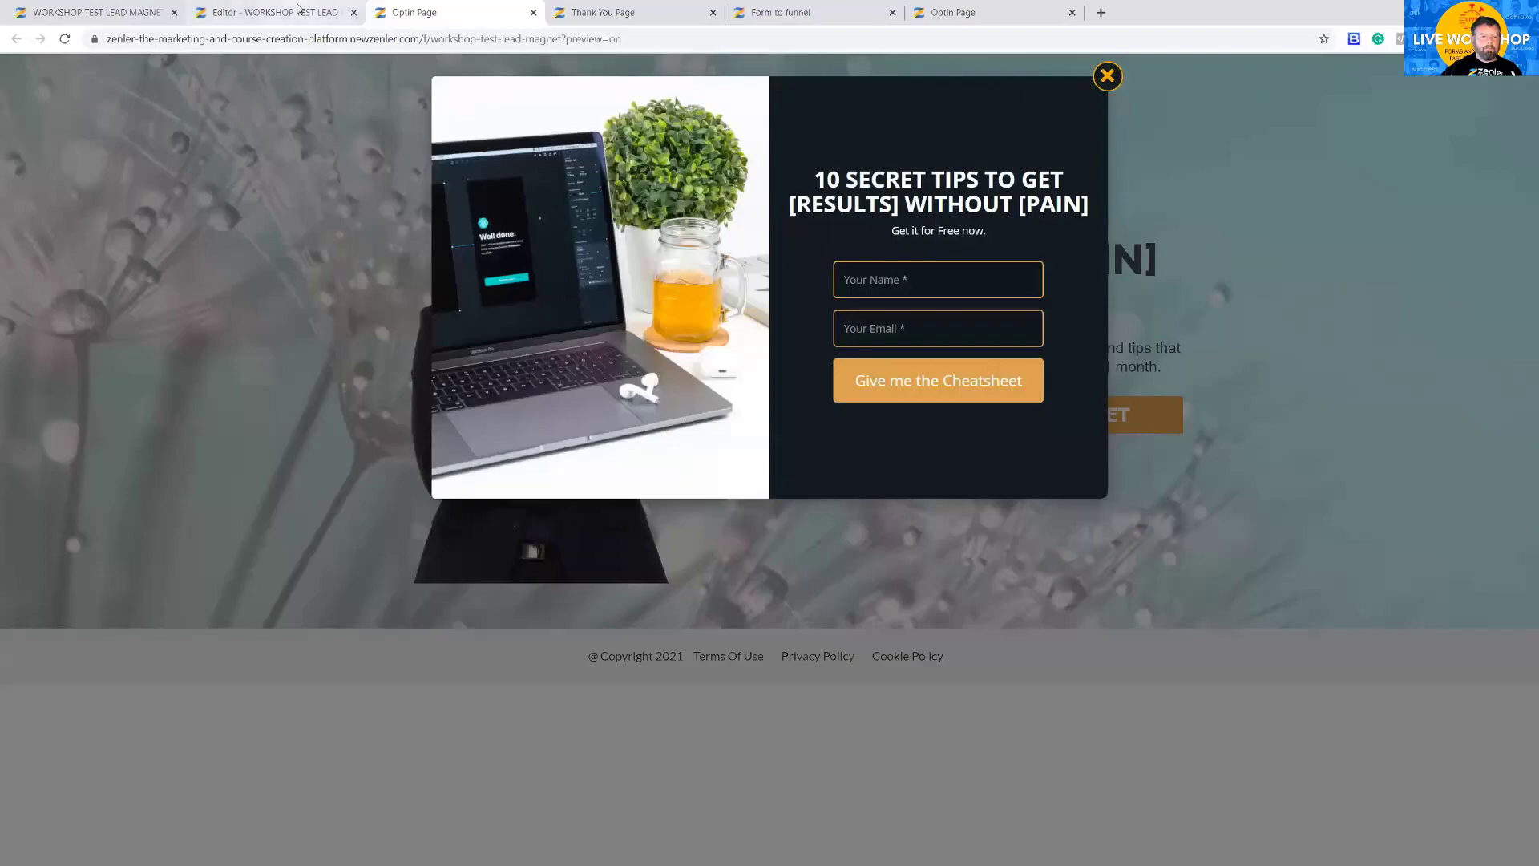
- Open the optin page's popup in the editor and review the settings and style options of its laptop image
{"action": "left_click", "coordinate": [273, 12]}
{"action": "left_click", "coordinate": [908, 468]}
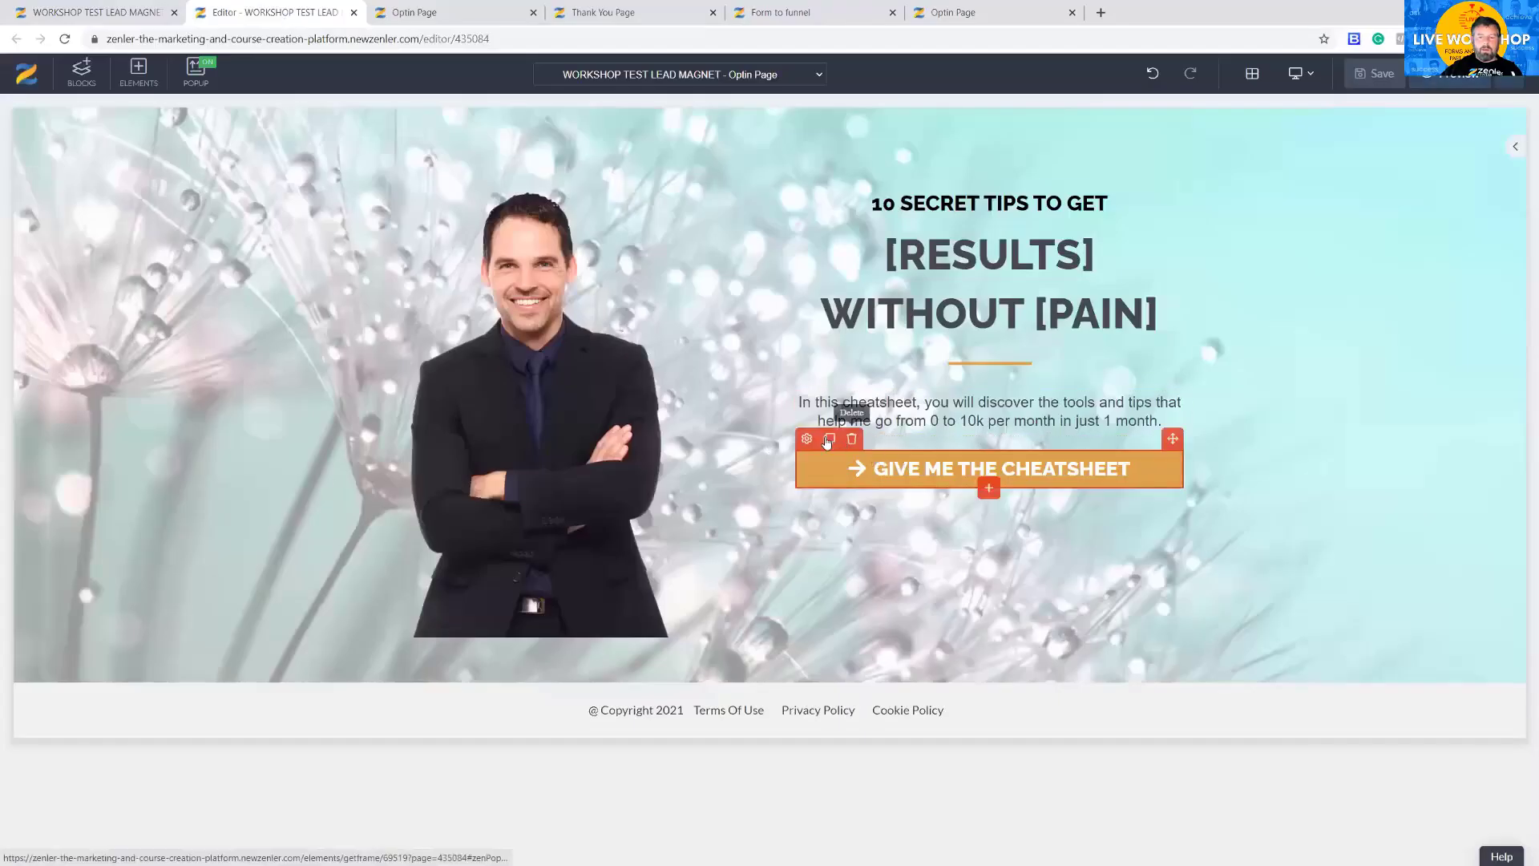
{"action": "left_click", "coordinate": [198, 69]}
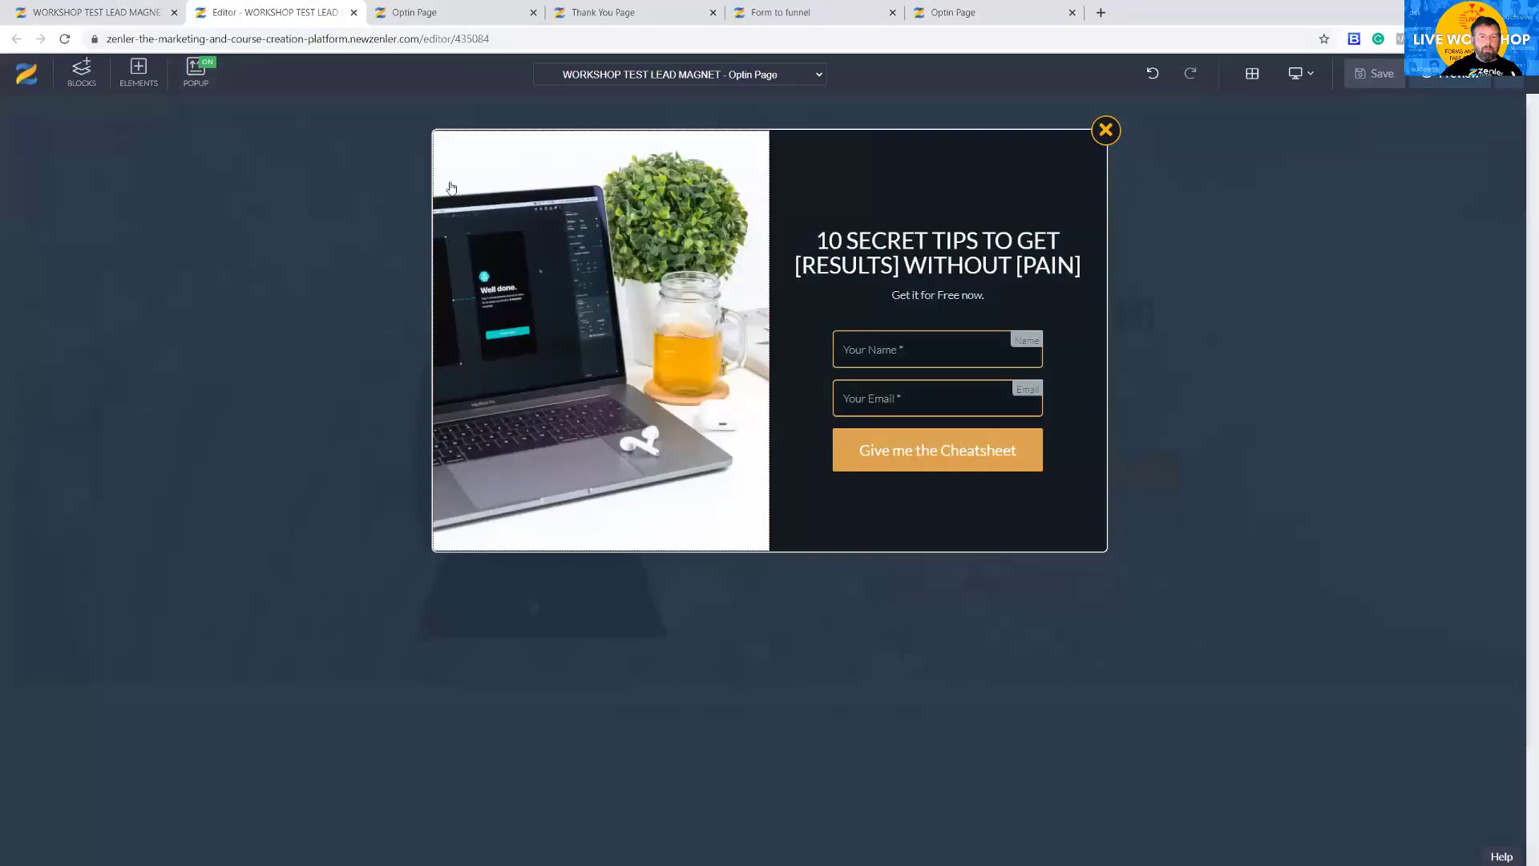
{"action": "left_click", "coordinate": [443, 119]}
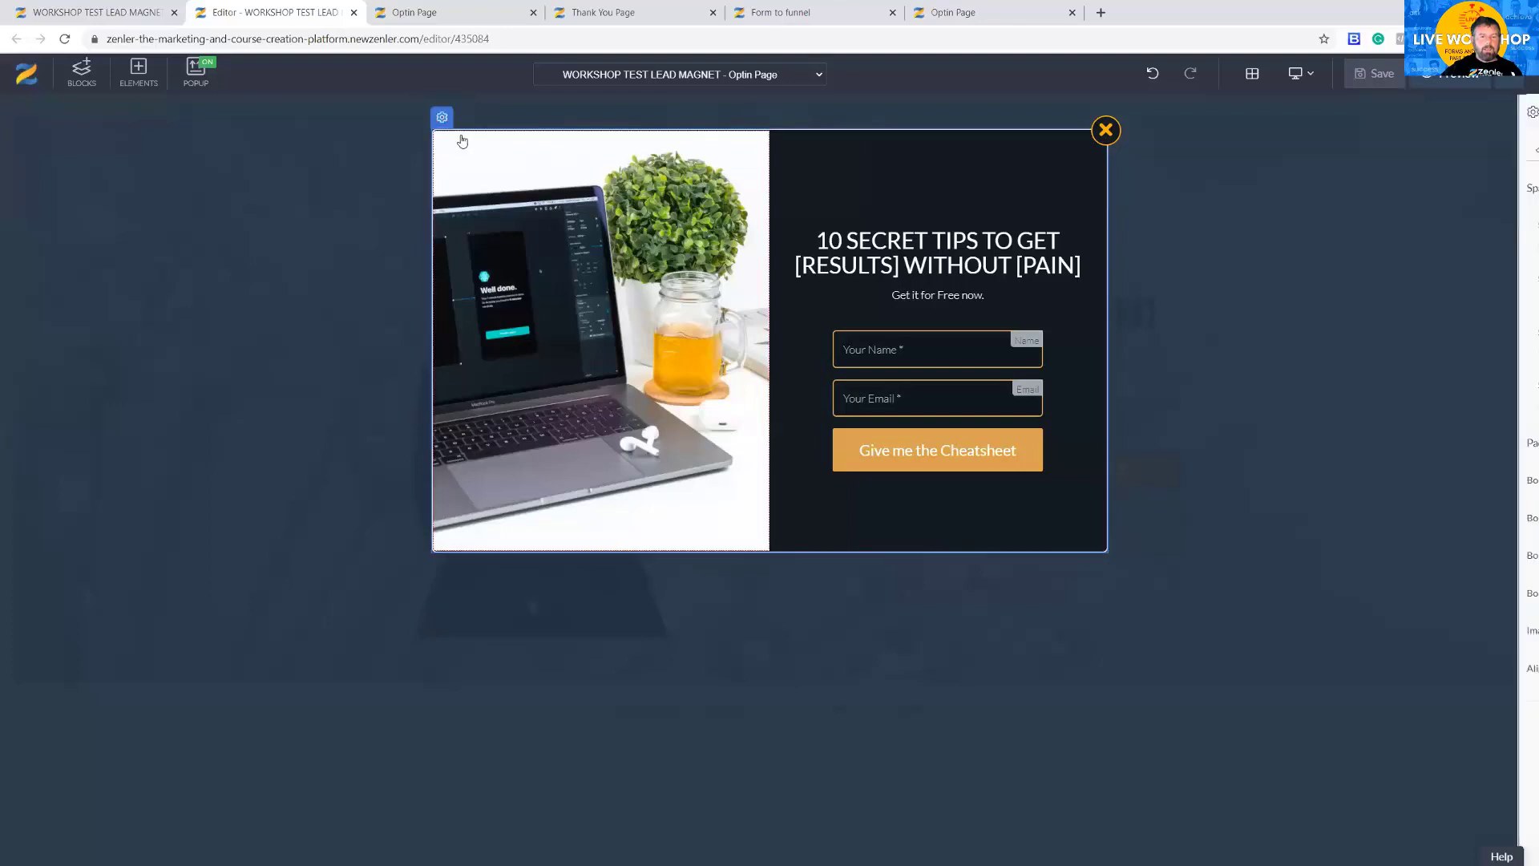
{"action": "left_click", "coordinate": [1396, 148]}
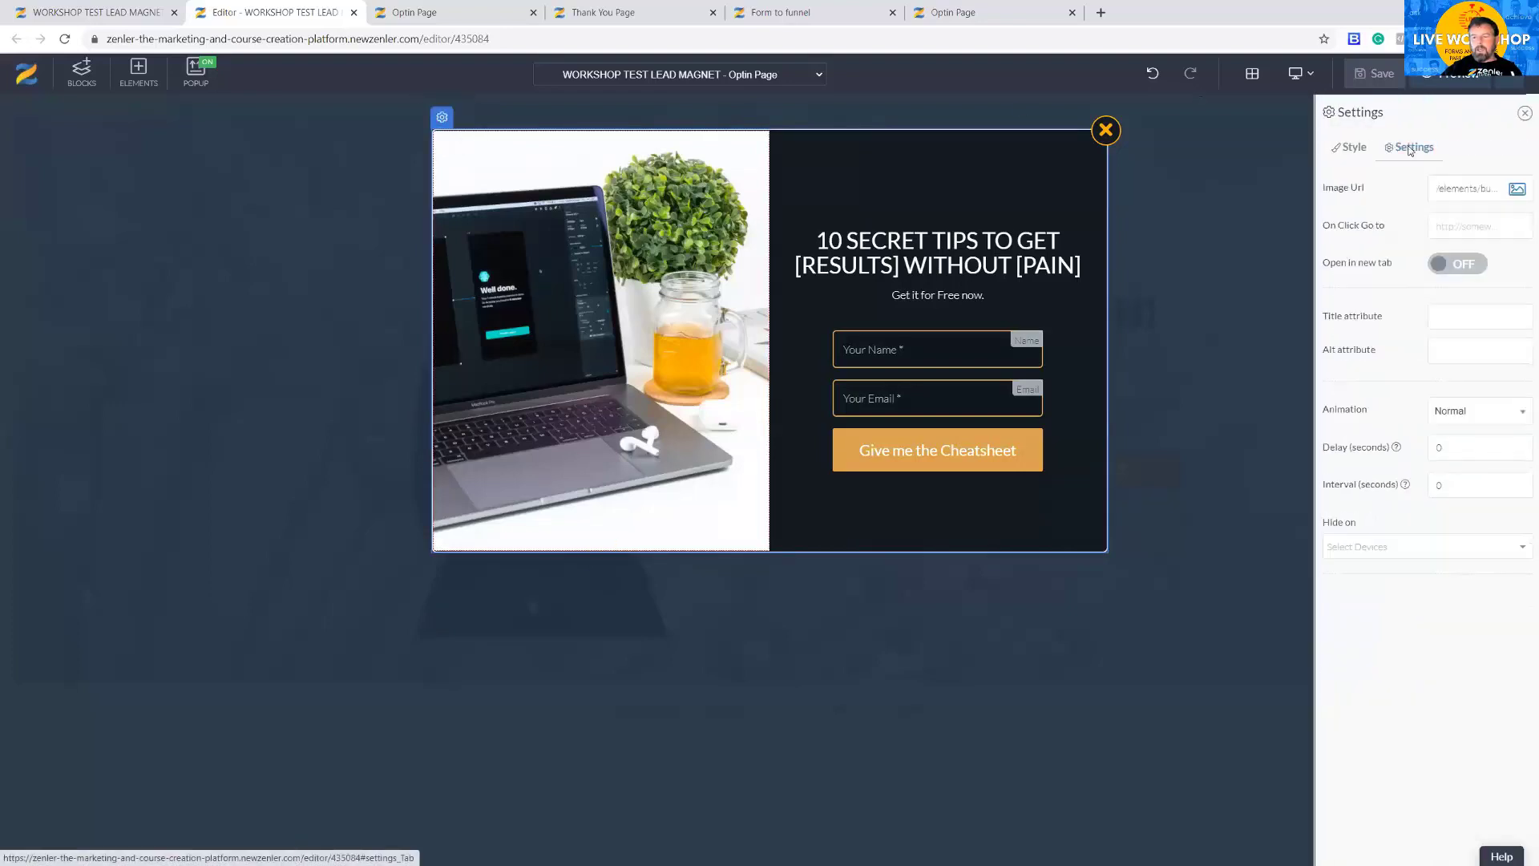
{"action": "left_click", "coordinate": [1354, 150]}
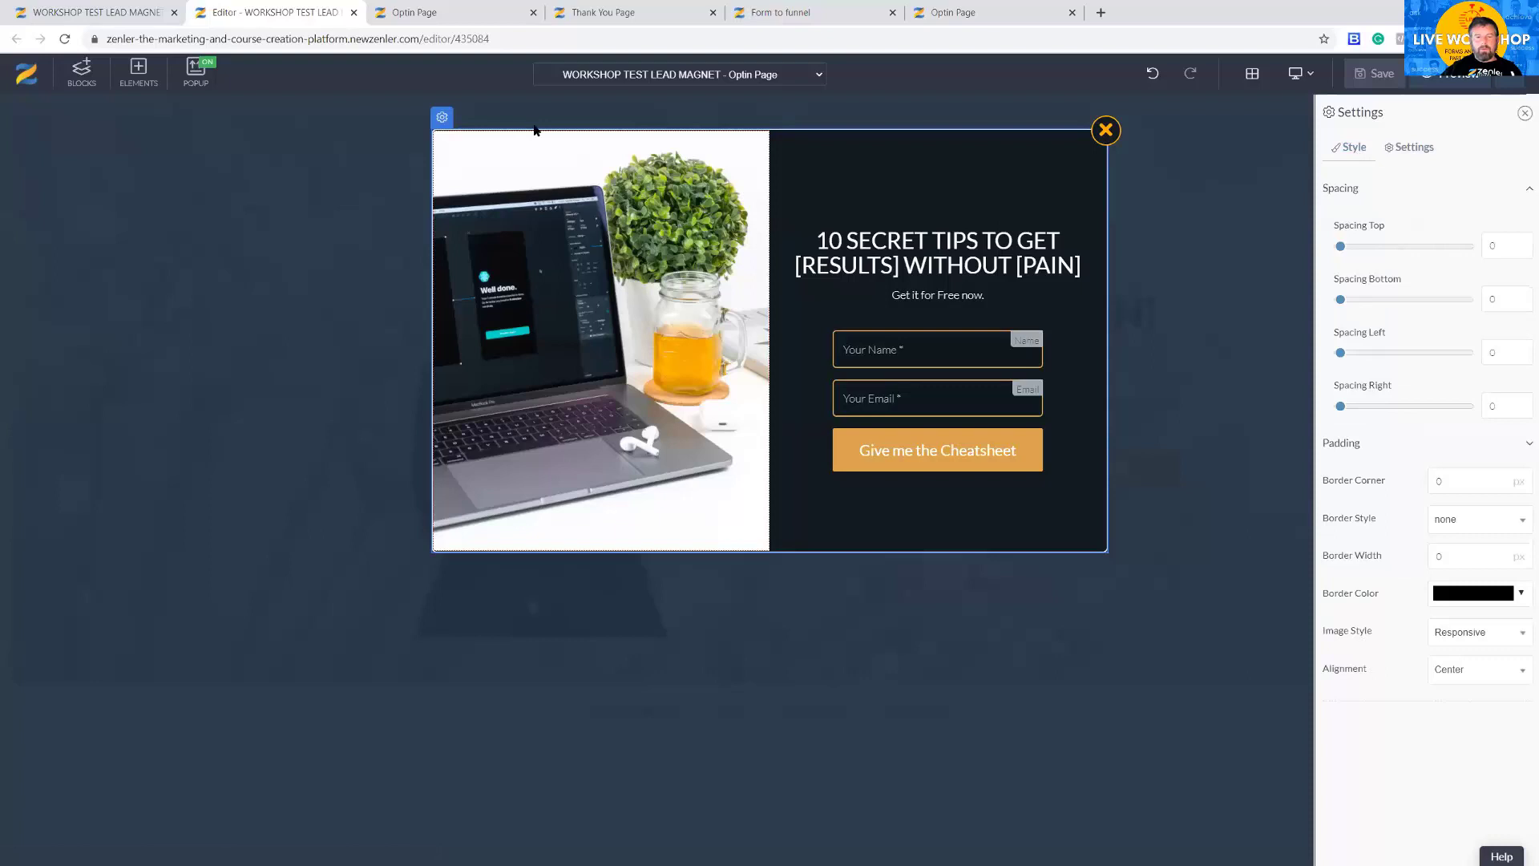
- Browse the popup designs and apply the dark blue "Sign up for our newsletter!" design with the laptop image above the form
{"action": "left_click", "coordinate": [441, 117]}
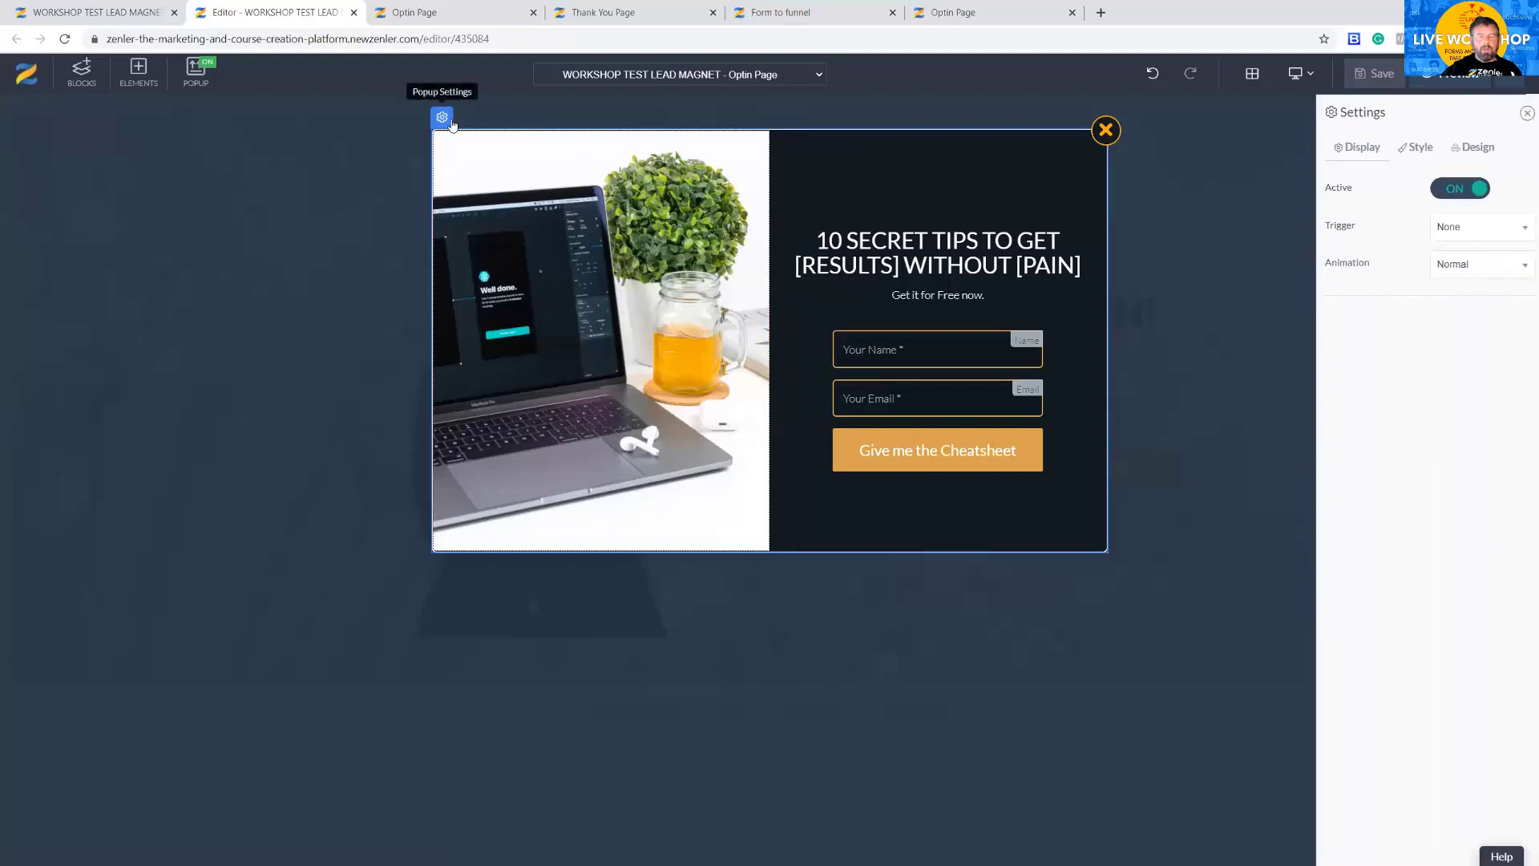
{"action": "left_click", "coordinate": [1471, 152]}
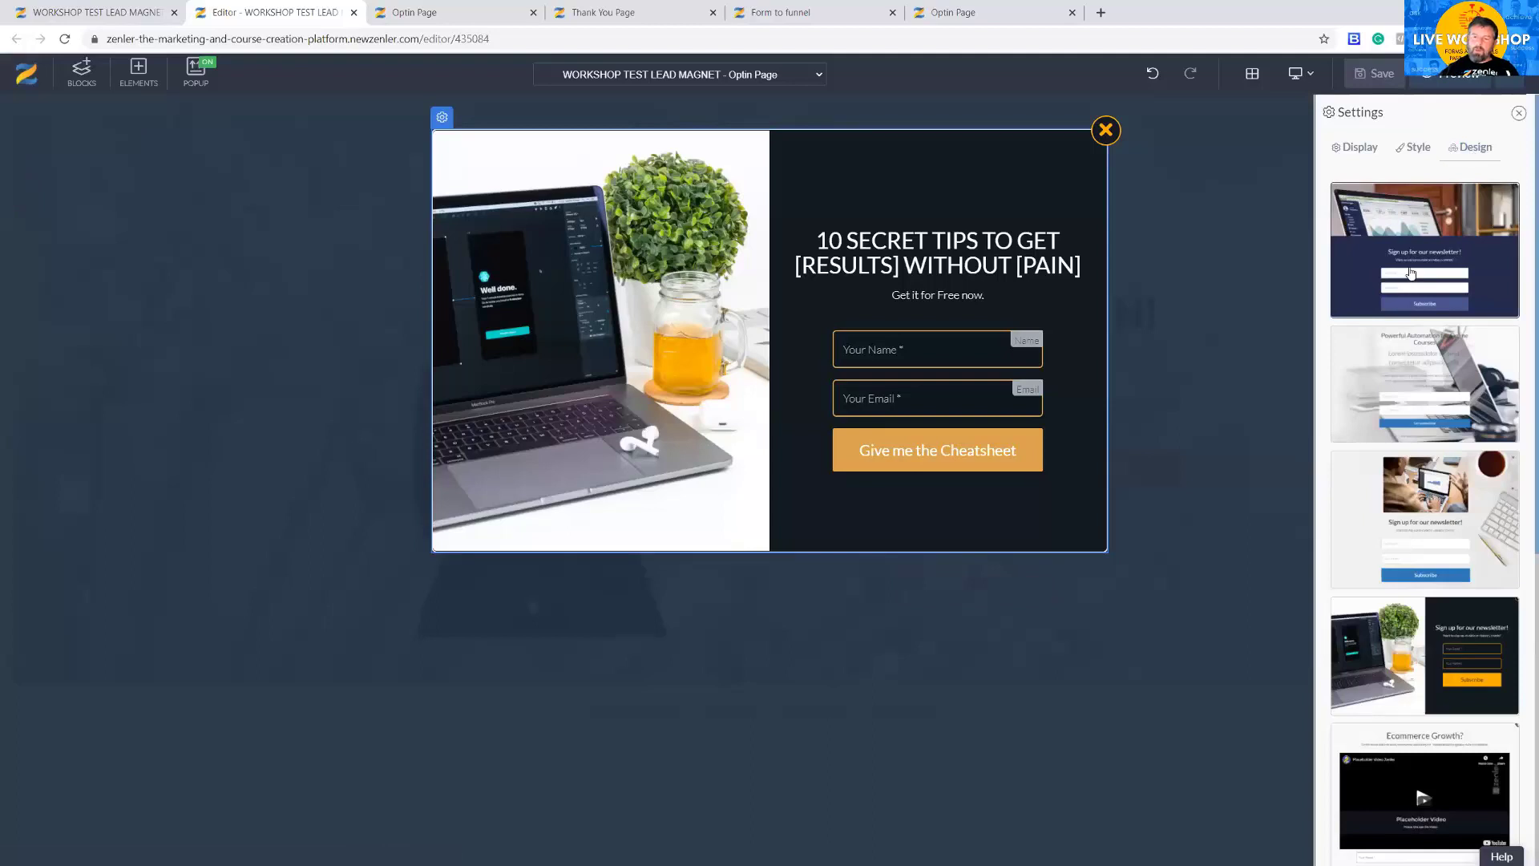
{"action": "scroll", "coordinate": [1414, 281], "scroll_direction": "down", "scroll_amount": 5}
{"action": "scroll", "coordinate": [1411, 274], "scroll_direction": "down", "scroll_amount": 2}
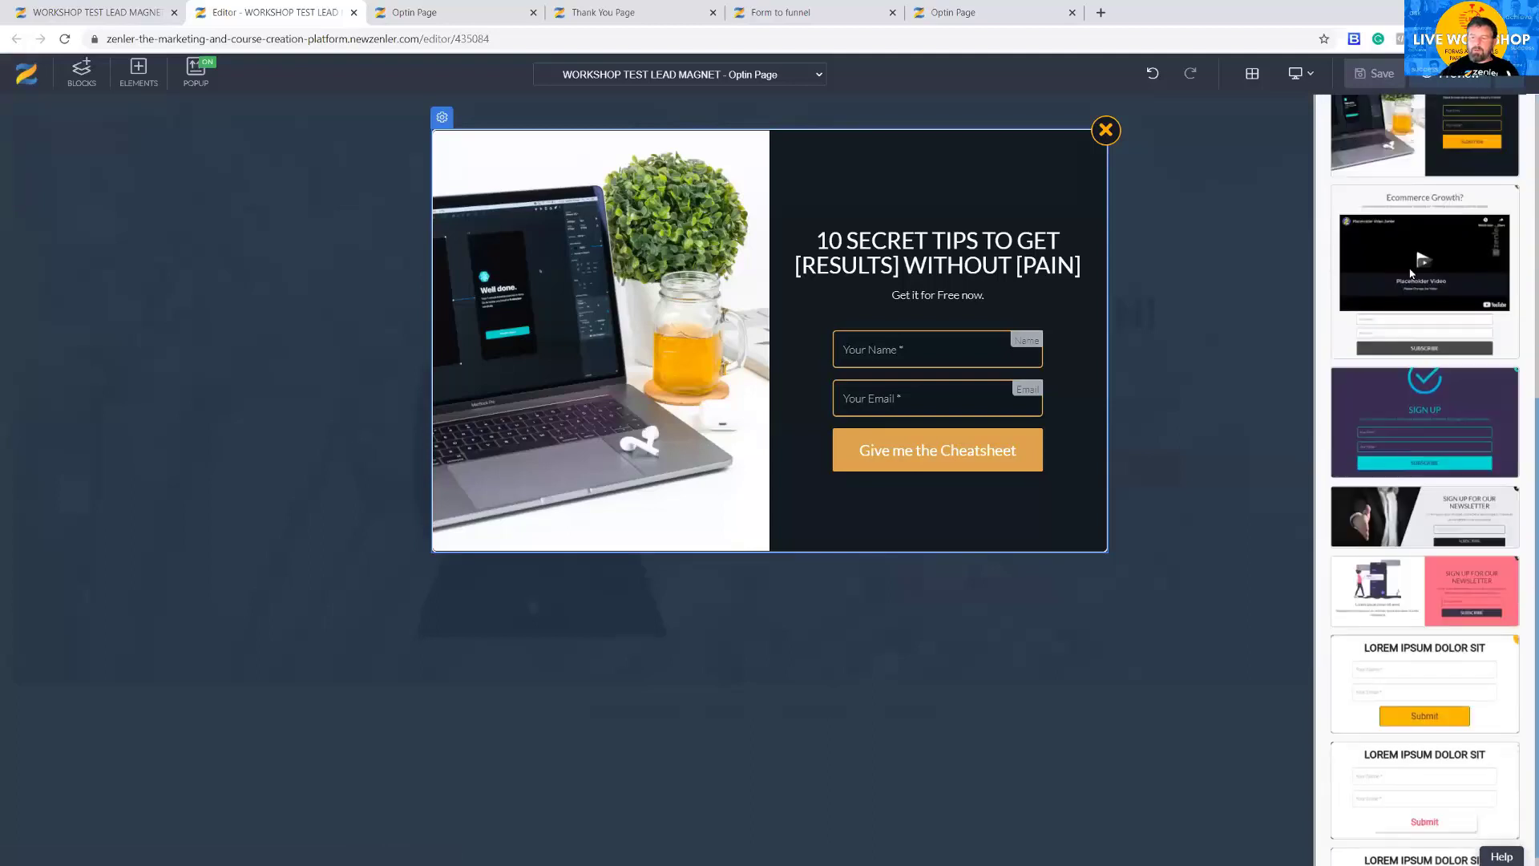
{"action": "scroll", "coordinate": [1410, 274], "scroll_direction": "up", "scroll_amount": 7}
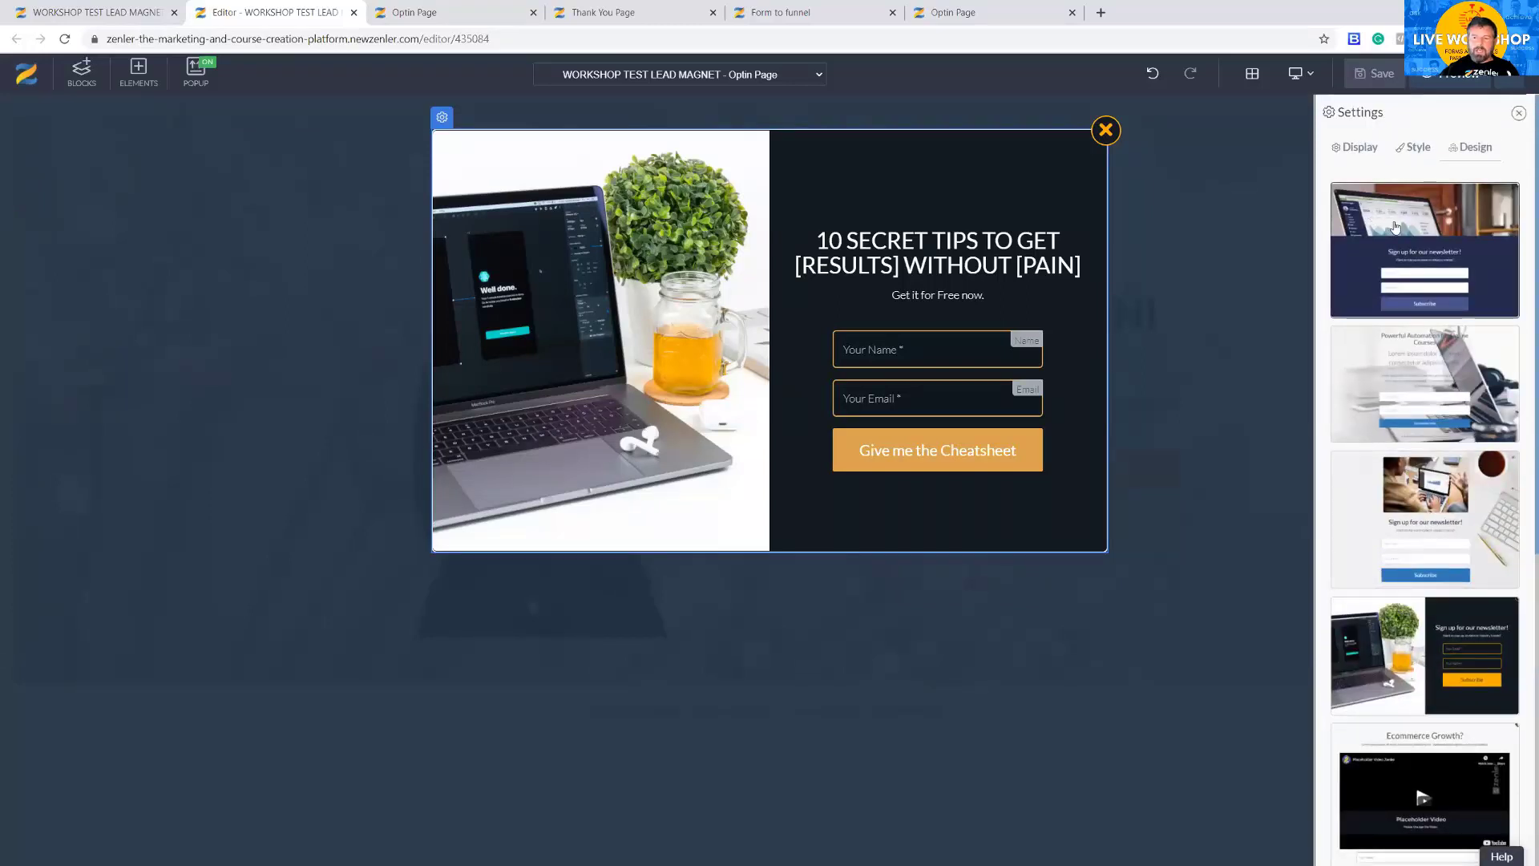
{"action": "left_click", "coordinate": [1395, 227]}
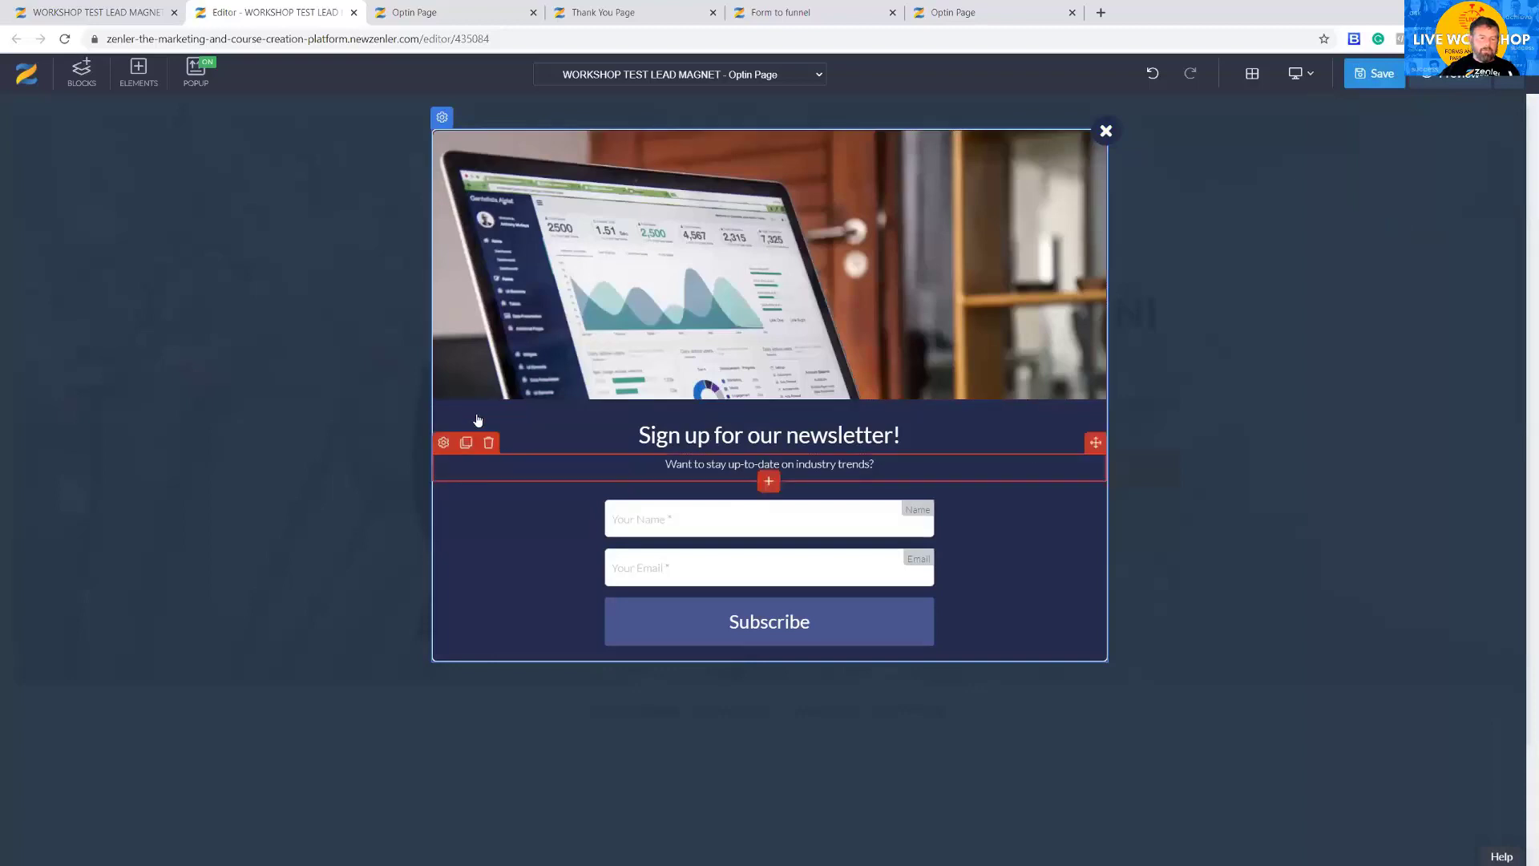
- Replace the popup's laptop image with the dewy dandelion picture from the image library and save the page
{"action": "left_click", "coordinate": [443, 133]}
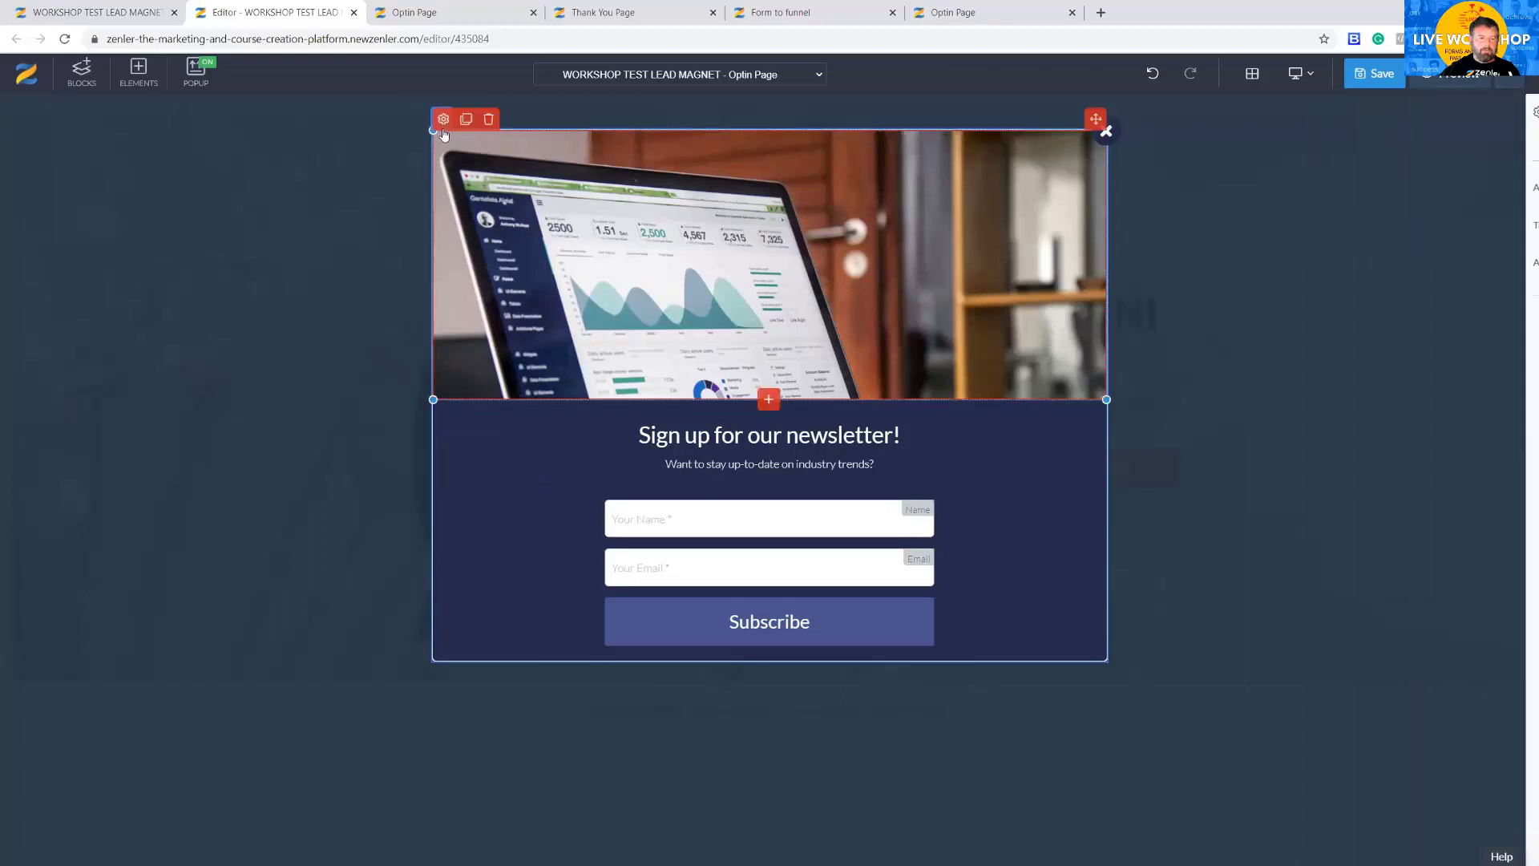
{"action": "left_click", "coordinate": [443, 119]}
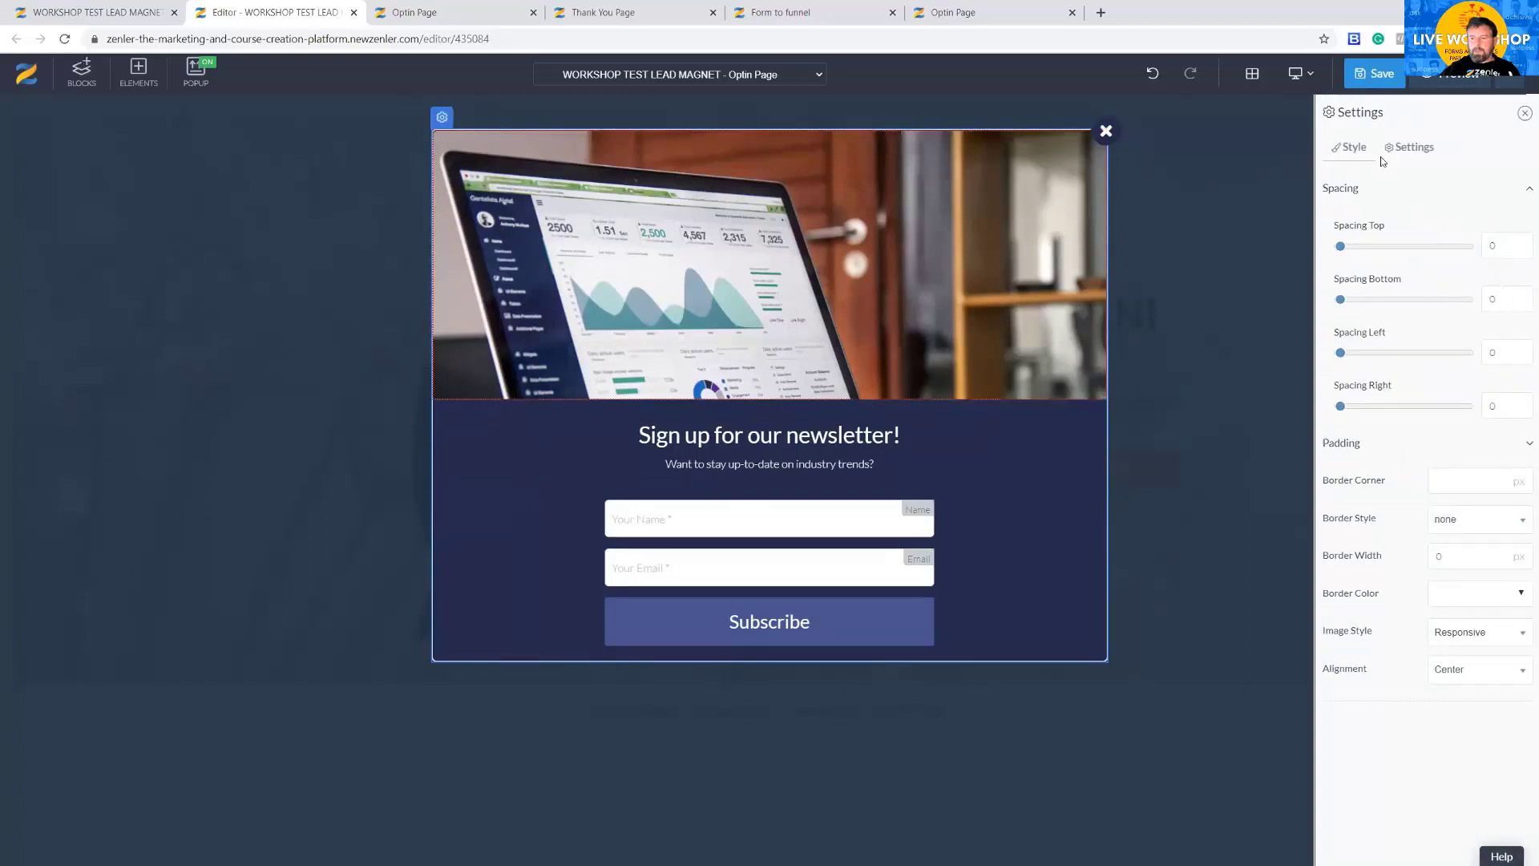
{"action": "left_click", "coordinate": [1413, 150]}
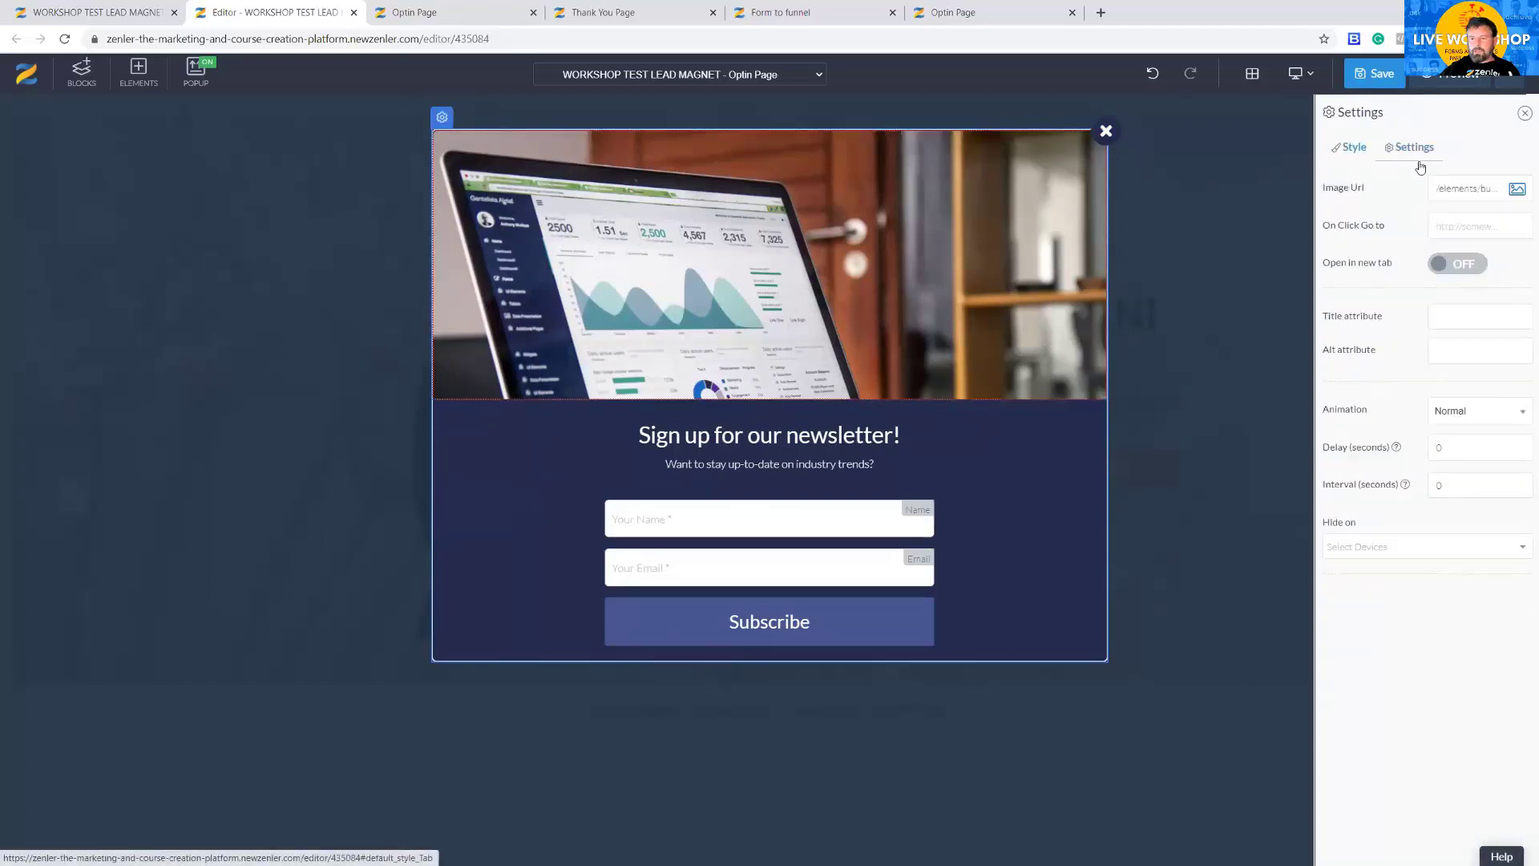
{"action": "left_click", "coordinate": [1516, 187]}
{"action": "left_click", "coordinate": [774, 272]}
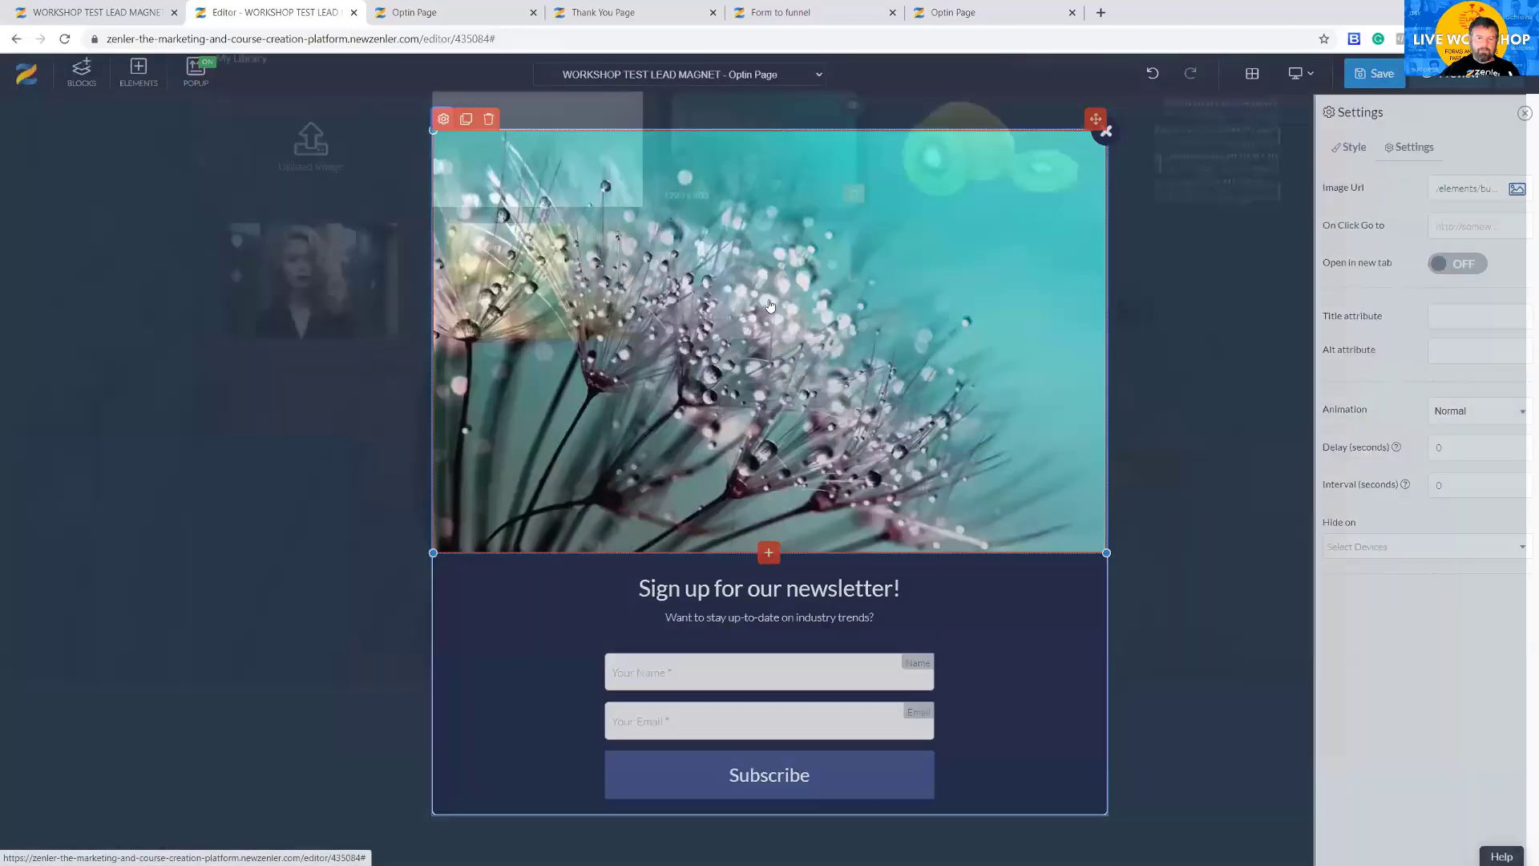
{"action": "left_click", "coordinate": [453, 569]}
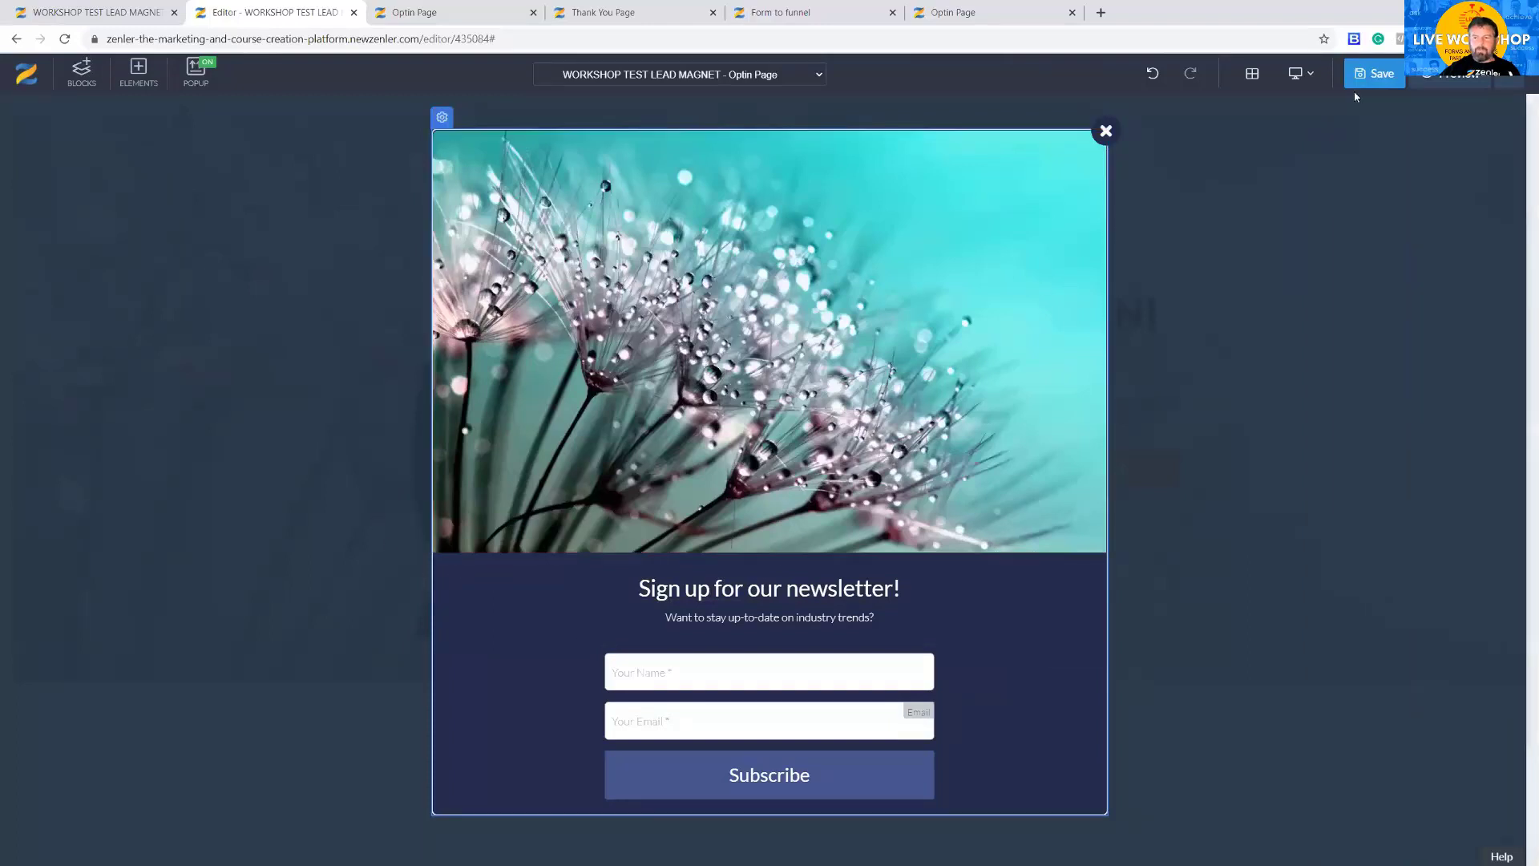
{"action": "left_click", "coordinate": [1373, 73]}
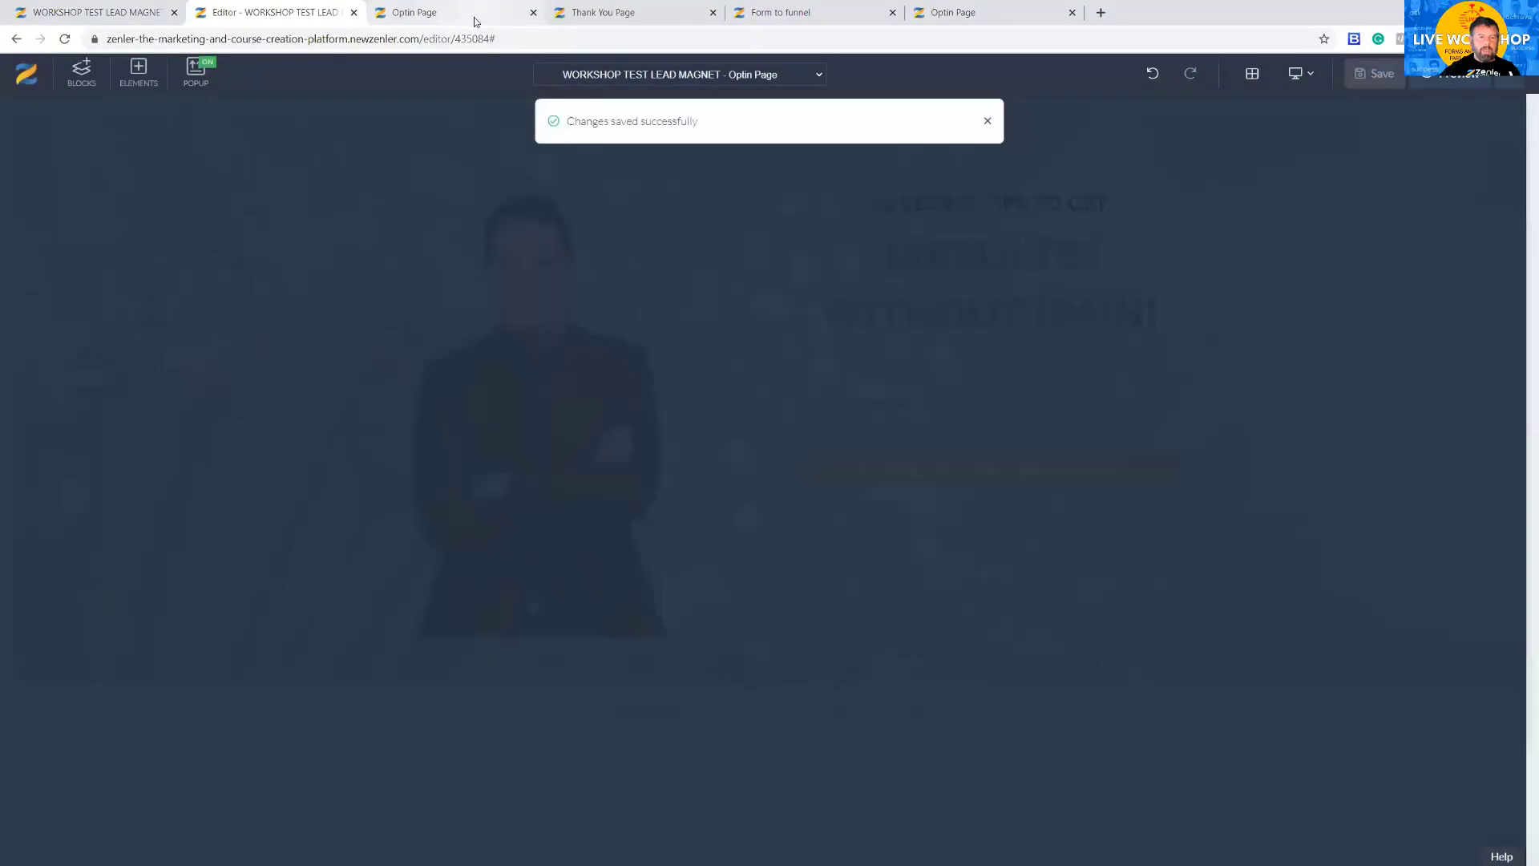
- Reload the optin page preview and test the redesigned popup through its "GIVE ME THE CHEATSHEET" button
{"action": "left_click", "coordinate": [473, 21]}
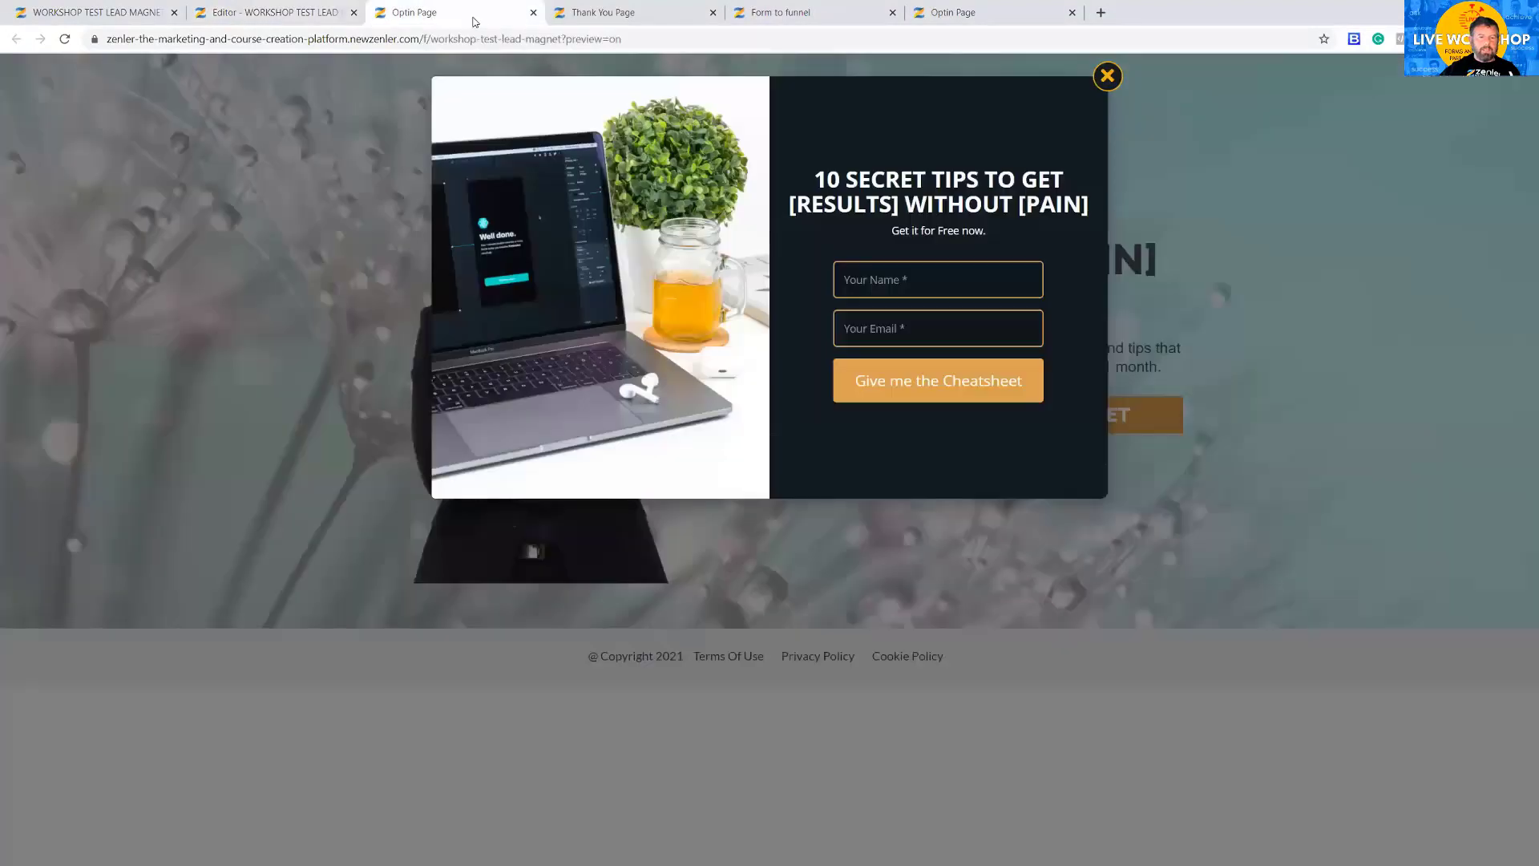
{"action": "left_click", "coordinate": [1104, 76]}
{"action": "key", "text": "F5"}
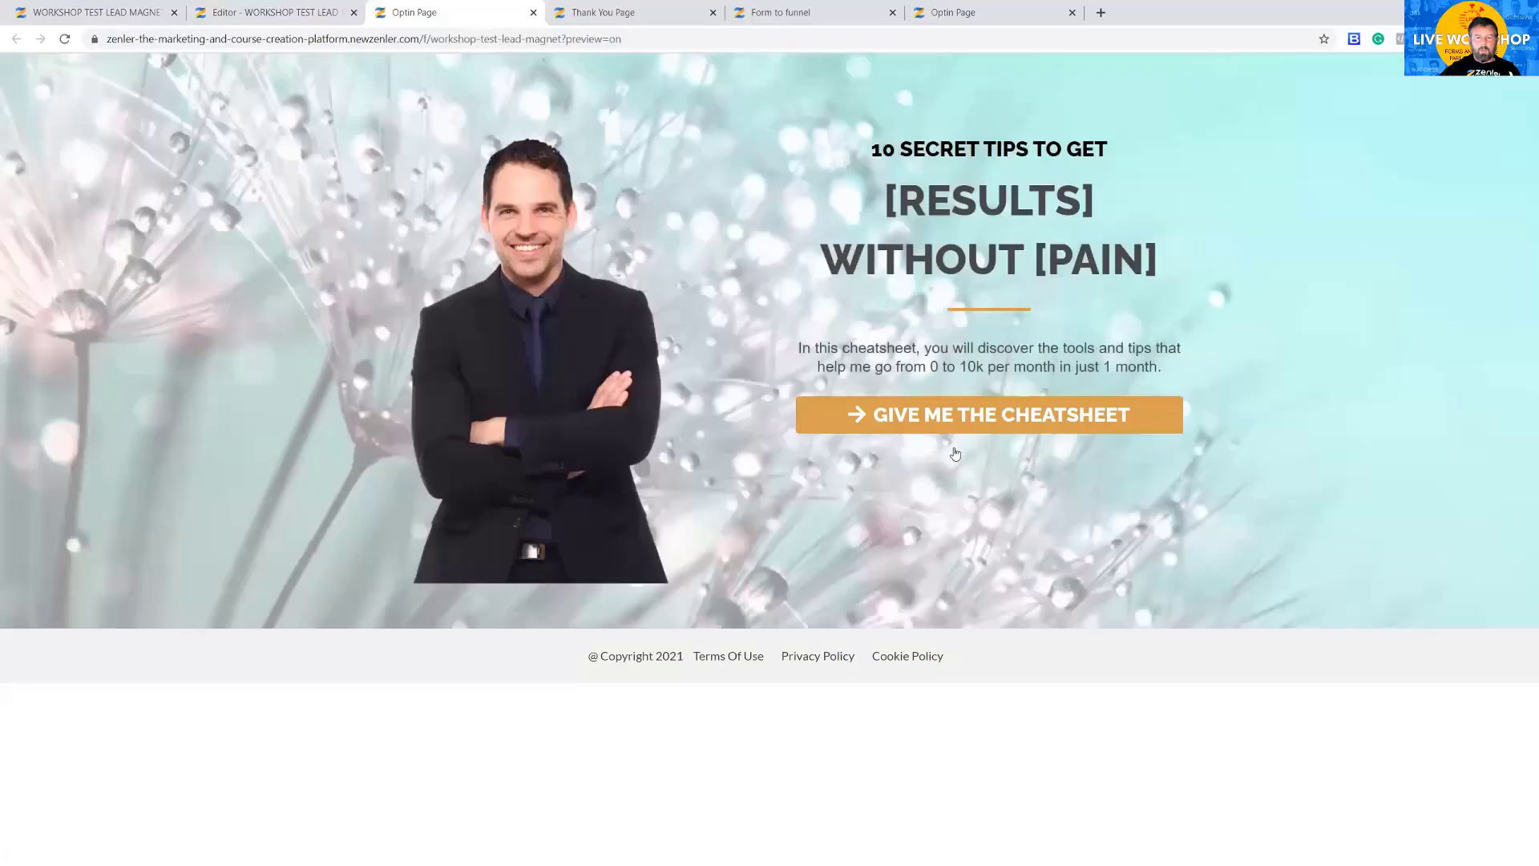
{"action": "left_click", "coordinate": [969, 420]}
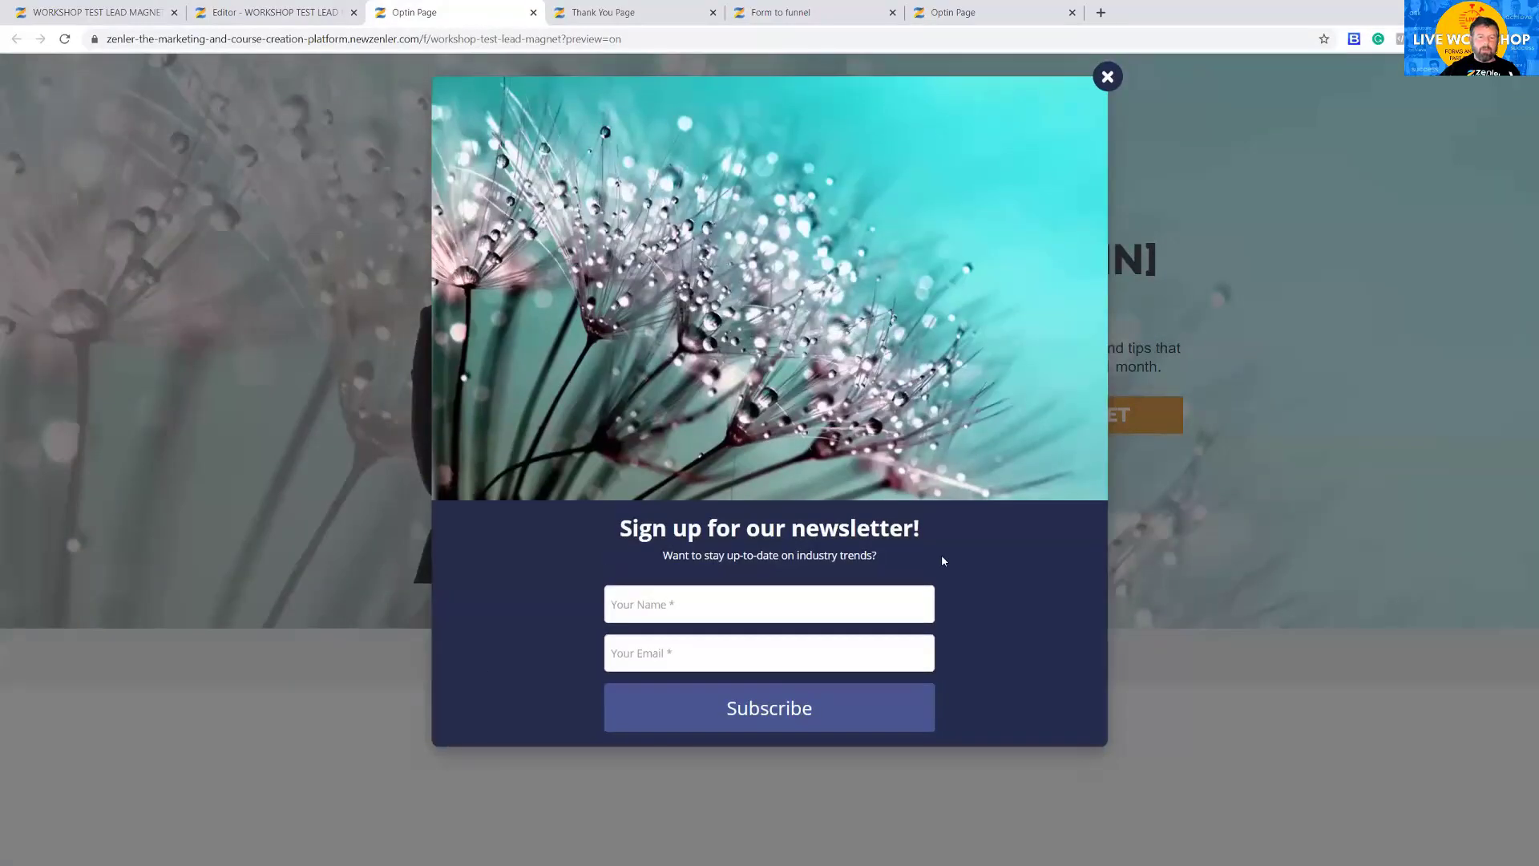
{"action": "left_click", "coordinate": [1107, 76]}
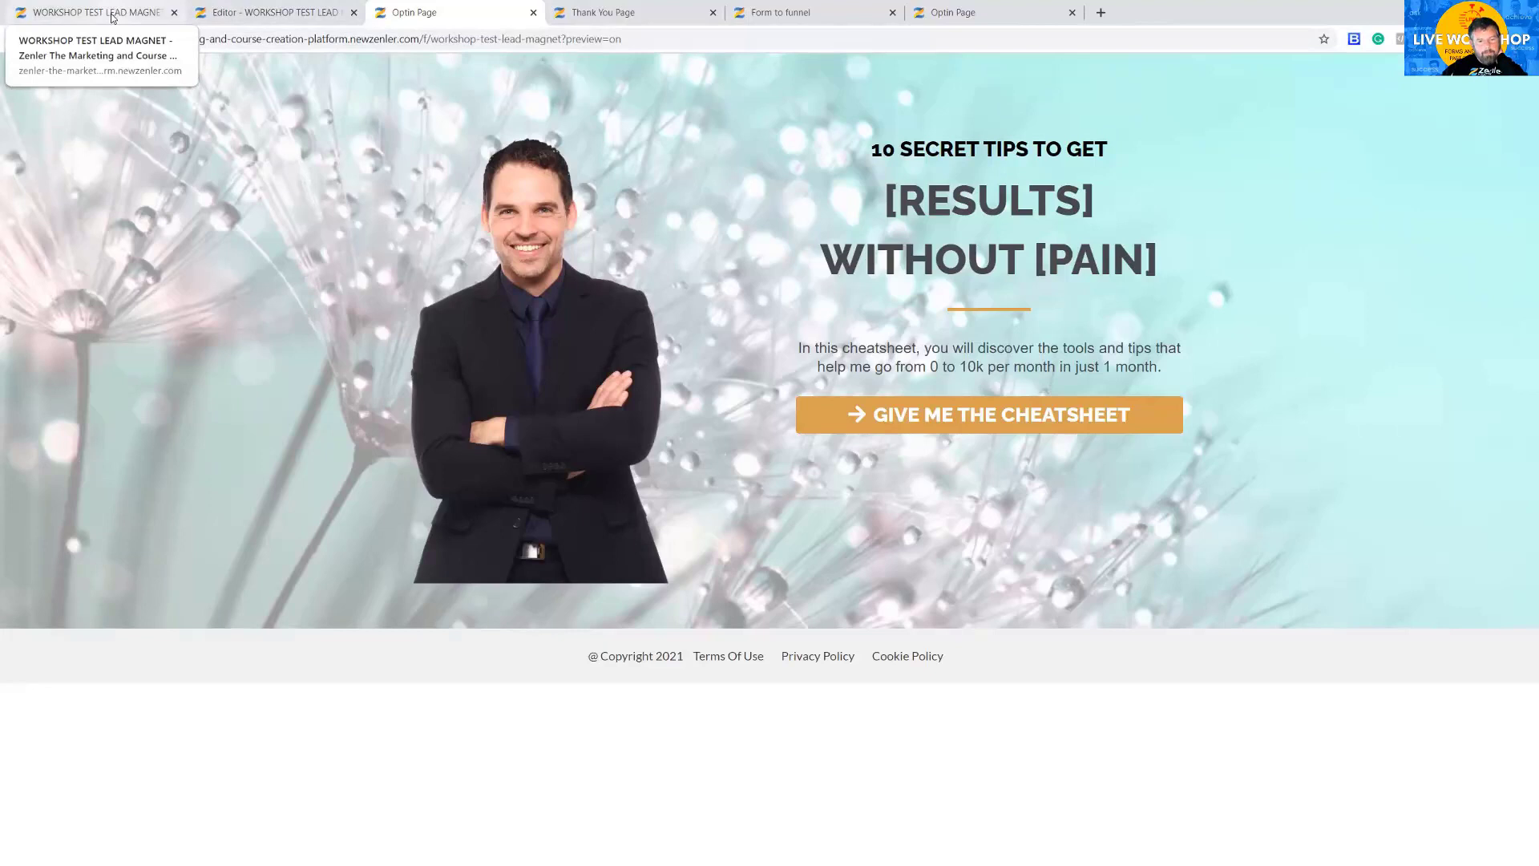
- Revisit the optin page in the editor and the WORKSHOP TEST LEAD MAGNET funnel's steps, ending in the editor
{"action": "left_click", "coordinate": [311, 16]}
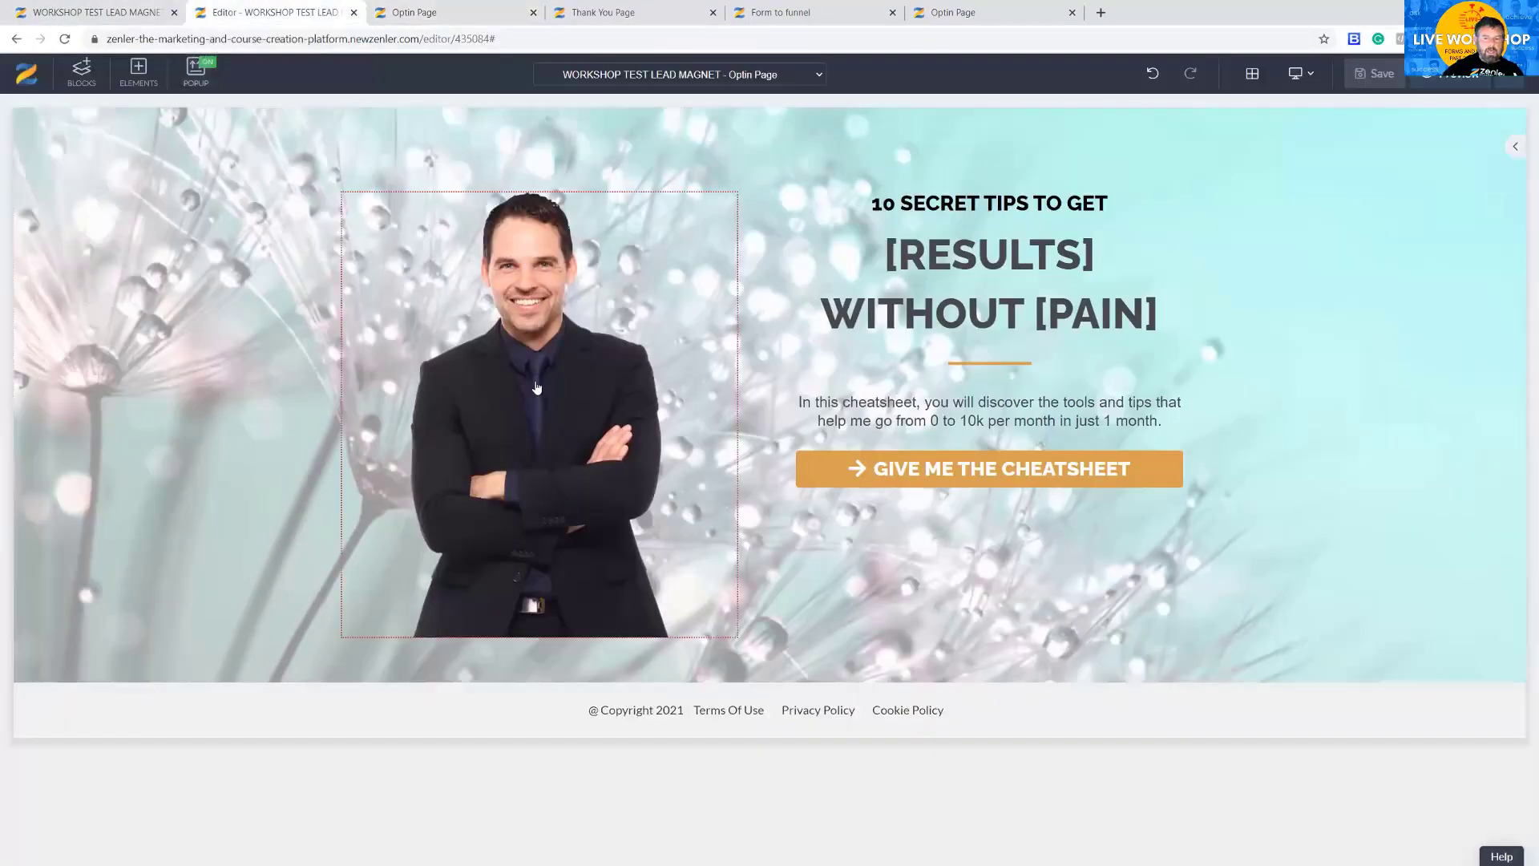
{"action": "left_click", "coordinate": [147, 16]}
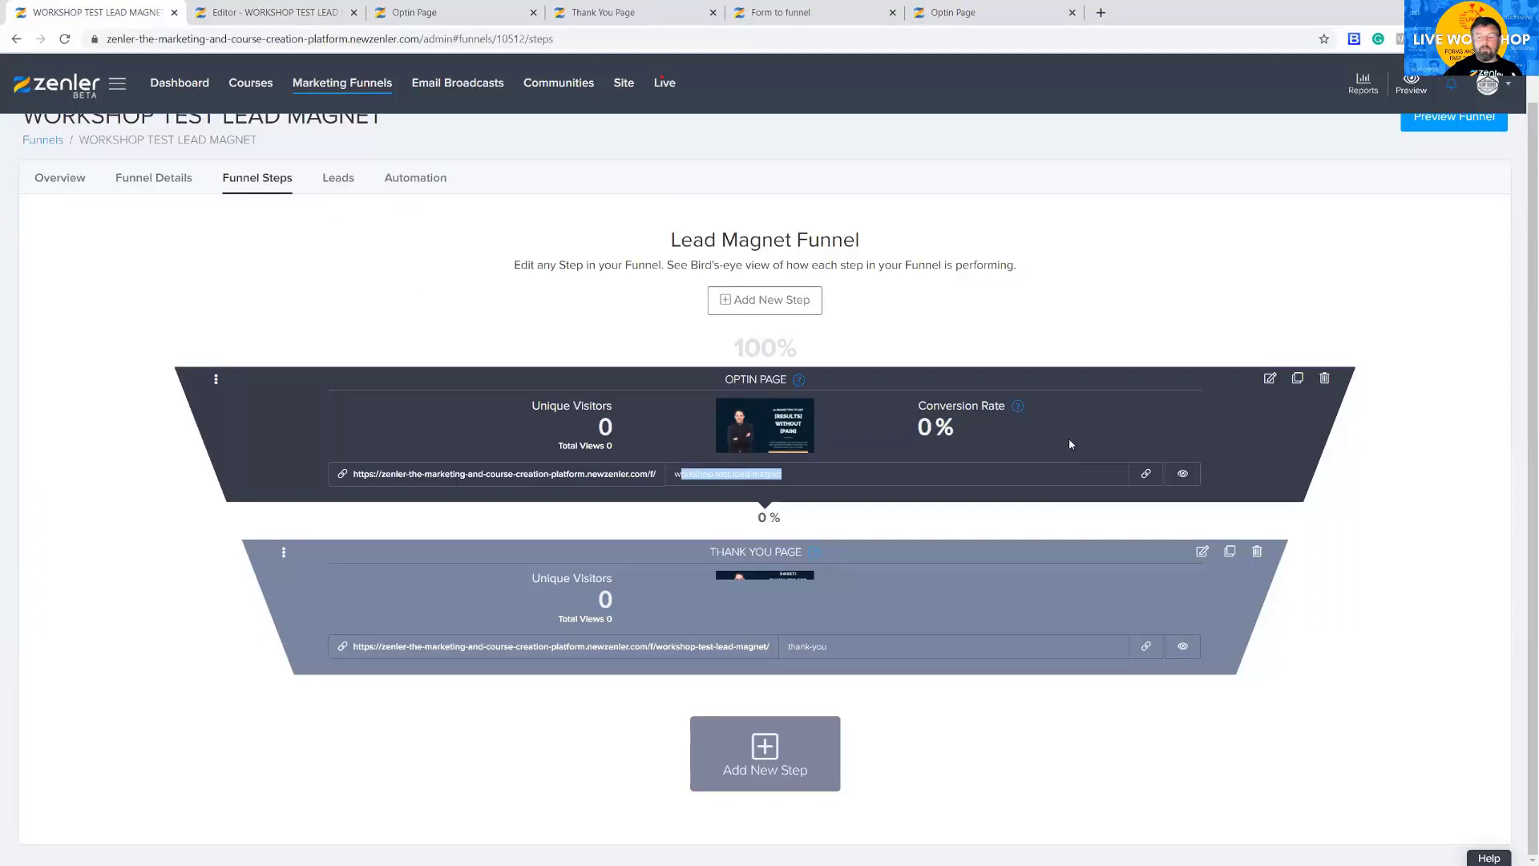
{"action": "left_click", "coordinate": [1112, 415]}
{"action": "left_click", "coordinate": [289, 12]}
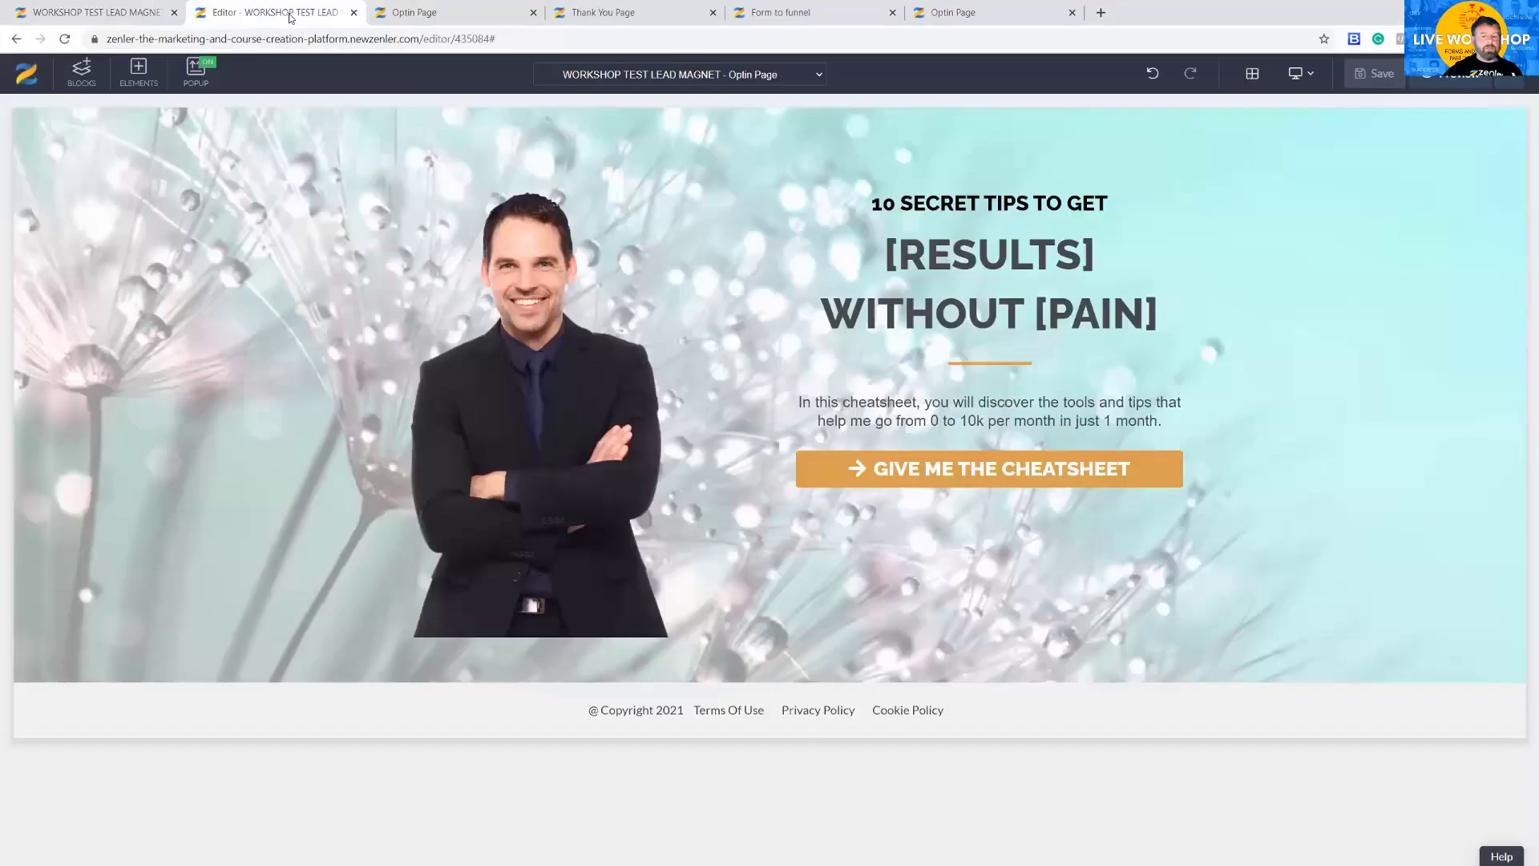
- Replace the "GIVE ME THE CHEATSHEET" button with a Form element below the cheatsheet description
{"action": "left_click", "coordinate": [838, 476]}
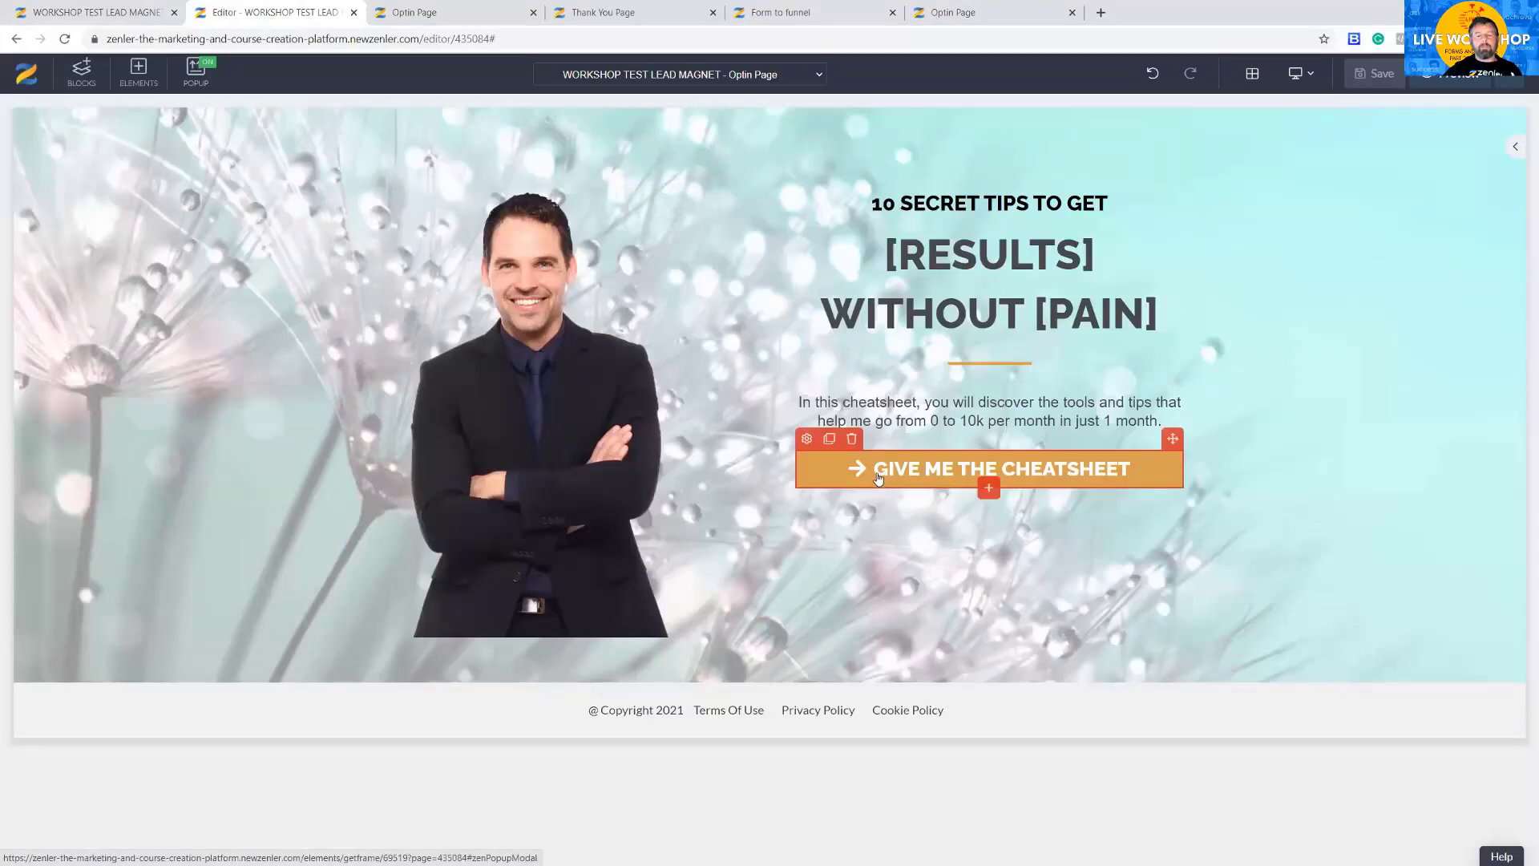
{"action": "left_click", "coordinate": [852, 440]}
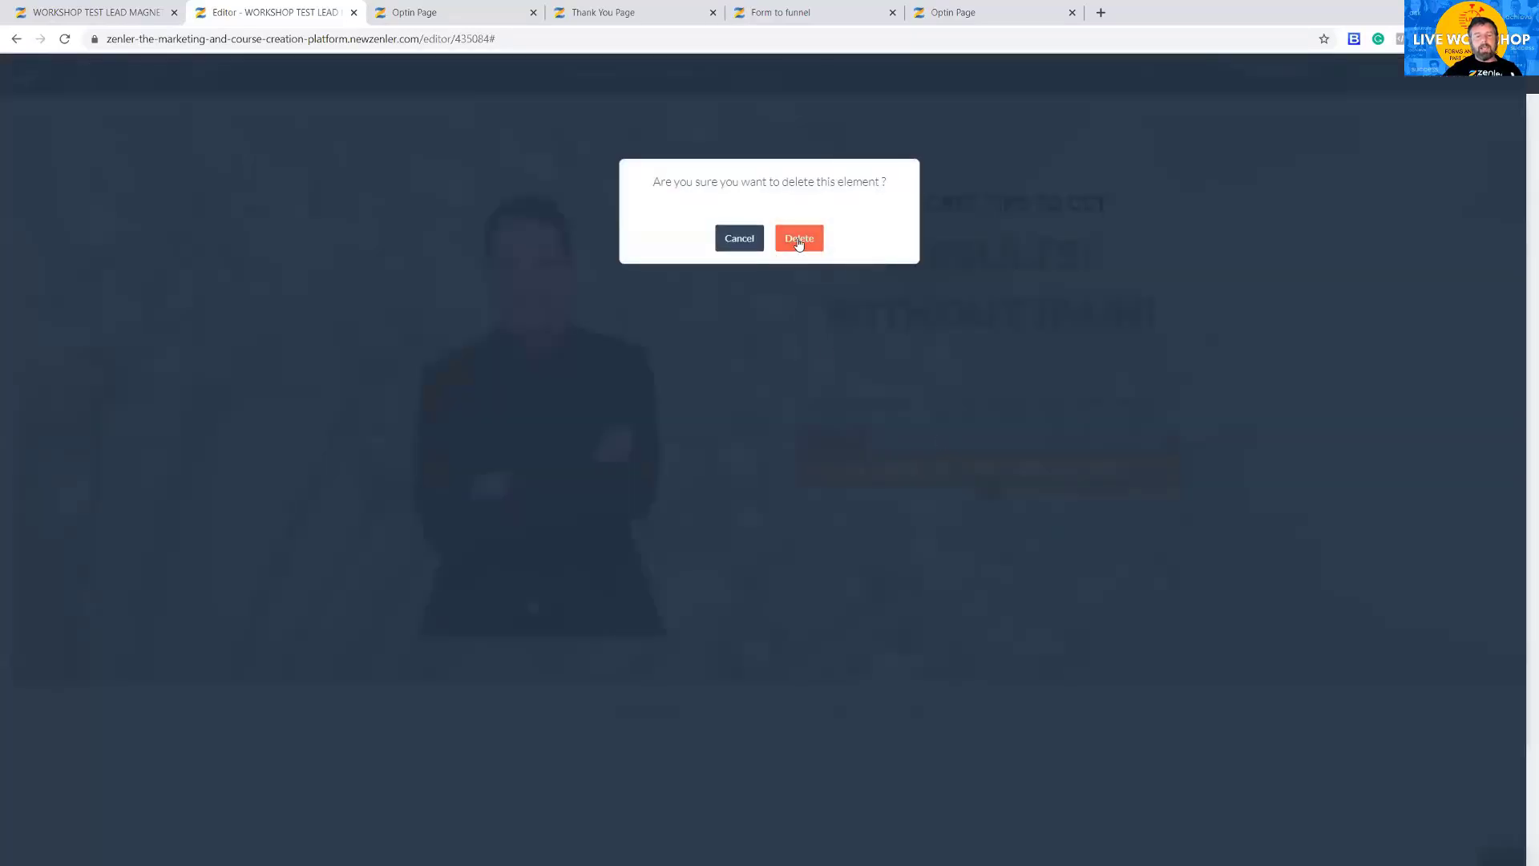
{"action": "left_click", "coordinate": [799, 238]}
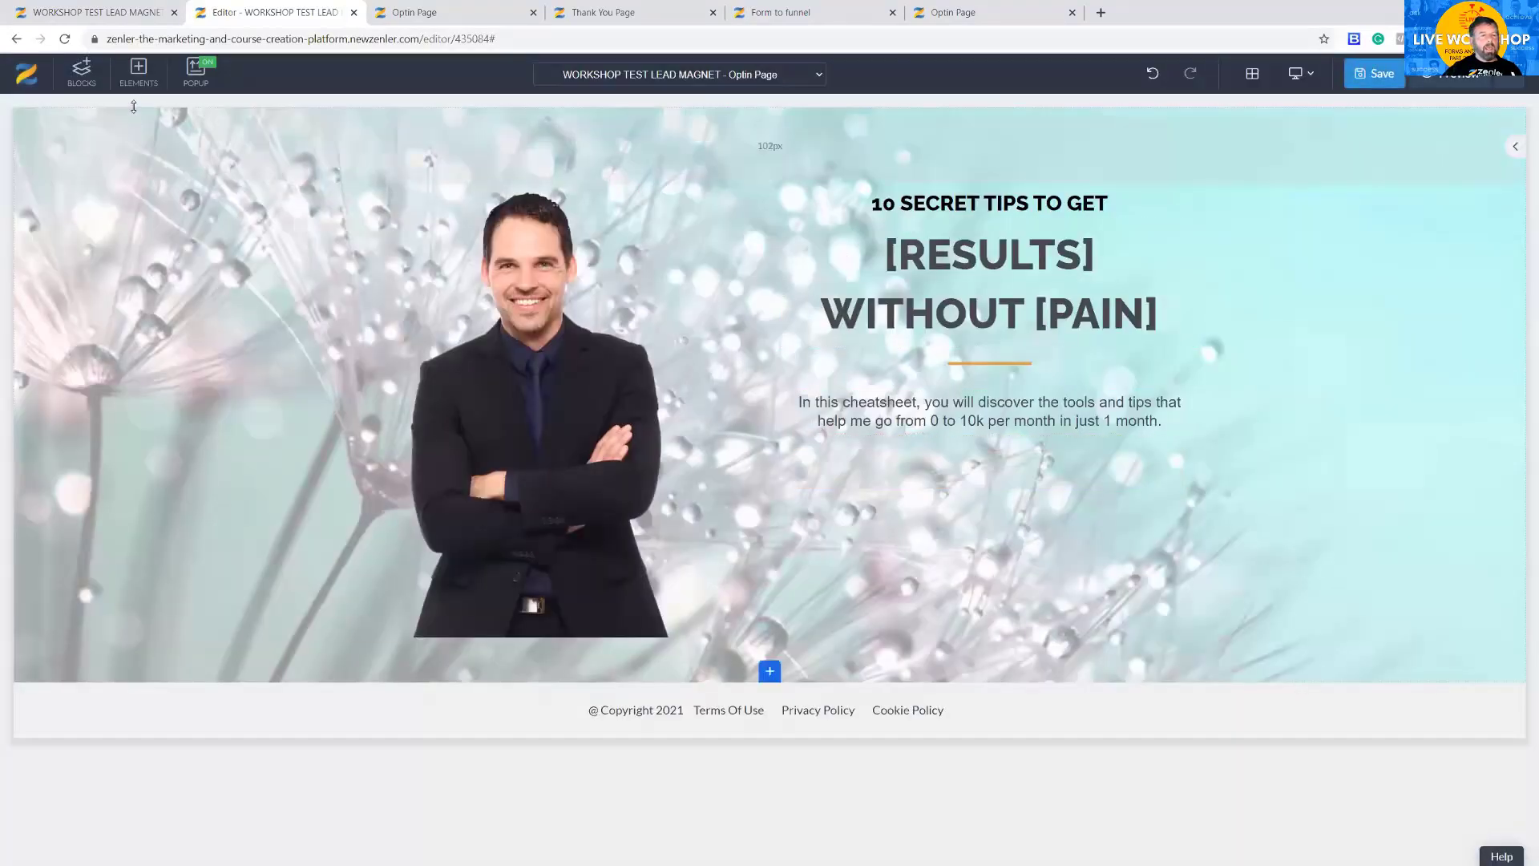
{"action": "left_click", "coordinate": [138, 72]}
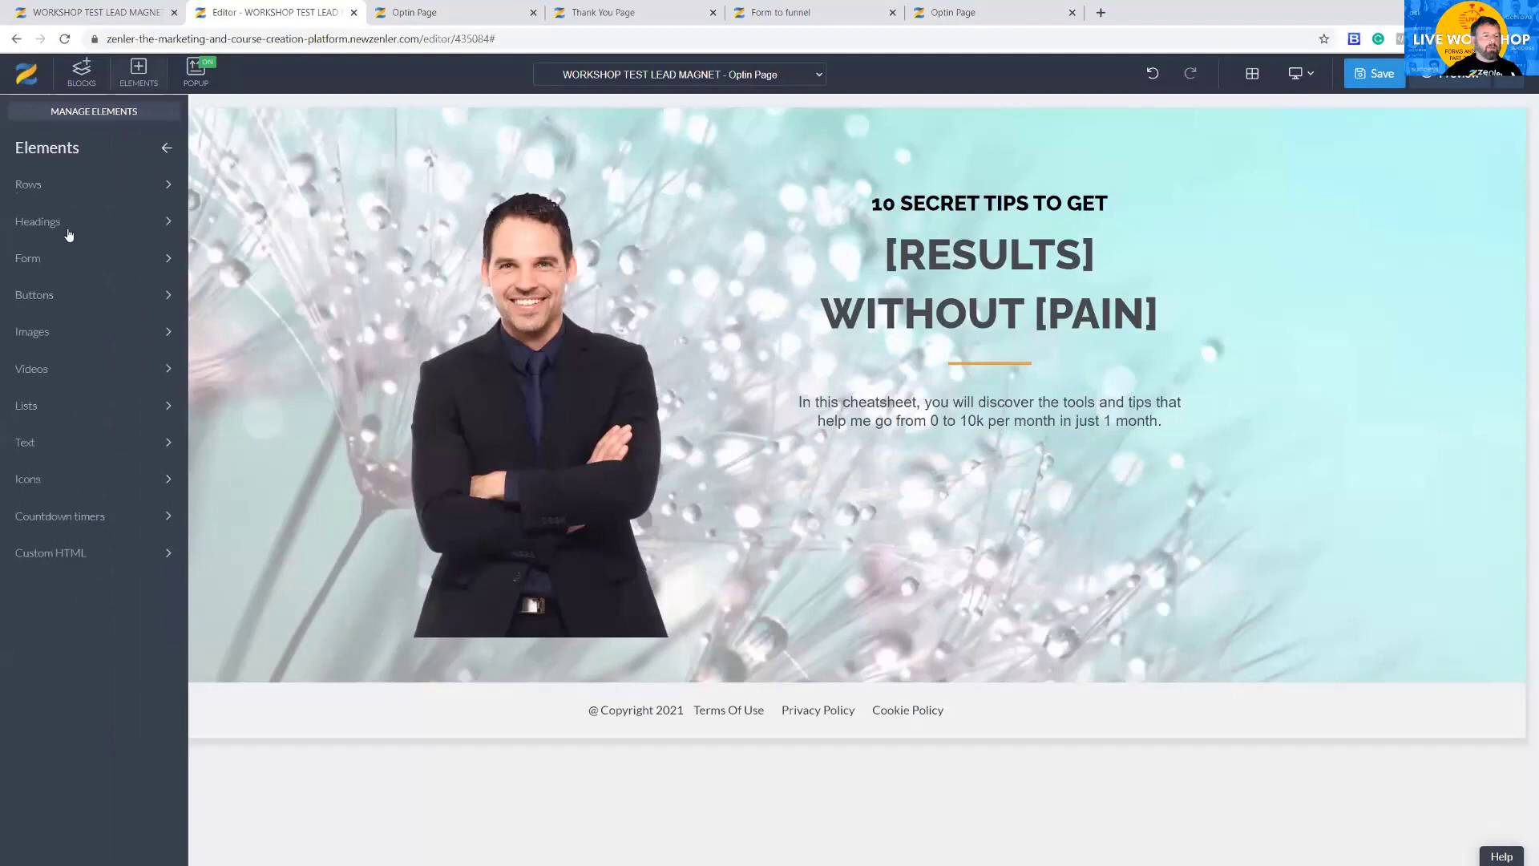
{"action": "left_click", "coordinate": [56, 262]}
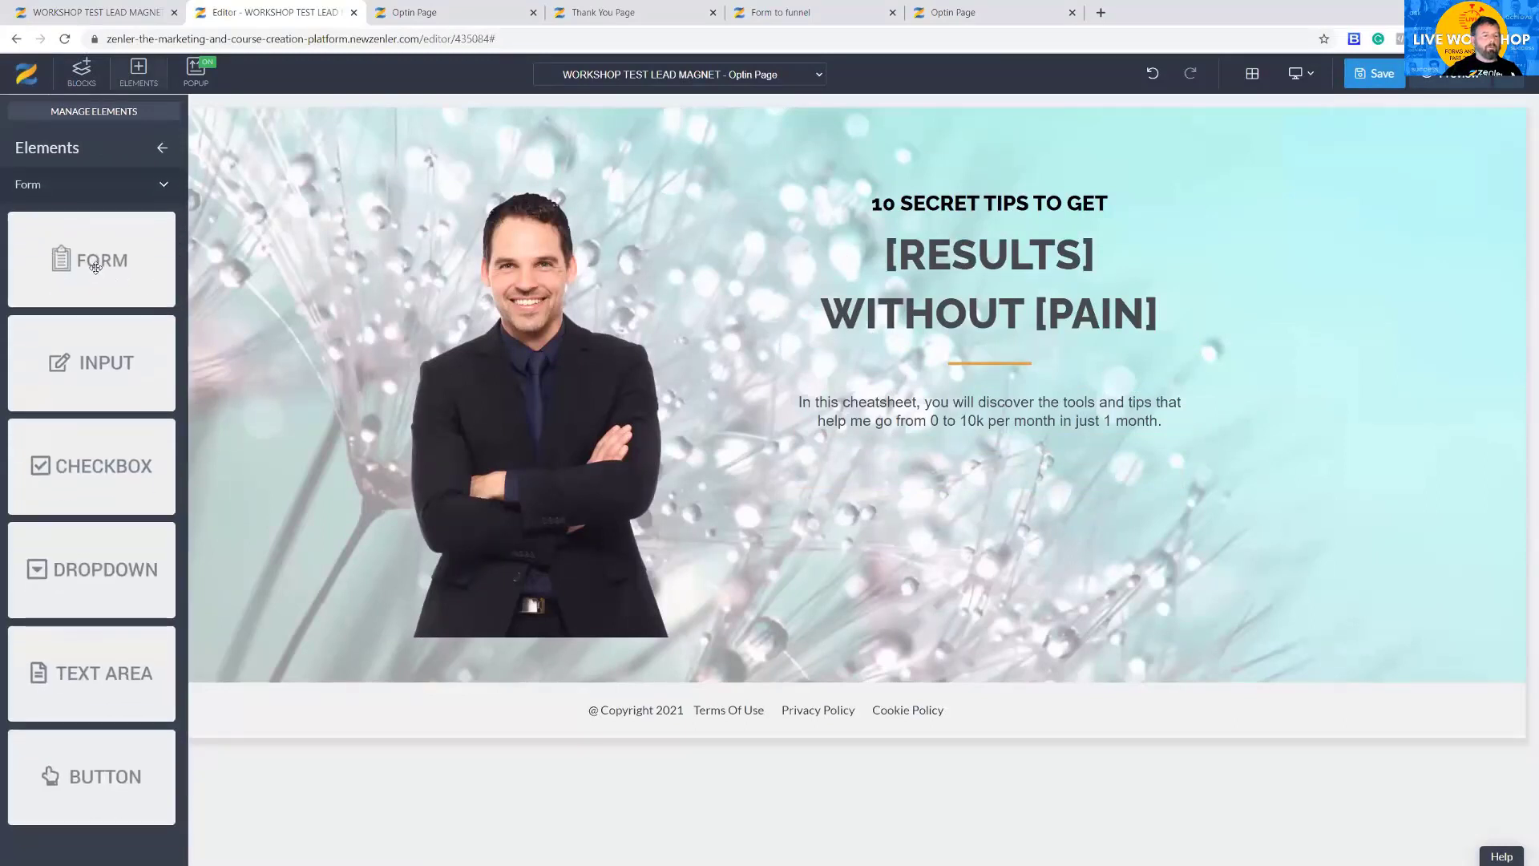
{"action": "left_click_drag", "start_coordinate": [63, 257], "coordinate": [924, 440]}
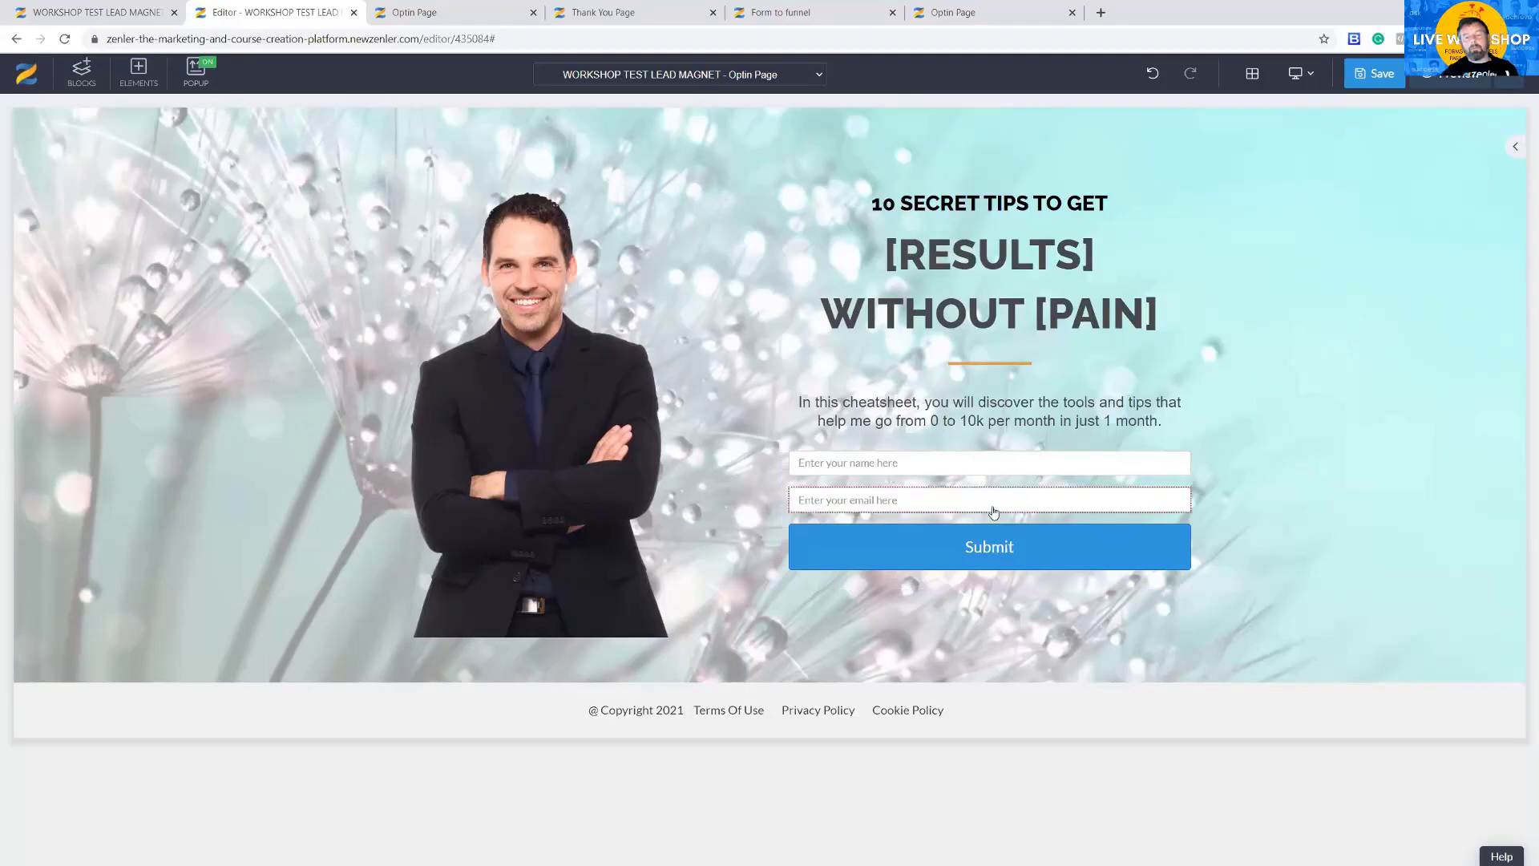
- Open the settings of the new form's Submit button and review its action, email list, funnel and tag options
{"action": "left_click", "coordinate": [866, 546]}
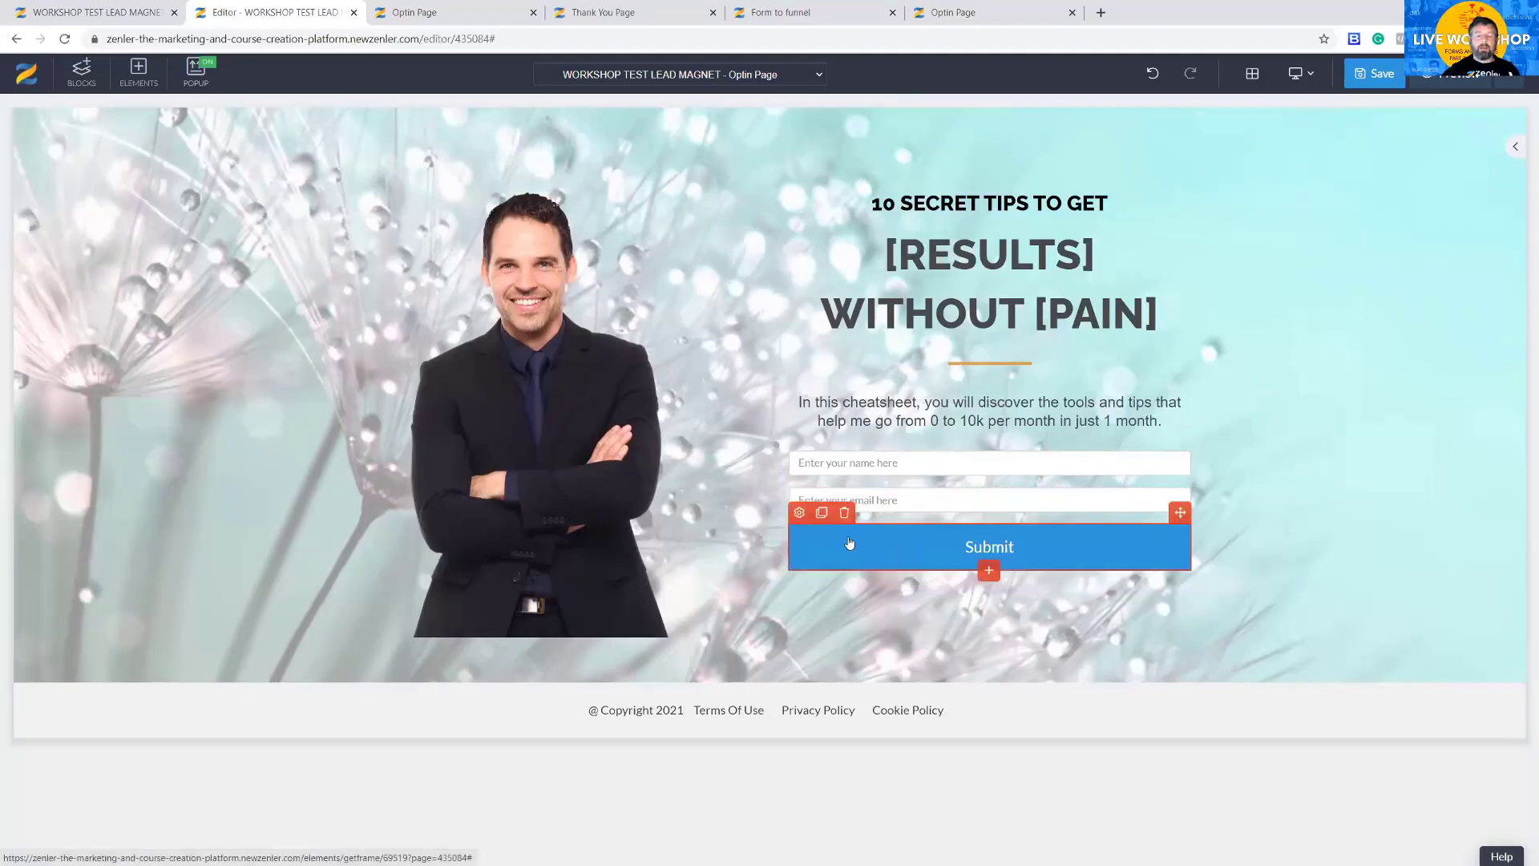
{"action": "left_click", "coordinate": [799, 513]}
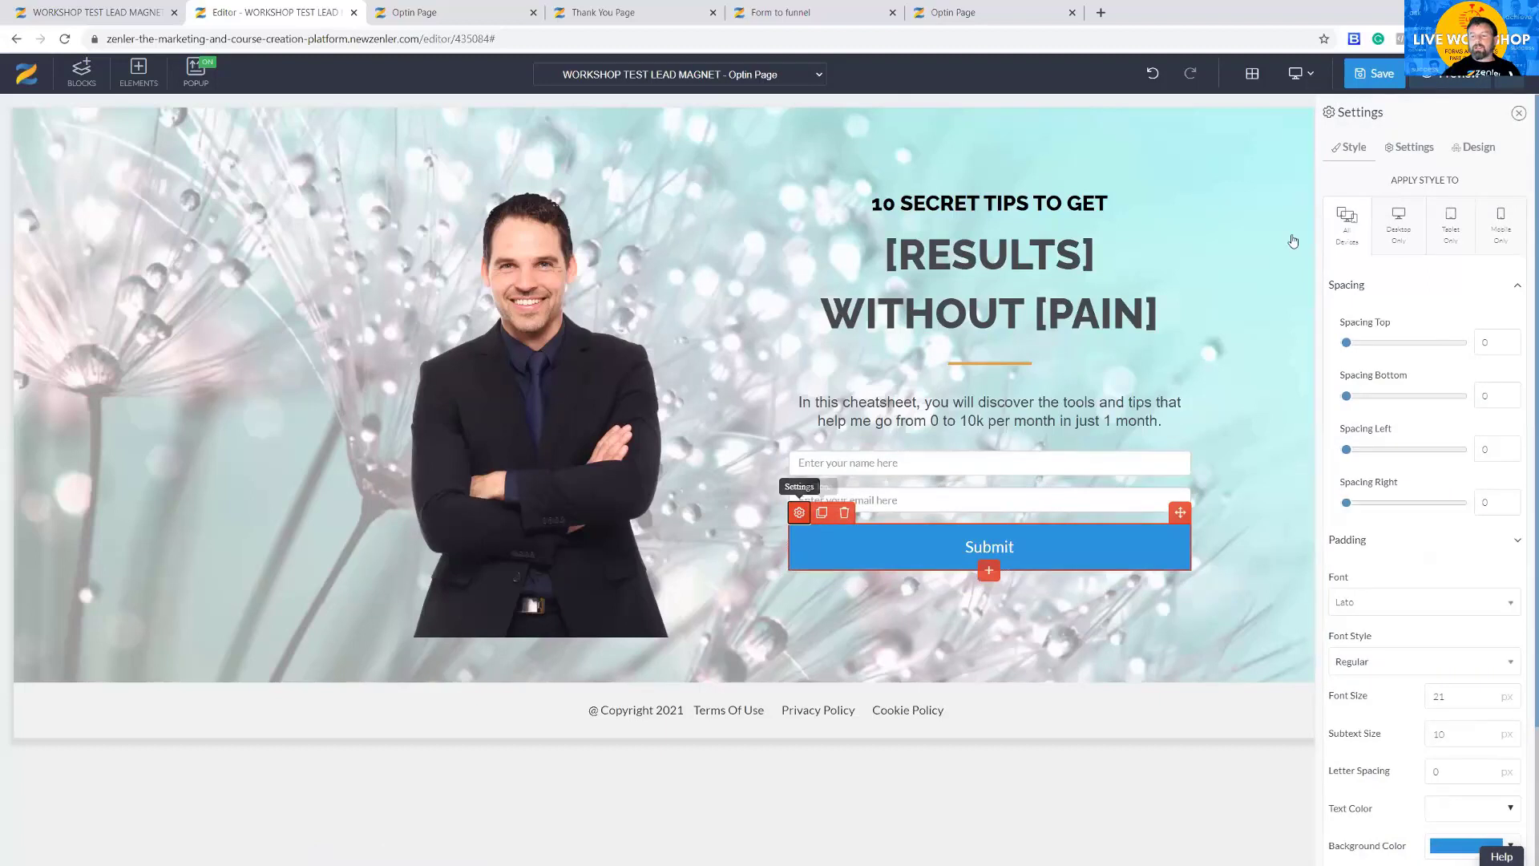
{"action": "left_click", "coordinate": [1415, 149]}
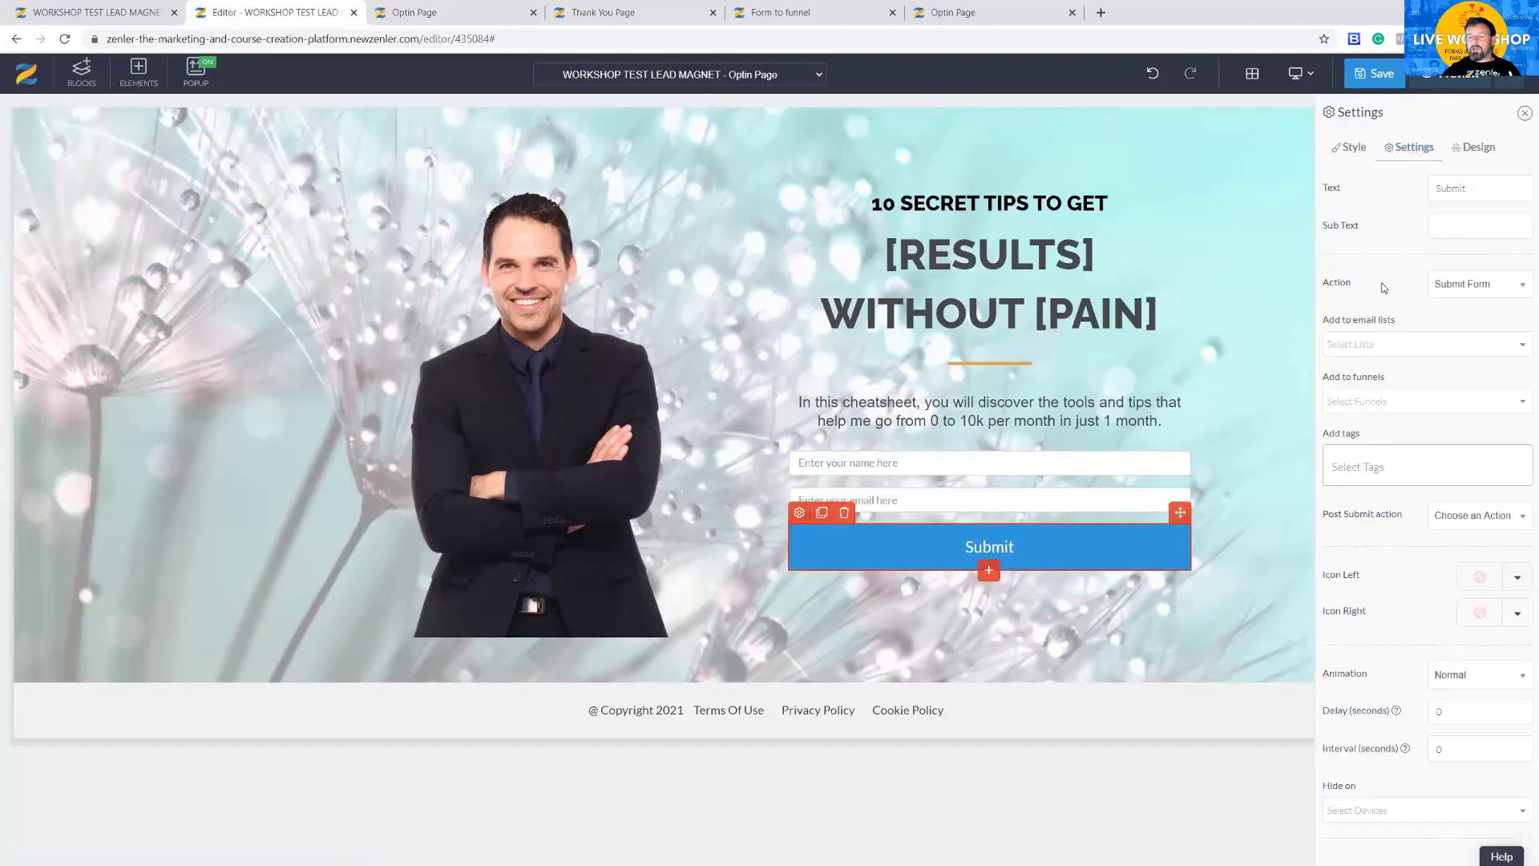
{"action": "left_click", "coordinate": [1506, 289]}
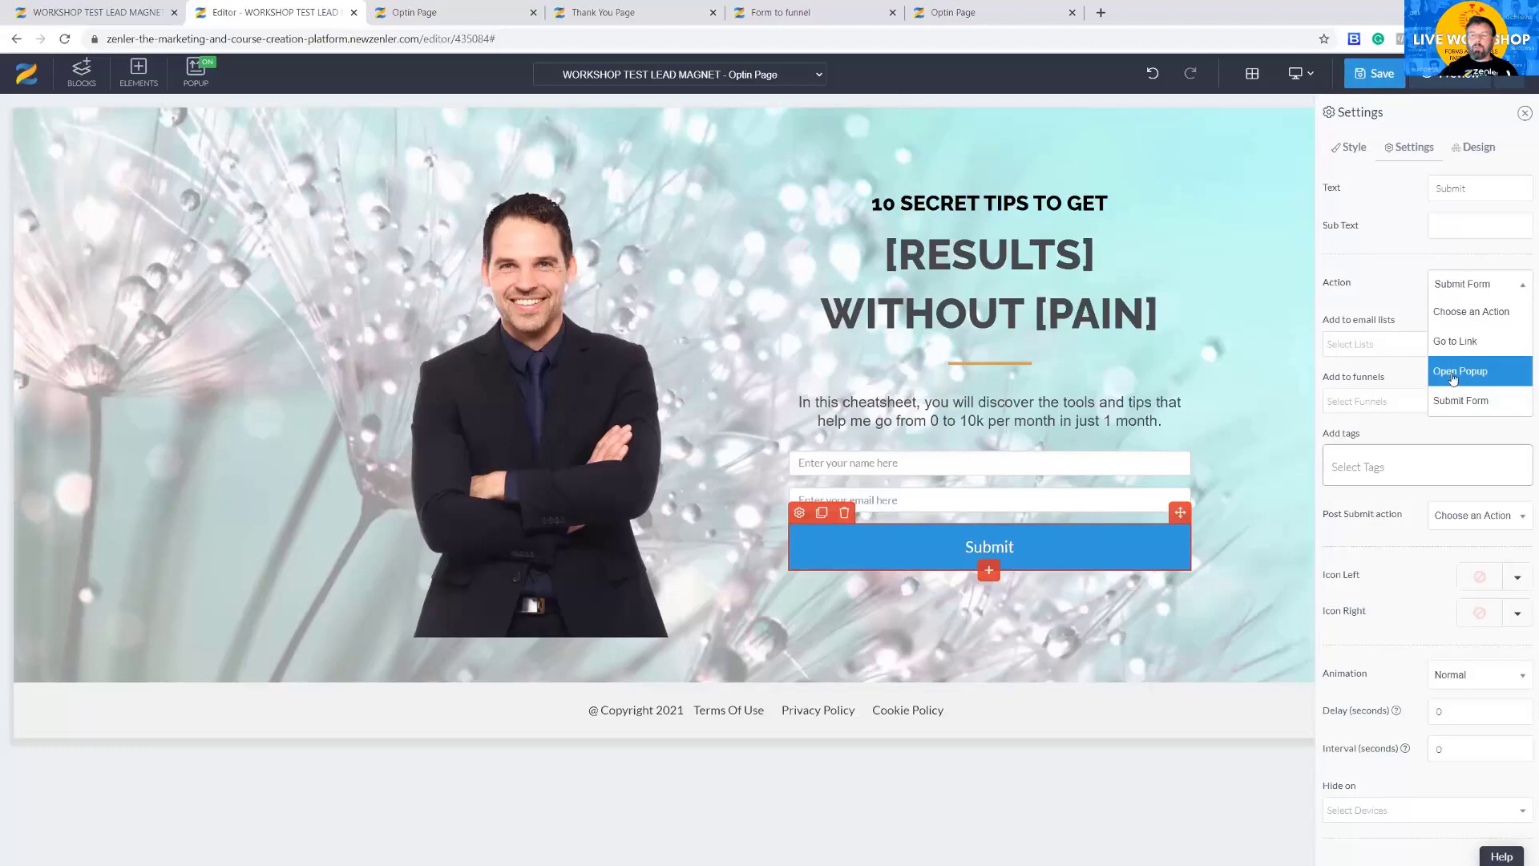
{"action": "left_click", "coordinate": [1386, 286]}
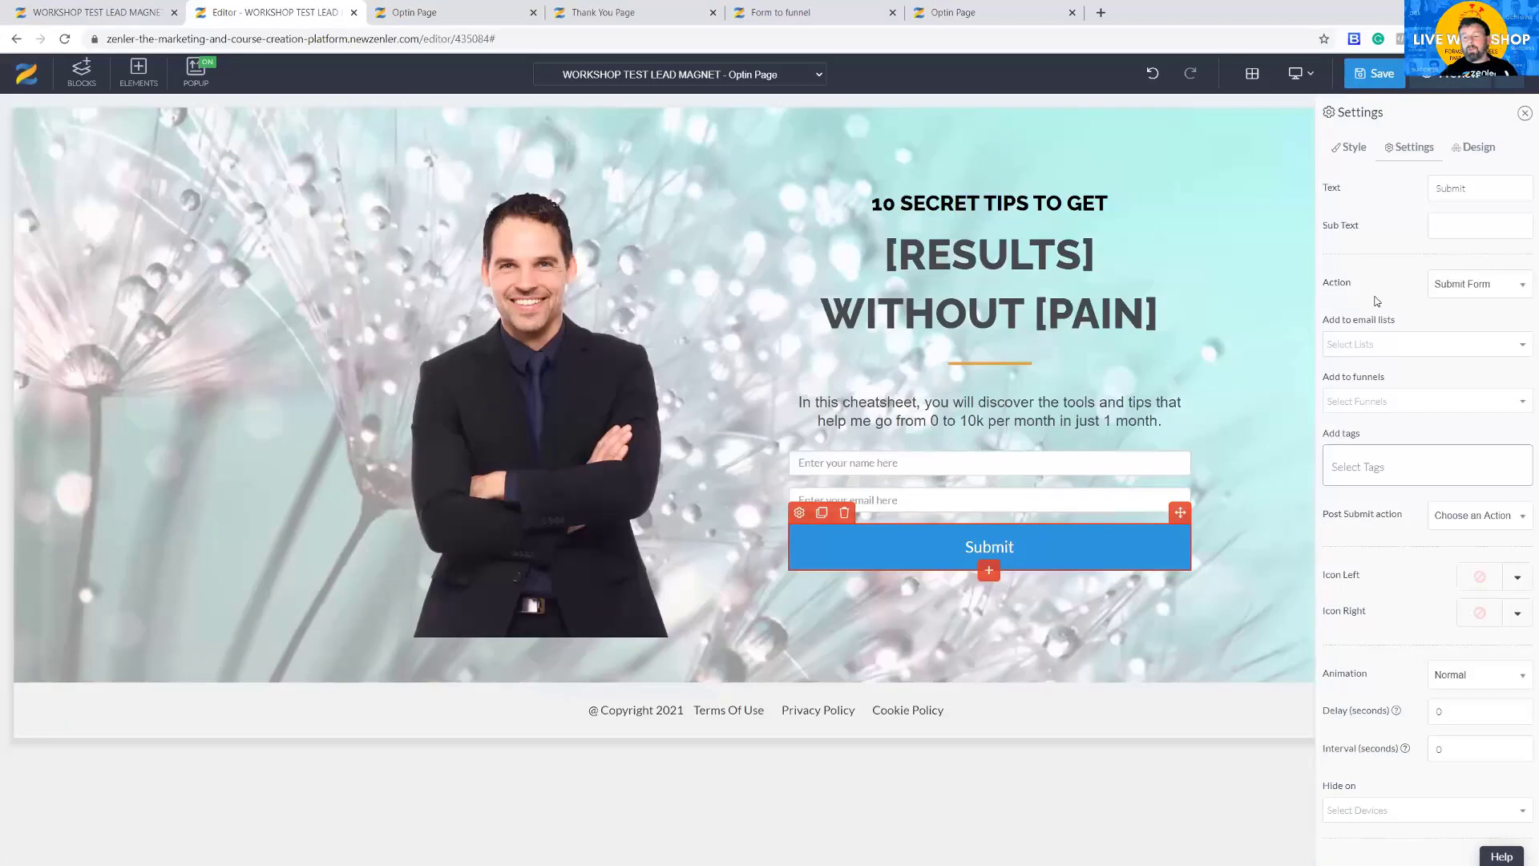
{"action": "left_click", "coordinate": [1357, 351]}
{"action": "left_click", "coordinate": [1339, 167]}
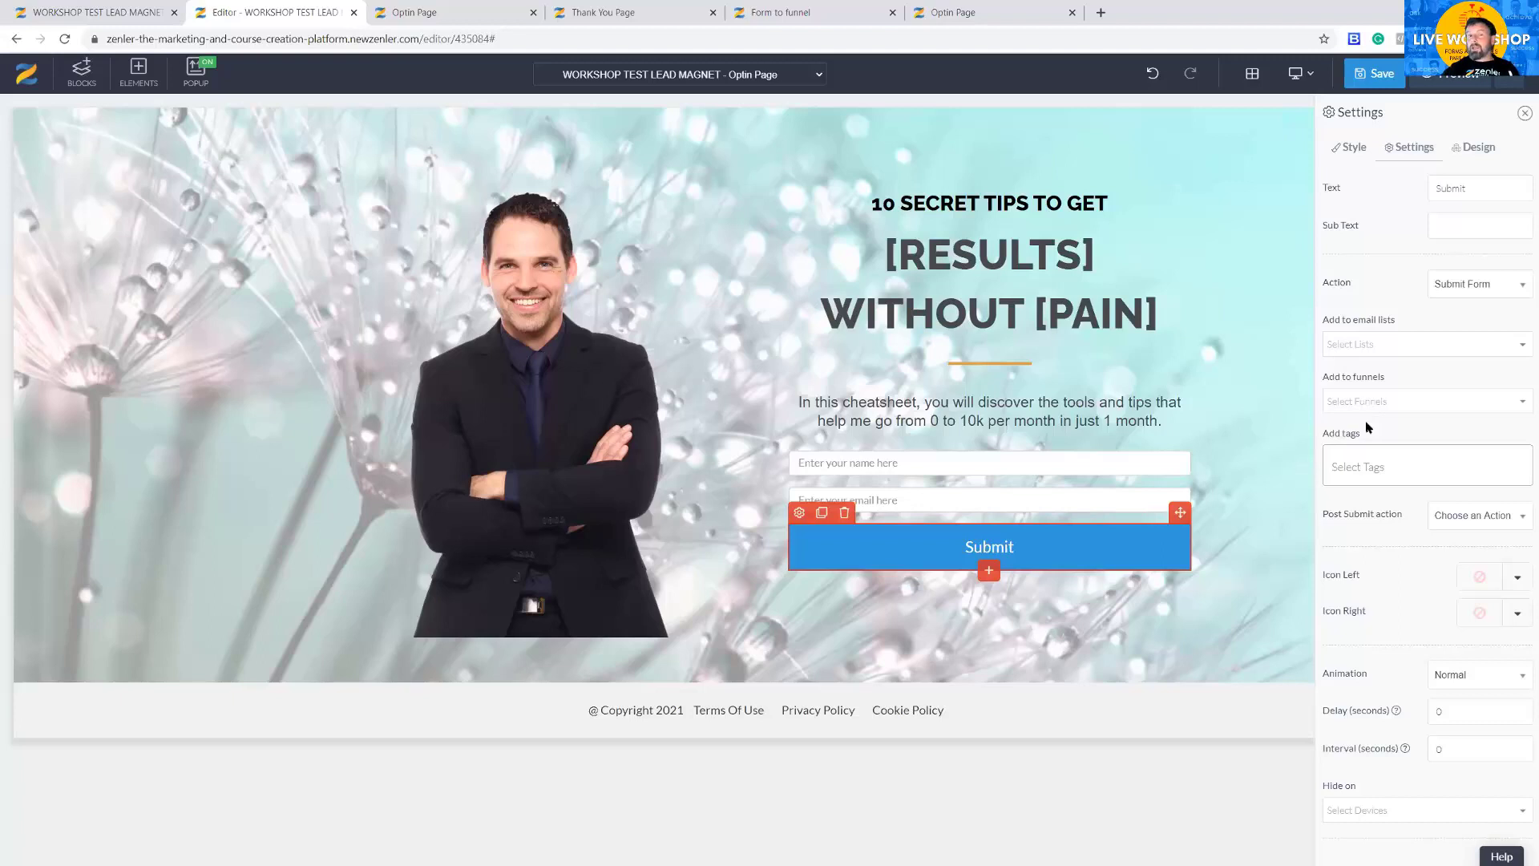
- Try the tags MARCH 2021 and APRILL on the form's Submit button and remove both
{"action": "left_click", "coordinate": [1346, 465]}
{"action": "left_click", "coordinate": [1354, 501]}
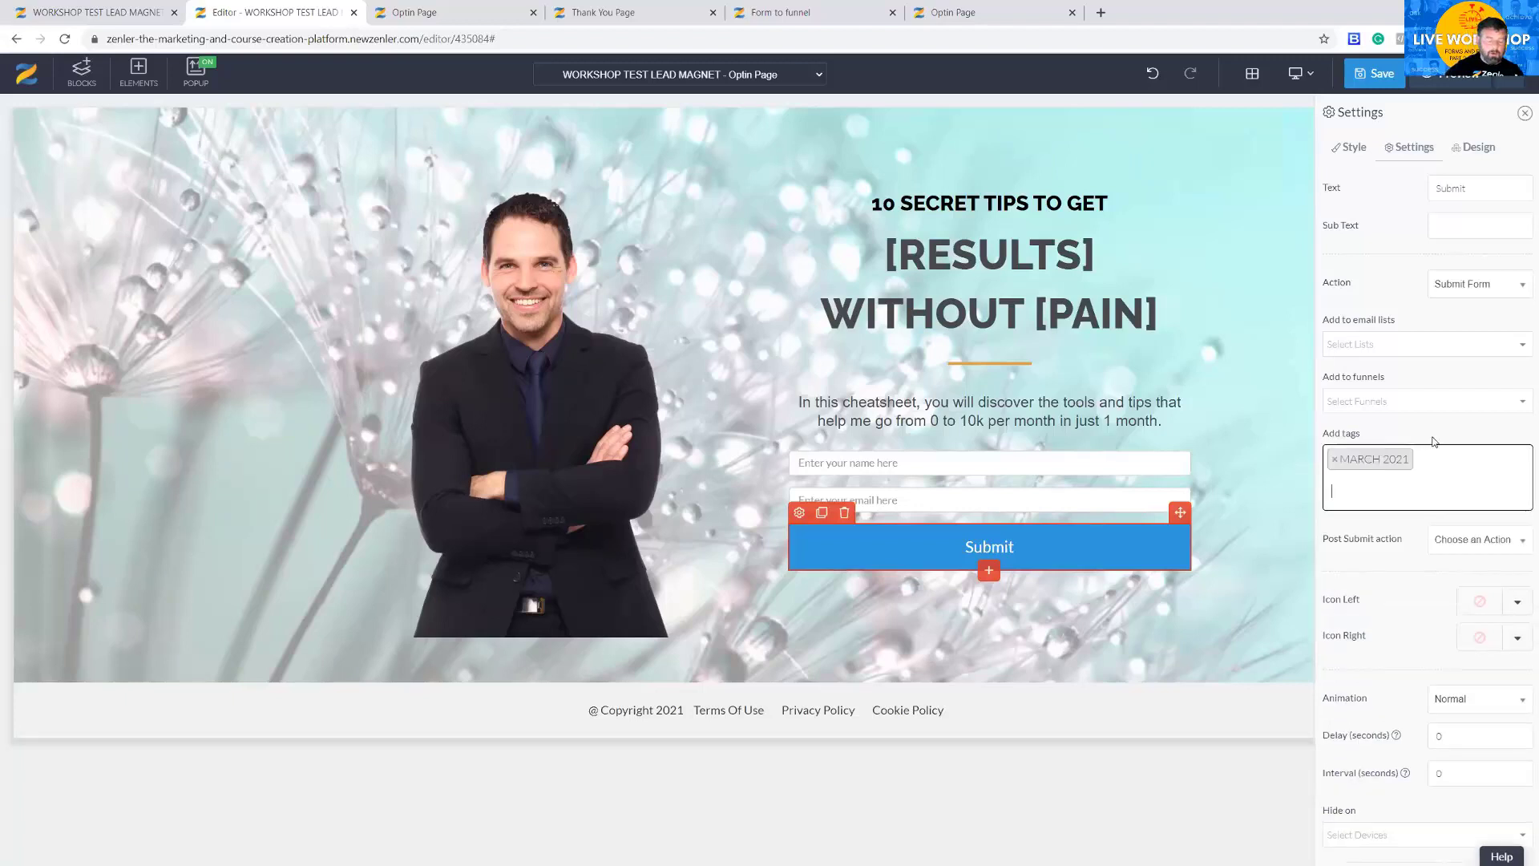
{"action": "type", "text": "A"}
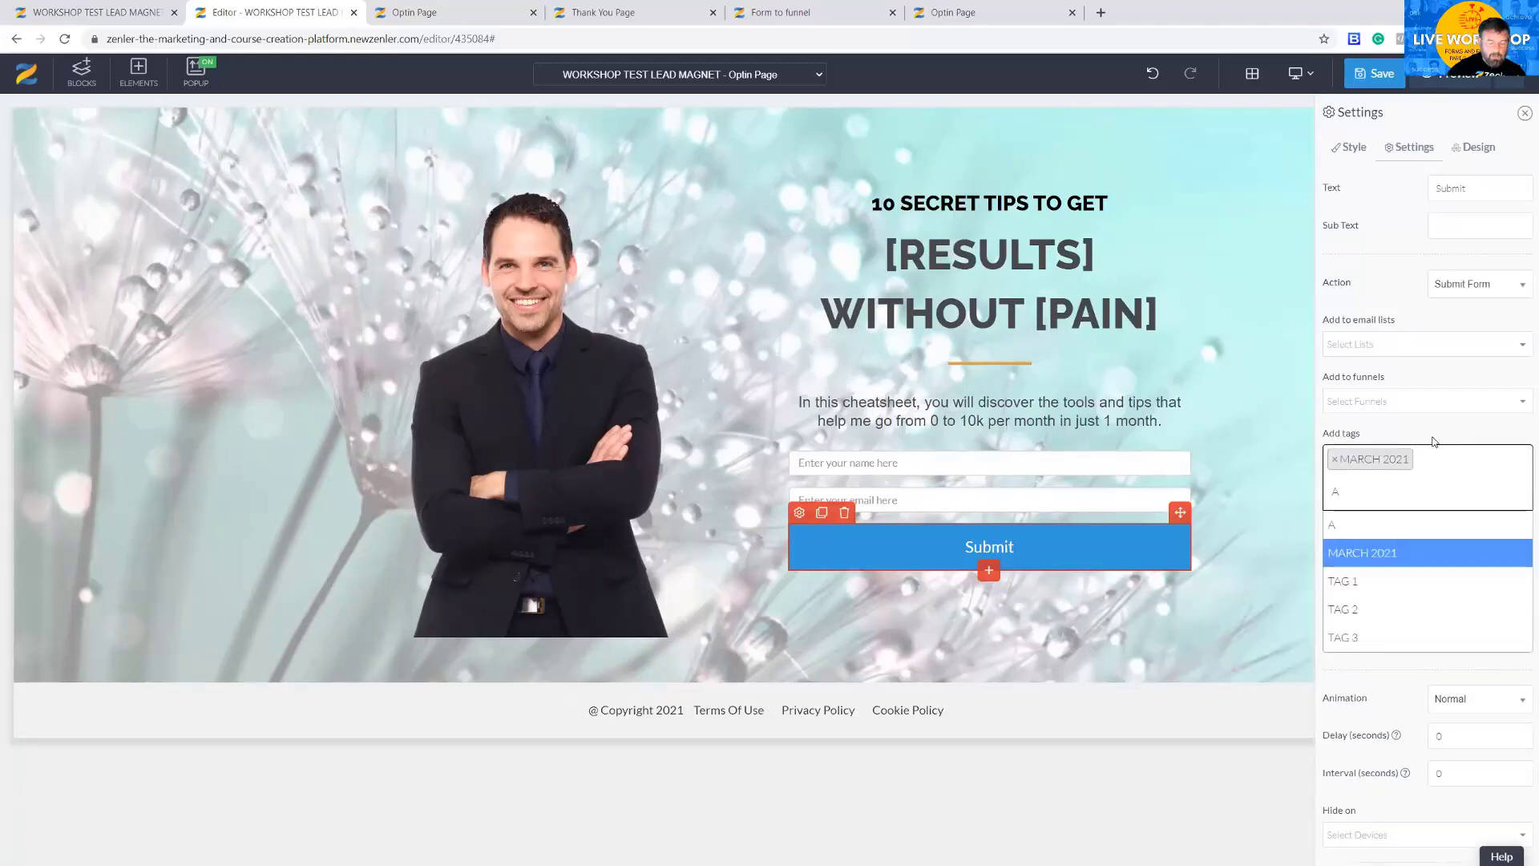
{"action": "type", "text": "PRILL"}
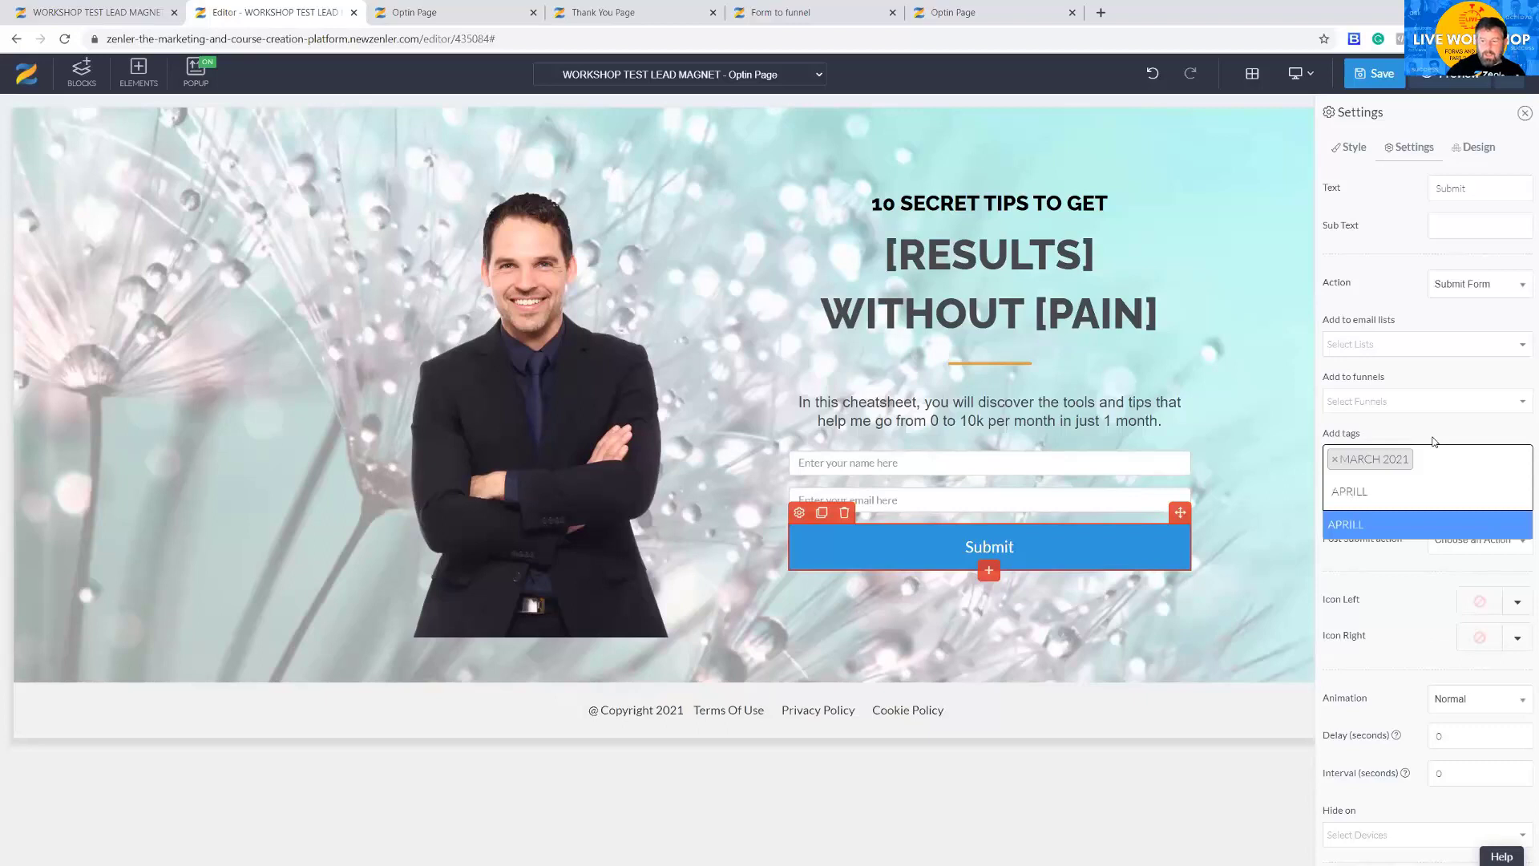
{"action": "key", "text": "Return"}
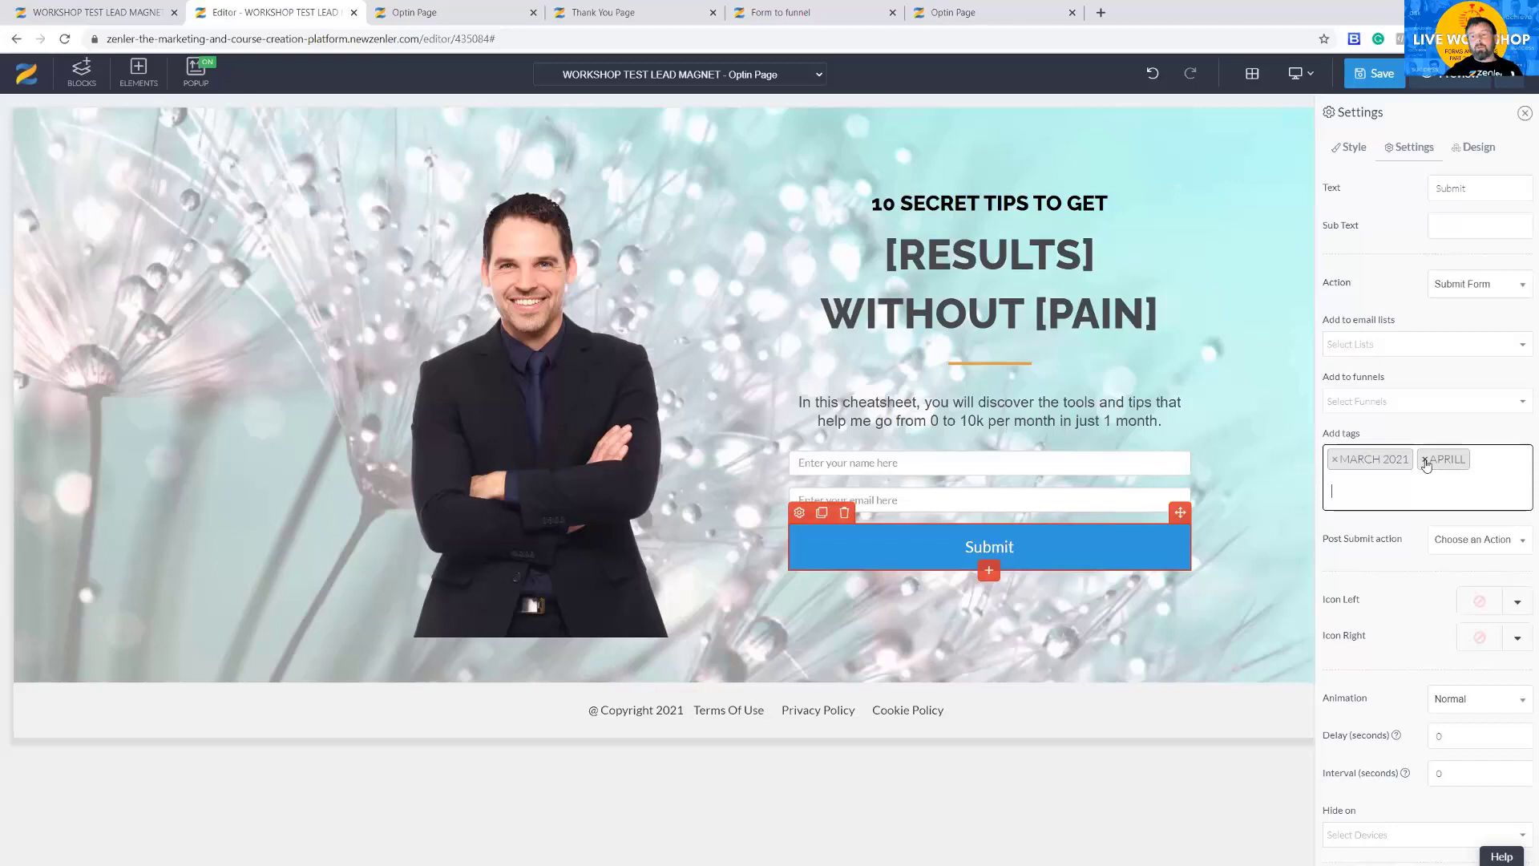
{"action": "left_click", "coordinate": [1424, 459]}
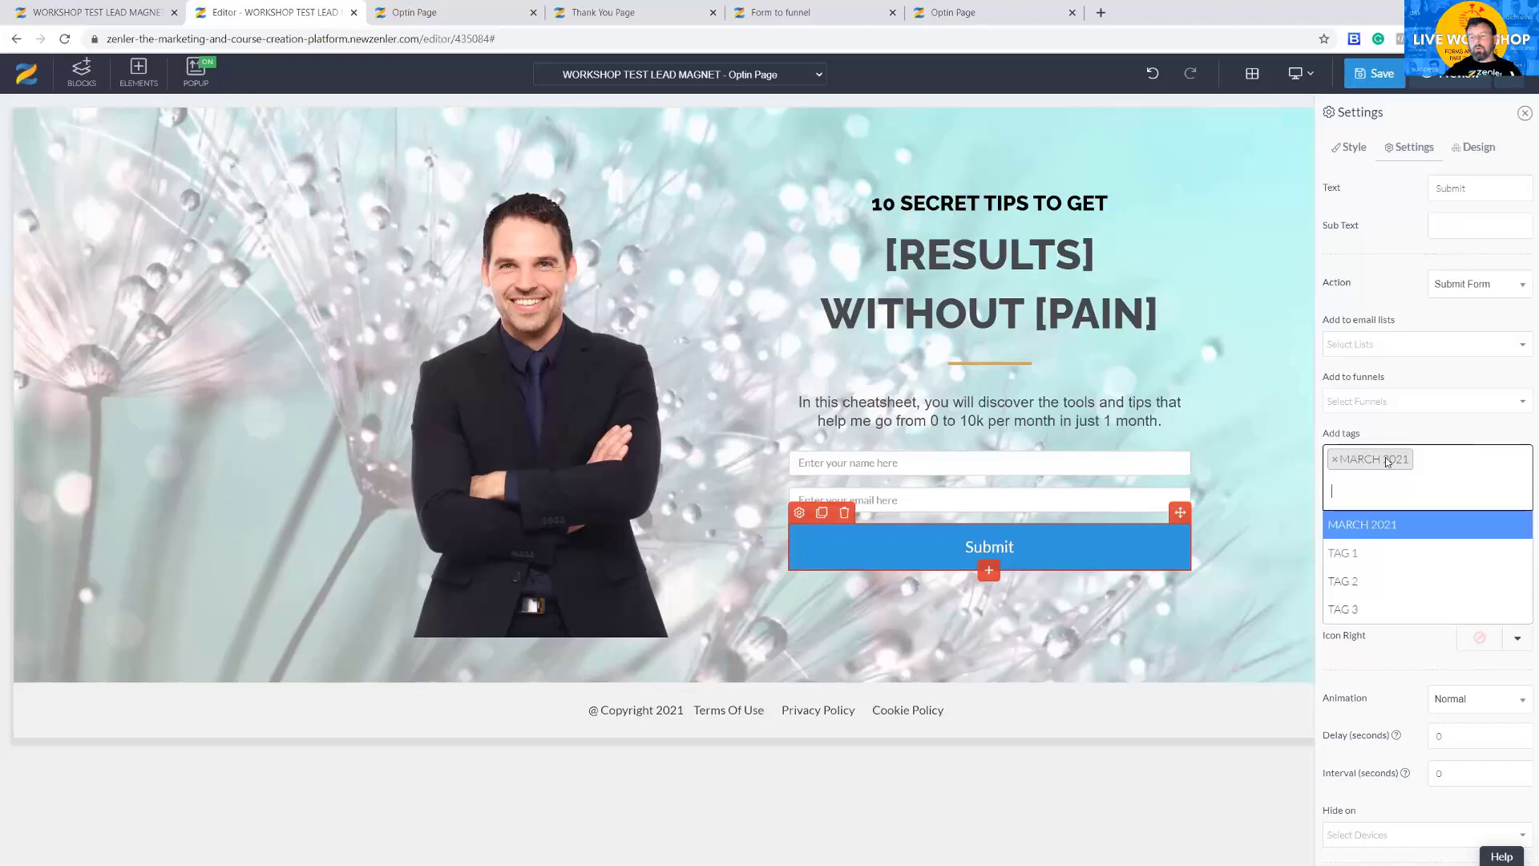
{"action": "left_click", "coordinate": [1333, 462]}
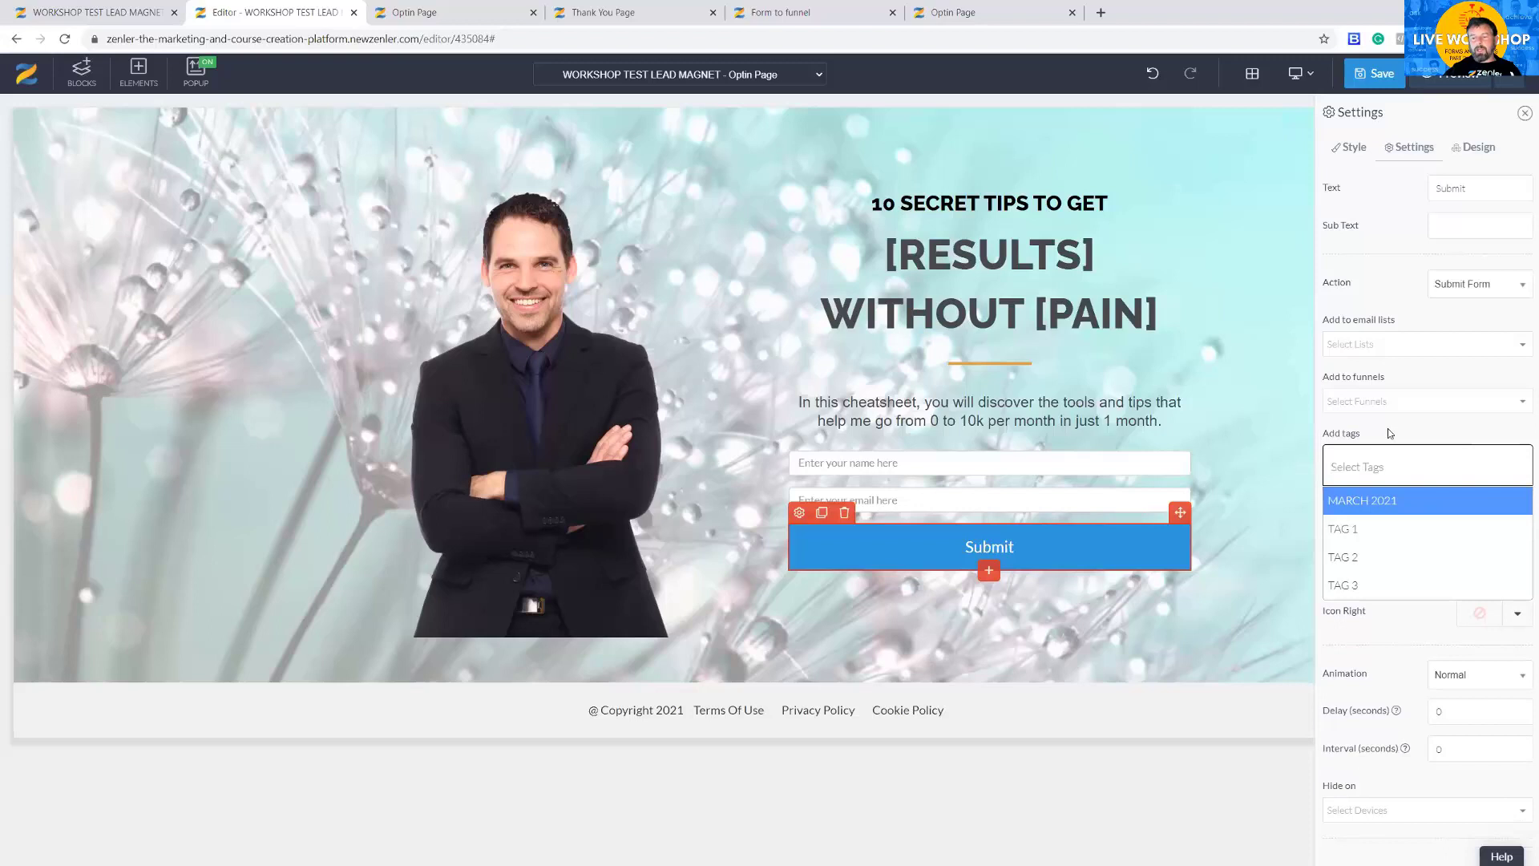
{"action": "left_click", "coordinate": [1389, 432]}
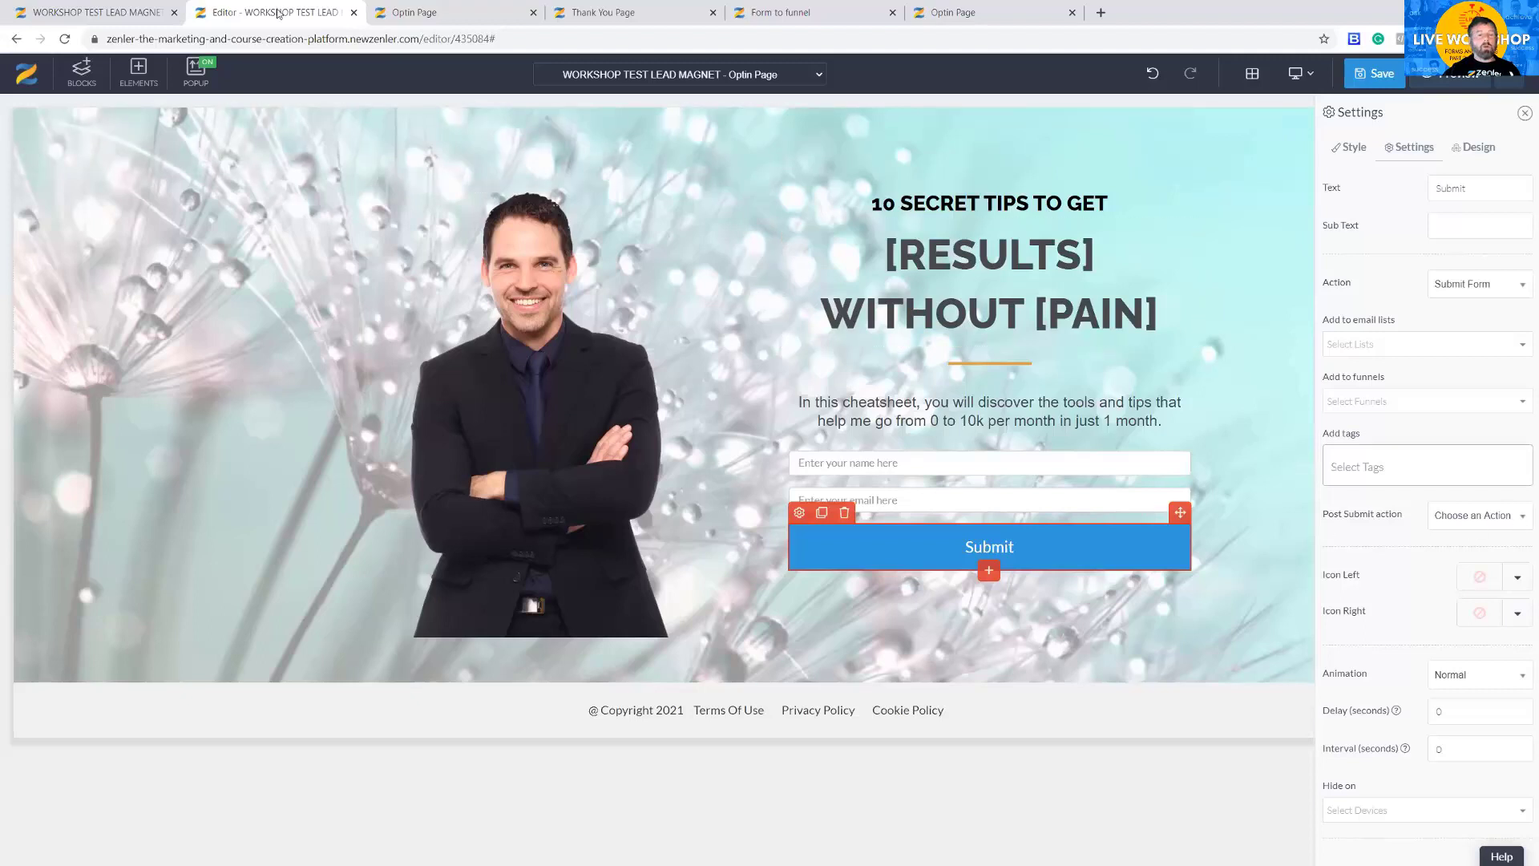
- Copy the Thank You page's URL from the WORKSHOP TEST LEAD MAGNET funnel steps and return to the optin page editor
{"action": "left_click", "coordinate": [97, 12]}
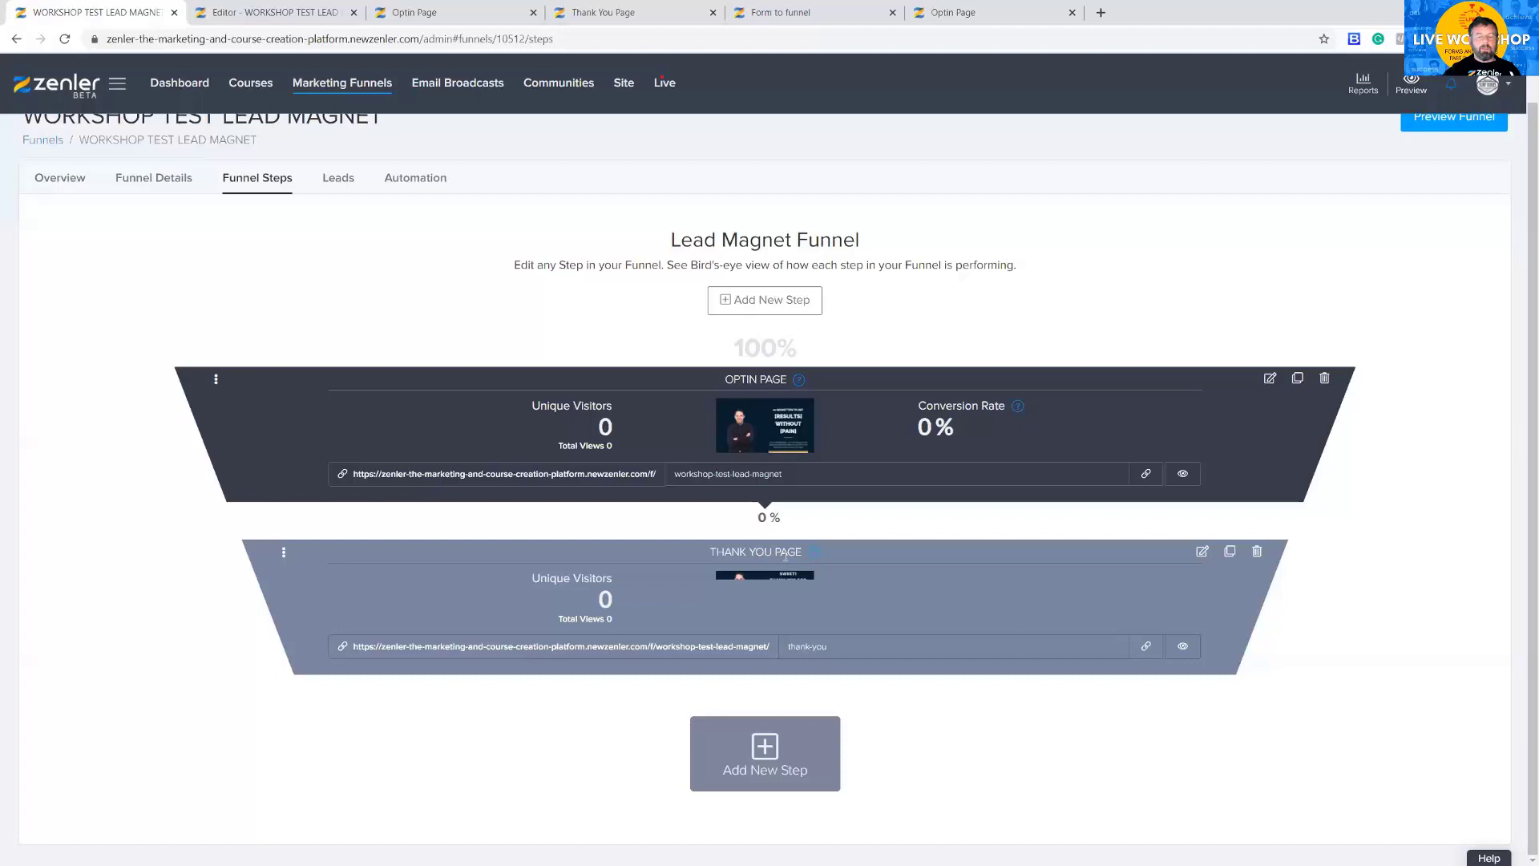
{"action": "left_click", "coordinate": [1145, 642]}
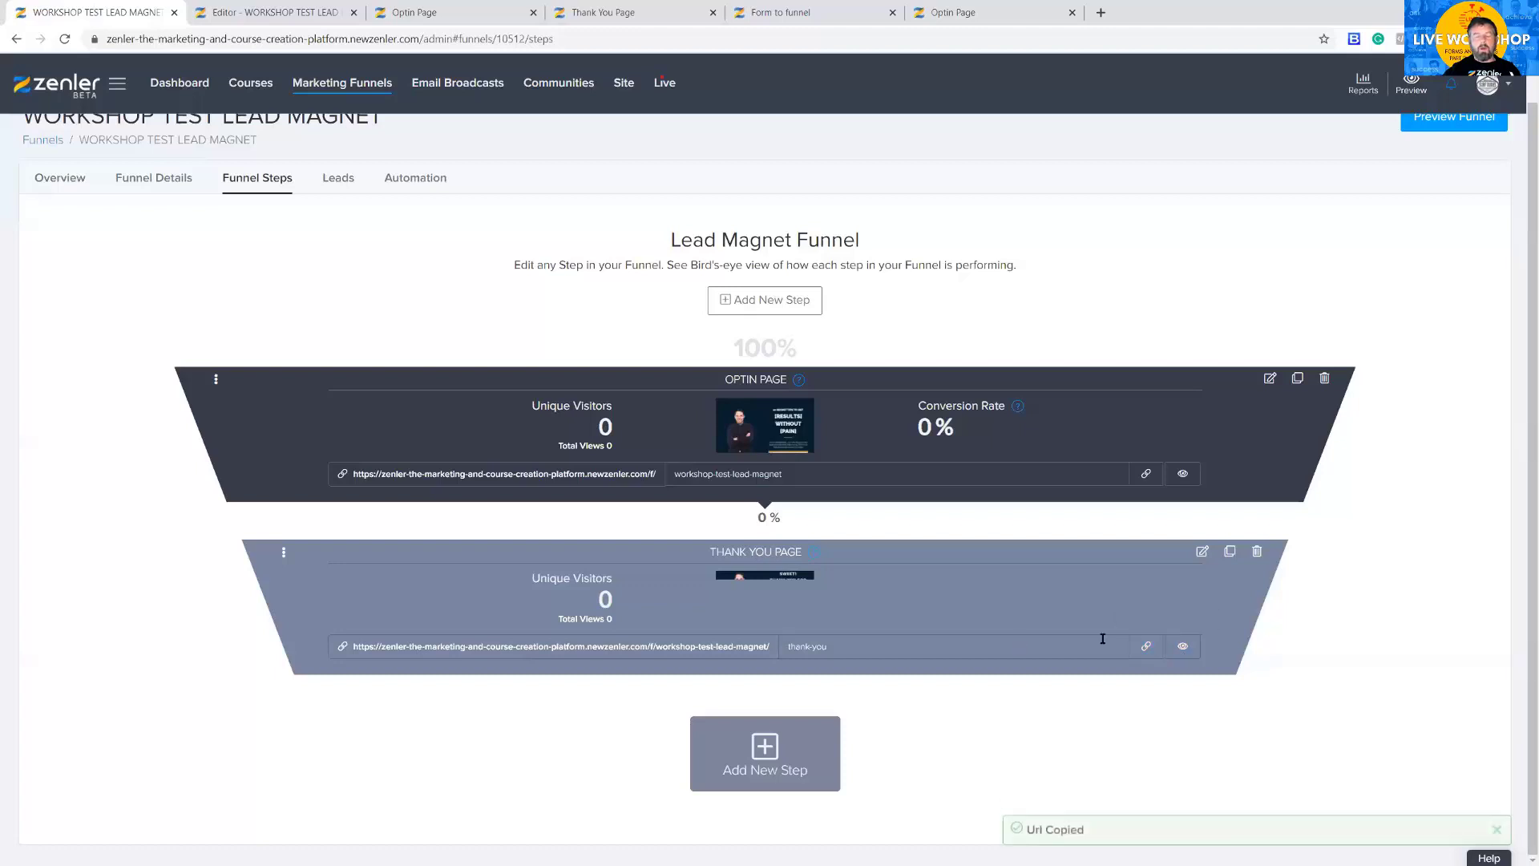
{"action": "left_click", "coordinate": [315, 11]}
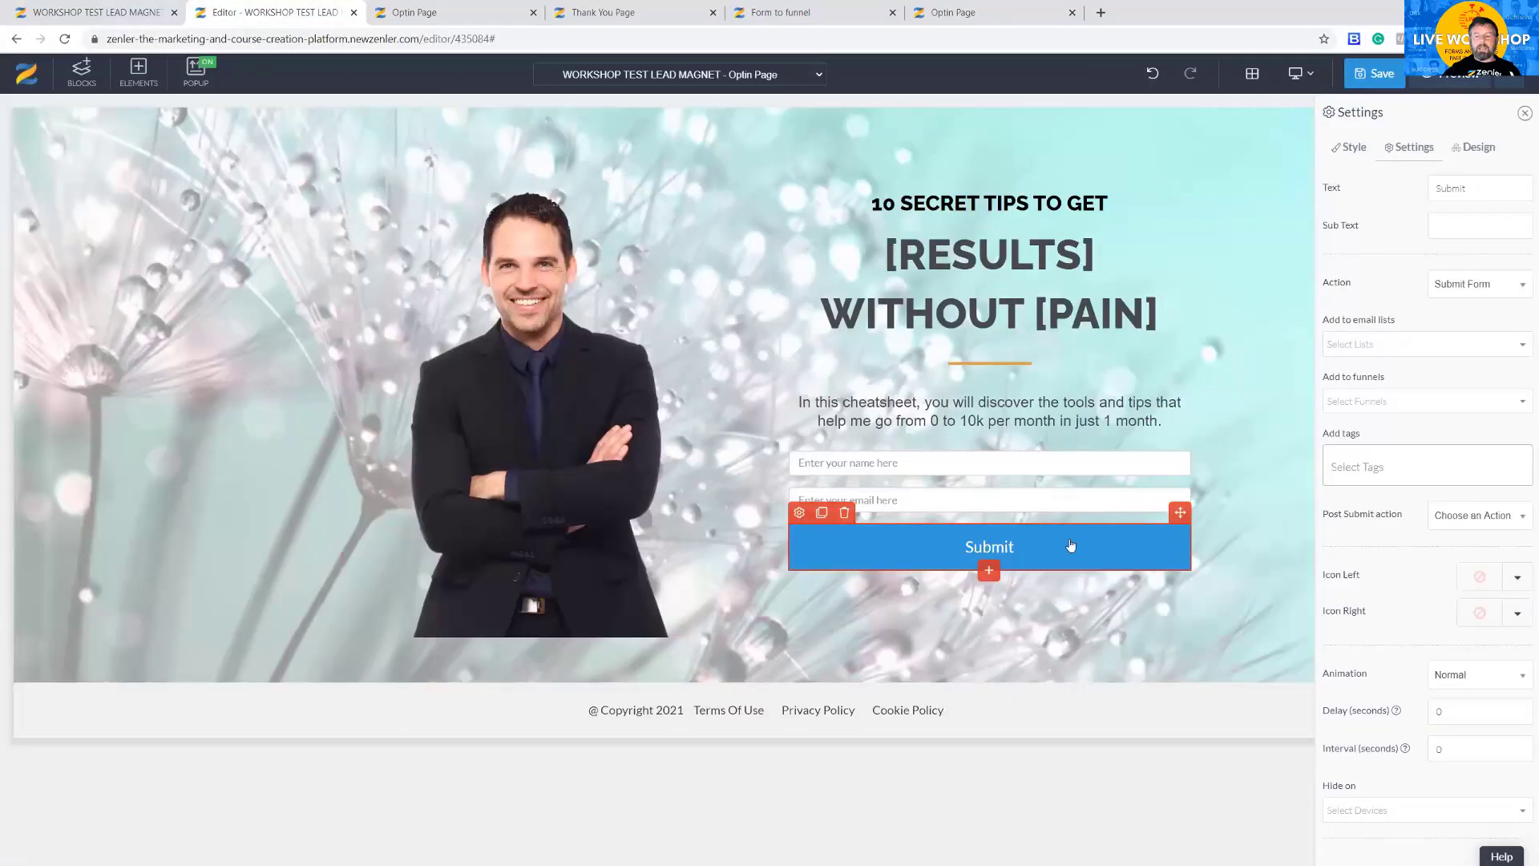
- Set the Submit button's post submit action to Go to Link with the copied thank-you page URL, and save the page
{"action": "left_click", "coordinate": [1523, 520]}
{"action": "left_click", "coordinate": [1465, 561]}
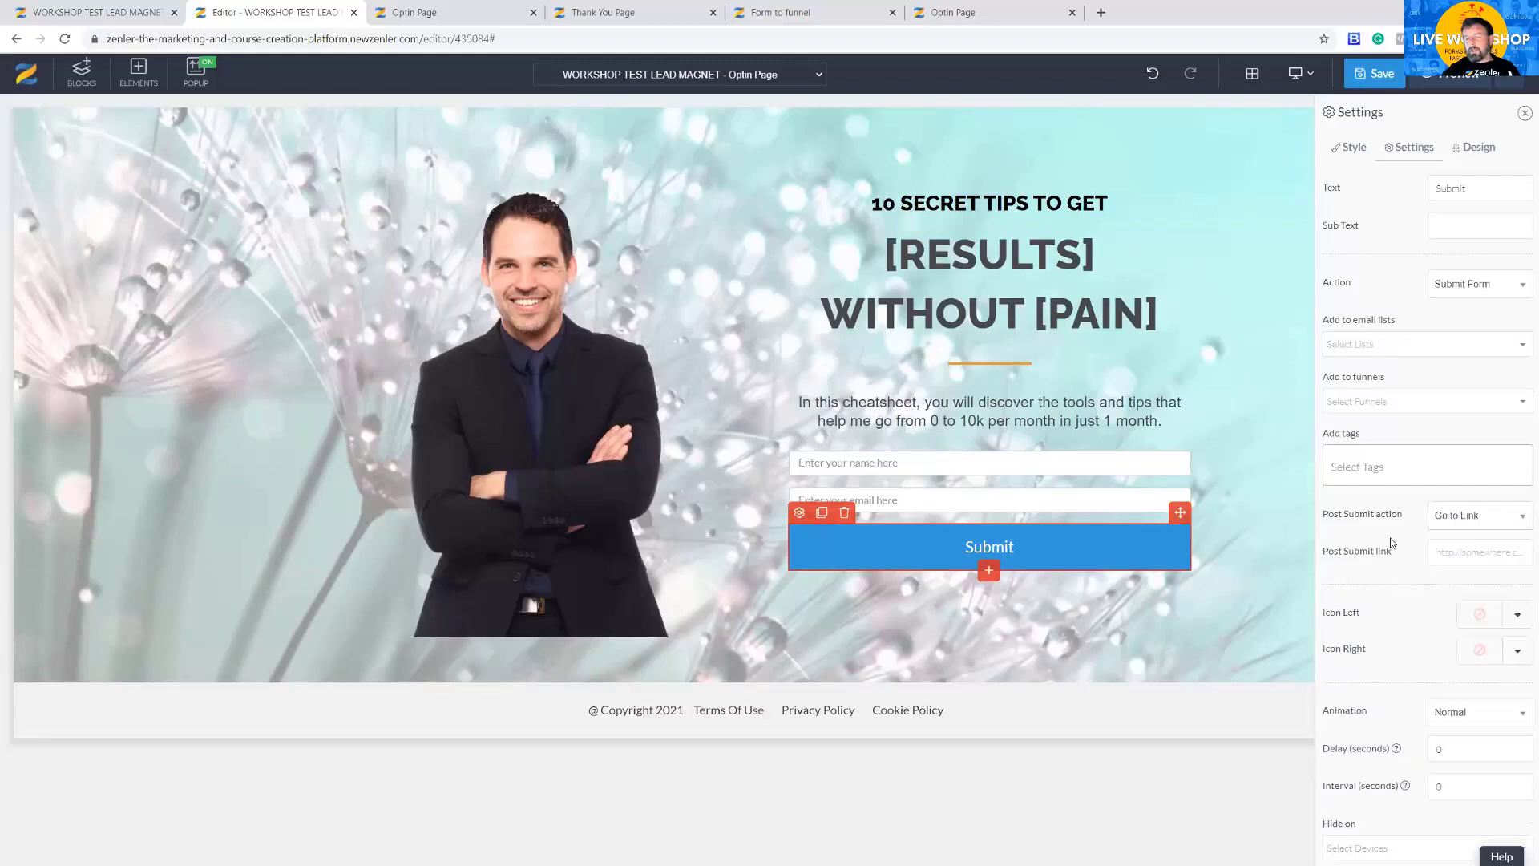
{"action": "left_click", "coordinate": [1523, 518]}
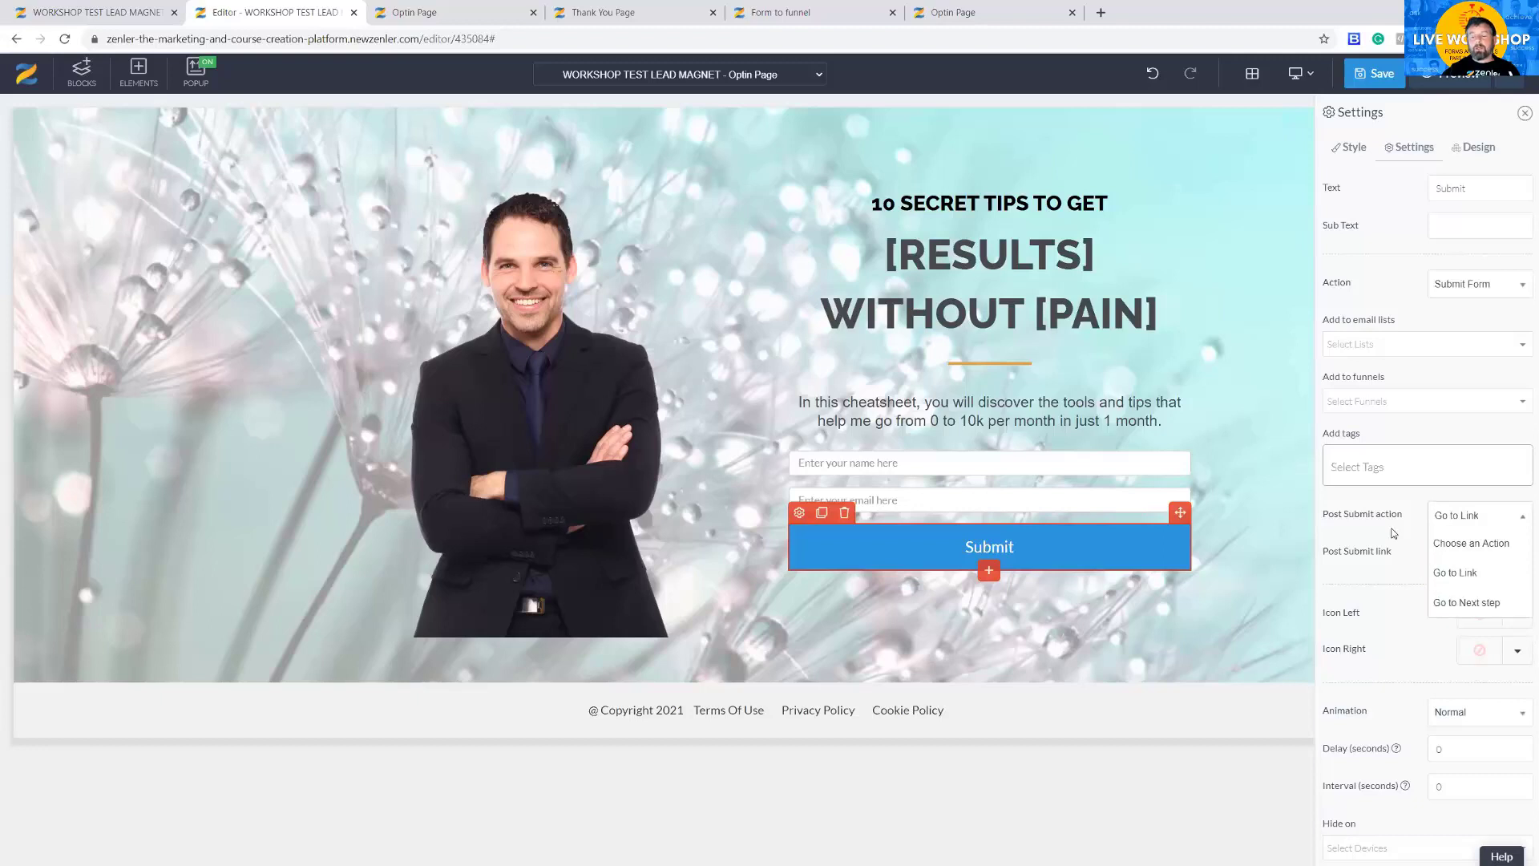
{"action": "left_click", "coordinate": [1432, 571]}
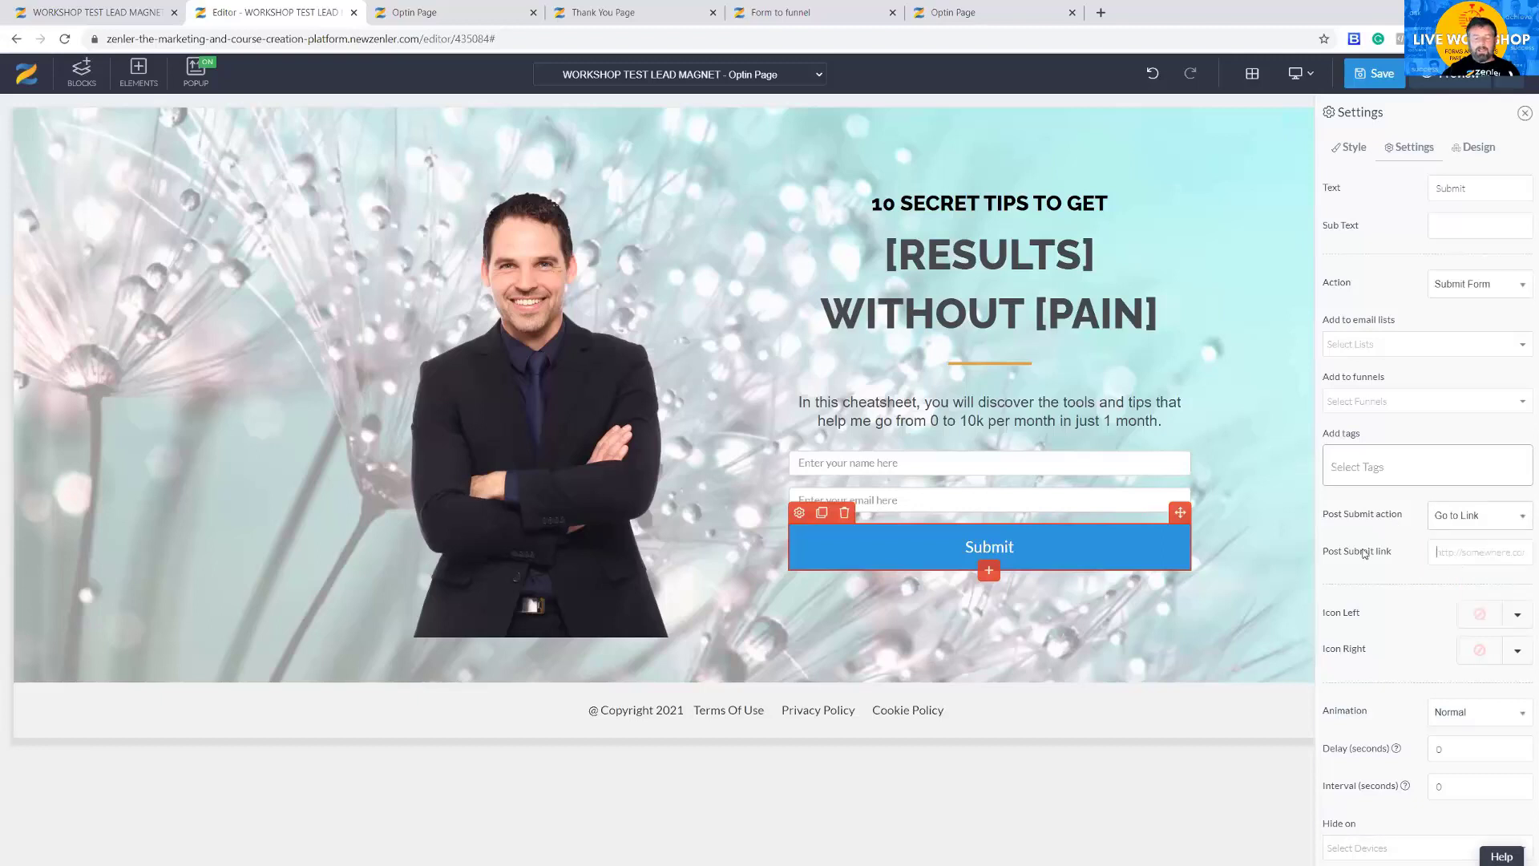
{"action": "key", "text": "ctrl+v"}
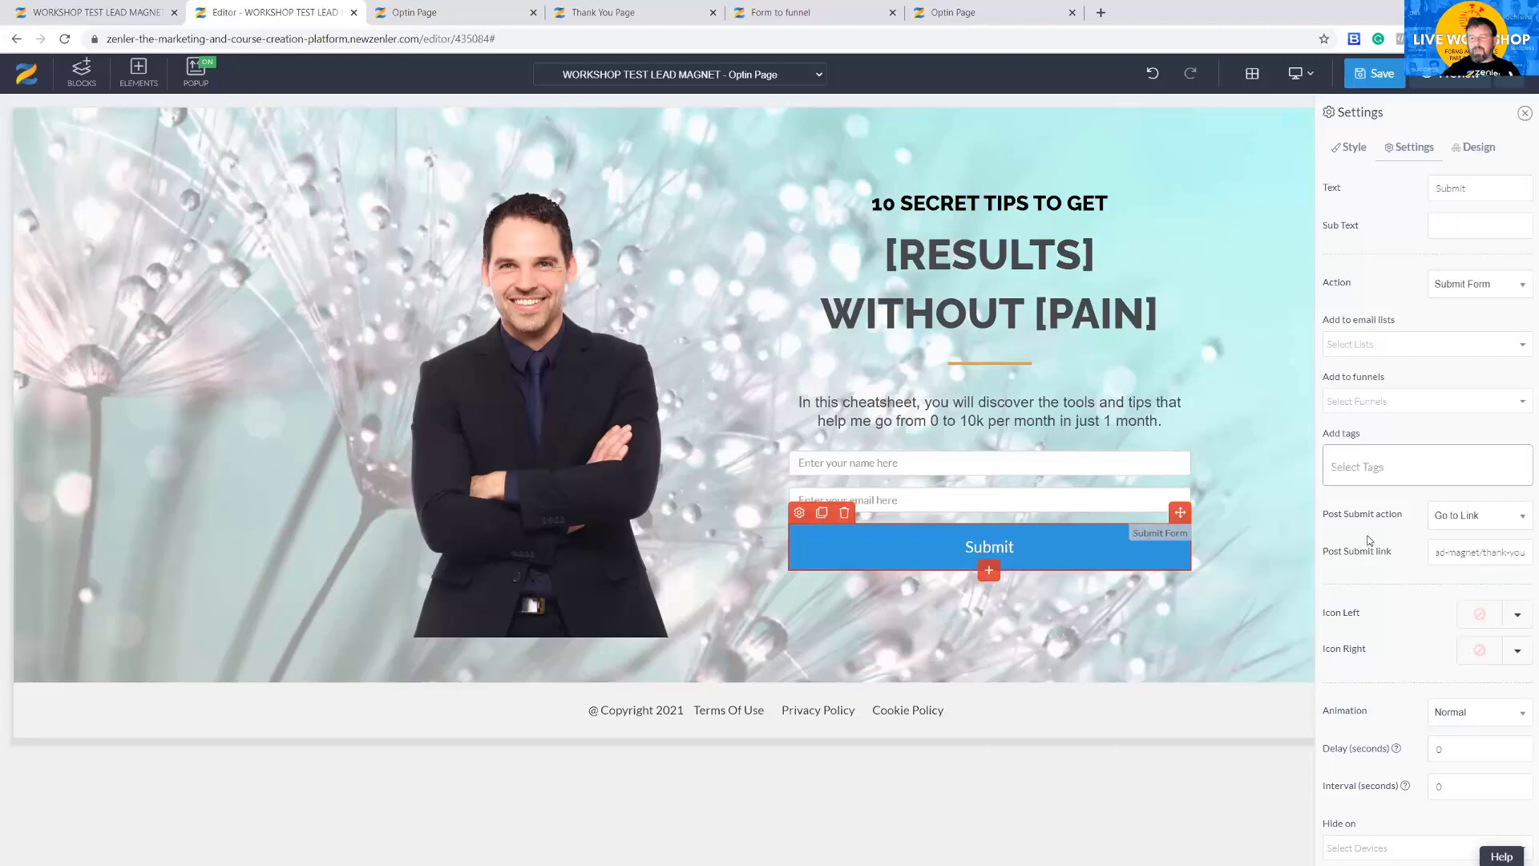
{"action": "left_click_drag", "start_coordinate": [1441, 551], "coordinate": [1395, 549]}
{"action": "left_click", "coordinate": [1398, 544]}
{"action": "left_click", "coordinate": [1372, 76]}
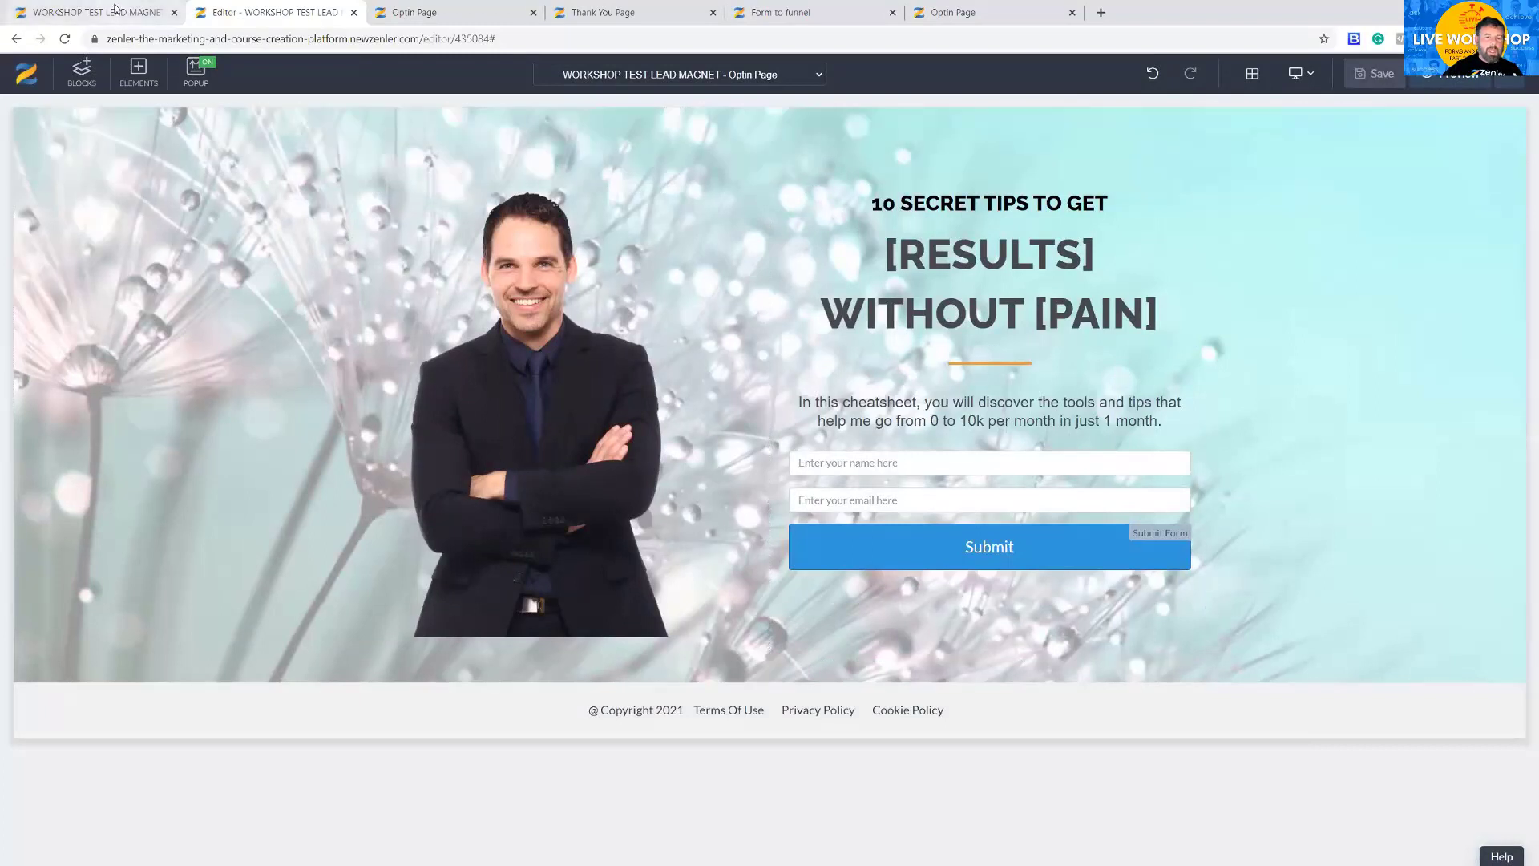
- Reload the WORKSHOP TEST LEAD MAGNET optin page preview and check the on-page form's name and email fields
{"action": "left_click", "coordinate": [14, 11]}
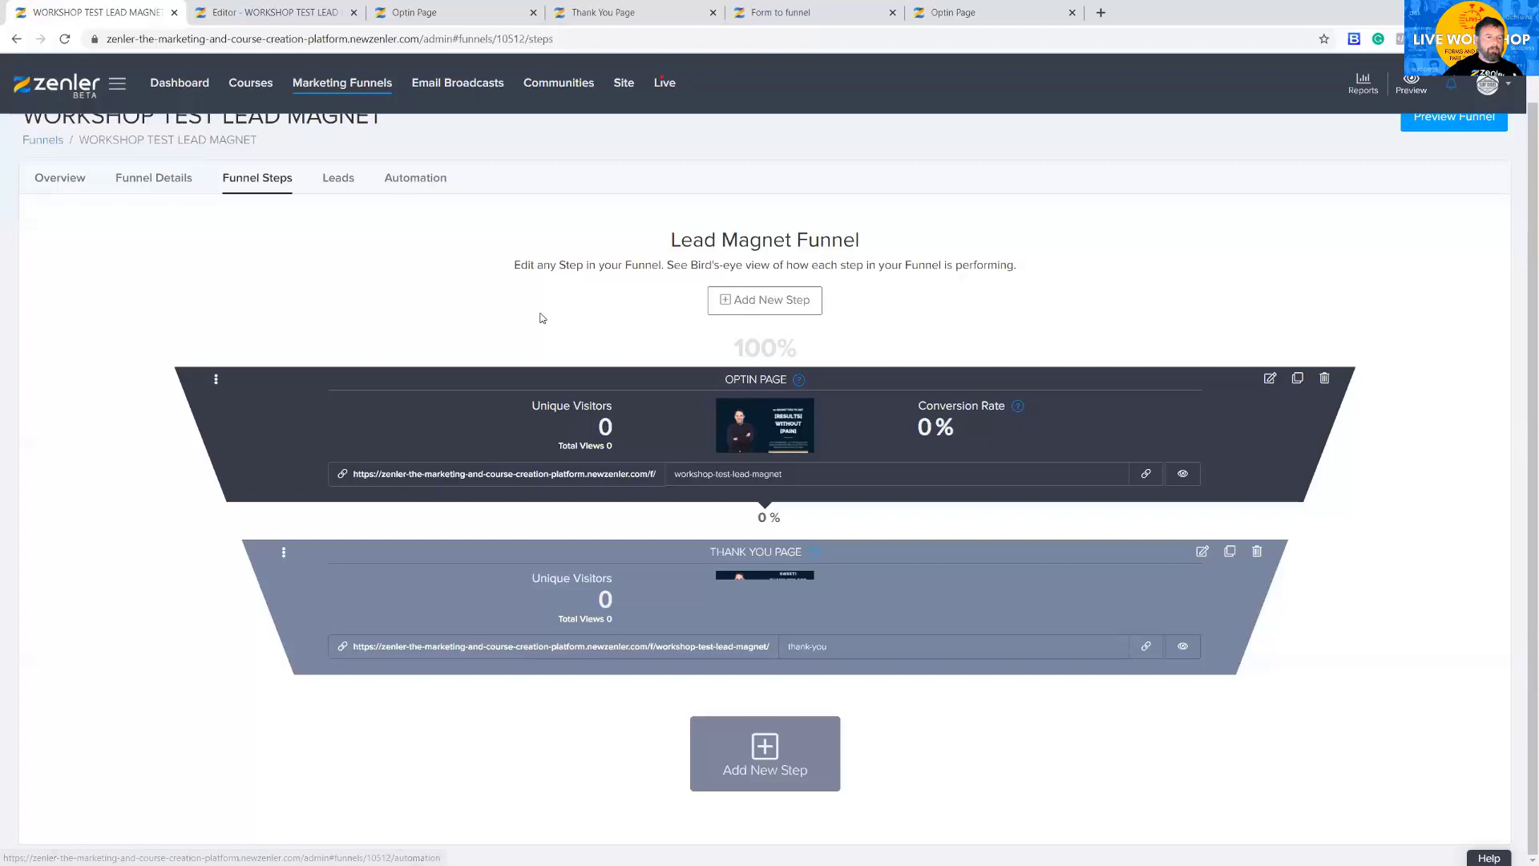
{"action": "scroll", "coordinate": [542, 327], "scroll_direction": "up", "scroll_amount": 1}
{"action": "left_click", "coordinate": [565, 16]}
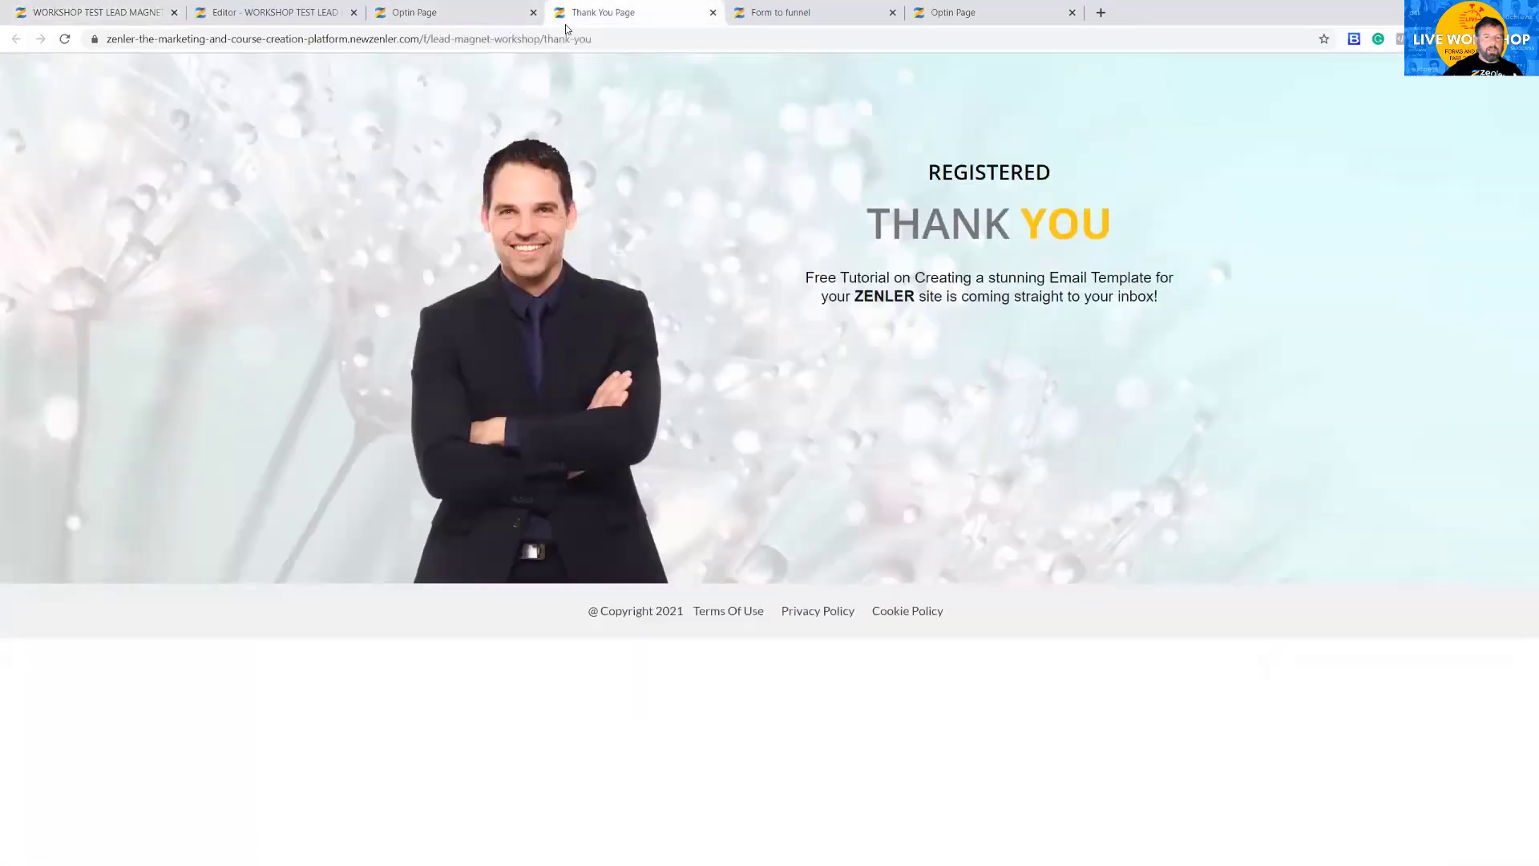
{"action": "left_click", "coordinate": [489, 12]}
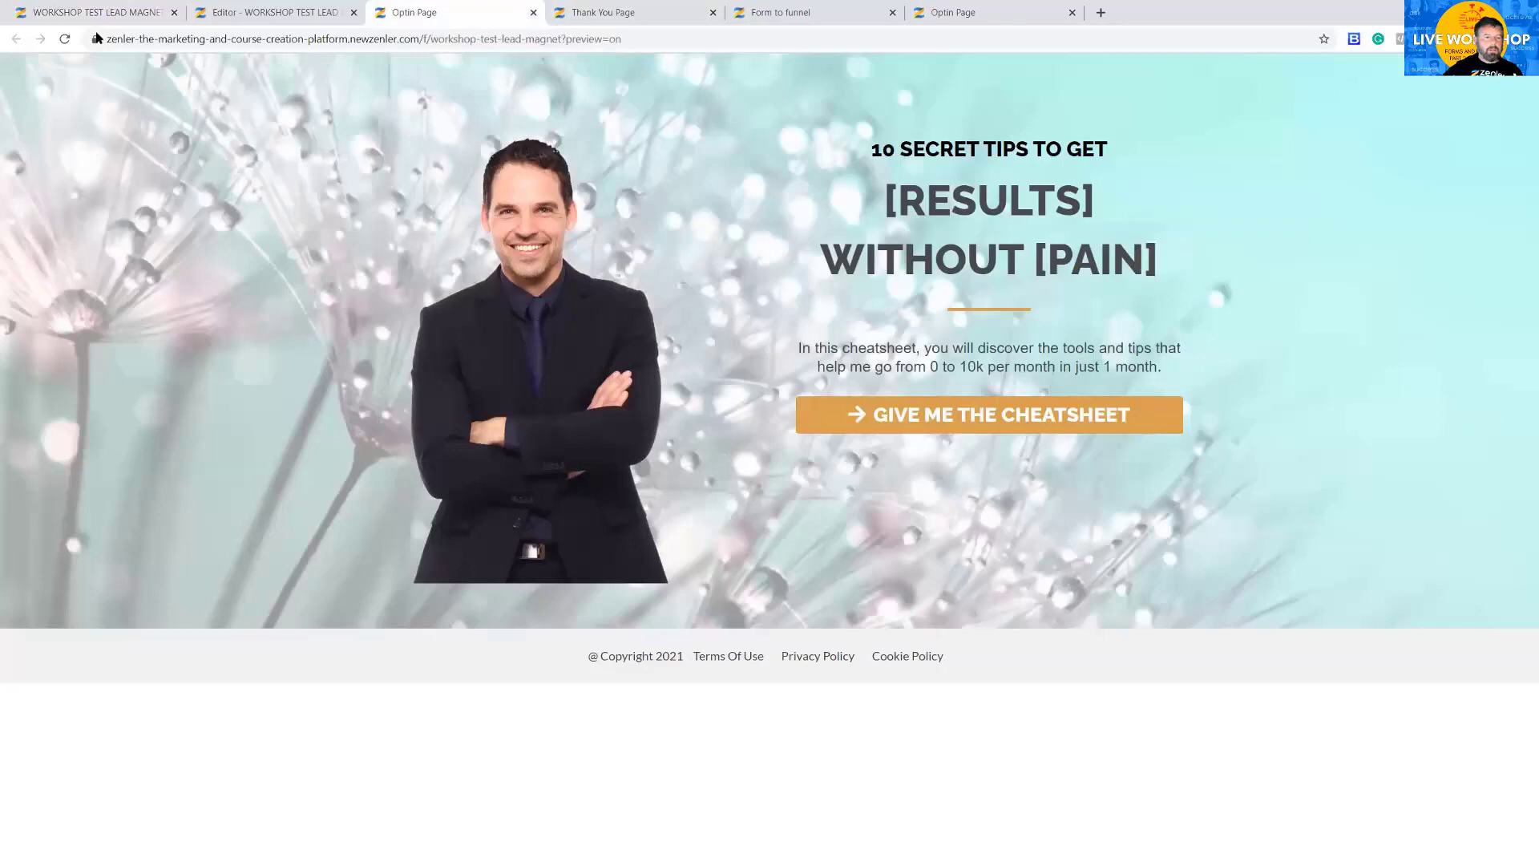
{"action": "left_click", "coordinate": [65, 39]}
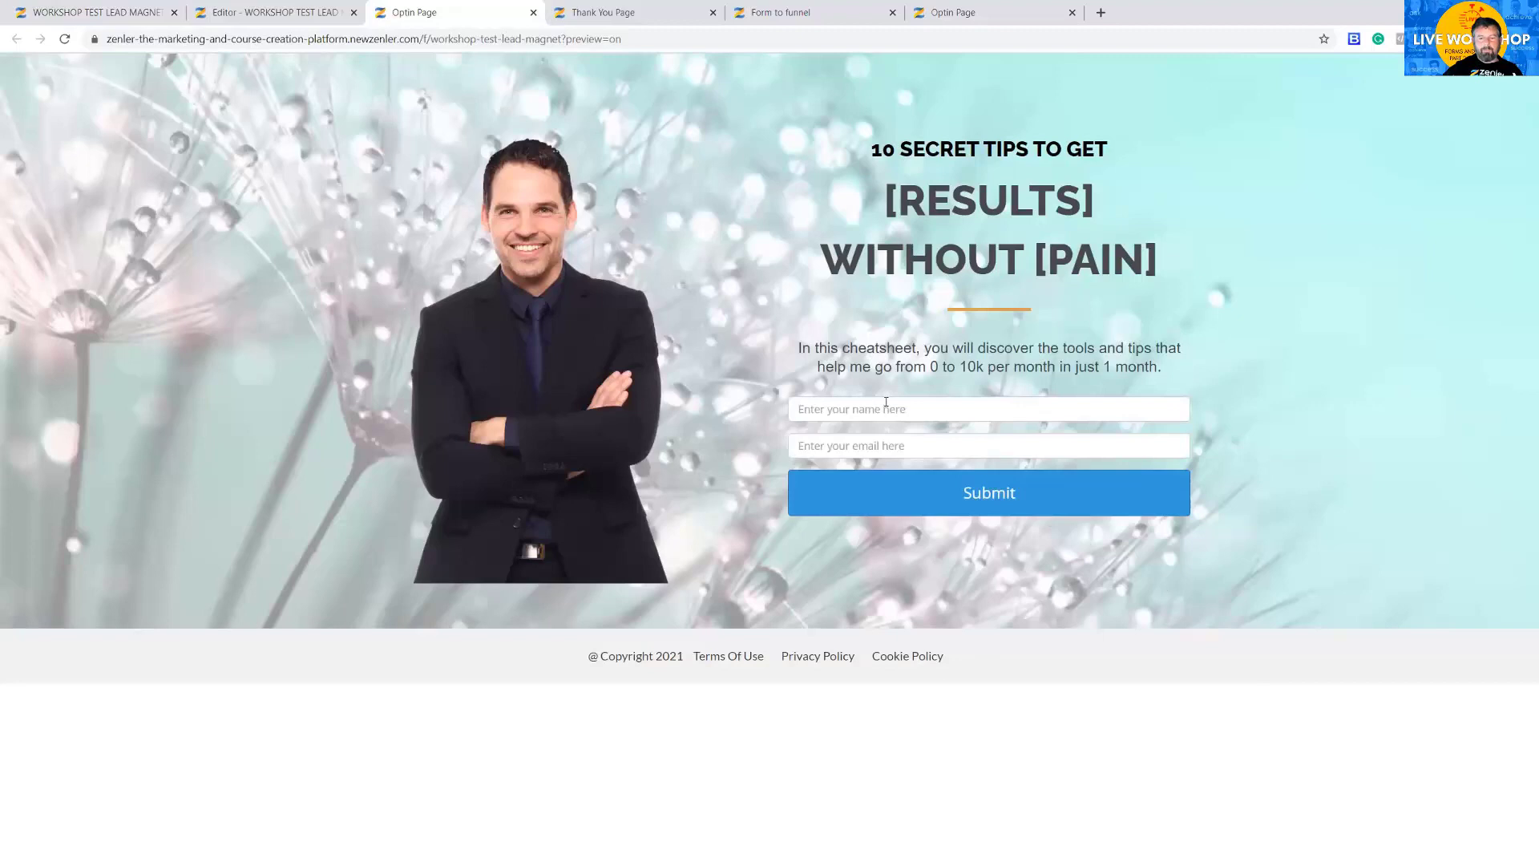
{"action": "left_click", "coordinate": [864, 409]}
{"action": "left_click", "coordinate": [752, 396]}
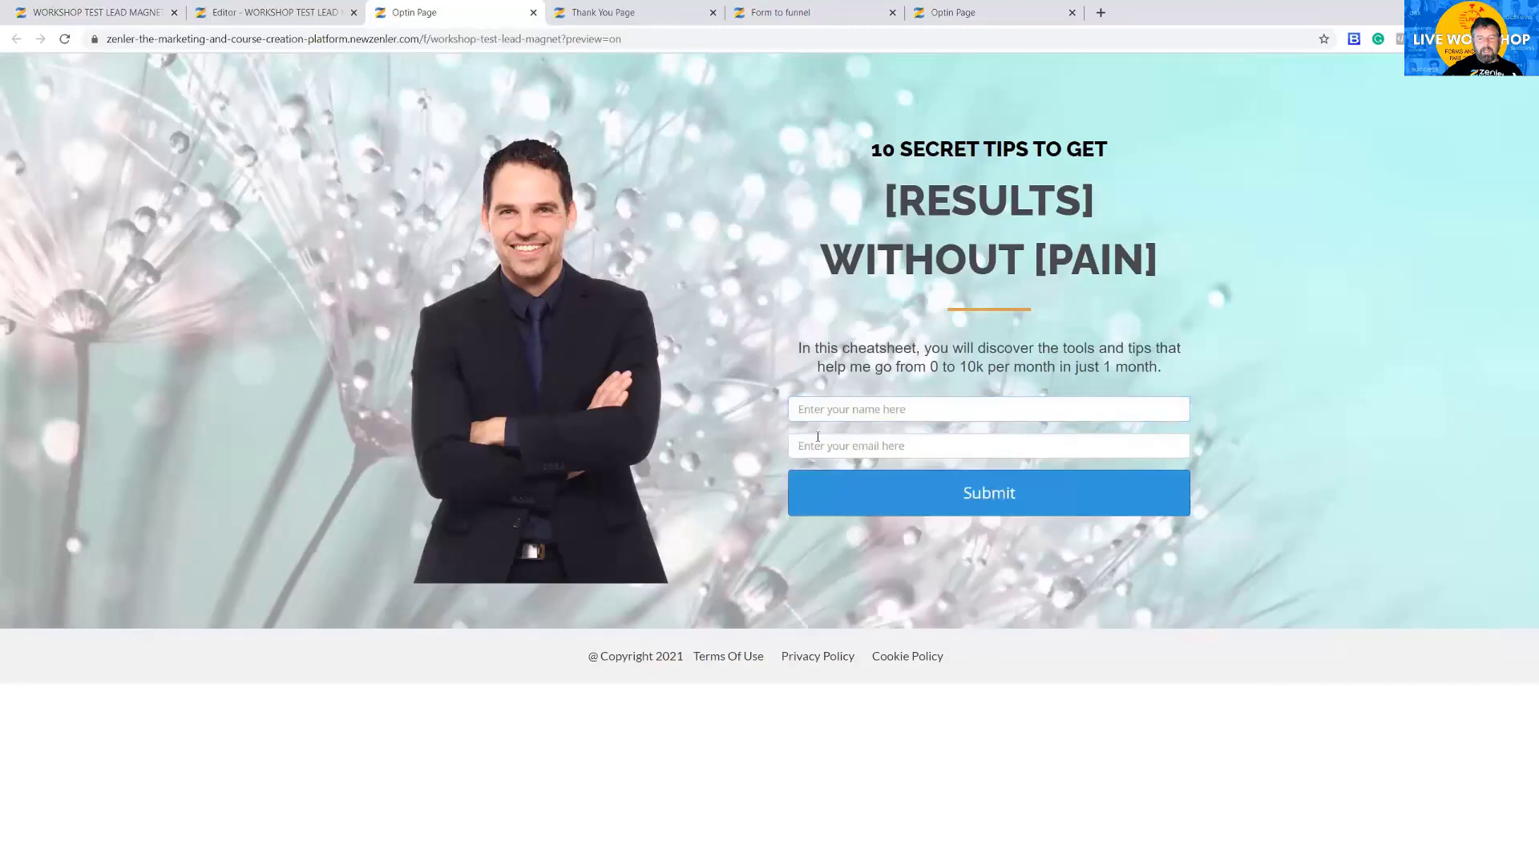
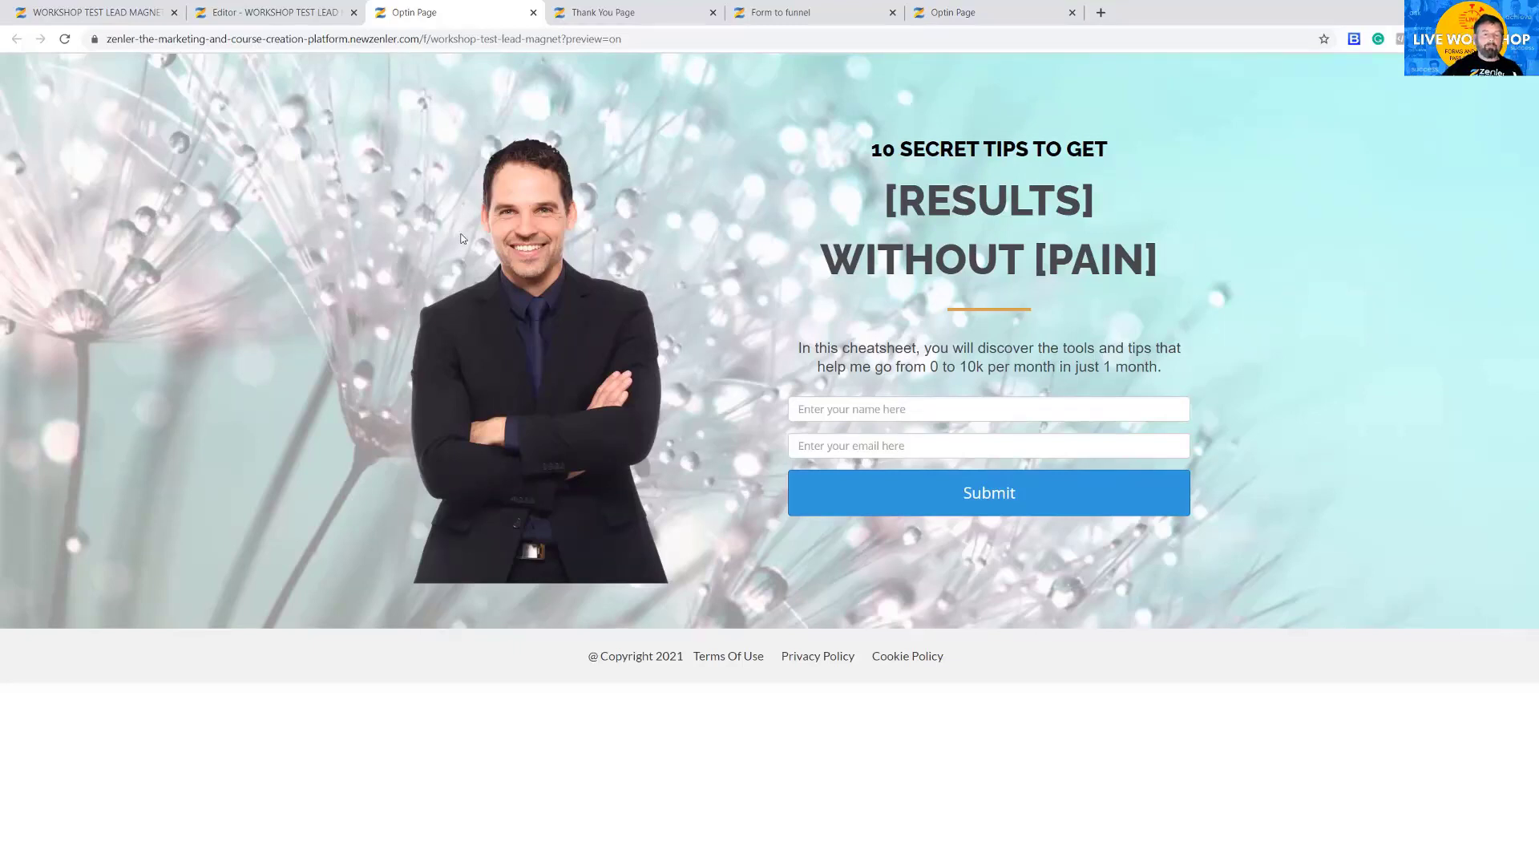
- Open the Access Instructions Email for editing from the Email Drip Sequence in the WORKSHOP TEST LEAD MAGNET funnel's automation
{"action": "left_click", "coordinate": [238, 18]}
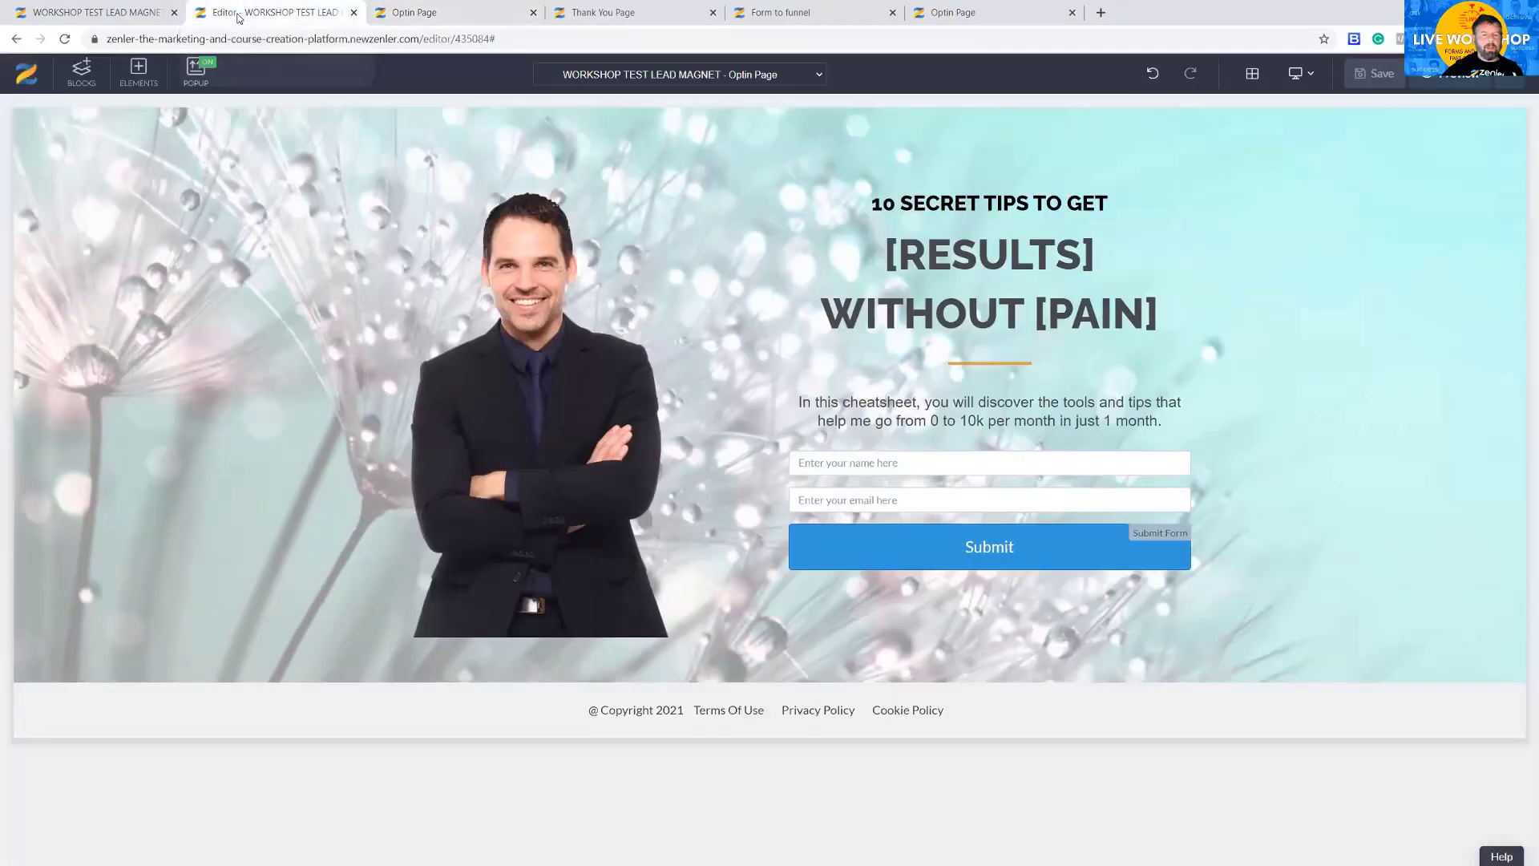
{"action": "left_click", "coordinate": [128, 13]}
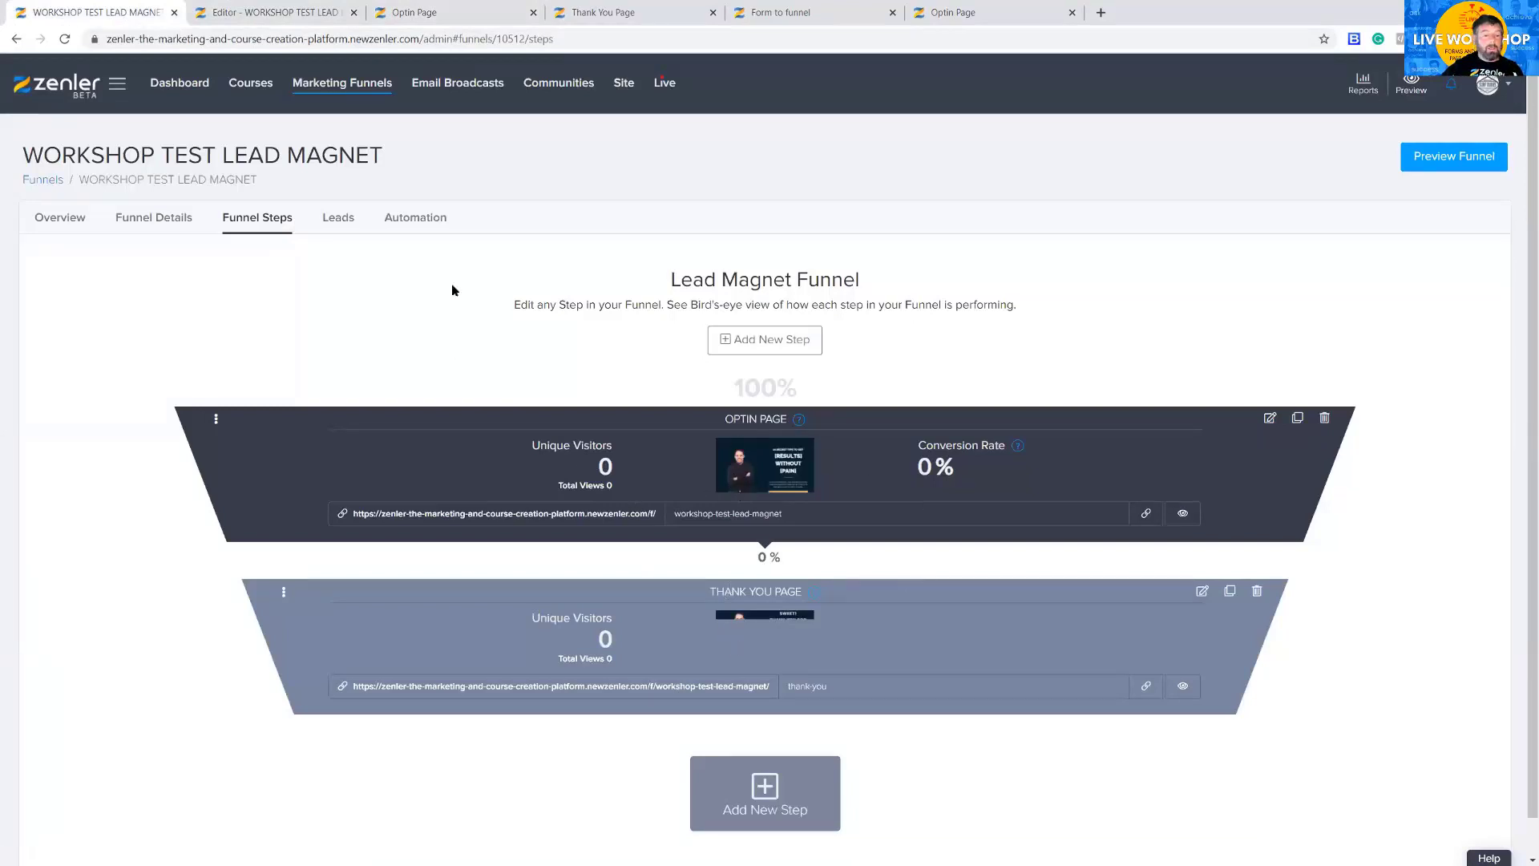
{"action": "left_click", "coordinate": [417, 223]}
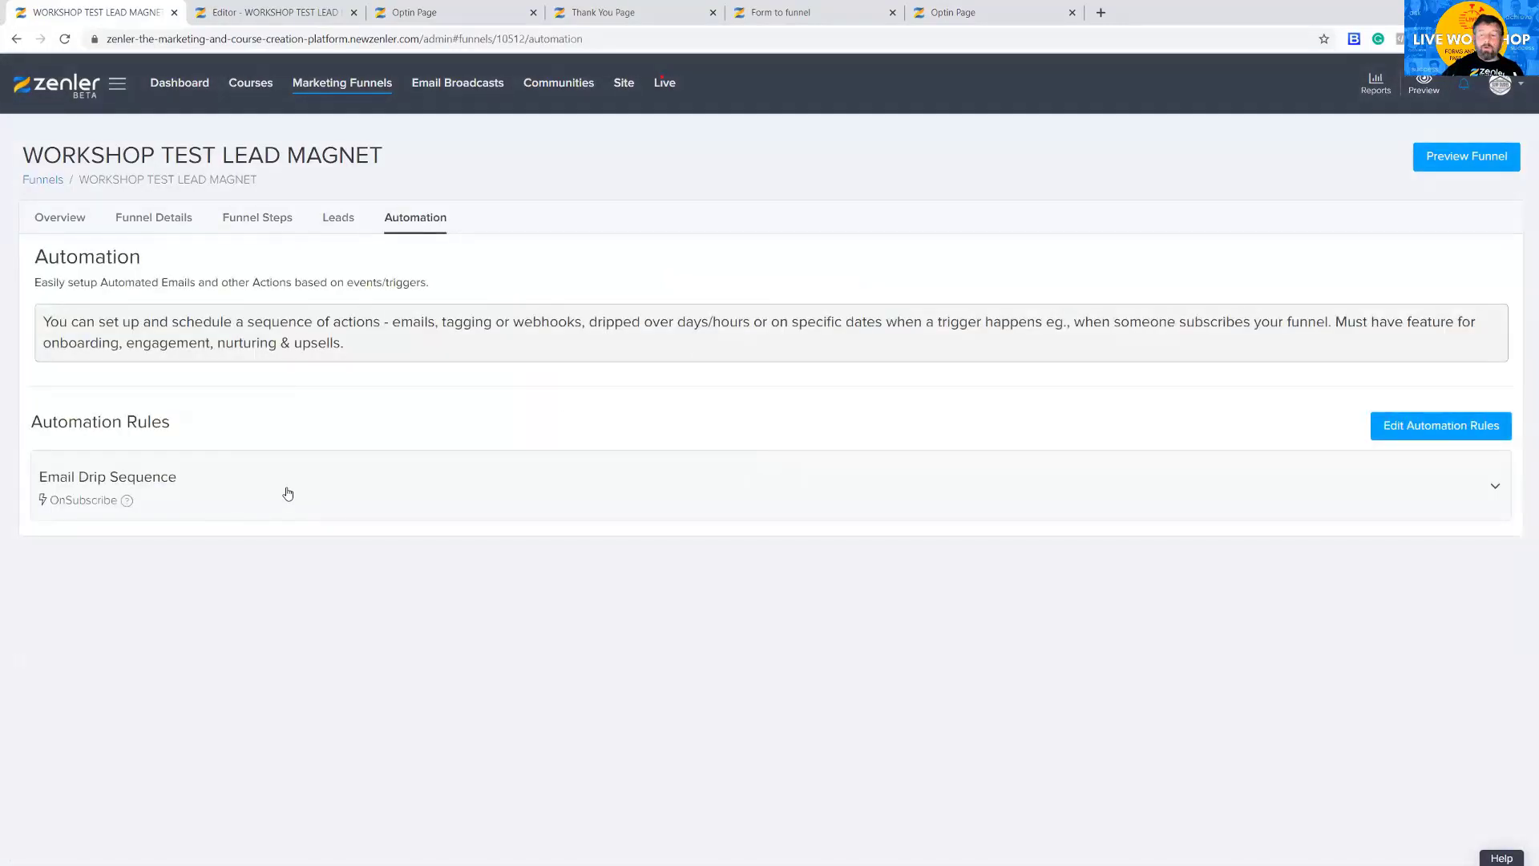
{"action": "left_click", "coordinate": [1492, 492]}
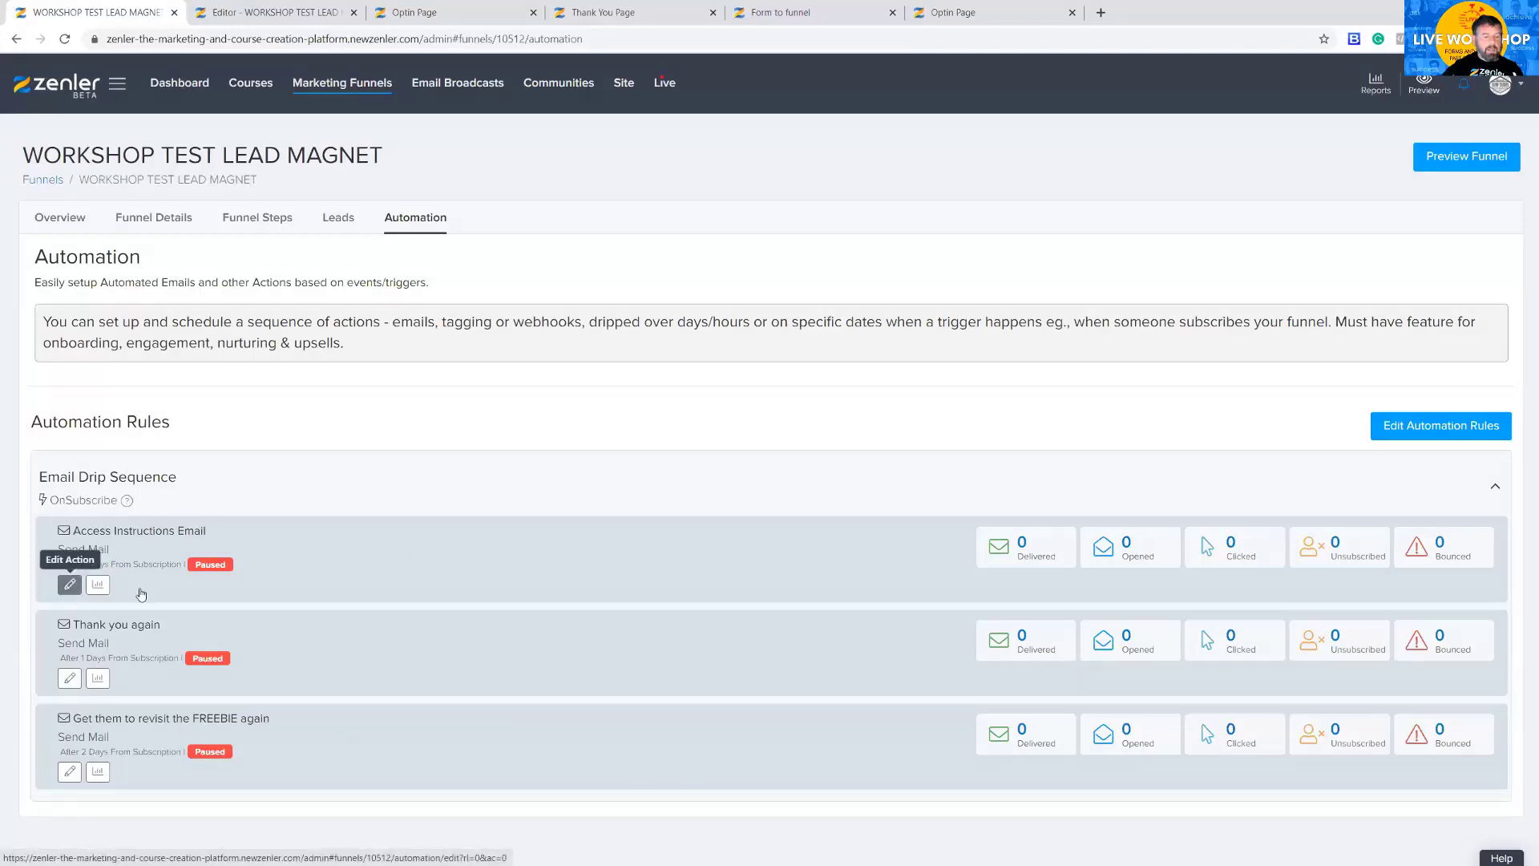
{"action": "left_click", "coordinate": [70, 586]}
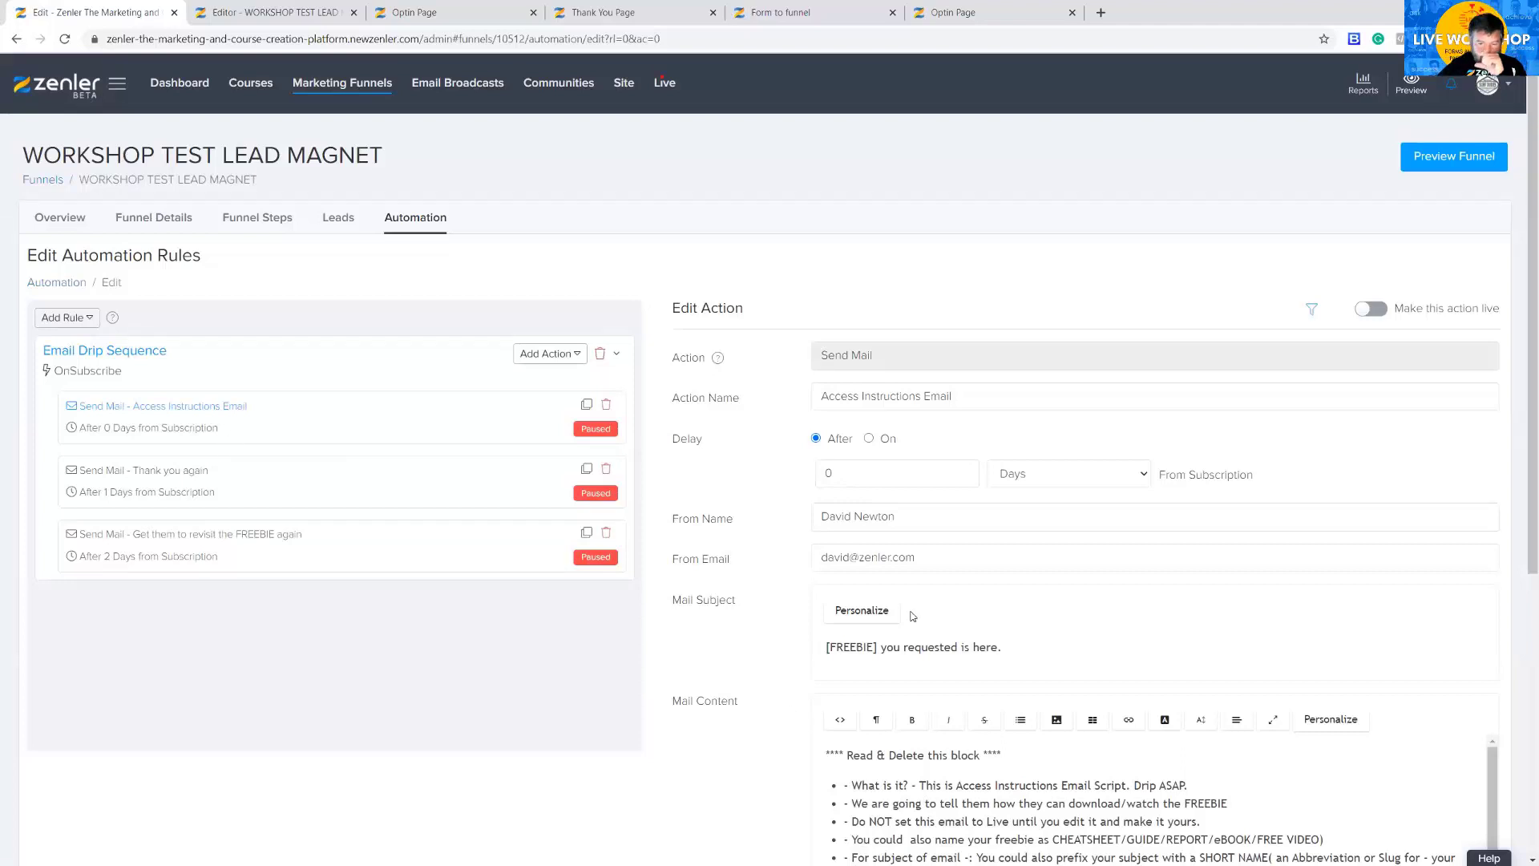
- Examine the Access Instructions Email's template content, including the sign-off, social links, mailing address and unsubscribe lines
{"action": "scroll", "coordinate": [1521, 454], "scroll_direction": "down", "scroll_amount": 4}
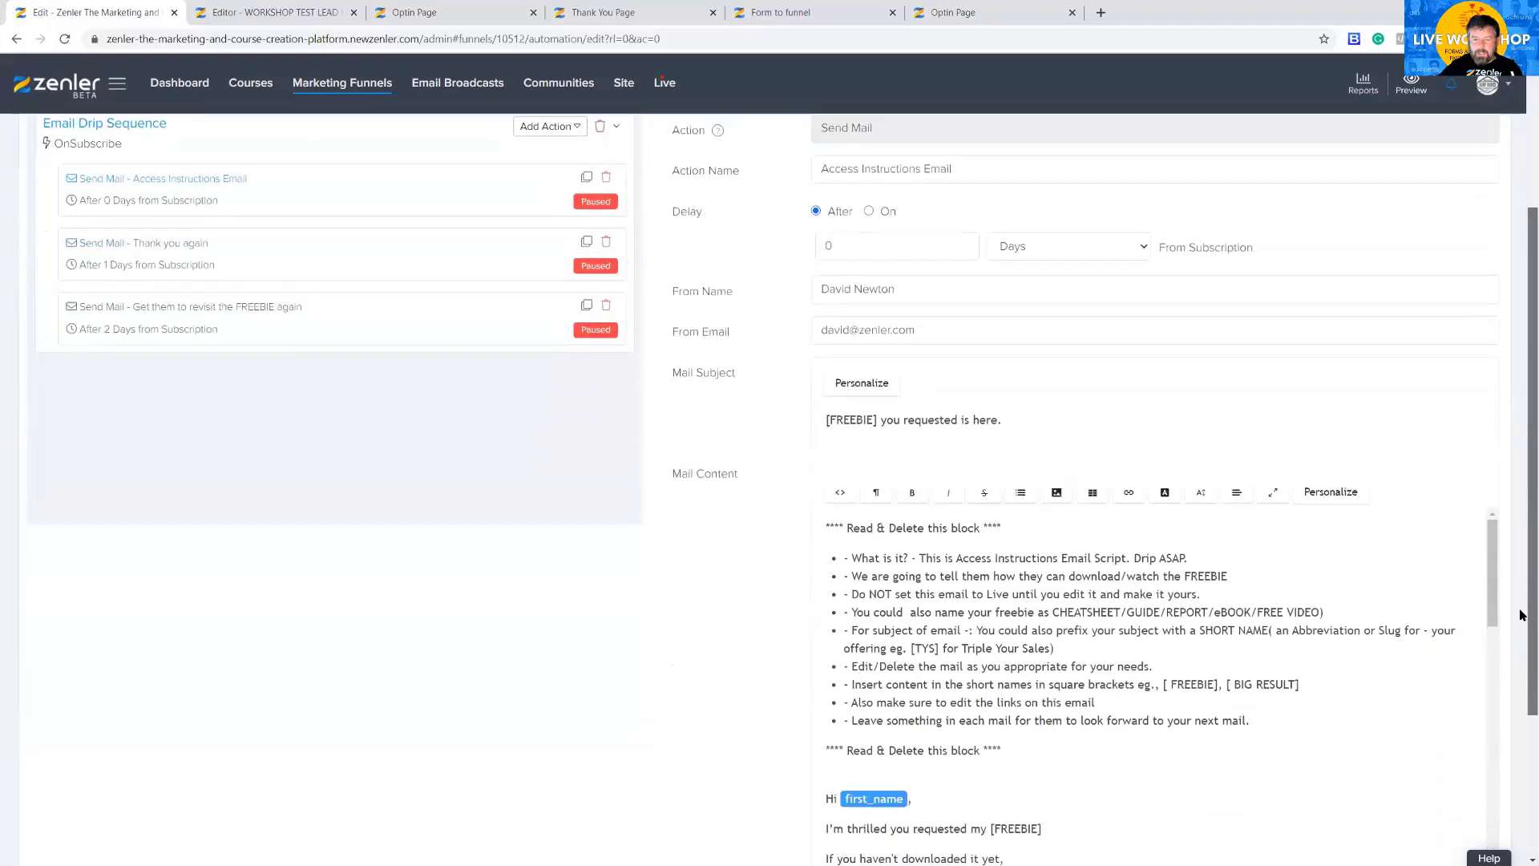
{"action": "left_click_drag", "start_coordinate": [826, 425], "coordinate": [1157, 751]}
{"action": "scroll", "coordinate": [1178, 691], "scroll_direction": "down", "scroll_amount": 10}
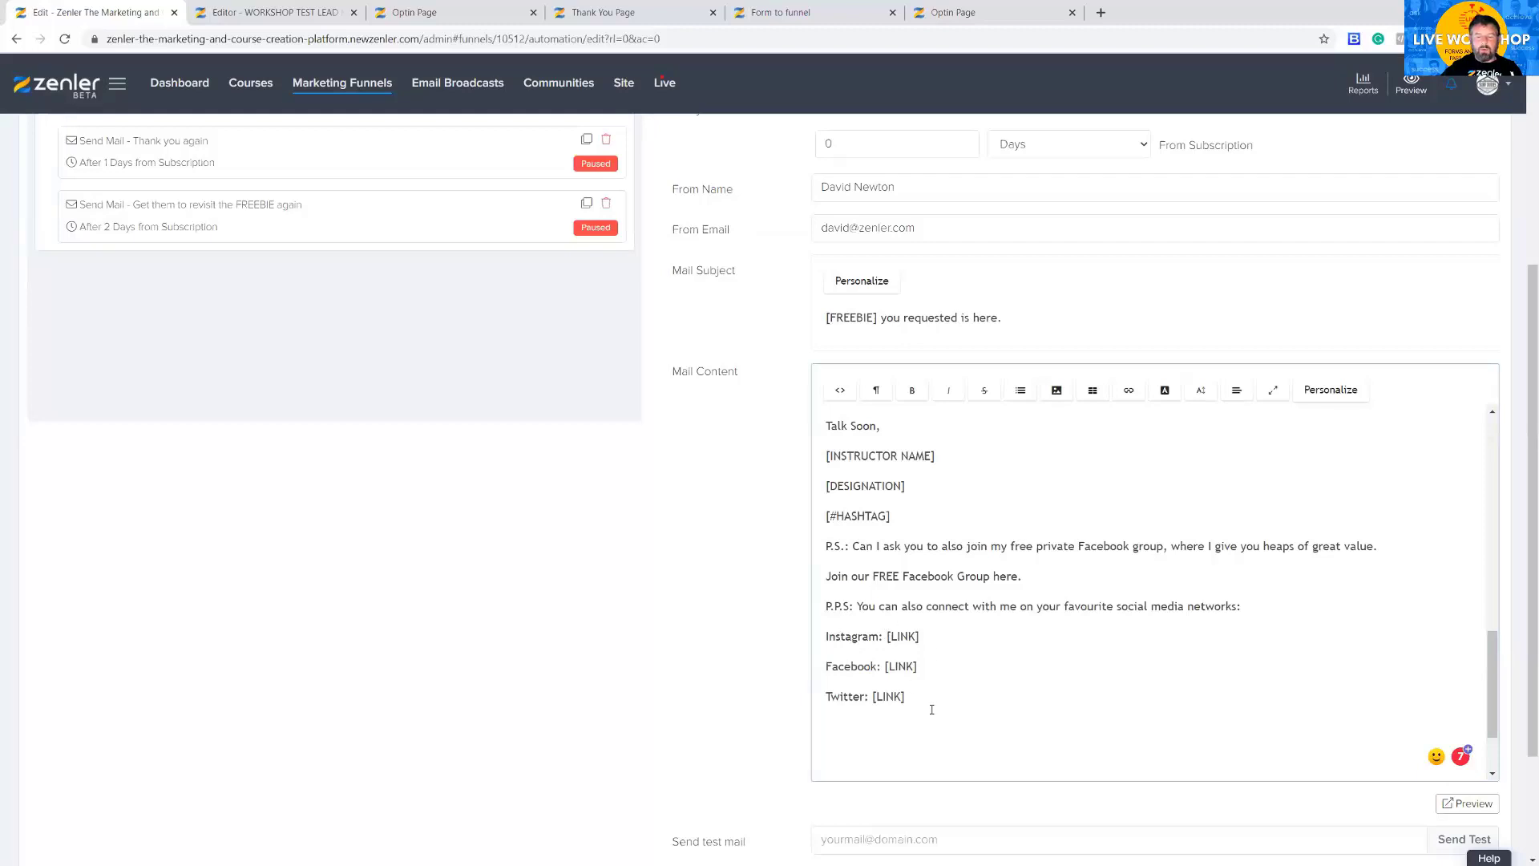
{"action": "scroll", "coordinate": [1200, 667], "scroll_direction": "down", "scroll_amount": 4}
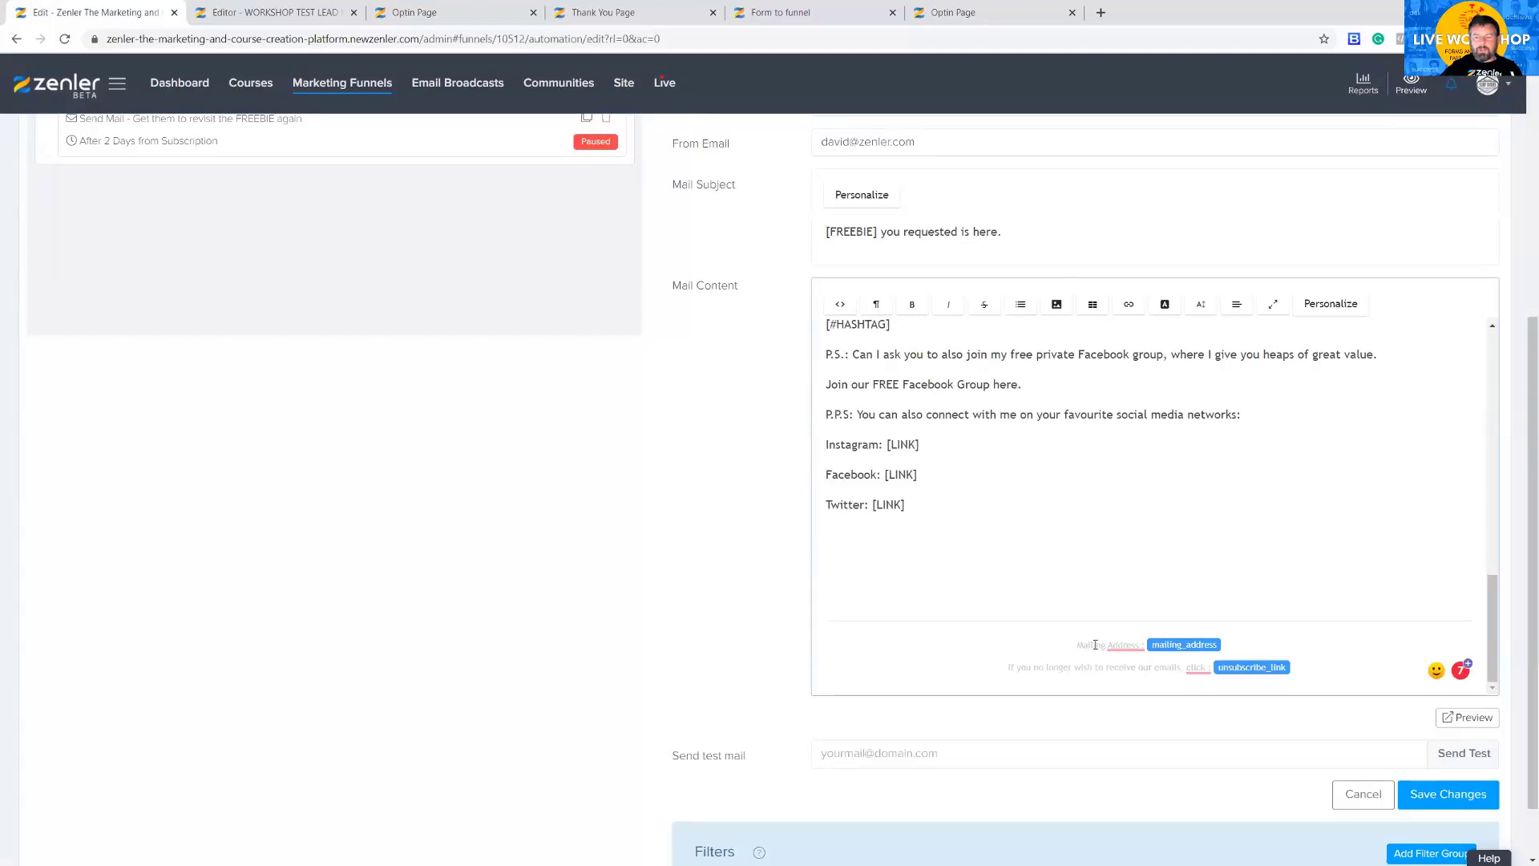
{"action": "left_click_drag", "start_coordinate": [1078, 644], "coordinate": [1236, 634]}
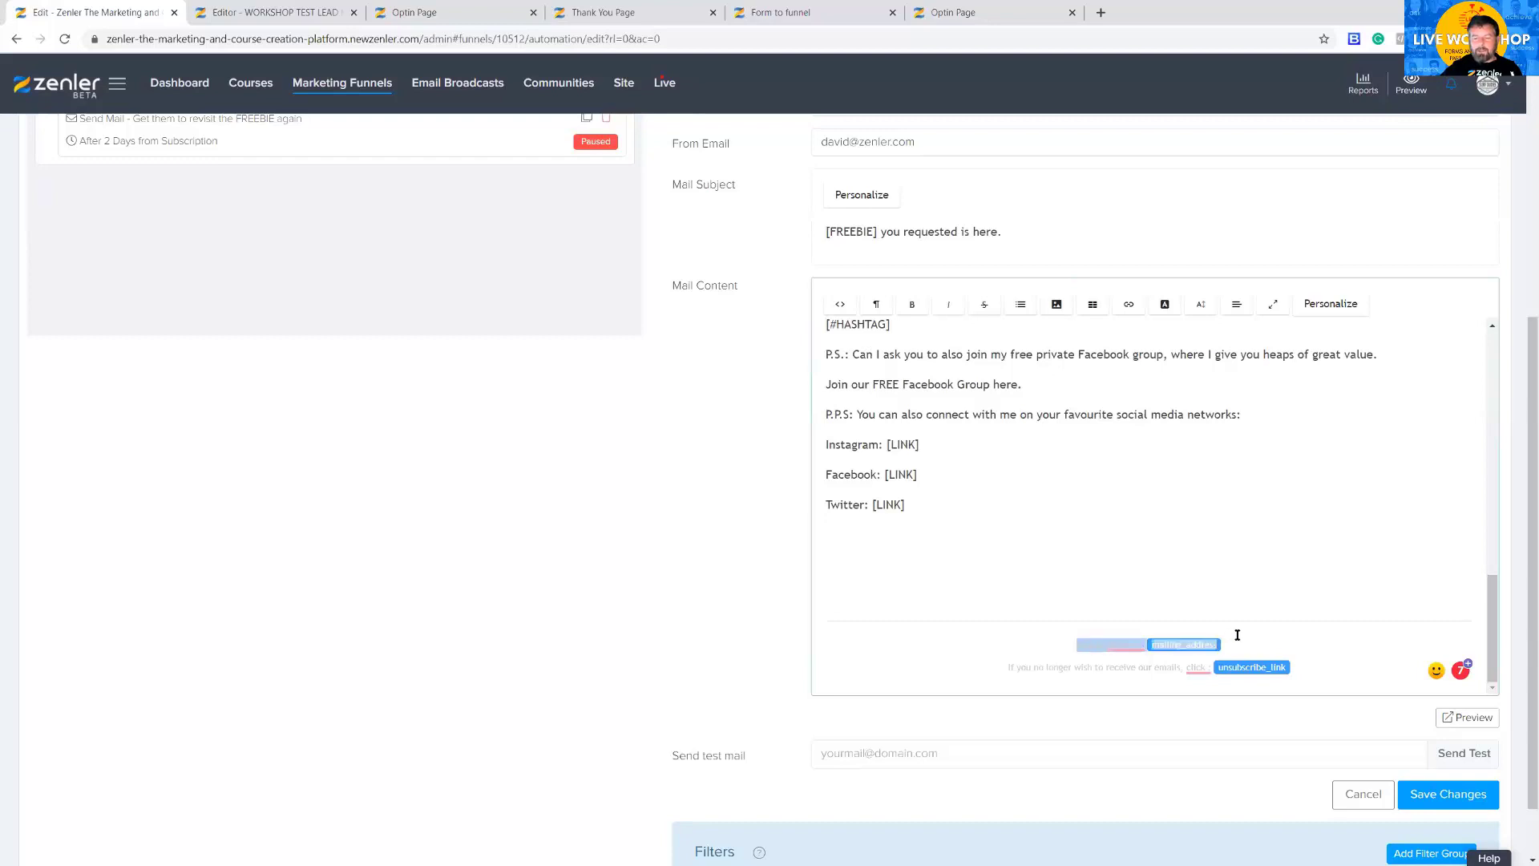
{"action": "left_click", "coordinate": [992, 663]}
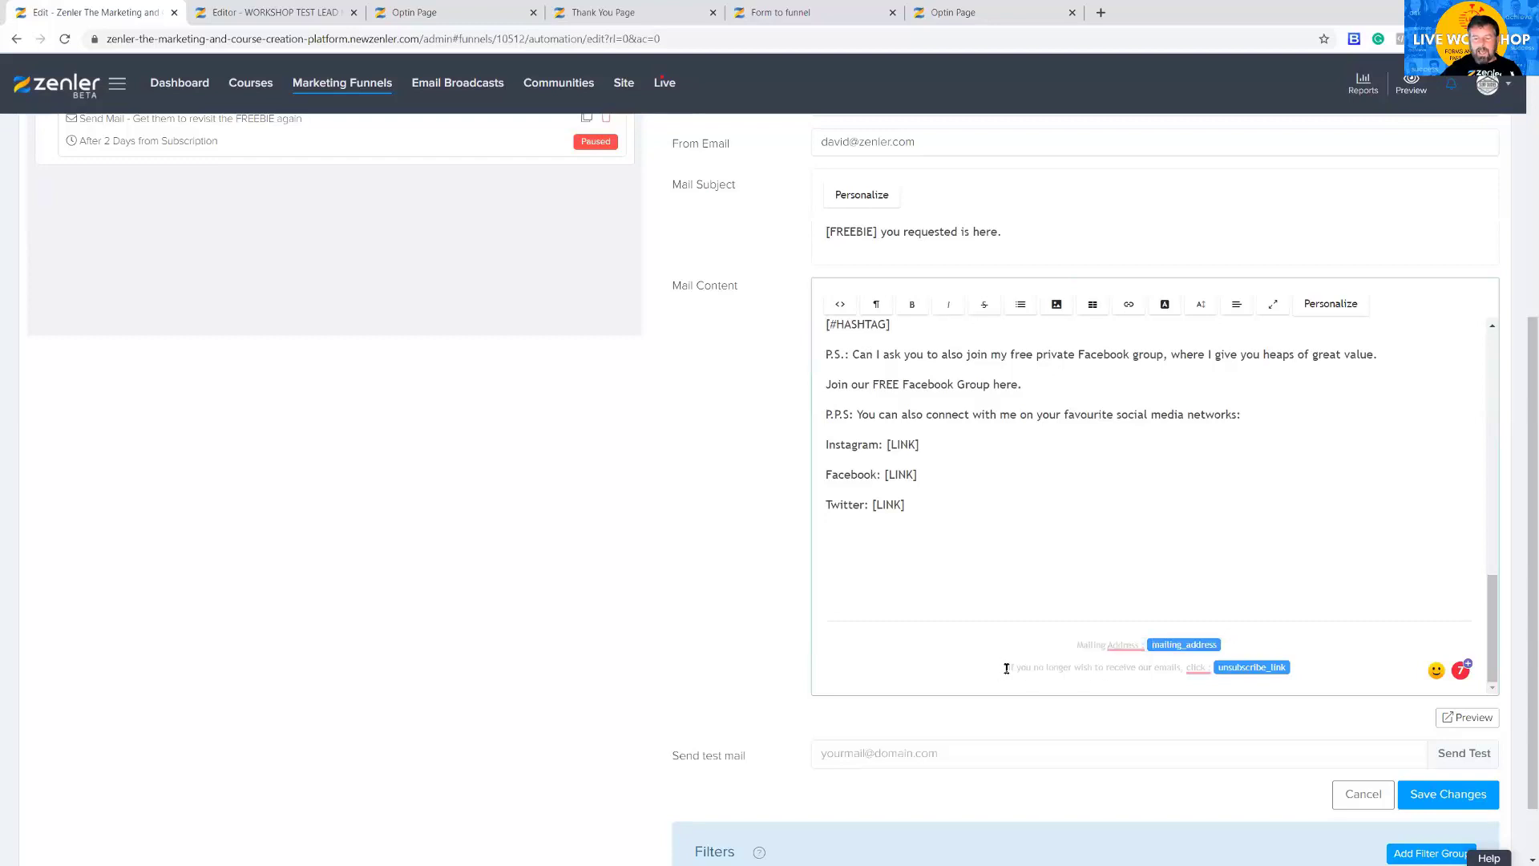
{"action": "left_click_drag", "start_coordinate": [1007, 667], "coordinate": [1290, 667]}
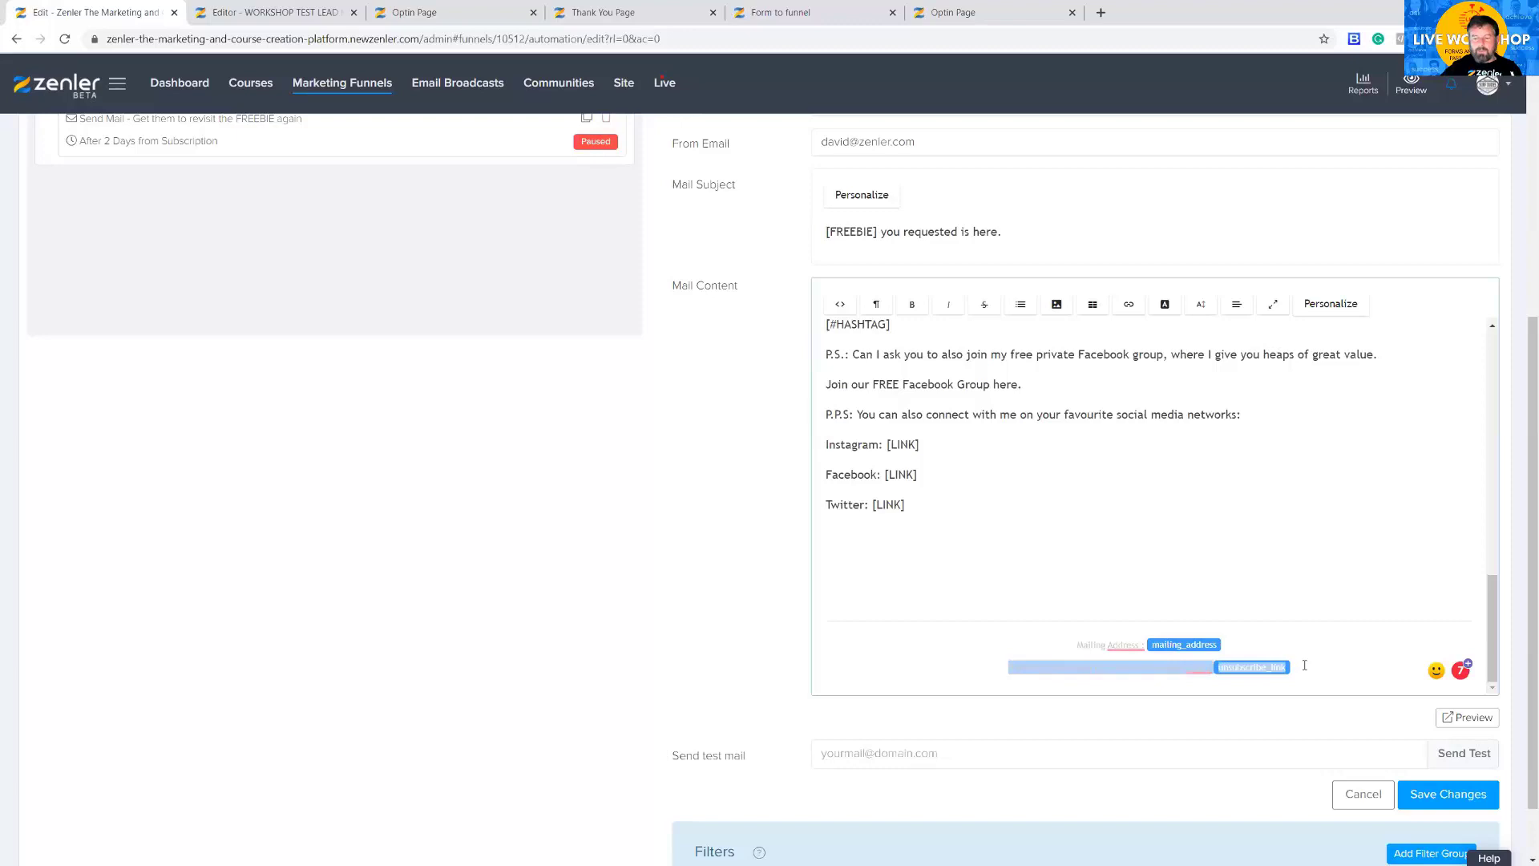
{"action": "left_click", "coordinate": [1212, 522]}
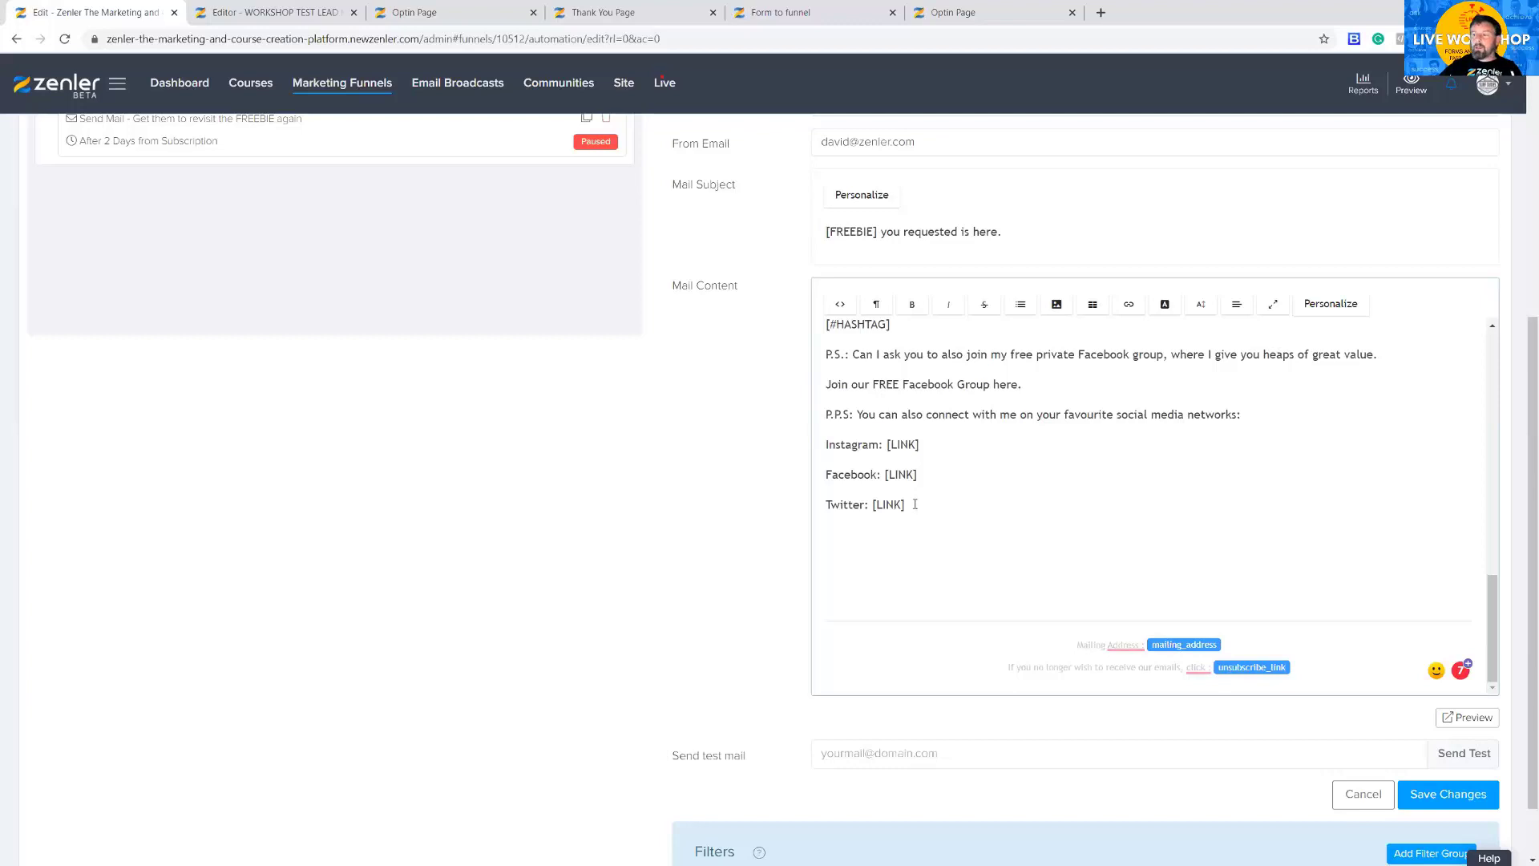
- Replace the Access Instructions Email's template content with "Hi" followed by the first_name personalization tag
{"action": "left_click_drag", "start_coordinate": [806, 399], "coordinate": [804, 303]}
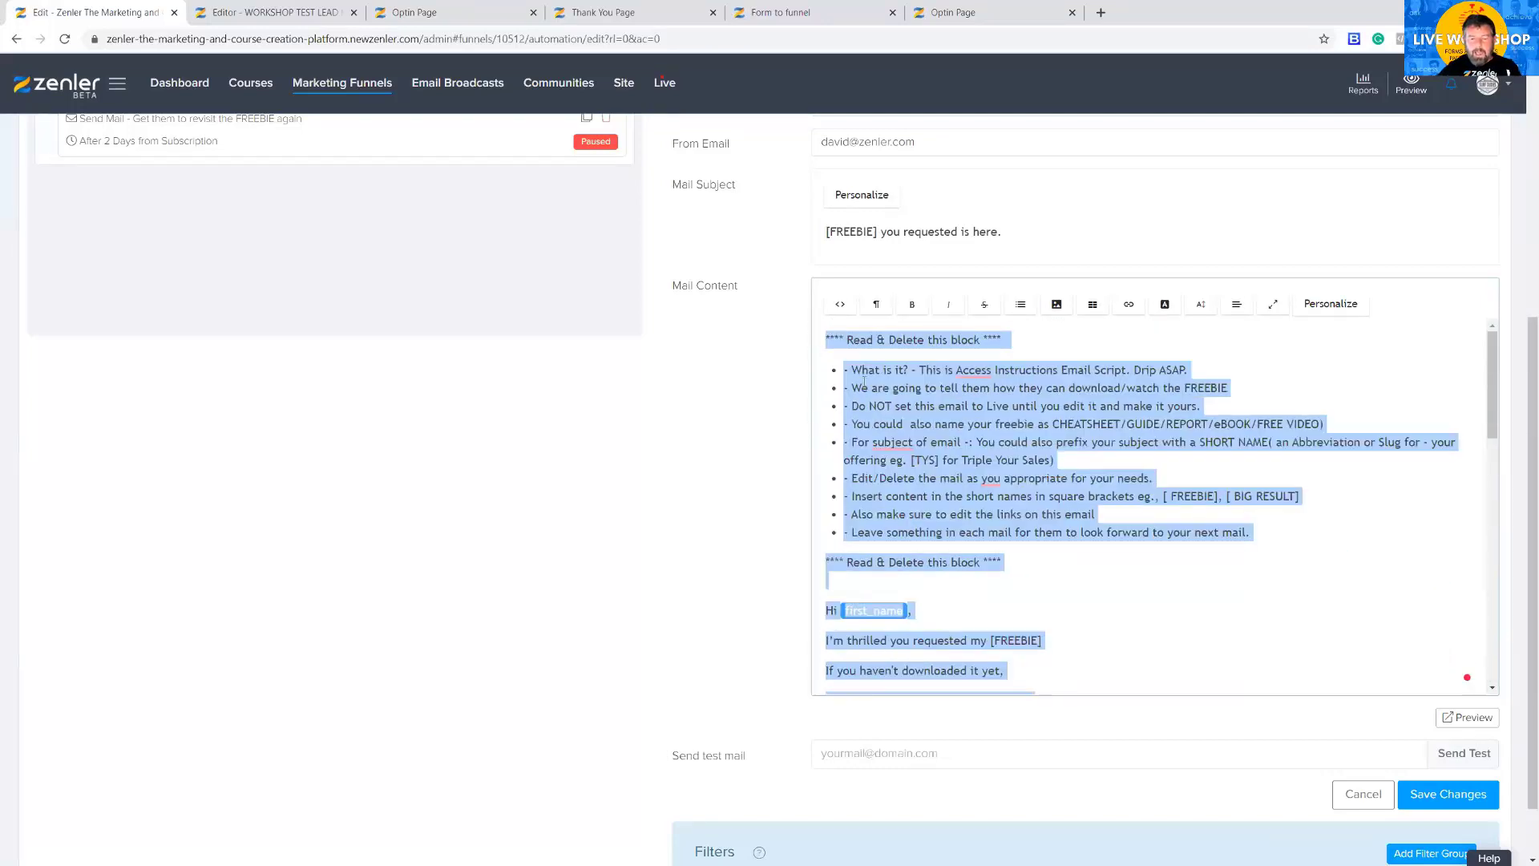
{"action": "key", "text": "BackSpace"}
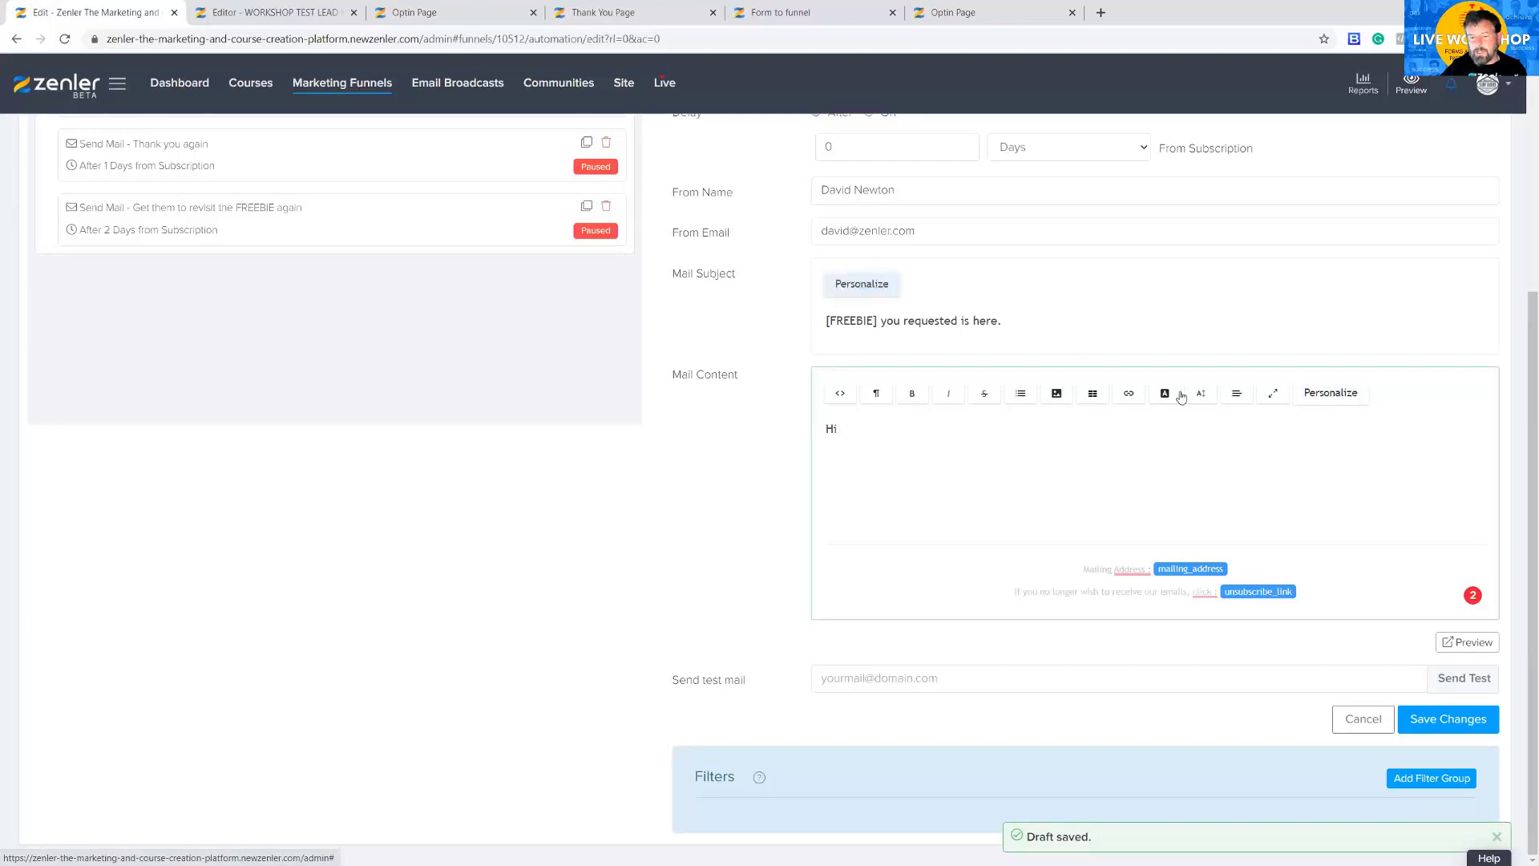
{"action": "left_click", "coordinate": [1321, 394]}
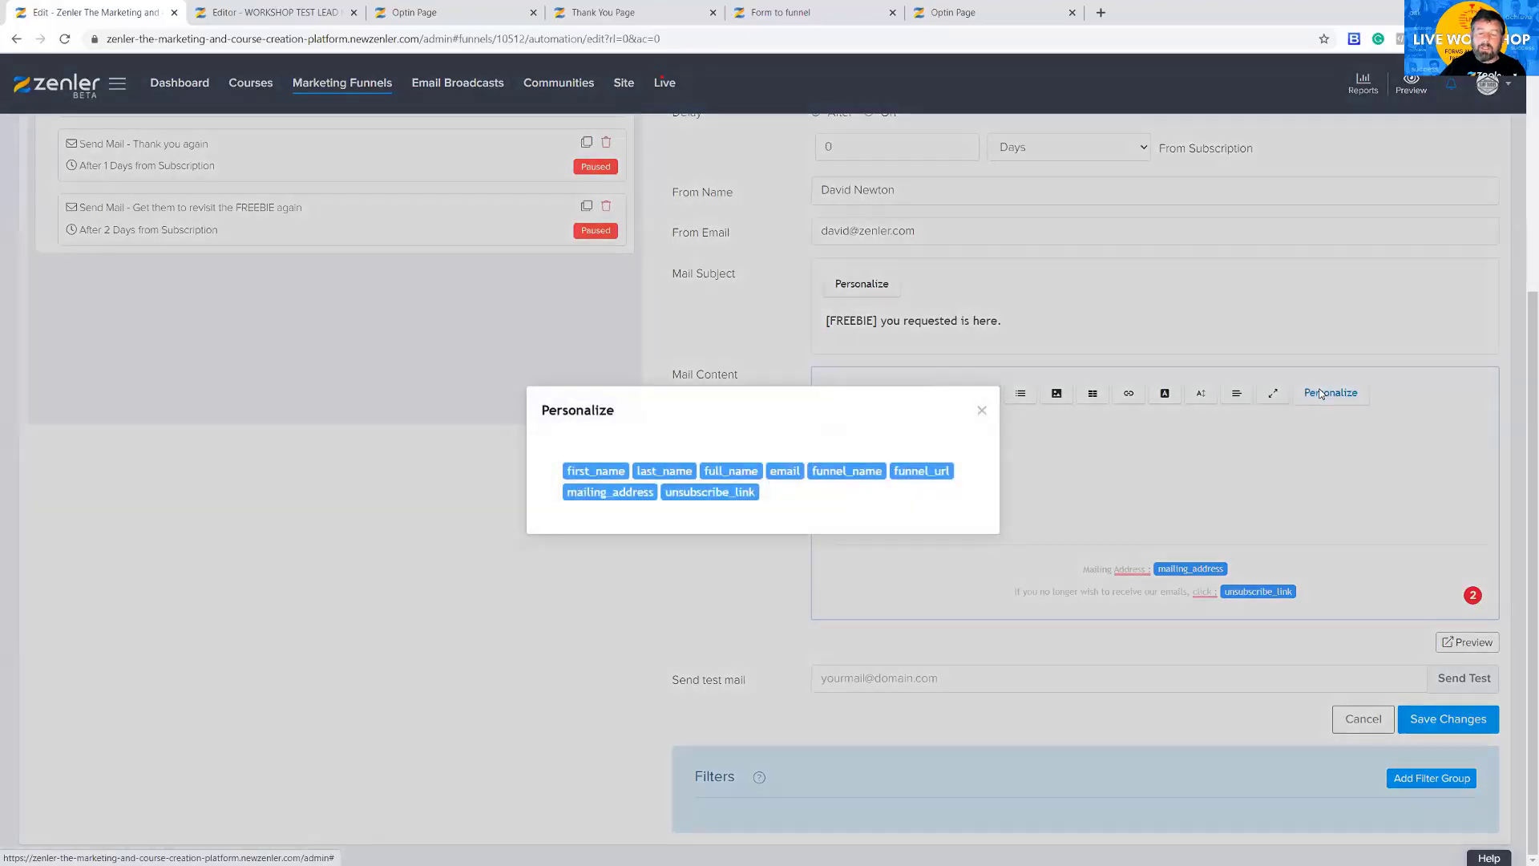
{"action": "left_click", "coordinate": [597, 472]}
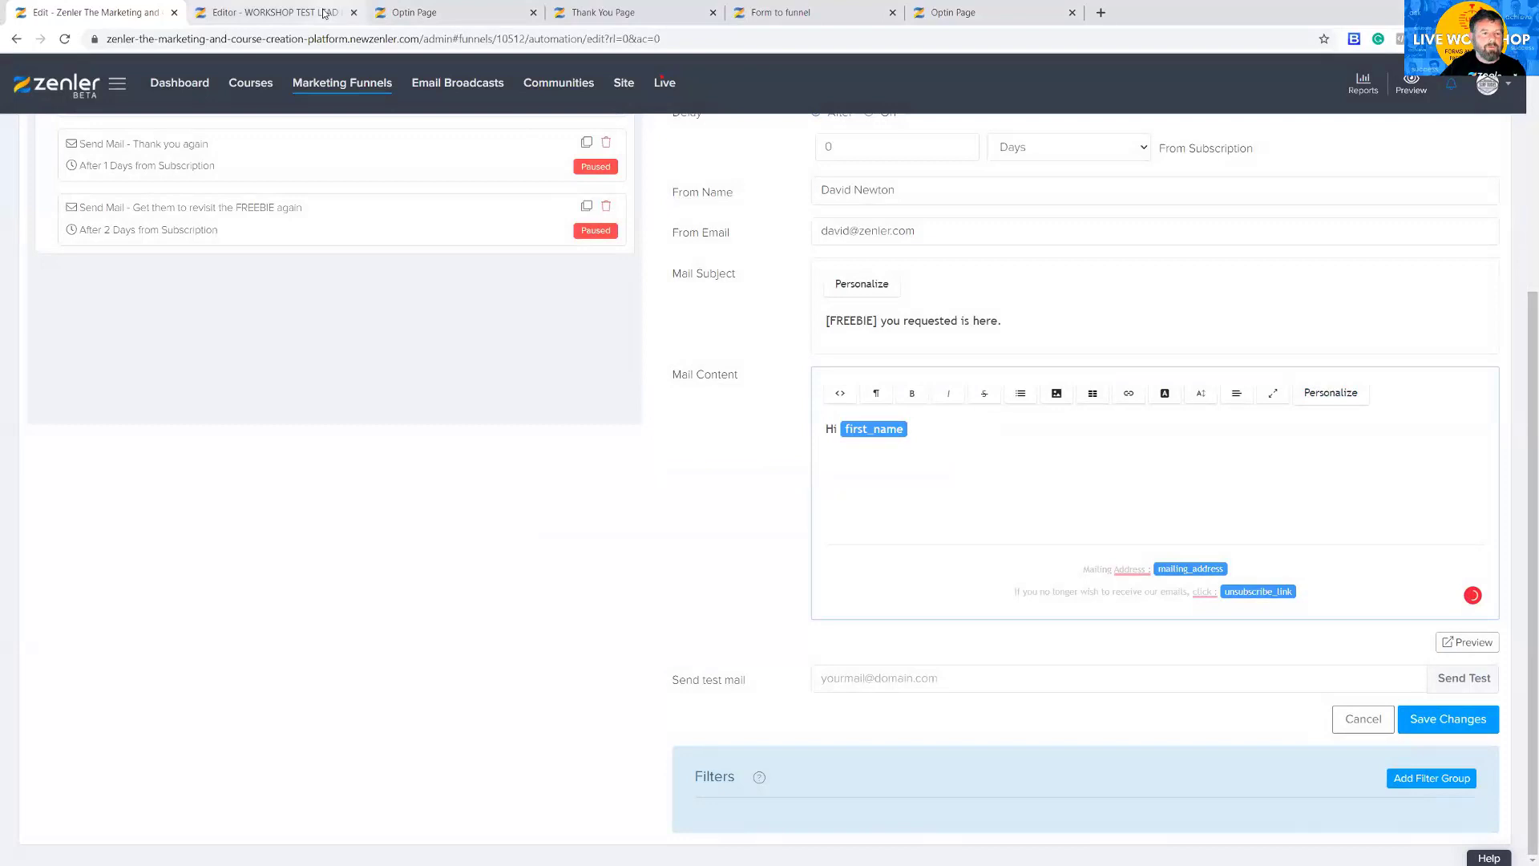
- Check the optin page's name field, and add the last_name personalization tag and a comma to the email greeting
{"action": "left_click", "coordinate": [422, 17]}
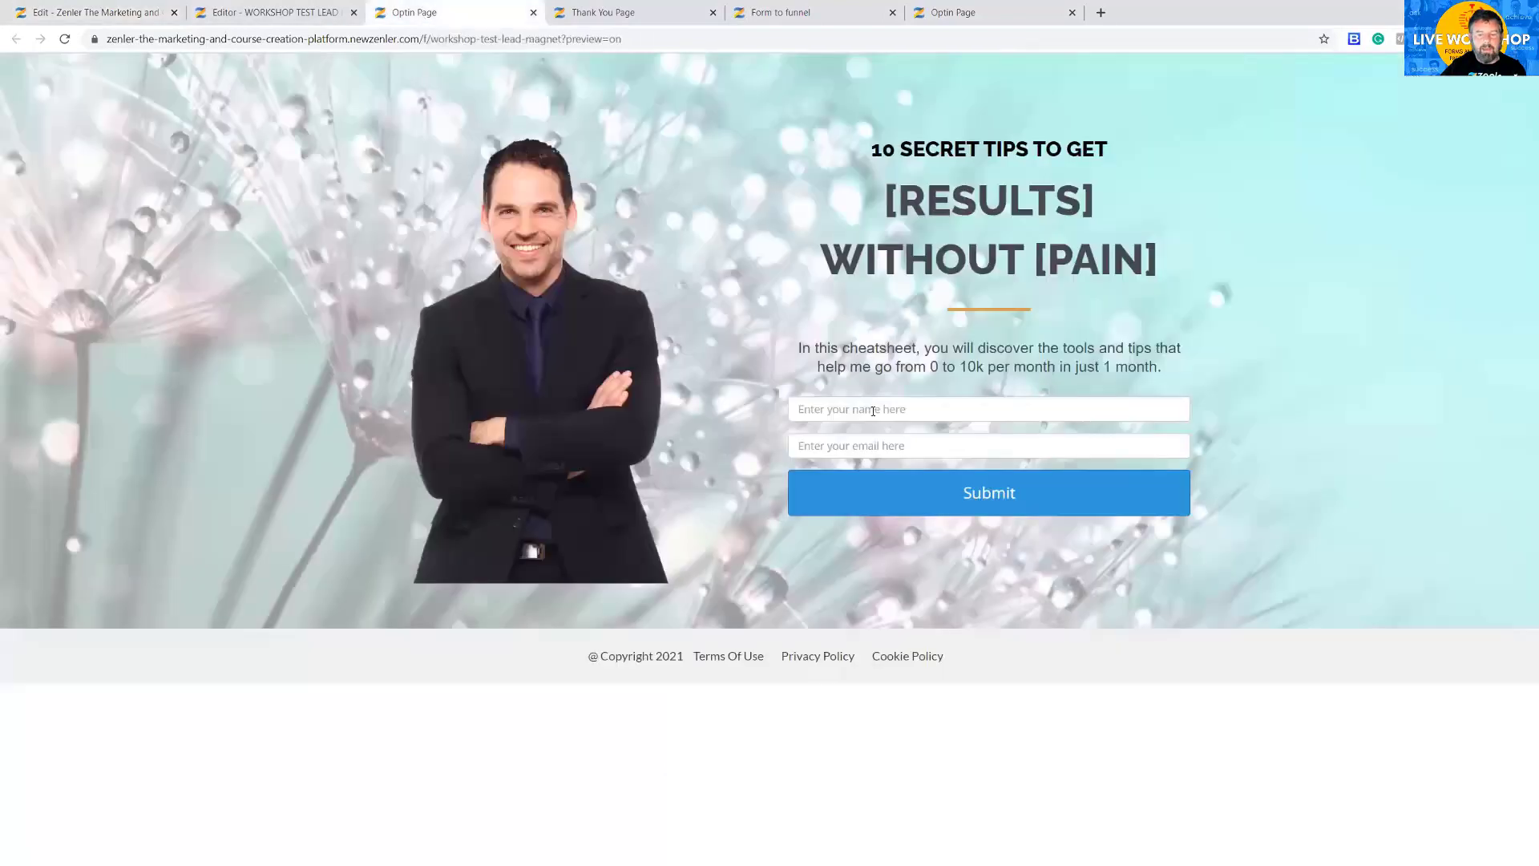
{"action": "left_click", "coordinate": [127, 16]}
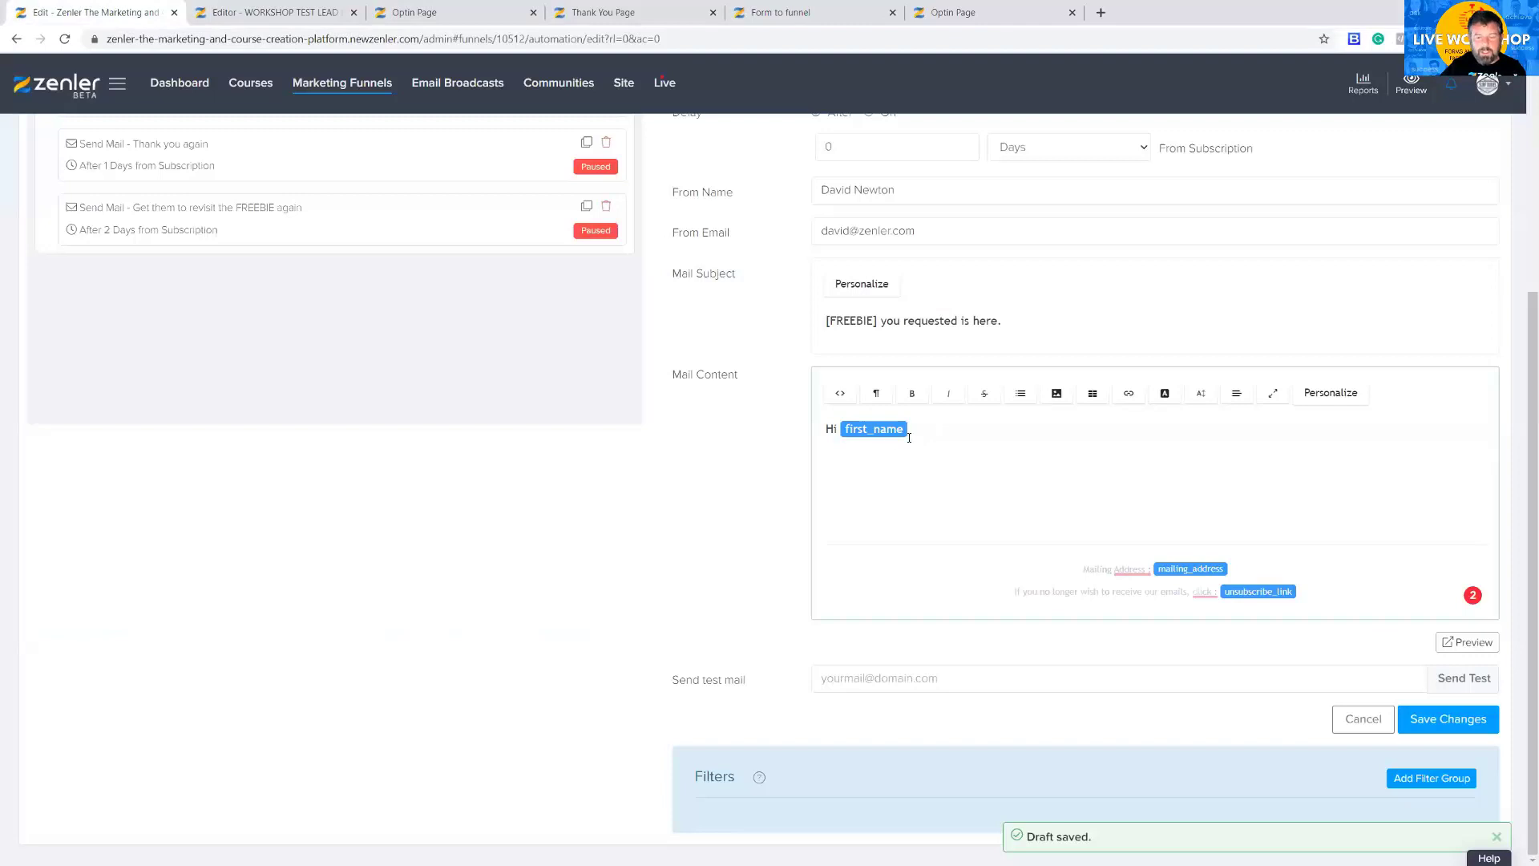
{"action": "left_click", "coordinate": [1324, 394]}
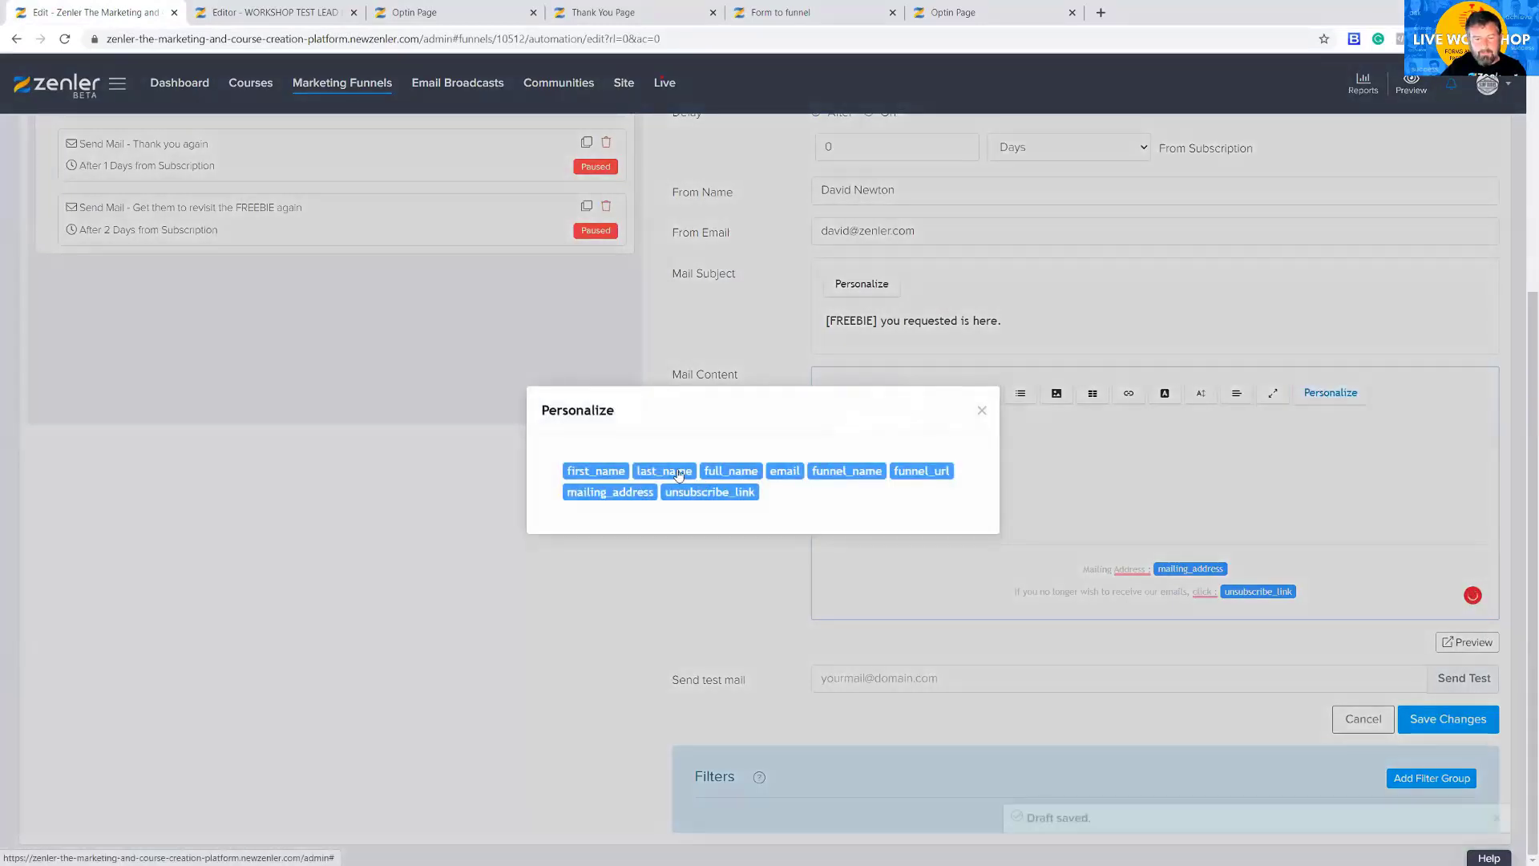
{"action": "left_click", "coordinate": [678, 474]}
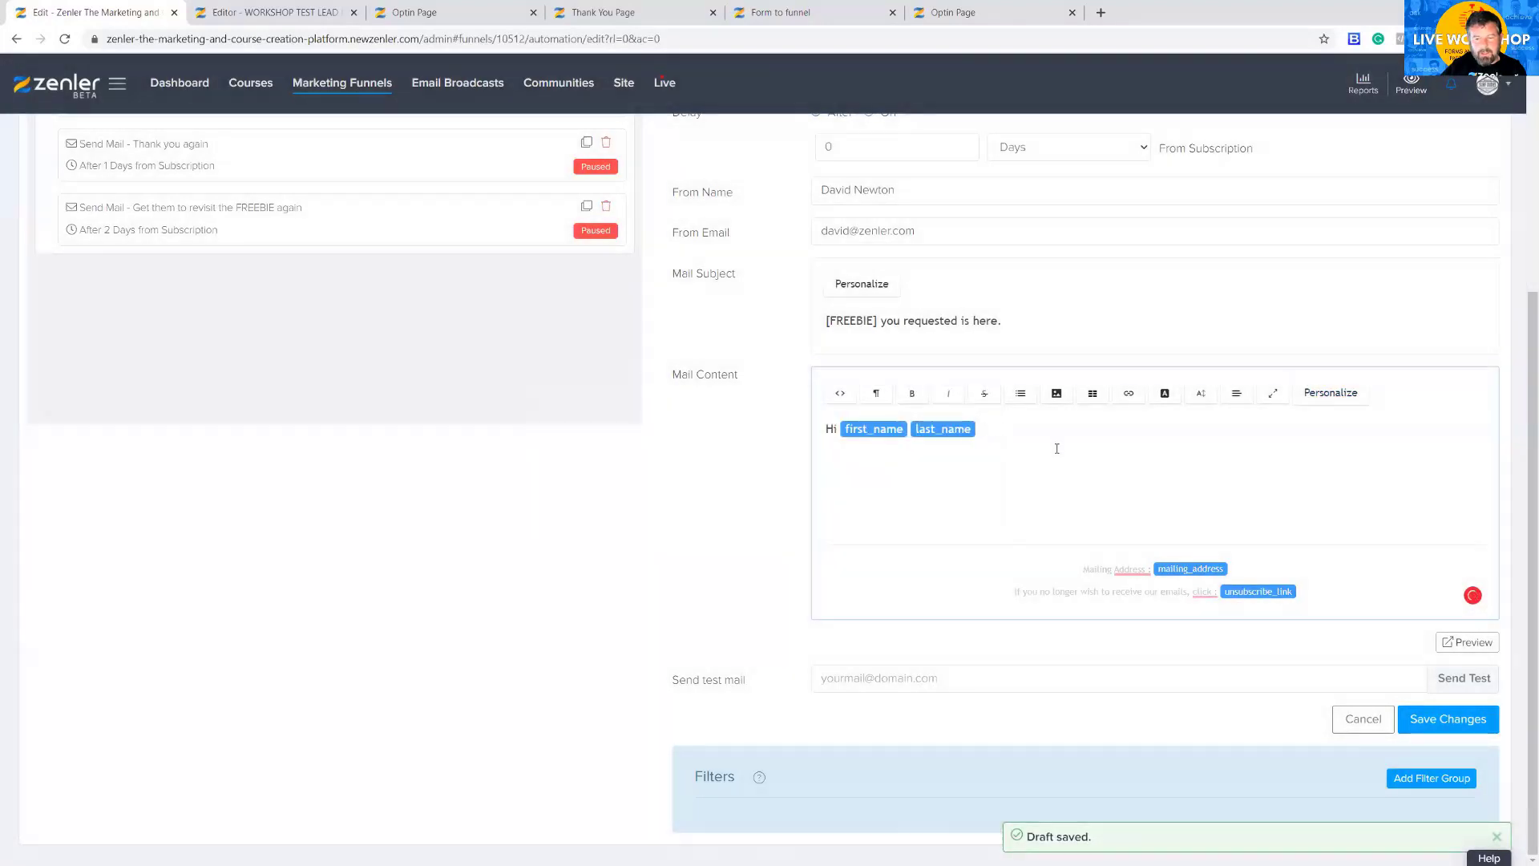
{"action": "type", "text": ","}
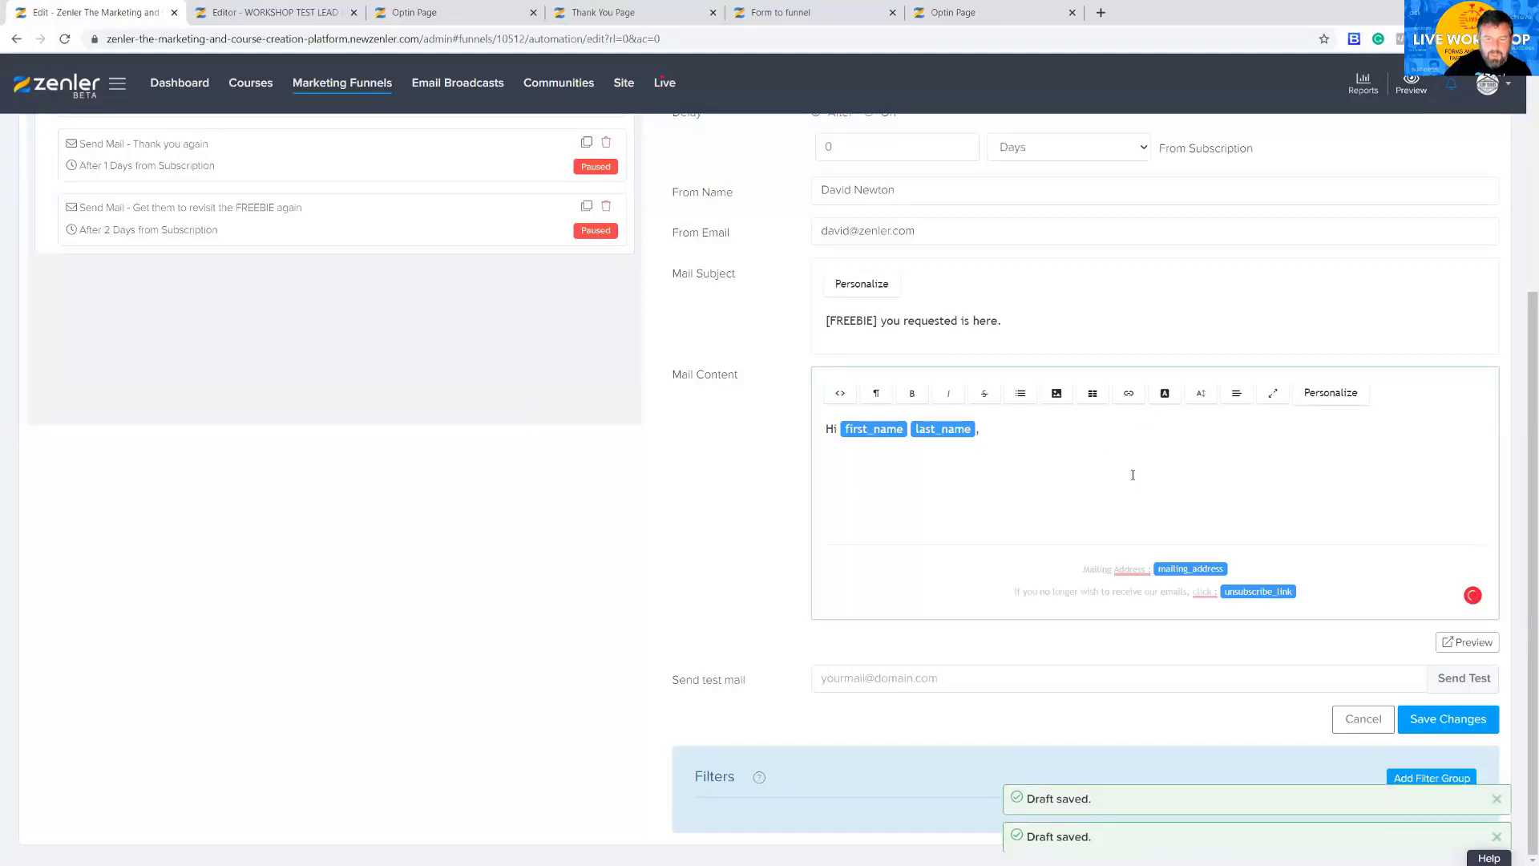
- Write the email line "Get your free PDF Guide" below the greeting and a "Cheers" sign-off with the sender's first name
{"action": "key", "text": "Return"}
{"action": "type", "text": "Get"}
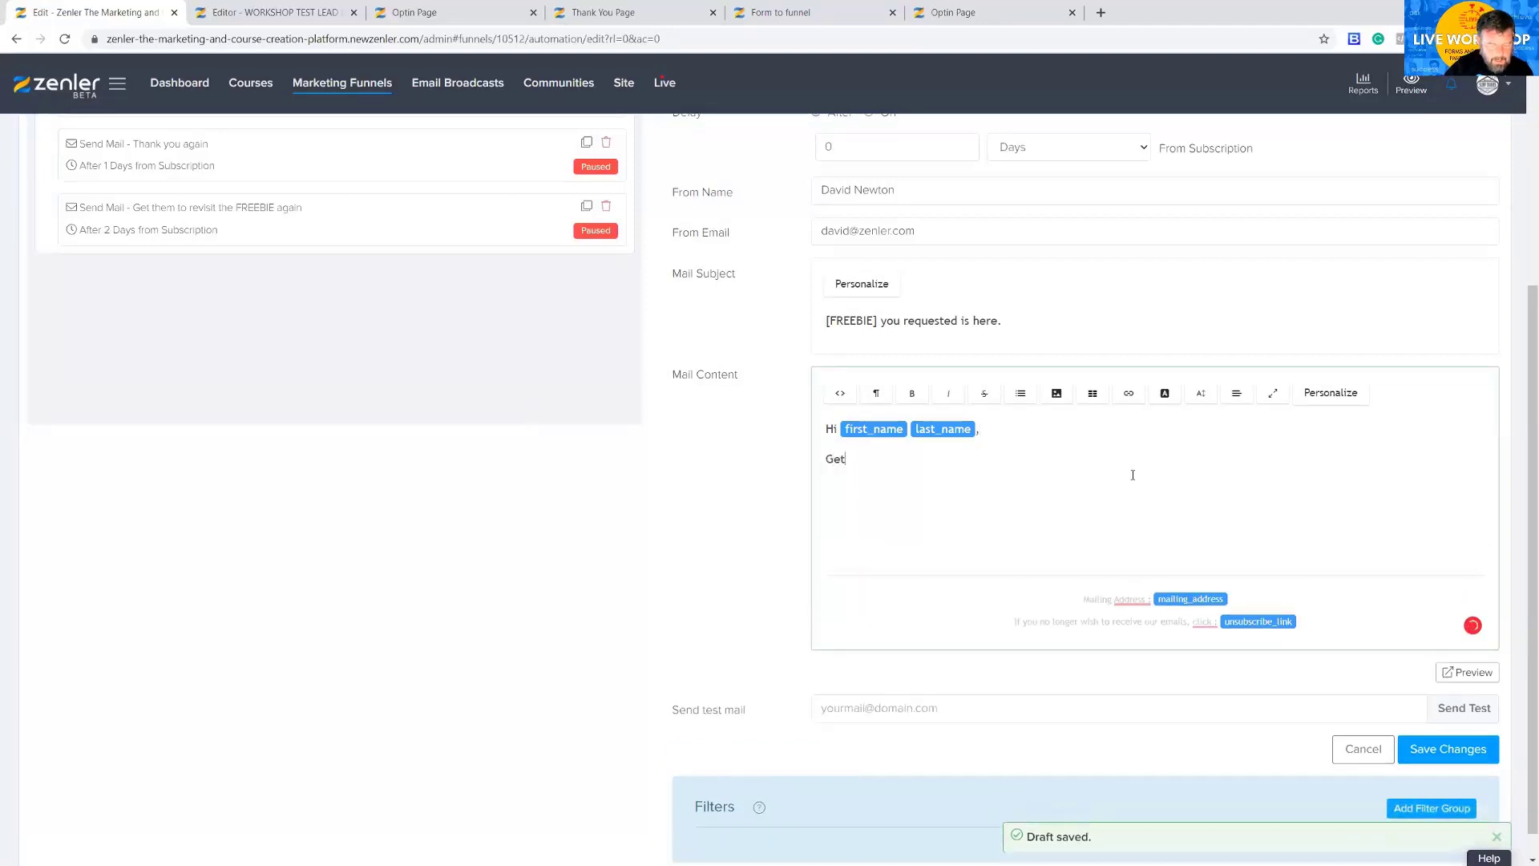
{"action": "type", "text": " your fre PDF Guide"}
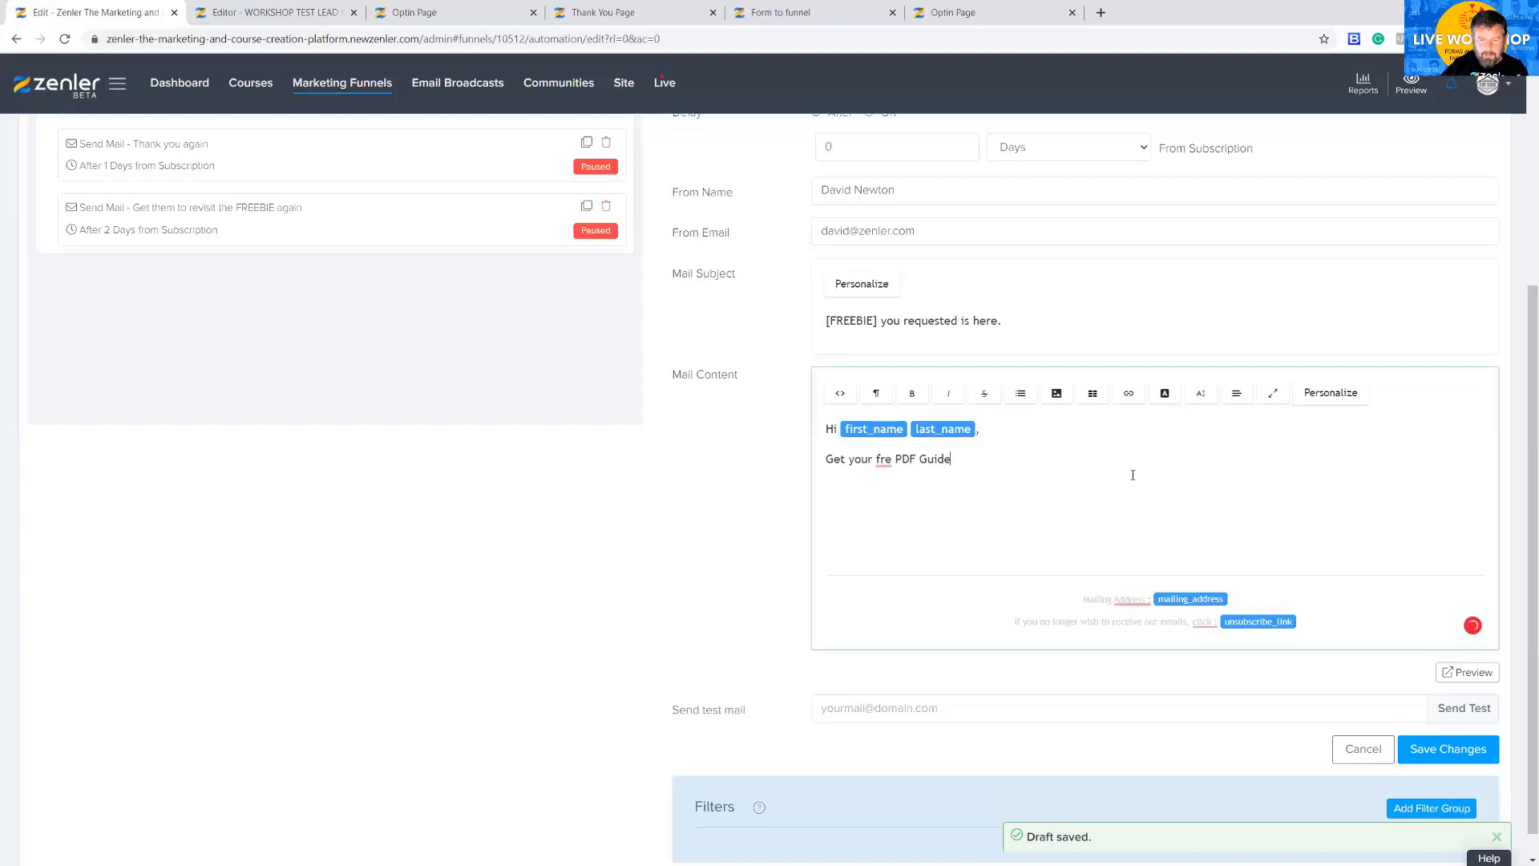
{"action": "mouse_move", "coordinate": [885, 461]}
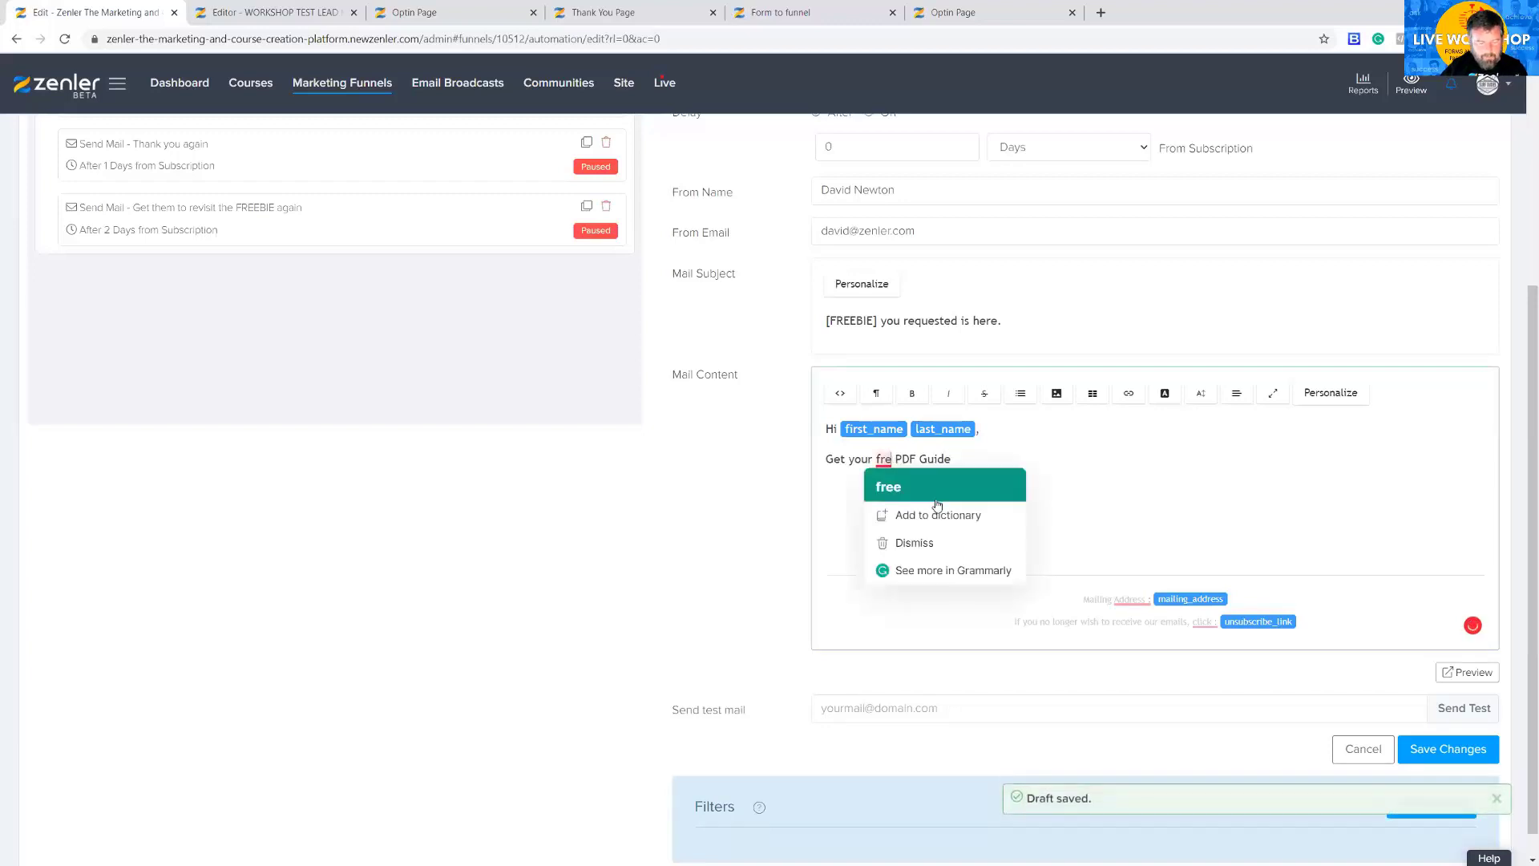
{"action": "left_click", "coordinate": [947, 493]}
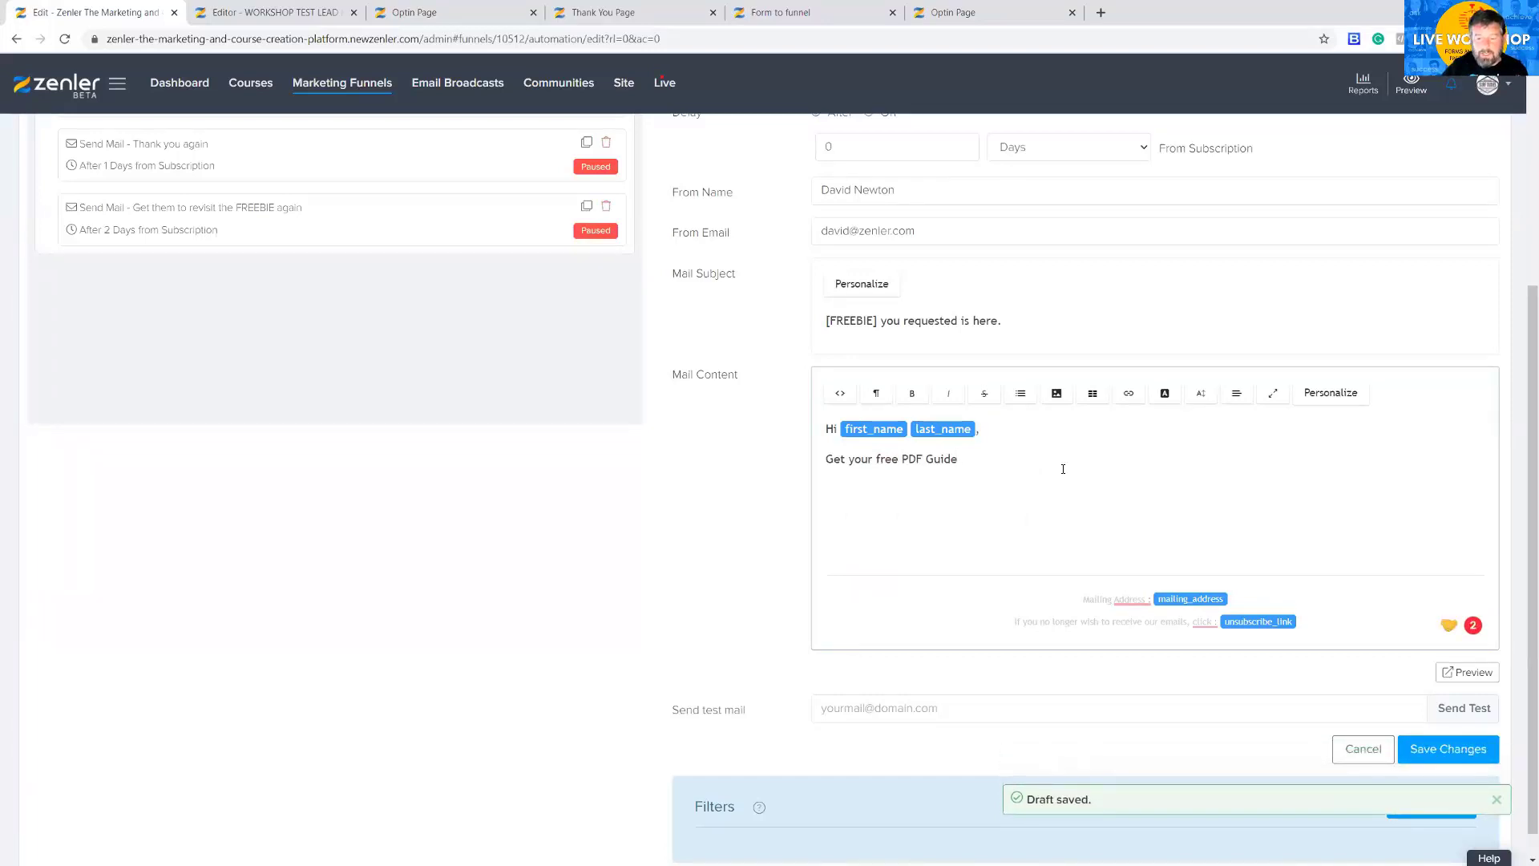
{"action": "key", "text": "Return"}
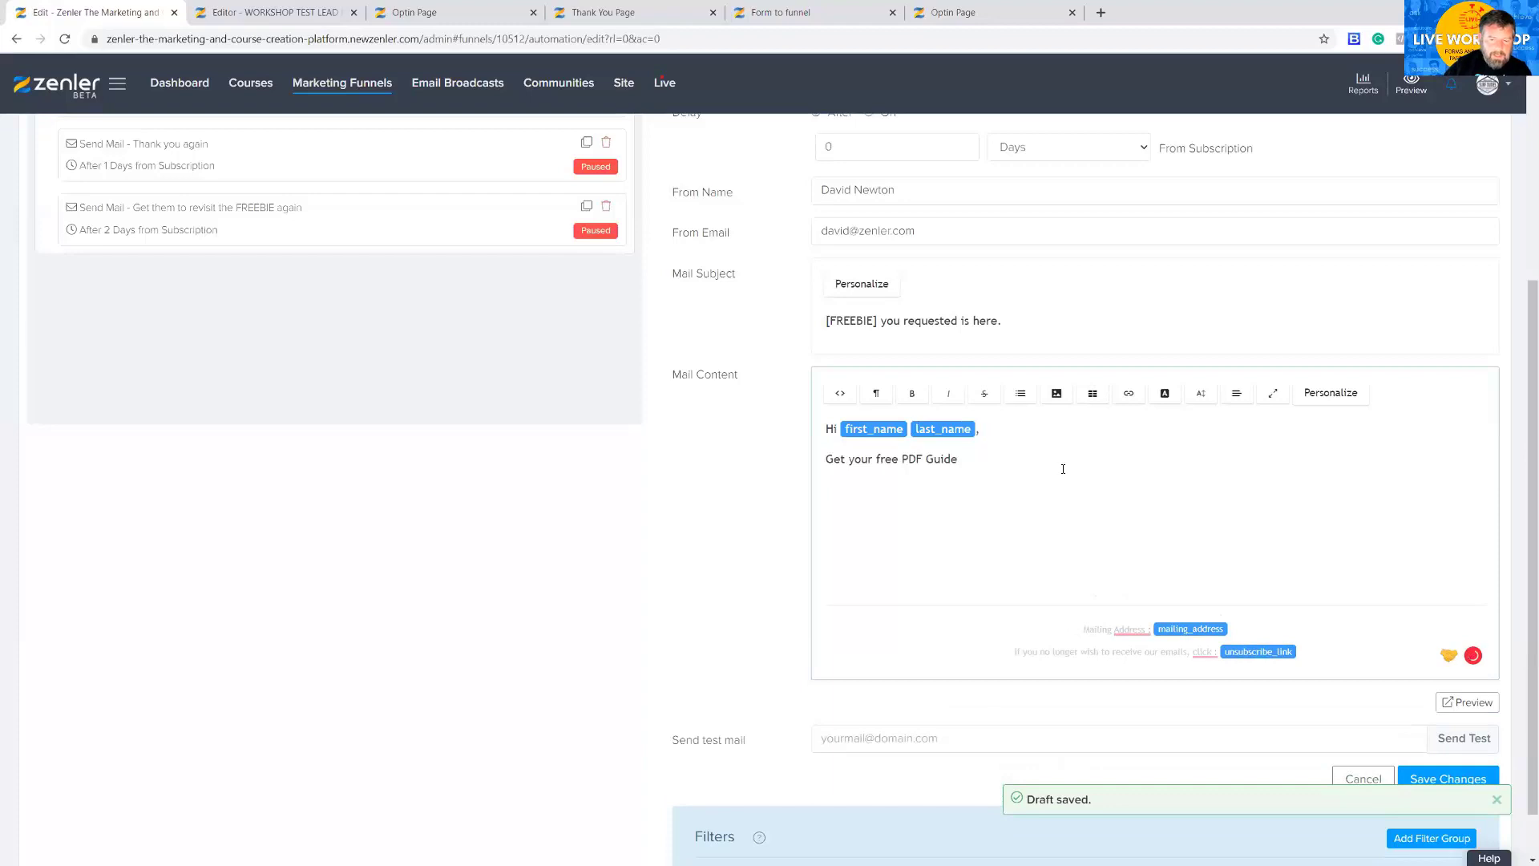
{"action": "type", "text": "Cheers David"}
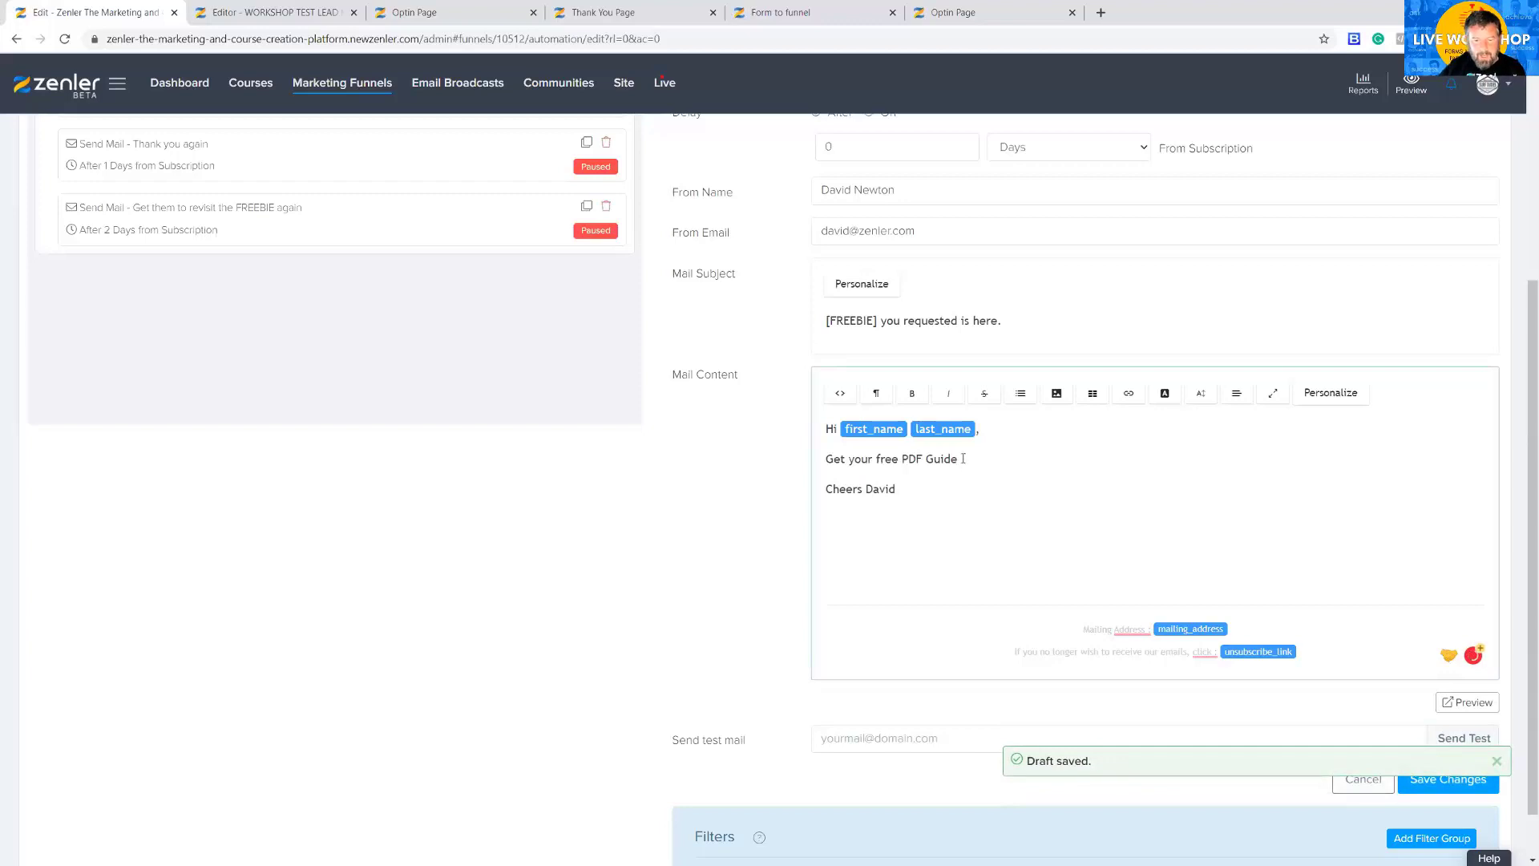
{"action": "left_click_drag", "start_coordinate": [965, 457], "coordinate": [824, 461]}
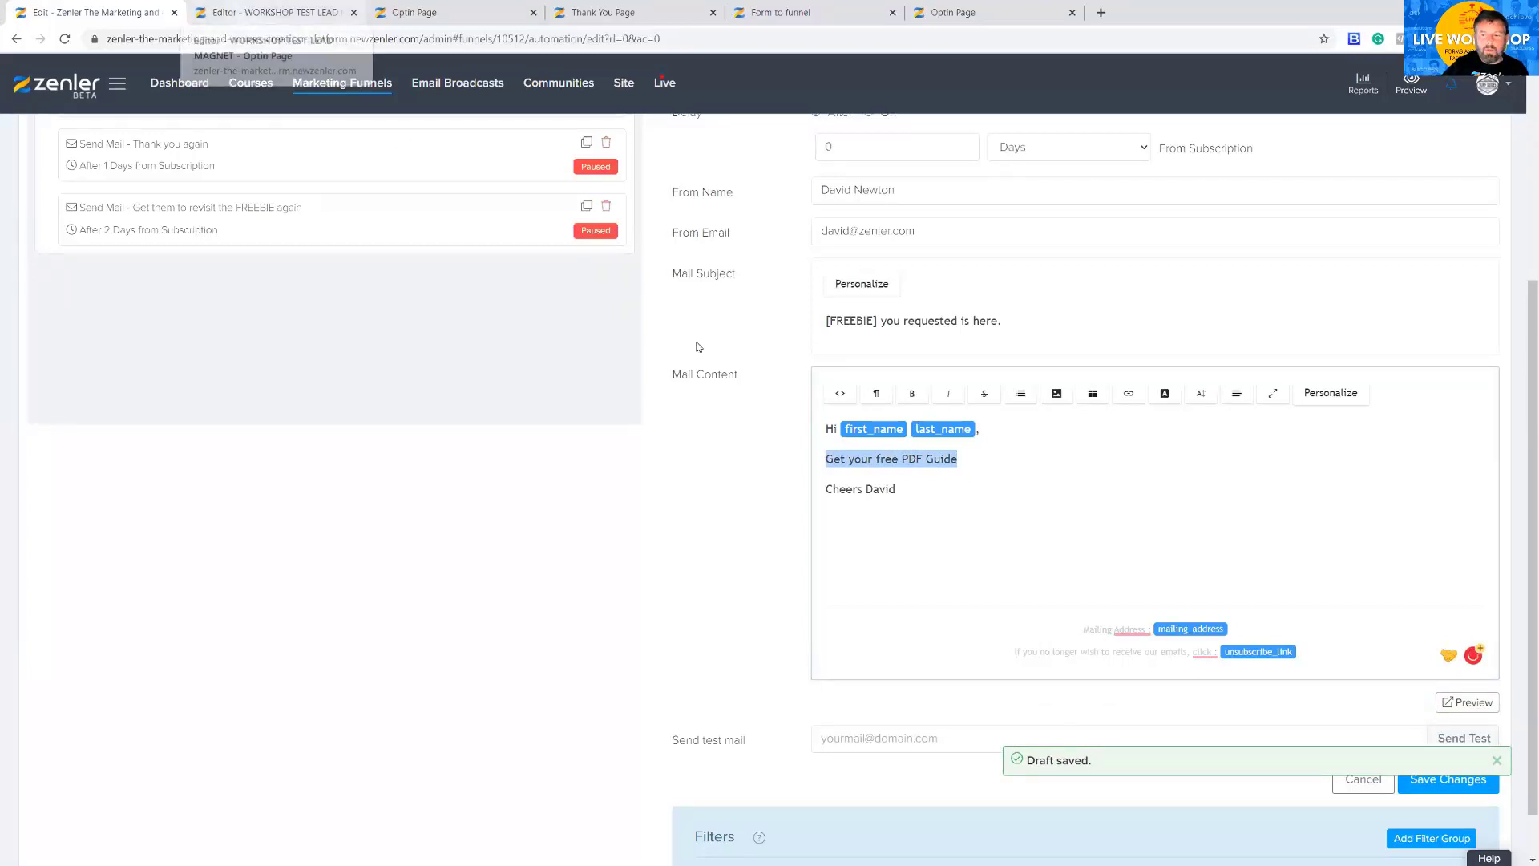
{"action": "left_click_drag", "start_coordinate": [958, 459], "coordinate": [904, 458]}
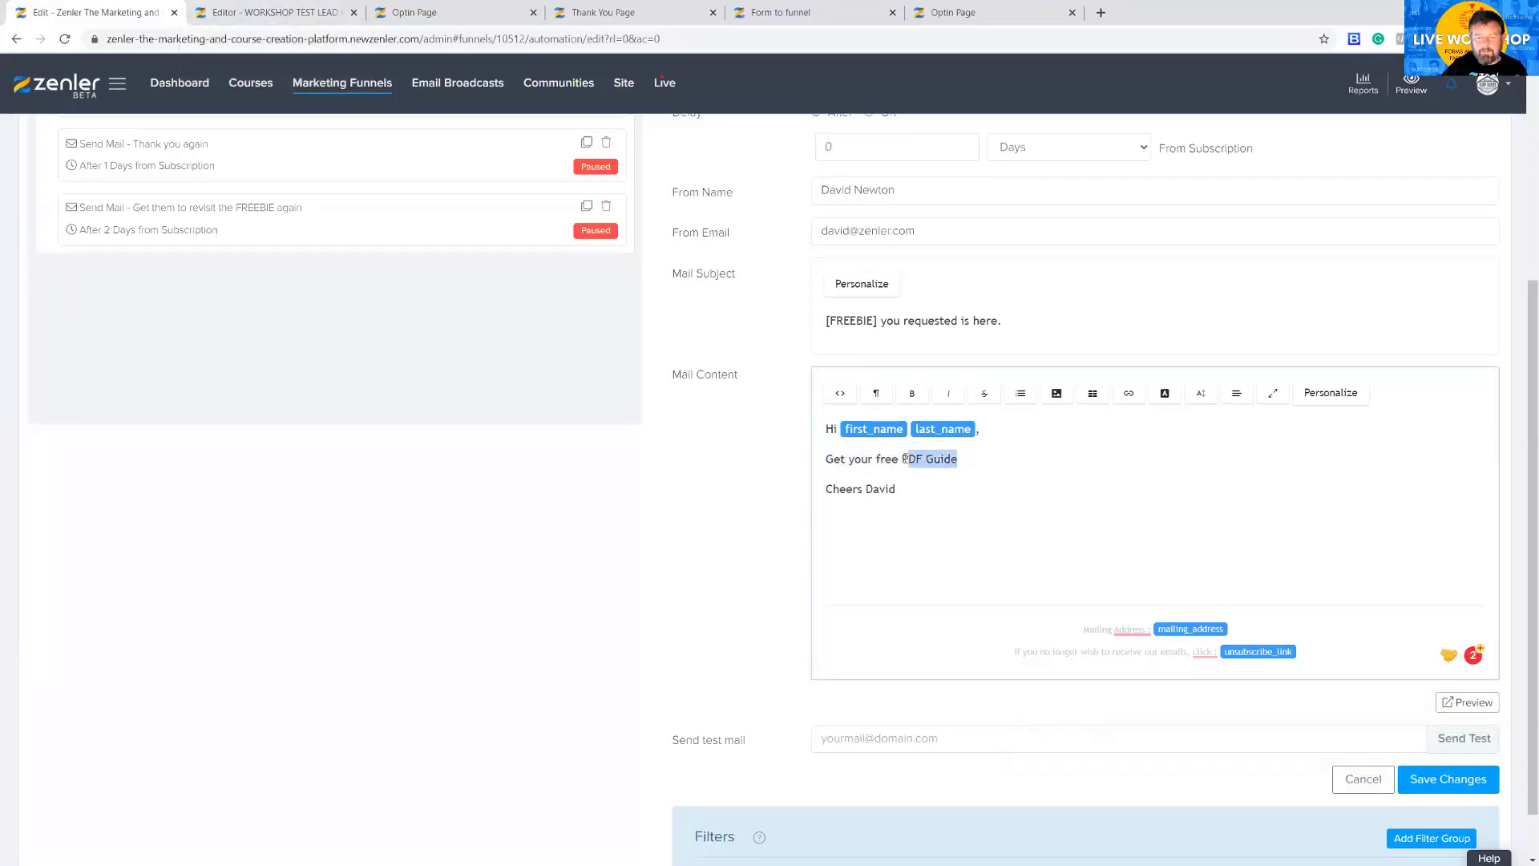
{"action": "left_click", "coordinate": [1128, 394]}
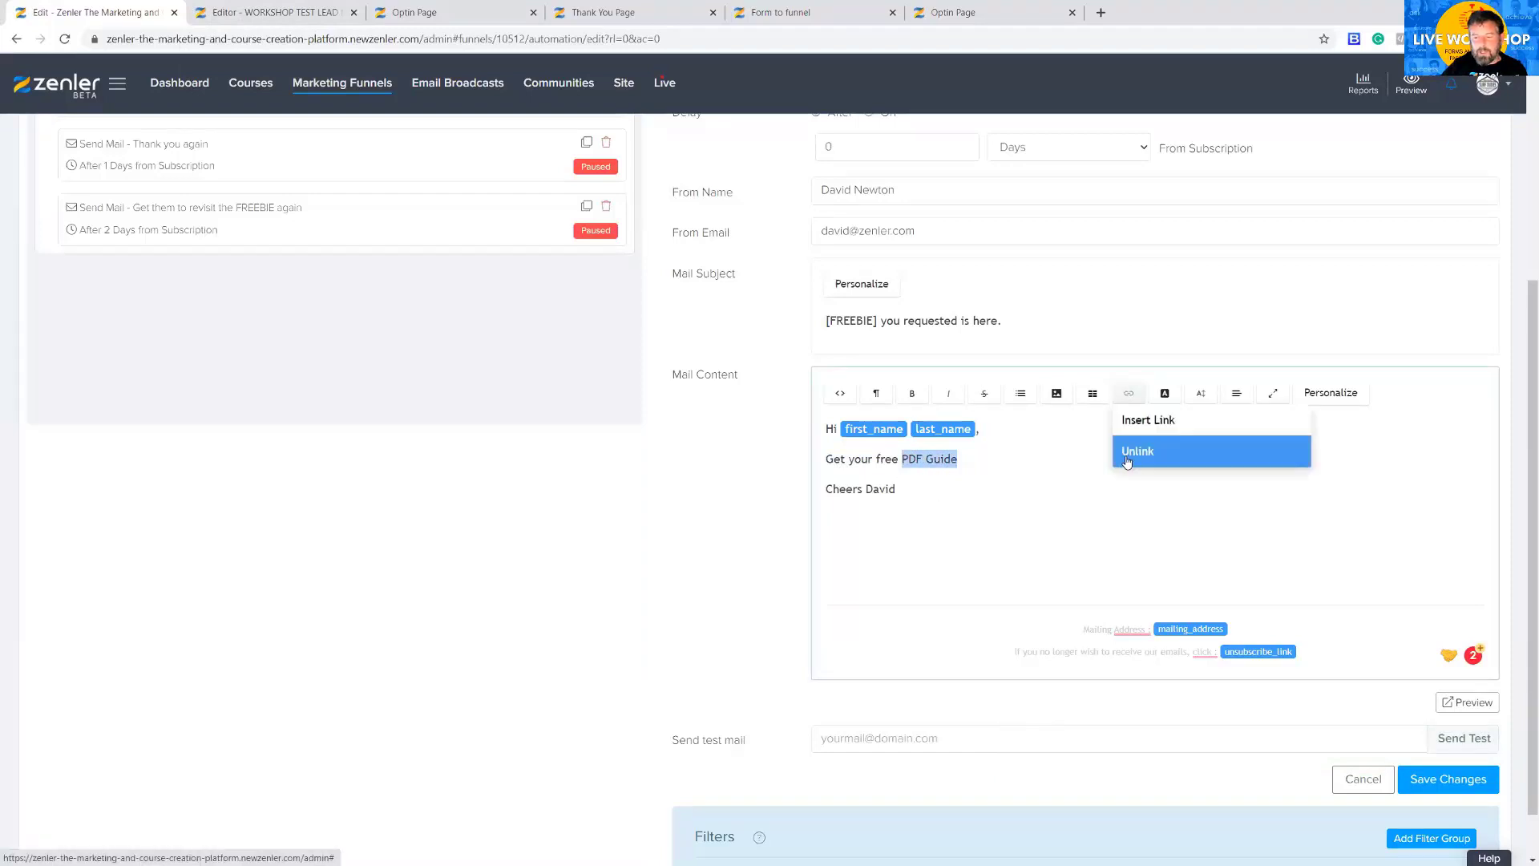
{"action": "left_click", "coordinate": [1144, 422]}
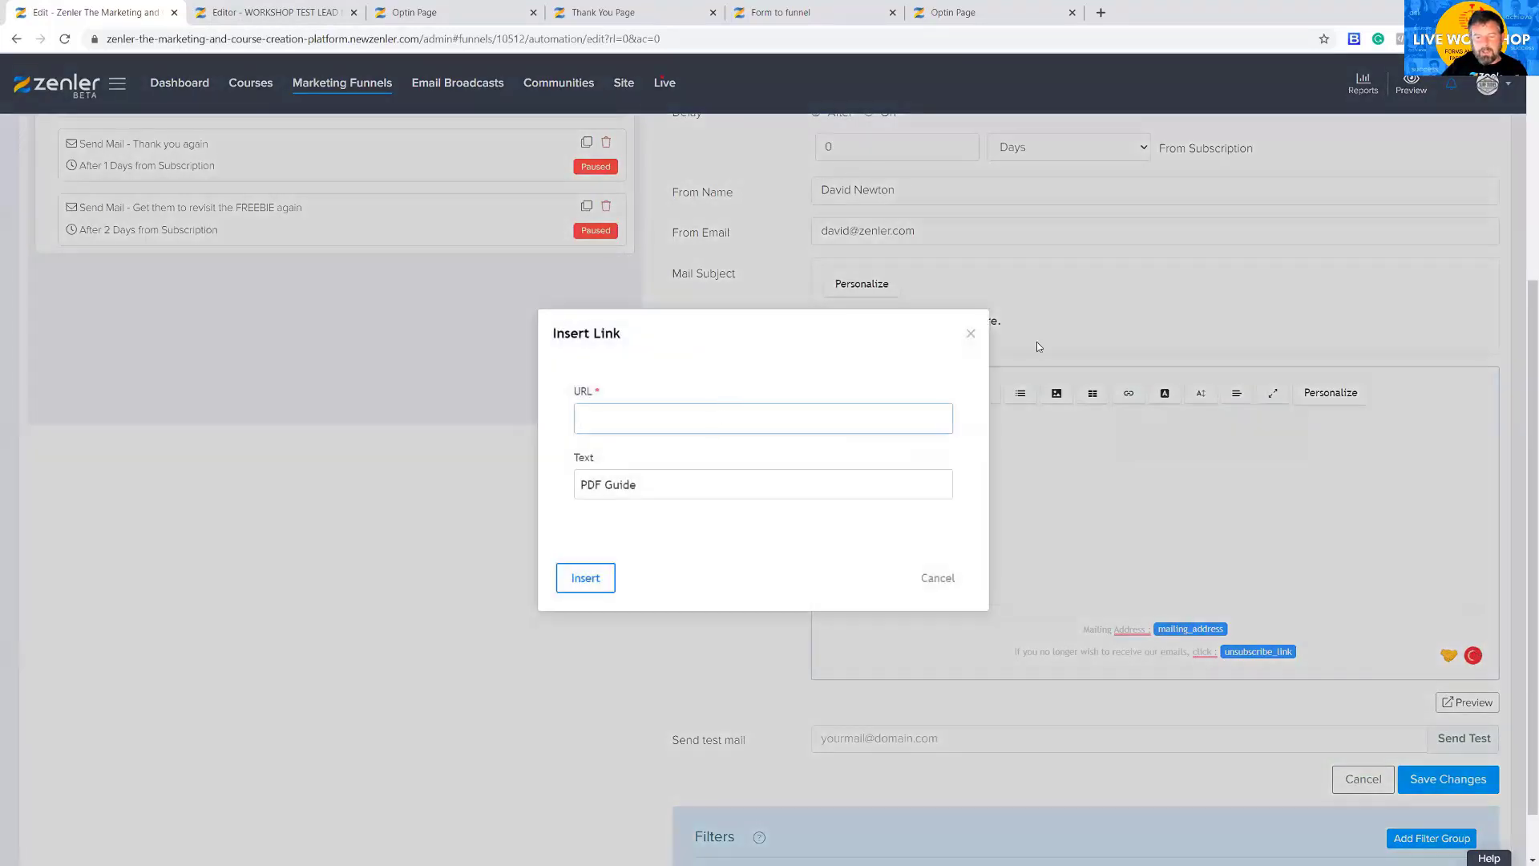
{"action": "left_click", "coordinate": [971, 334]}
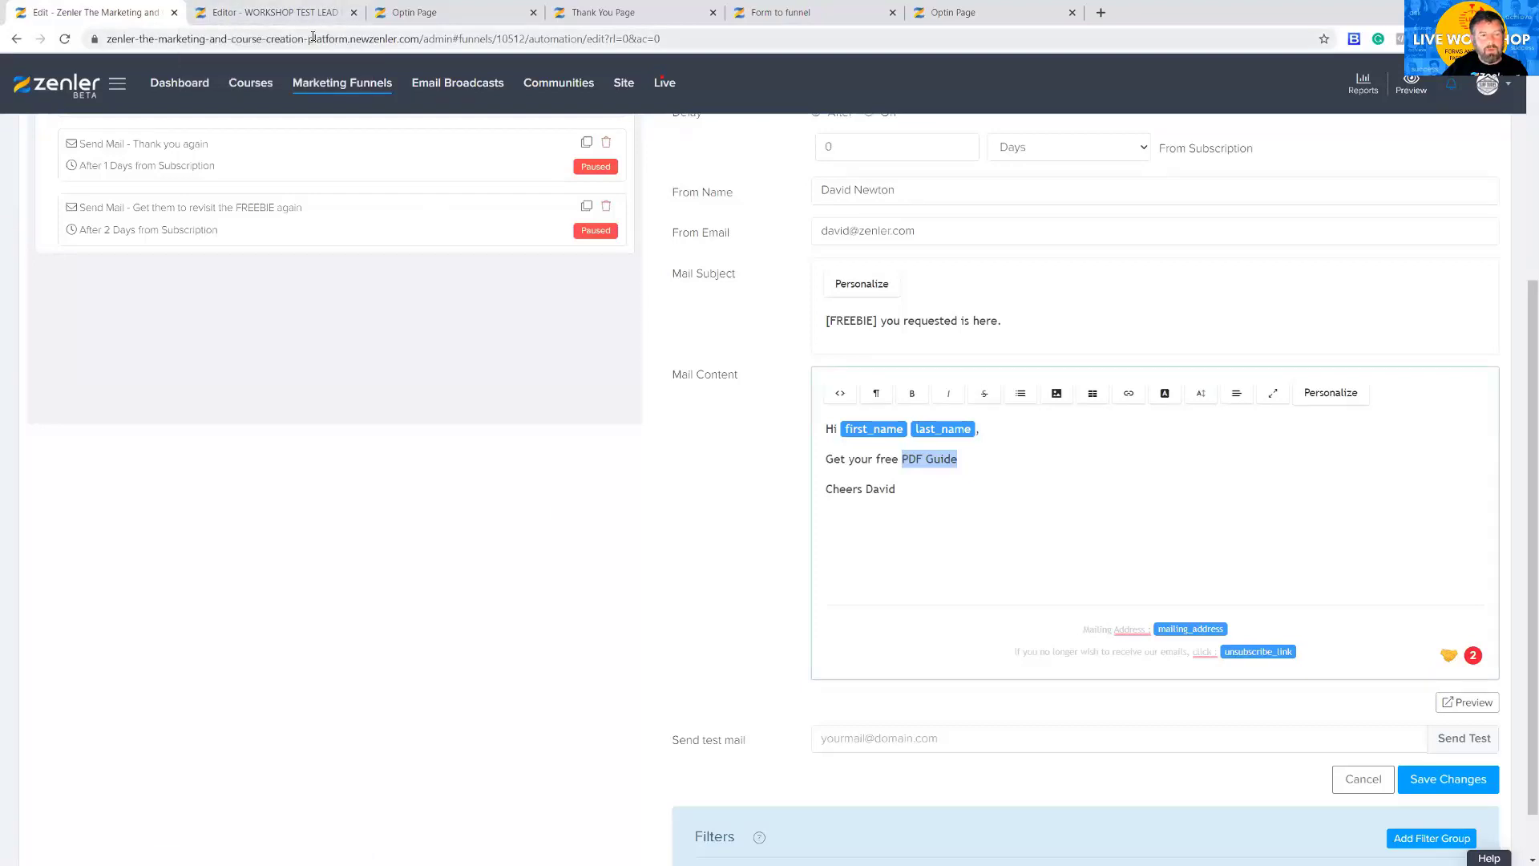
- Open the site's Media Library in a separate browser tab and look through its file list
{"action": "right_click", "coordinate": [623, 89]}
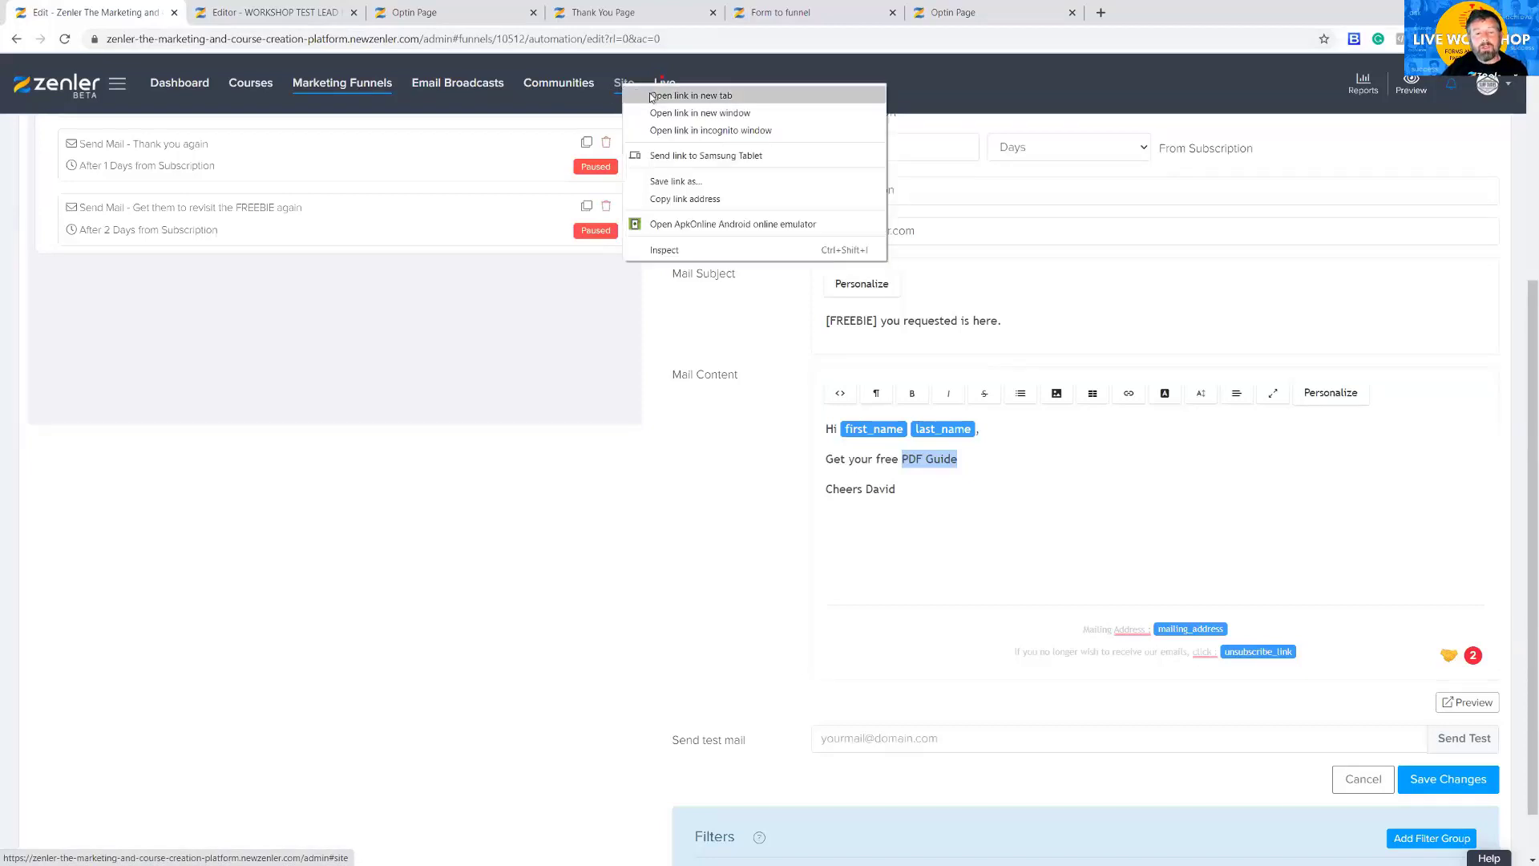
{"action": "left_click", "coordinate": [666, 98]}
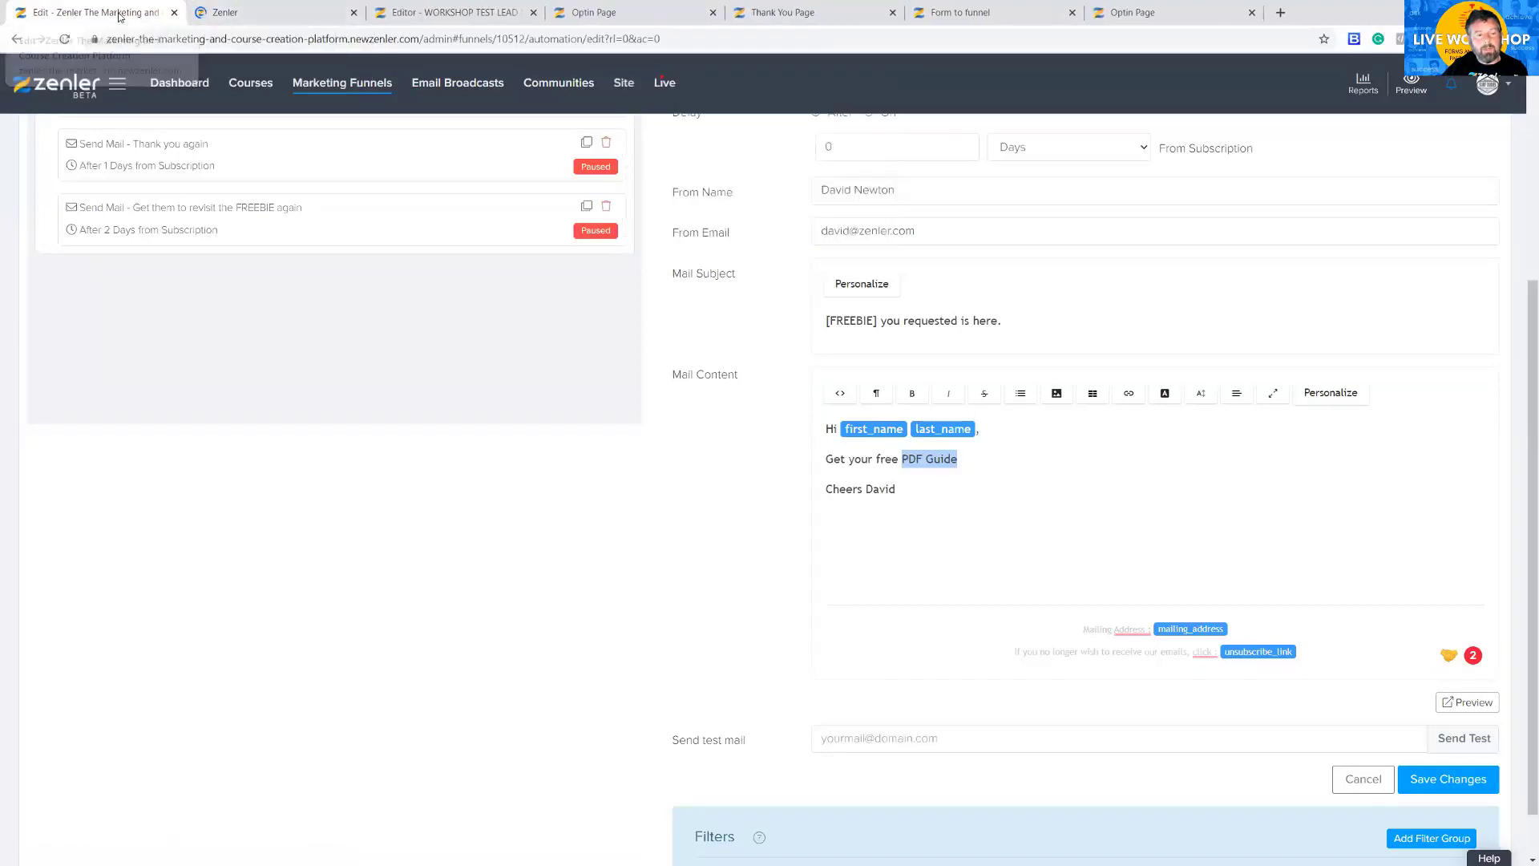
{"action": "left_click", "coordinate": [272, 12]}
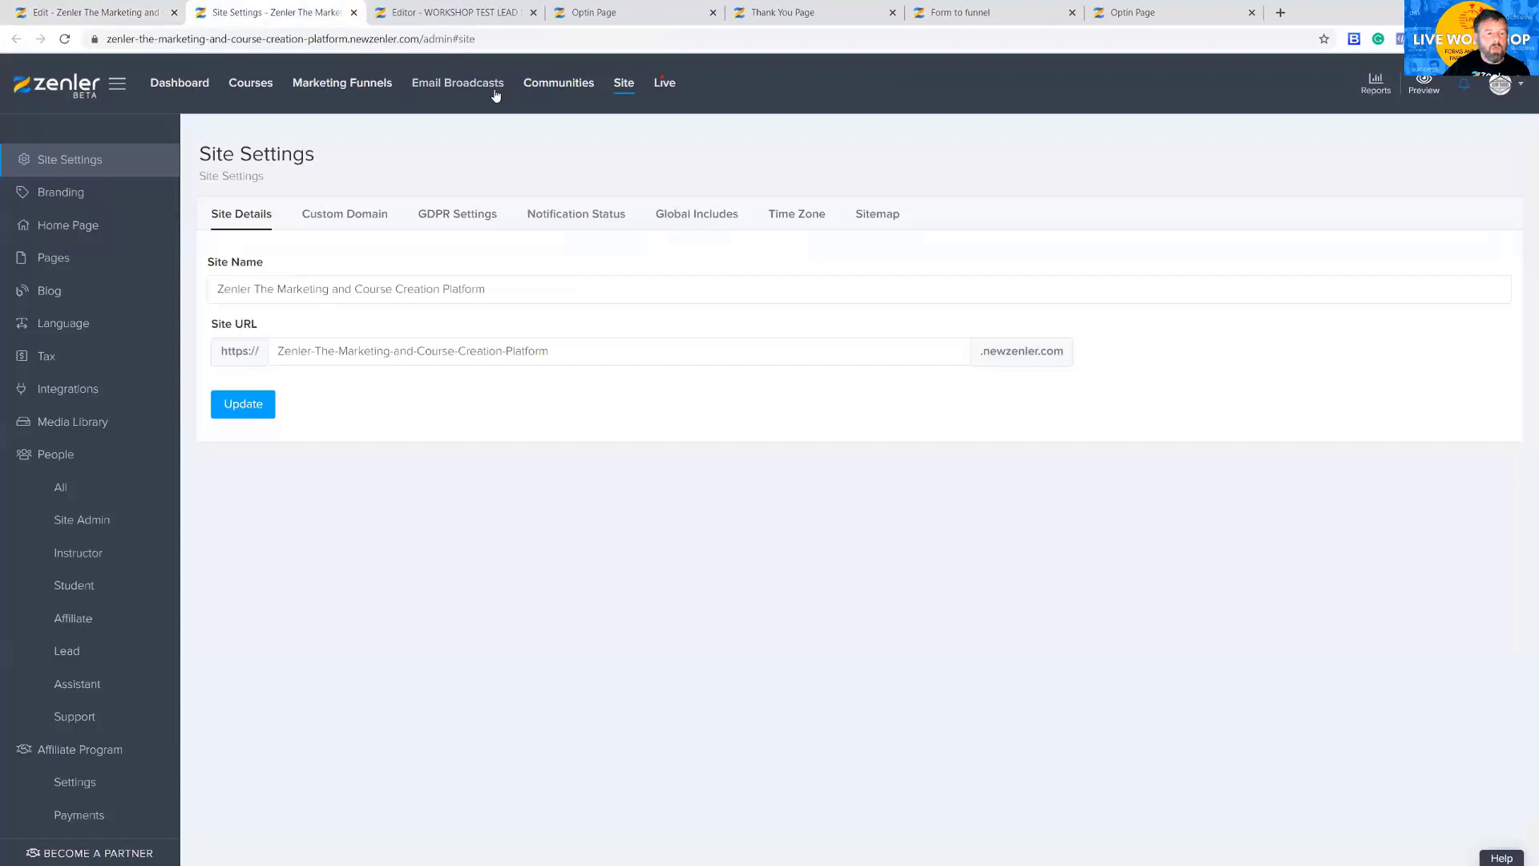
{"action": "left_click", "coordinate": [83, 431]}
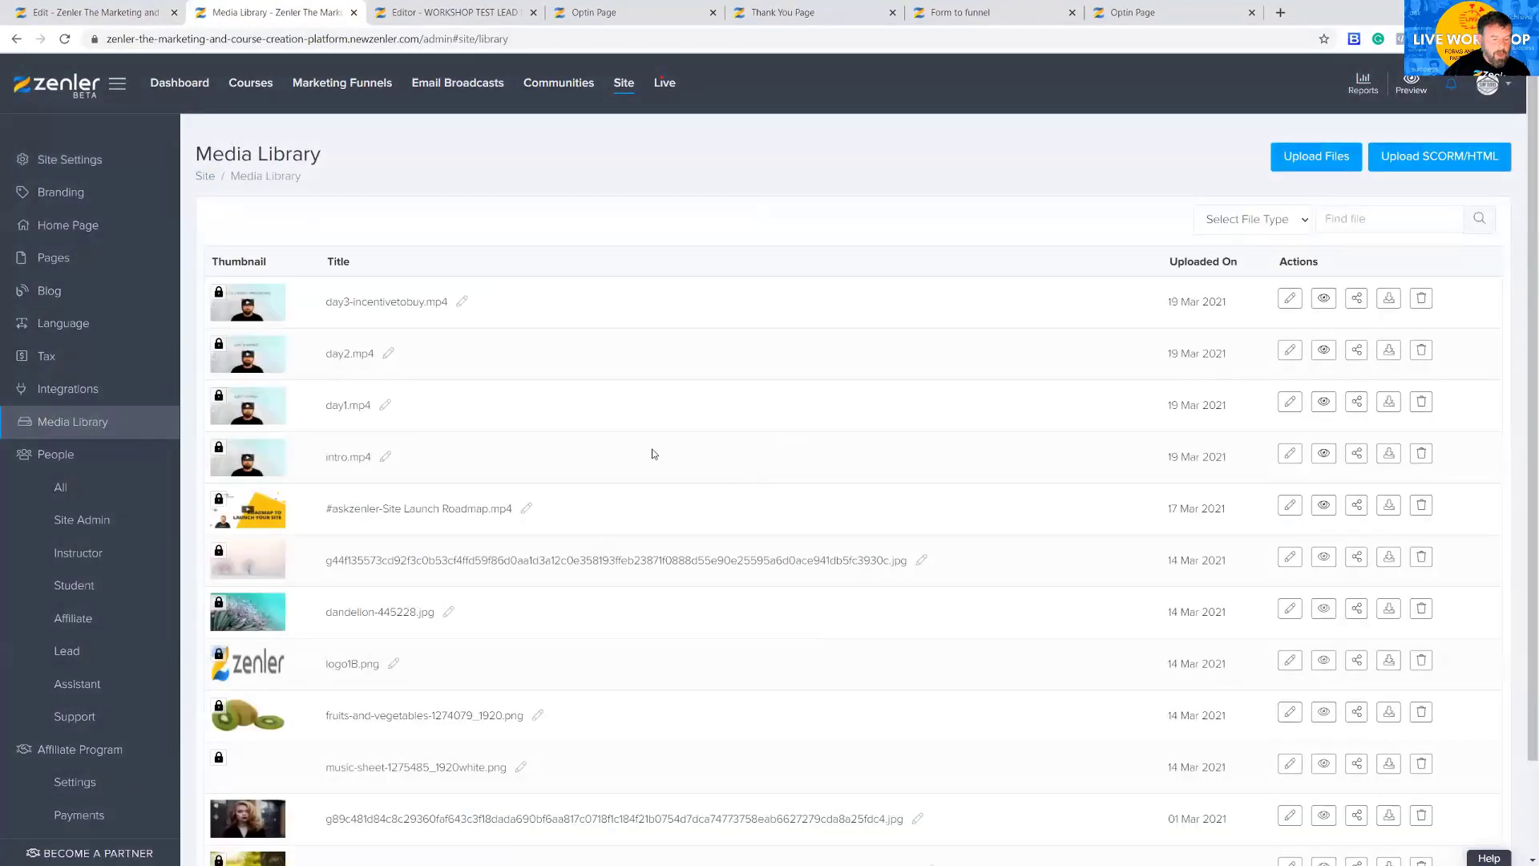
{"action": "scroll", "coordinate": [696, 443], "scroll_direction": "down", "scroll_amount": 2}
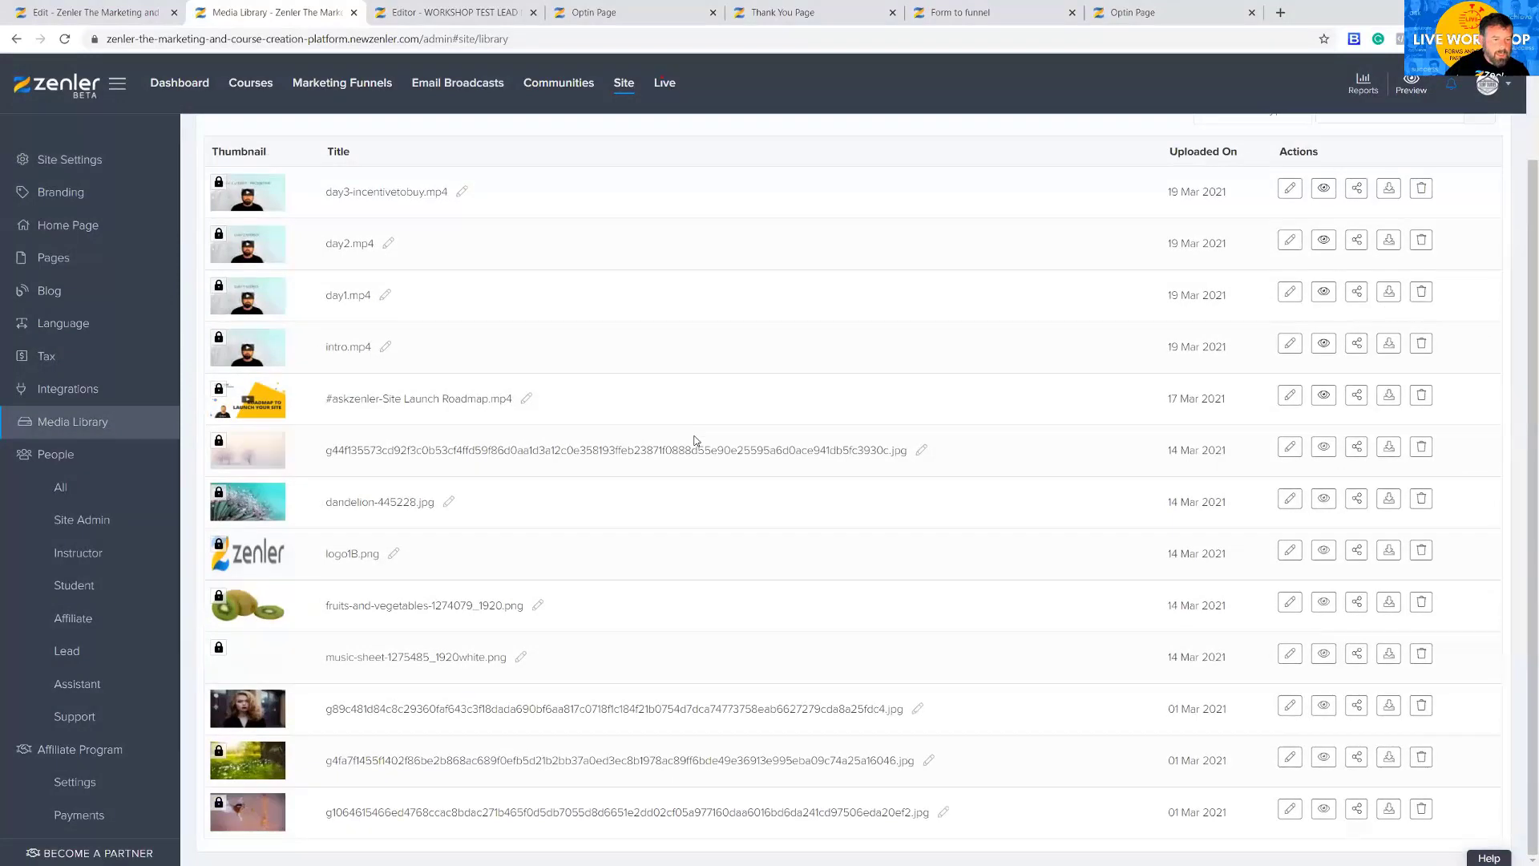
{"action": "scroll", "coordinate": [695, 442], "scroll_direction": "up", "scroll_amount": 2}
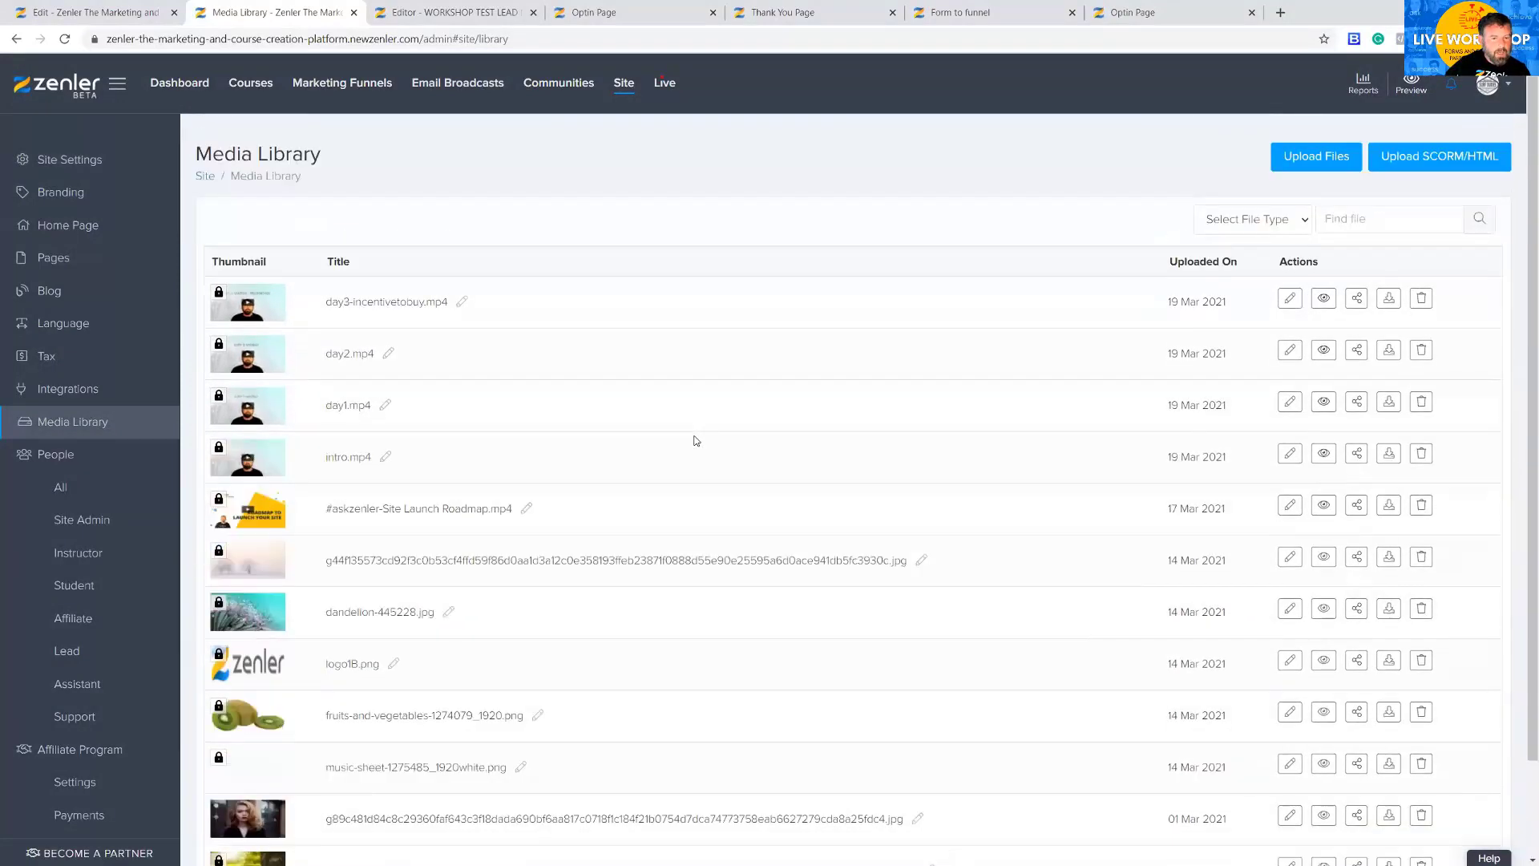
- Upload Zenler-Roadmap-Light-Version.pdf from the Desktop's FUNNEL folder to the Media Library
{"action": "left_click", "coordinate": [1317, 163]}
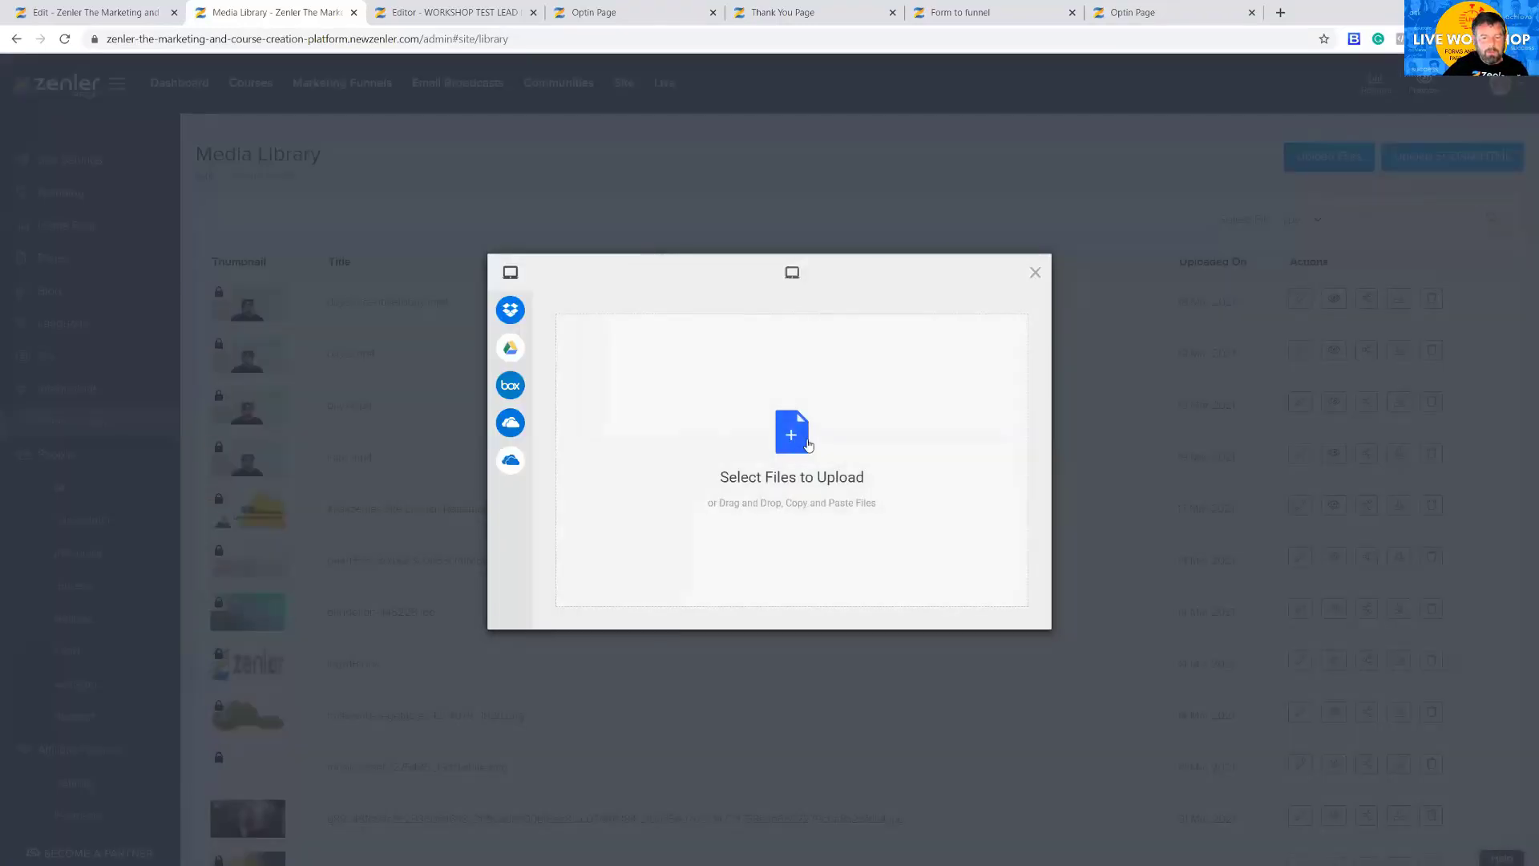
{"action": "left_click", "coordinate": [808, 446]}
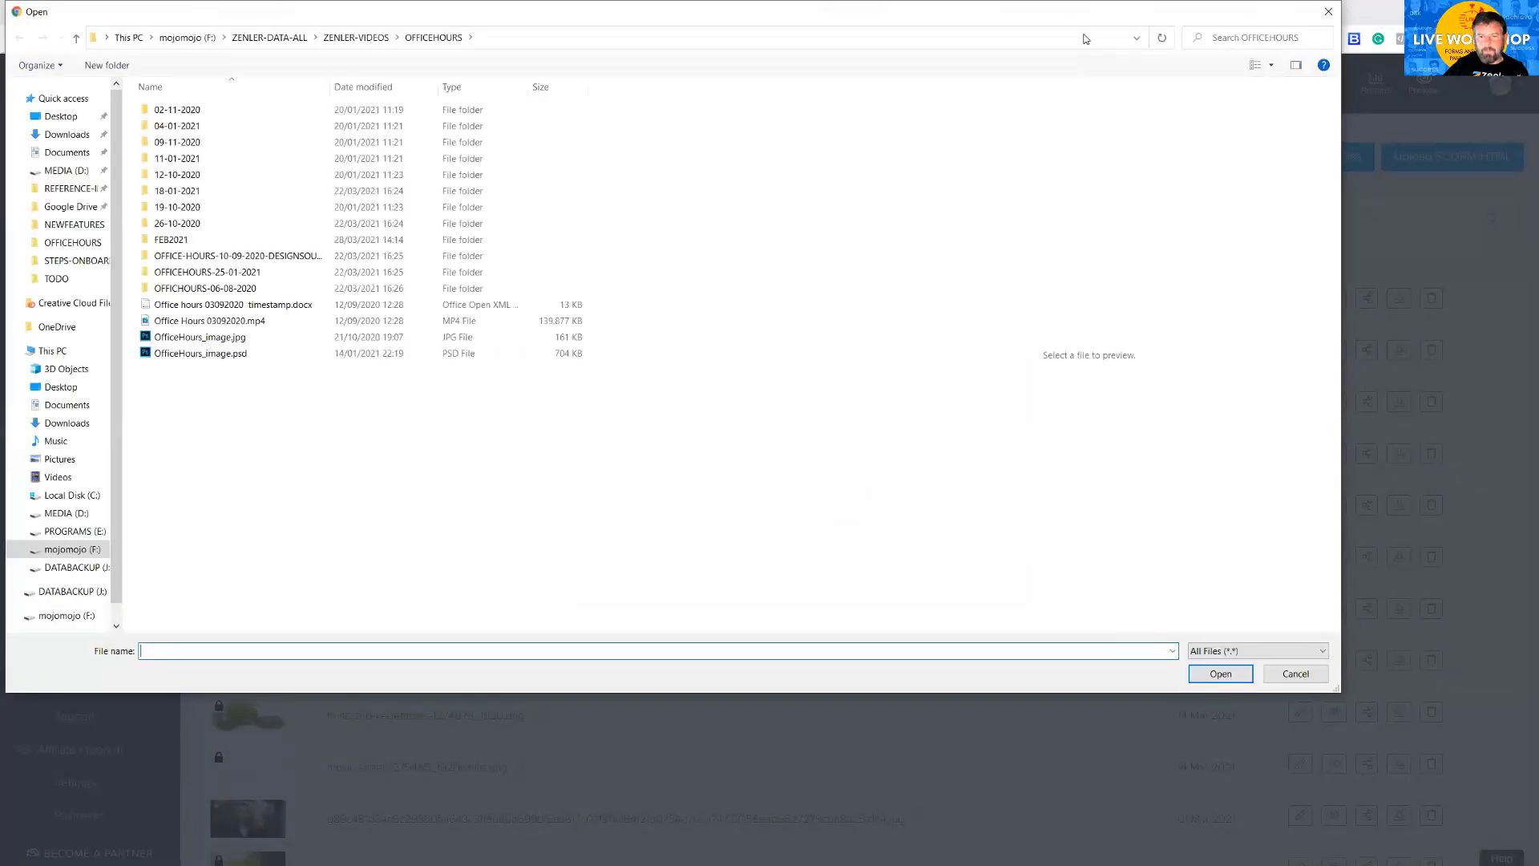
{"action": "left_click", "coordinate": [61, 120]}
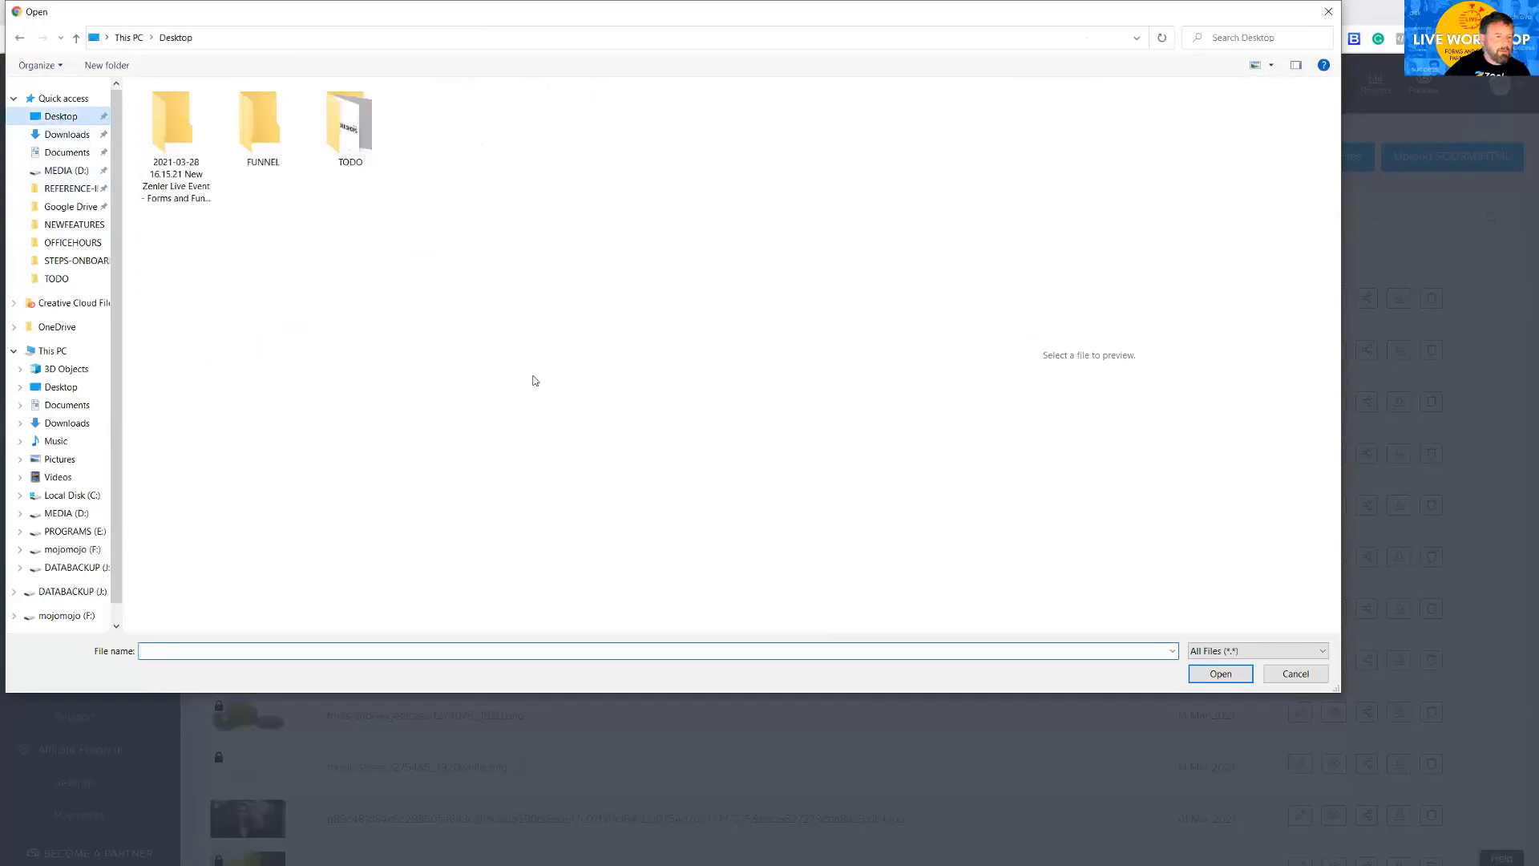
{"action": "left_click", "coordinate": [284, 126]}
{"action": "key", "text": "Return"}
{"action": "left_click", "coordinate": [612, 240]}
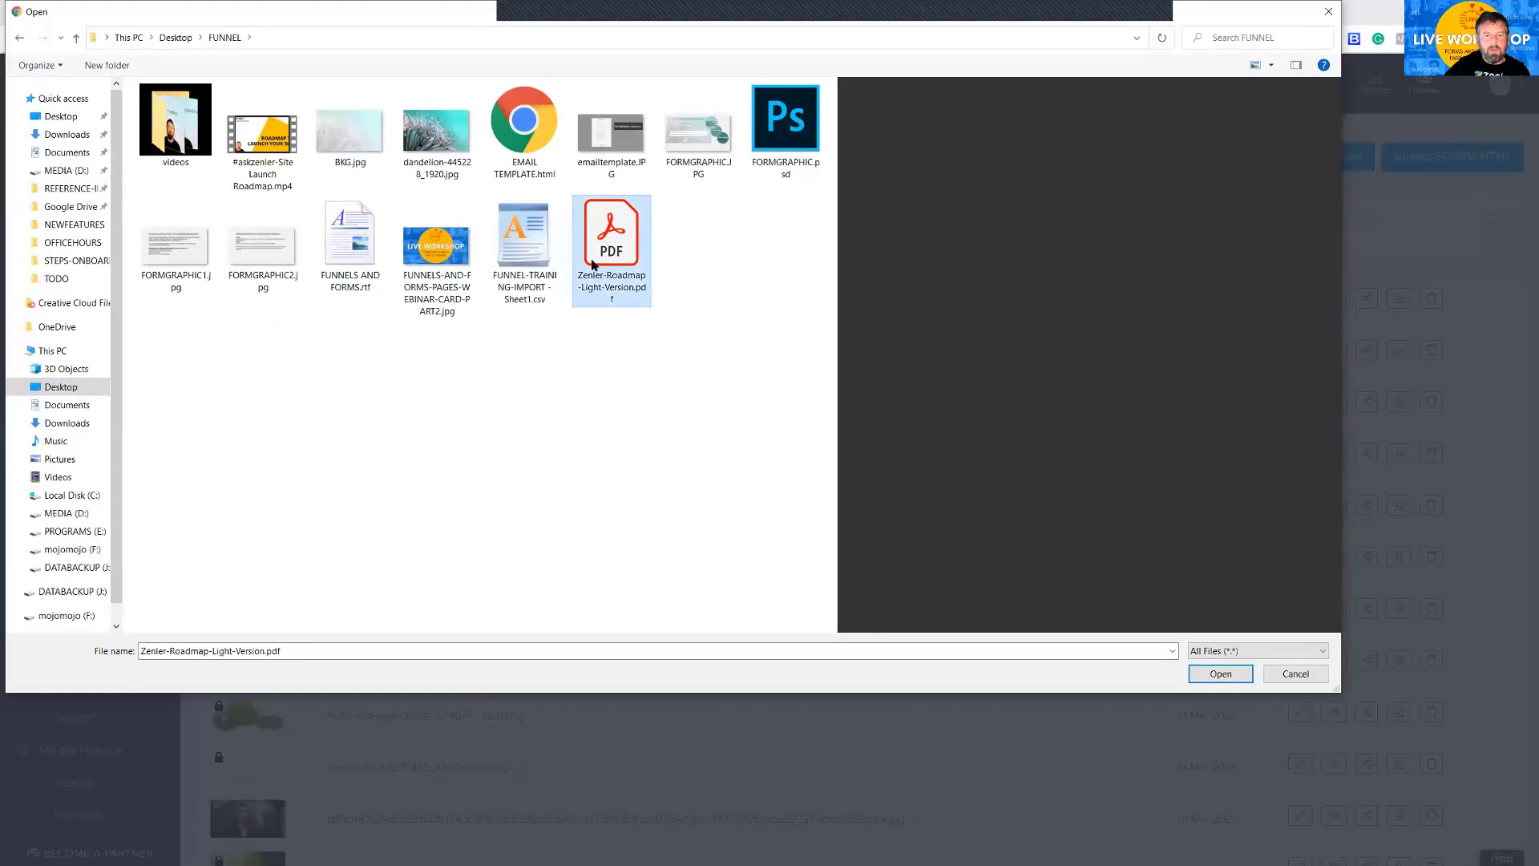
{"action": "left_click", "coordinate": [1219, 674]}
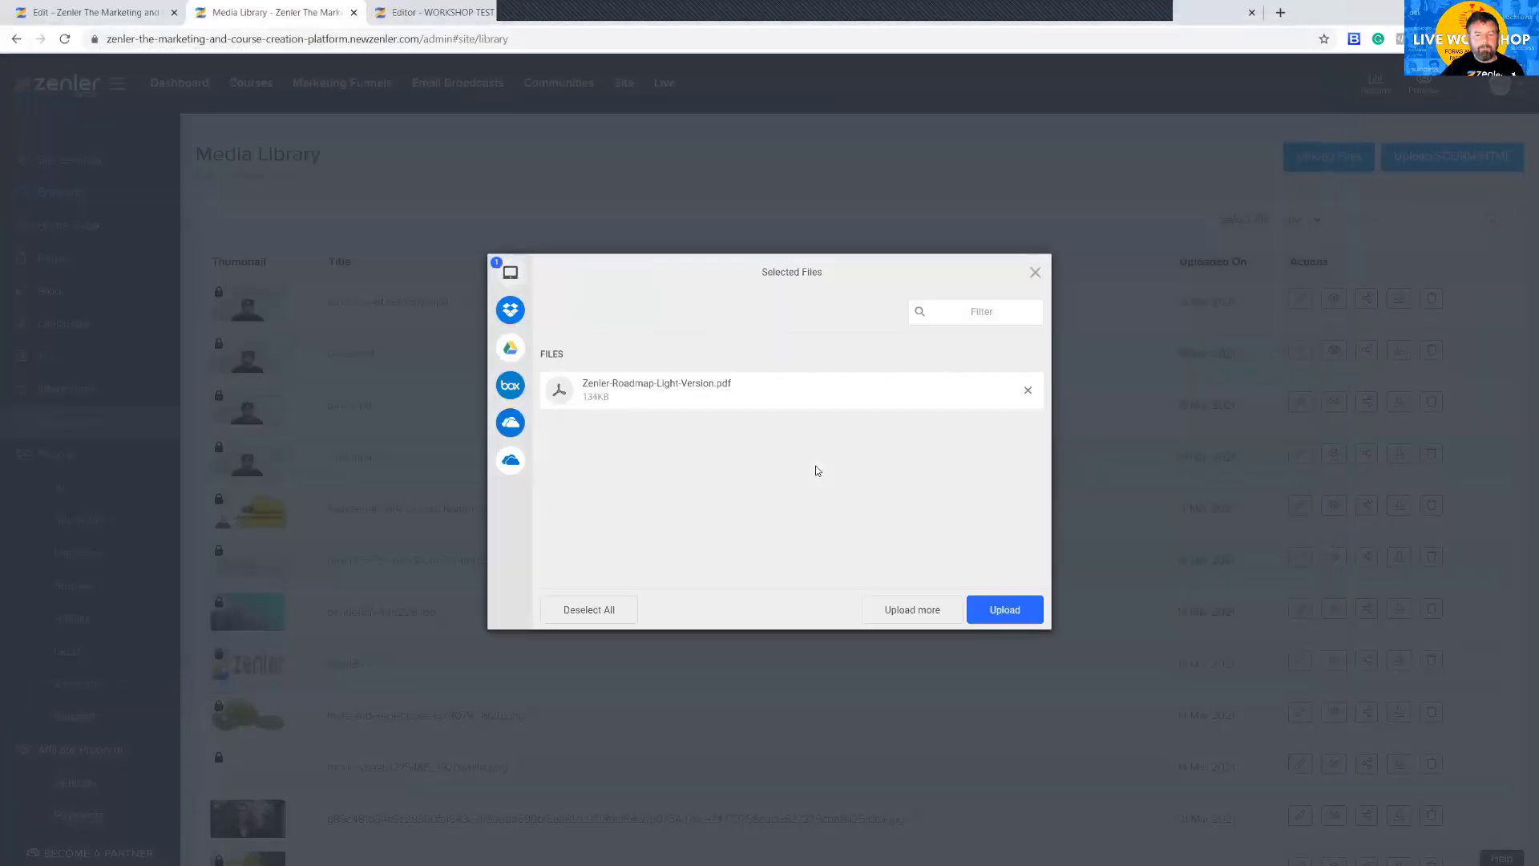
{"action": "left_click", "coordinate": [1003, 613]}
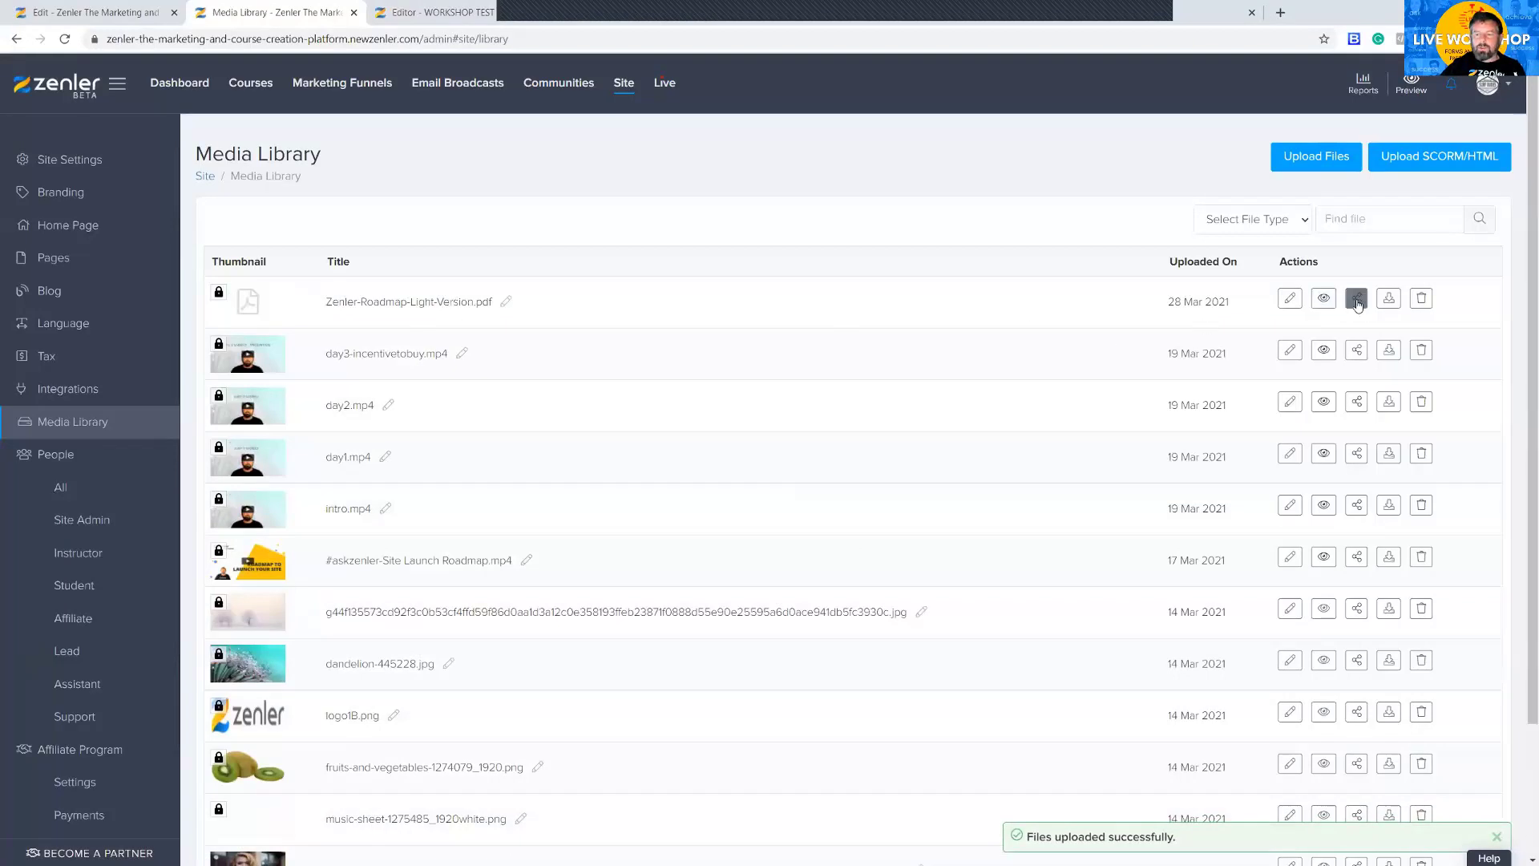
- Set link sharing for Zenler-Roadmap-Light-Version.pdf to "Anyone with this link can download" and copy its share link
{"action": "left_click", "coordinate": [1356, 300]}
{"action": "left_click", "coordinate": [794, 167]}
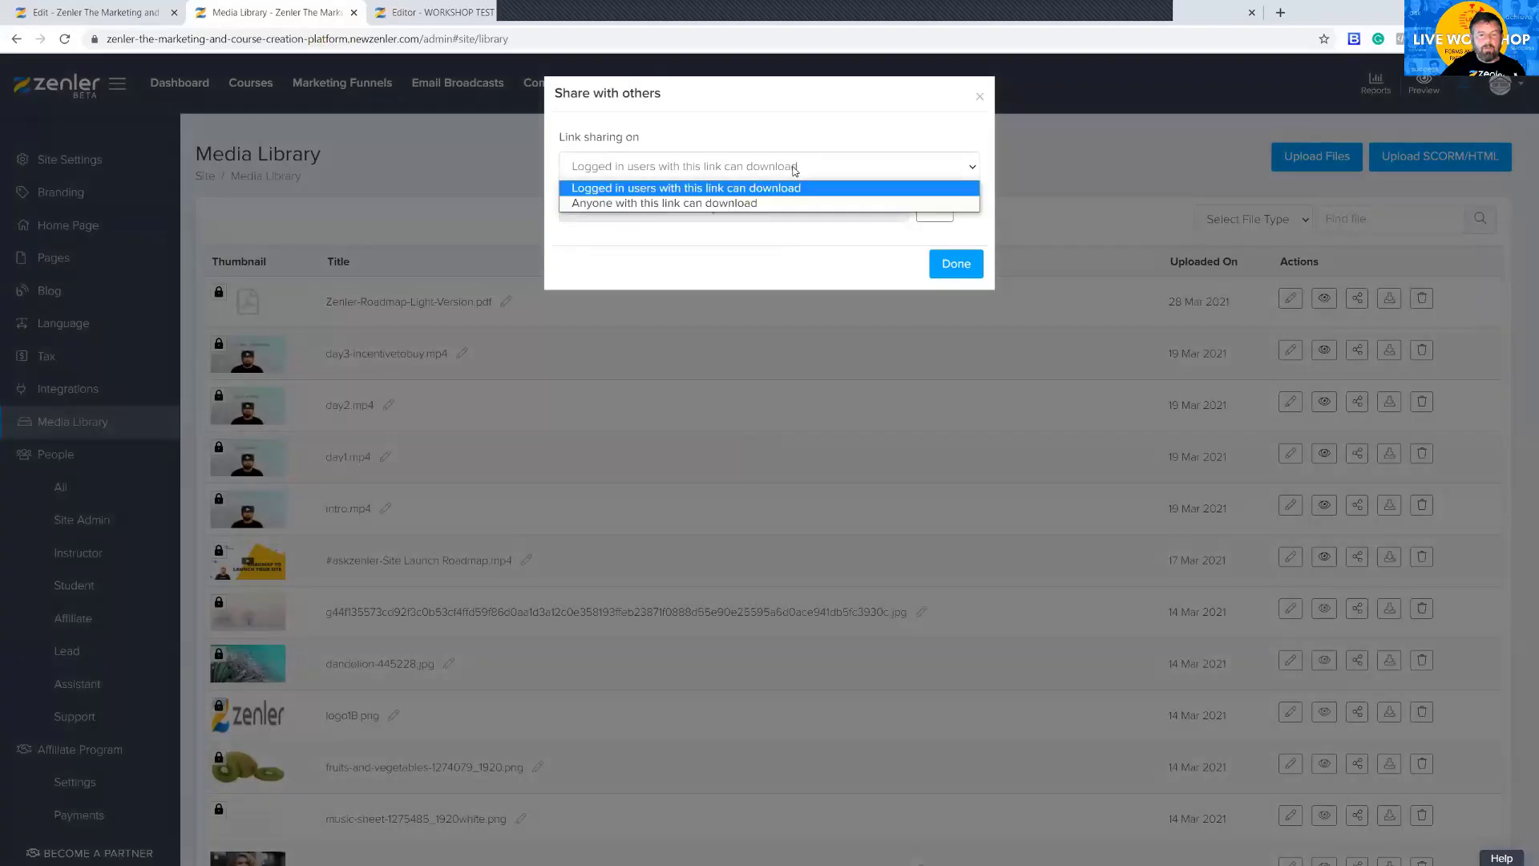
{"action": "left_click", "coordinate": [634, 203]}
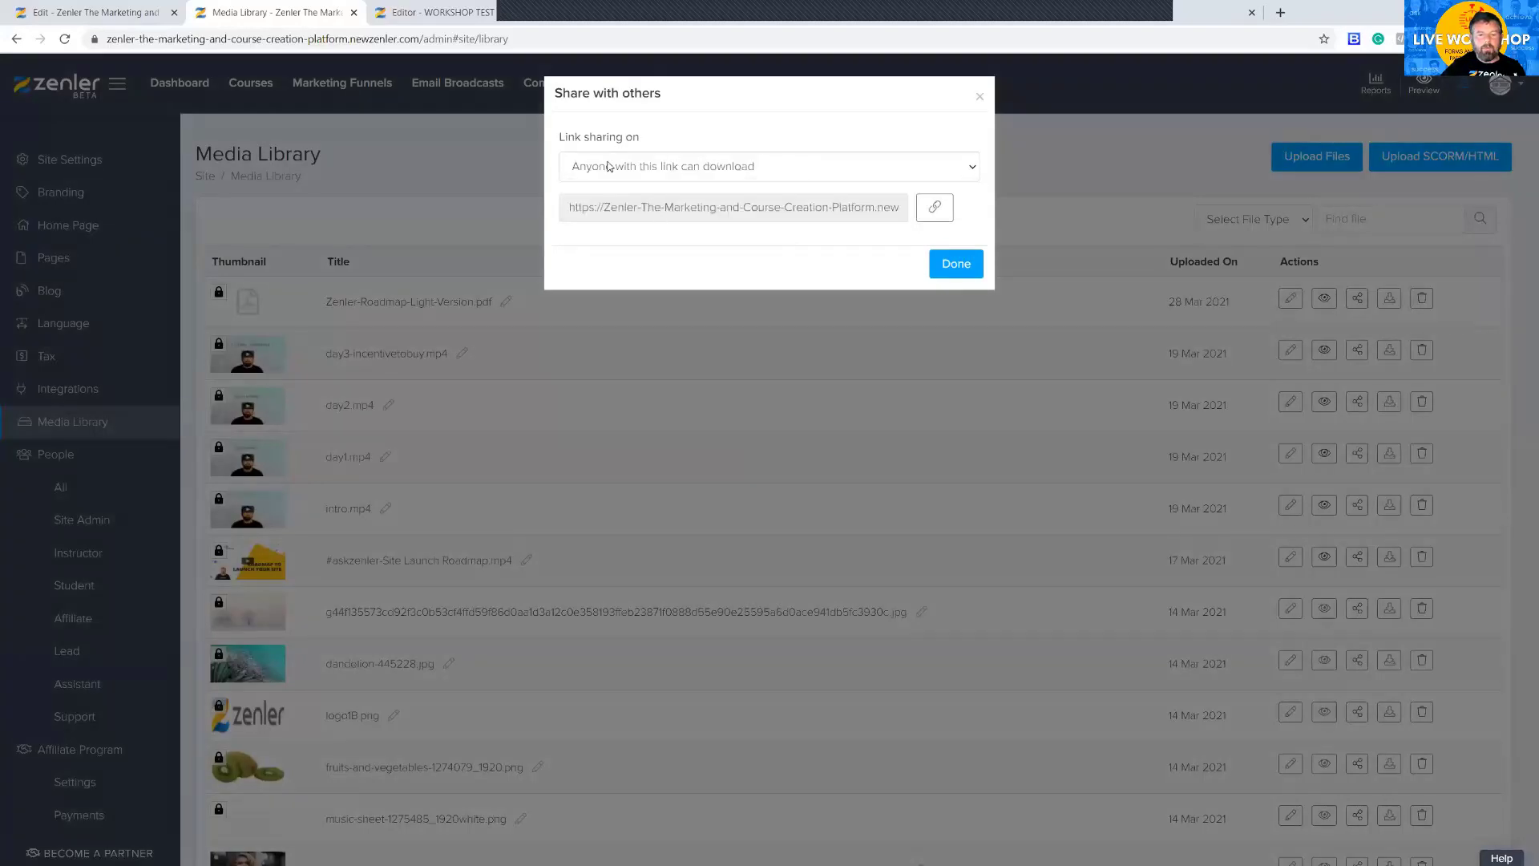
{"action": "left_click", "coordinate": [934, 209]}
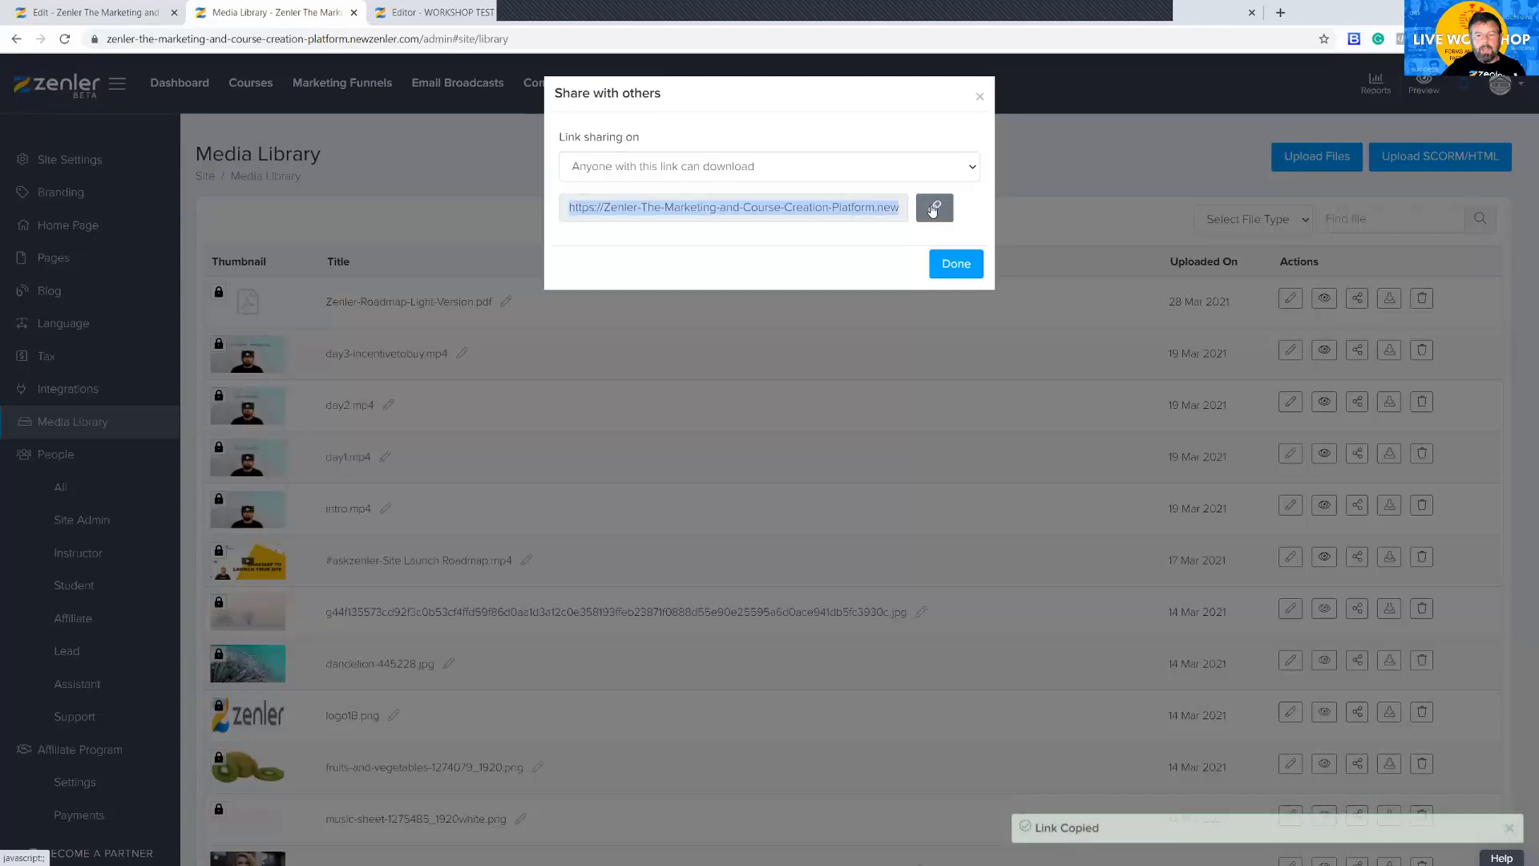
- Confirm the download sharing setting for Zenler-Roadmap-Light-Version.pdf, reopen its sharing options and copy the share link again
{"action": "left_click", "coordinate": [956, 265]}
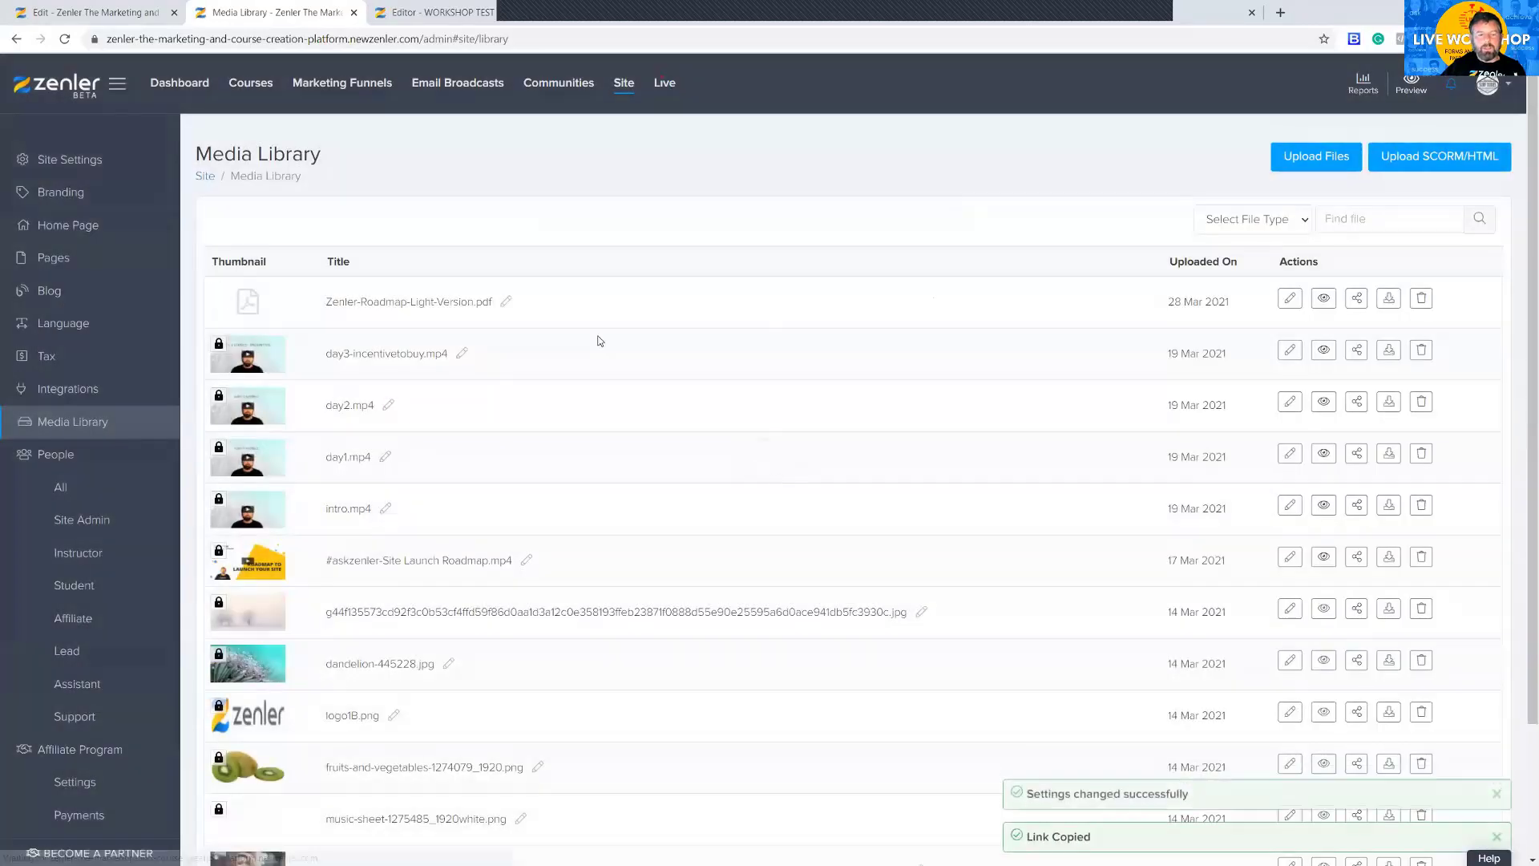
{"action": "left_click", "coordinate": [1356, 301]}
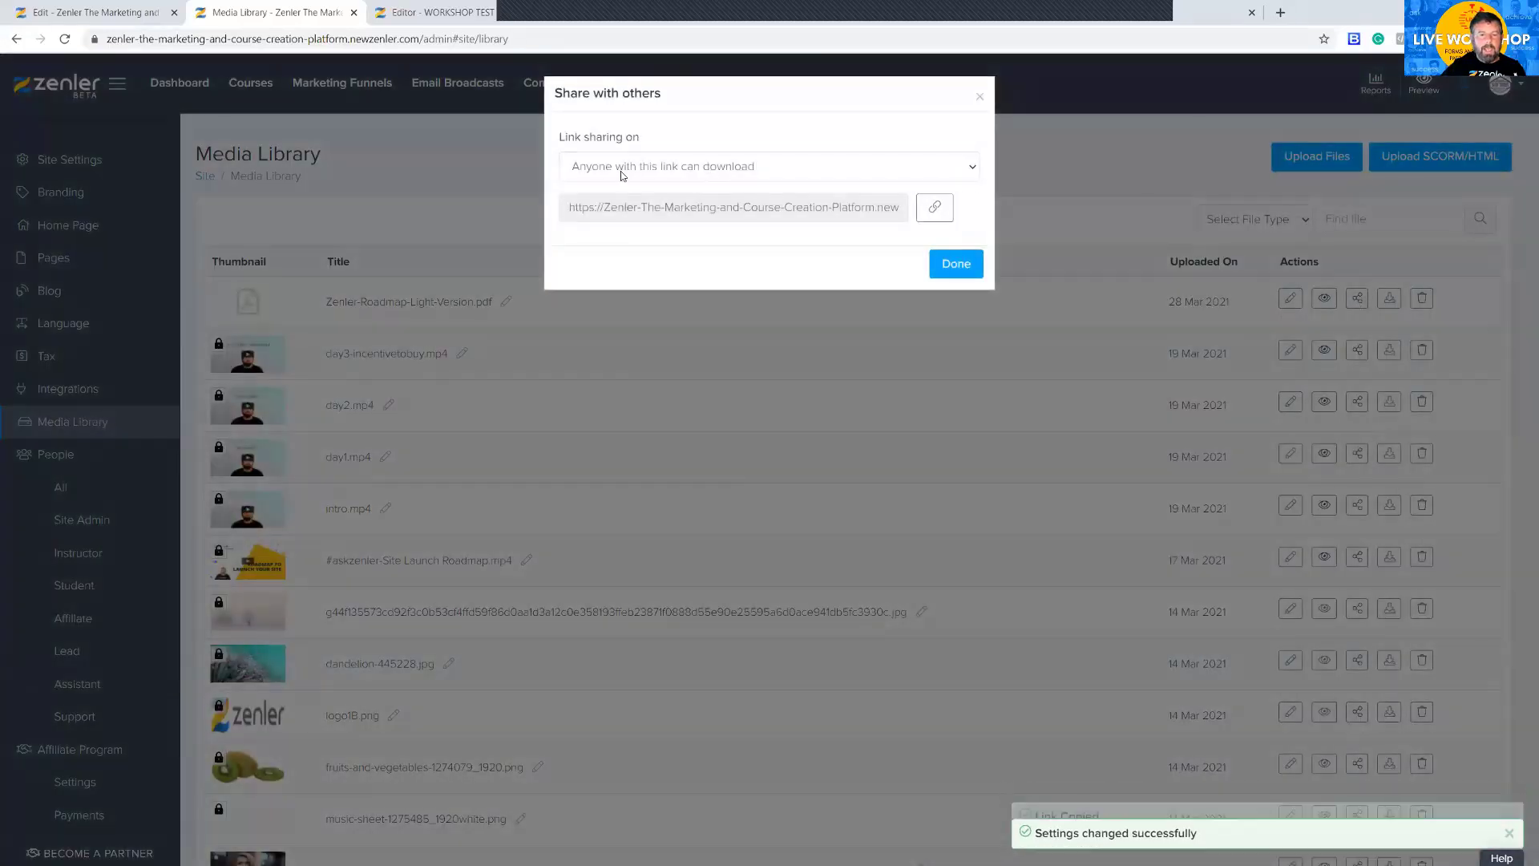
{"action": "left_click", "coordinate": [787, 166]}
{"action": "left_click", "coordinate": [709, 170]}
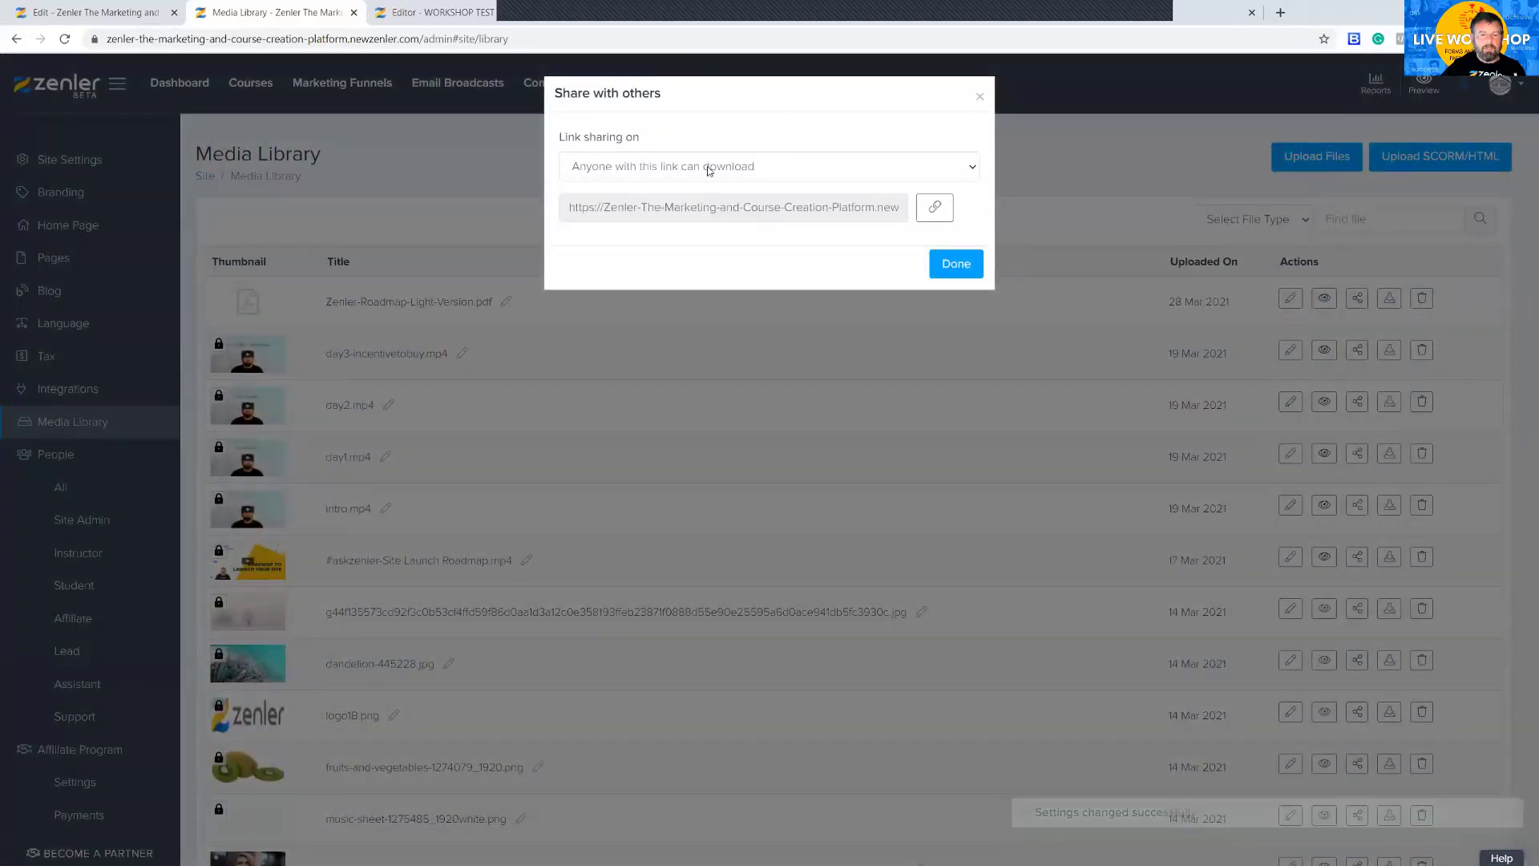
{"action": "left_click", "coordinate": [935, 208]}
{"action": "left_click", "coordinate": [979, 96]}
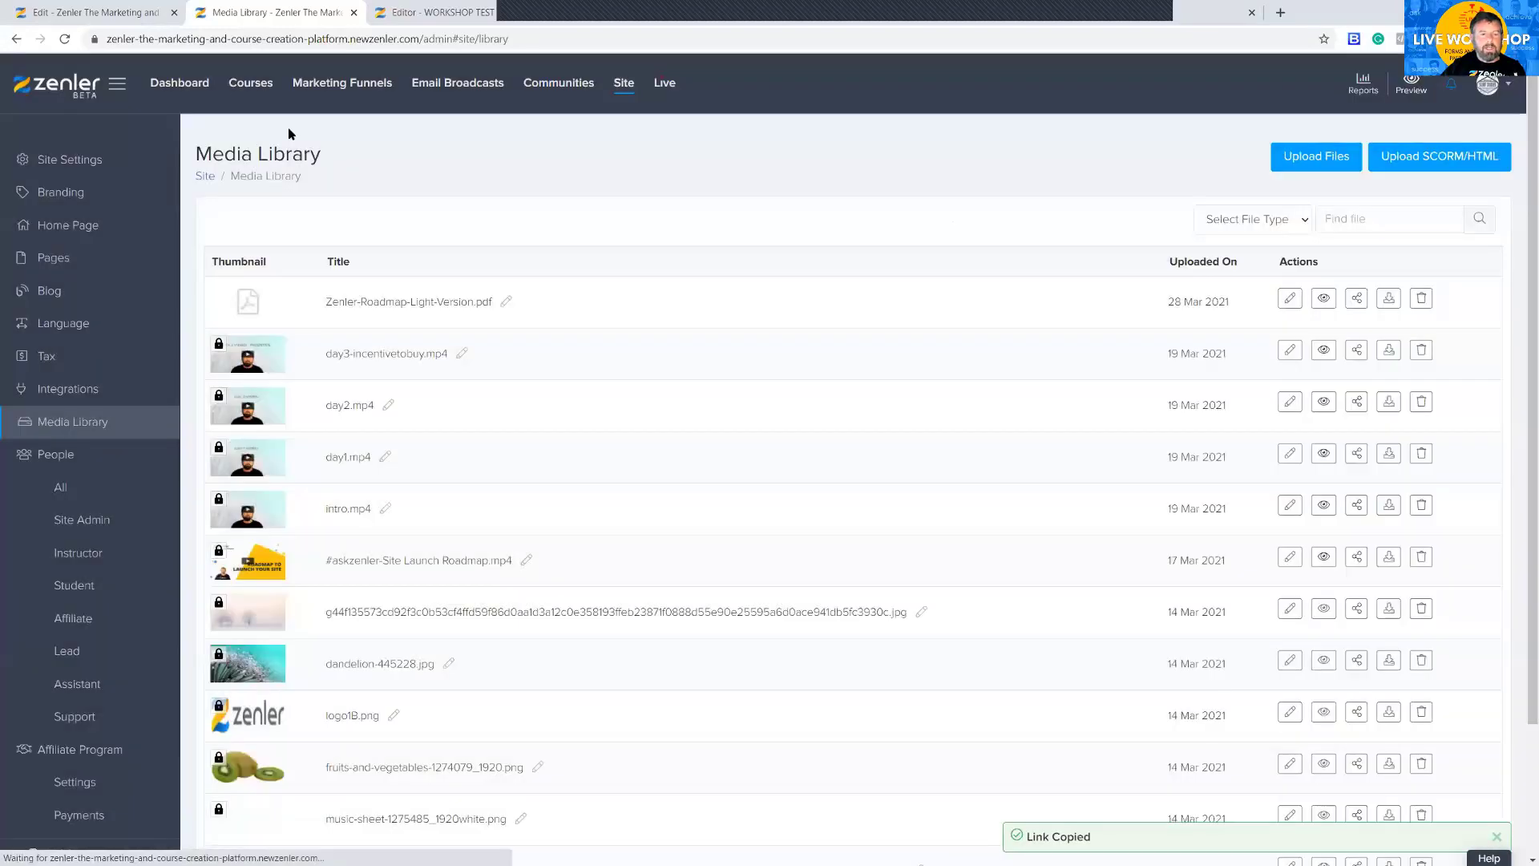
- Back in the funnel's automation email, link the words "PDF Guide" to the copied PDF share link
{"action": "left_click", "coordinate": [119, 14]}
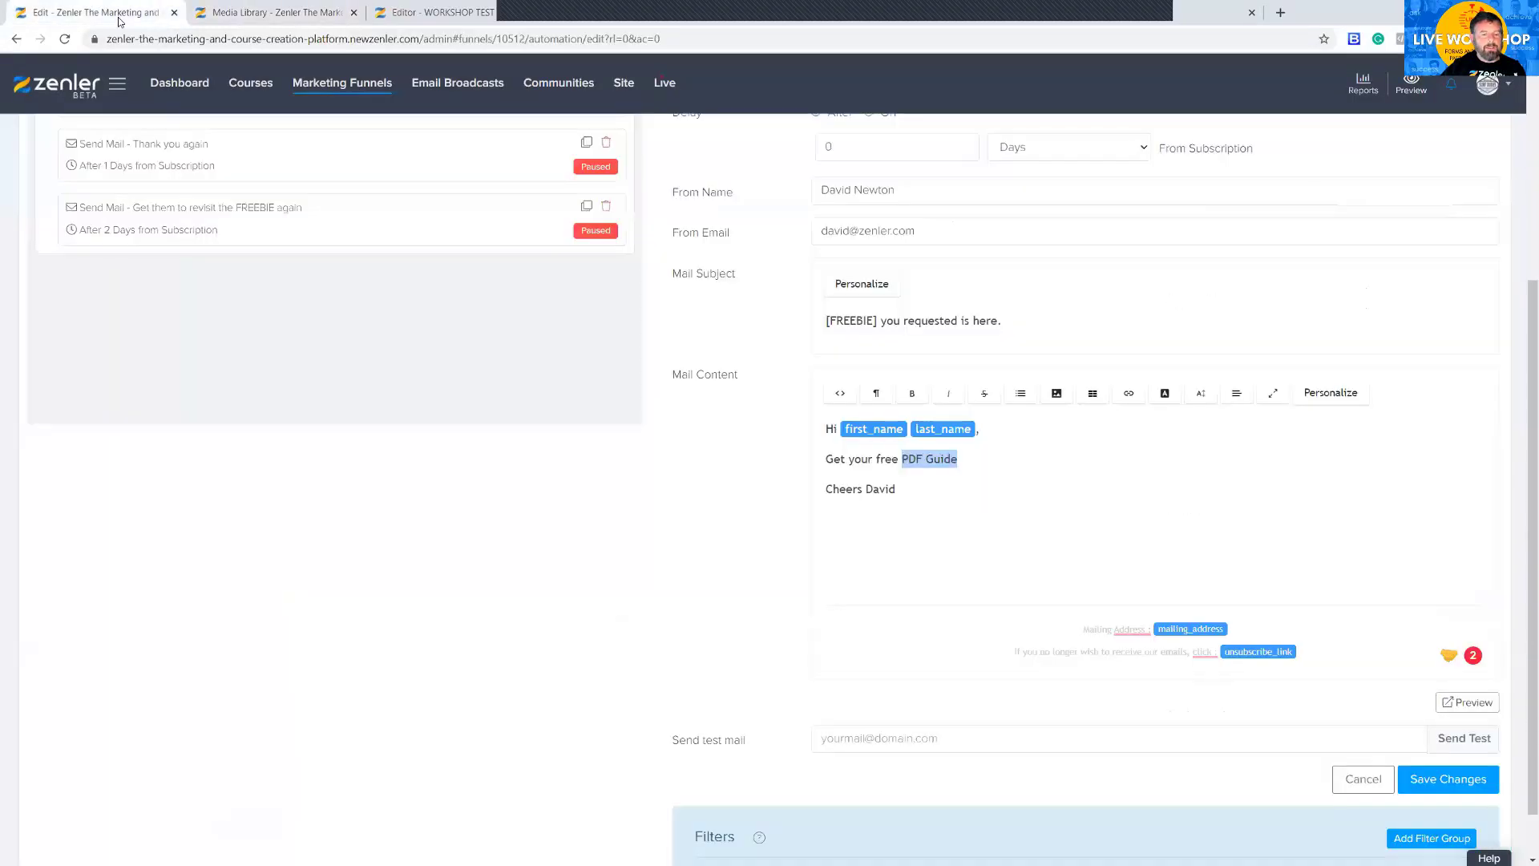
{"action": "left_click", "coordinate": [1005, 458]}
{"action": "left_click_drag", "start_coordinate": [938, 461], "coordinate": [907, 462]}
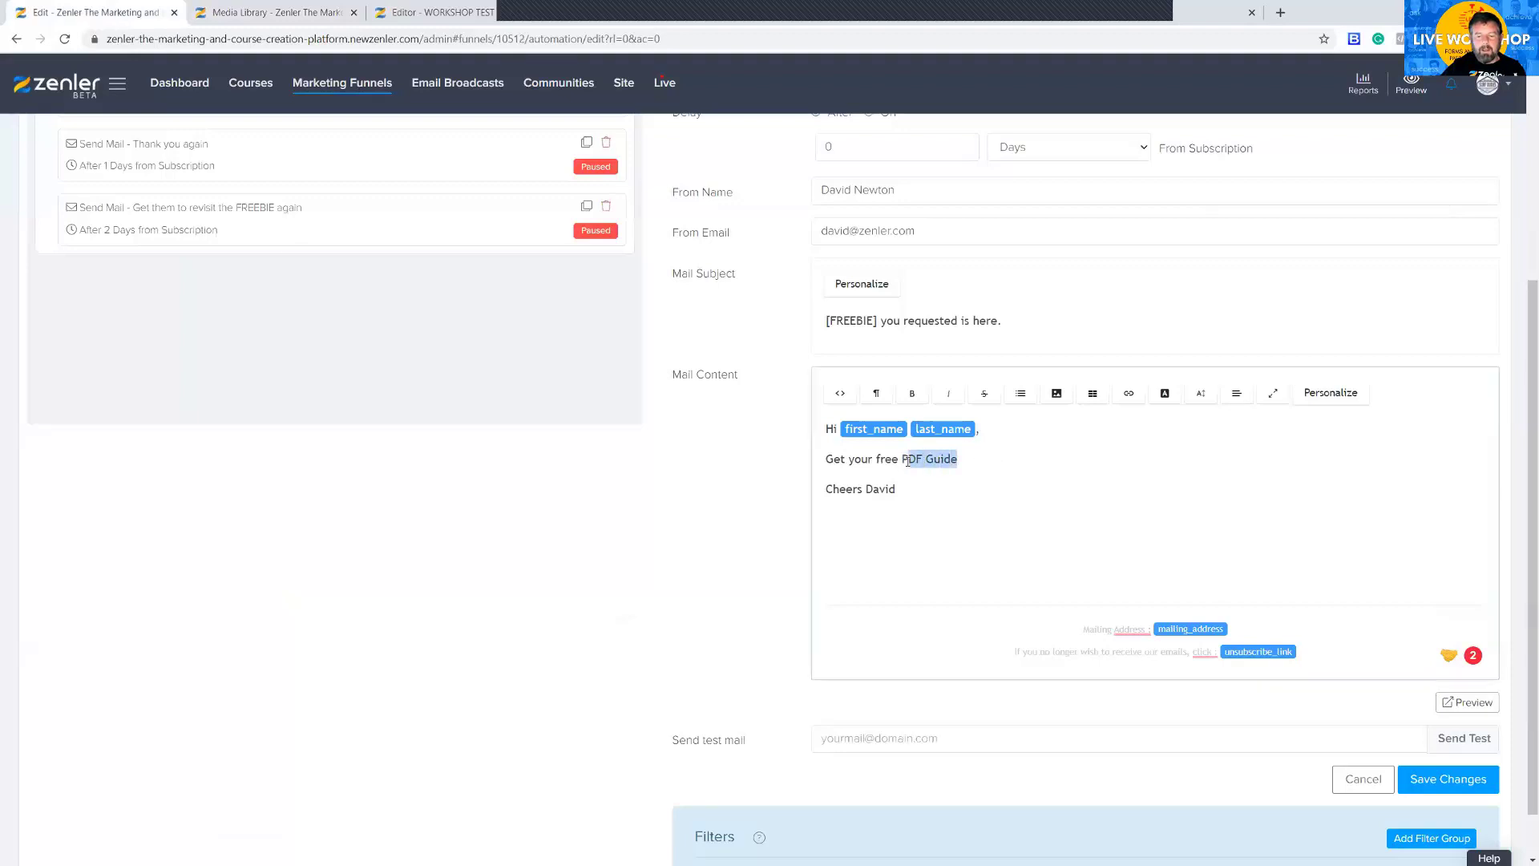
{"action": "left_click", "coordinate": [1129, 393]}
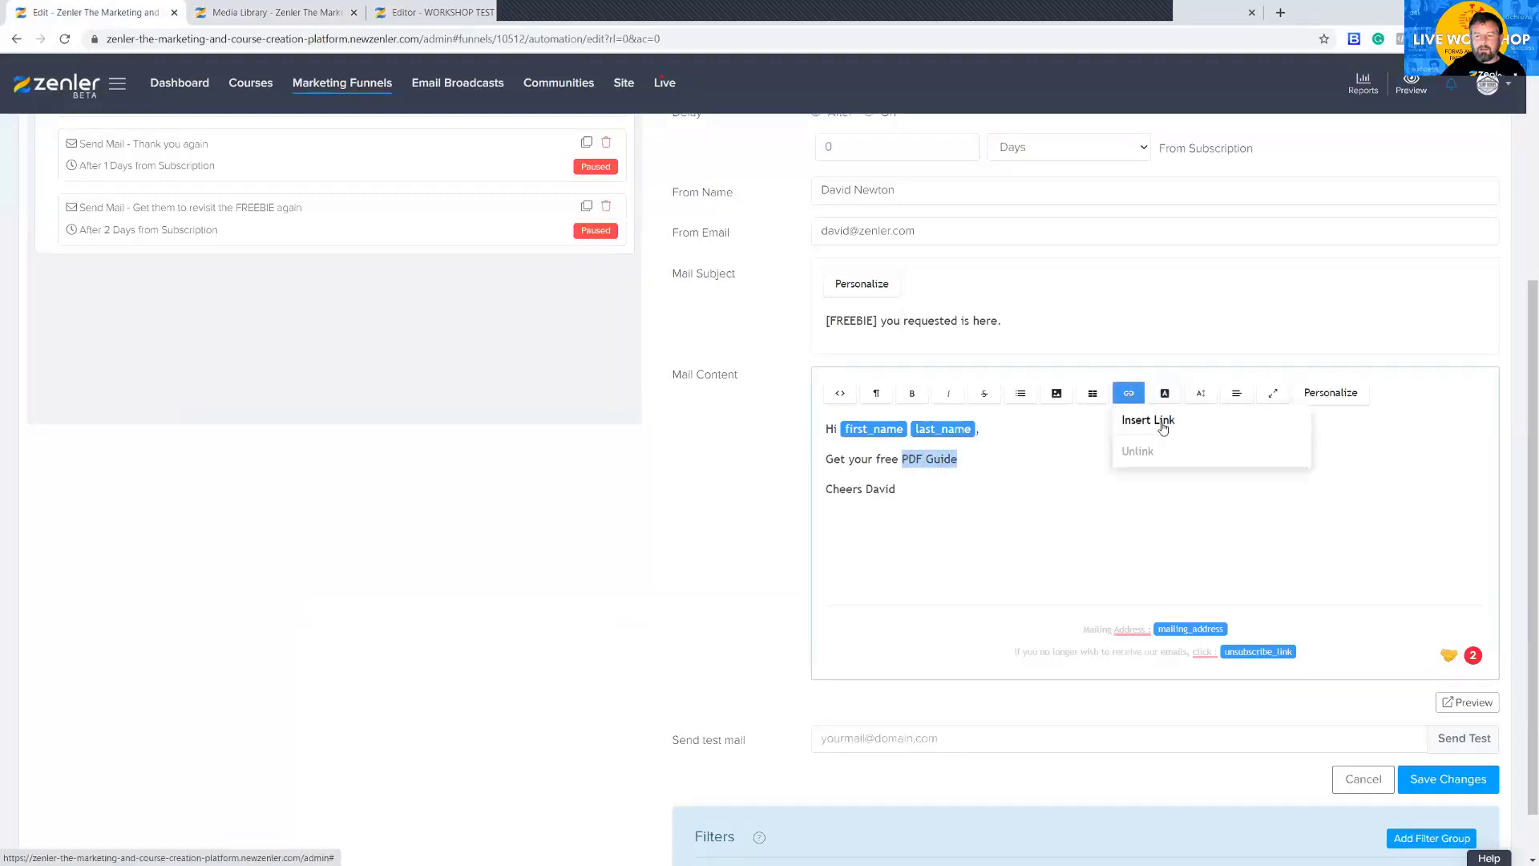
{"action": "left_click", "coordinate": [1167, 419]}
{"action": "left_click", "coordinate": [638, 414]}
{"action": "key", "text": "ctrl+v"}
{"action": "left_click", "coordinate": [585, 577]}
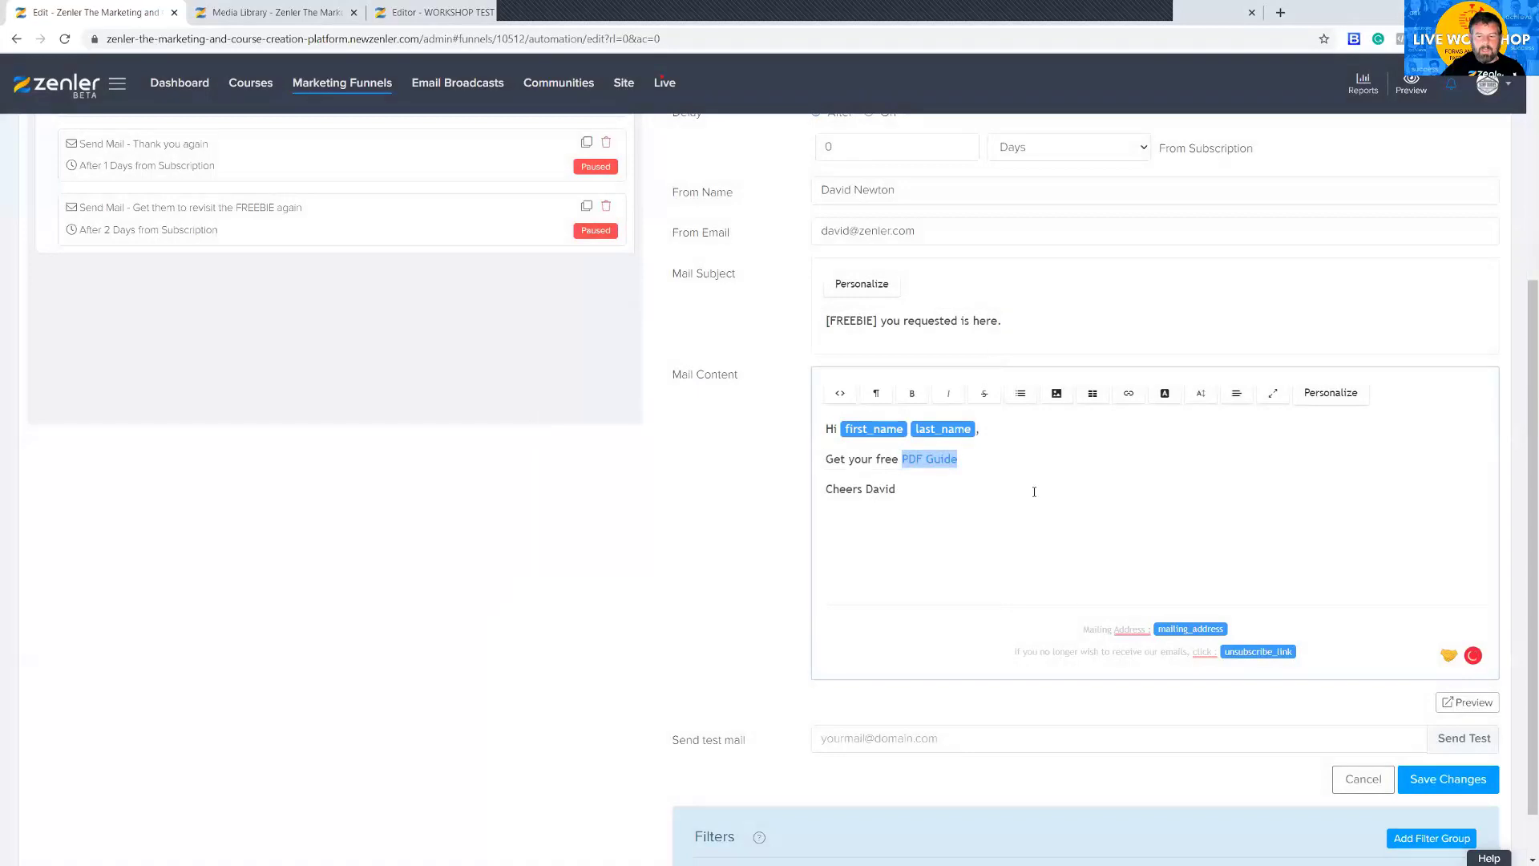
{"action": "left_click", "coordinate": [1034, 492]}
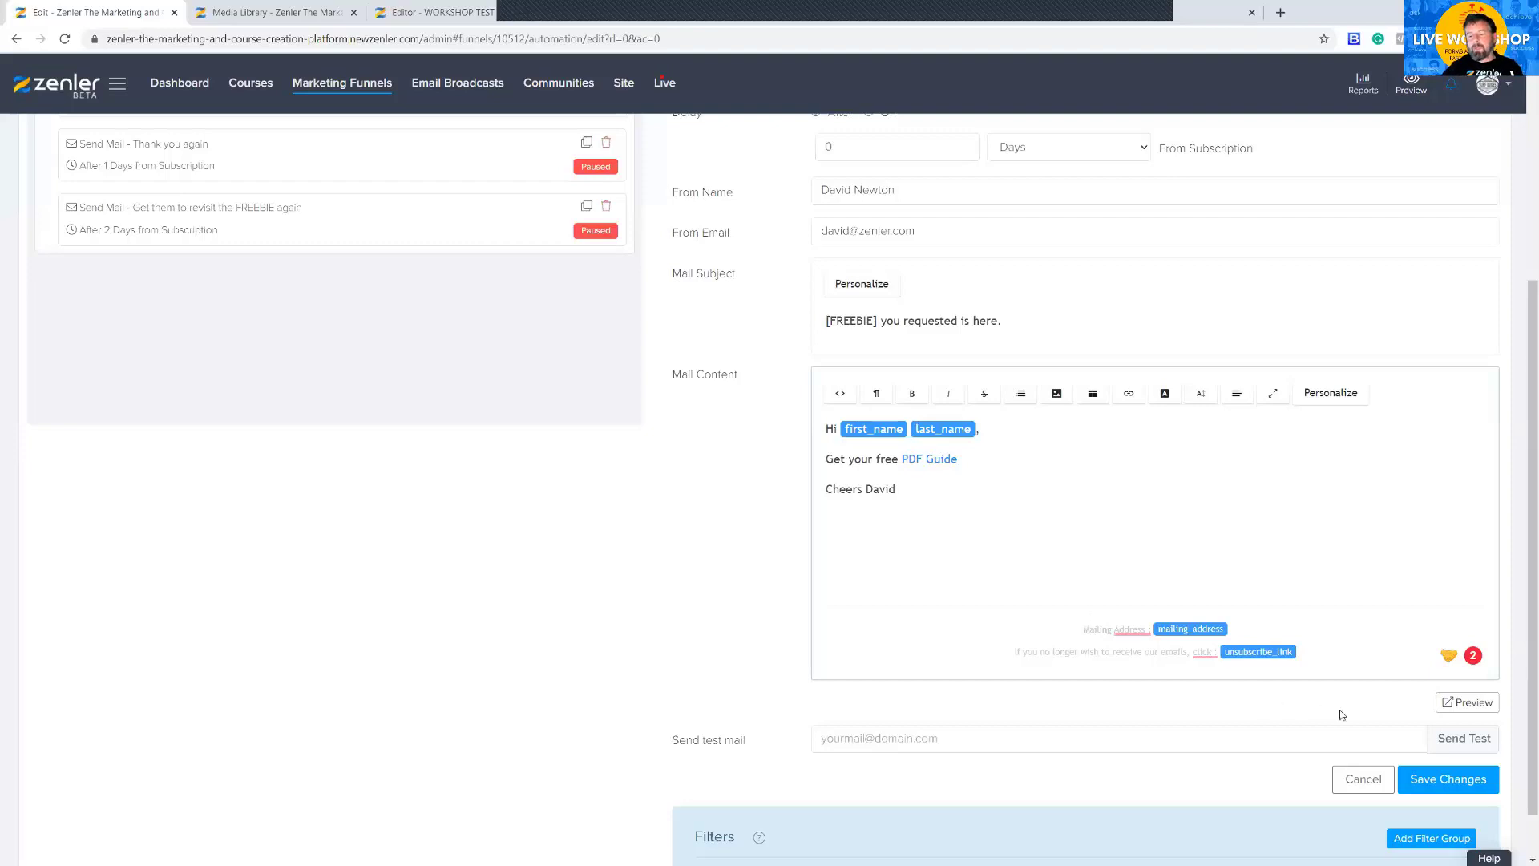
- Save the Access Instructions Email, make the action live and apply the changes to existing leads
{"action": "left_click", "coordinate": [1422, 787]}
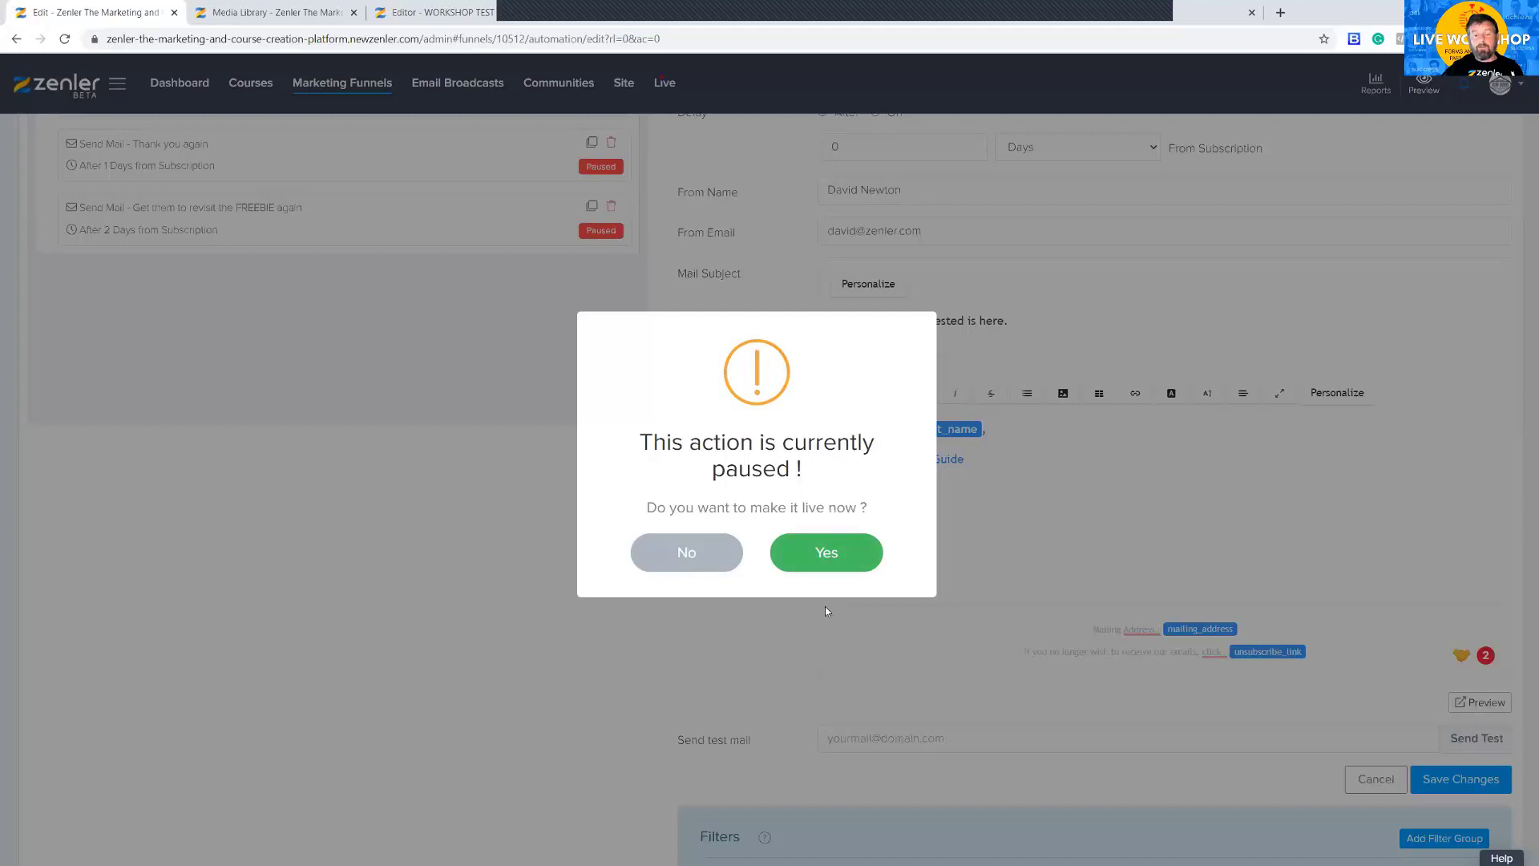
{"action": "left_click", "coordinate": [826, 552]}
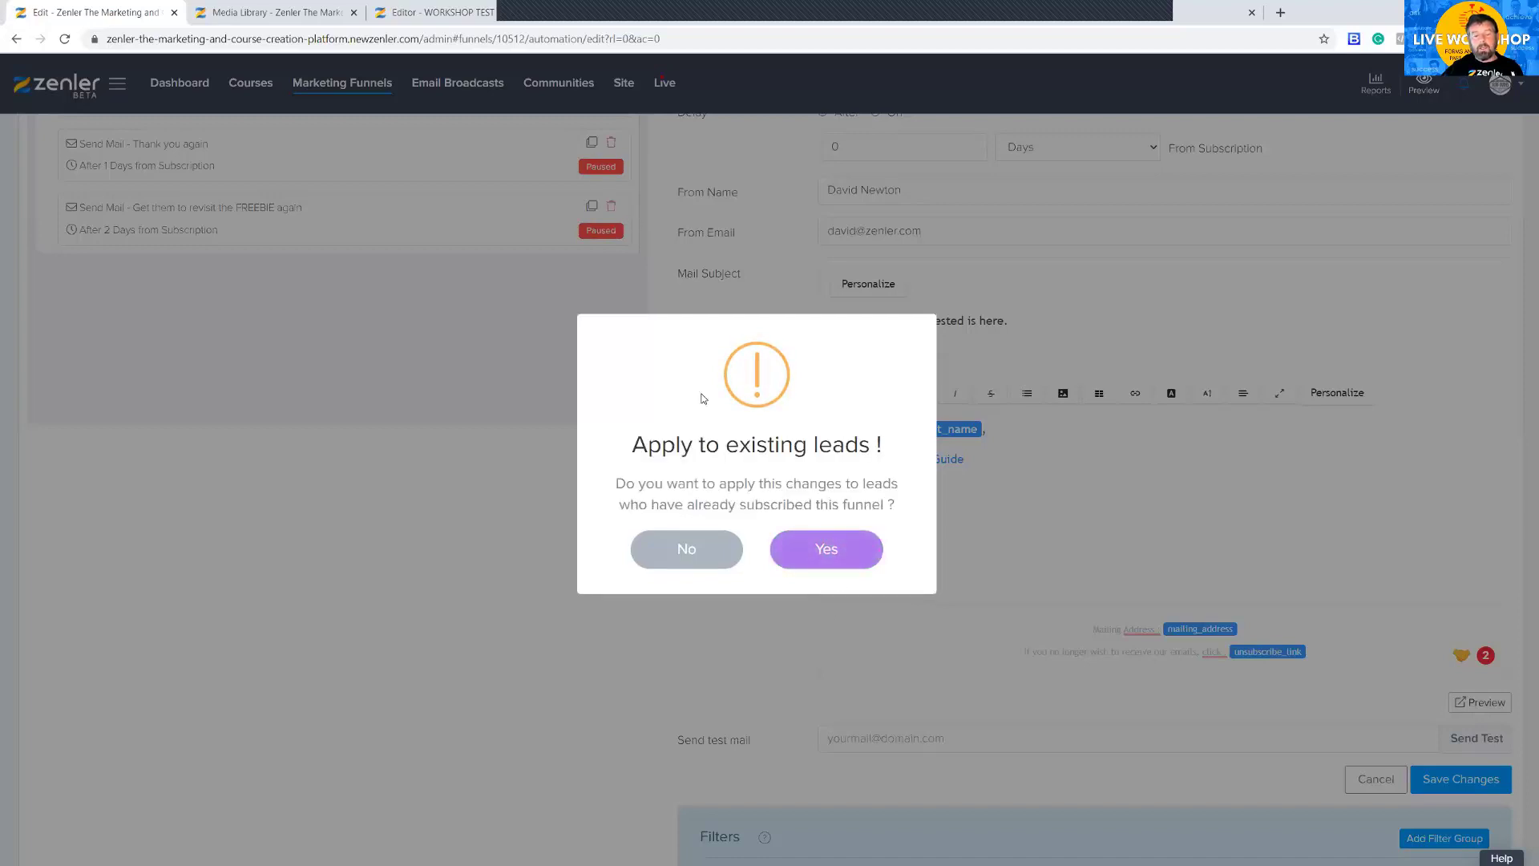
{"action": "left_click_drag", "start_coordinate": [632, 444], "coordinate": [889, 455]}
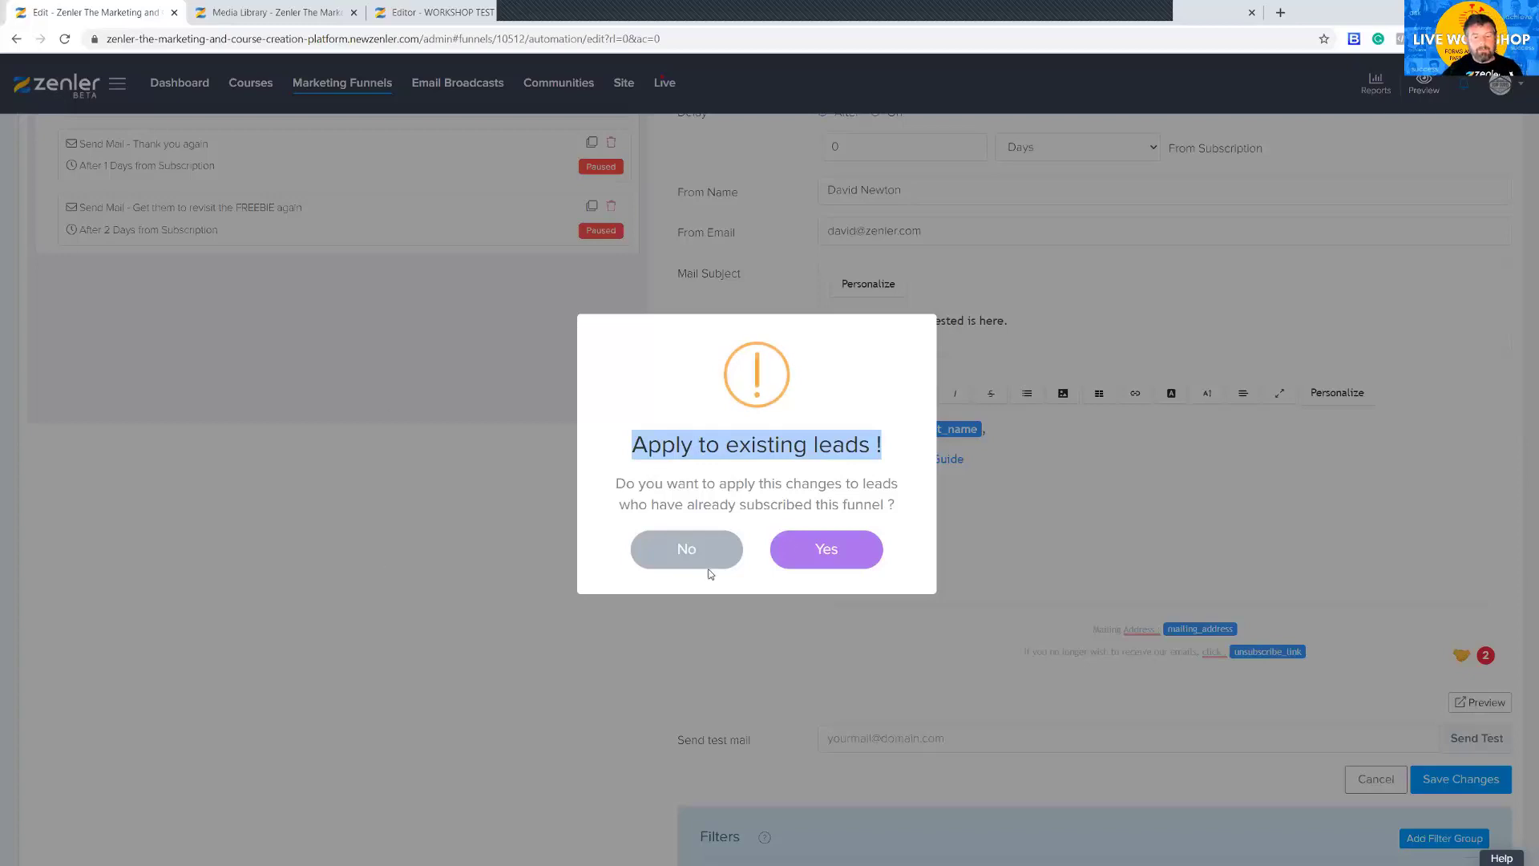
{"action": "left_click", "coordinate": [824, 552]}
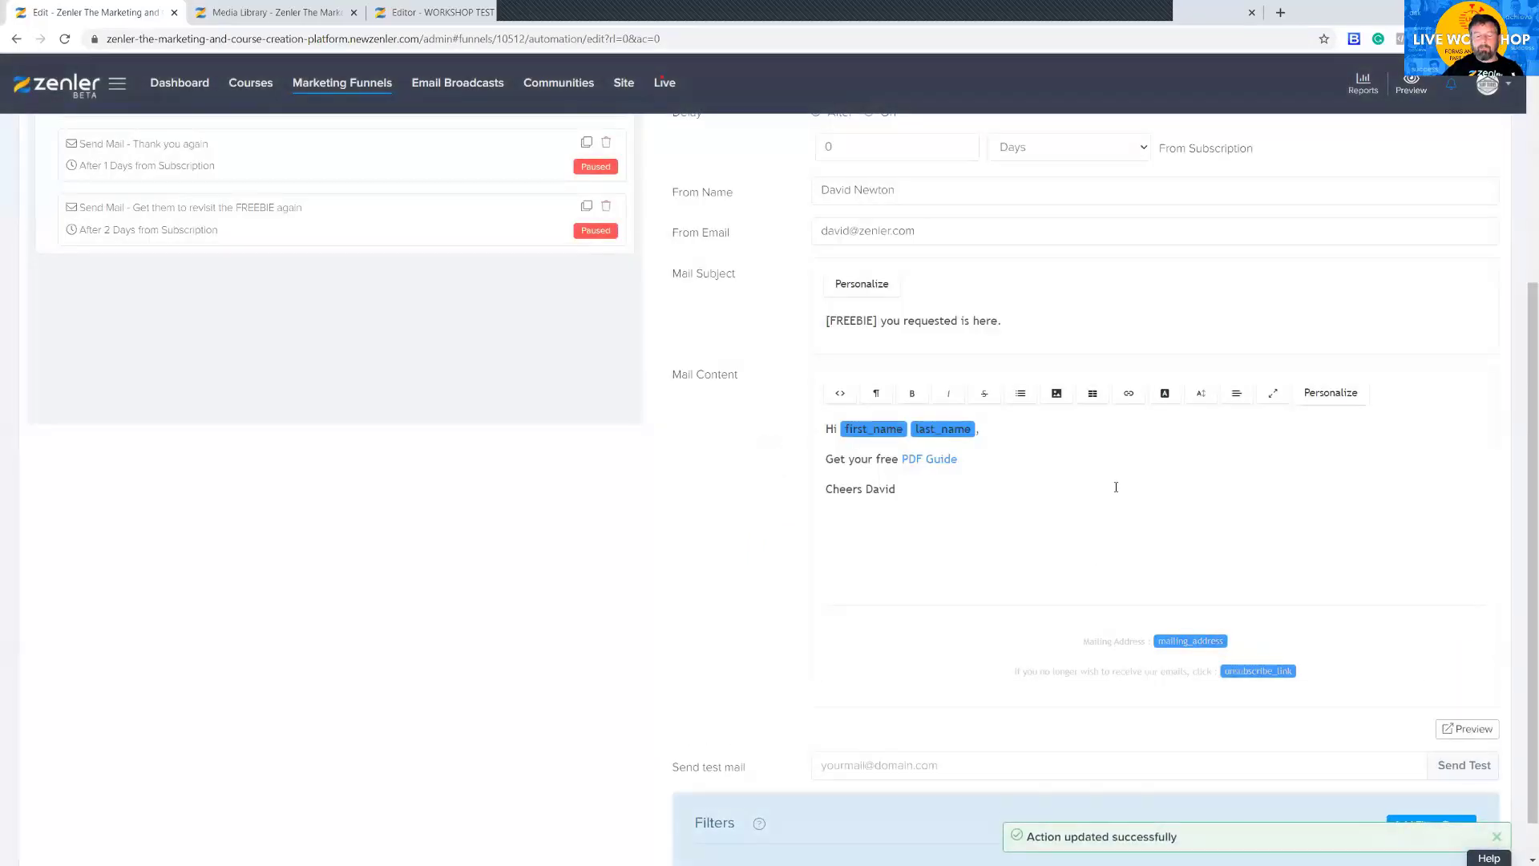
- Preview the Access Instructions Email and test its "PDF Guide" download link, closing the preview when done
{"action": "scroll", "coordinate": [1114, 486], "scroll_direction": "down", "scroll_amount": 1}
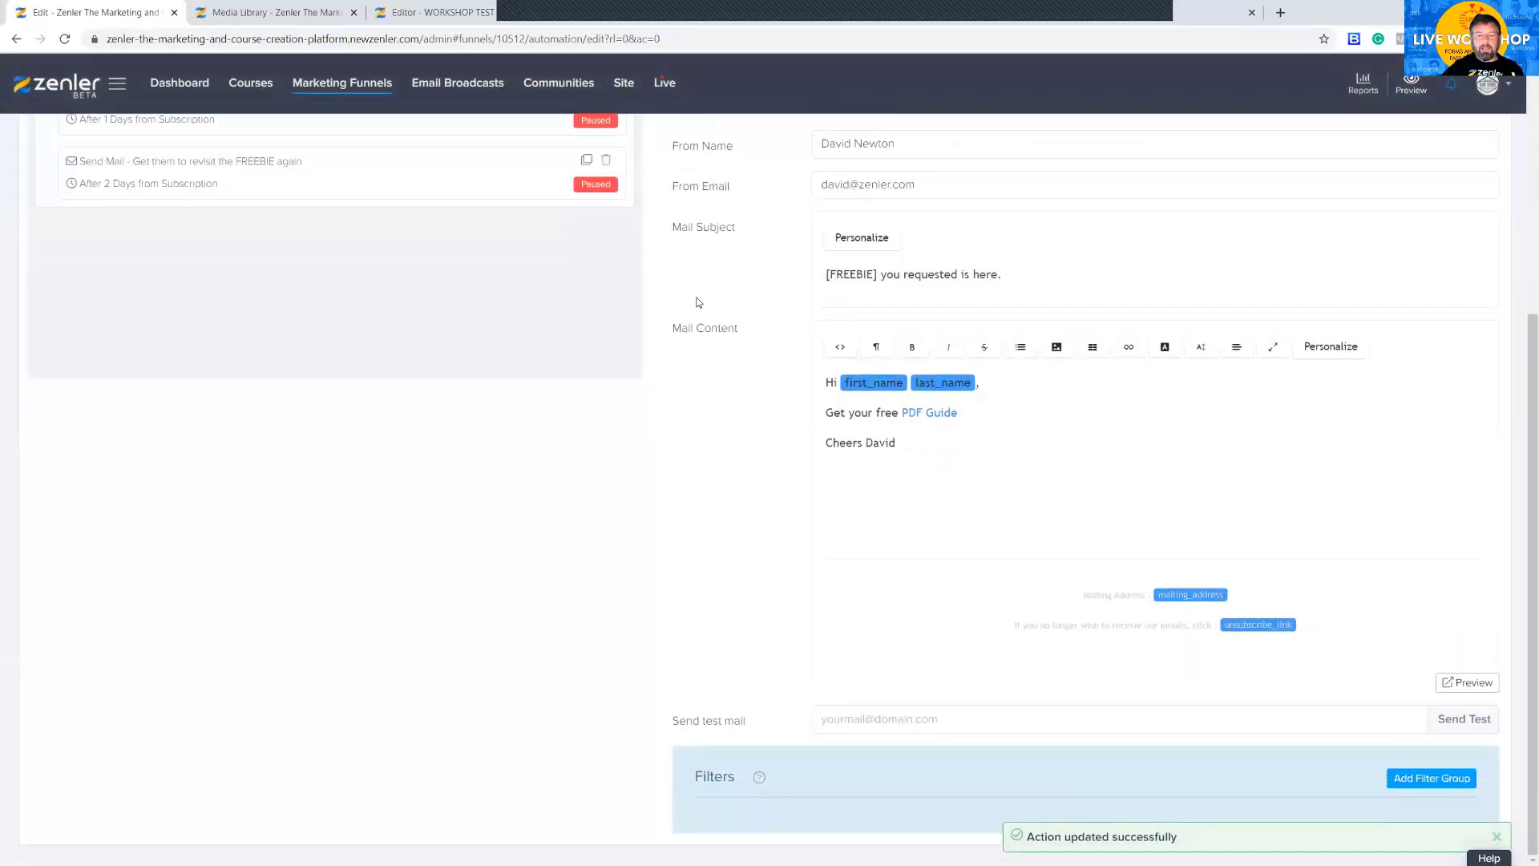
{"action": "left_click", "coordinate": [1465, 682]}
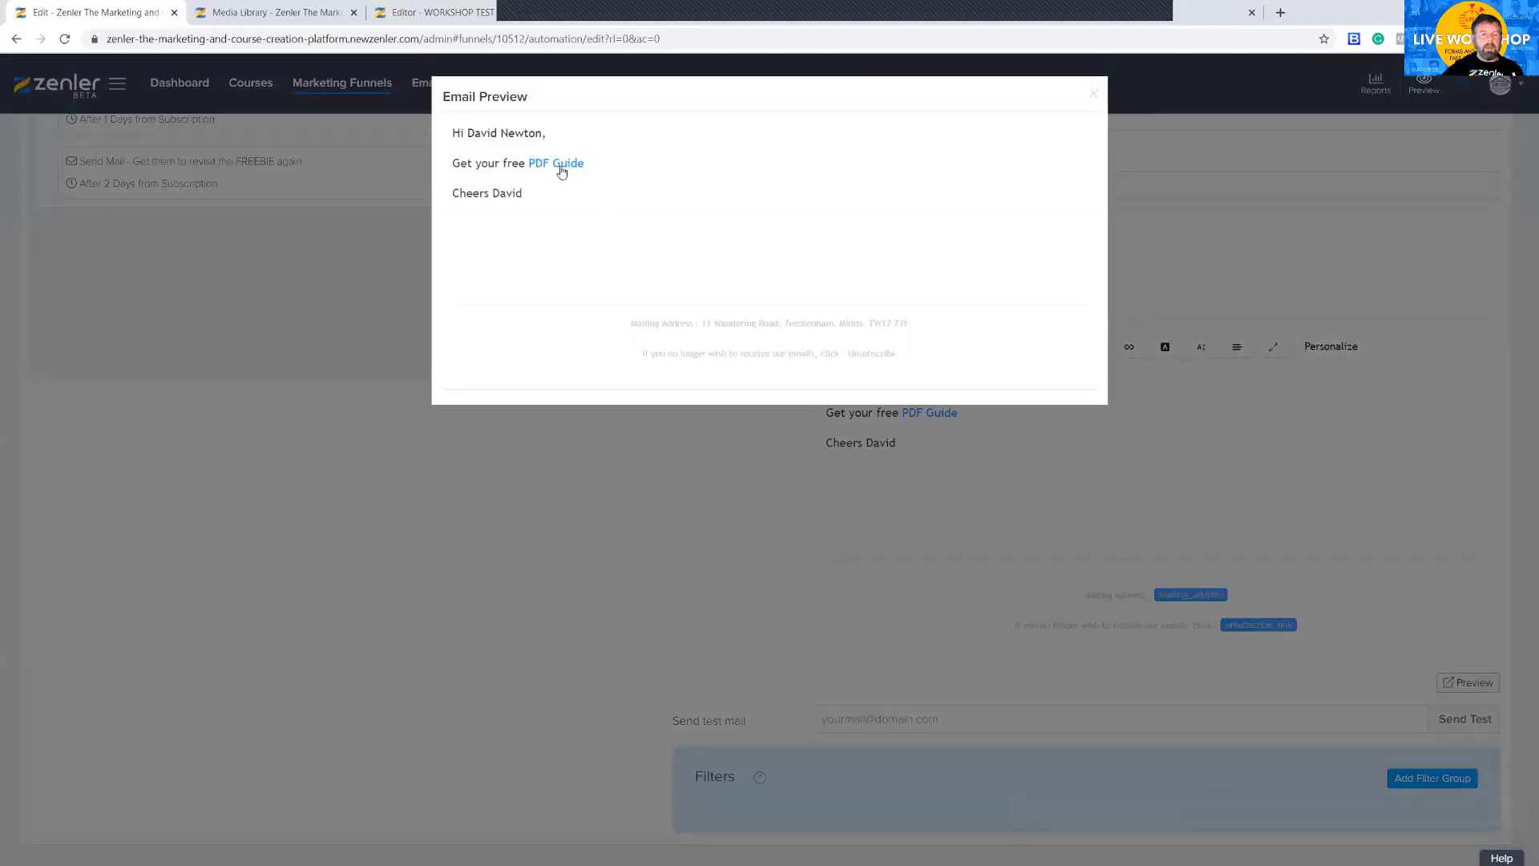
{"action": "left_click", "coordinate": [561, 165]}
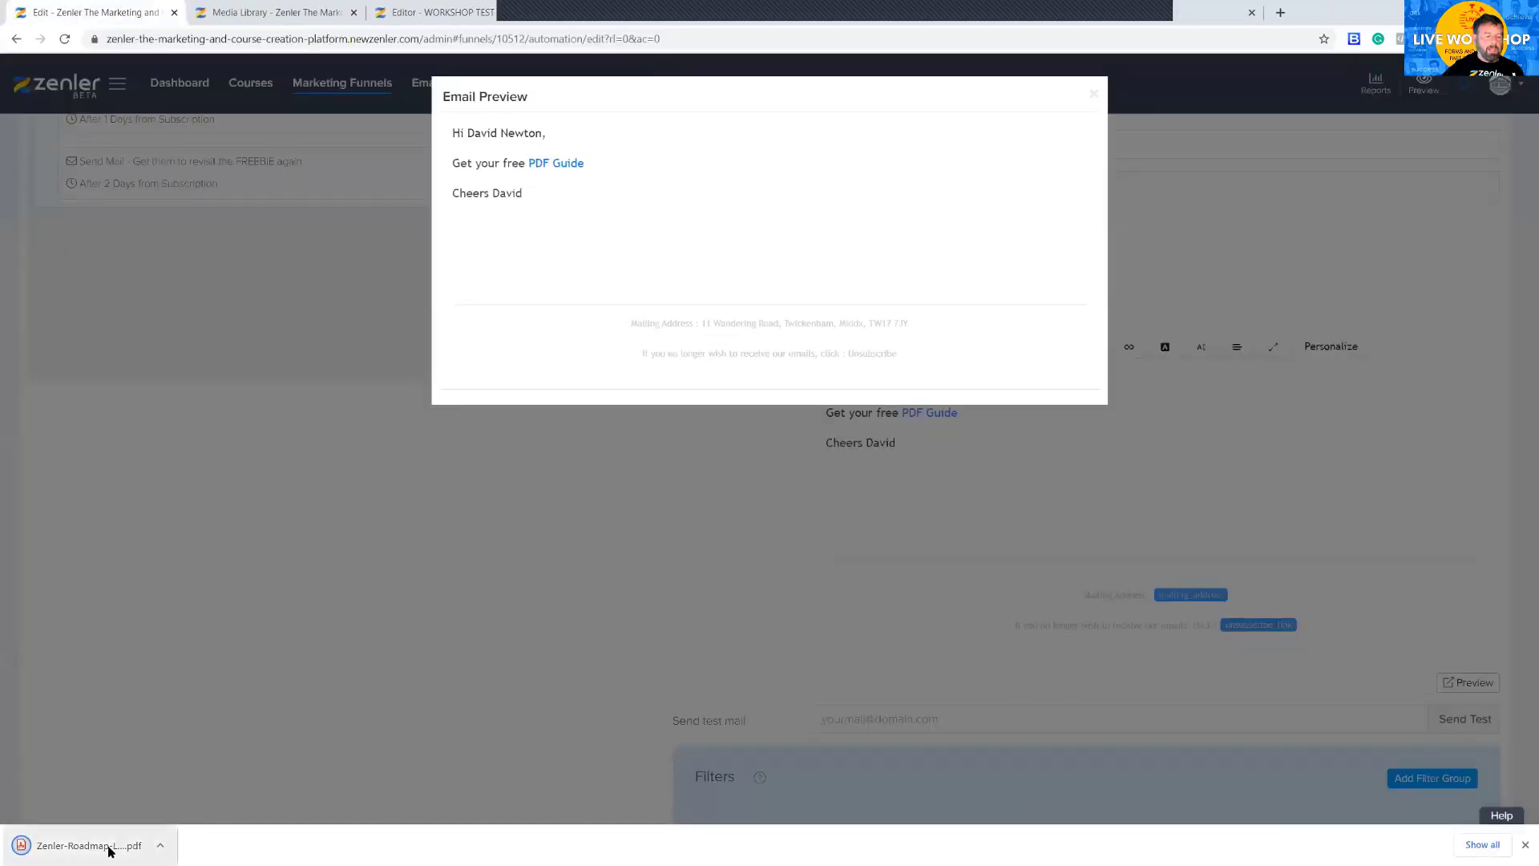
{"action": "left_click", "coordinate": [1524, 845]}
{"action": "left_click", "coordinate": [1093, 94]}
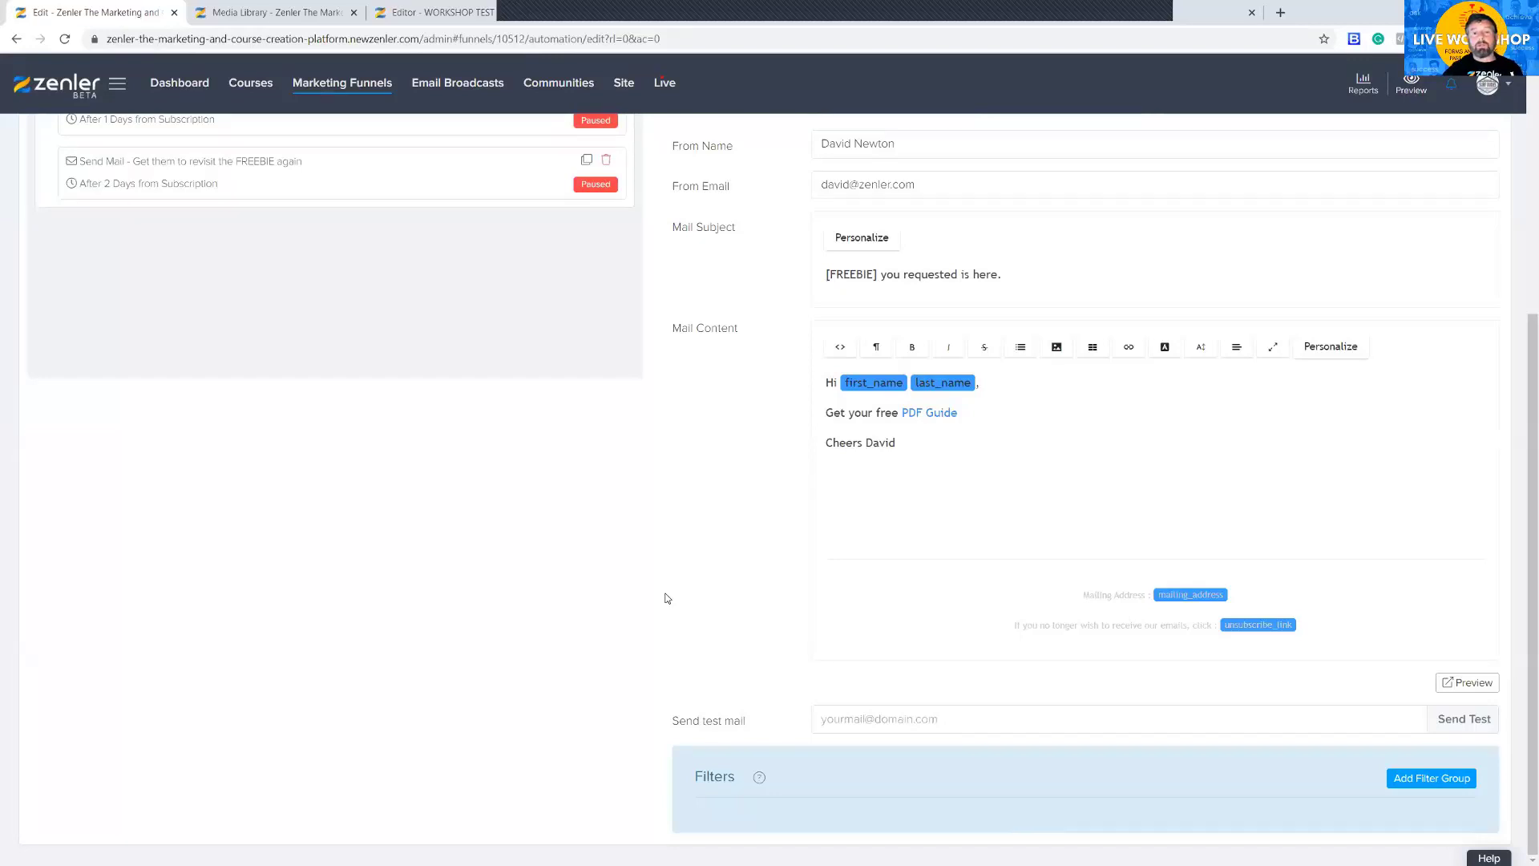
- Delete the "Thank you again" and "Get them to revisit the FREEBIE again" emails from the Email Drip Sequence
{"action": "scroll", "coordinate": [679, 520], "scroll_direction": "up", "scroll_amount": 5}
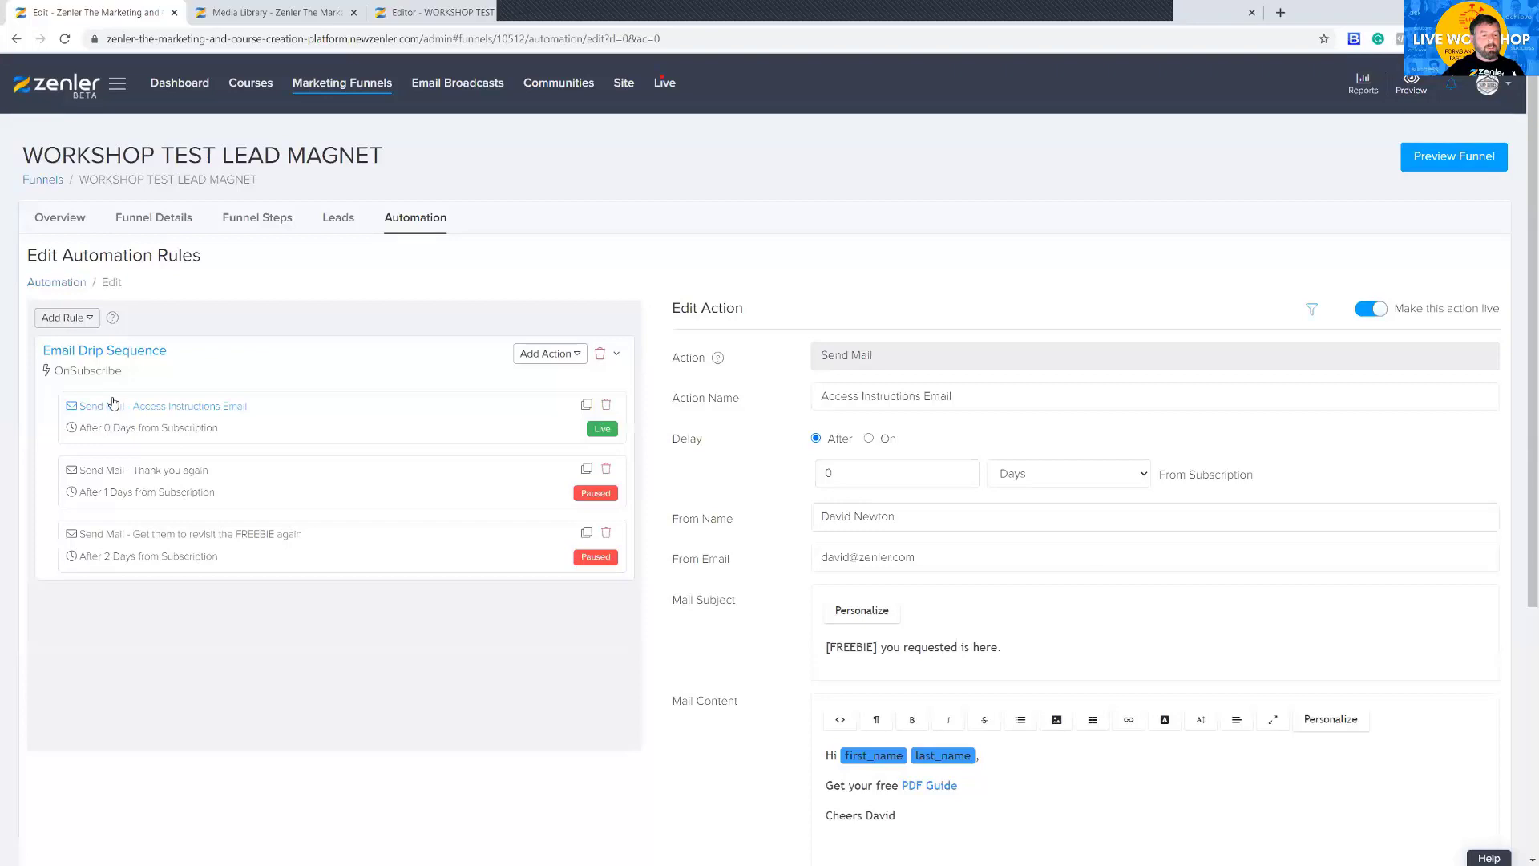
{"action": "scroll", "coordinate": [1074, 697], "scroll_direction": "down", "scroll_amount": 2}
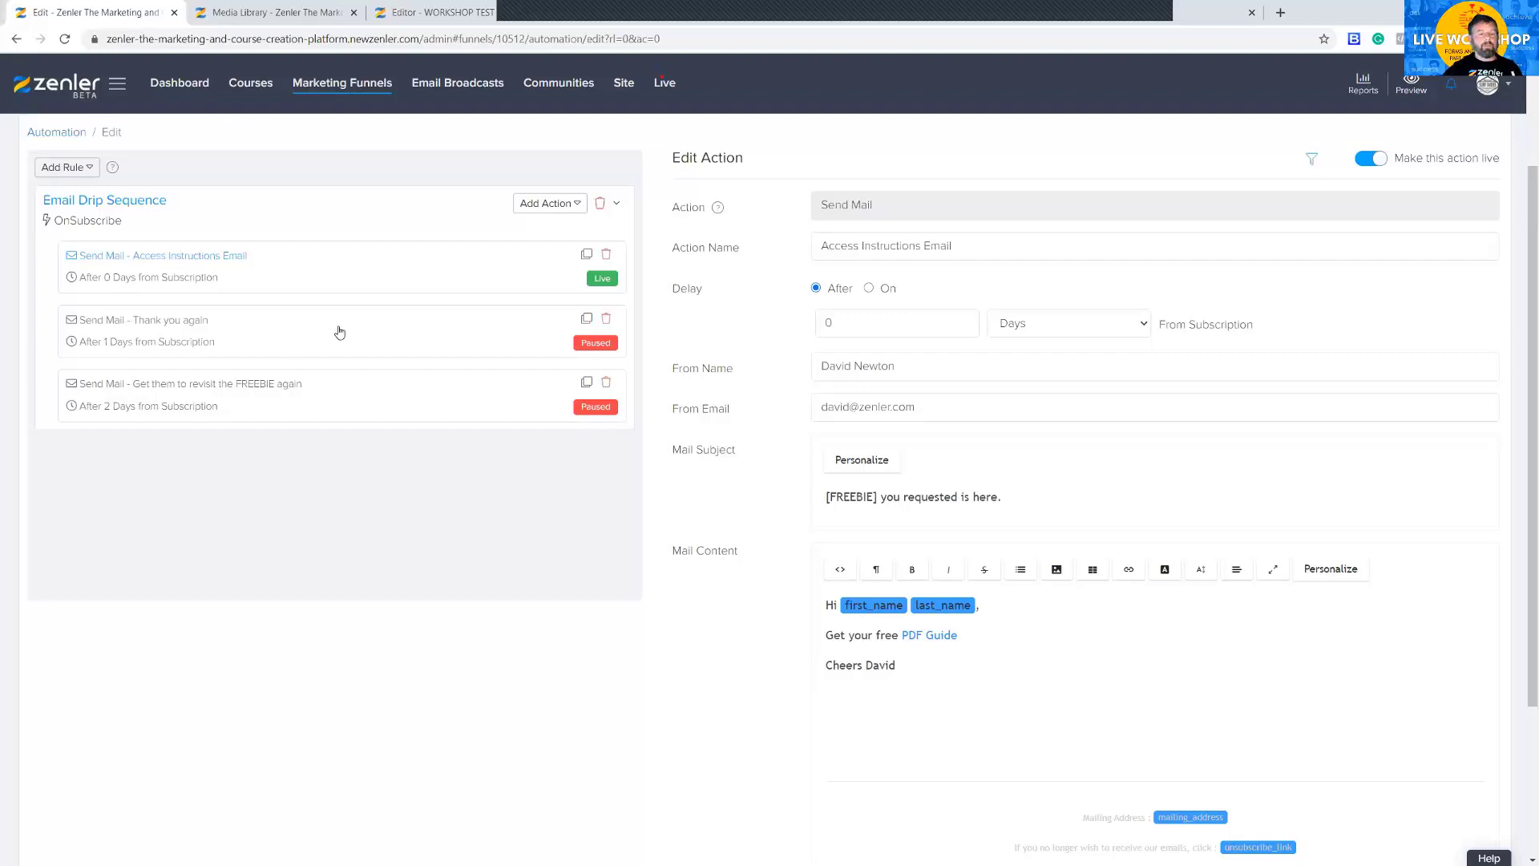
{"action": "left_click", "coordinate": [176, 335]}
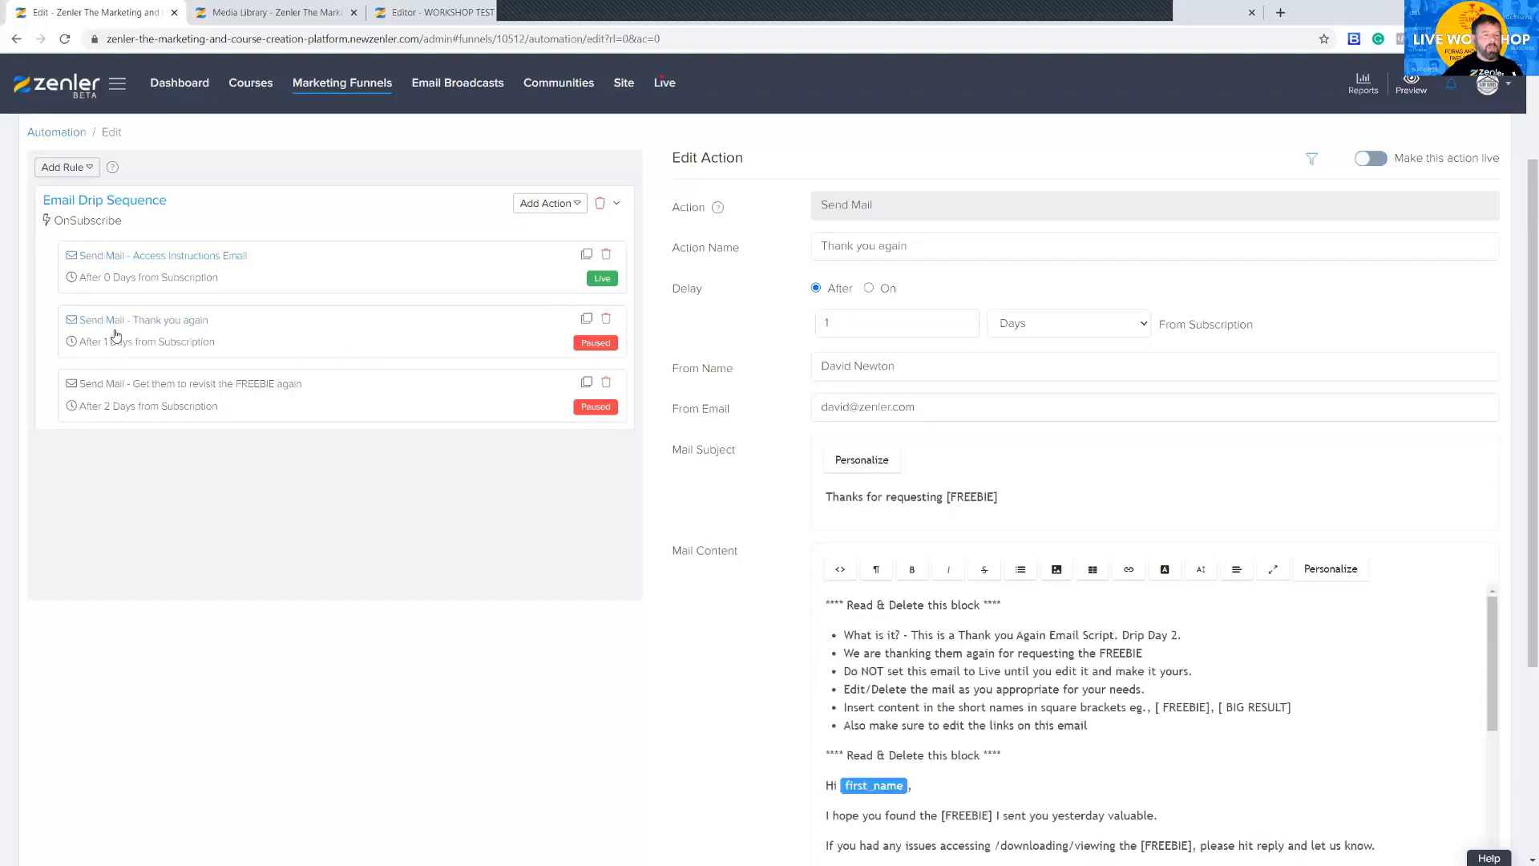
{"action": "left_click", "coordinate": [606, 321]}
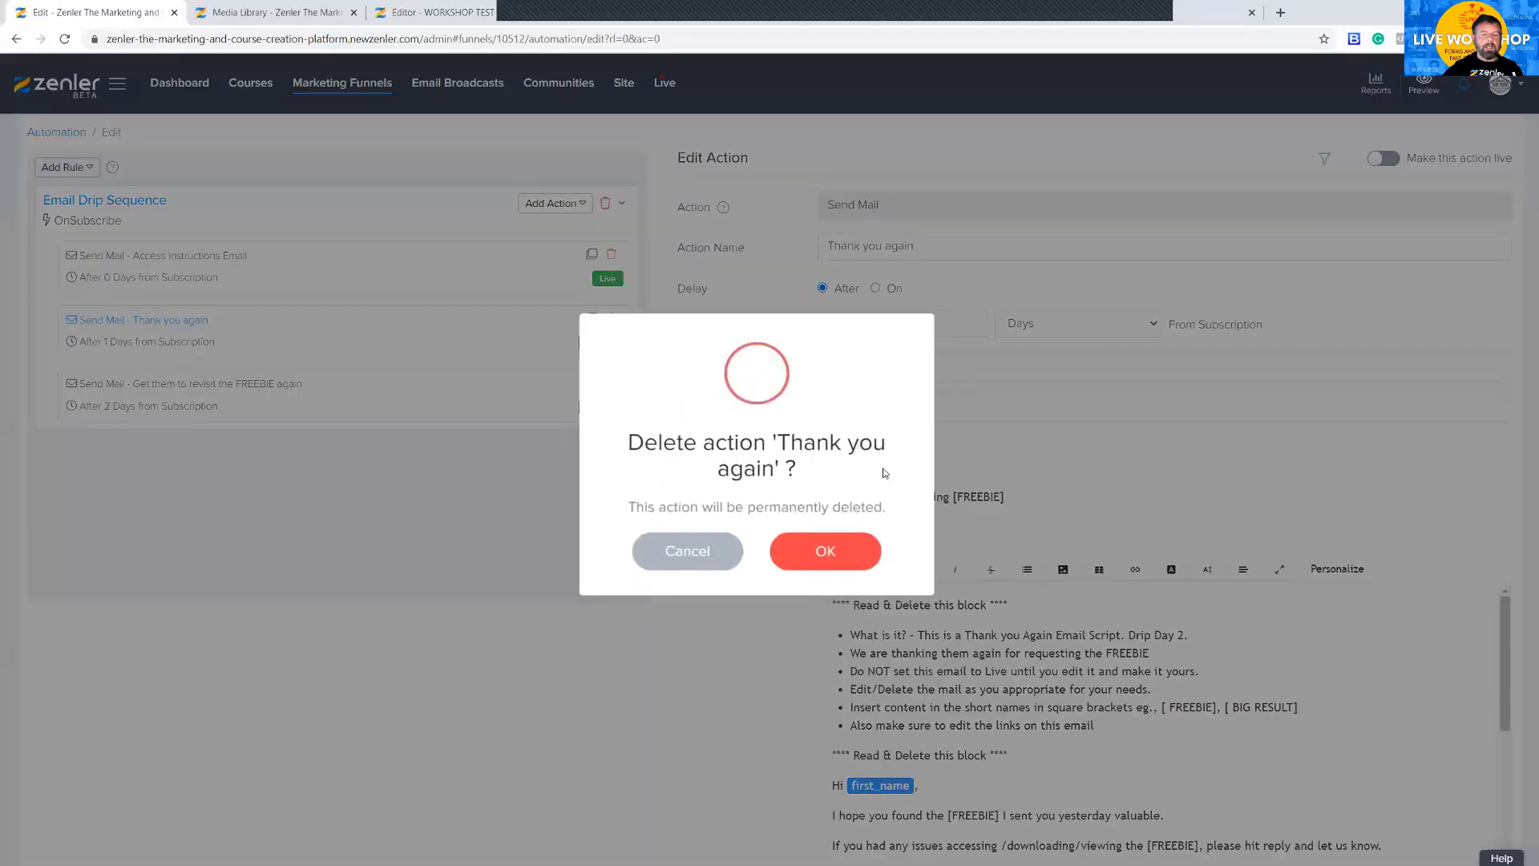
{"action": "left_click", "coordinate": [823, 550]}
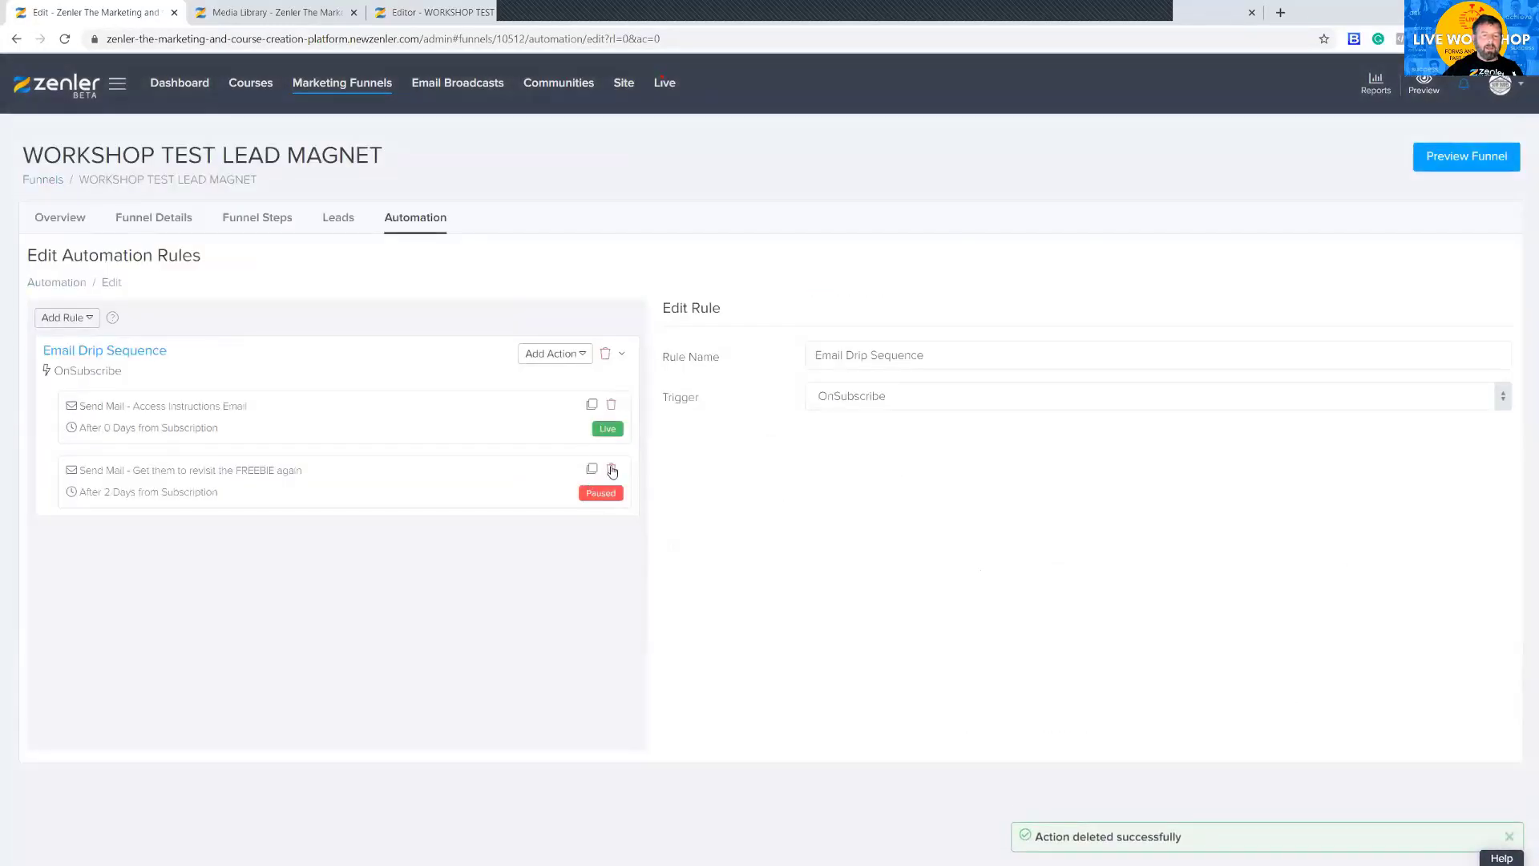
{"action": "left_click", "coordinate": [610, 469]}
{"action": "left_click", "coordinate": [818, 550]}
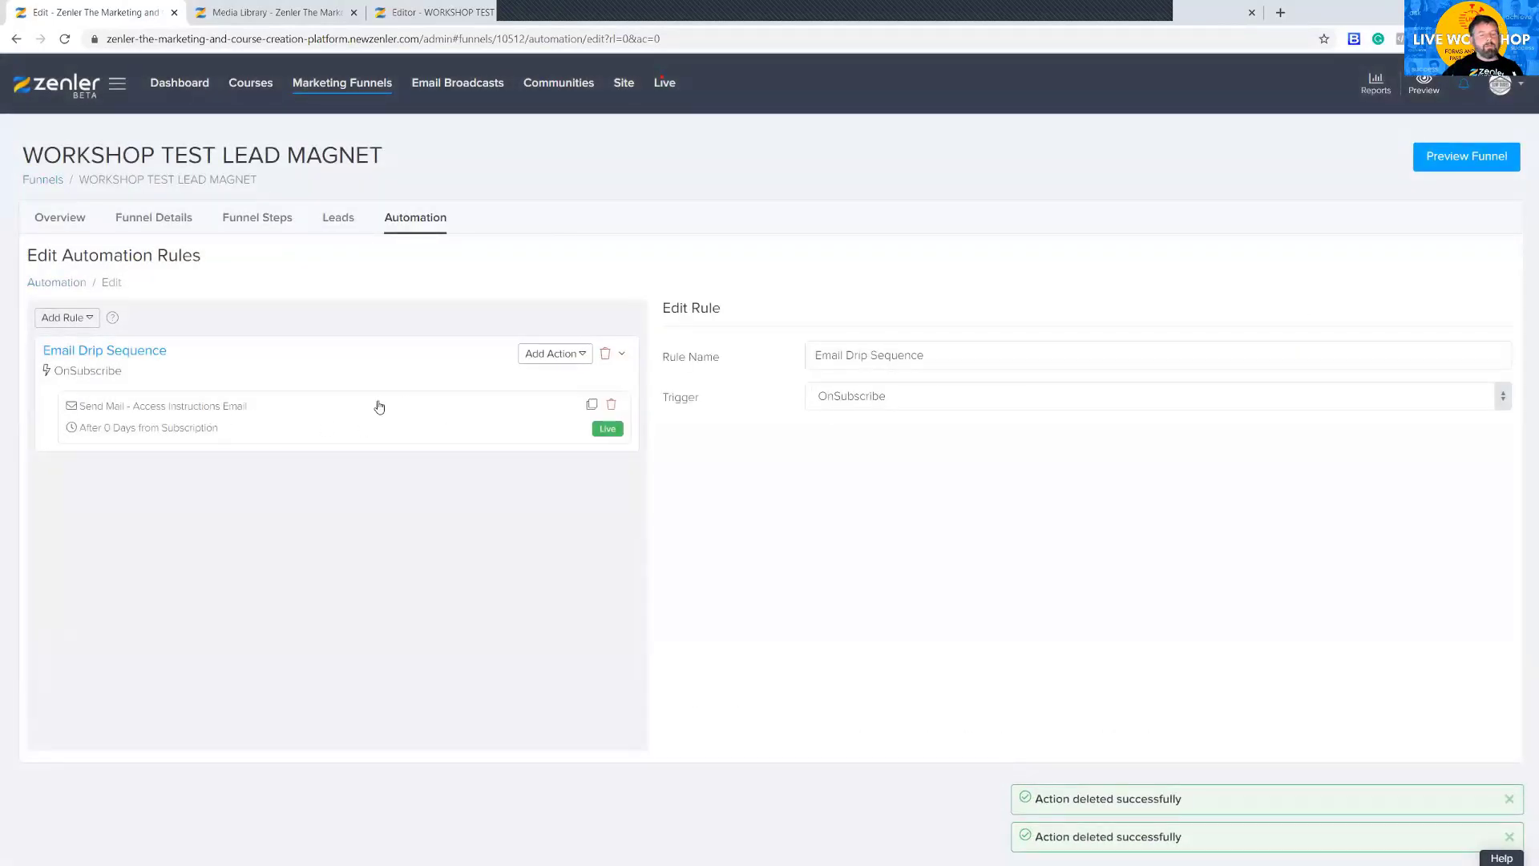
- Add a Send Mail action to the Email Drip Sequence and enter "thankyou" as its action name
{"action": "left_click", "coordinate": [583, 357]}
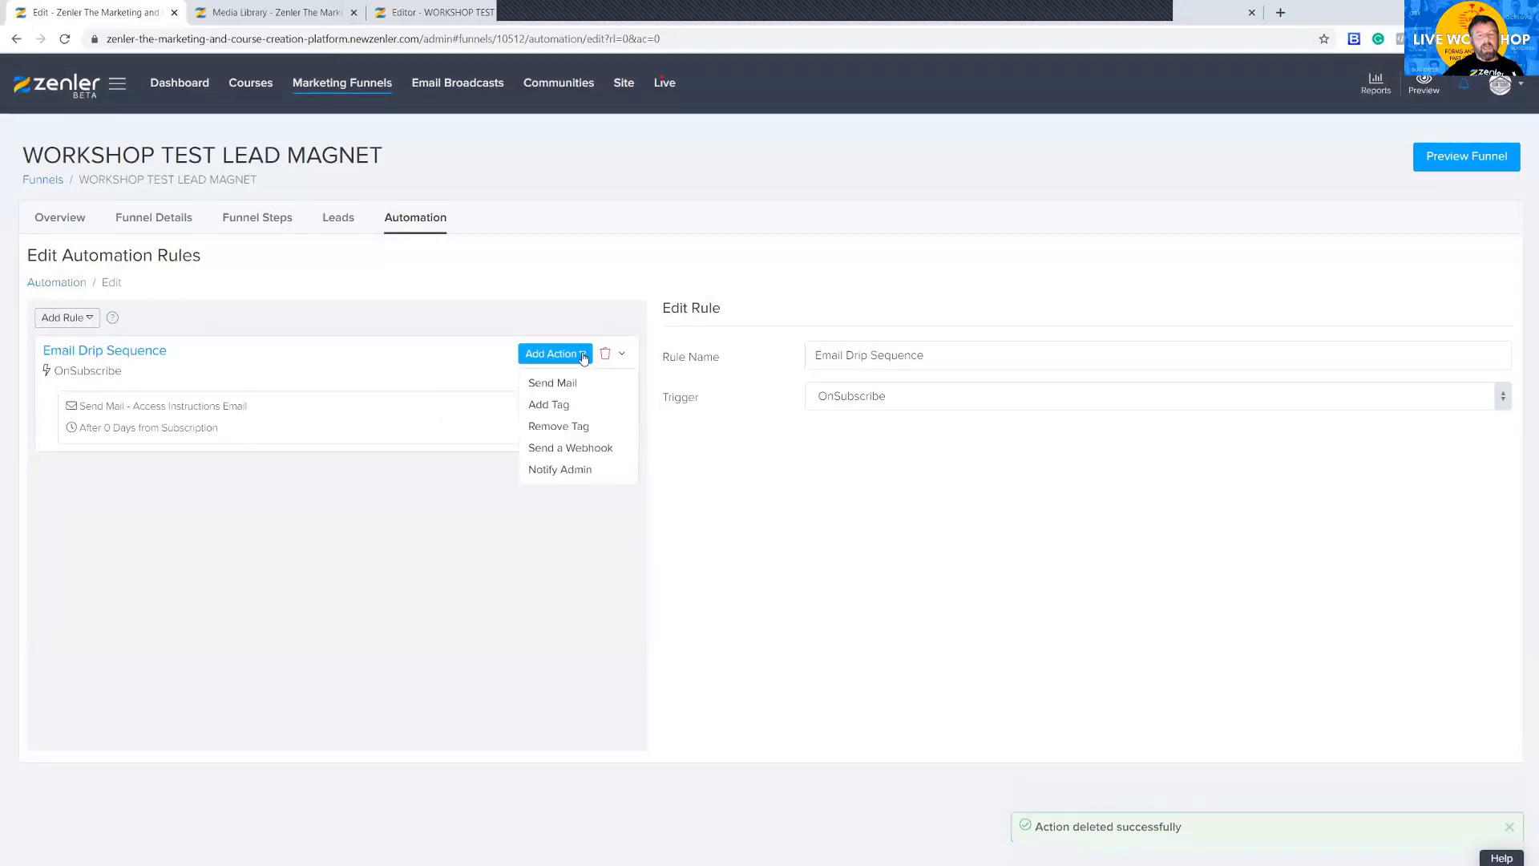
{"action": "left_click", "coordinate": [545, 385]}
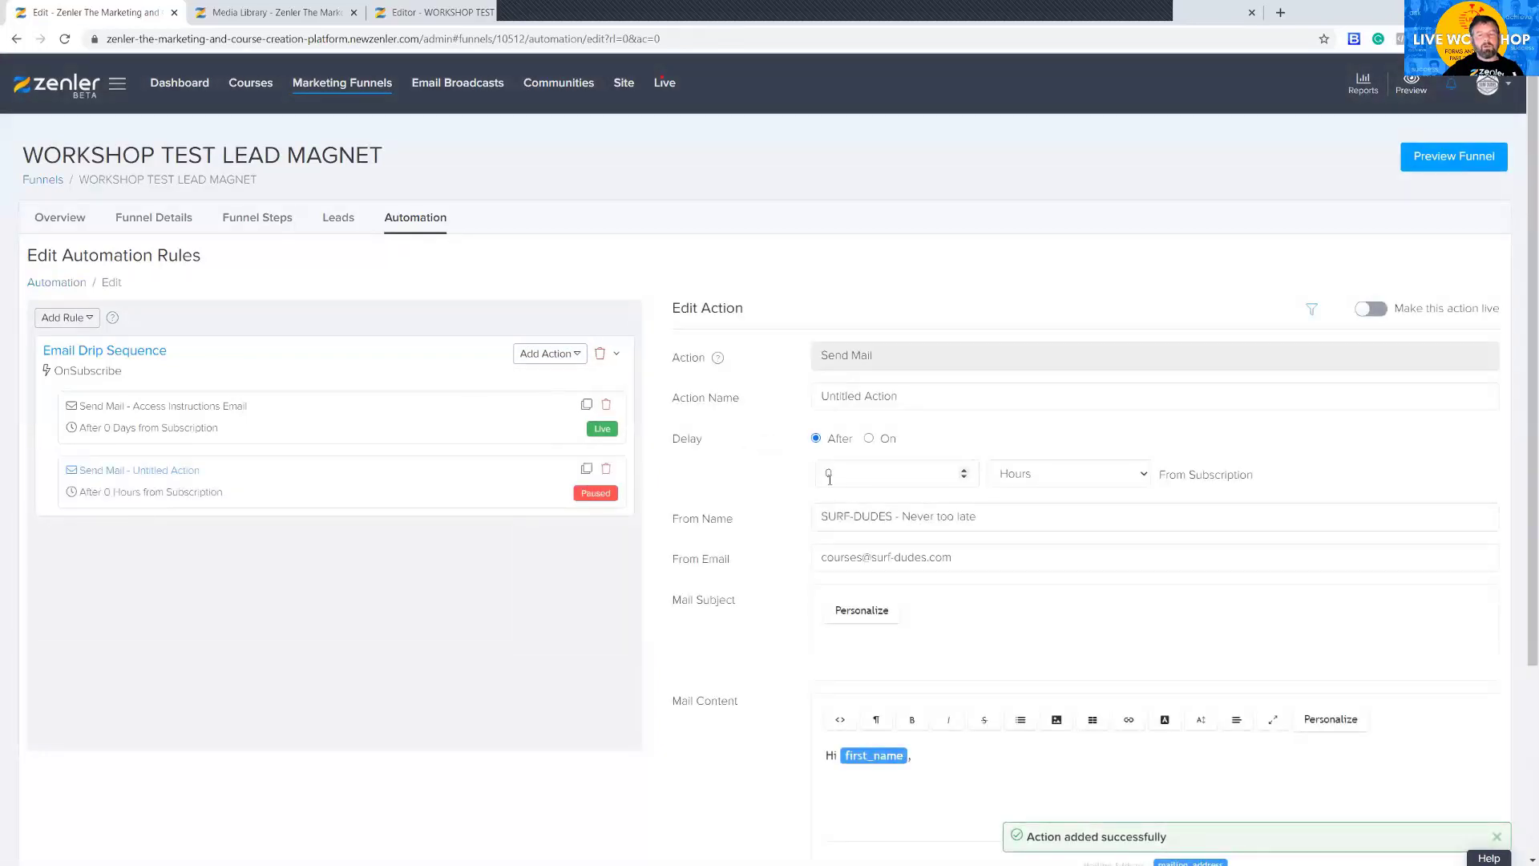
{"action": "left_click_drag", "start_coordinate": [907, 394], "coordinate": [773, 397]}
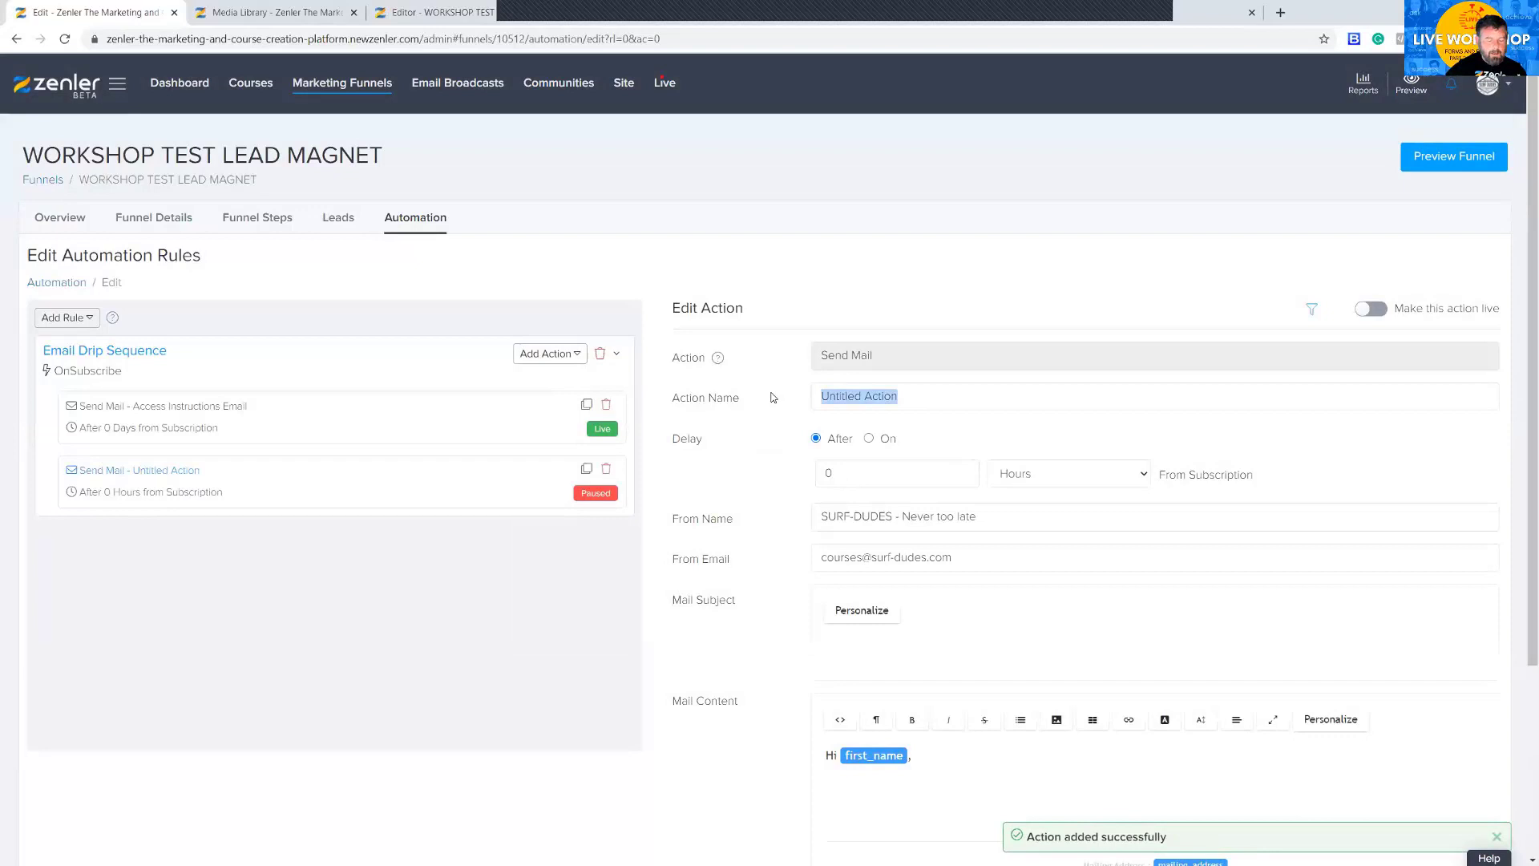
{"action": "type", "text": "thankyou"}
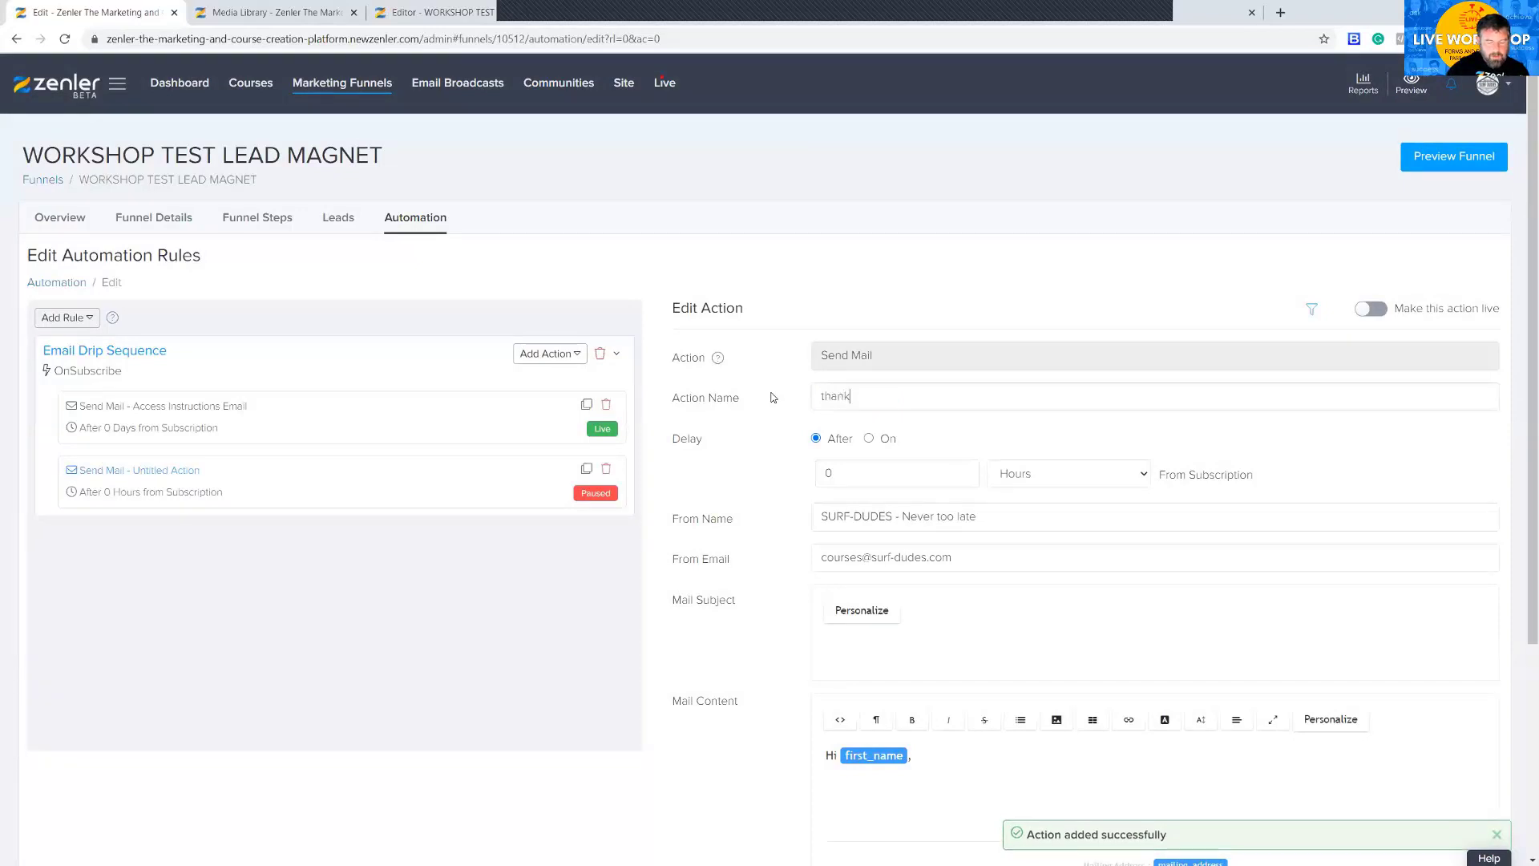
{"action": "double_click", "coordinate": [849, 399]}
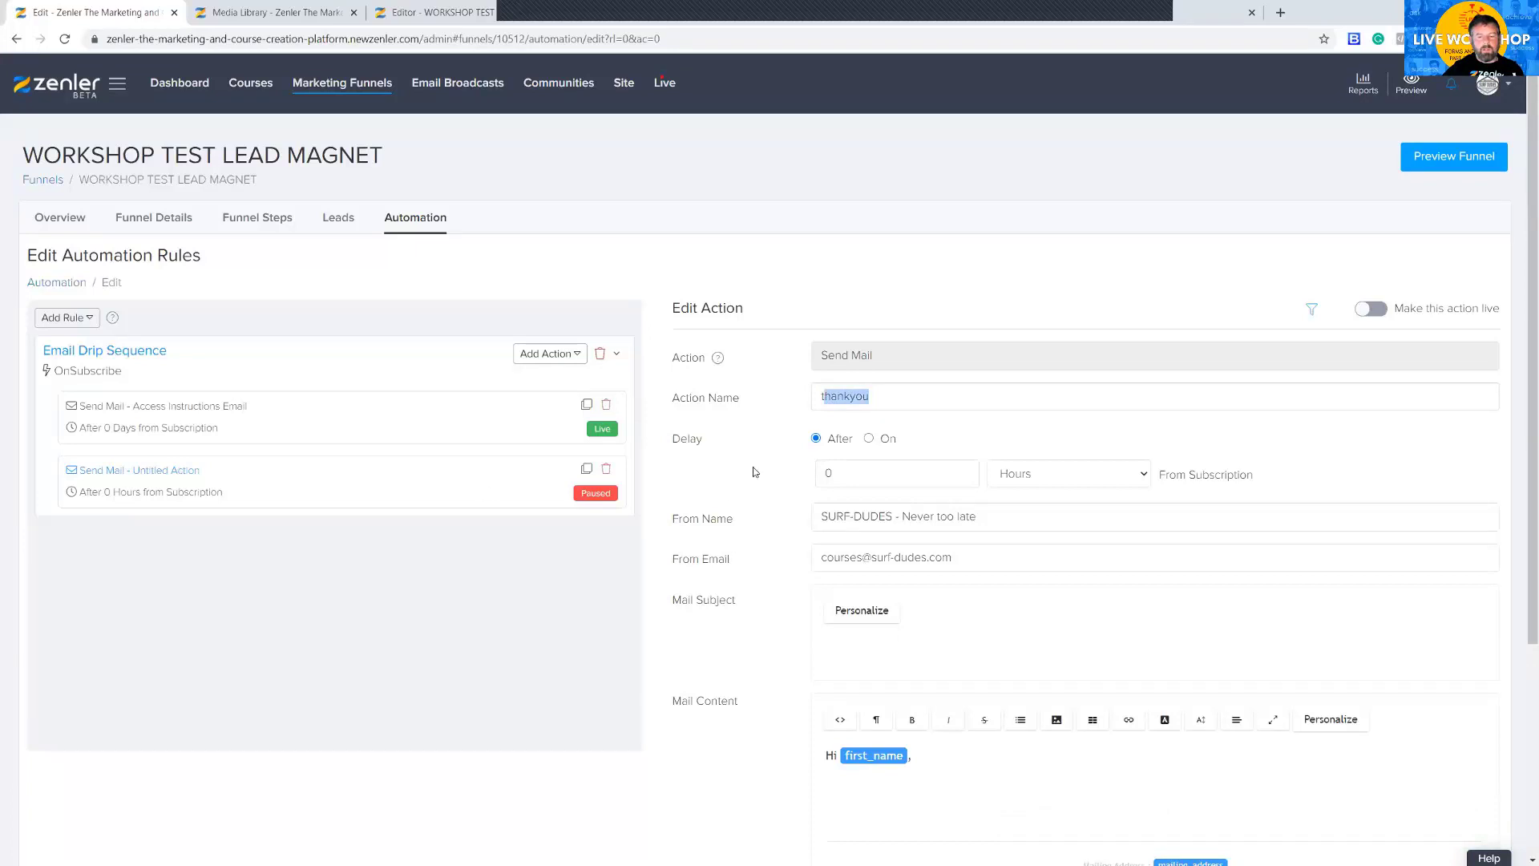
- Set the new email's delay to 1 day after subscription
{"action": "left_click", "coordinate": [1144, 474]}
{"action": "left_click", "coordinate": [1016, 525]}
{"action": "left_click_drag", "start_coordinate": [881, 474], "coordinate": [795, 478]}
{"action": "type", "text": "1"}
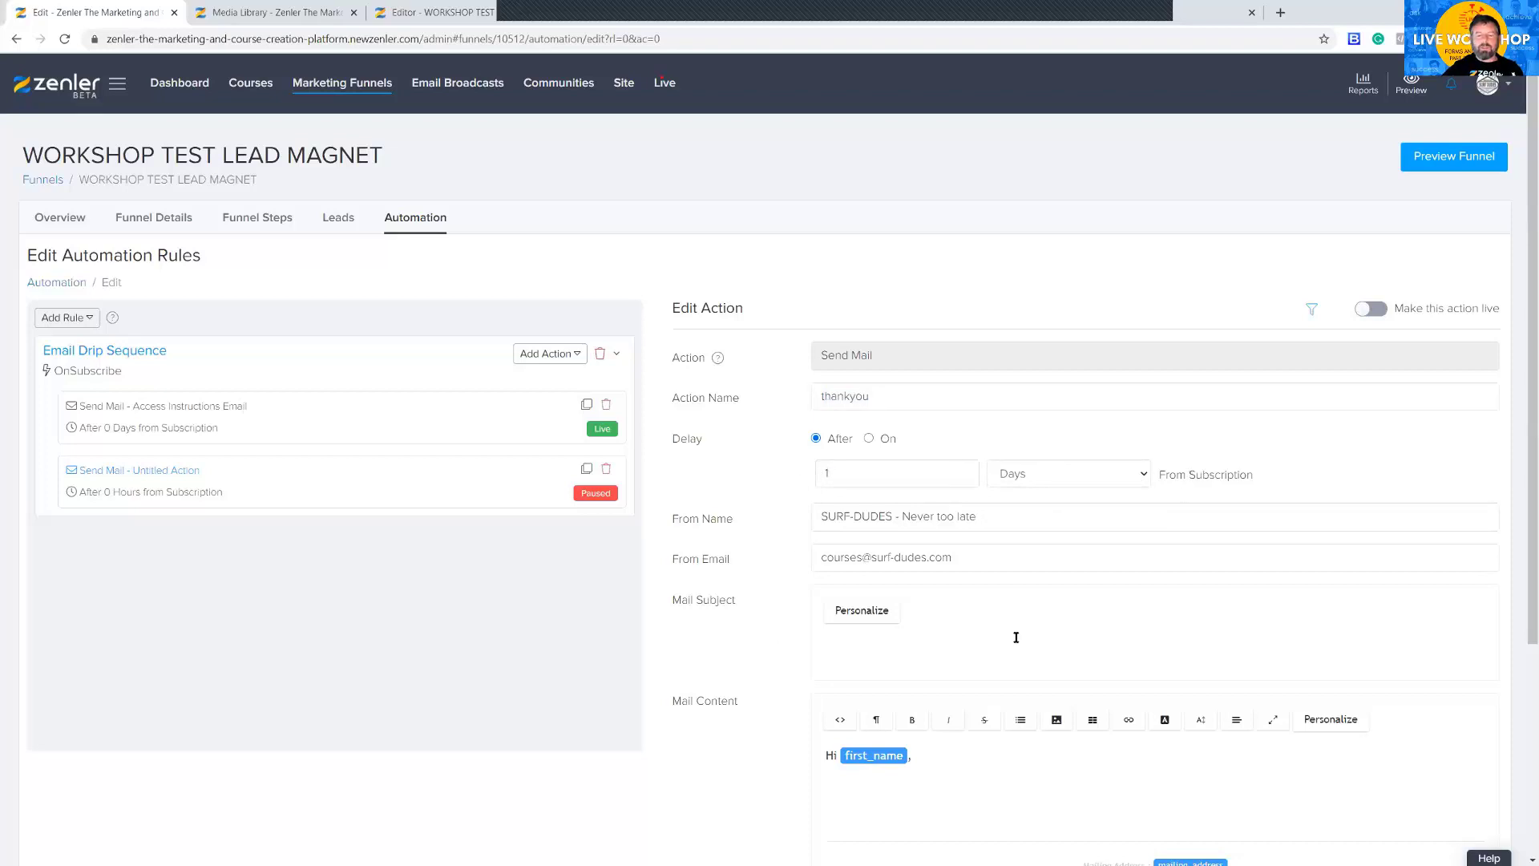
- Write "Did you like the PDF find out more by visiting wherever" below the greeting in the new email's content
{"action": "scroll", "coordinate": [1015, 629], "scroll_direction": "down", "scroll_amount": 3}
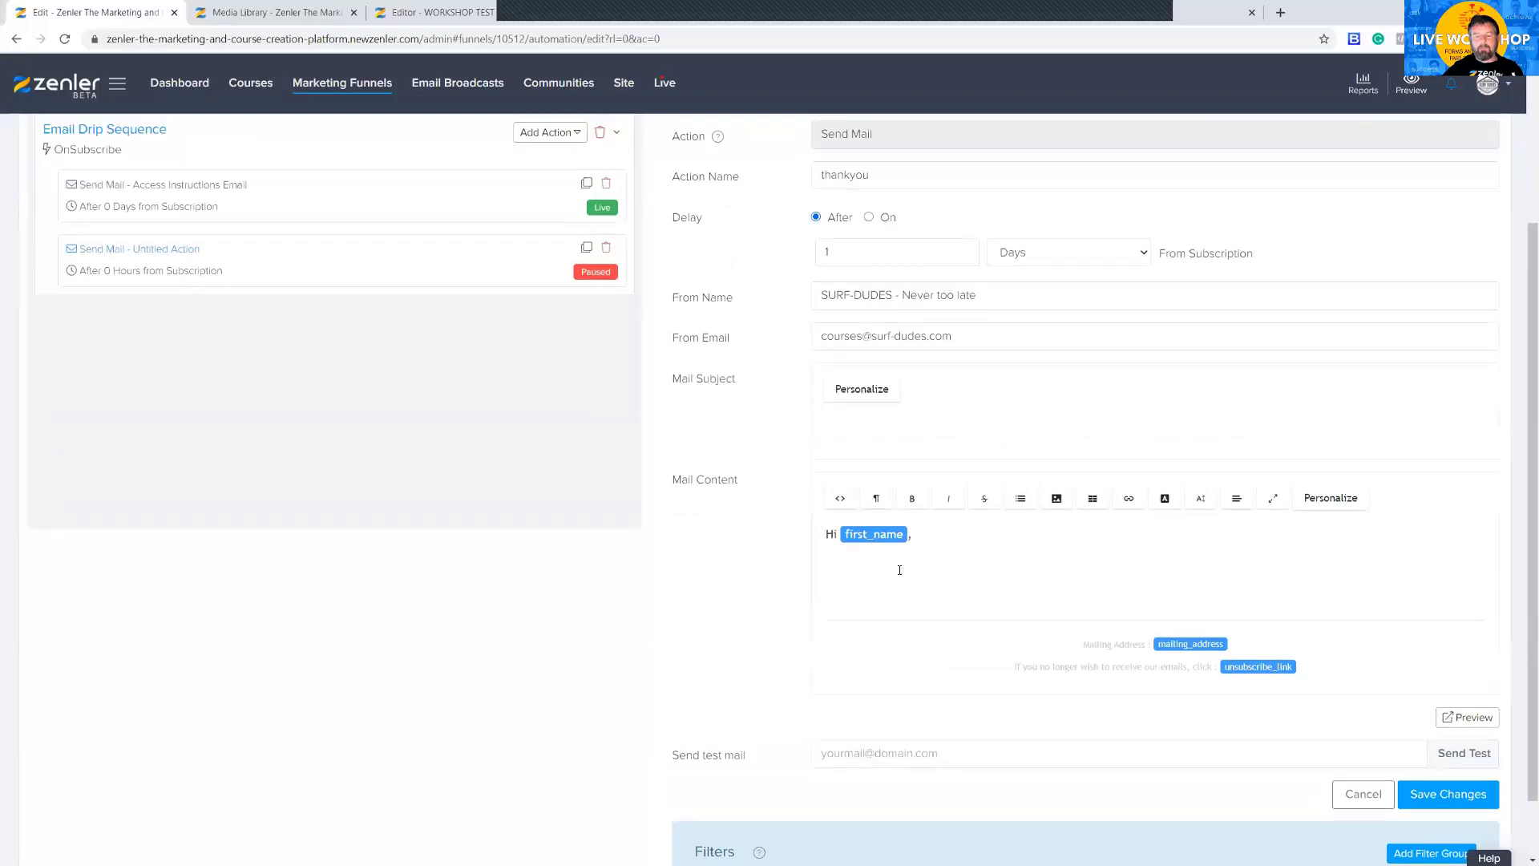
{"action": "left_click", "coordinate": [841, 567]}
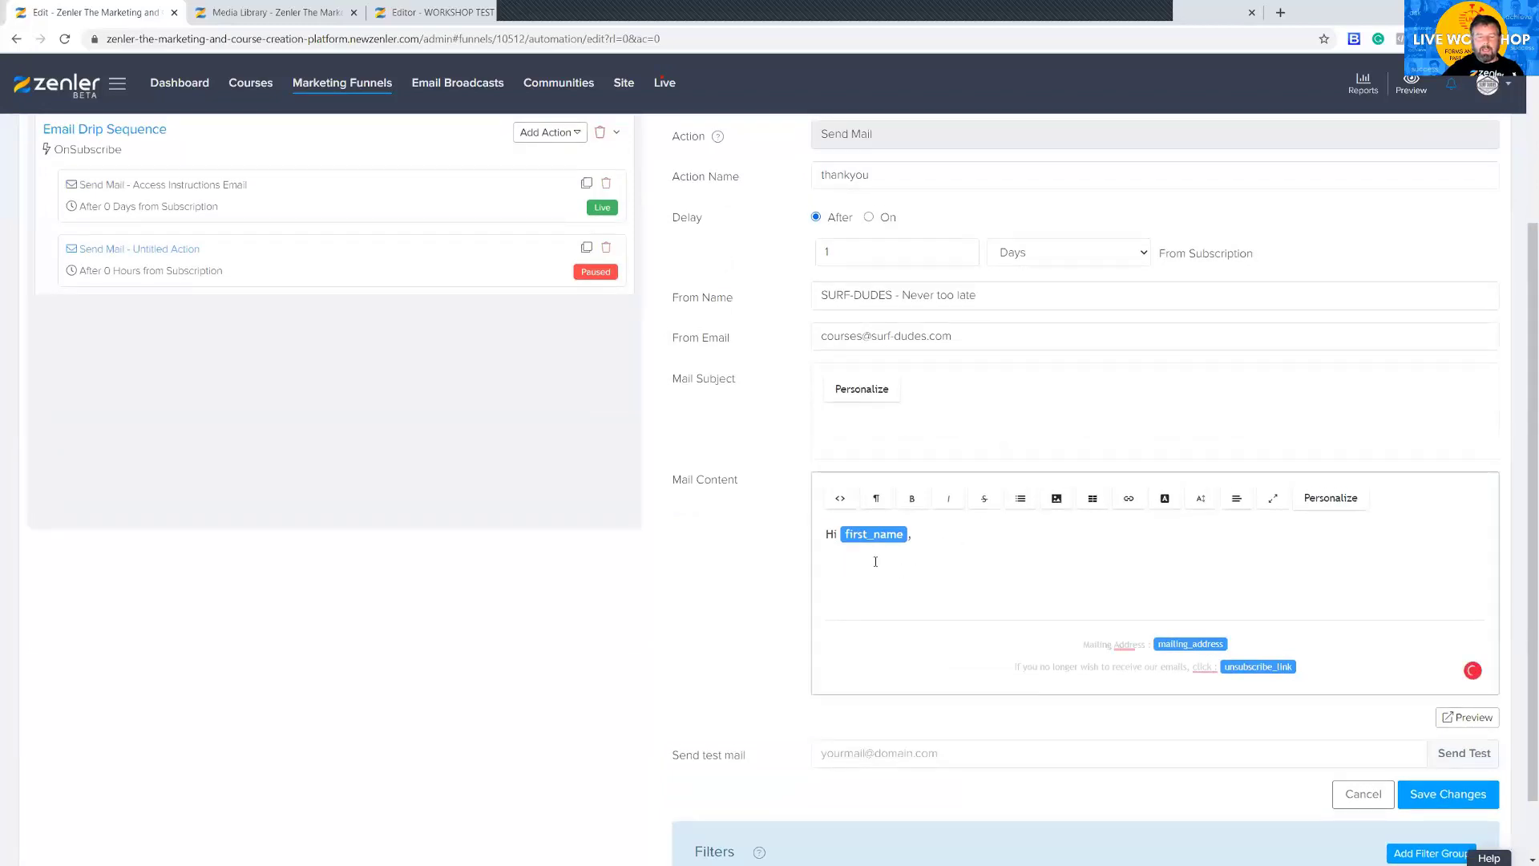
{"action": "type", "text": "Di"}
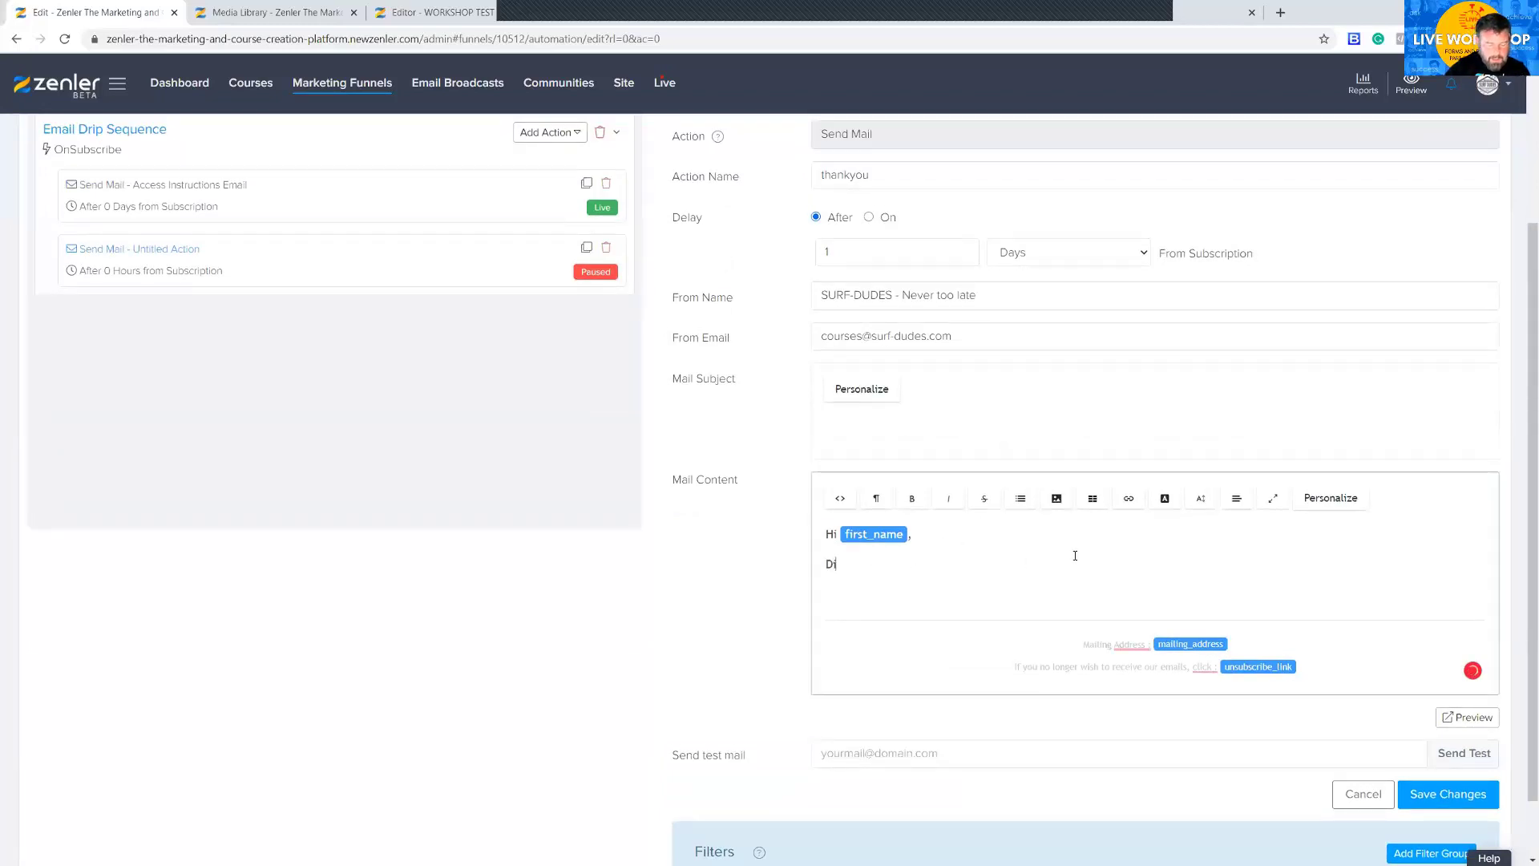
{"action": "type", "text": "d you like the"}
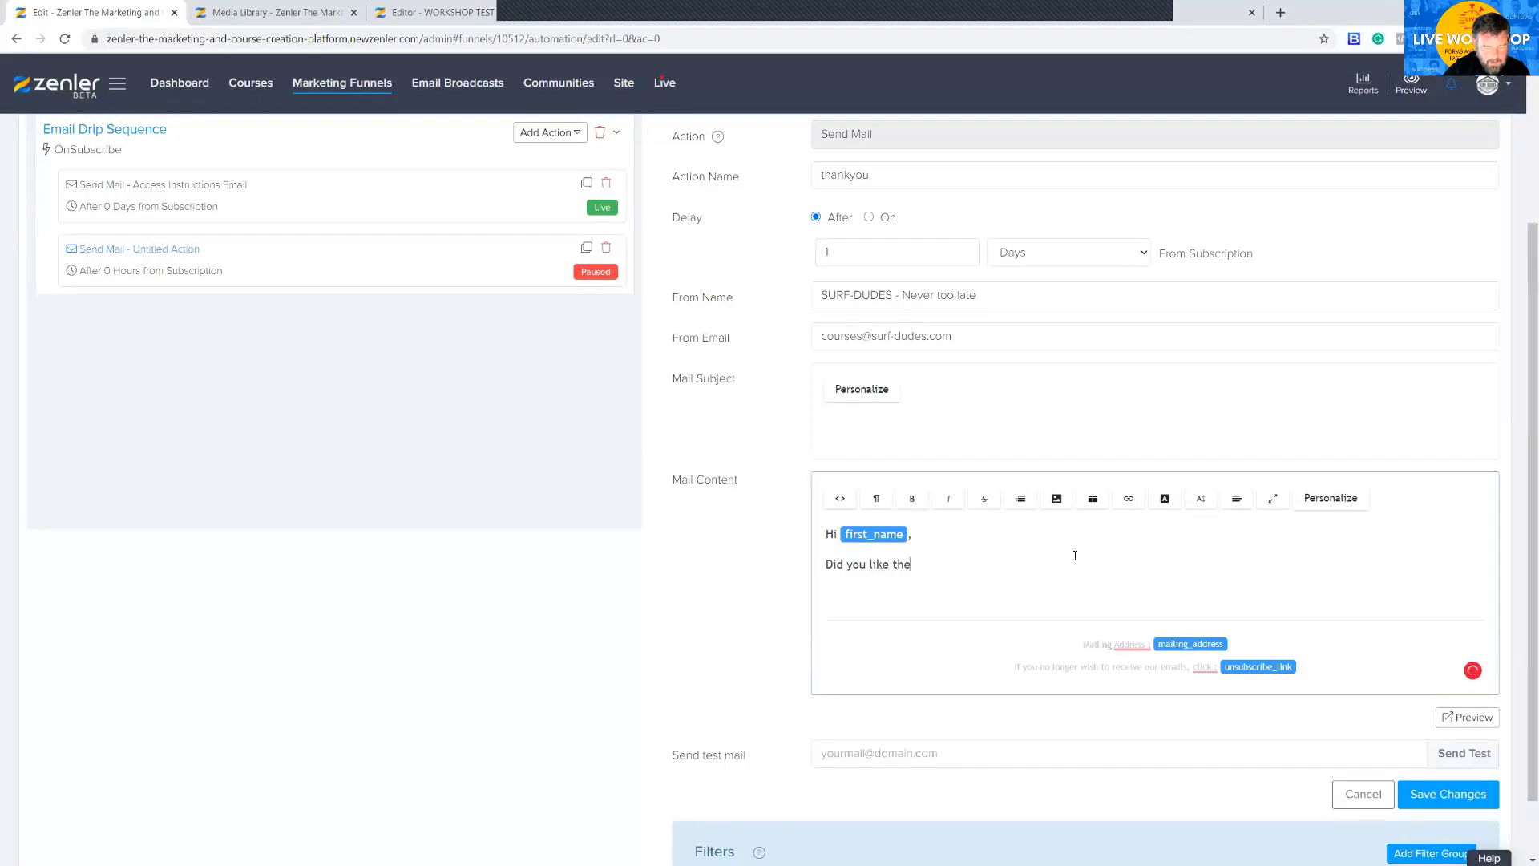
{"action": "type", "text": " PDF find out more "}
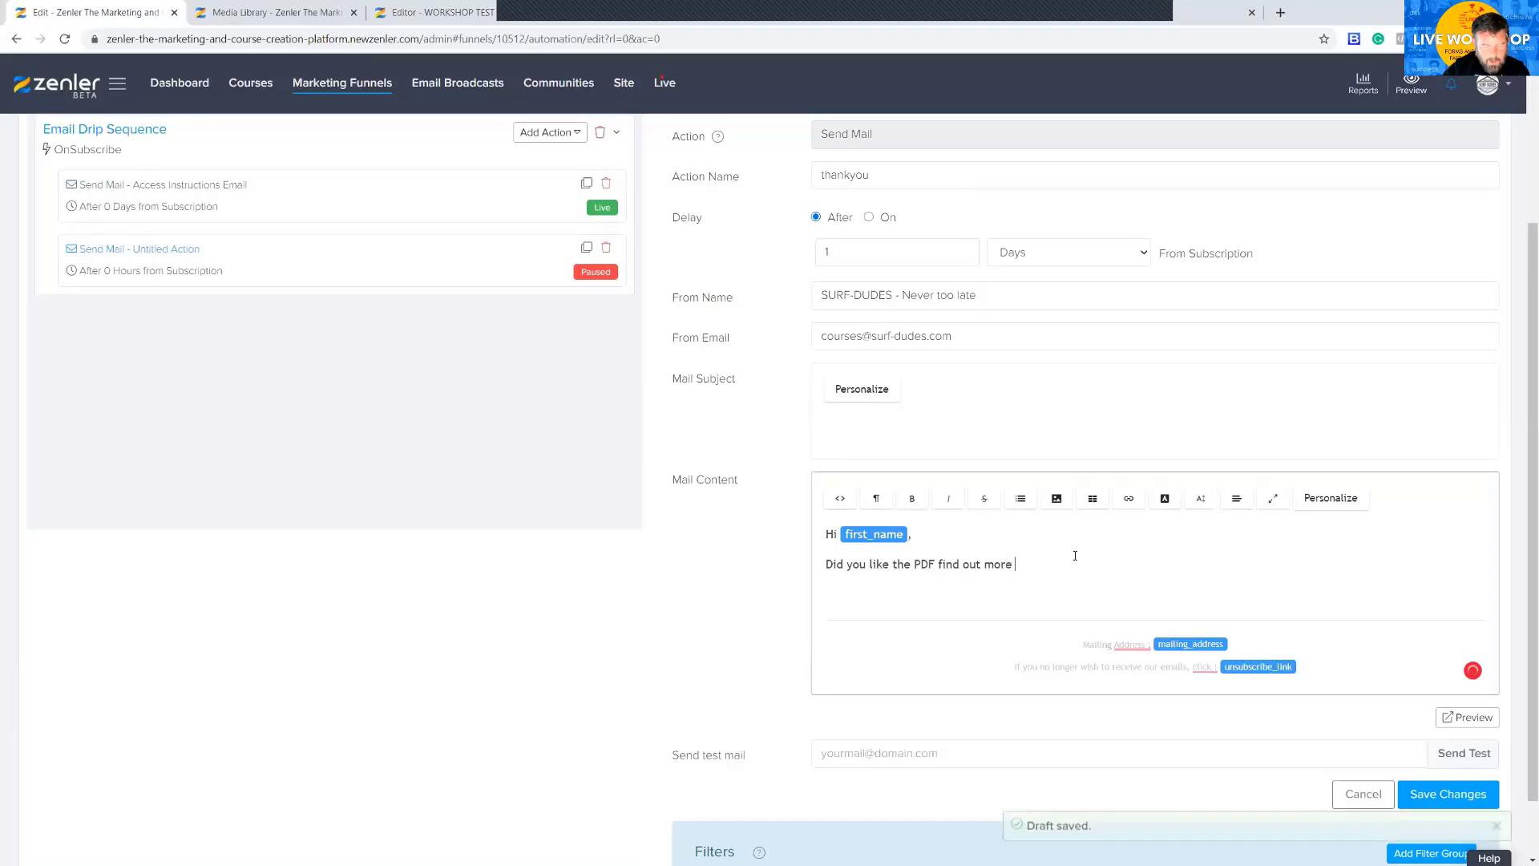
{"action": "type", "text": "by visiting wh"}
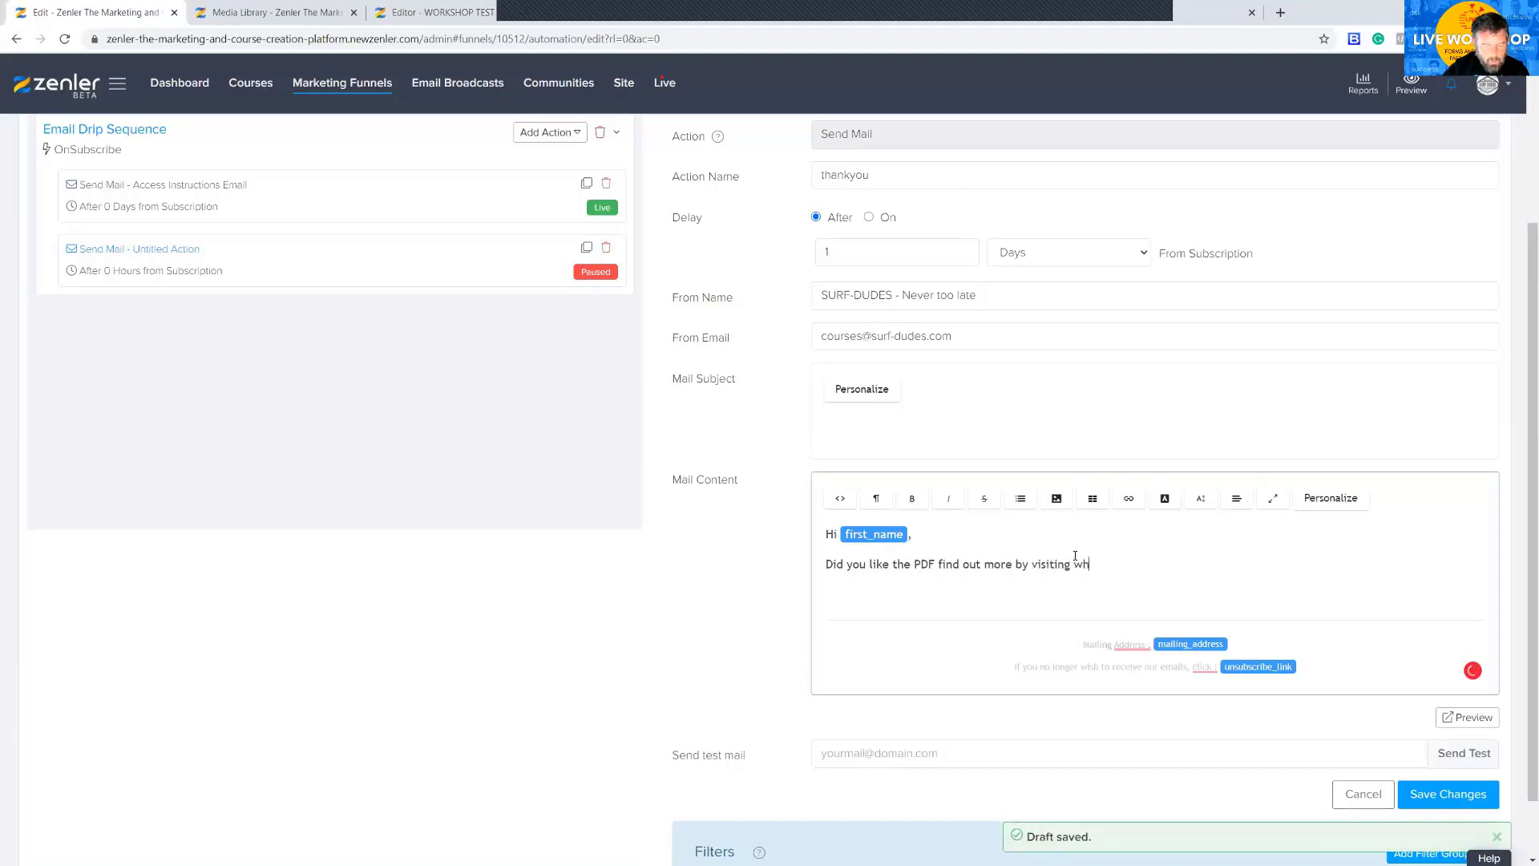
{"action": "type", "text": "ere"}
{"action": "type", "text": "ever"}
{"action": "left_click", "coordinate": [703, 617]}
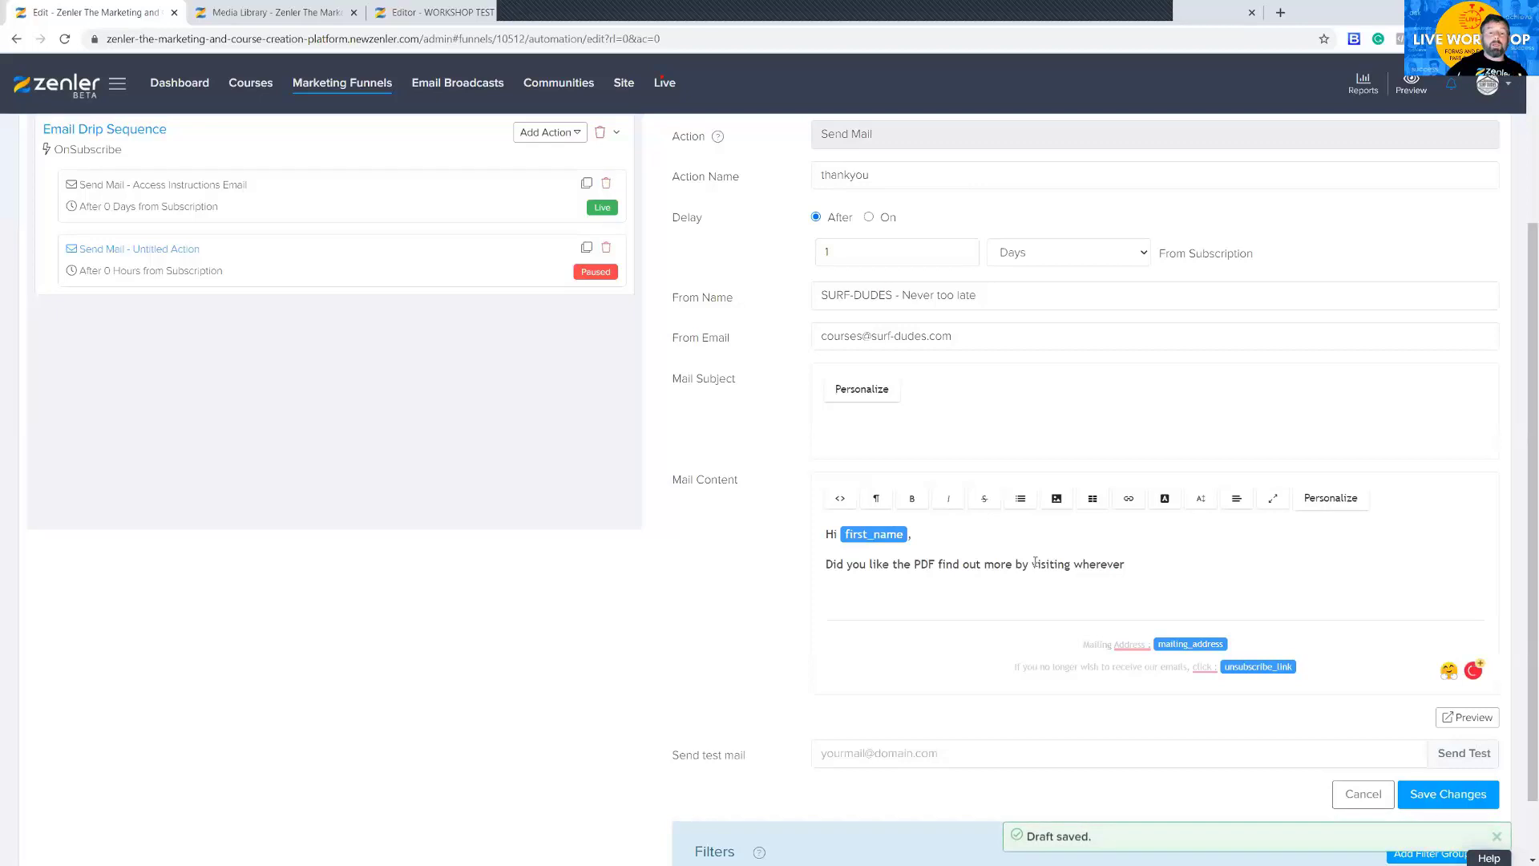
- Fill in the thankyou email's mail subject with "Free PDF Guide Follow up -" without adding a personalization tag
{"action": "scroll", "coordinate": [1017, 491], "scroll_direction": "up", "scroll_amount": 3}
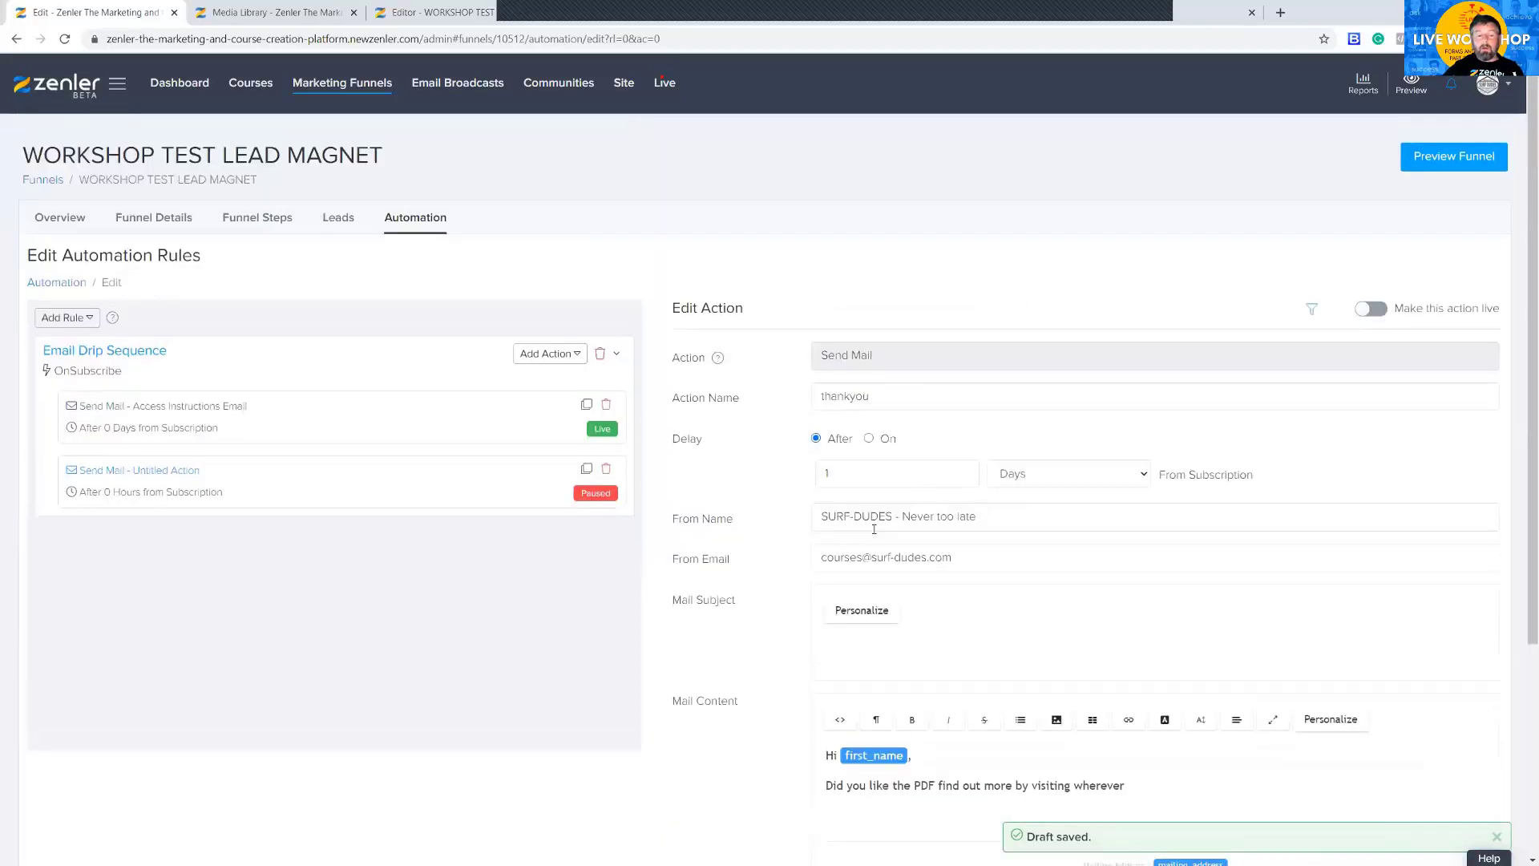
{"action": "scroll", "coordinate": [1306, 598], "scroll_direction": "down", "scroll_amount": 4}
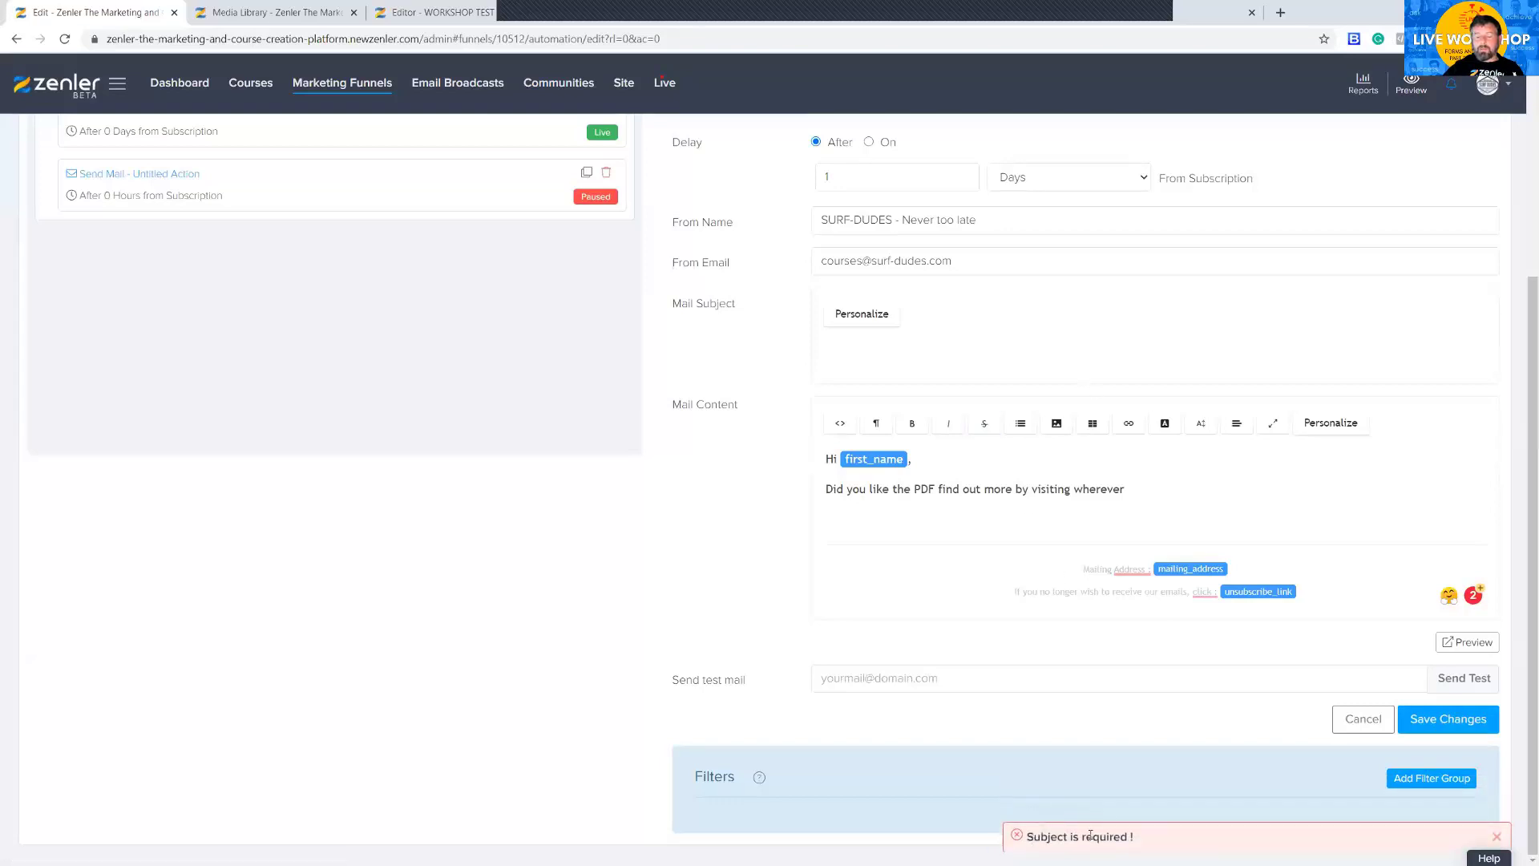
{"action": "scroll", "coordinate": [1020, 554], "scroll_direction": "up", "scroll_amount": 3}
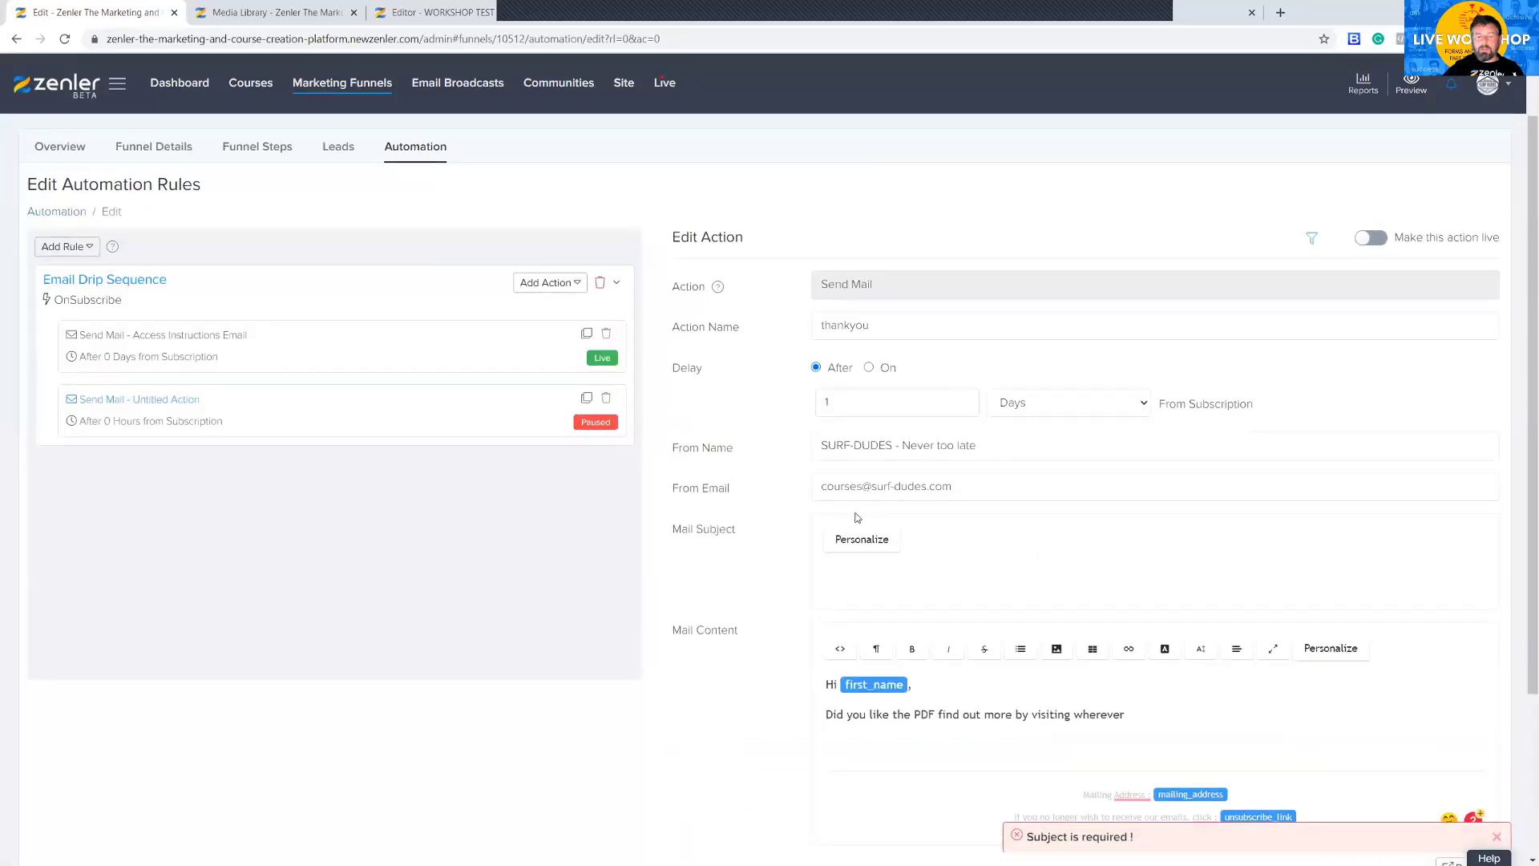
{"action": "left_click", "coordinate": [1066, 566]}
{"action": "type", "text": "Foolow"}
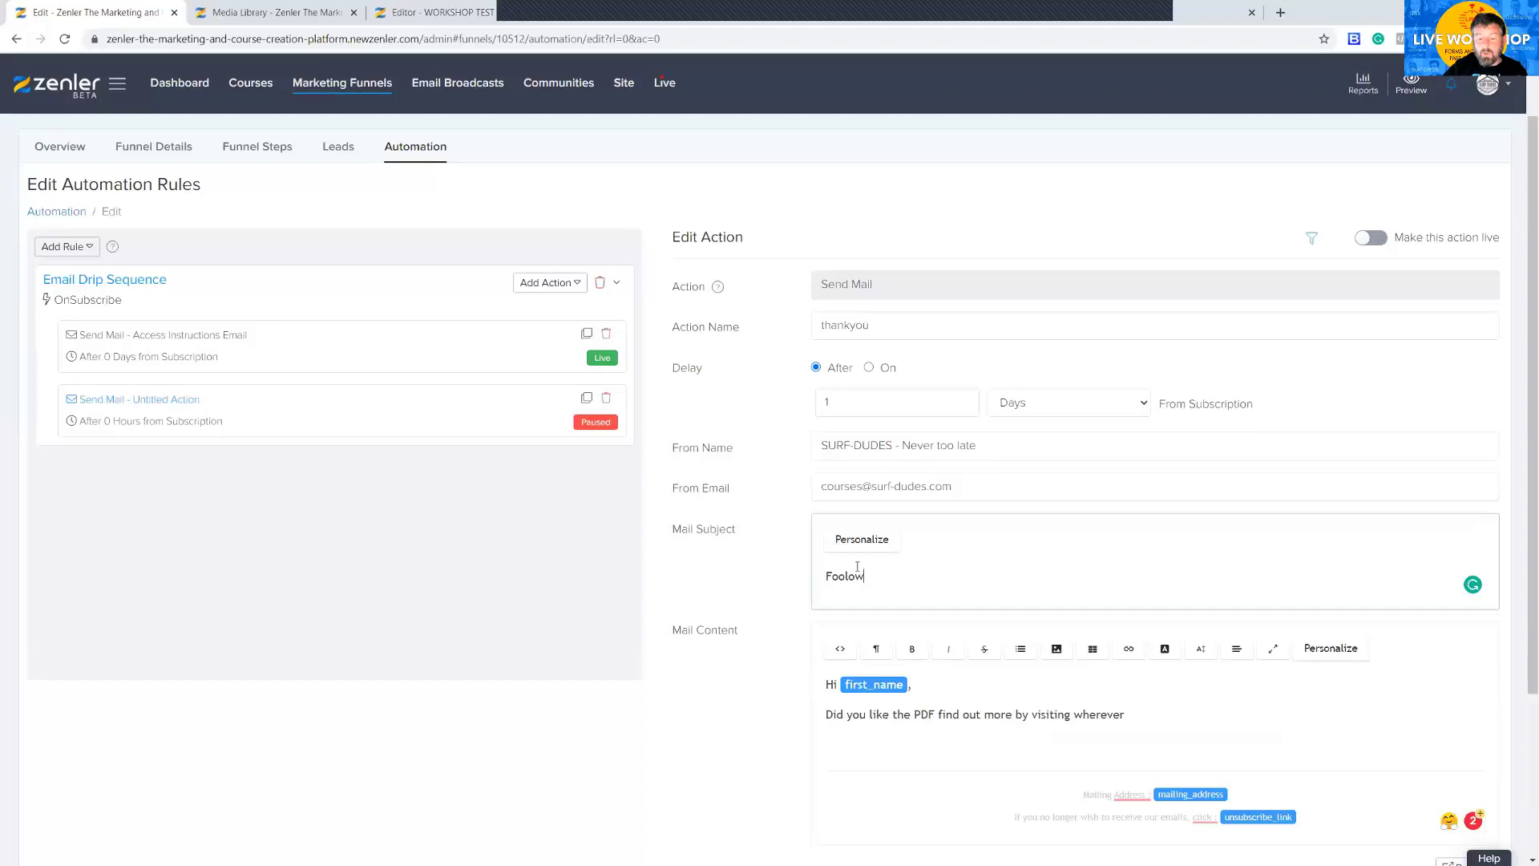
{"action": "left_click_drag", "start_coordinate": [820, 579], "coordinate": [940, 587]}
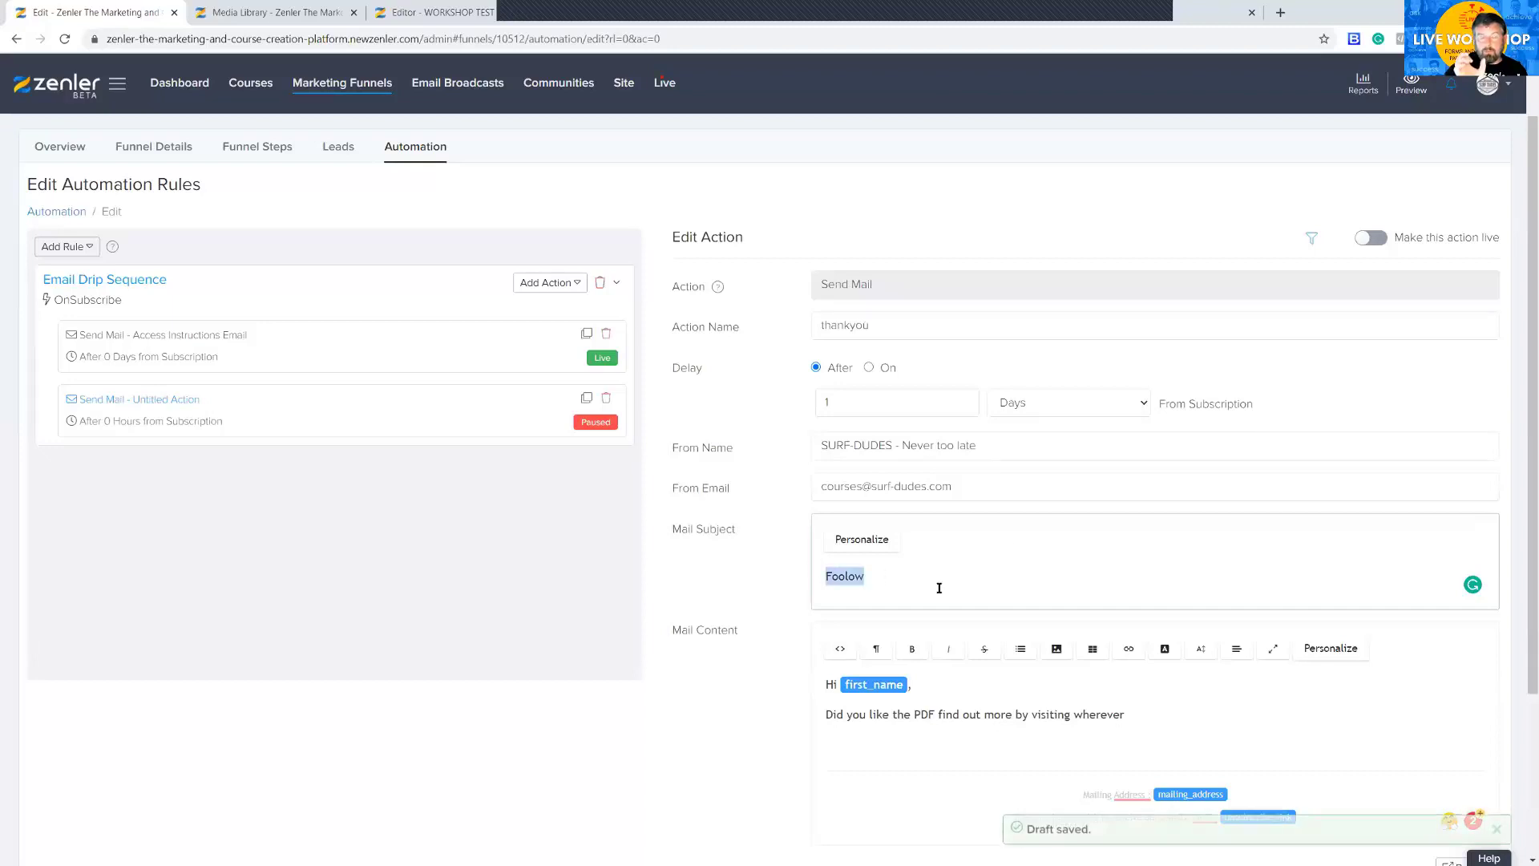
{"action": "type", "text": "Free PDF Gu"}
{"action": "type", "text": "Follow up -"}
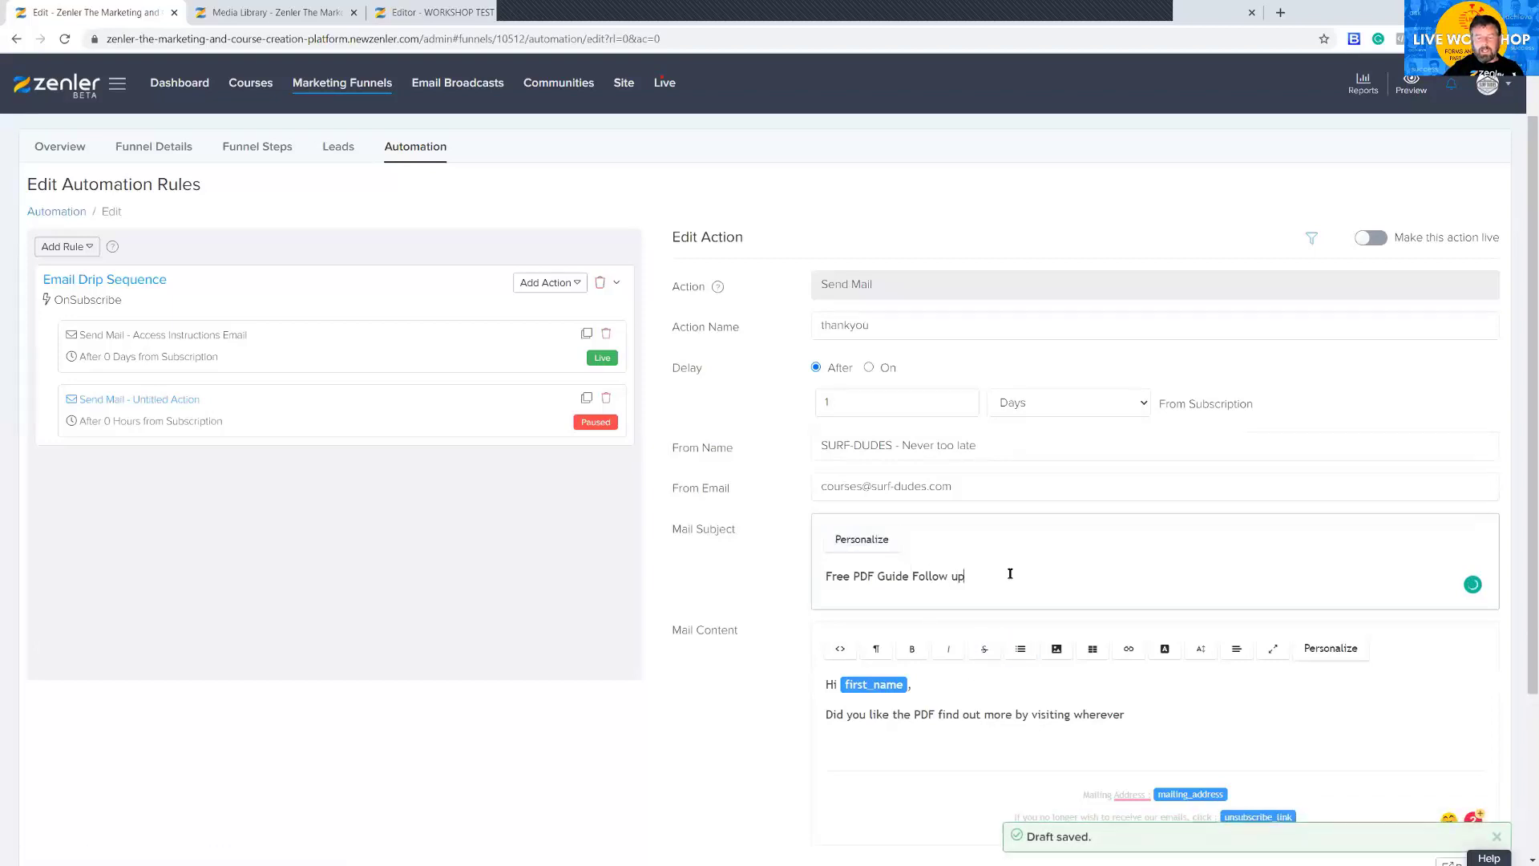
{"action": "left_click", "coordinate": [863, 539]}
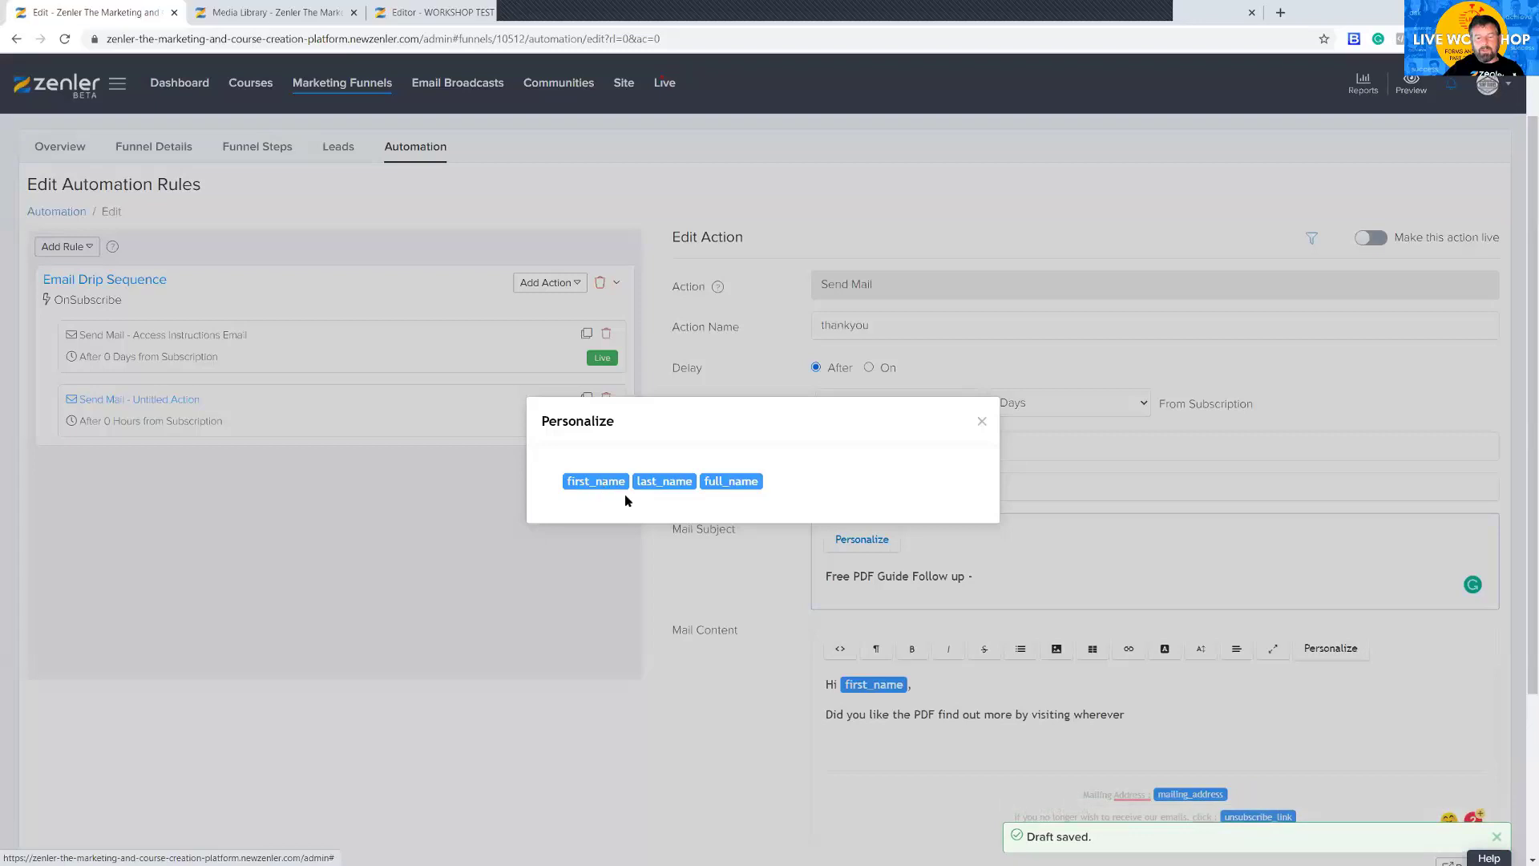
{"action": "left_click", "coordinate": [982, 421]}
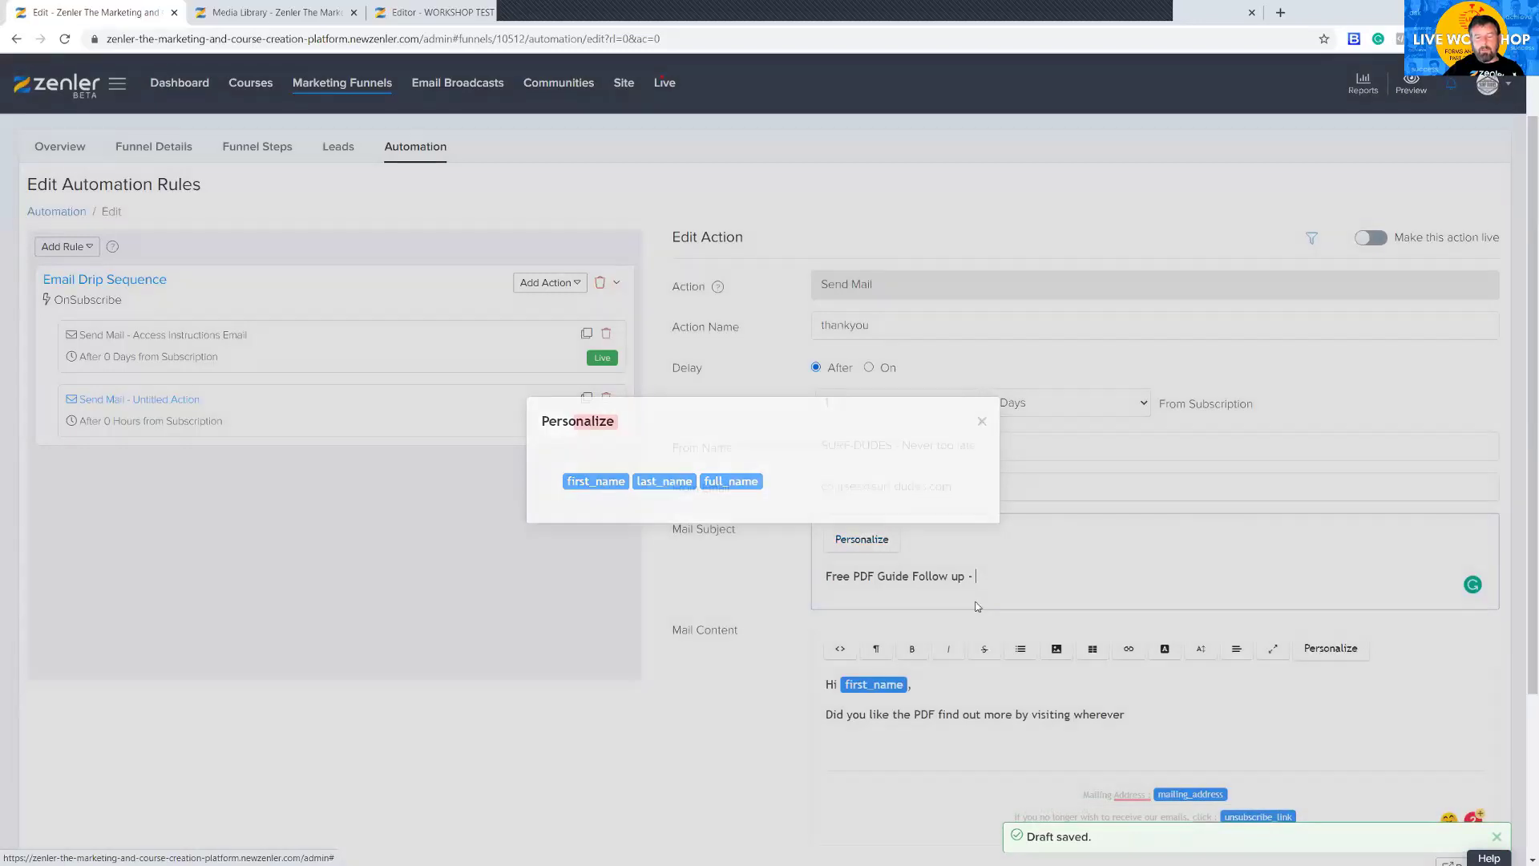
- Save the thankyou email action, make it live, and apply the changes to leads already subscribed to the funnel
{"action": "scroll", "coordinate": [1255, 524], "scroll_direction": "down", "scroll_amount": 2}
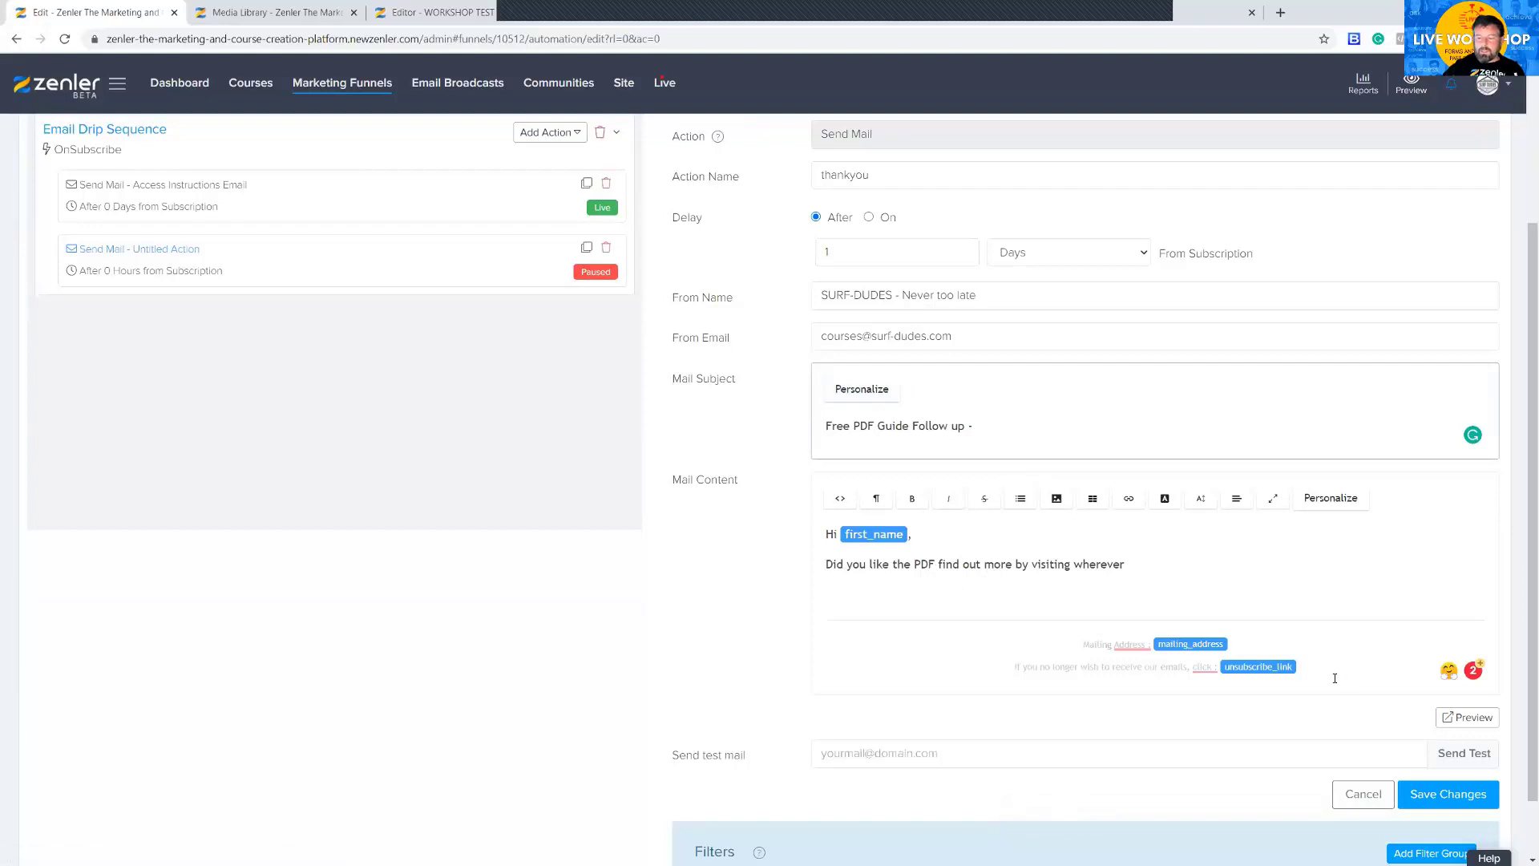
{"action": "left_click", "coordinate": [1439, 799]}
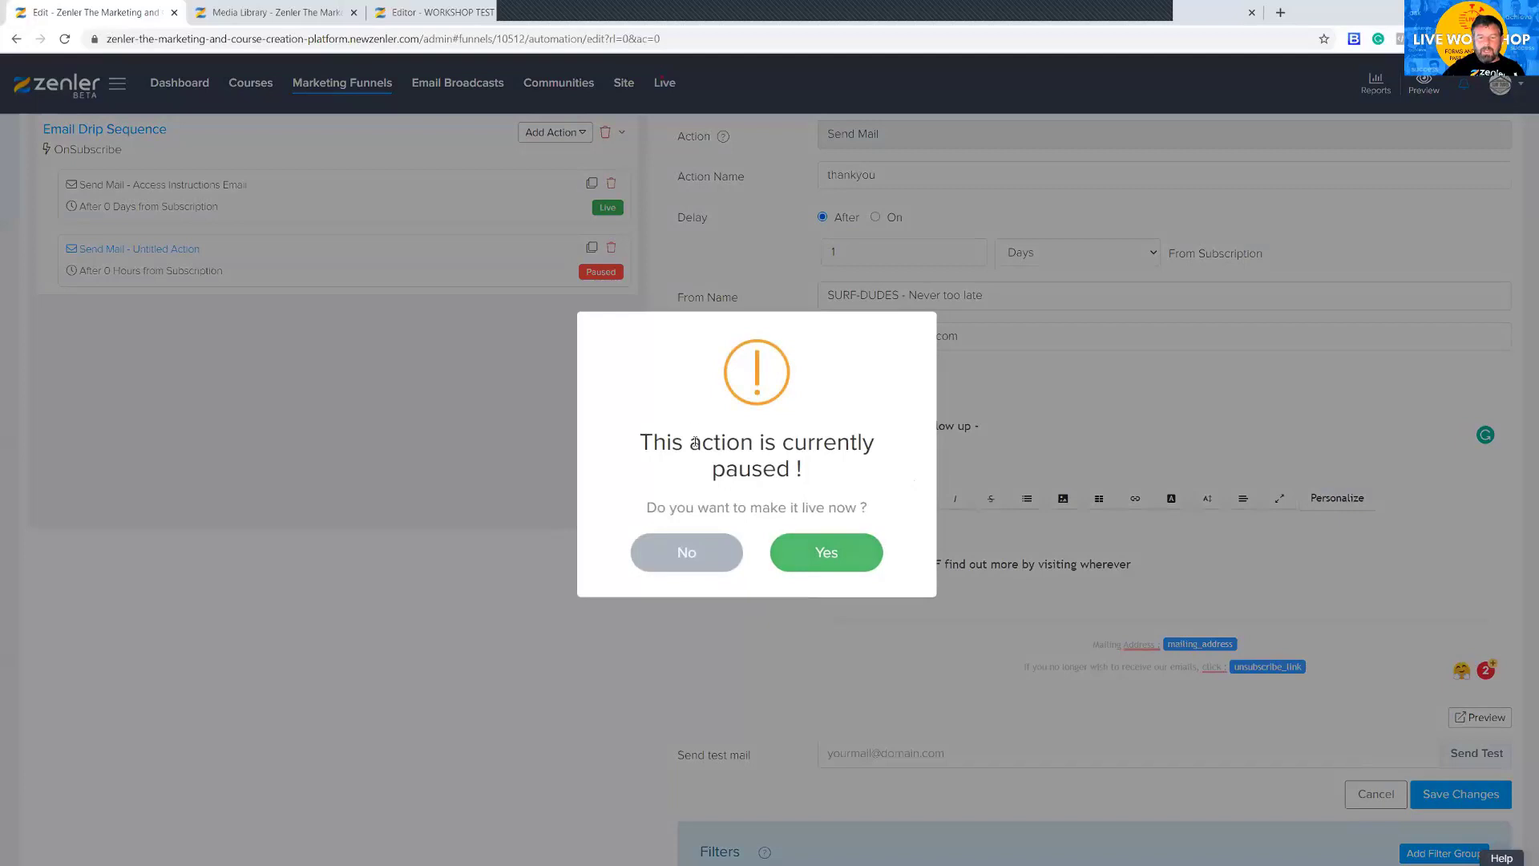
{"action": "left_click_drag", "start_coordinate": [638, 443], "coordinate": [654, 443]}
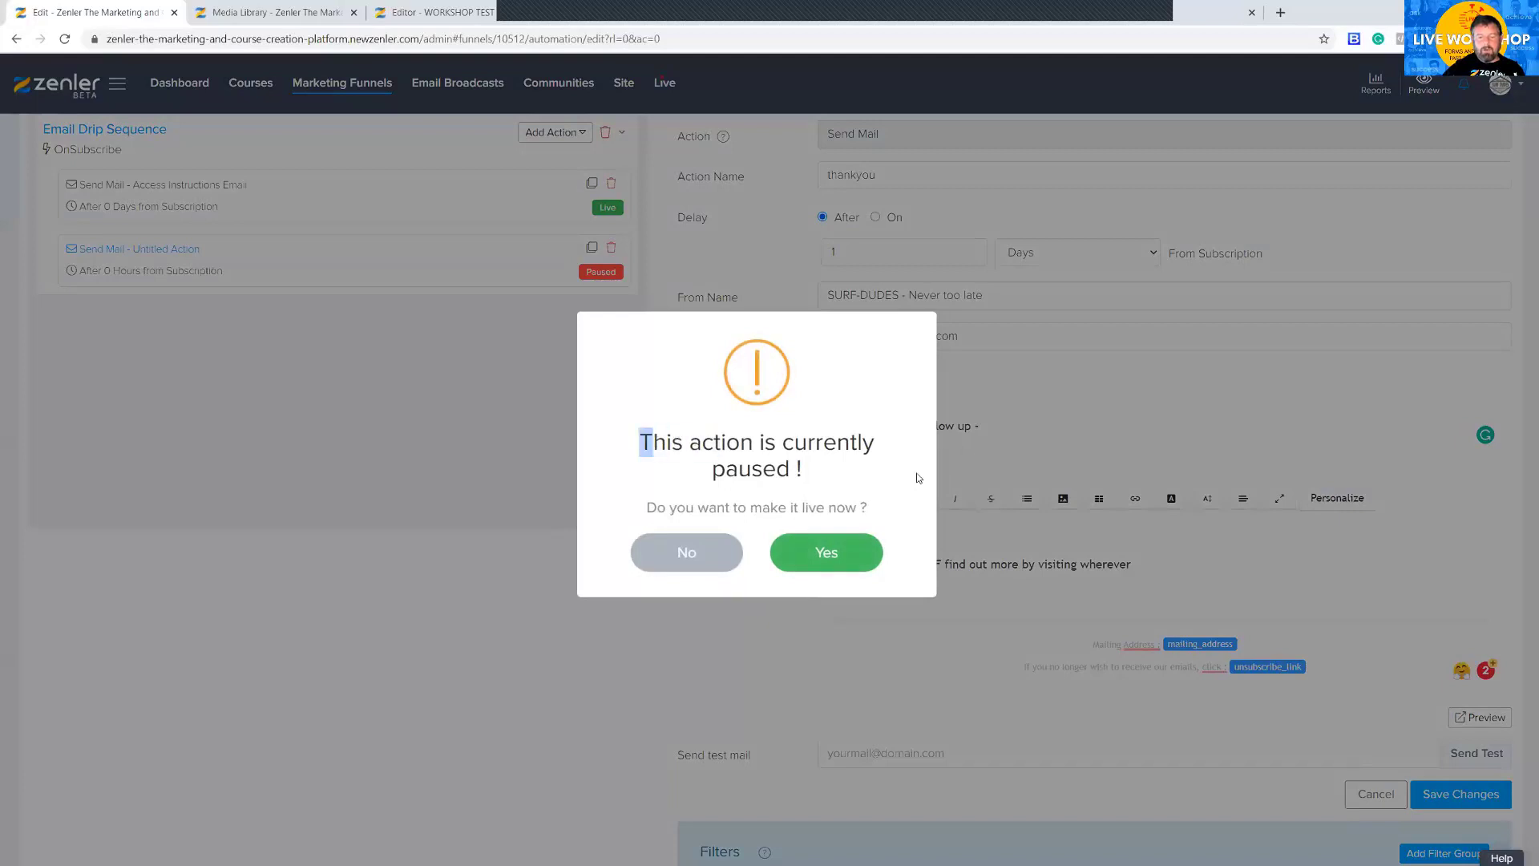
{"action": "left_click", "coordinate": [817, 559]}
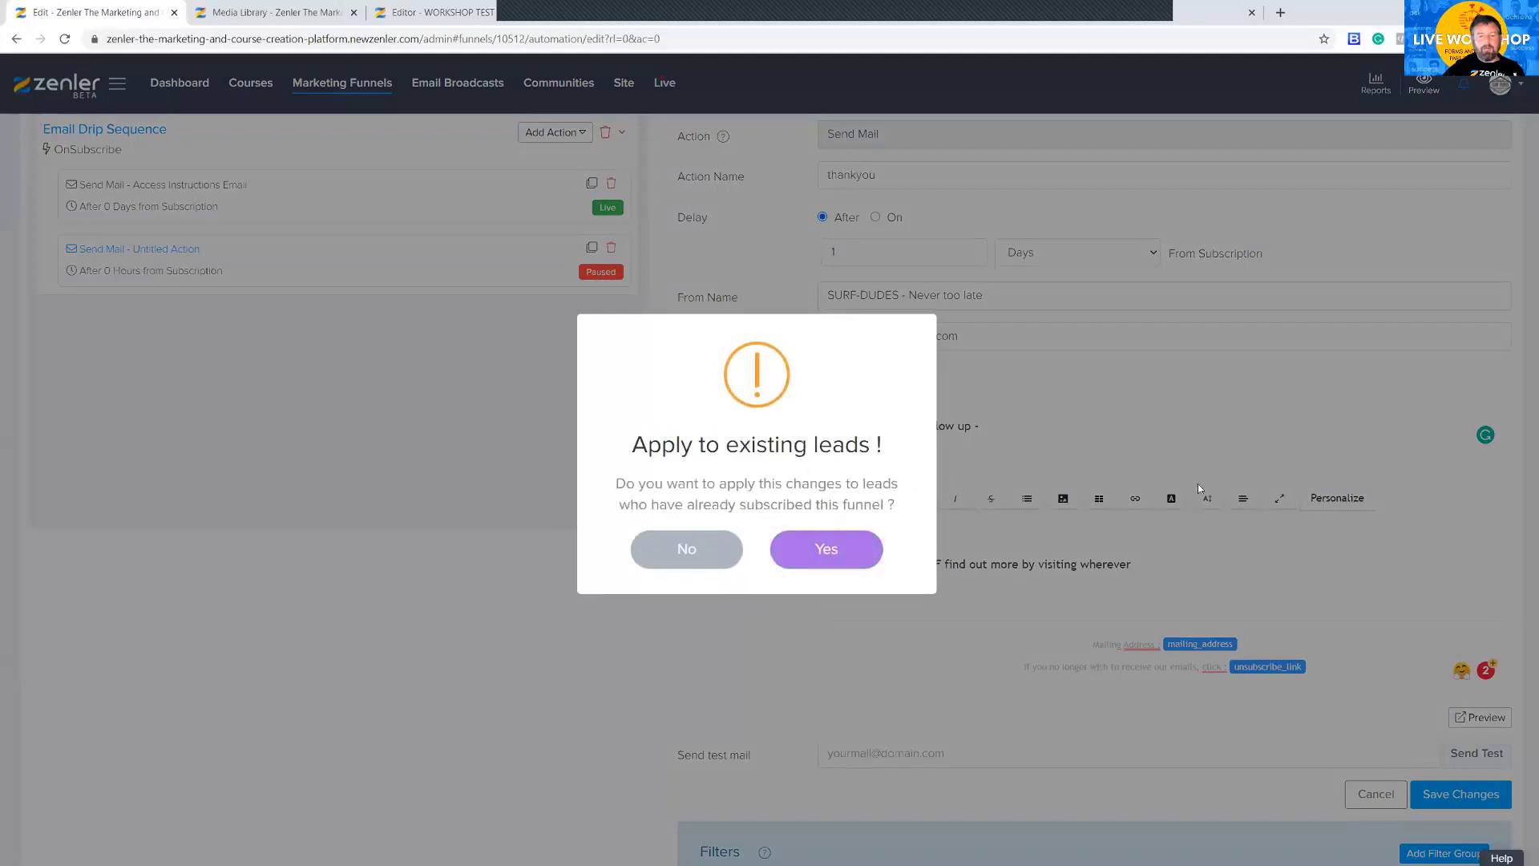
{"action": "left_click", "coordinate": [826, 549]}
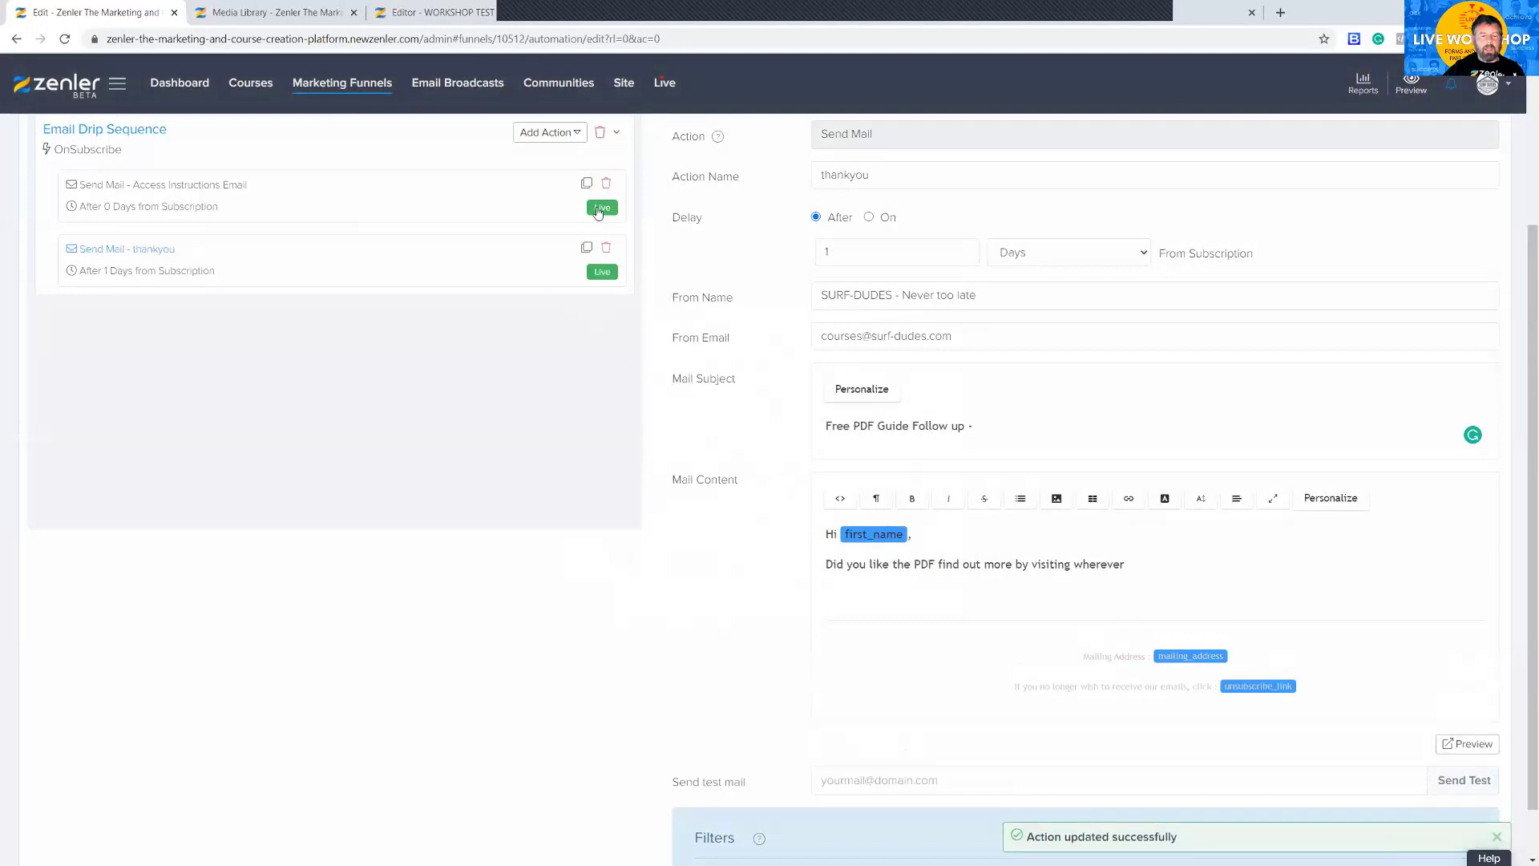
{"action": "scroll", "coordinate": [946, 699], "scroll_direction": "up", "scroll_amount": 3}
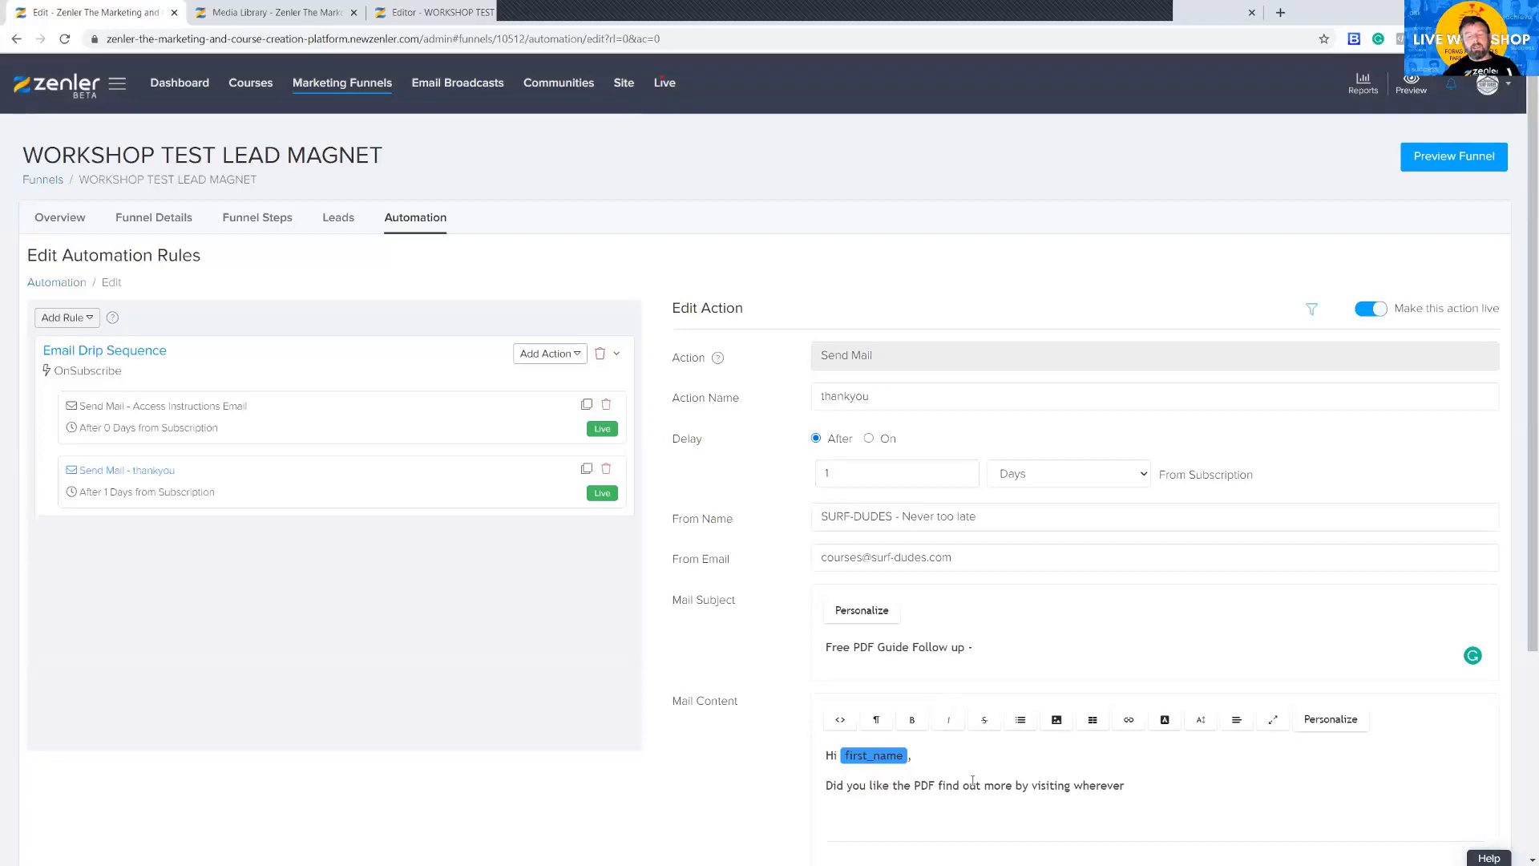
{"action": "scroll", "coordinate": [954, 736], "scroll_direction": "down", "scroll_amount": 1}
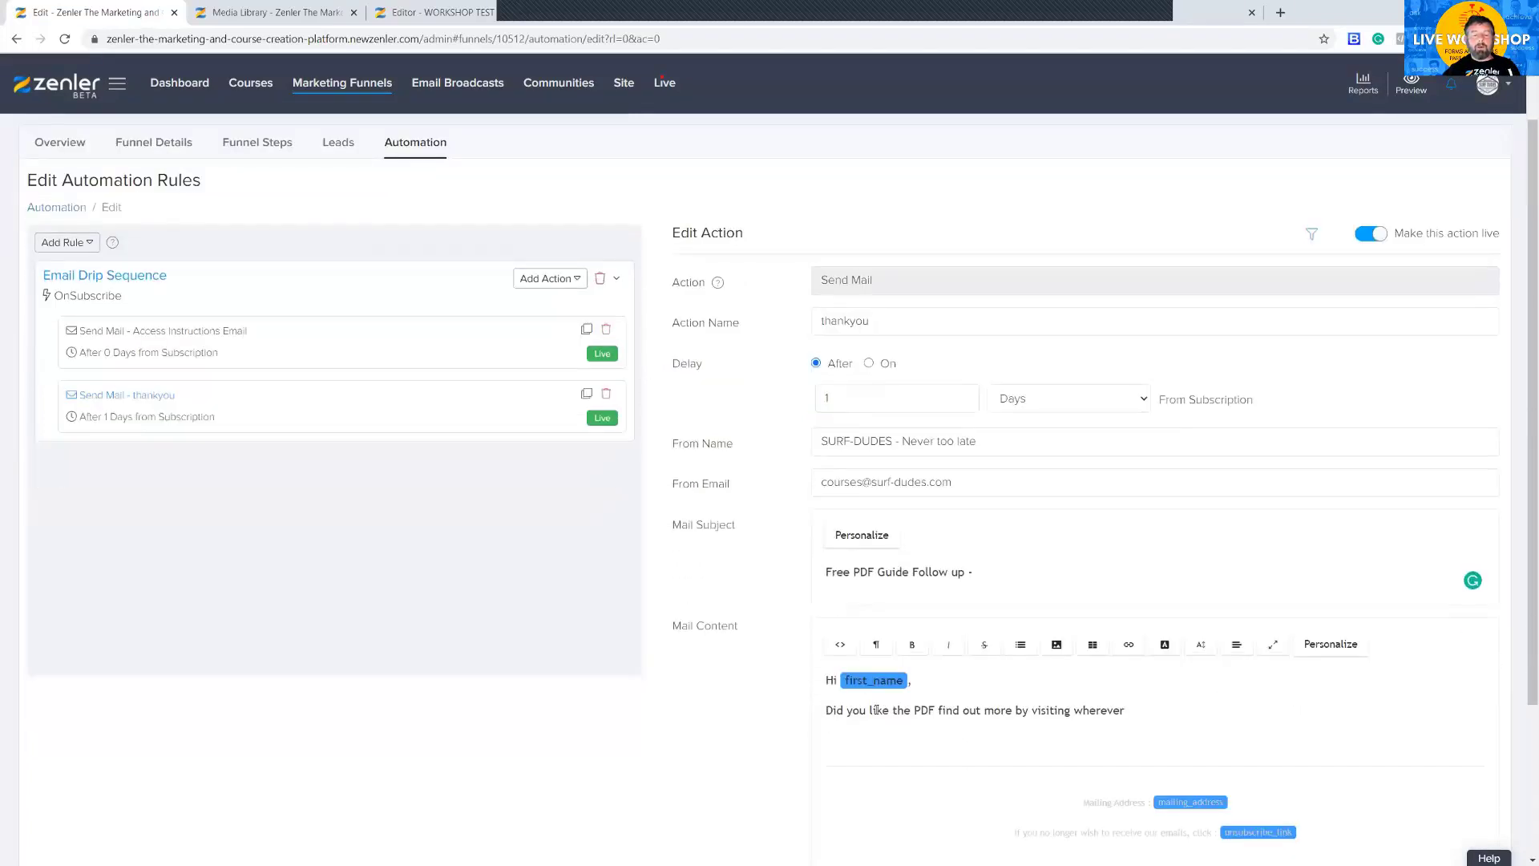
{"action": "left_click_drag", "start_coordinate": [825, 710], "coordinate": [1162, 712]}
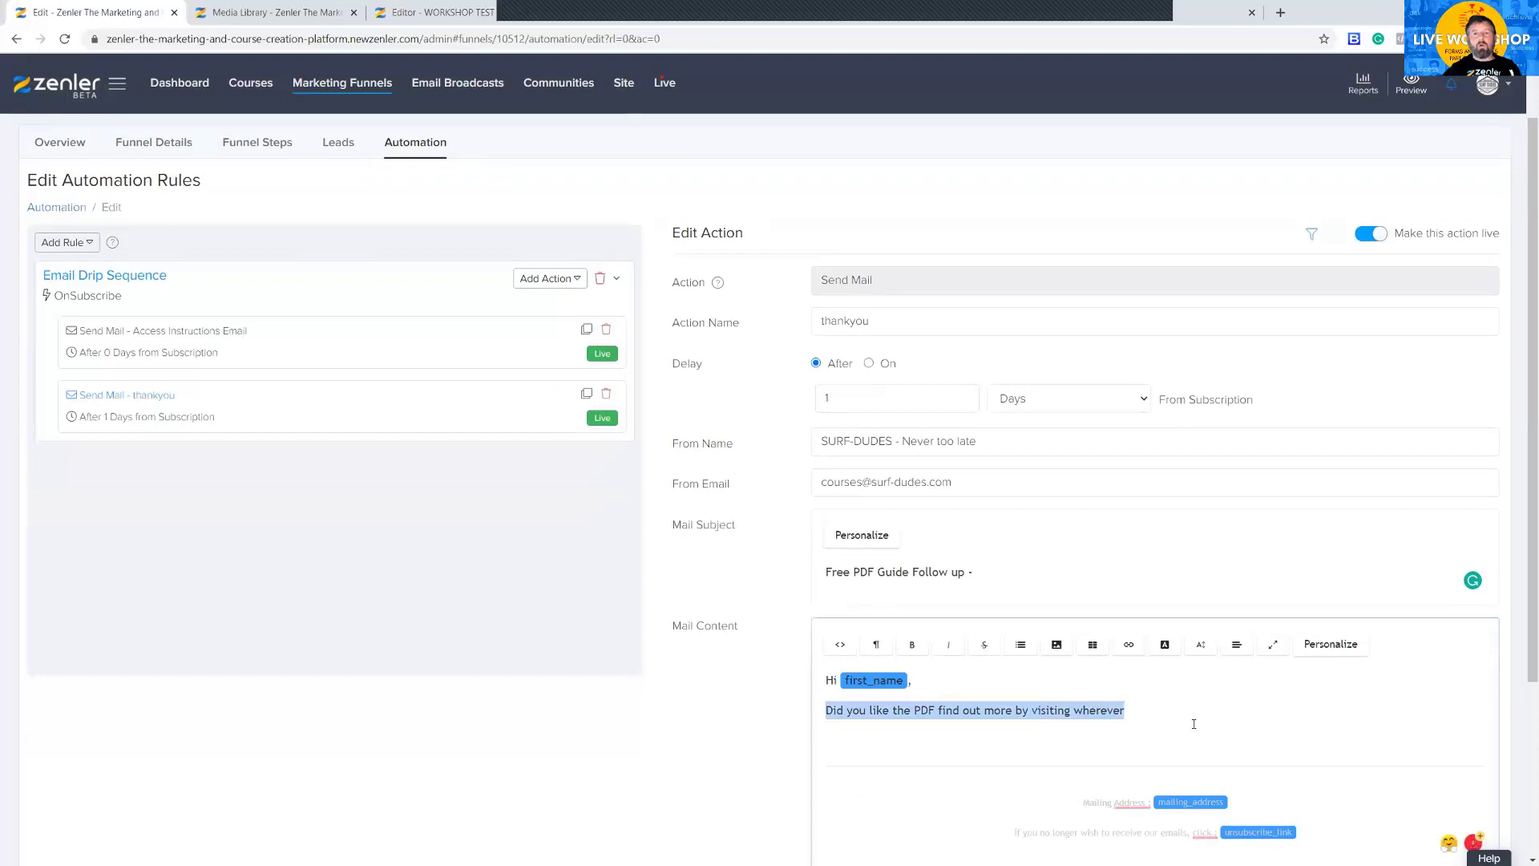
{"action": "scroll", "coordinate": [1219, 693], "scroll_direction": "up", "scroll_amount": 1}
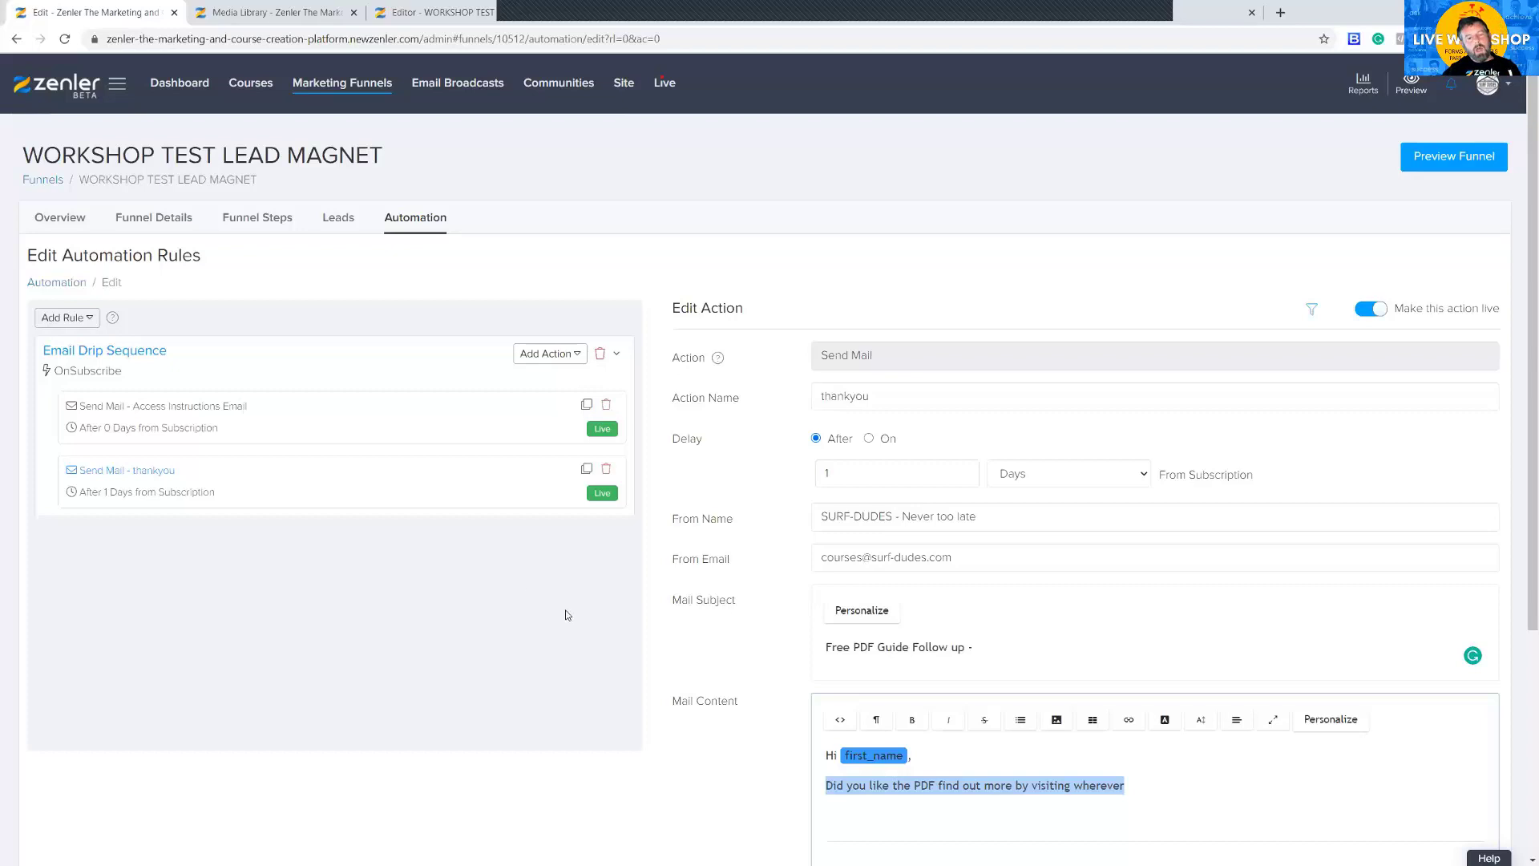
- Add a Notify Admin action to the Email Drip Sequence and set its mail subject to "WORKSHOP TEST LEAD MAGNET SUBSCRIBER"
{"action": "left_click", "coordinate": [580, 356]}
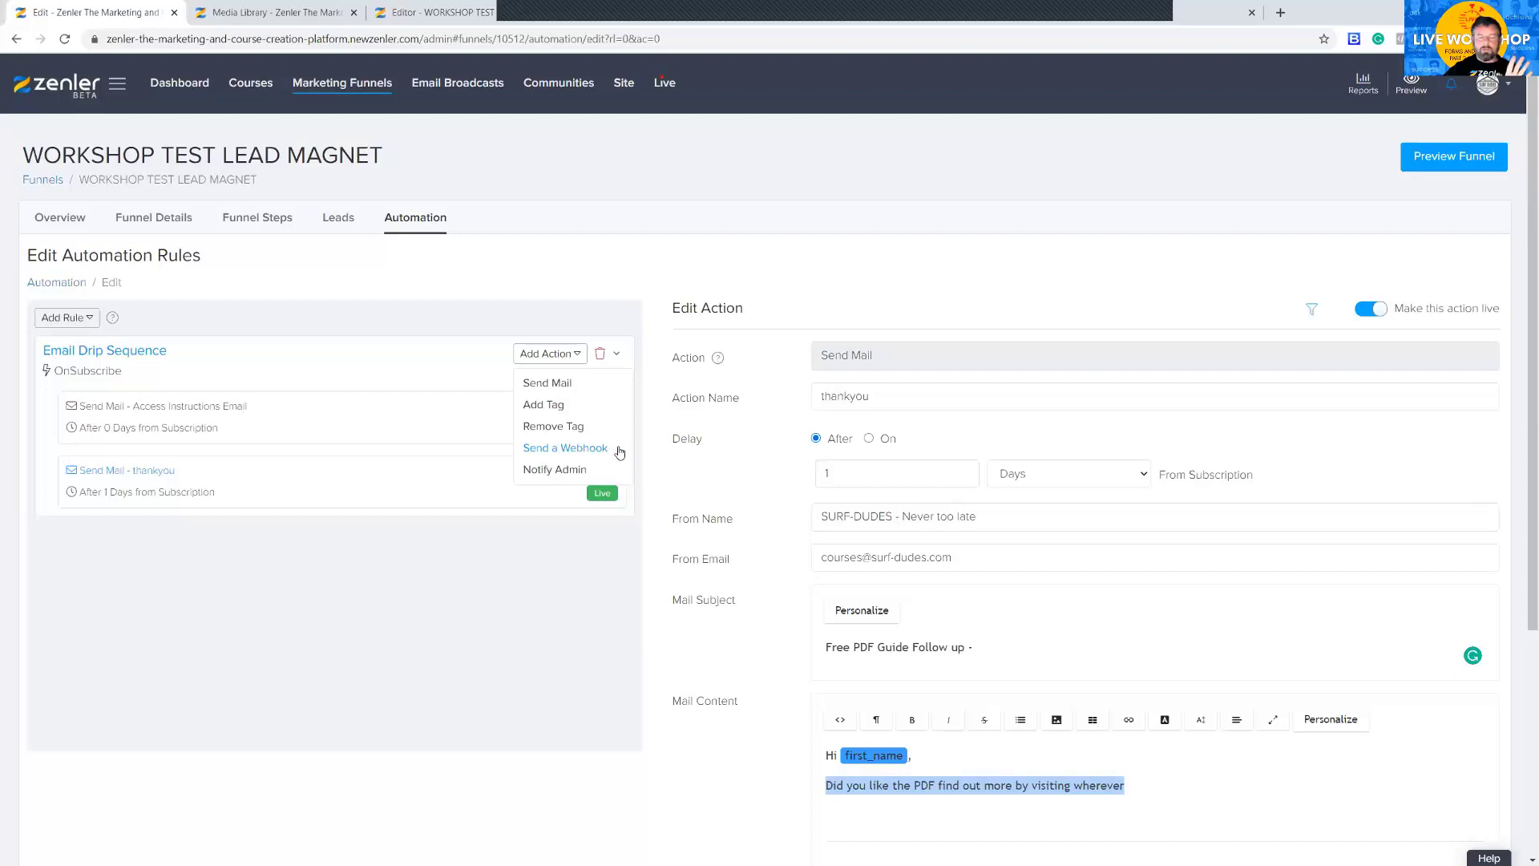
{"action": "left_click", "coordinate": [541, 471]}
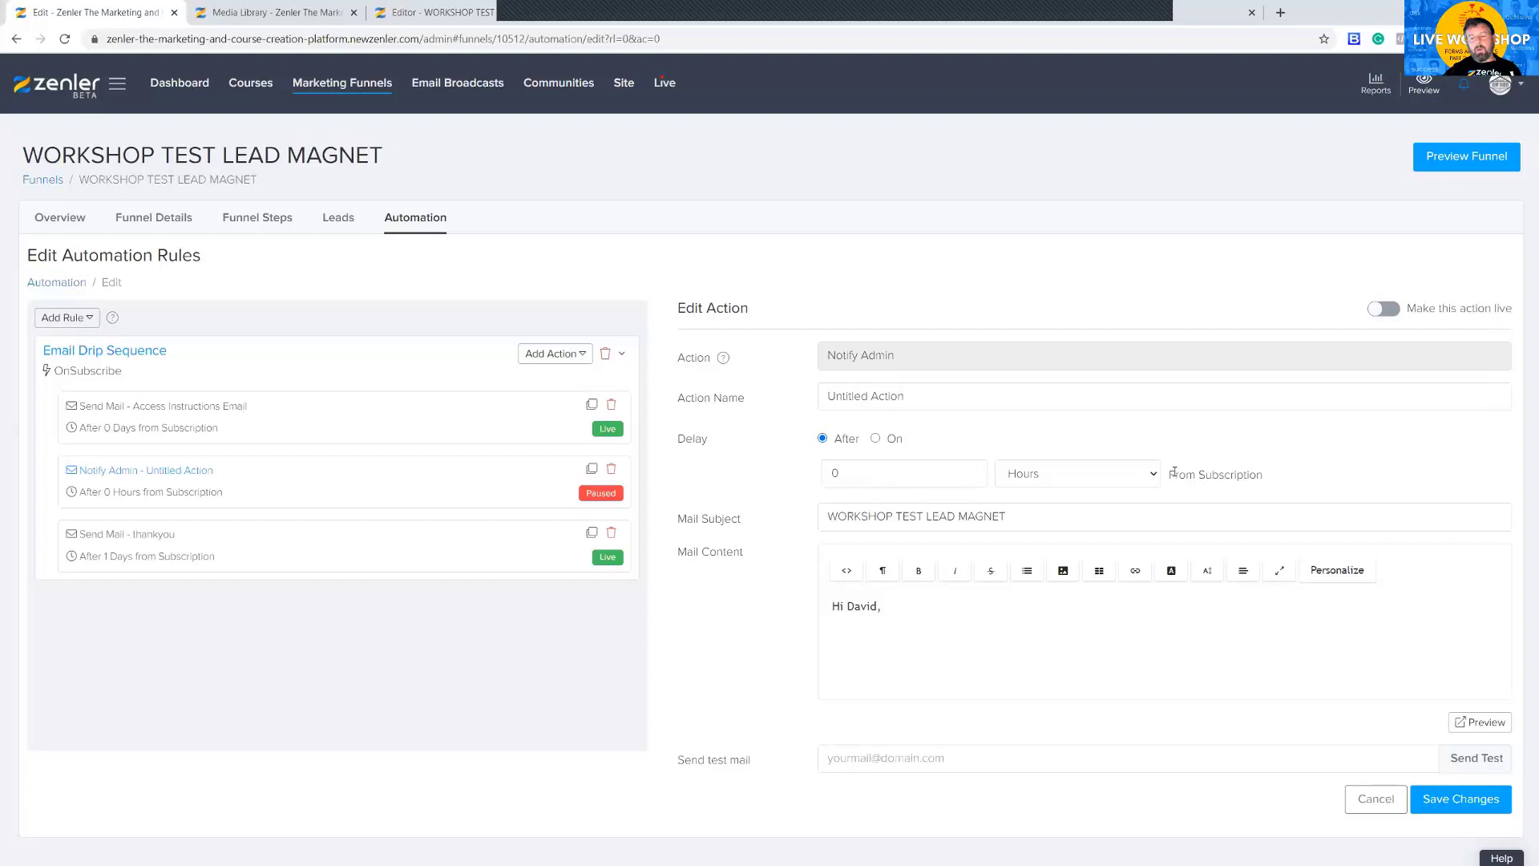
{"action": "left_click_drag", "start_coordinate": [1170, 472], "coordinate": [1298, 484]}
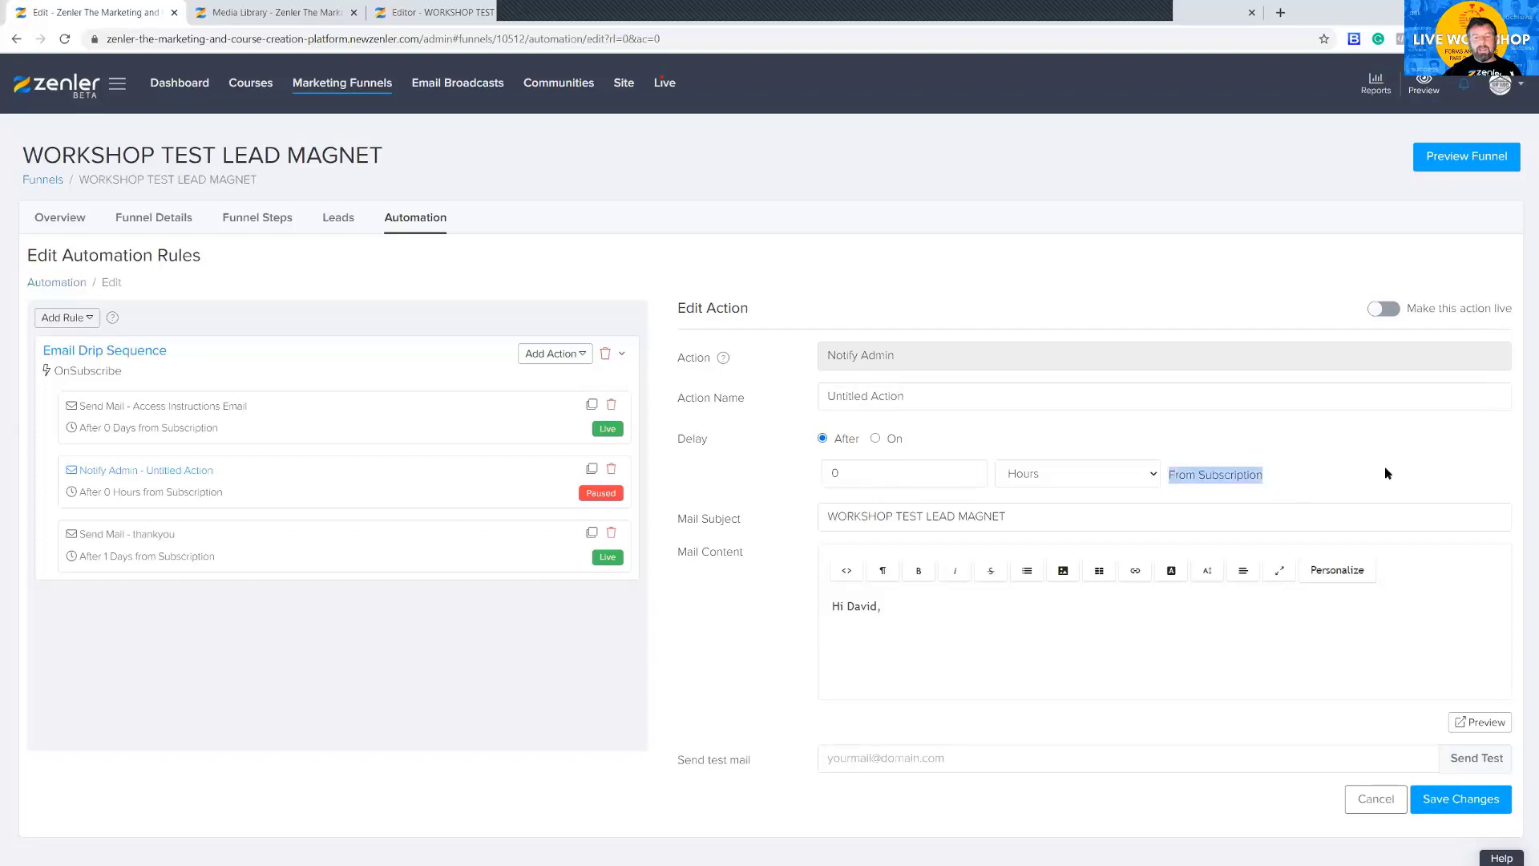
{"action": "left_click", "coordinate": [1162, 518]}
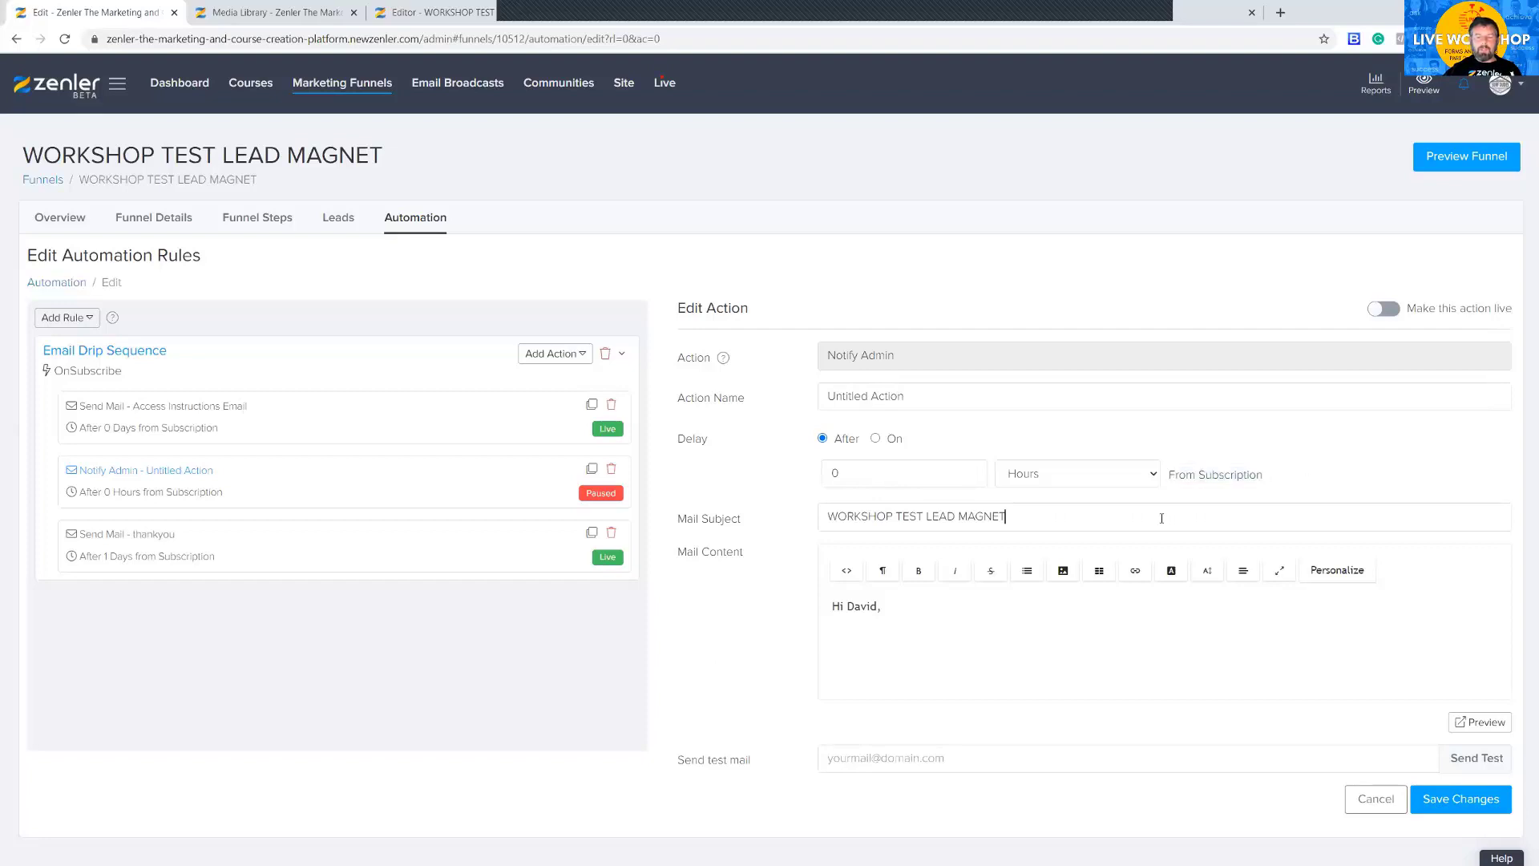
{"action": "type", "text": "SU"}
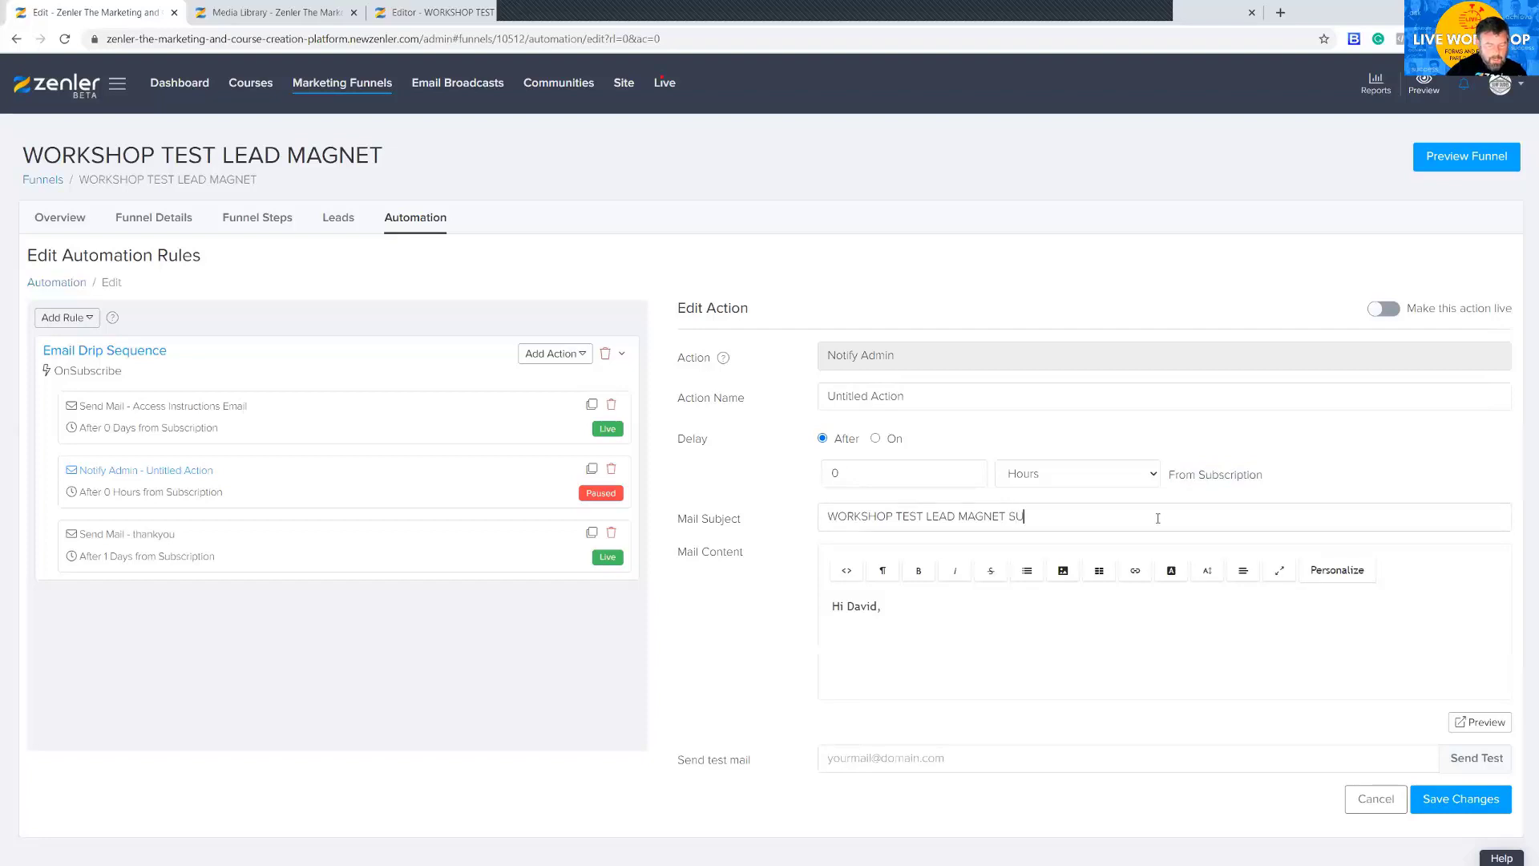
{"action": "type", "text": "BSCRIBER"}
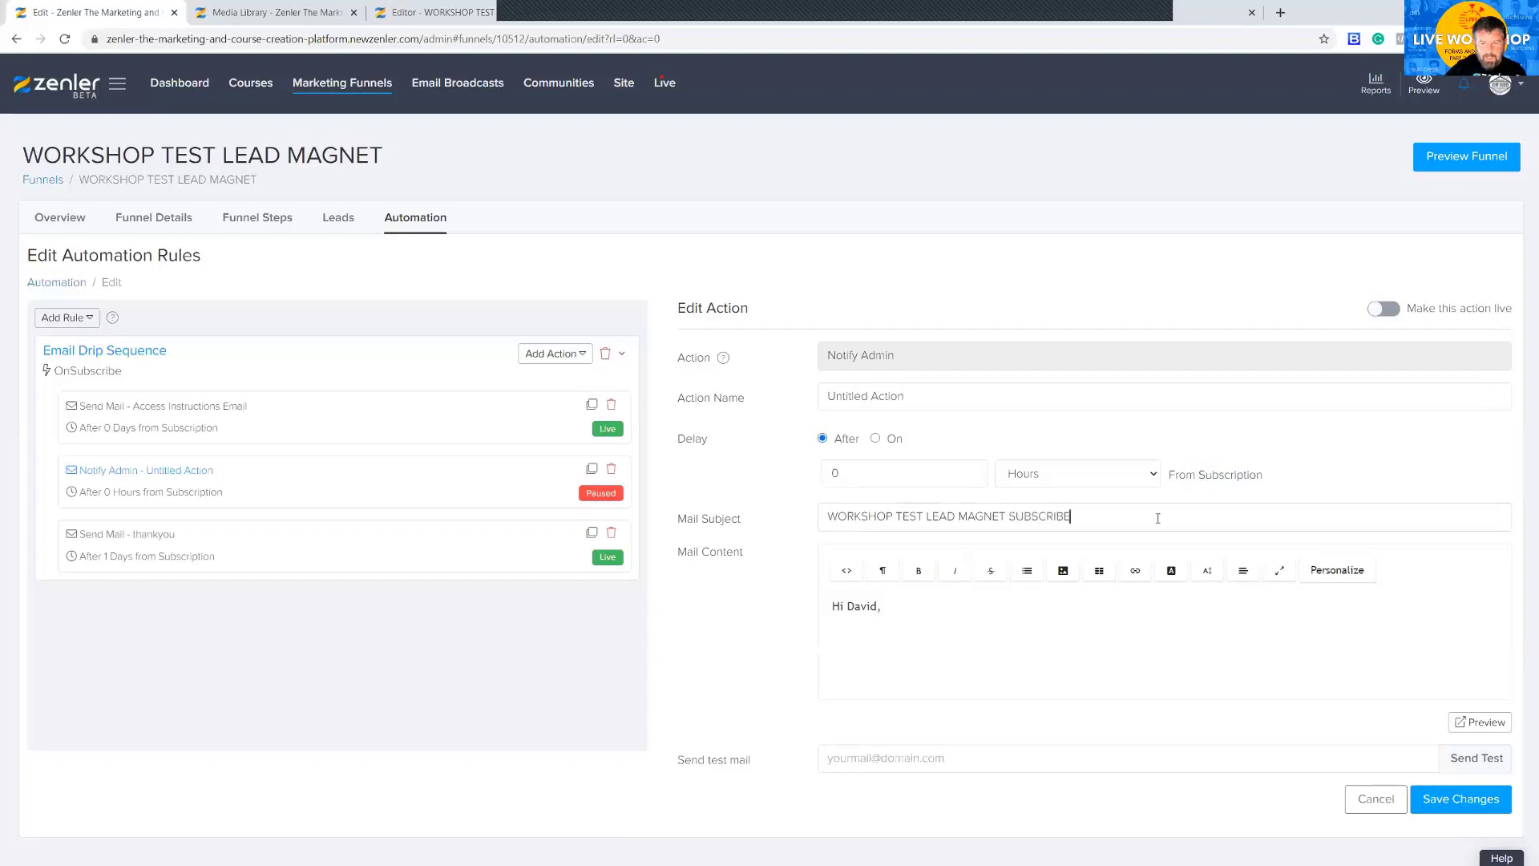
- Add the line "YOu have anew funnel lead" below the greeting in the admin notification's mail content
{"action": "left_click", "coordinate": [888, 609]}
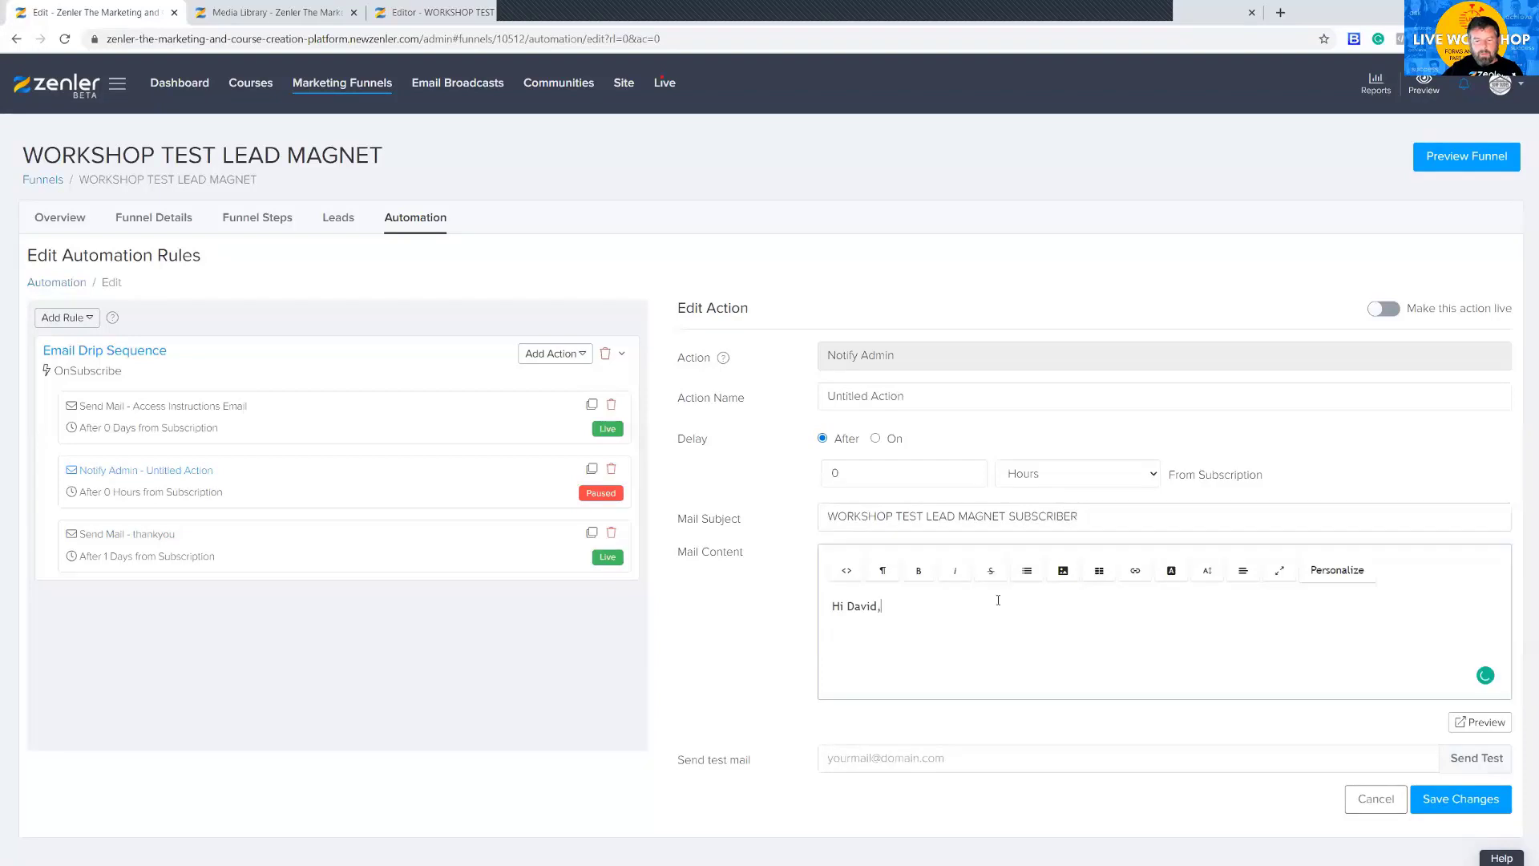
{"action": "key", "text": "Return"}
{"action": "type", "text": "YOu have anew fu"}
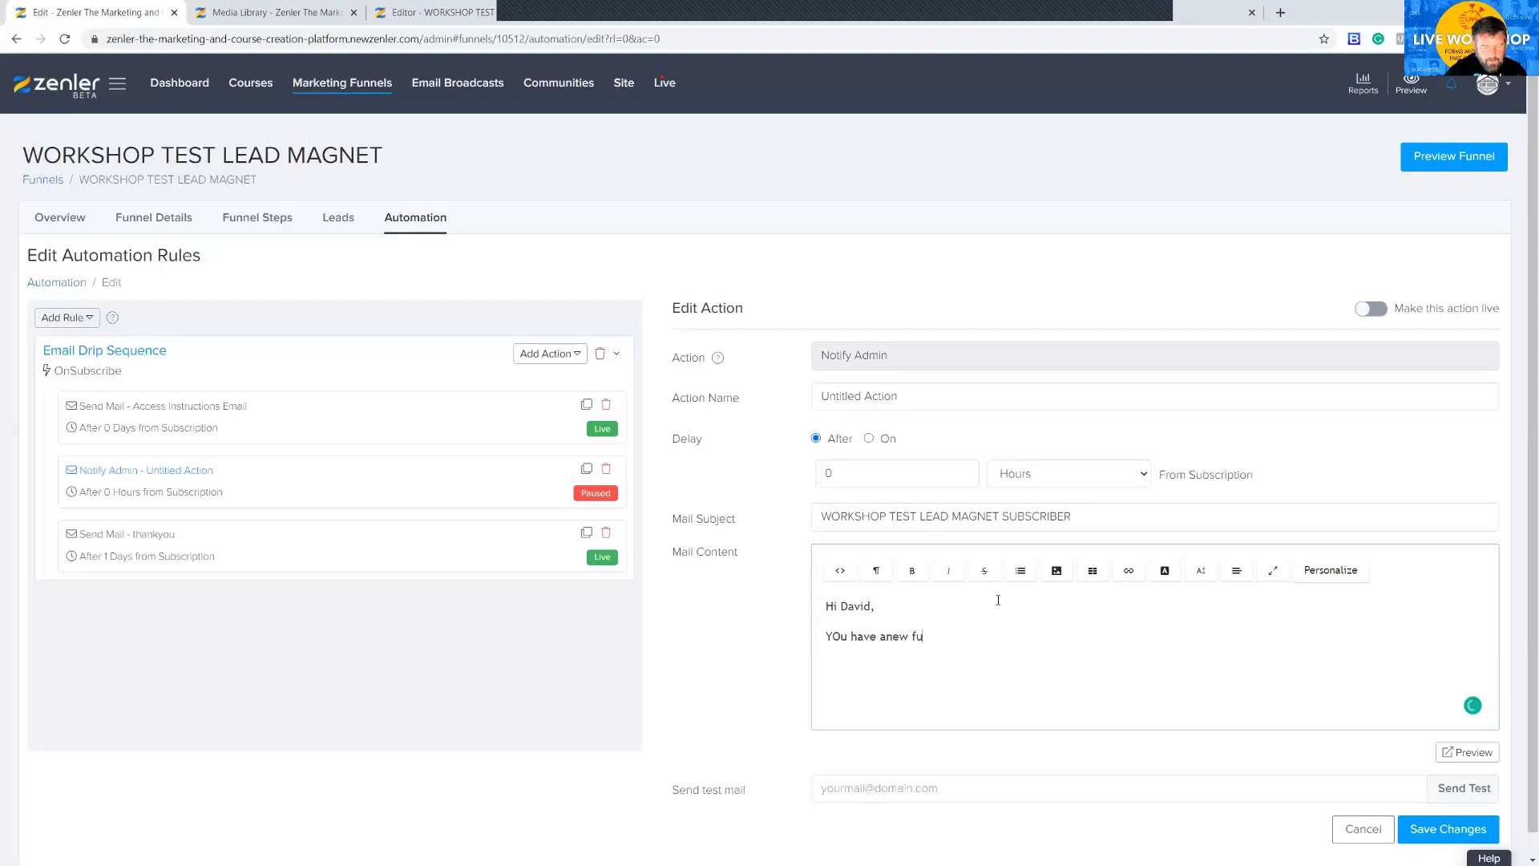
{"action": "type", "text": "nnel lead"}
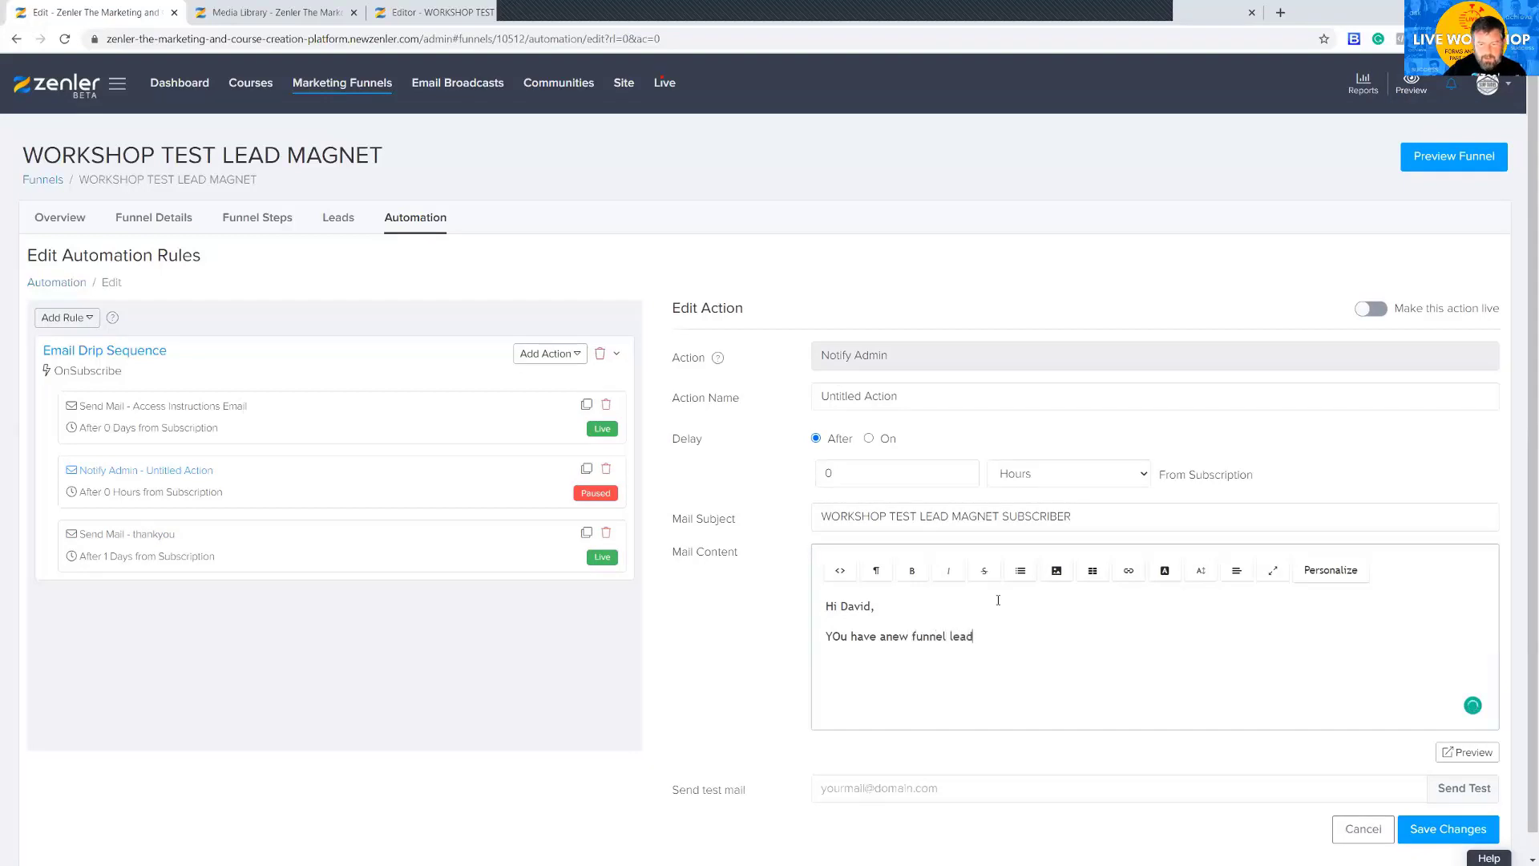
- Insert the first_name, last_name and full_name personalization tags on a new line under the funnel lead sentence
{"action": "key", "text": "Return"}
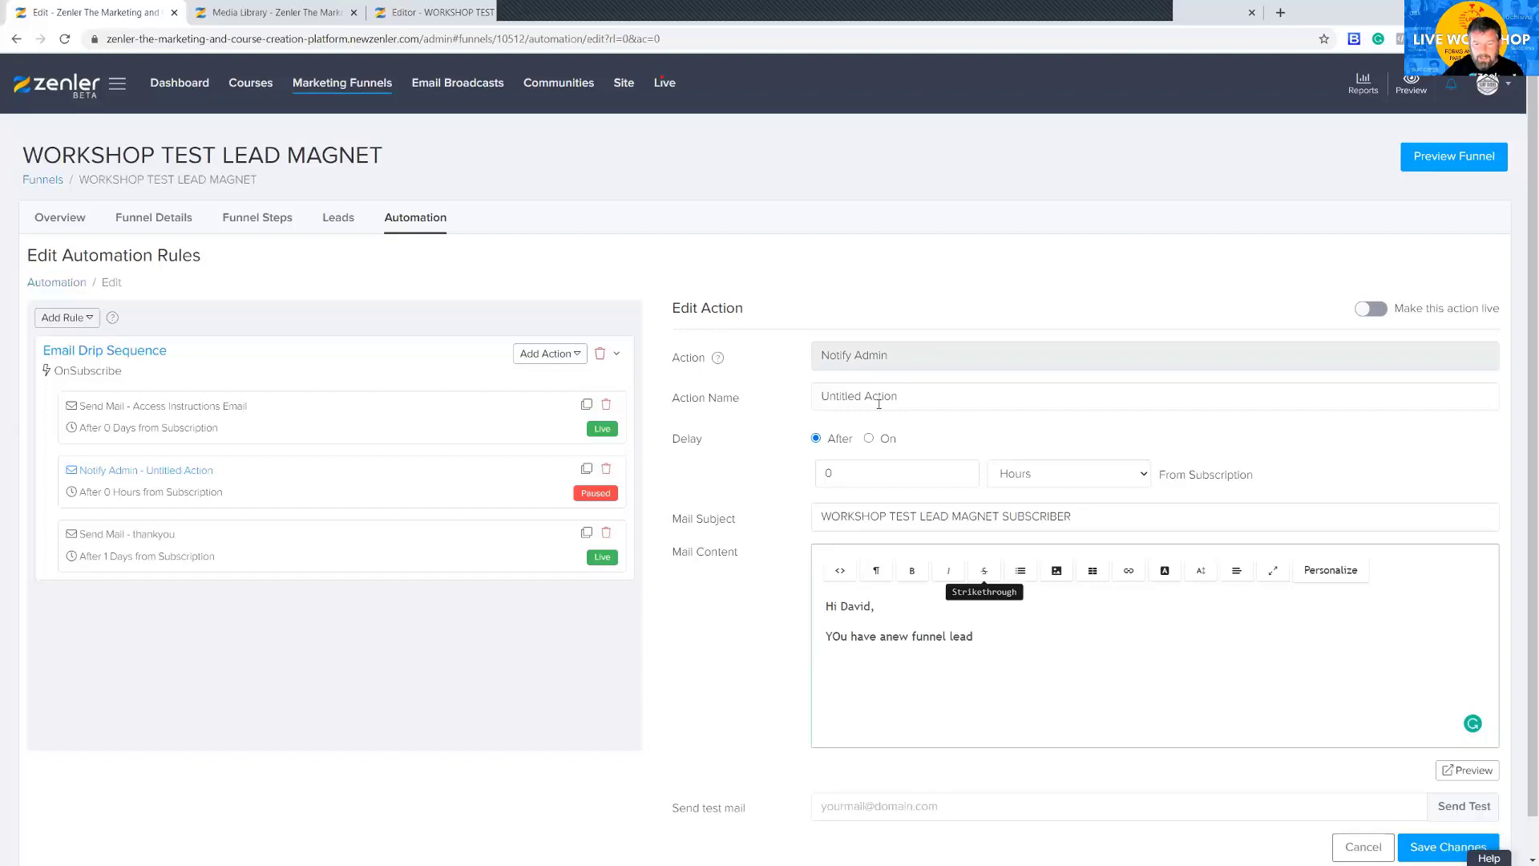
{"action": "left_click", "coordinate": [1327, 569]}
{"action": "left_click", "coordinate": [597, 481]}
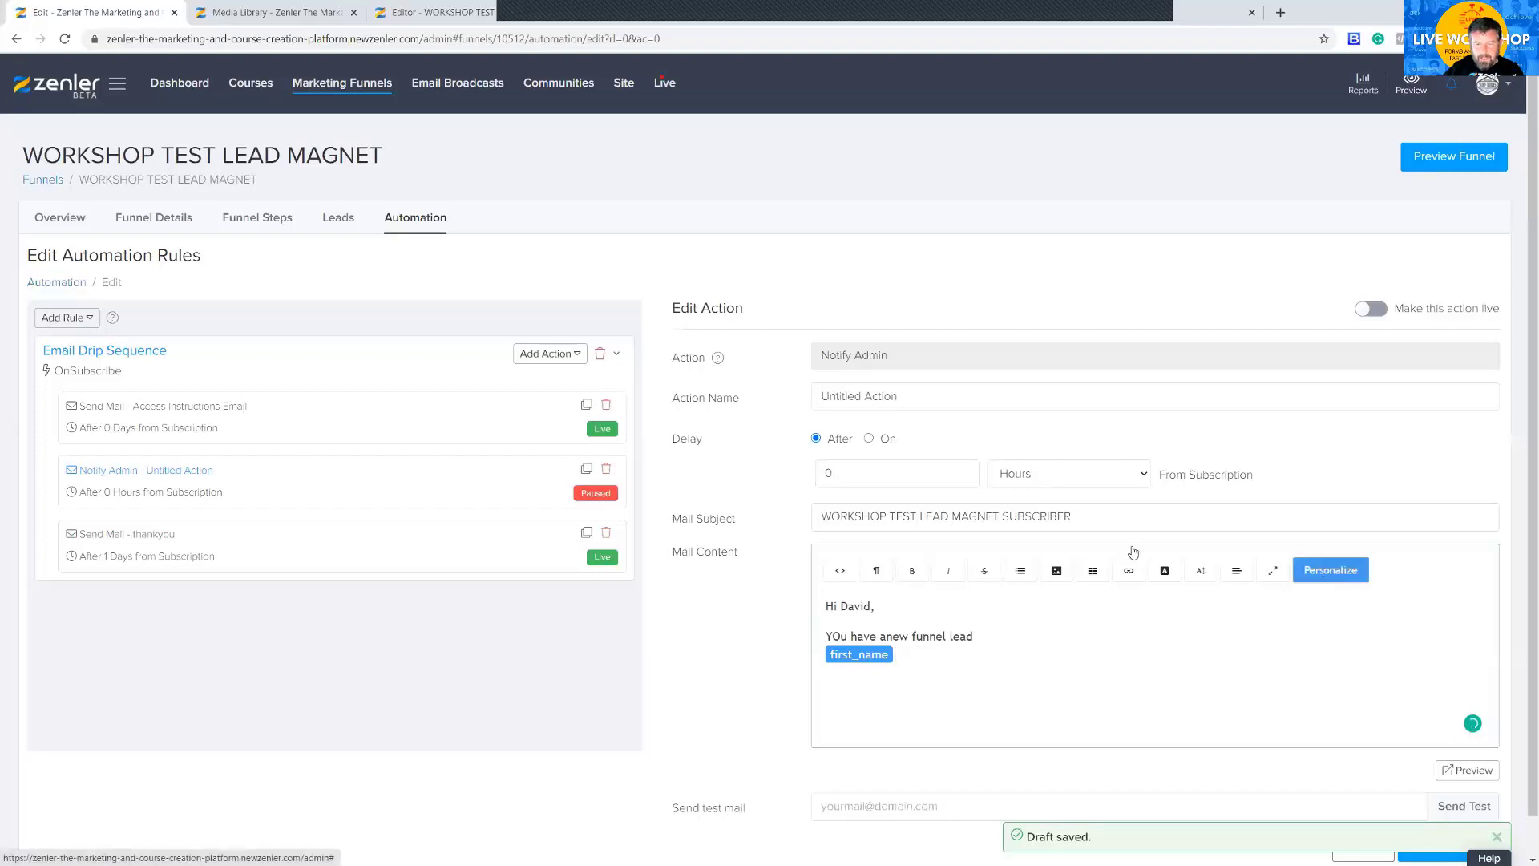
{"action": "left_click", "coordinate": [1329, 570]}
{"action": "left_click", "coordinate": [664, 481]}
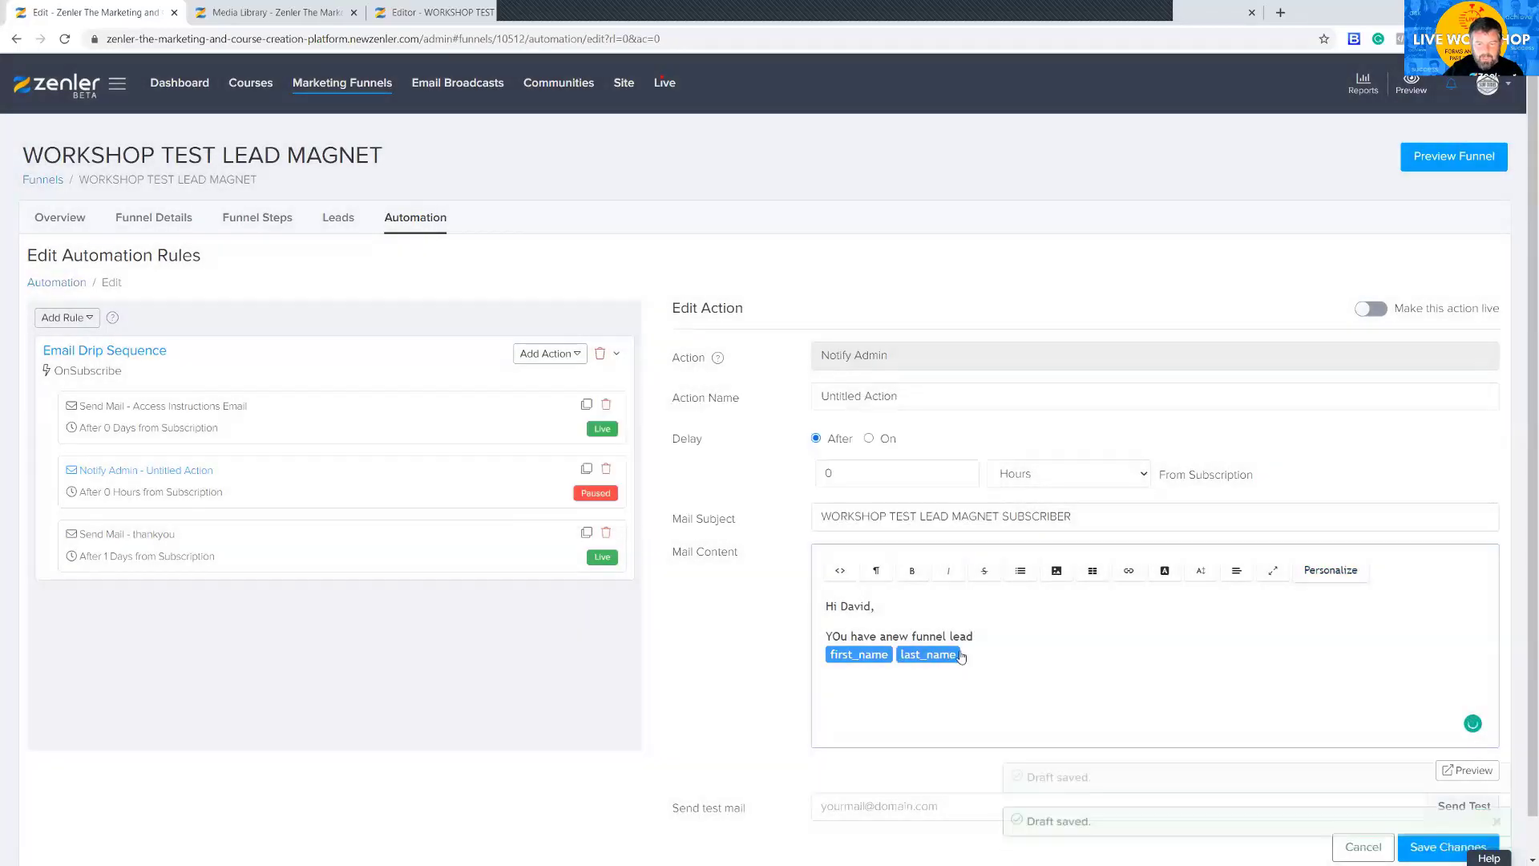
{"action": "left_click", "coordinate": [950, 654]}
{"action": "left_click", "coordinate": [985, 654]}
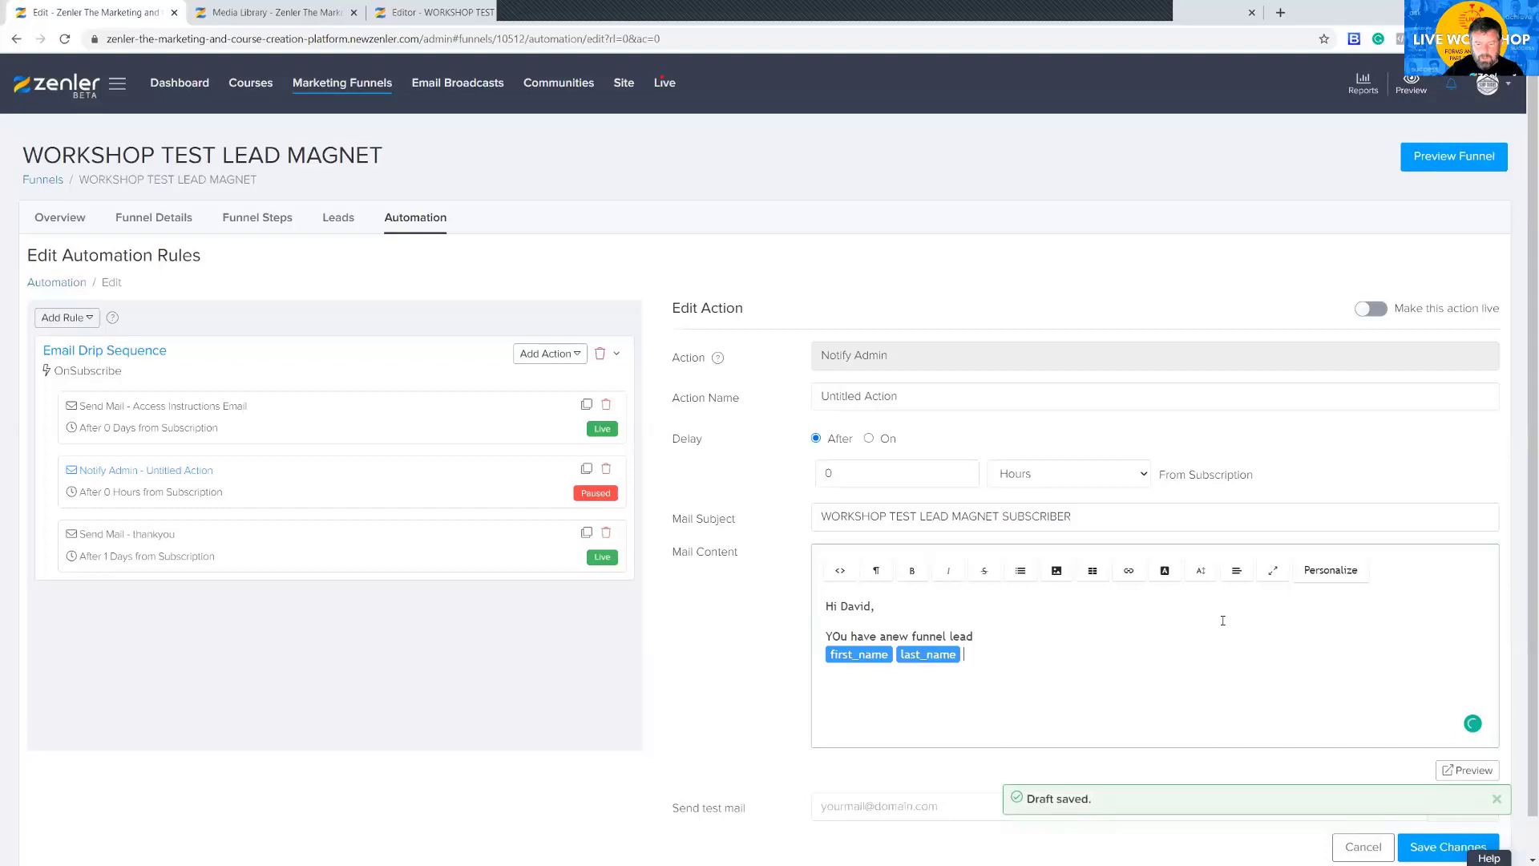
{"action": "left_click", "coordinate": [1329, 570]}
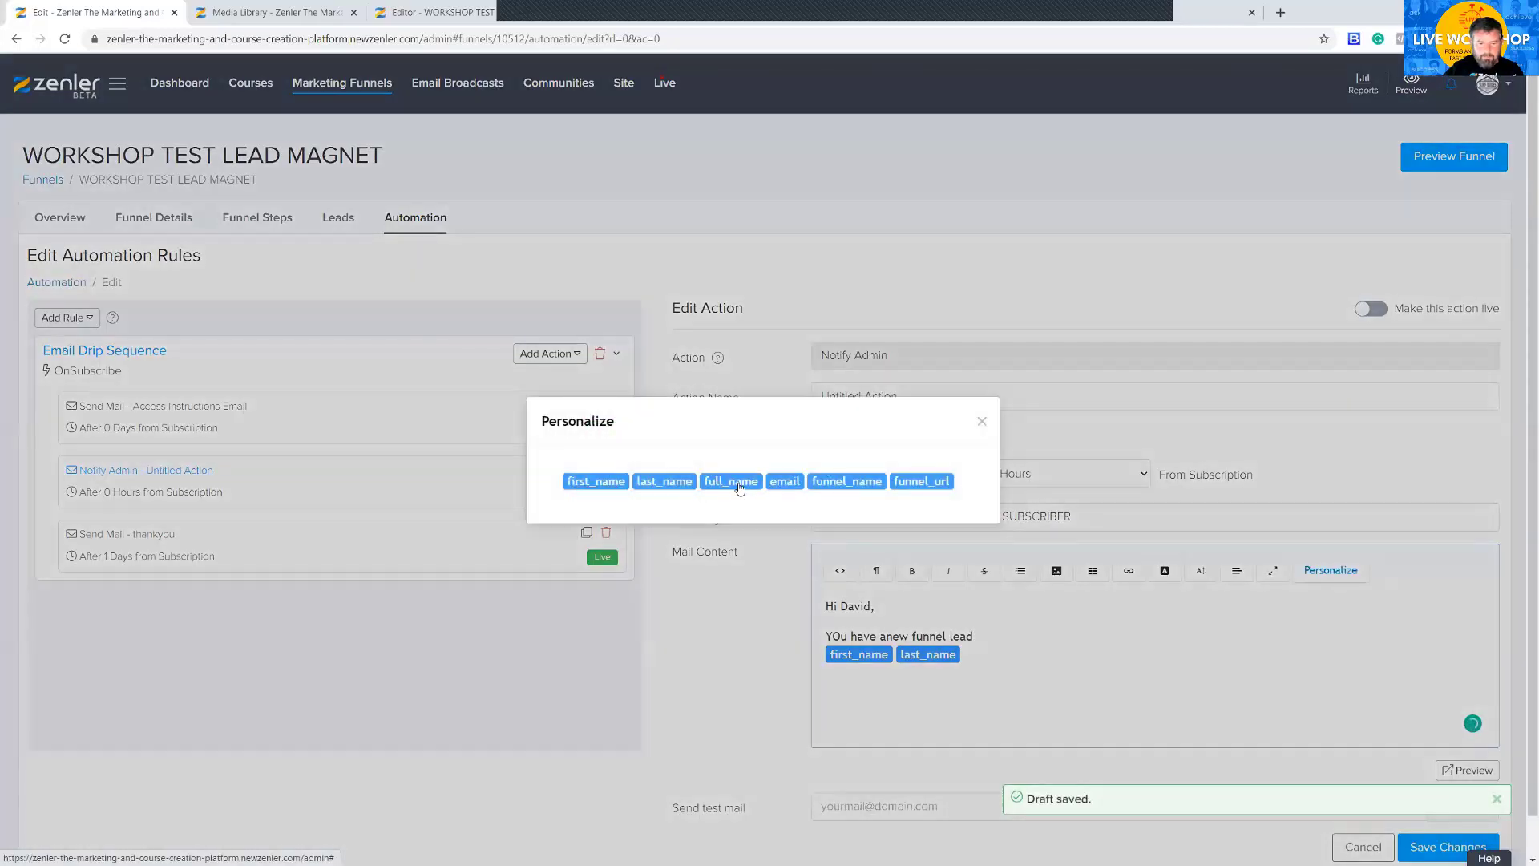
{"action": "left_click", "coordinate": [730, 481]}
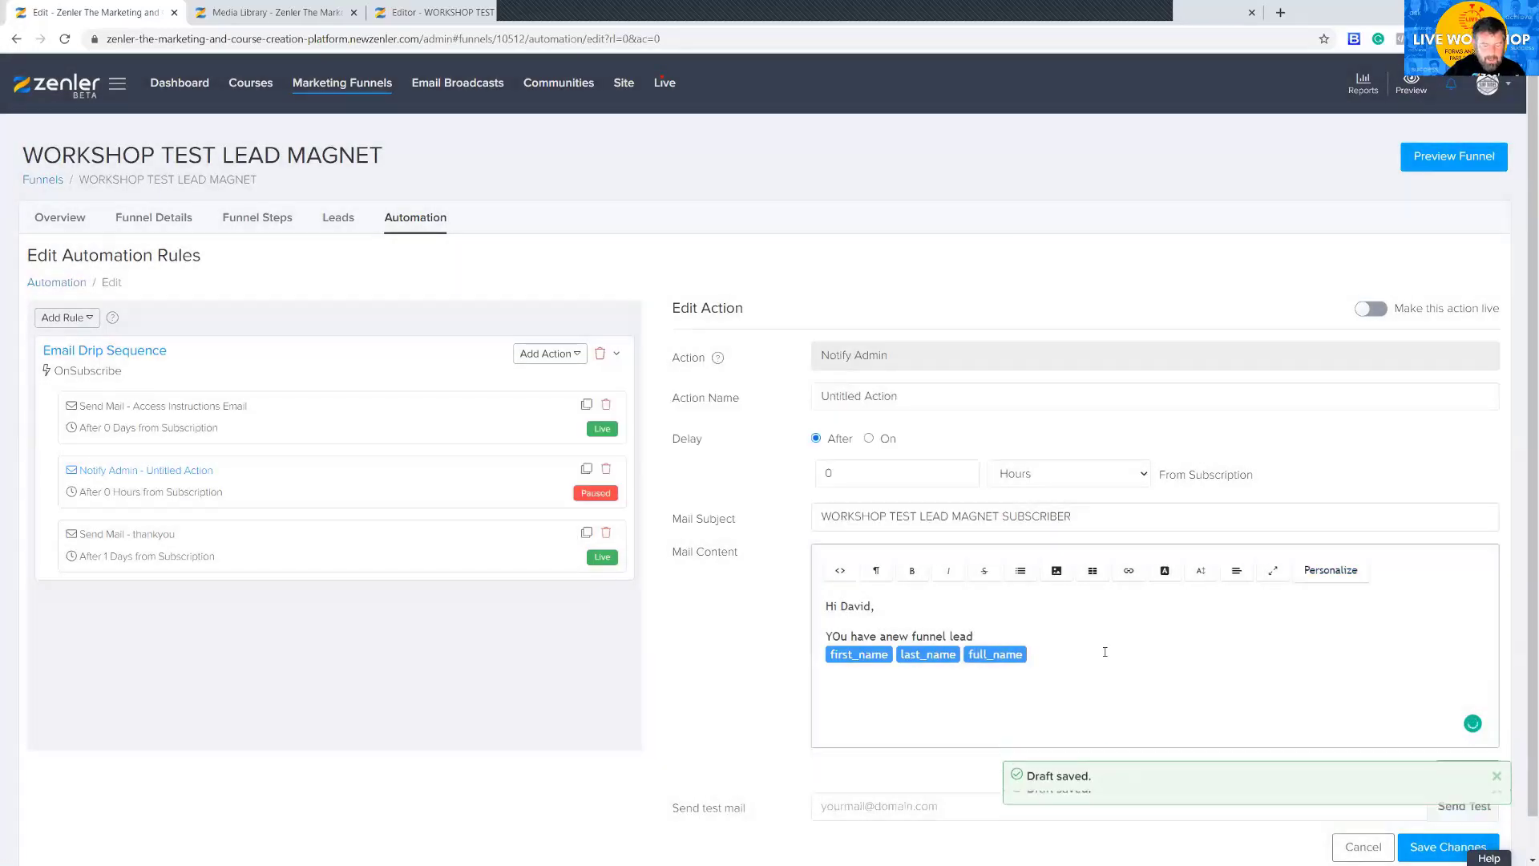
- Add a line reading "Email is:" followed by the email personalization tag below the name tags
{"action": "key", "text": "Return"}
{"action": "type", "text": "Email is"}
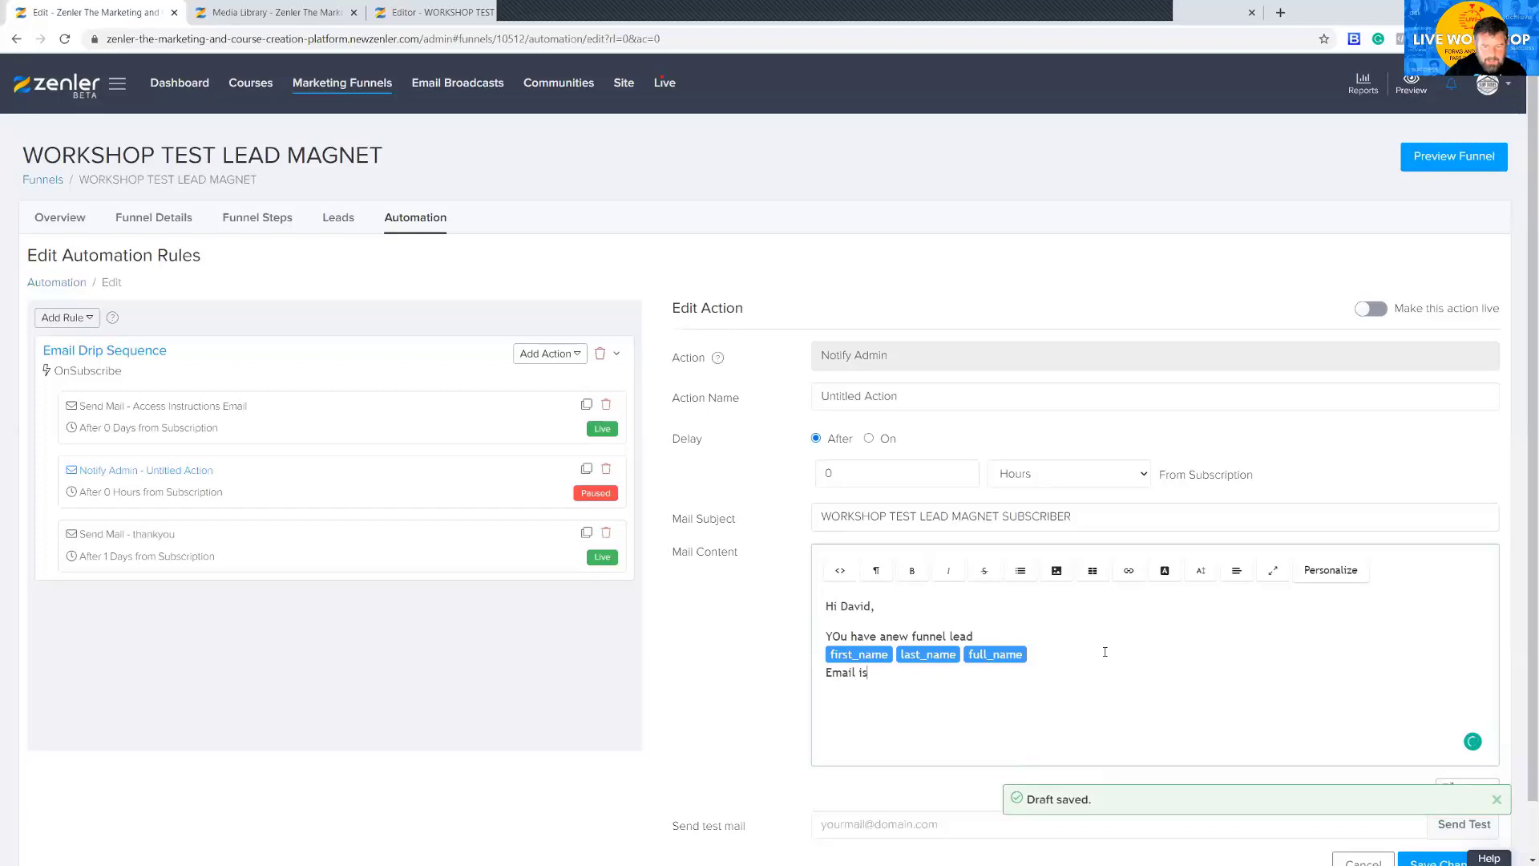
{"action": "left_click", "coordinate": [1331, 571]}
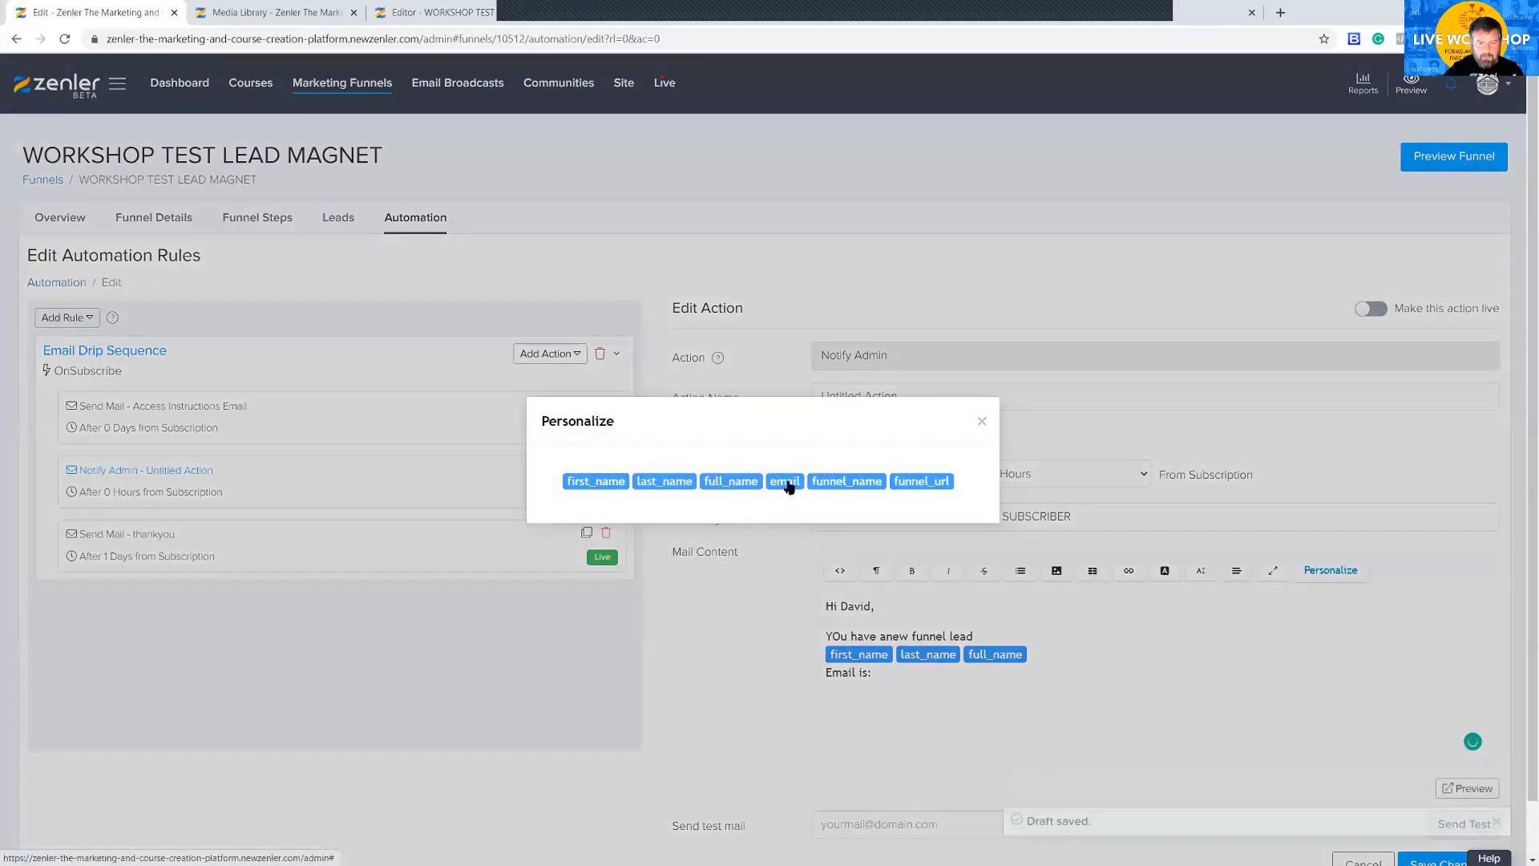
{"action": "left_click", "coordinate": [786, 482]}
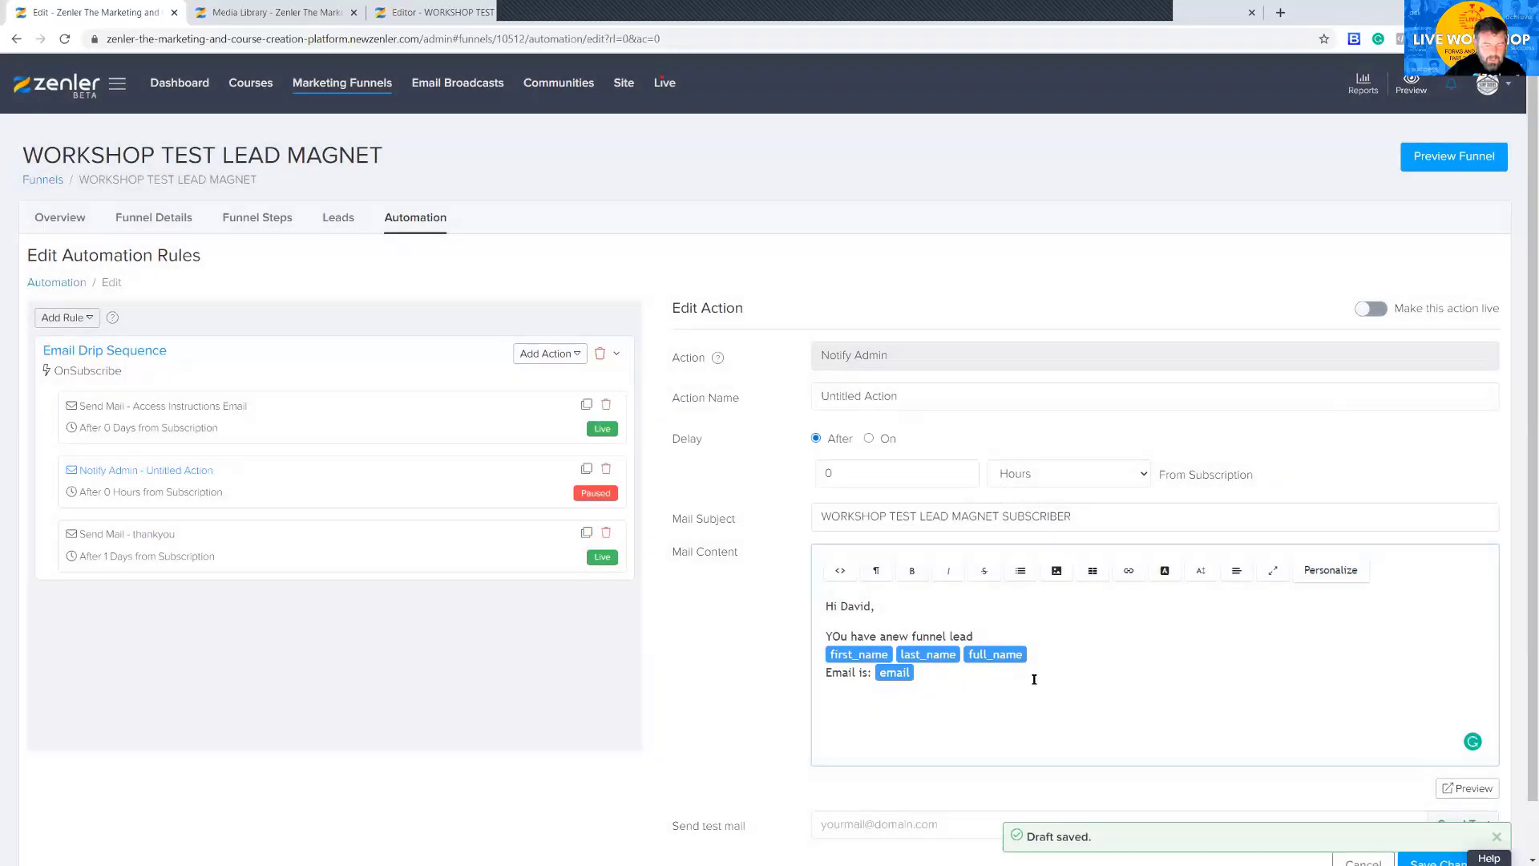
- Add a line reading "For funnel:" followed by the funnel_name personalization tag below the email line
{"action": "key", "text": "Return"}
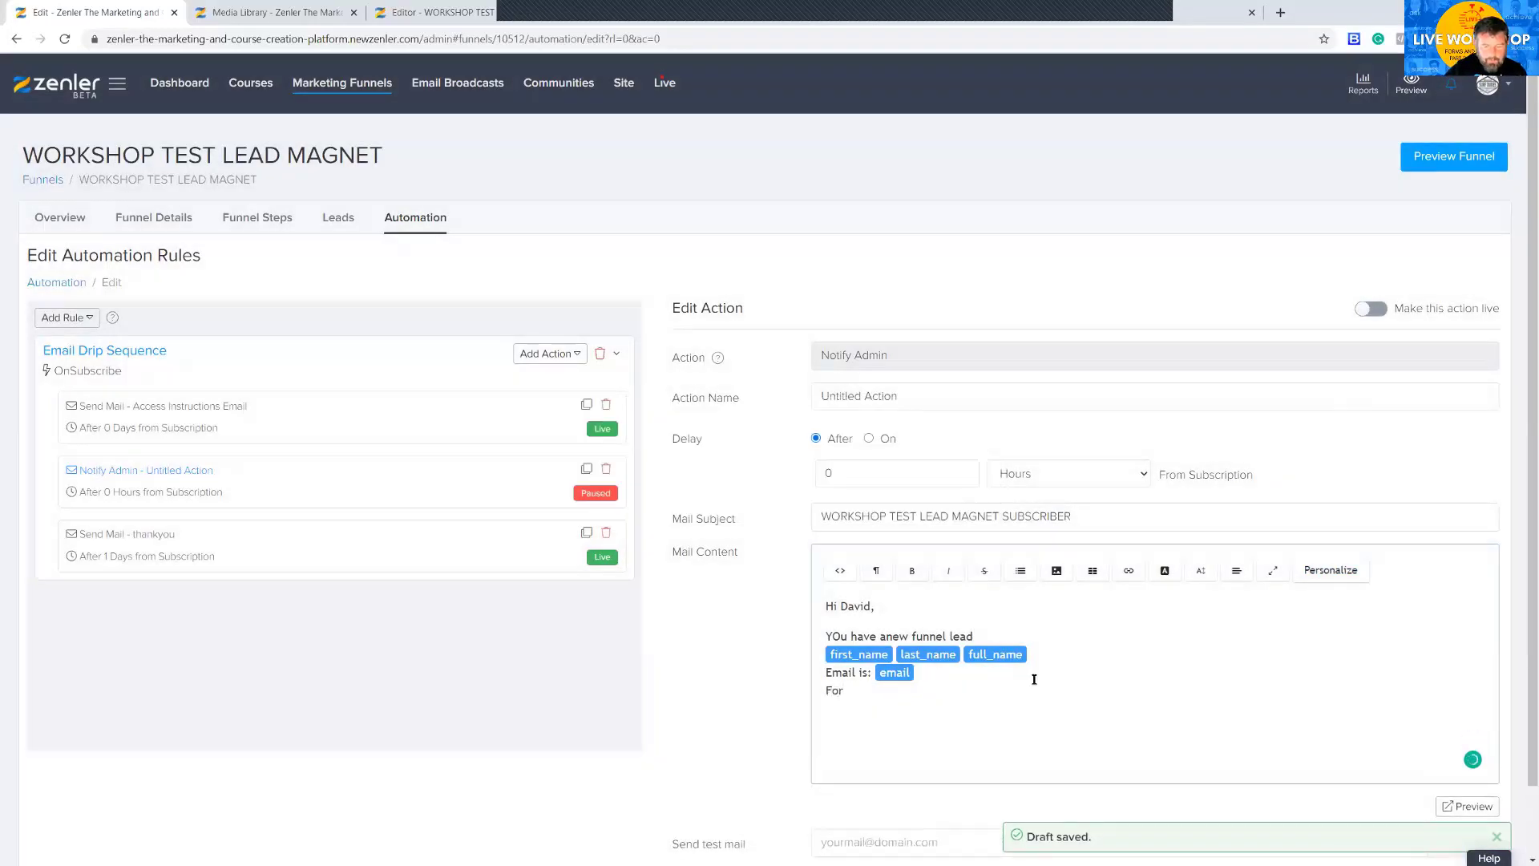
{"action": "type", "text": "For funnel:"}
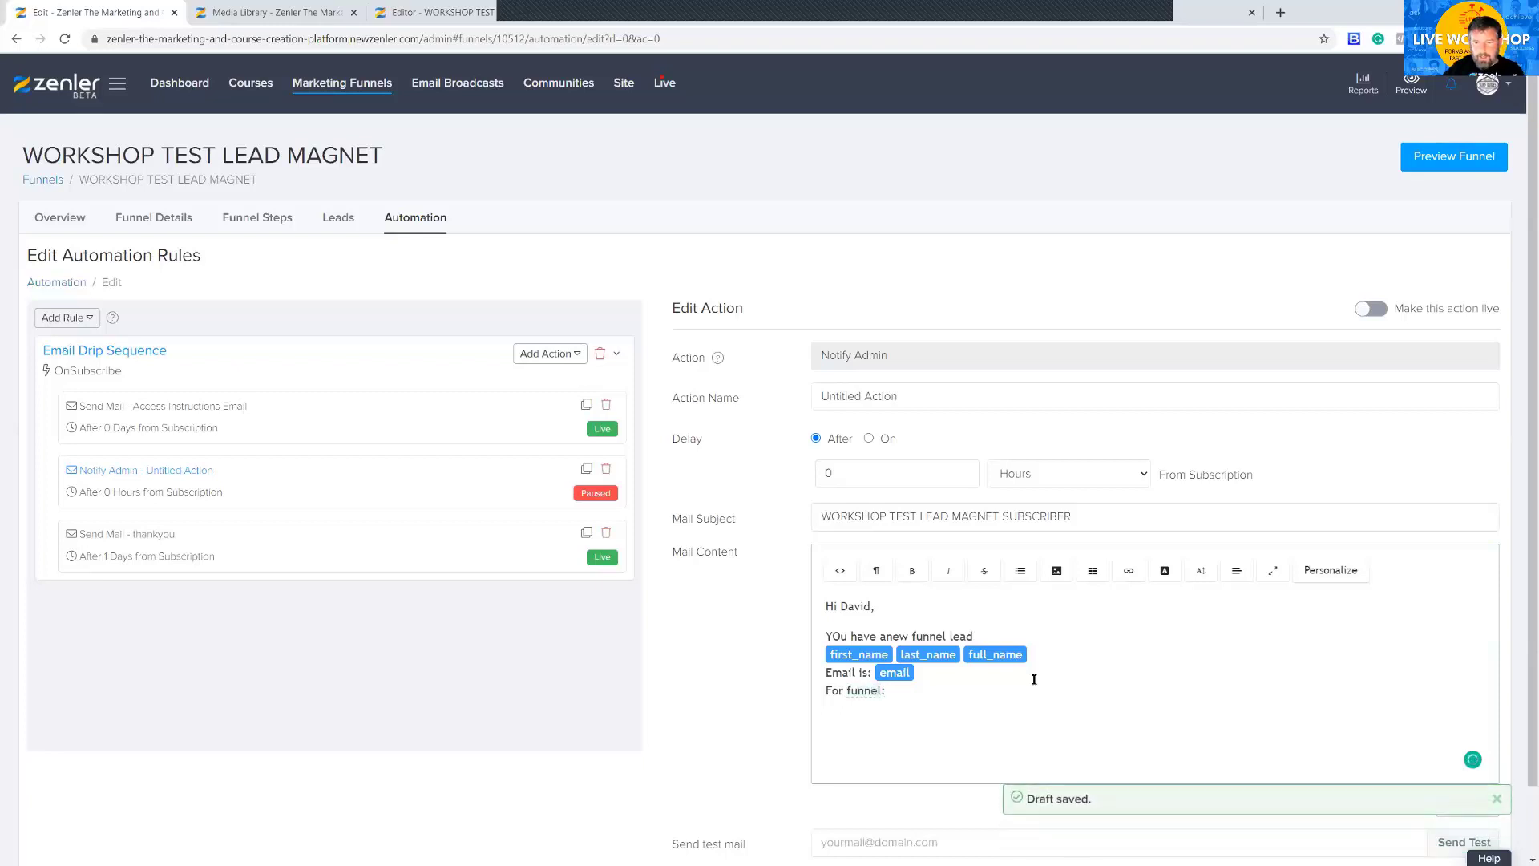
{"action": "left_click", "coordinate": [1330, 570]}
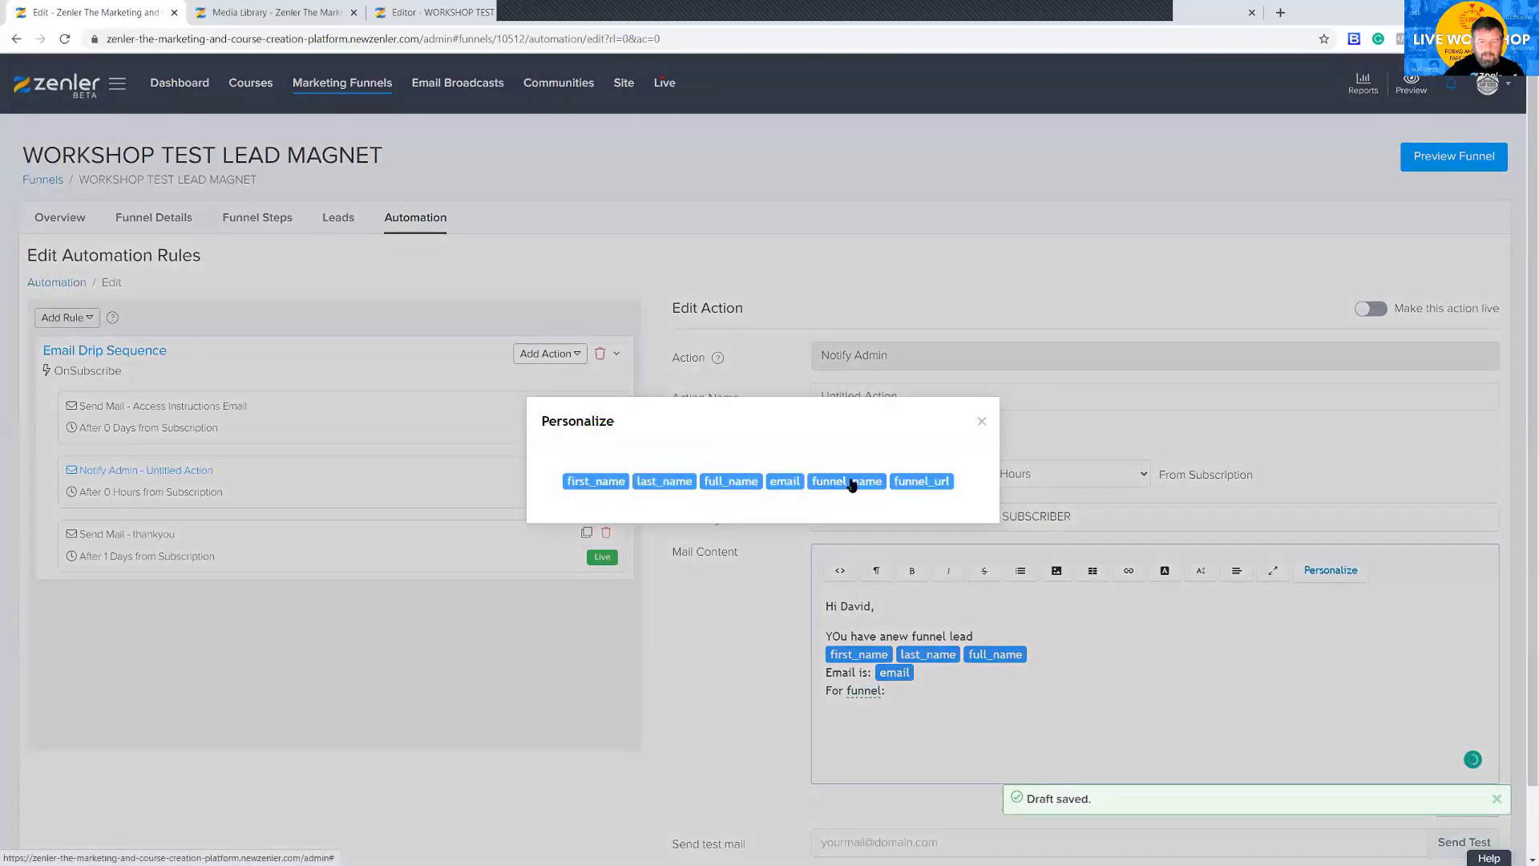
{"action": "left_click", "coordinate": [847, 481]}
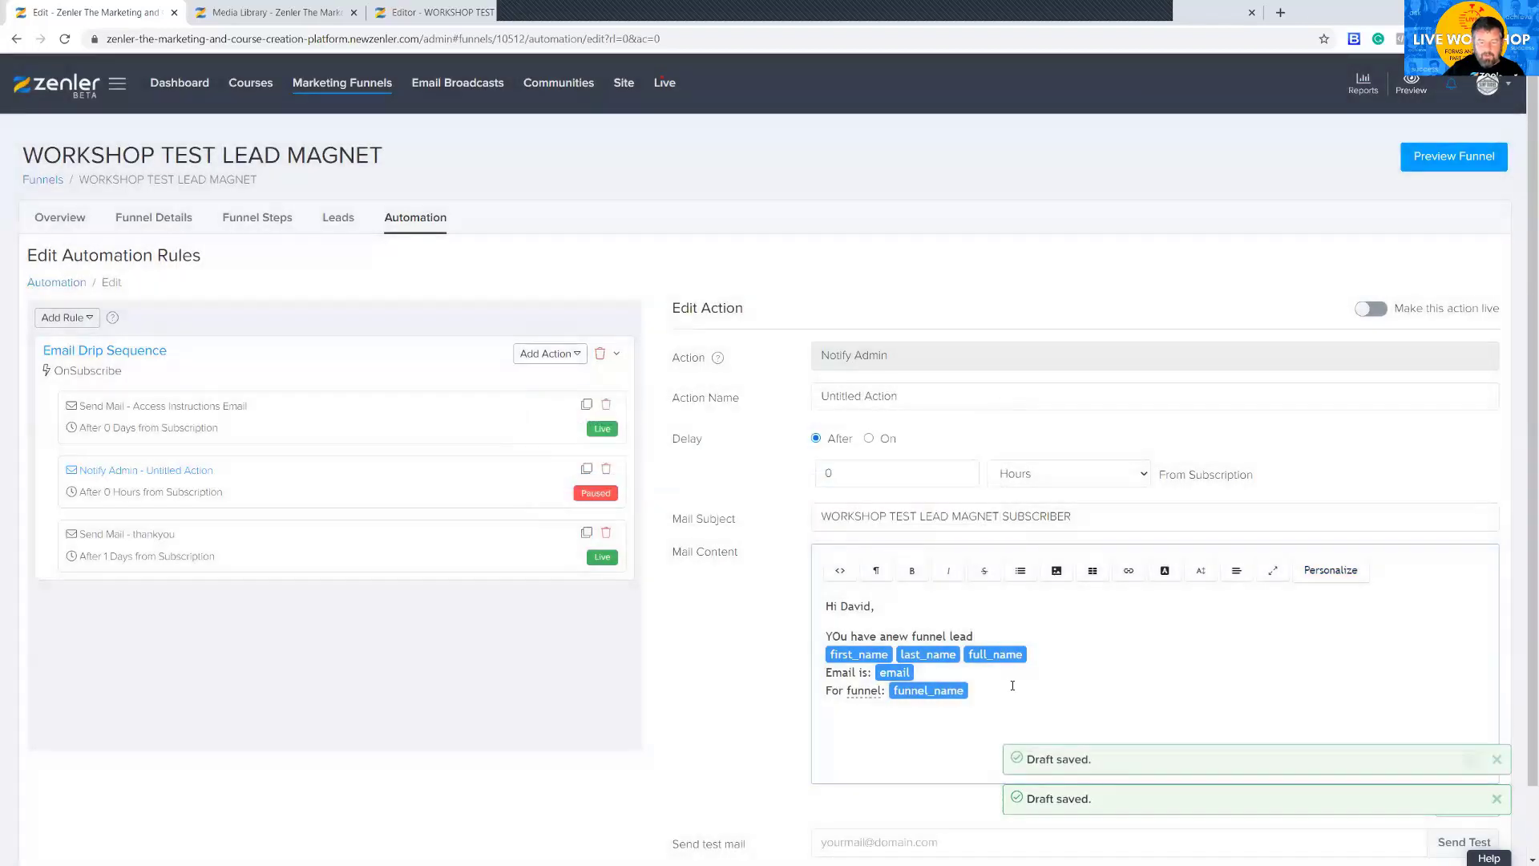
- Add a new line reading "Url:" followed by the funnel_url personalization tag below the funnel name line
{"action": "key", "text": "Return"}
{"action": "type", "text": "Url:"}
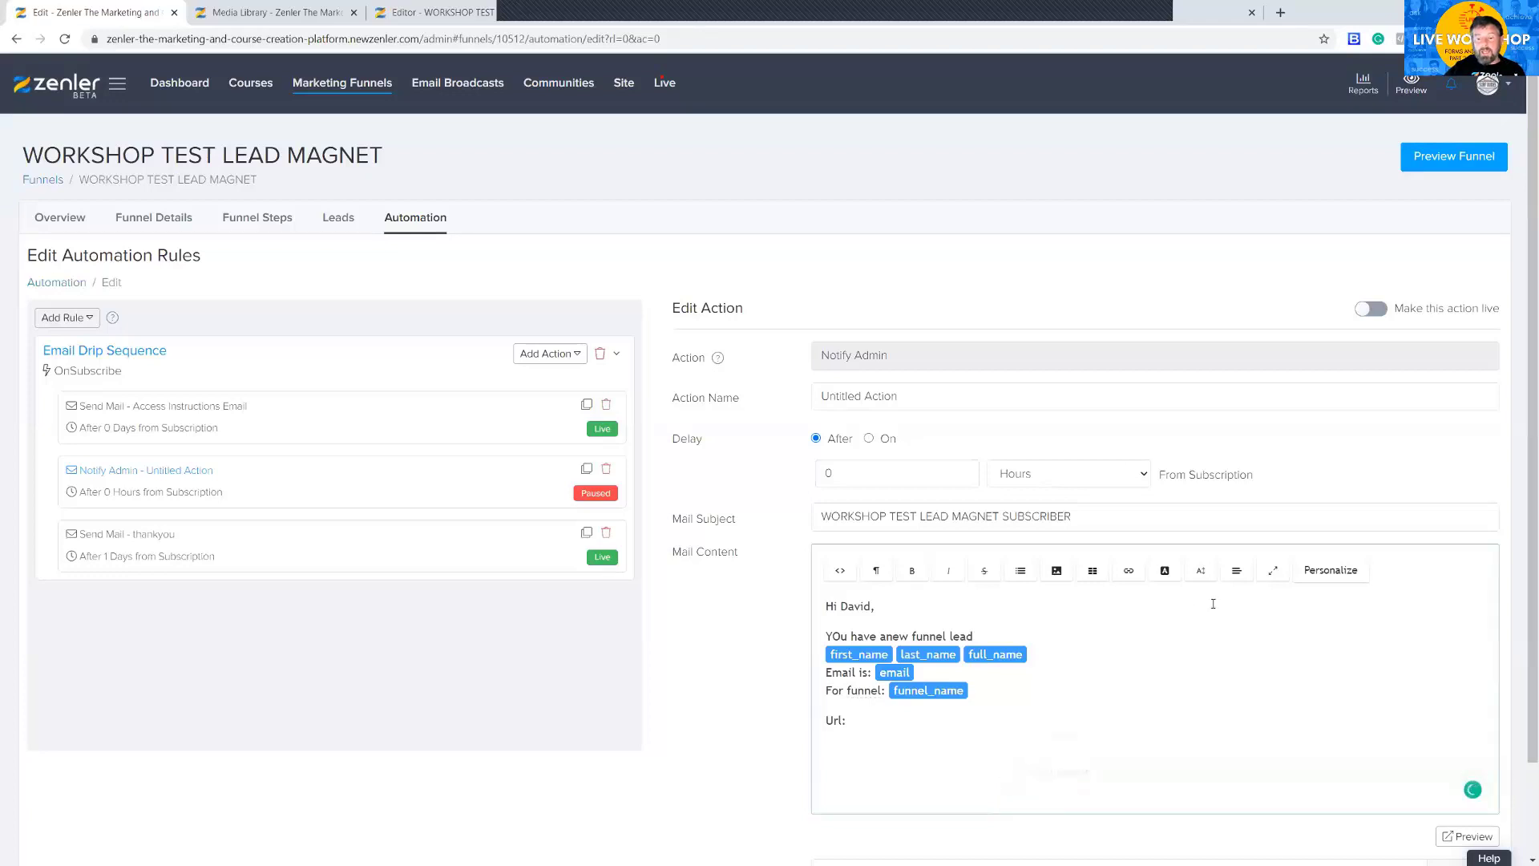
{"action": "left_click", "coordinate": [1328, 569]}
{"action": "left_click", "coordinate": [918, 487]}
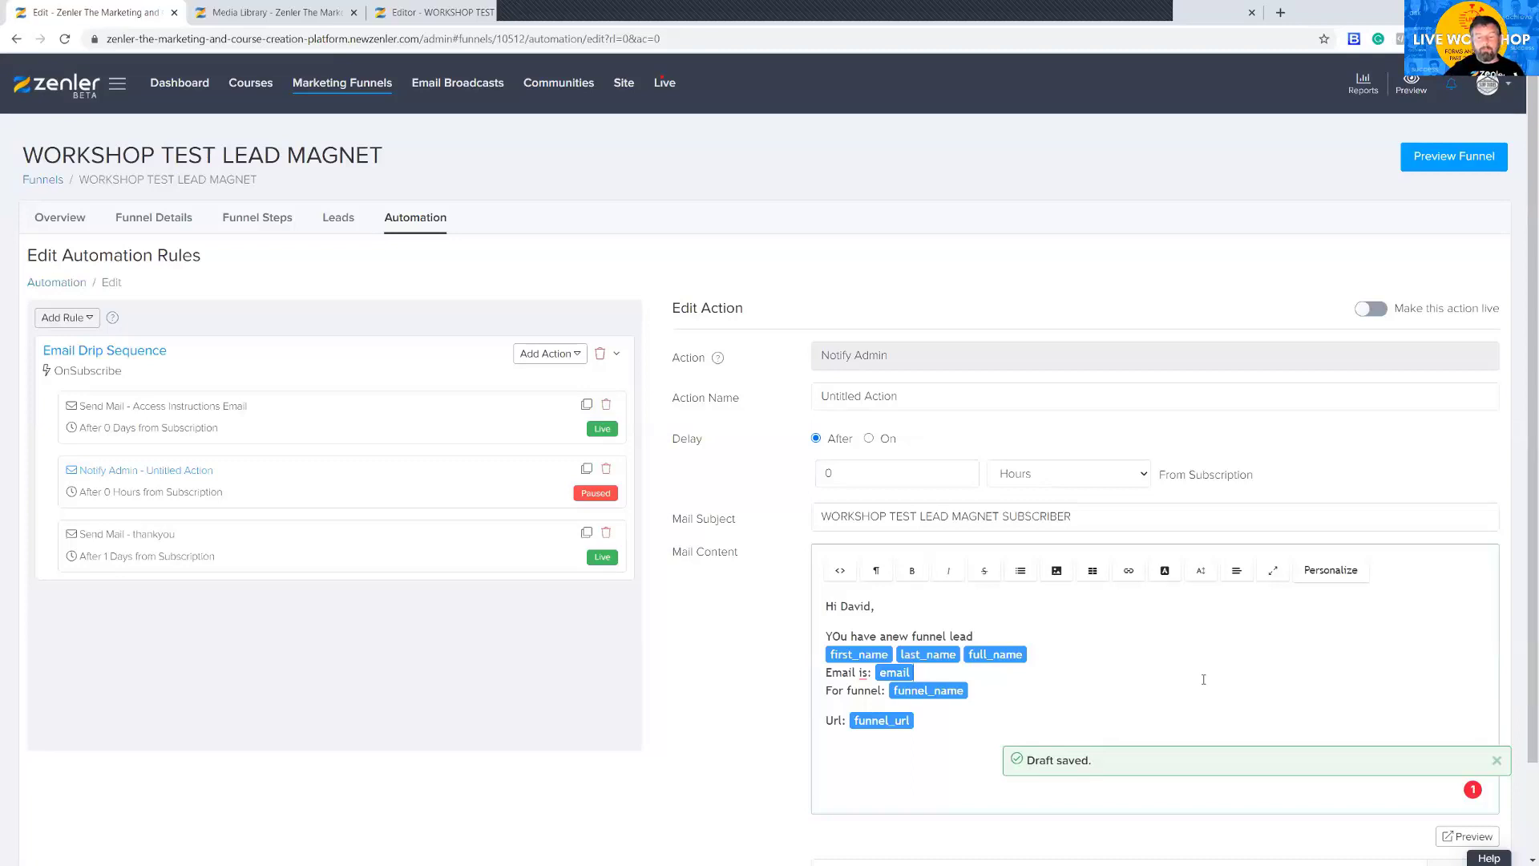
- Correct "YOu" to "You" in the mail content, and save the Notify Admin action as live
{"action": "left_click_drag", "start_coordinate": [836, 636], "coordinate": [843, 637]}
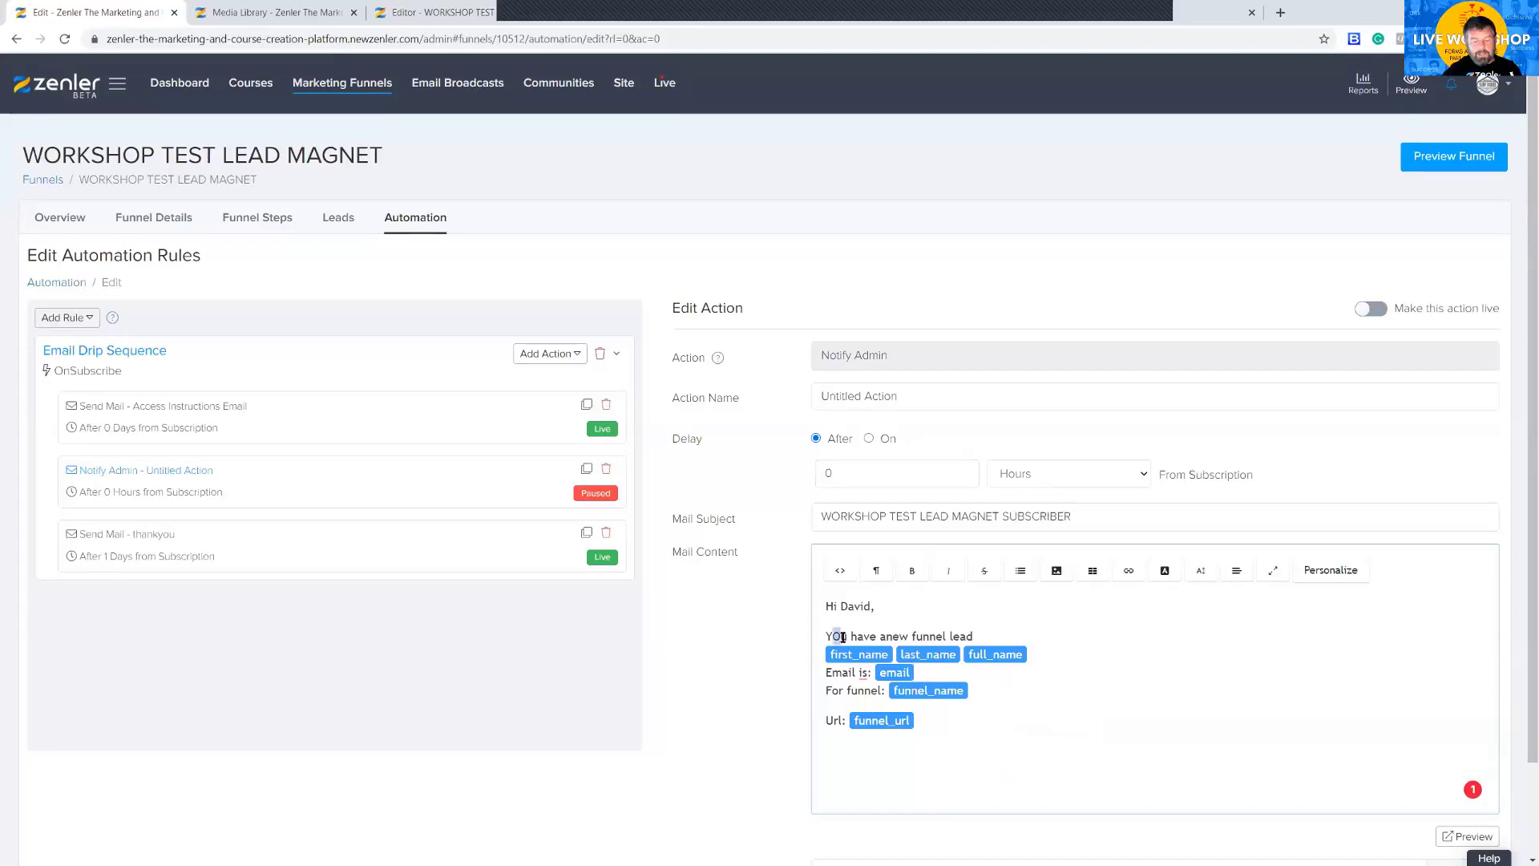
{"action": "type", "text": "ou"}
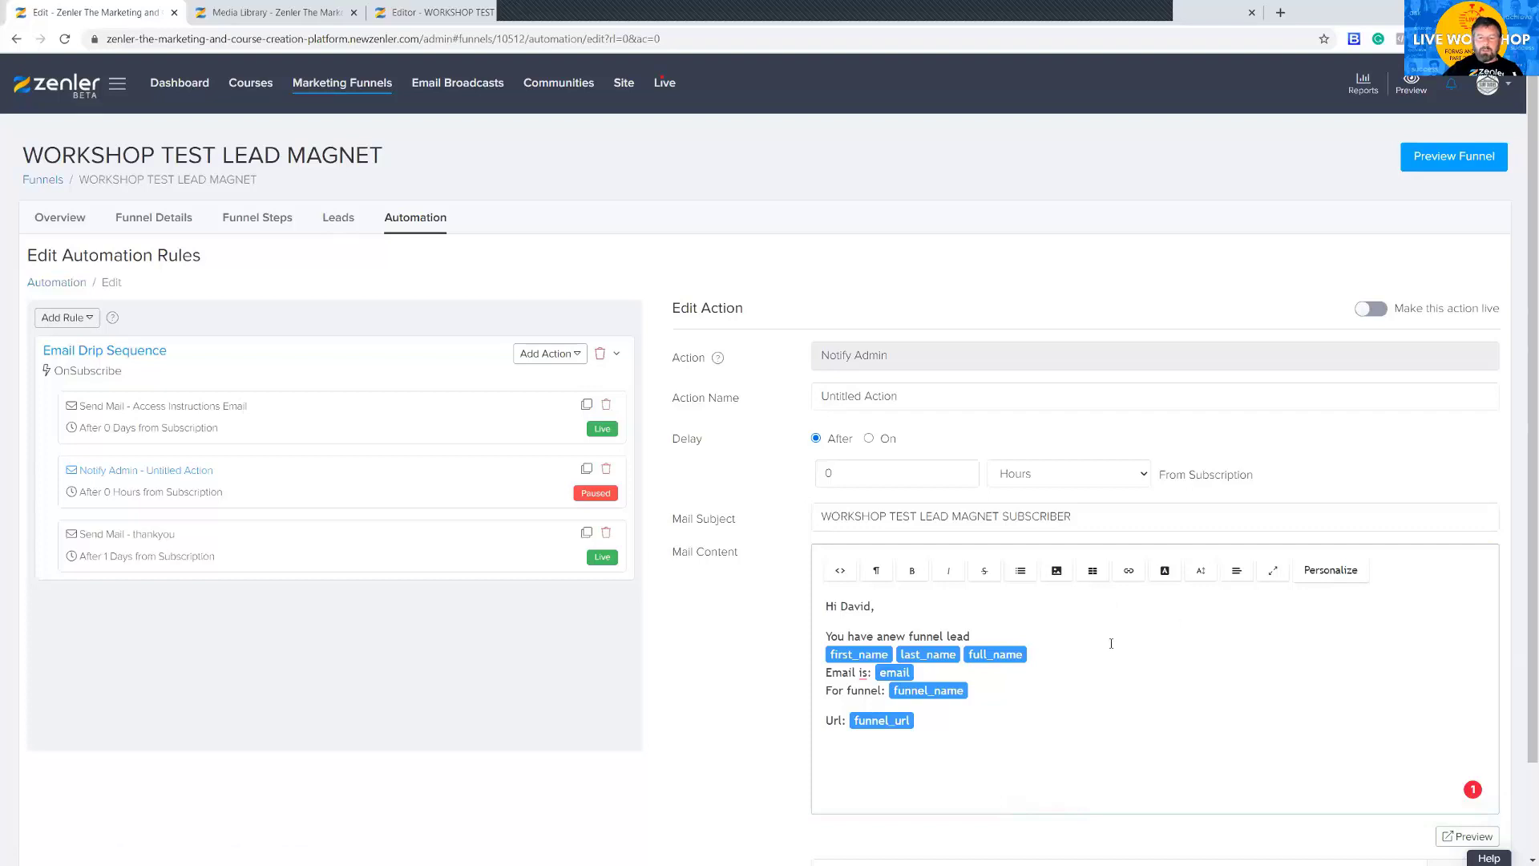
{"action": "scroll", "coordinate": [1111, 644], "scroll_direction": "down", "scroll_amount": 1}
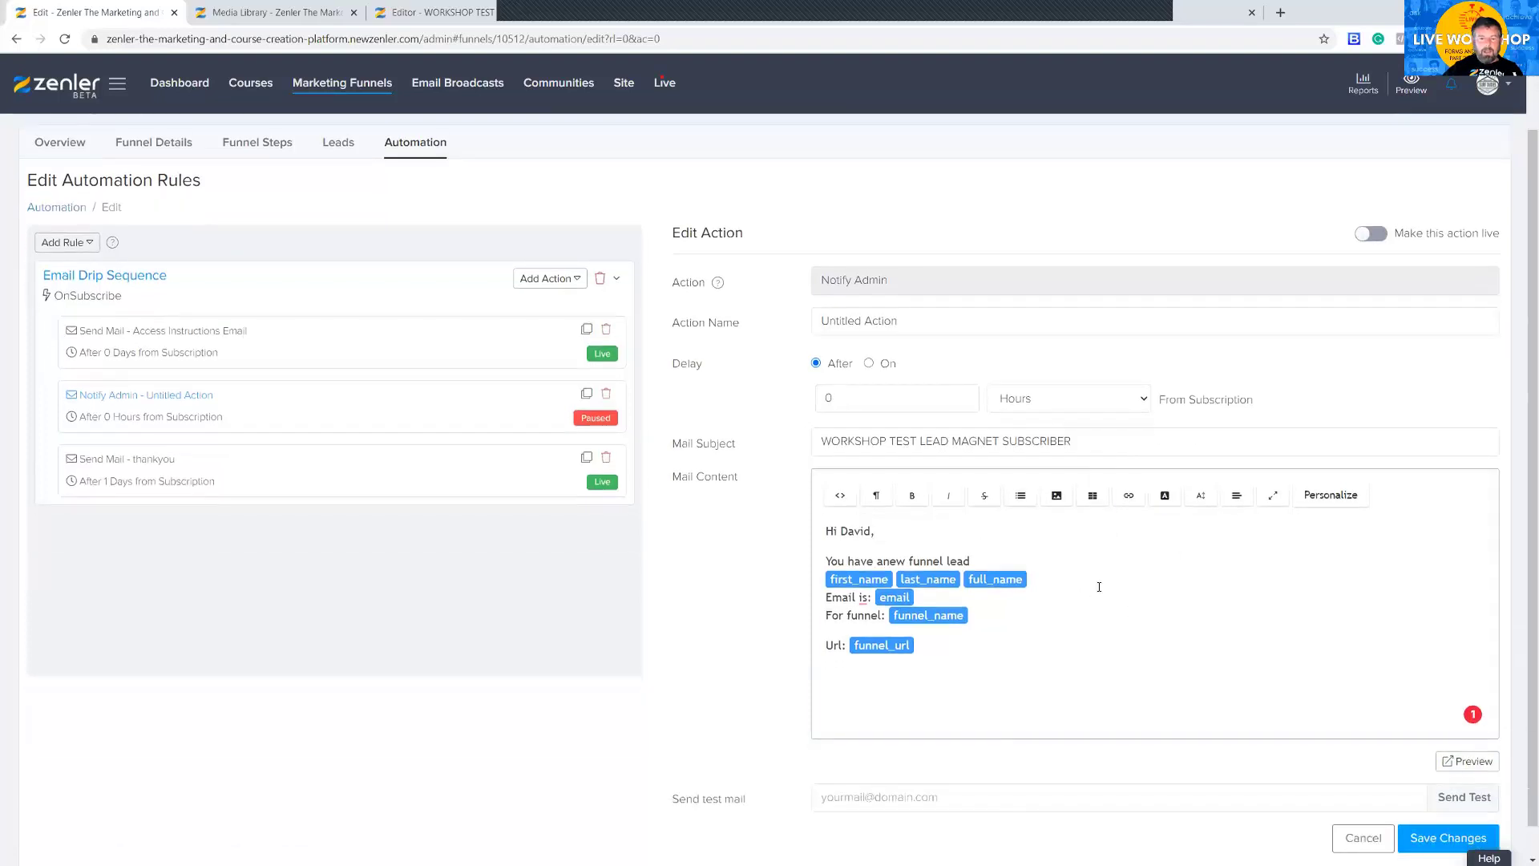
{"action": "left_click", "coordinate": [1445, 841]}
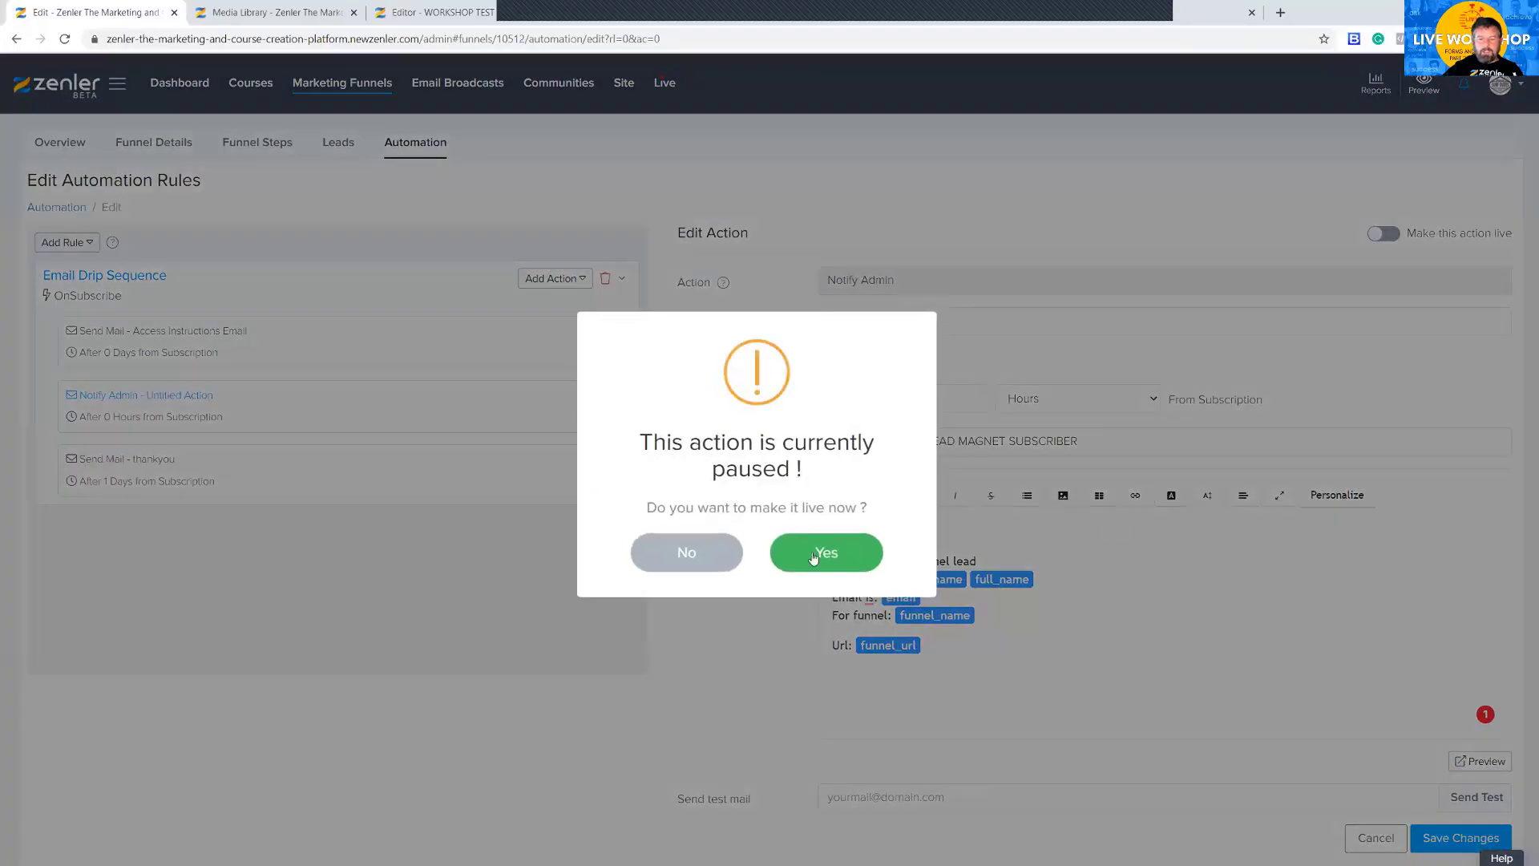
{"action": "left_click", "coordinate": [813, 556]}
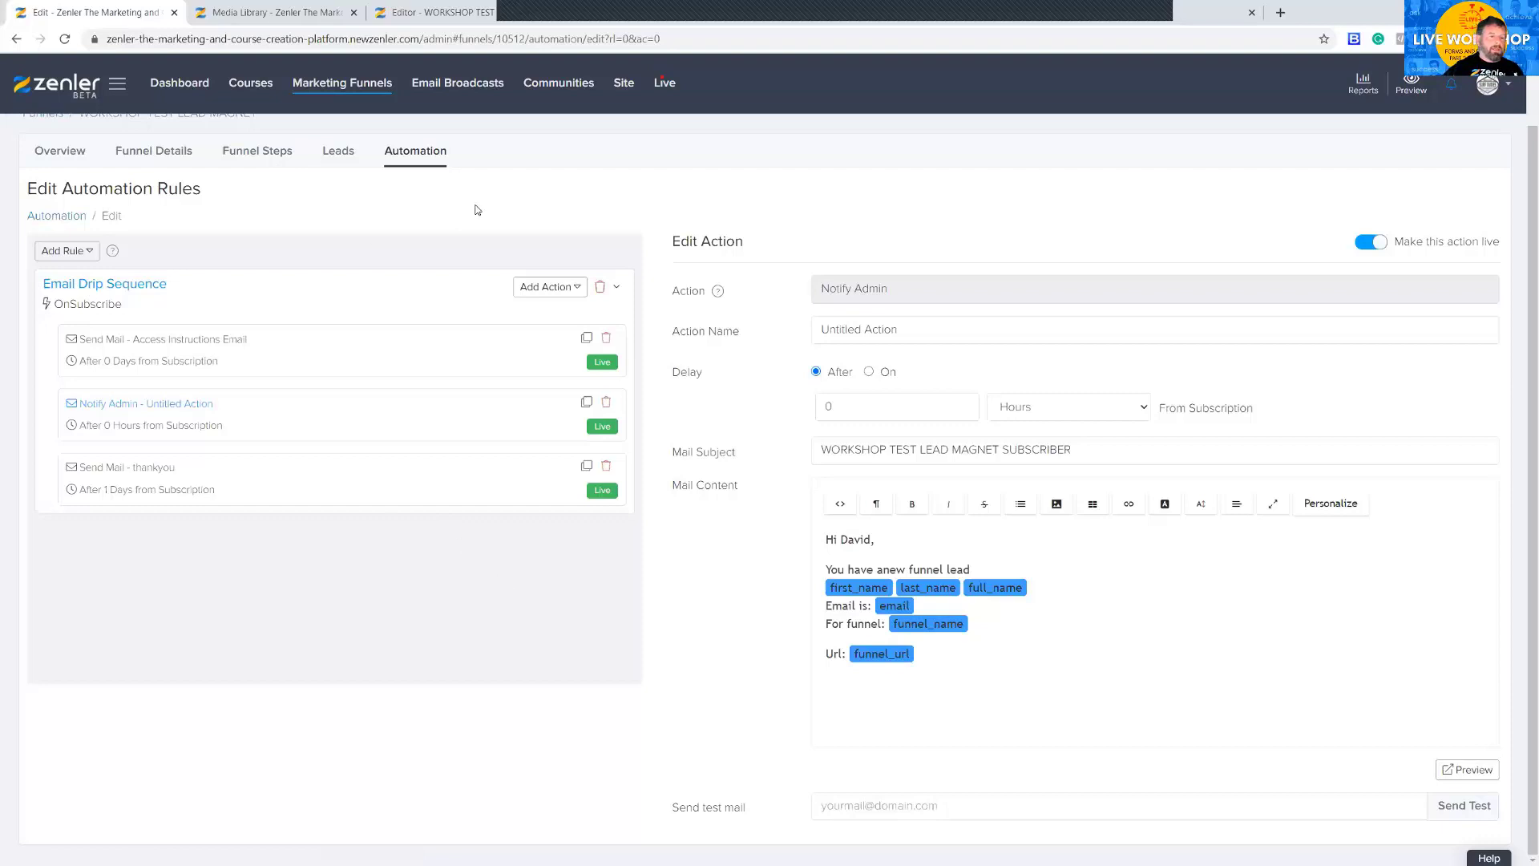
{"action": "scroll", "coordinate": [492, 210], "scroll_direction": "up", "scroll_amount": 1}
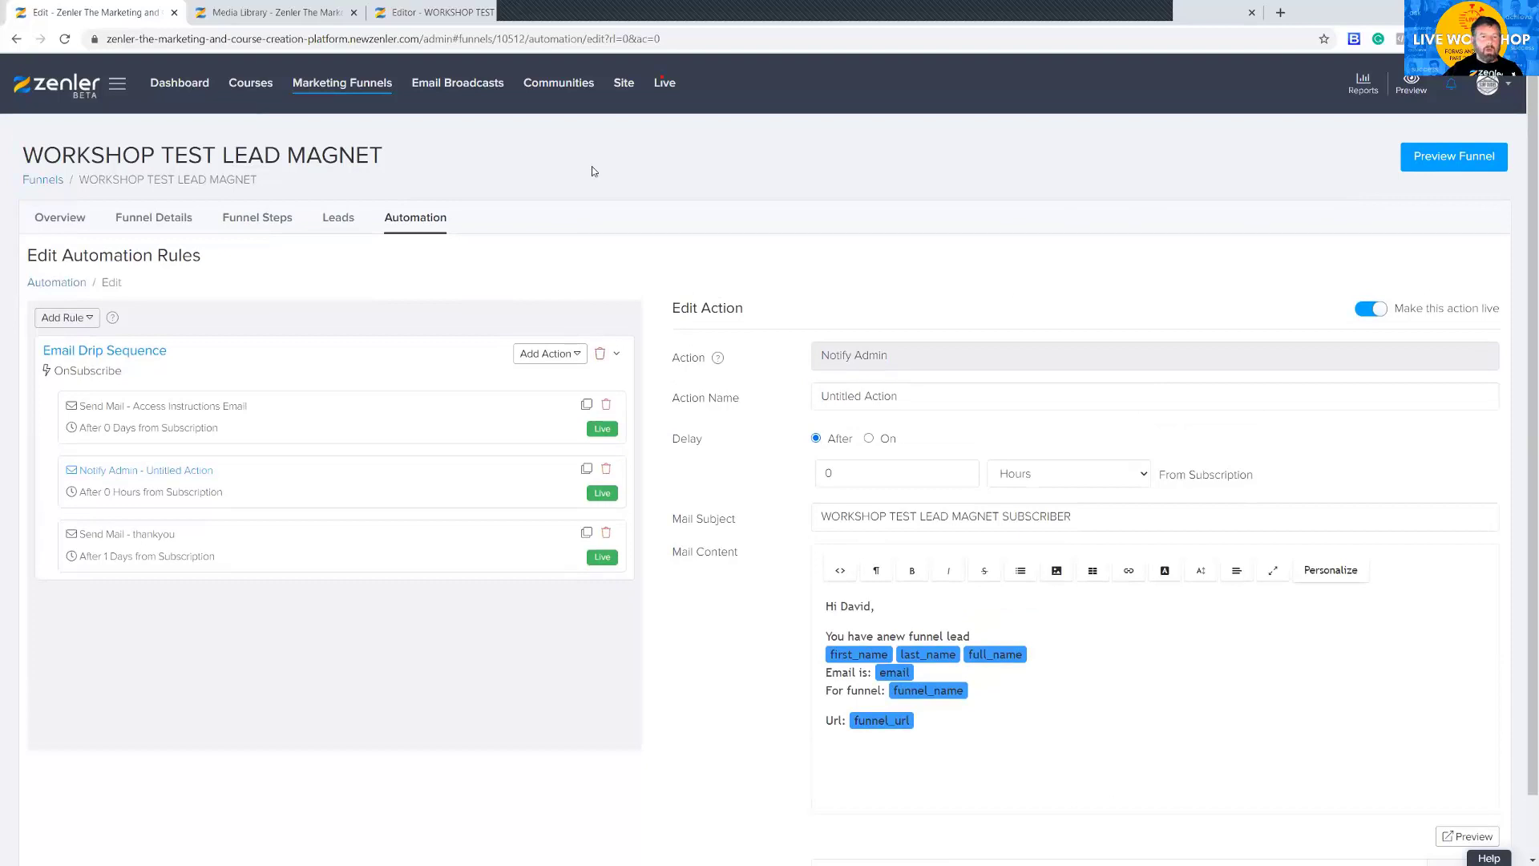
- Delete the lead tagged MARCH 2021 from the site's list of all people
{"action": "left_click", "coordinate": [231, 13]}
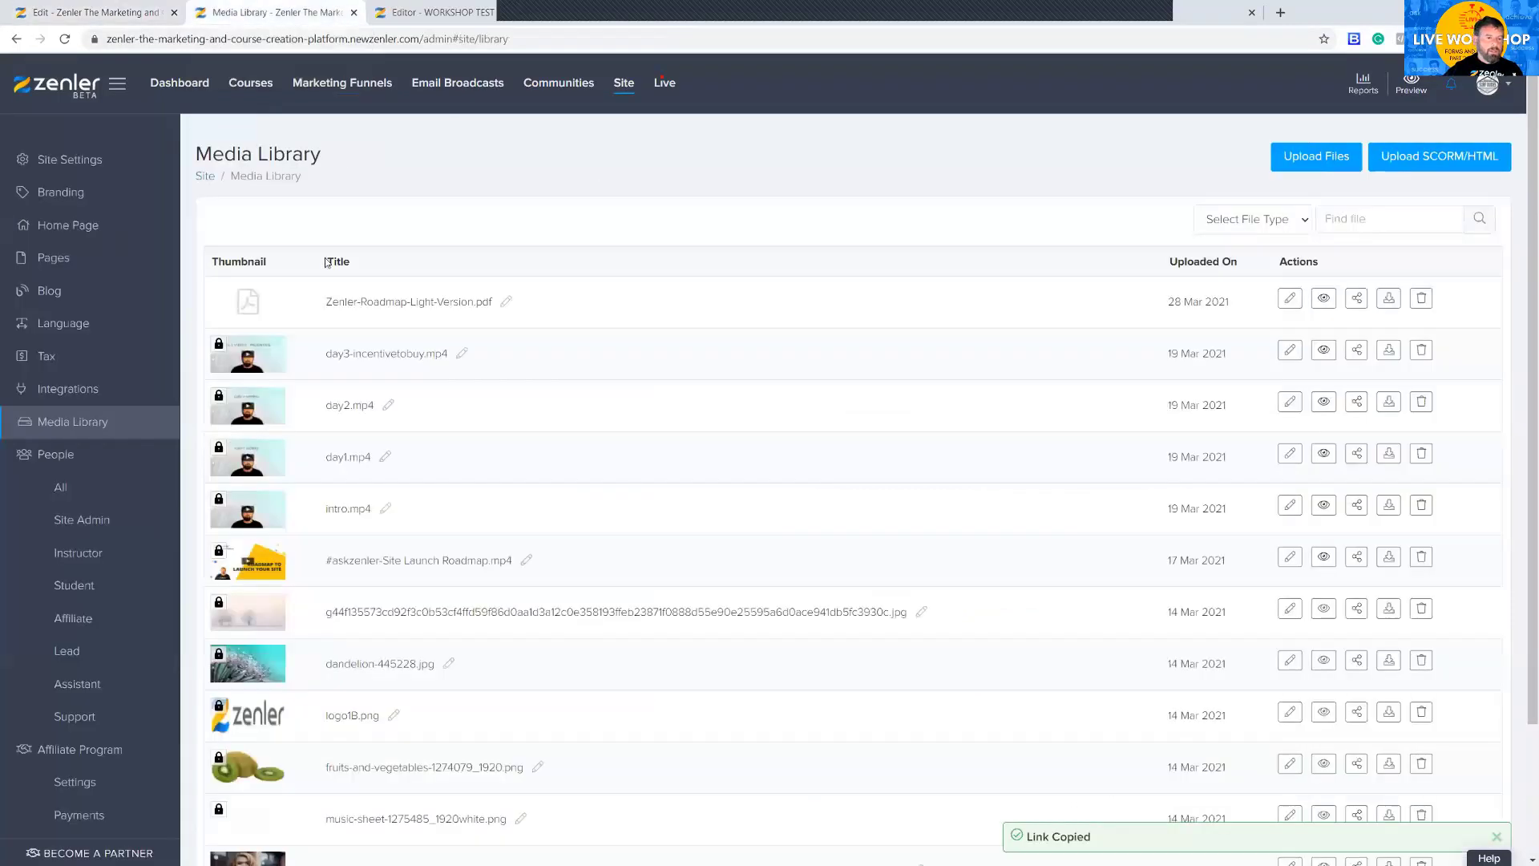
{"action": "left_click", "coordinate": [64, 489]}
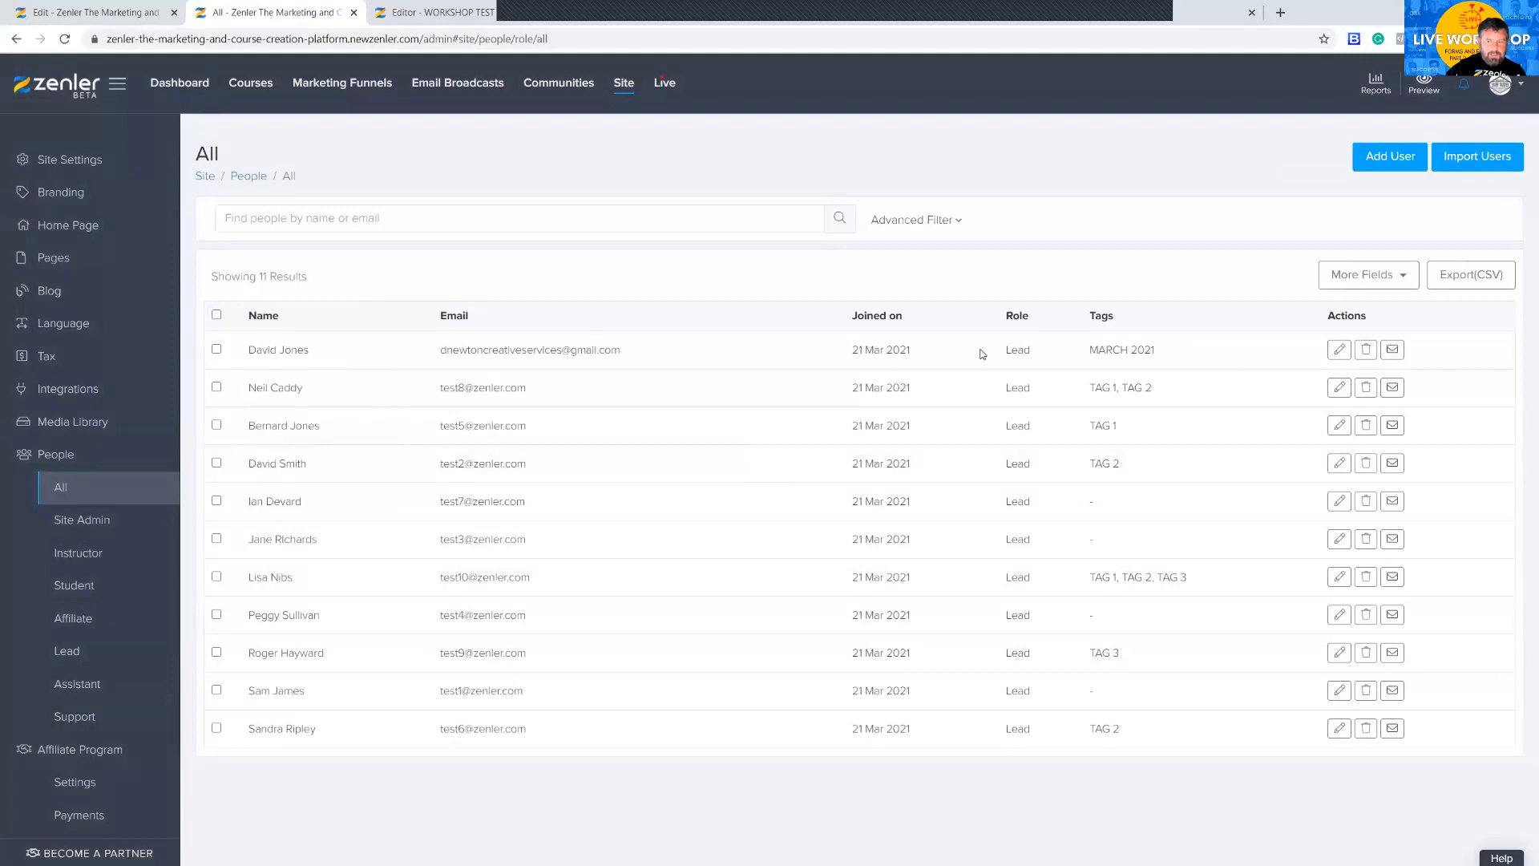
{"action": "left_click", "coordinate": [1366, 351]}
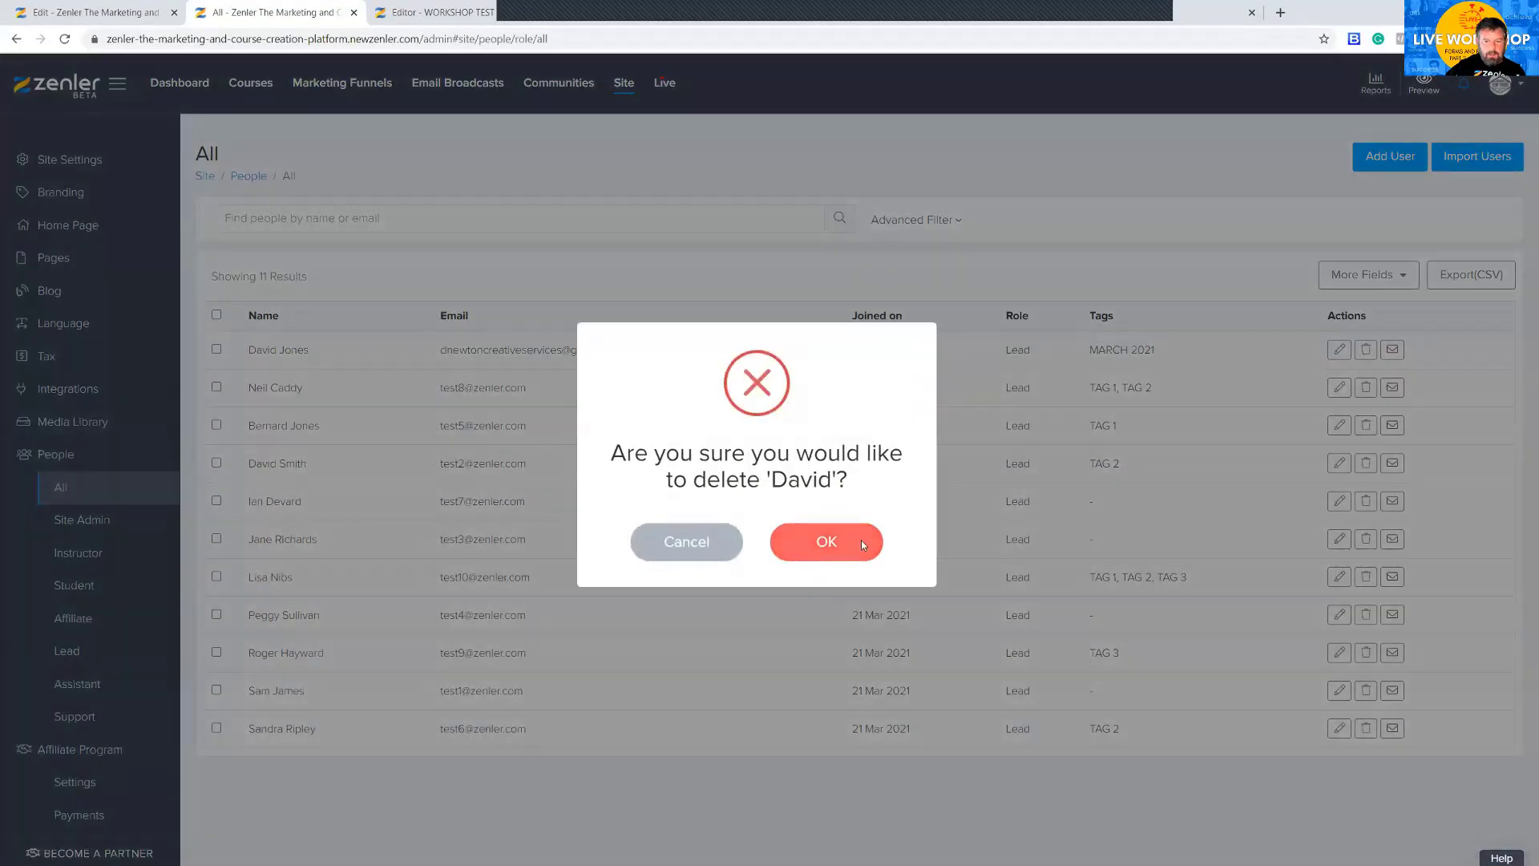
{"action": "left_click", "coordinate": [861, 543]}
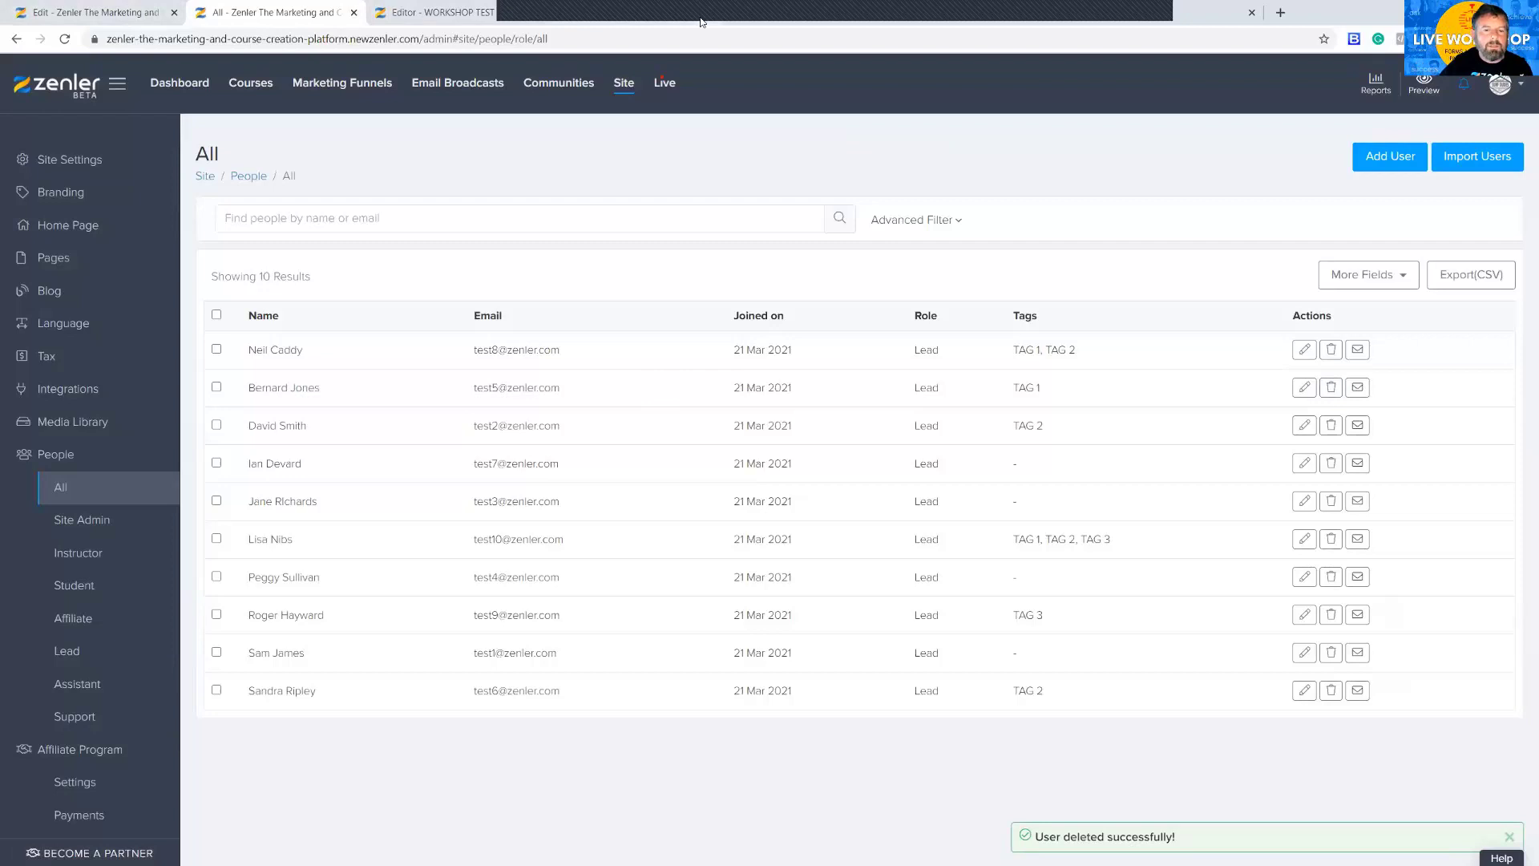
- Load the funnel's optin page without the "?preview=on" suffix and select its full web address
{"action": "key", "text": "ctrl+Tab"}
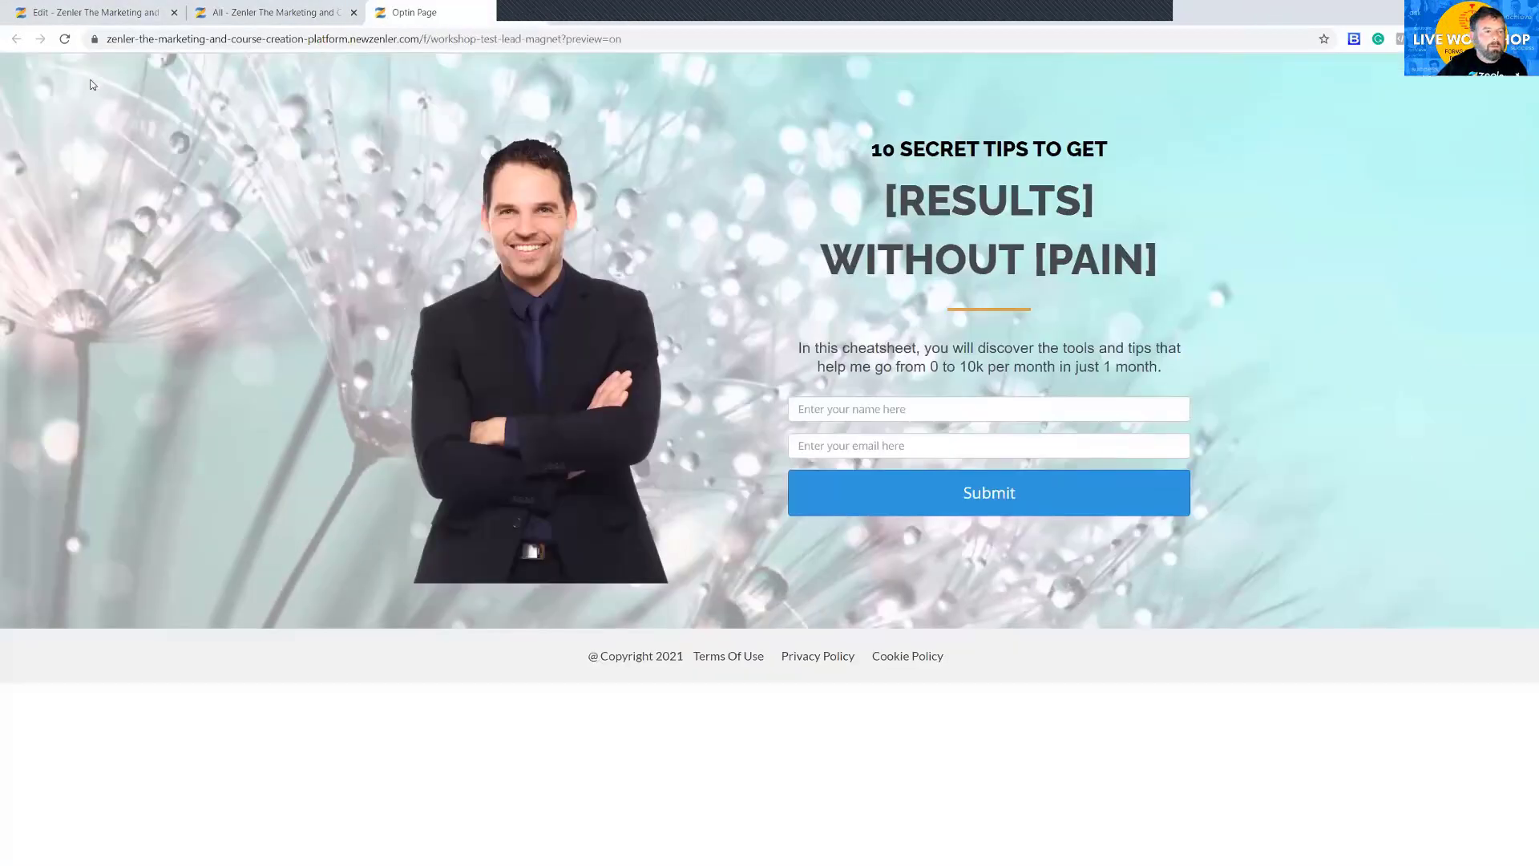
{"action": "left_click", "coordinate": [63, 39]}
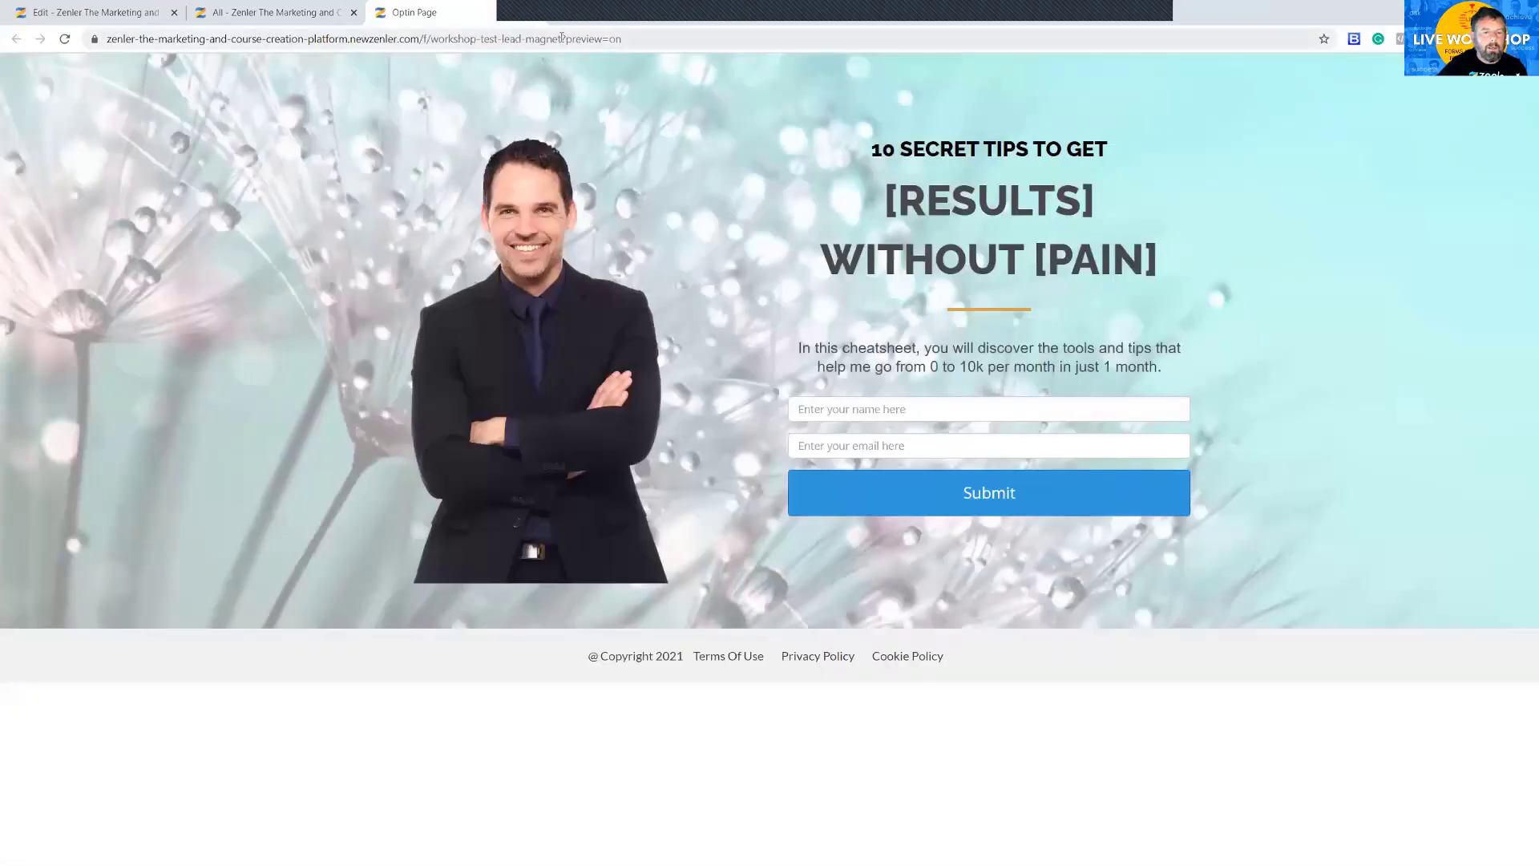
{"action": "left_click_drag", "start_coordinate": [562, 38], "coordinate": [889, 36]}
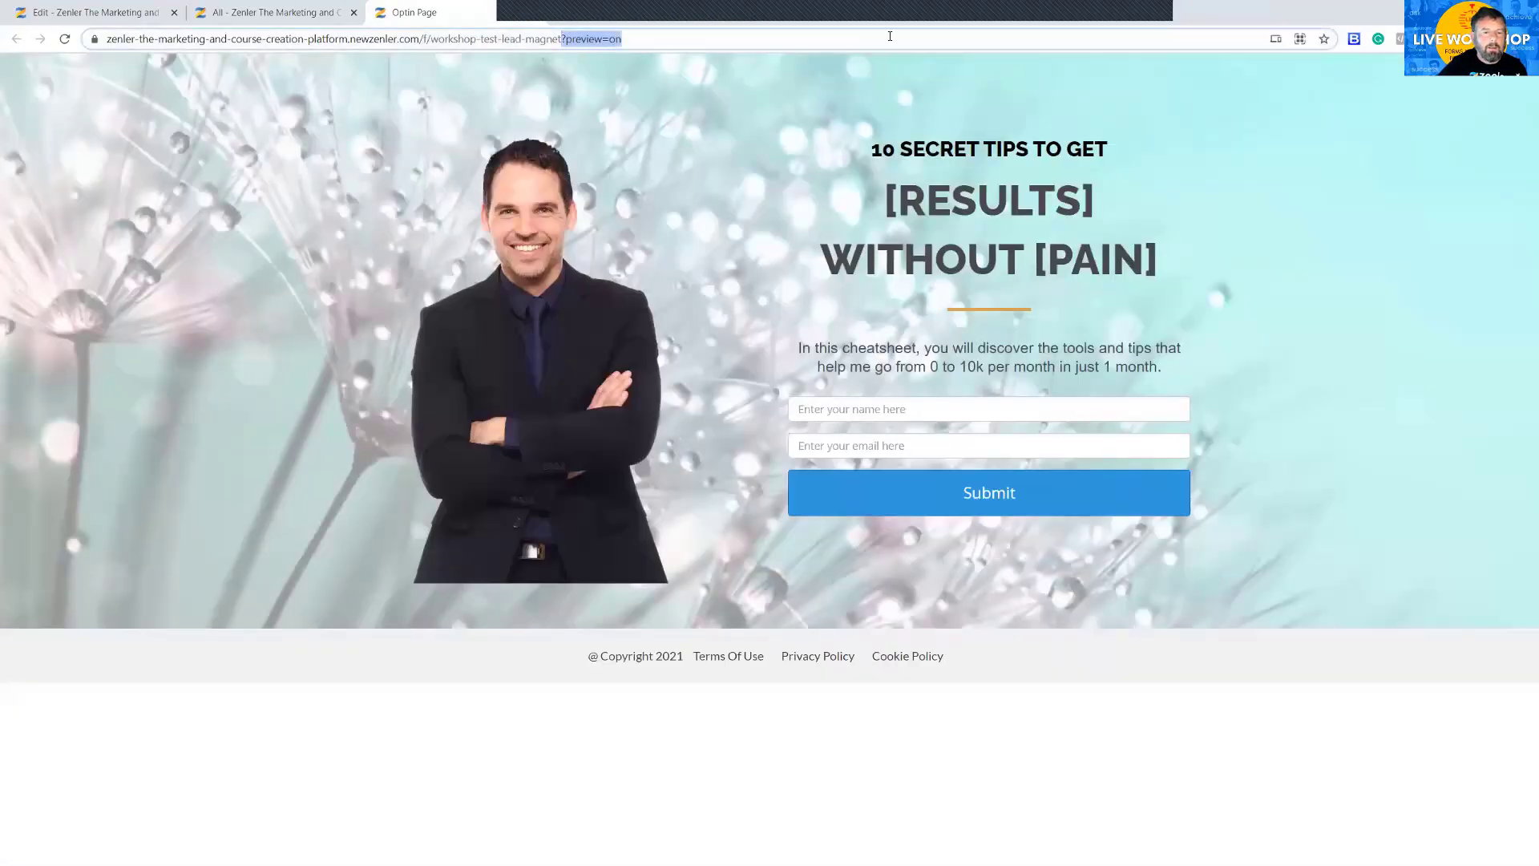
{"action": "key", "text": "BackSpace"}
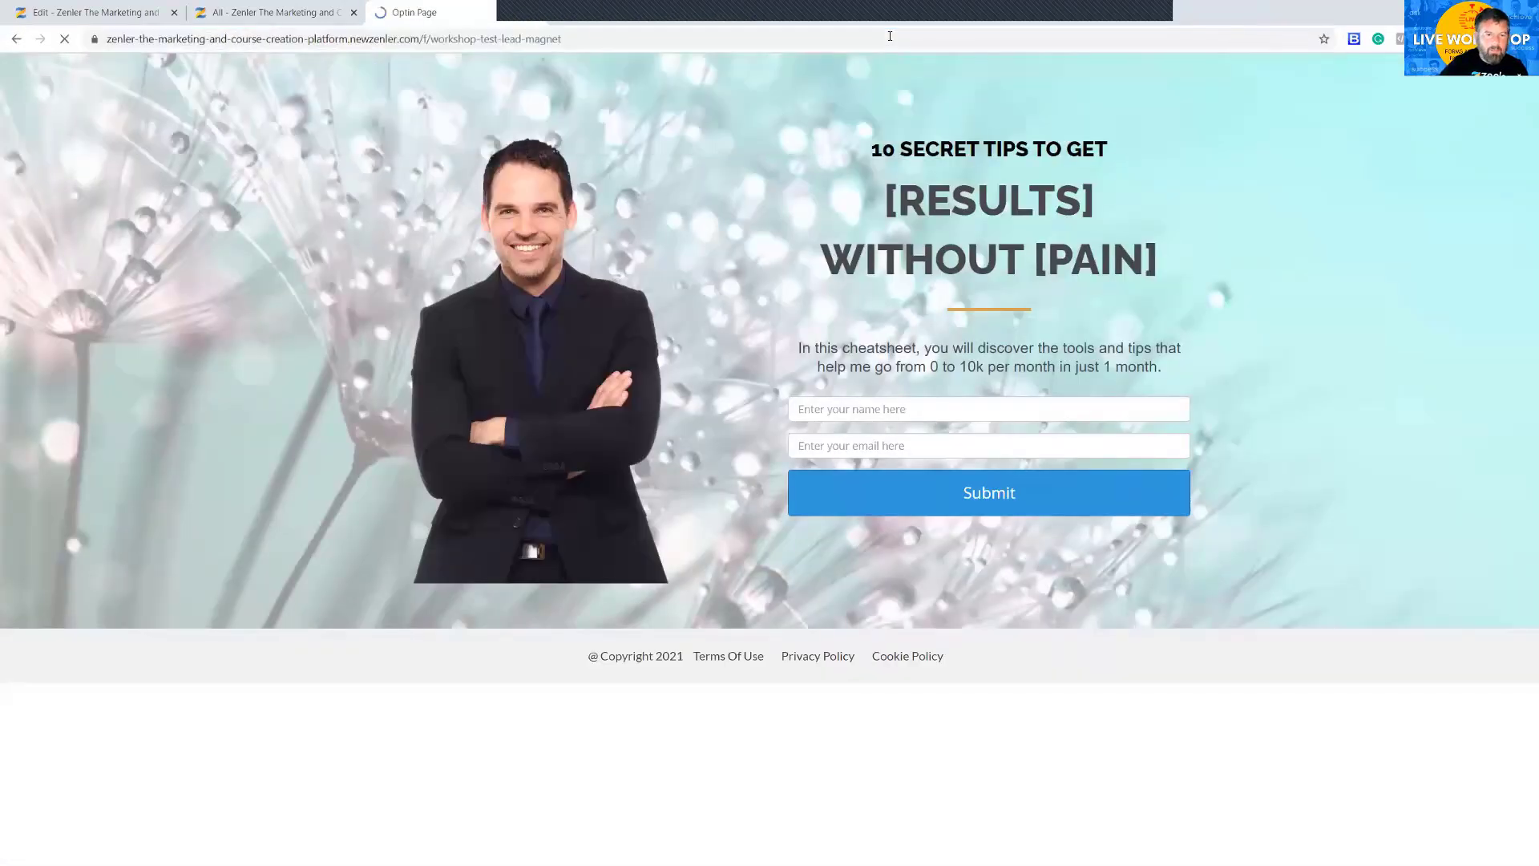
{"action": "key", "text": "ctrl+a"}
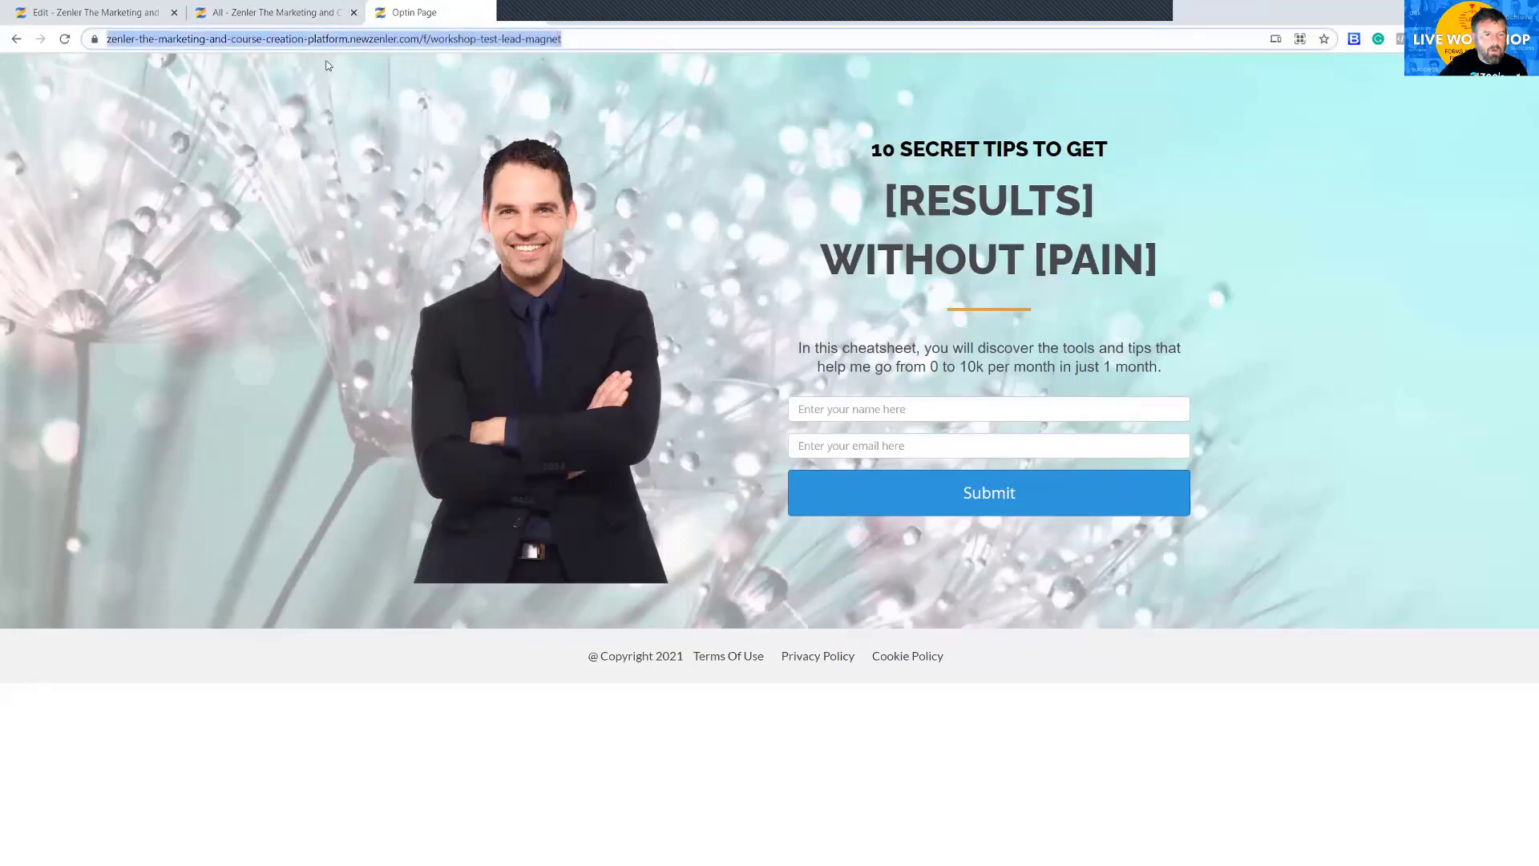
- Copy the Optin Page link from the funnel steps of WORKSHOP TEST LEAD MAGNET
{"action": "left_click", "coordinate": [263, 12]}
{"action": "left_click", "coordinate": [110, 16]}
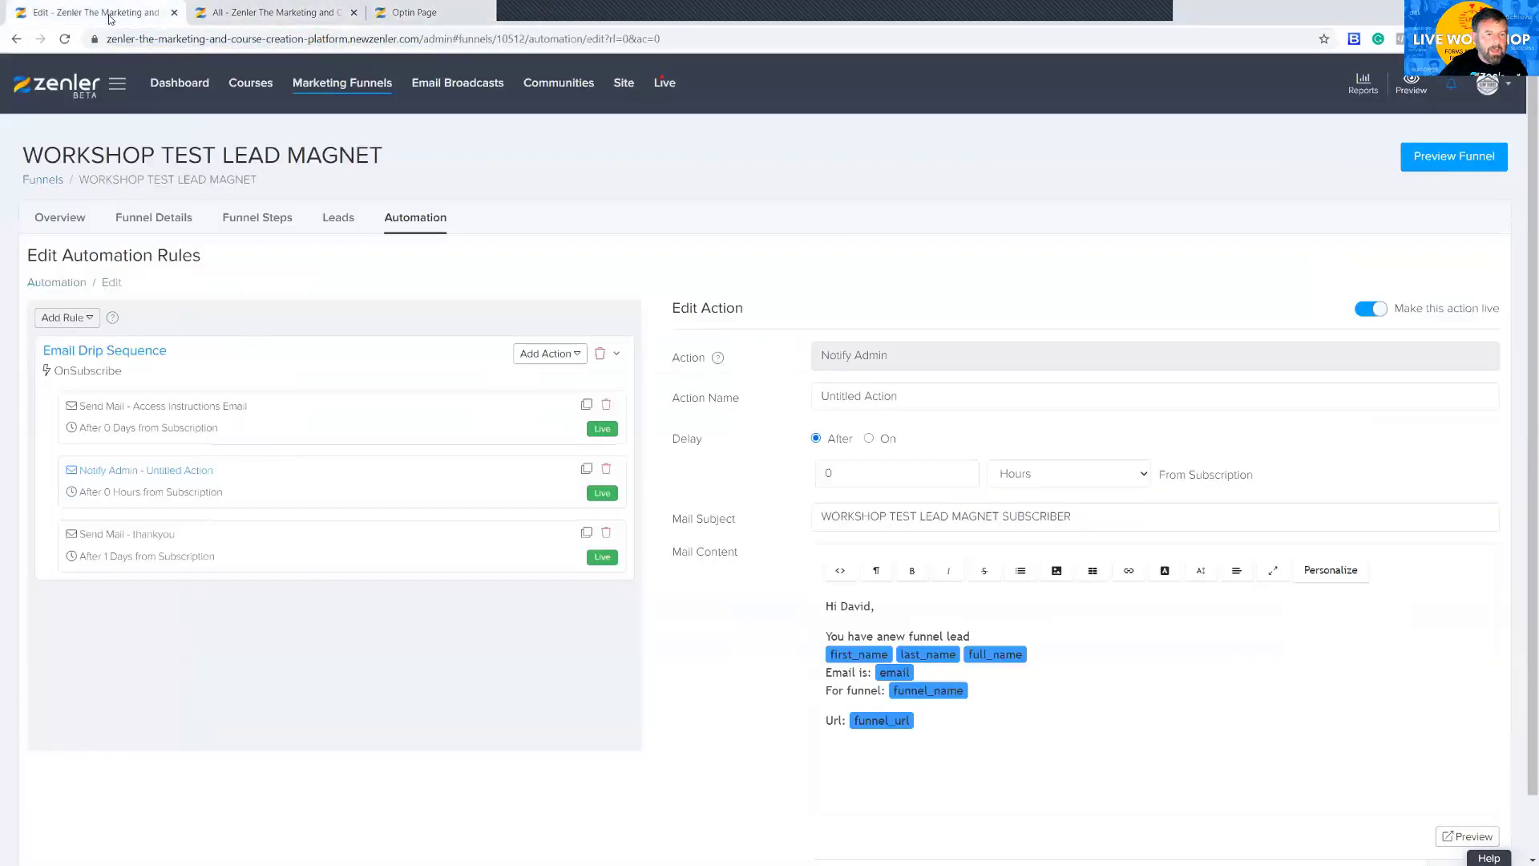
{"action": "left_click", "coordinate": [61, 220]}
{"action": "left_click", "coordinate": [231, 219]}
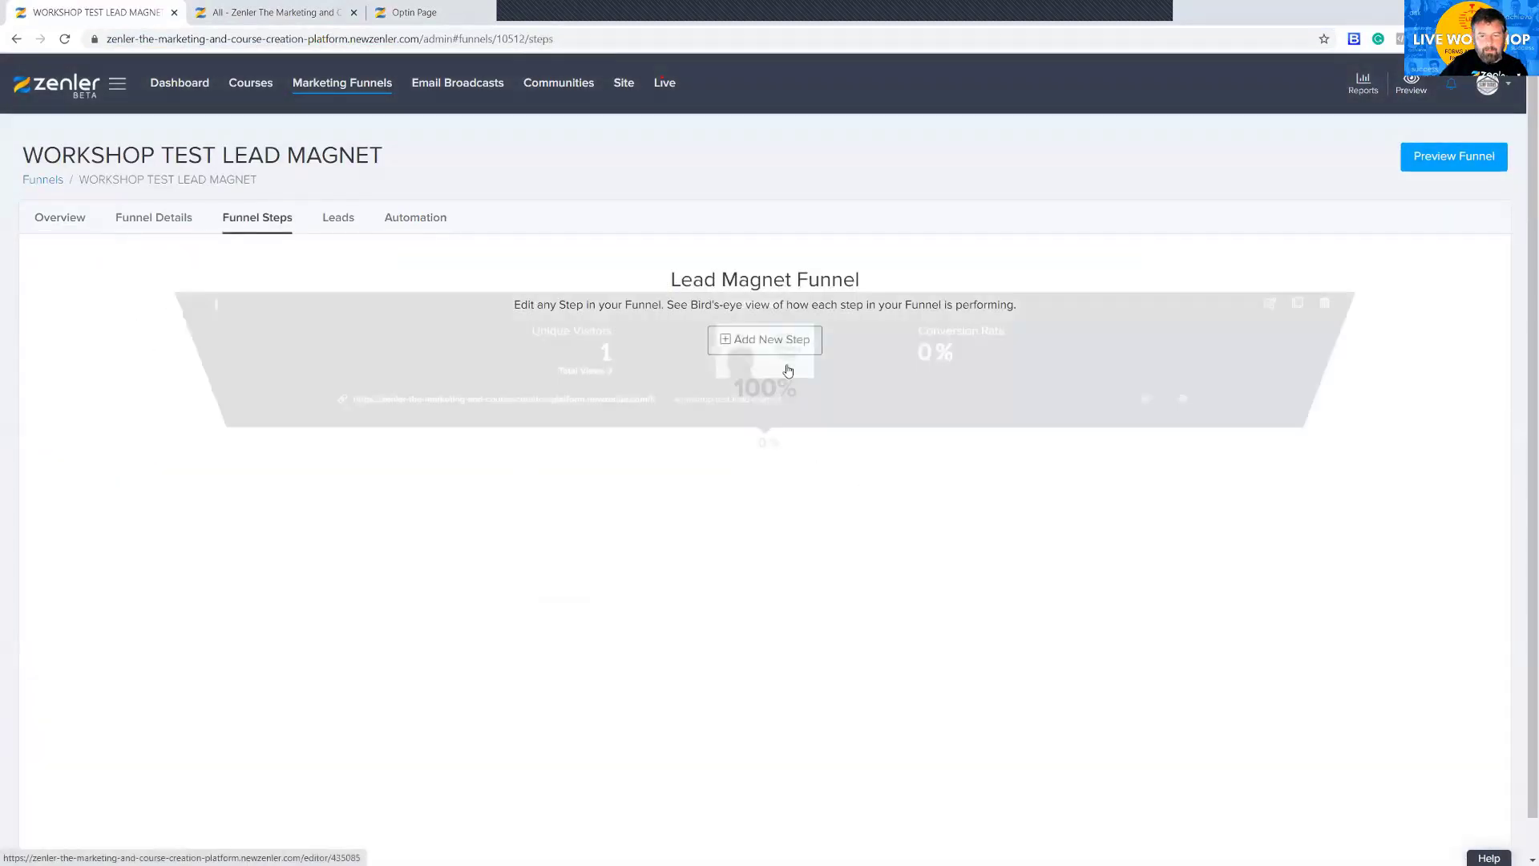
{"action": "left_click", "coordinate": [1146, 513]}
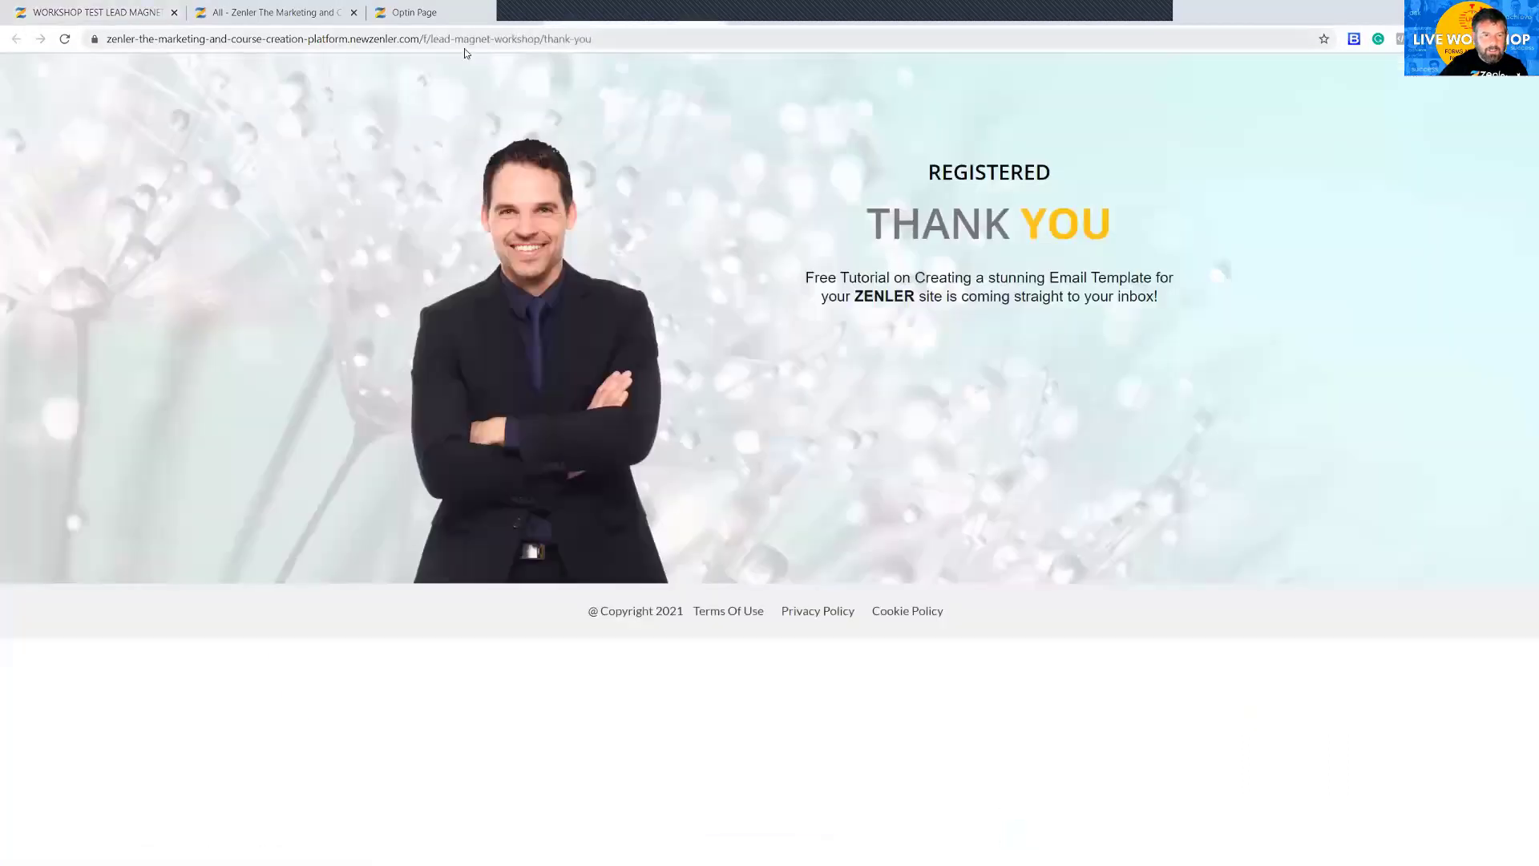
- Load the copied workshop-test-lead-magnet address in place of the lead-magnet-workshop thank-you page
{"action": "left_click", "coordinate": [464, 47]}
{"action": "key", "text": "ctrl+v"}
{"action": "key", "text": "Return"}
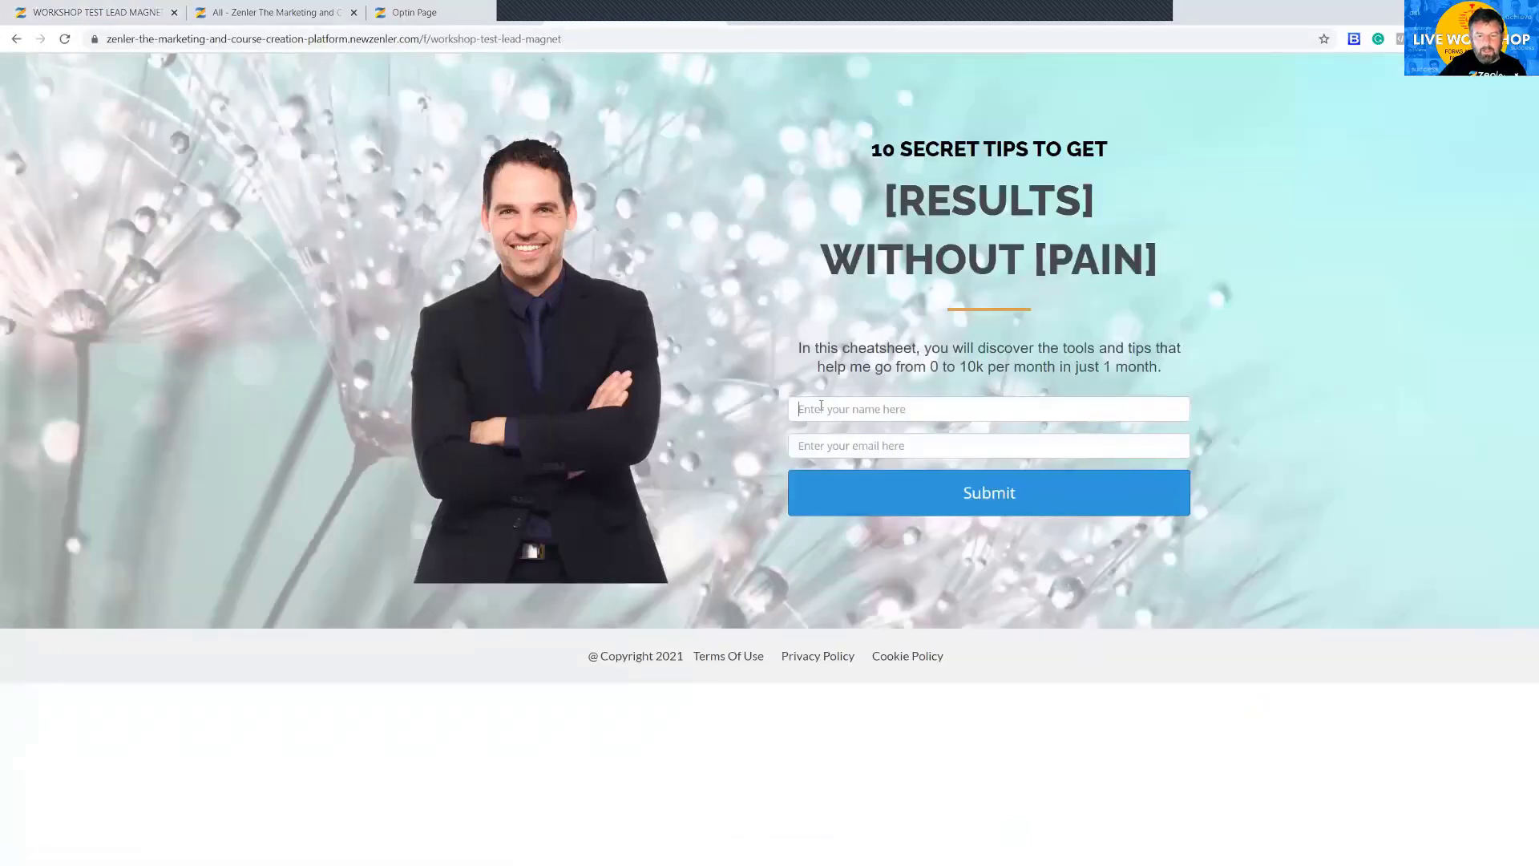
- Submit the optin form with the name "TESTING" and the saved test email address
{"action": "left_click", "coordinate": [821, 407]}
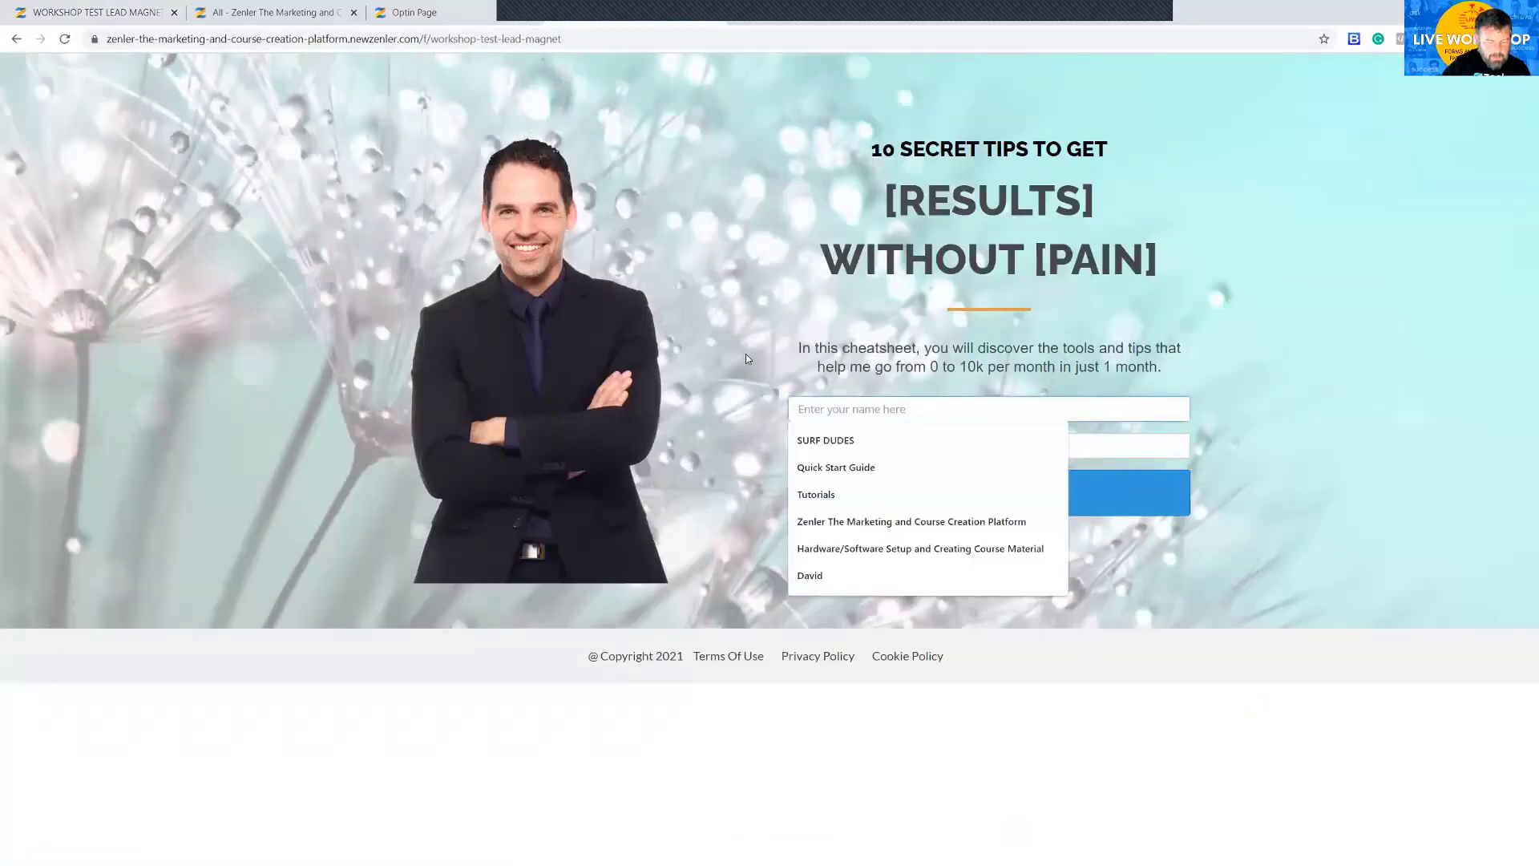
{"action": "type", "text": "TESTING"}
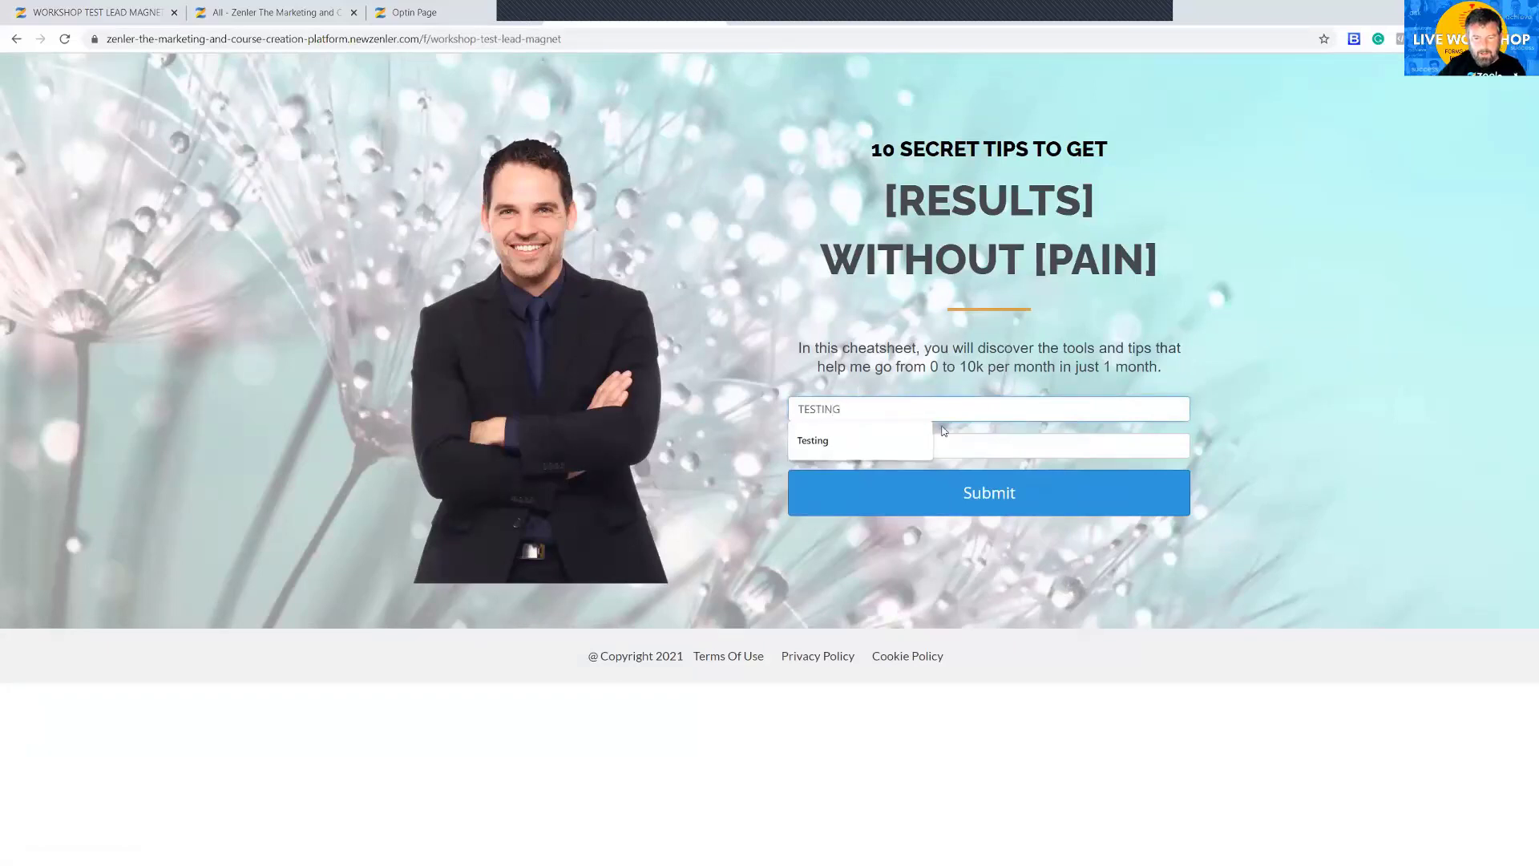
{"action": "left_click", "coordinate": [912, 446]}
{"action": "left_click", "coordinate": [912, 478]}
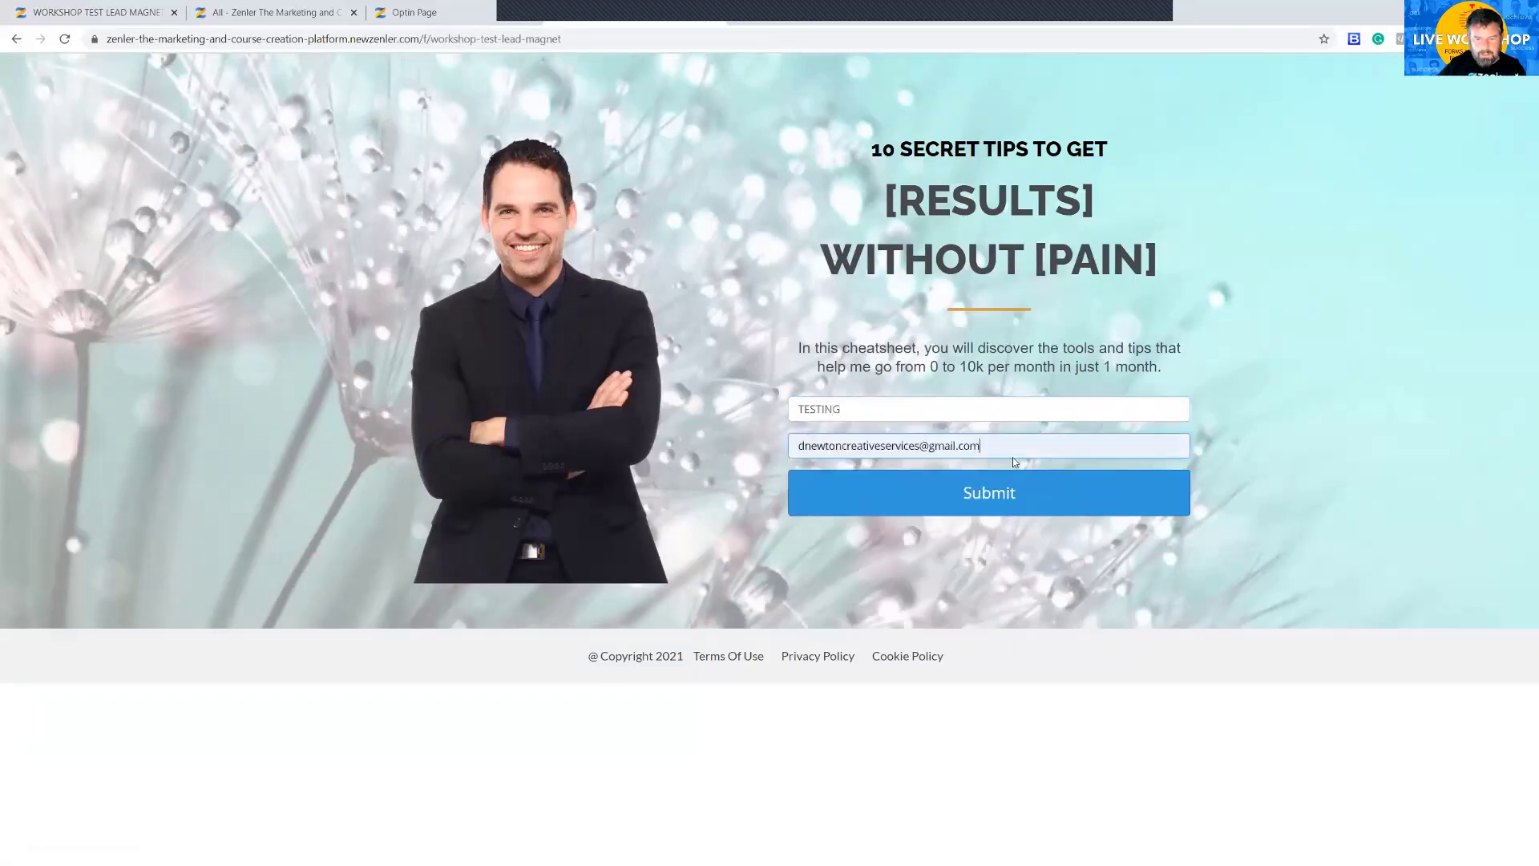
{"action": "key", "text": "Return"}
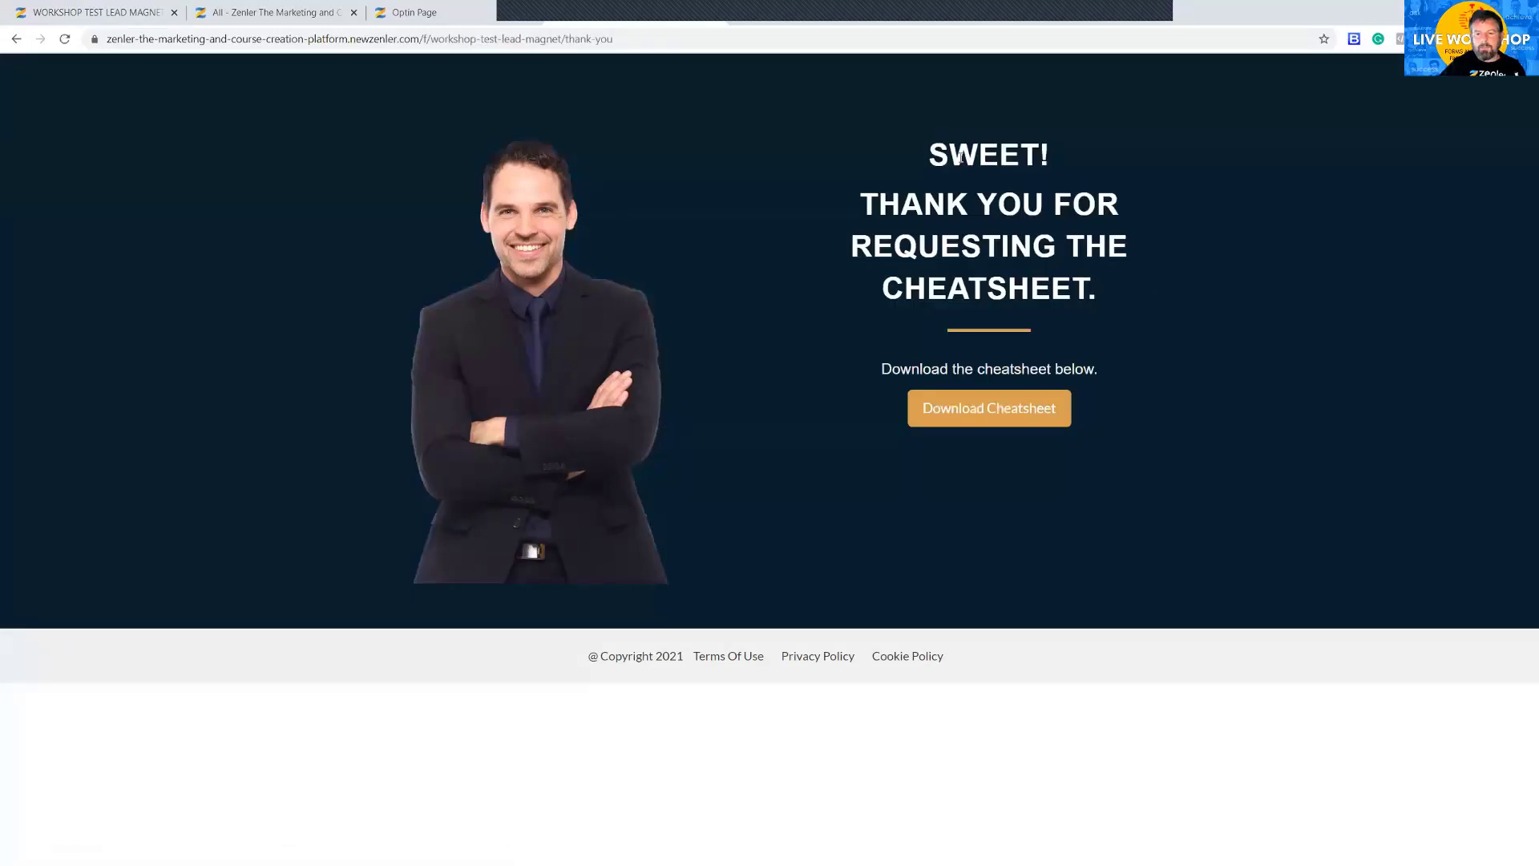
- Check the thank-you headline, and preview the Thank You Page from the funnel steps
{"action": "left_click_drag", "start_coordinate": [931, 152], "coordinate": [1098, 305]}
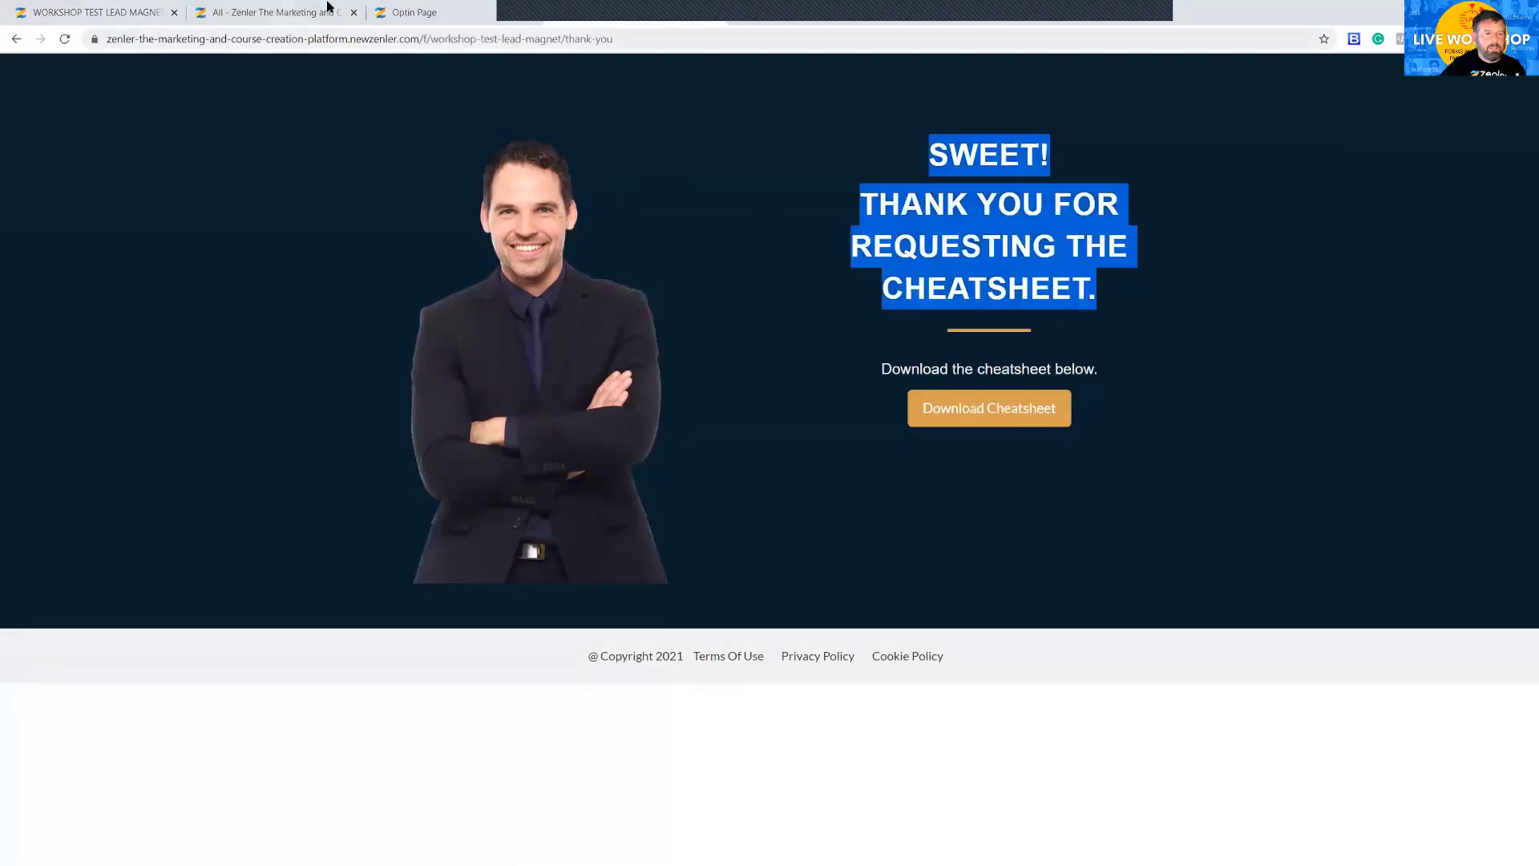
{"action": "left_click", "coordinate": [409, 12]}
{"action": "left_click", "coordinate": [272, 12]}
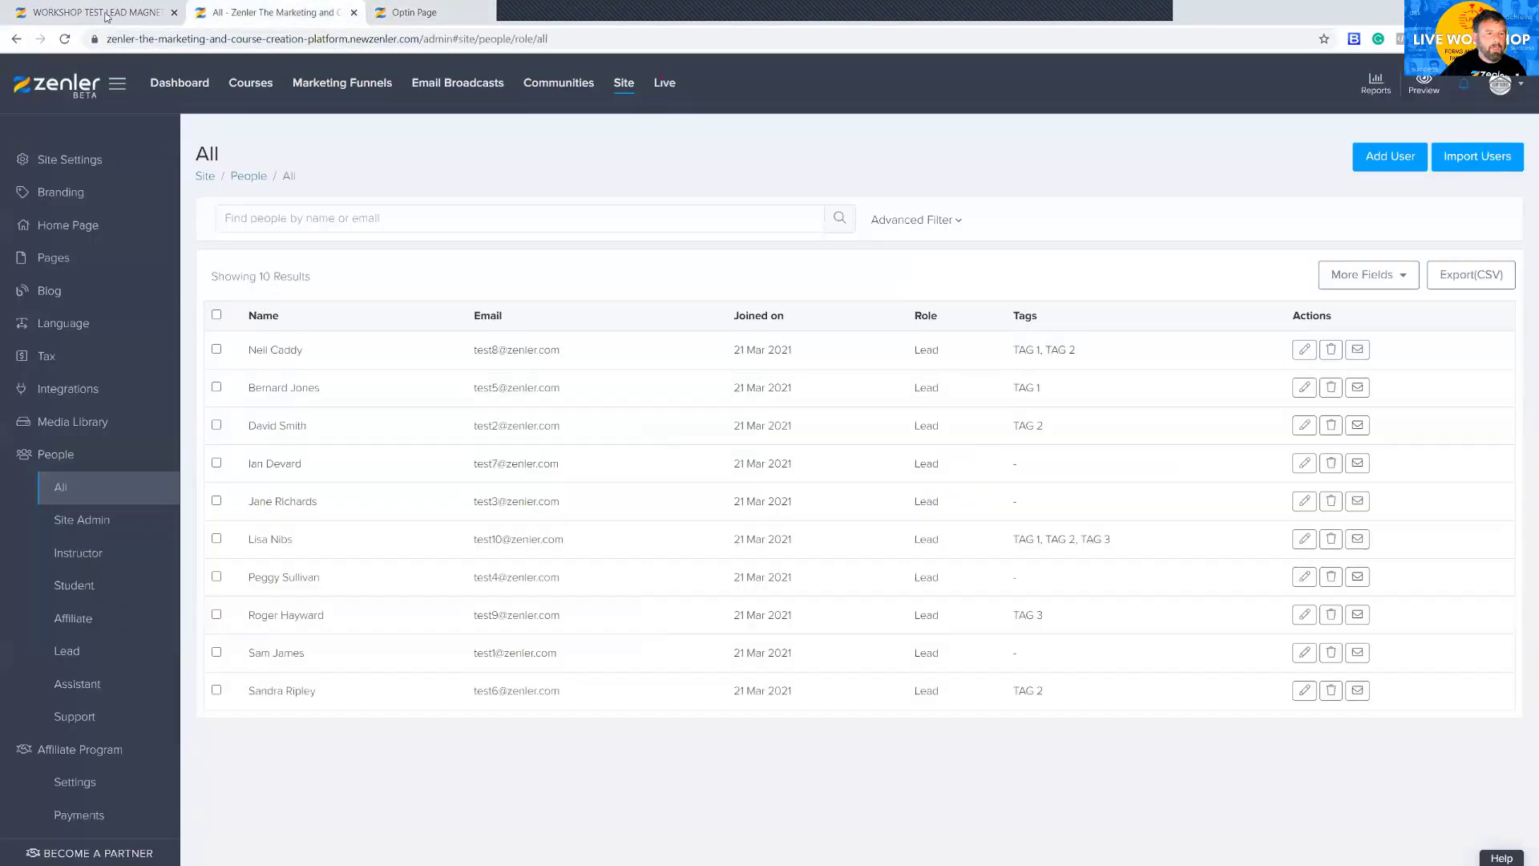
{"action": "left_click", "coordinate": [96, 12]}
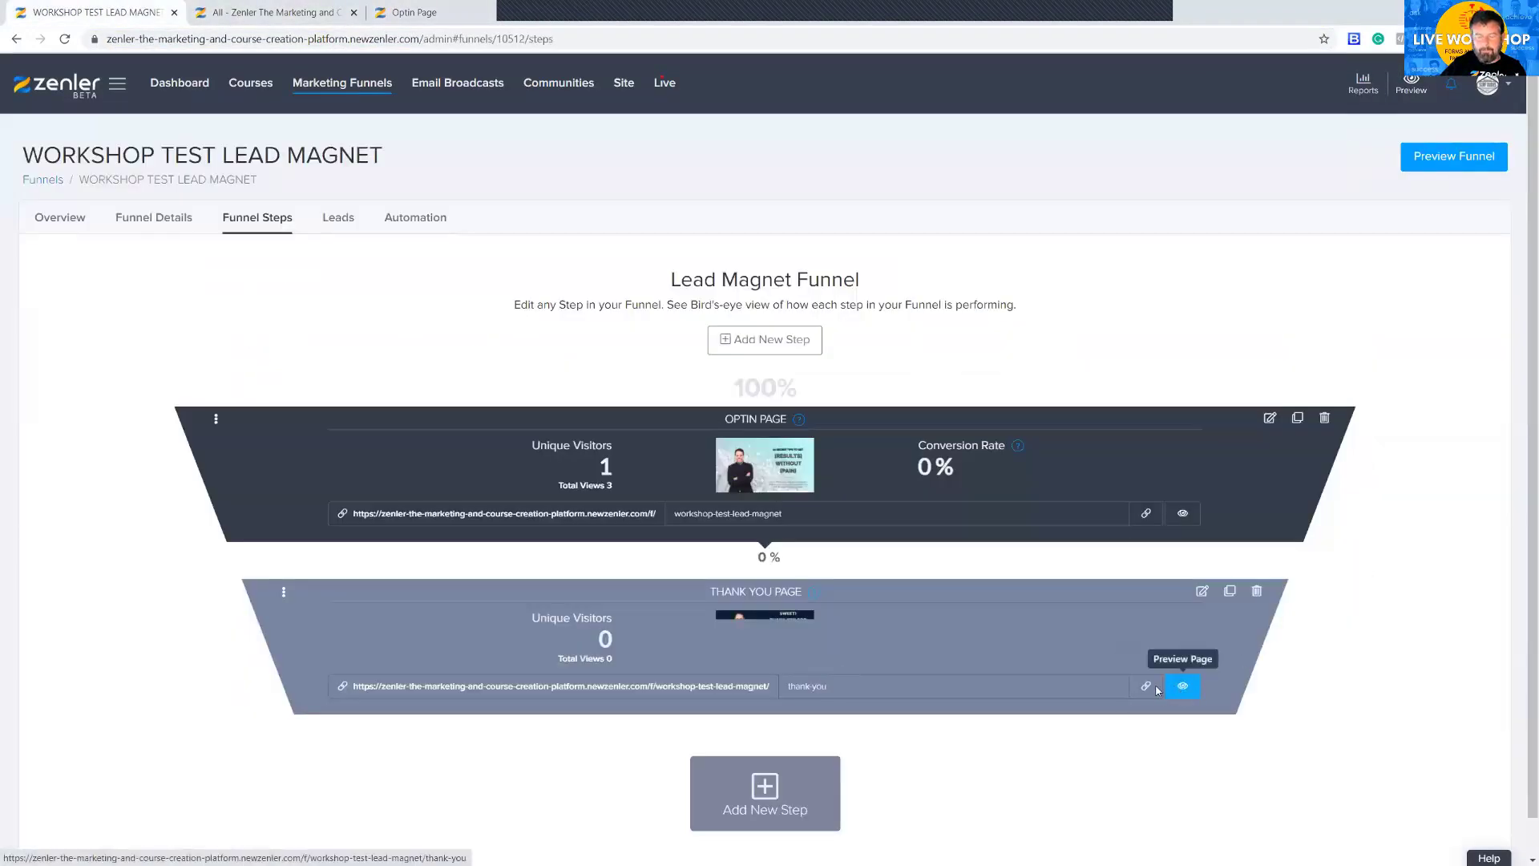
{"action": "left_click", "coordinate": [1183, 686]}
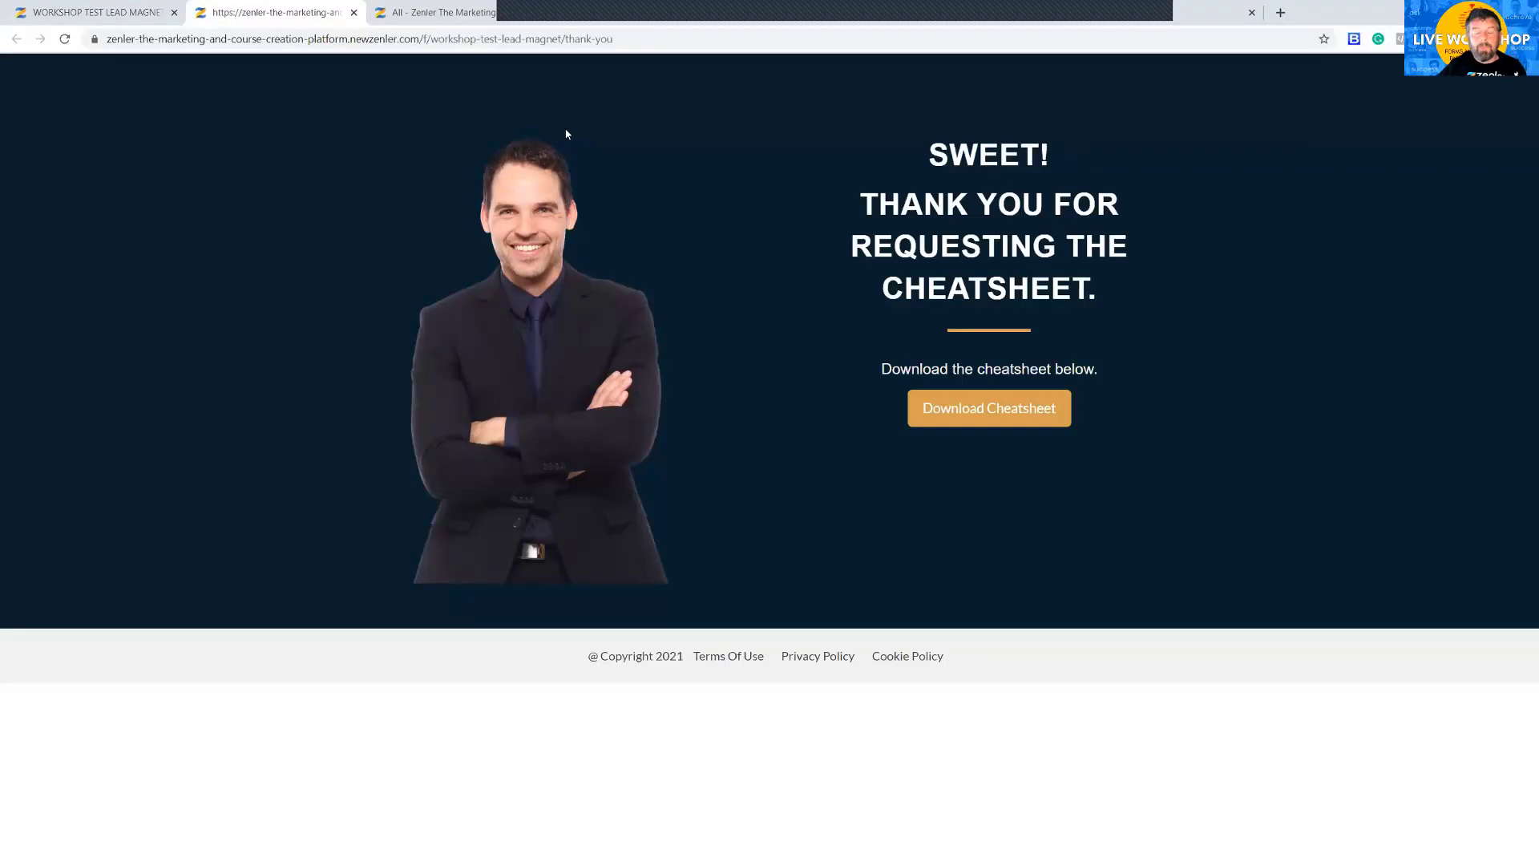
{"action": "left_click", "coordinate": [1281, 12]}
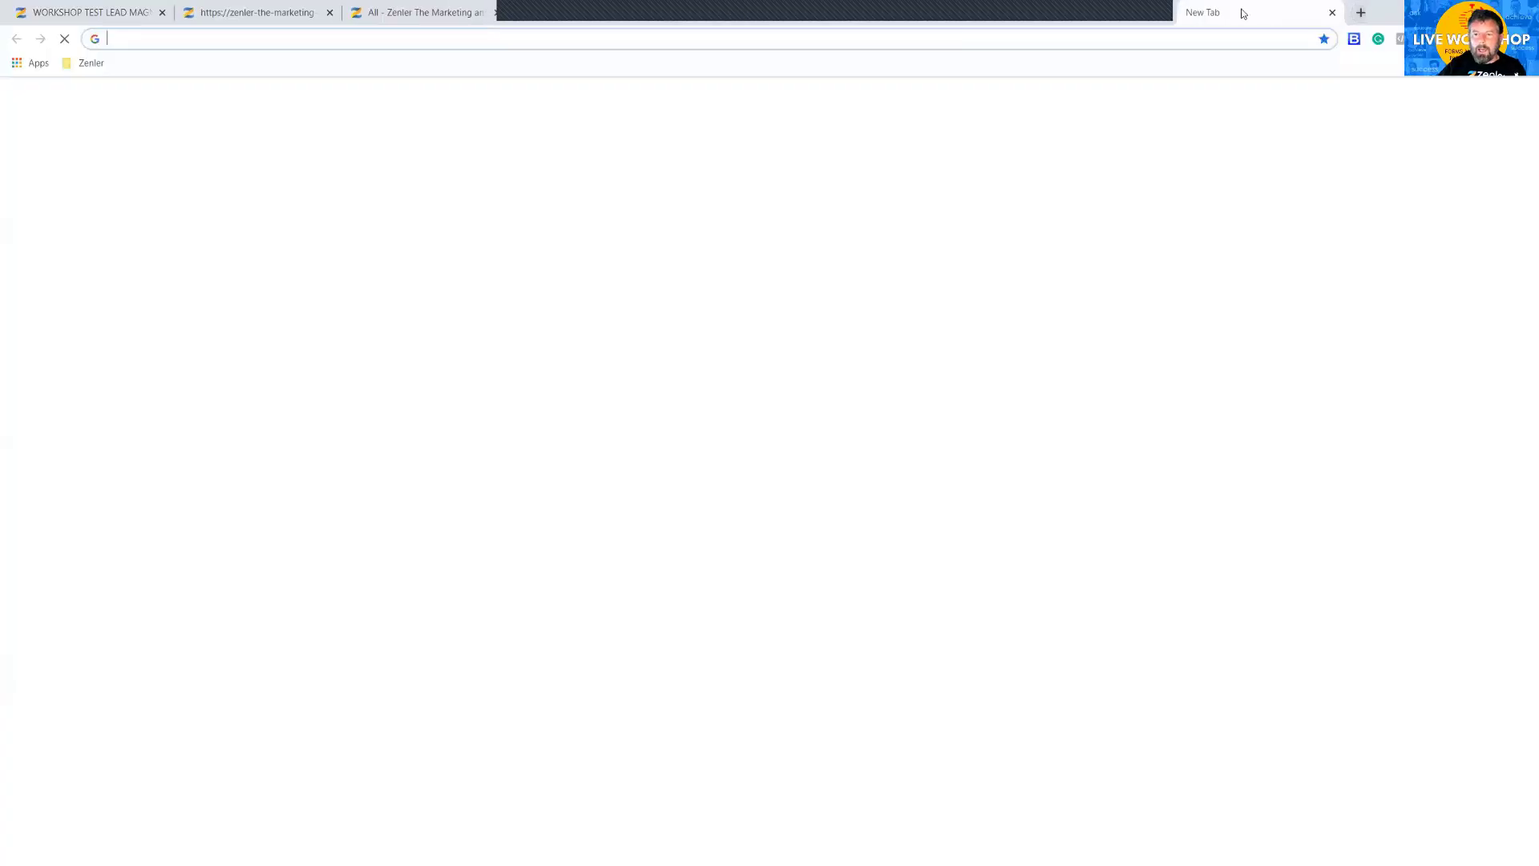
{"action": "key", "text": "ctrl+w"}
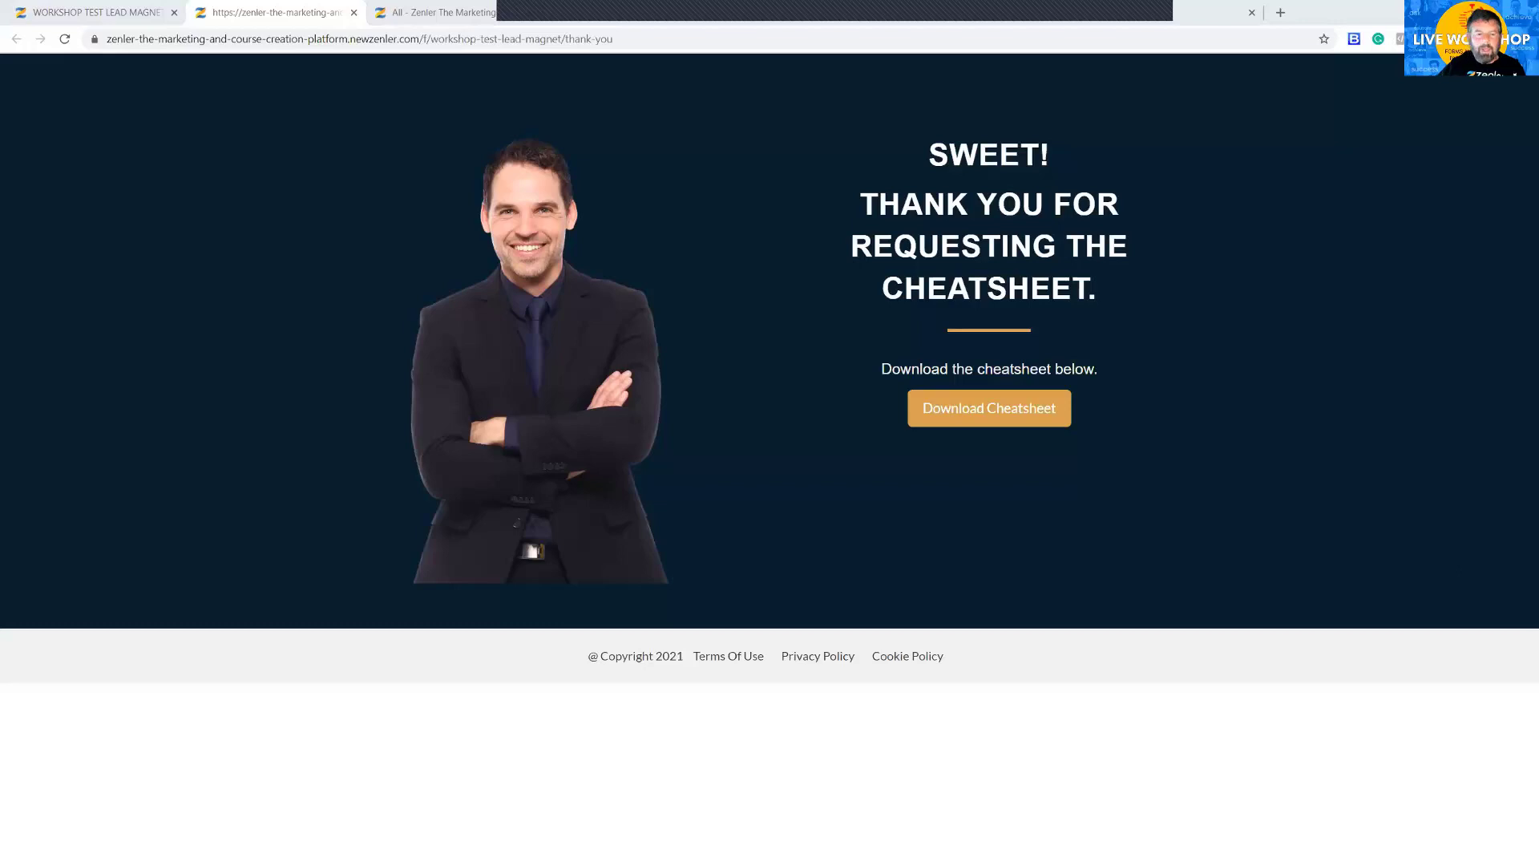
- Switch to Gmail, check the greeting and PDF Guide link in the "[FREEBIE] you requested is here." email, and close that window
{"action": "key", "text": "alt+Tab"}
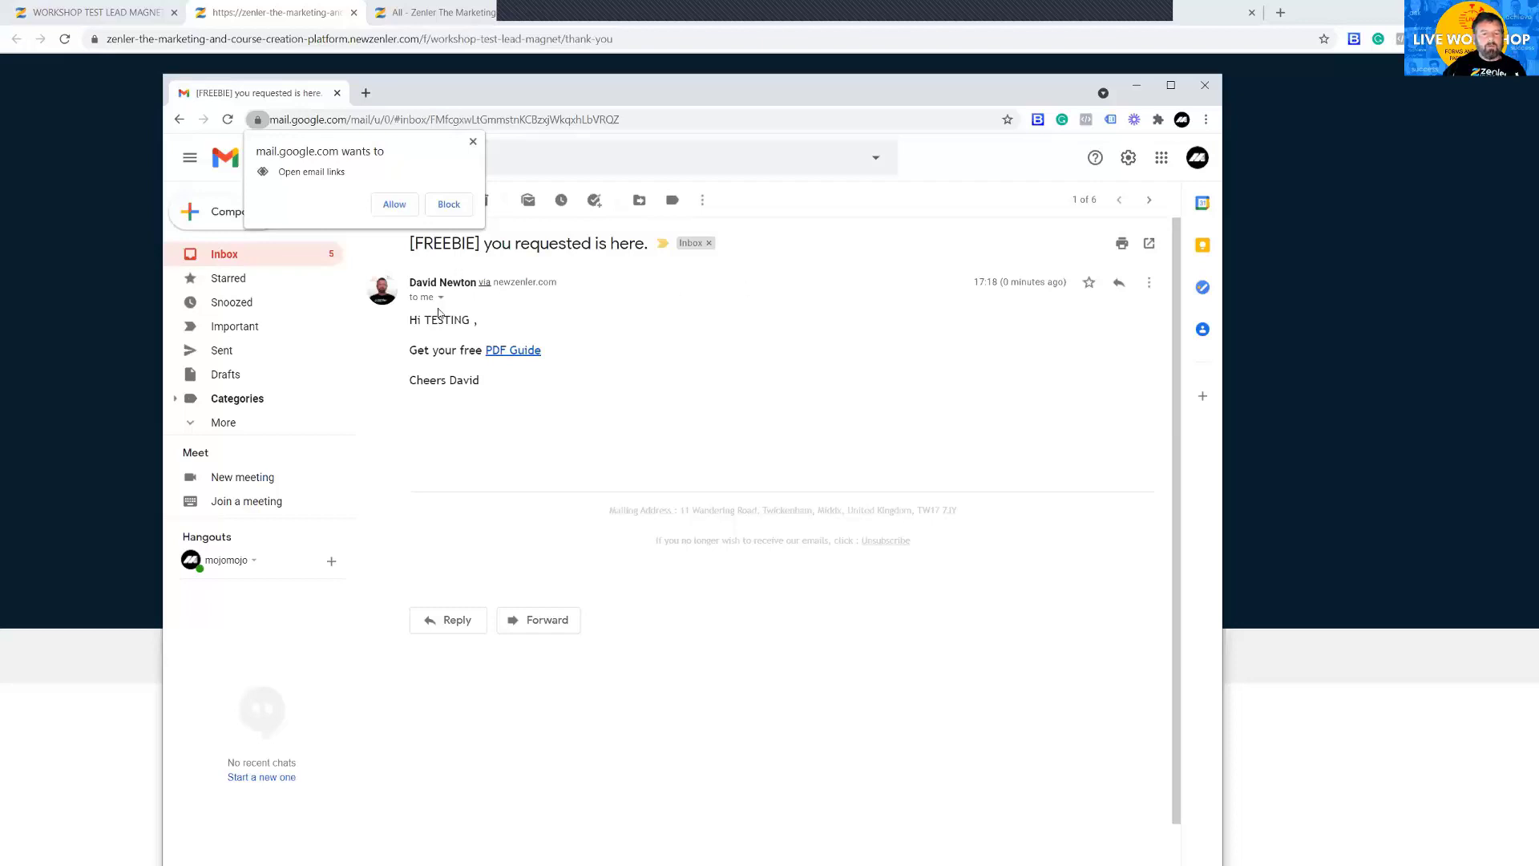
{"action": "left_click_drag", "start_coordinate": [426, 320], "coordinate": [479, 320]}
{"action": "left_click", "coordinate": [396, 371]}
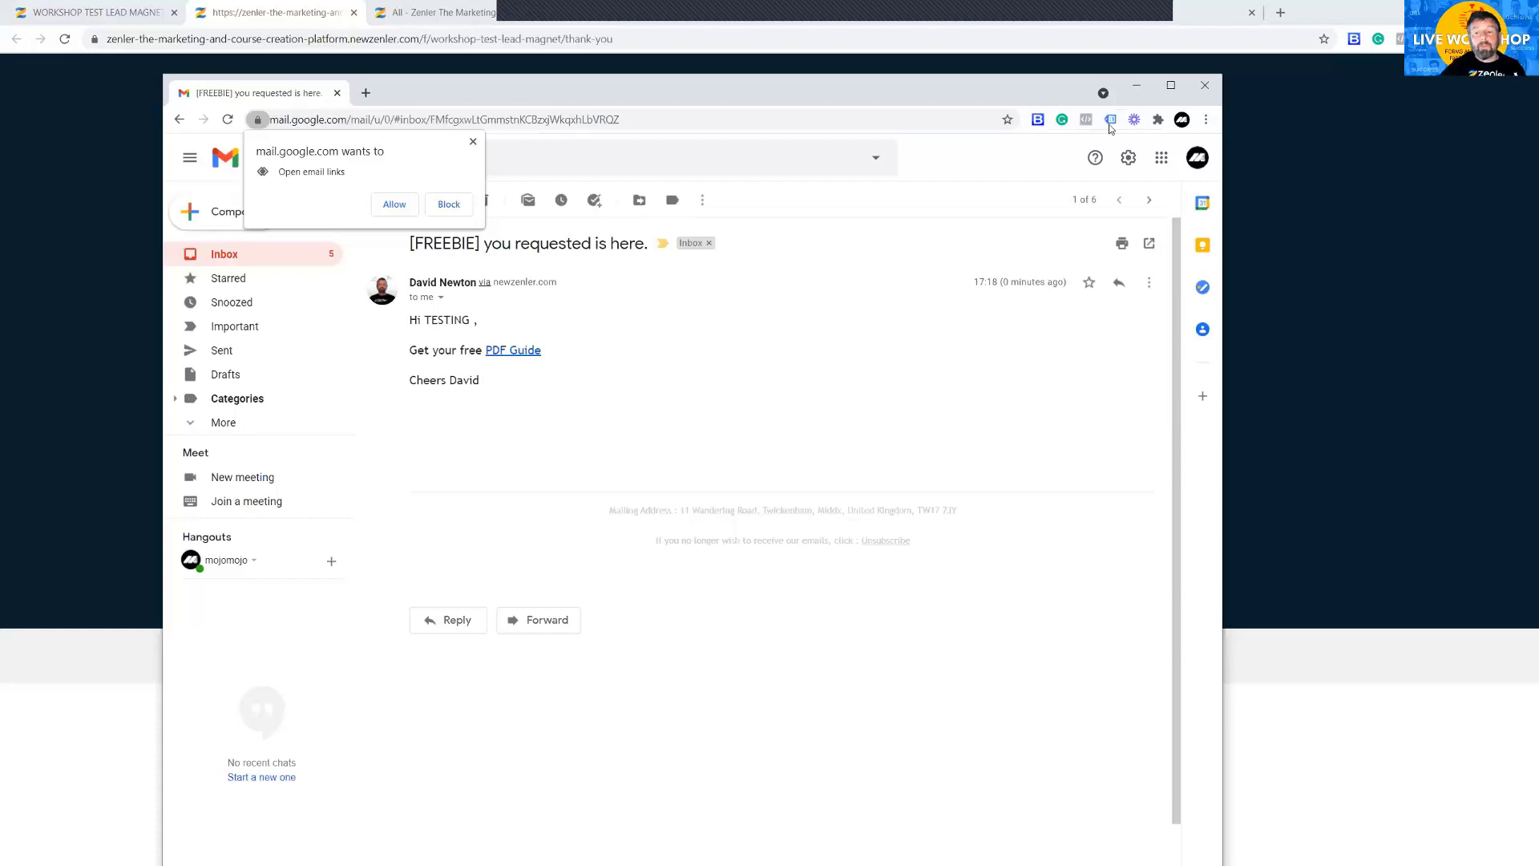
{"action": "left_click", "coordinate": [1205, 85]}
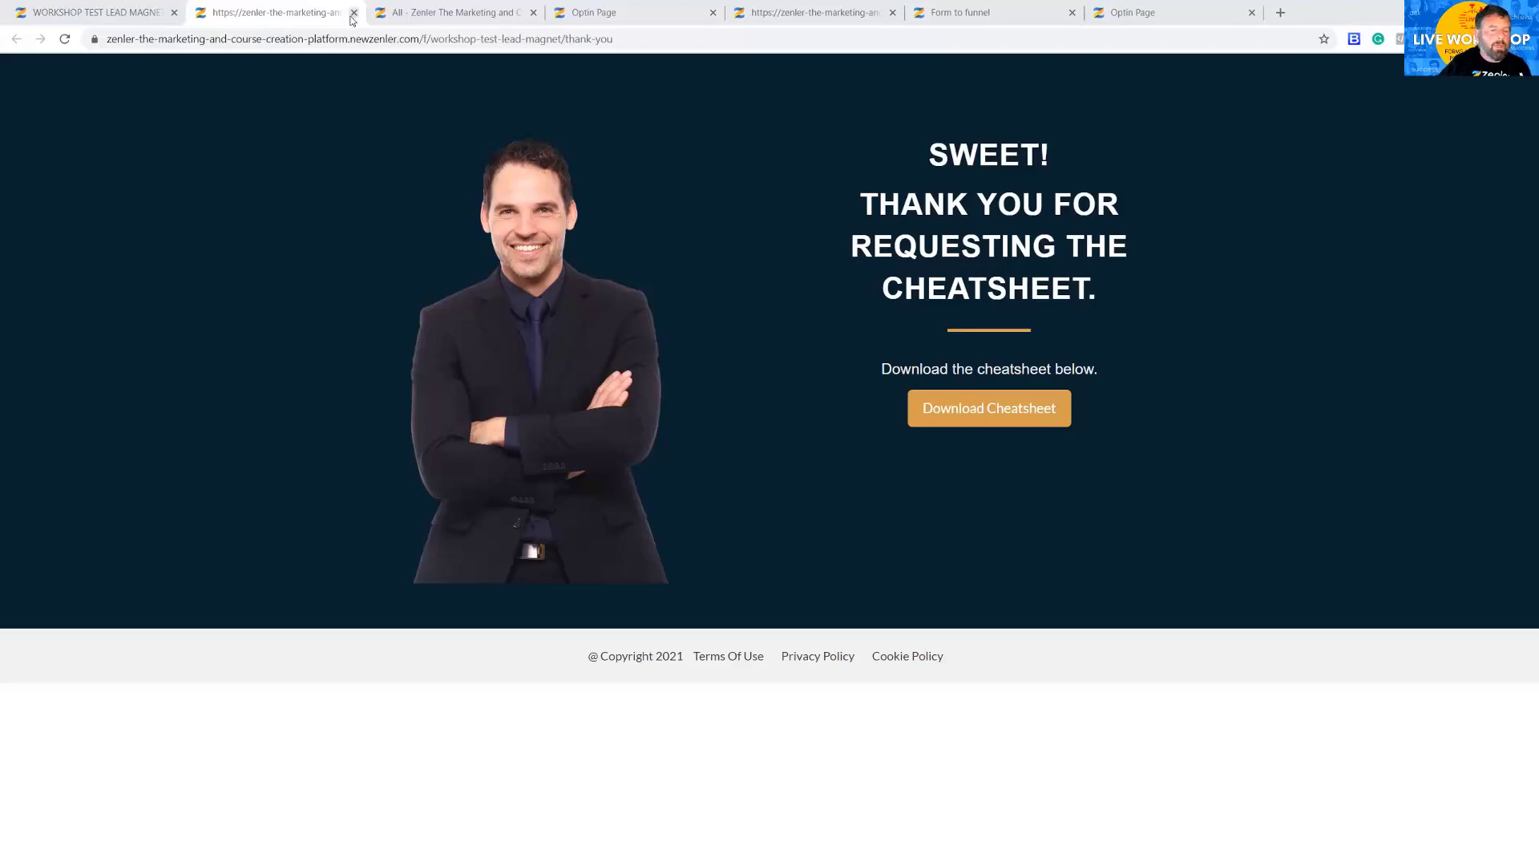
- Return to the WORKSHOP TEST LEAD MAGNET funnel steps and close the leftover browser pages beside it, keeping one Optin Page open
{"action": "left_click", "coordinate": [92, 14]}
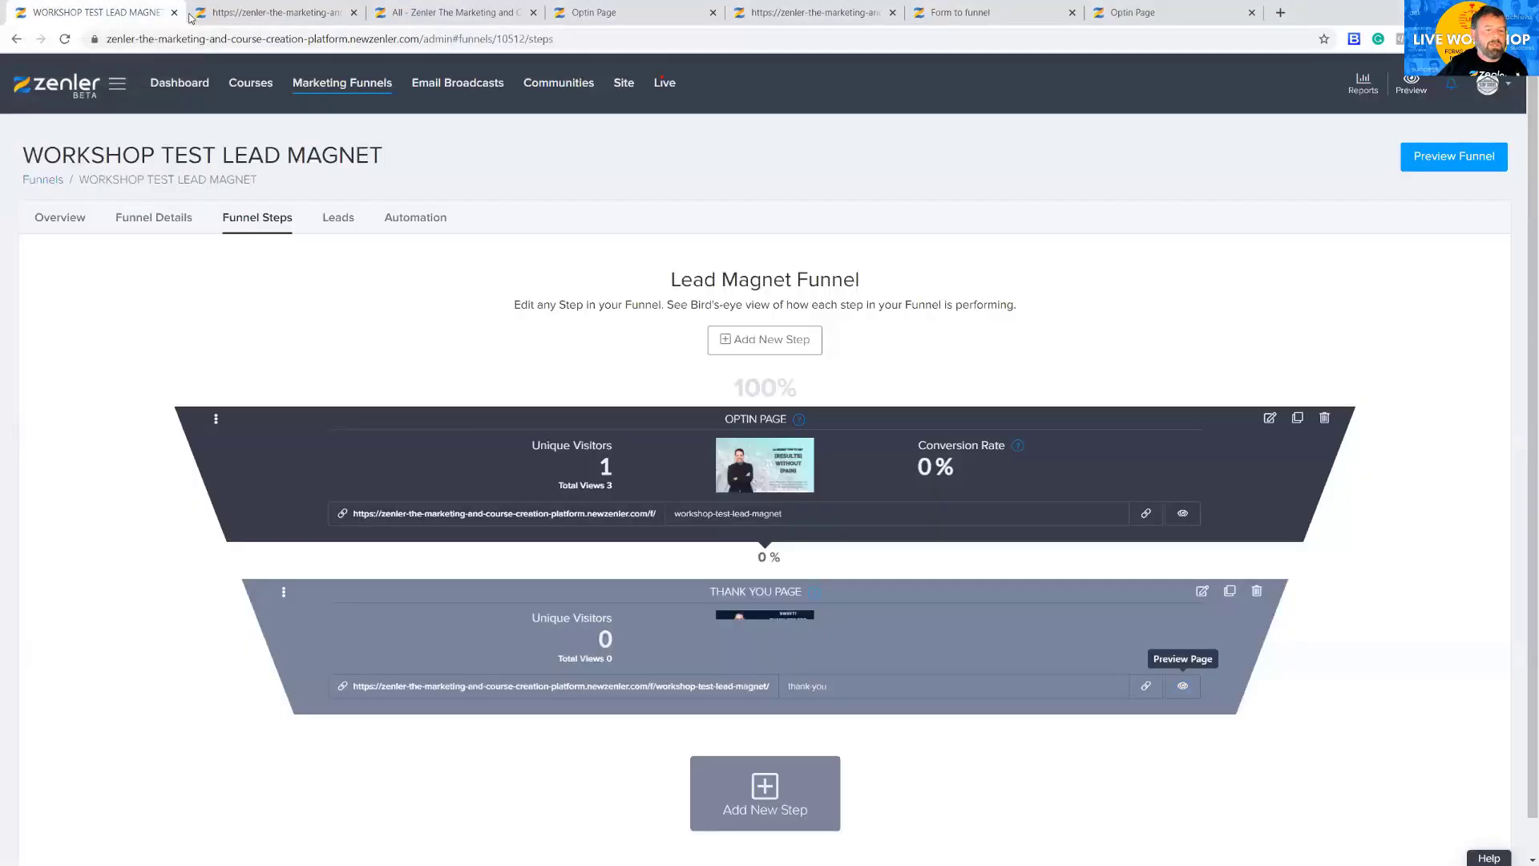
{"action": "left_click", "coordinate": [352, 14]}
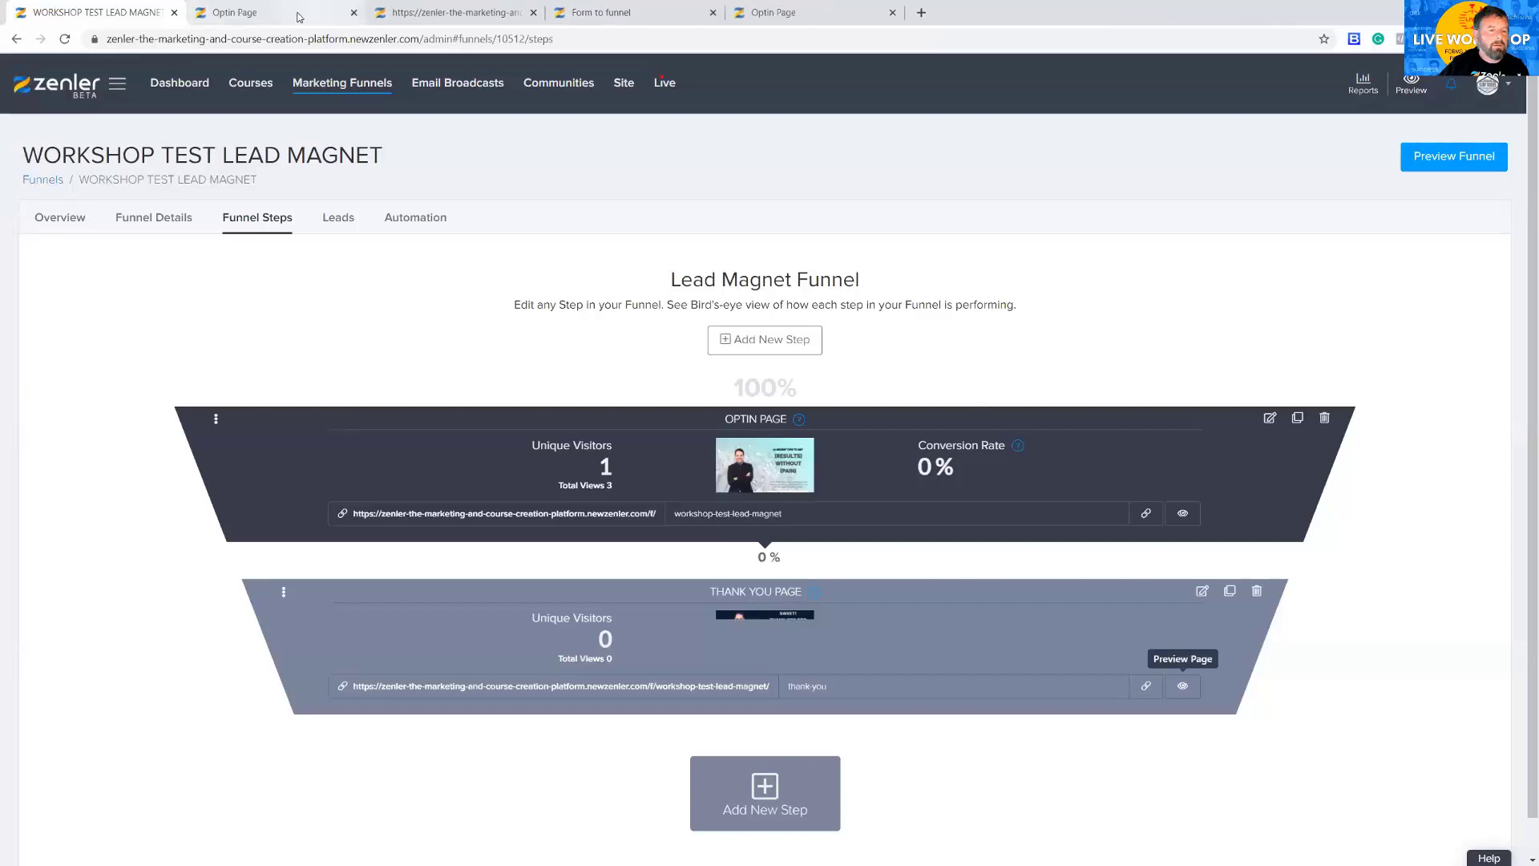
{"action": "left_click", "coordinate": [353, 14]}
{"action": "left_click", "coordinate": [354, 14]}
{"action": "left_click", "coordinate": [354, 14]}
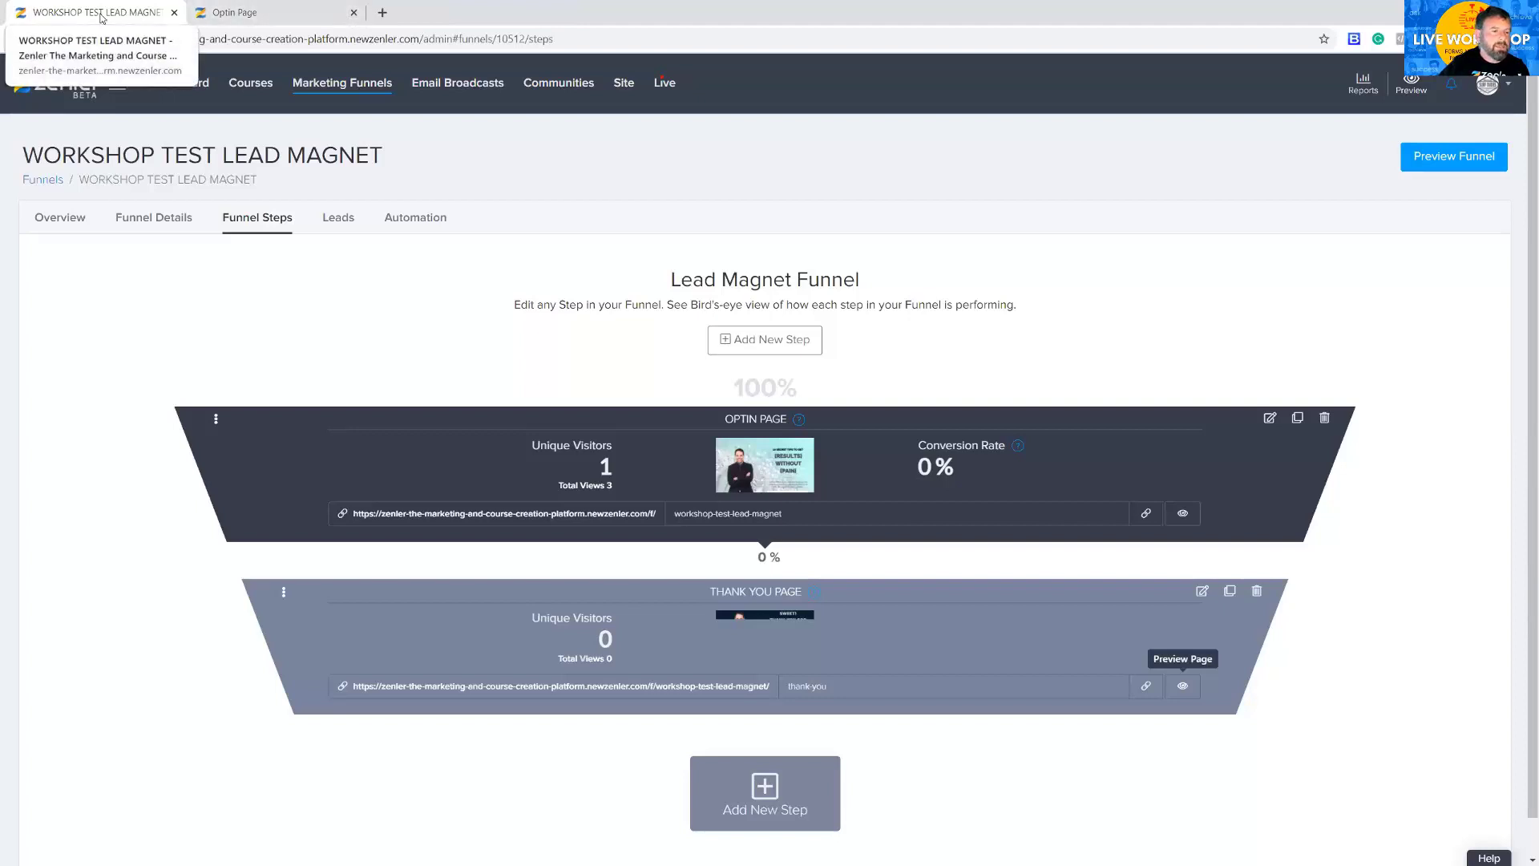
- Start a new marketing funnel of the Video Series type and continue to its settings
{"action": "left_click", "coordinate": [342, 85]}
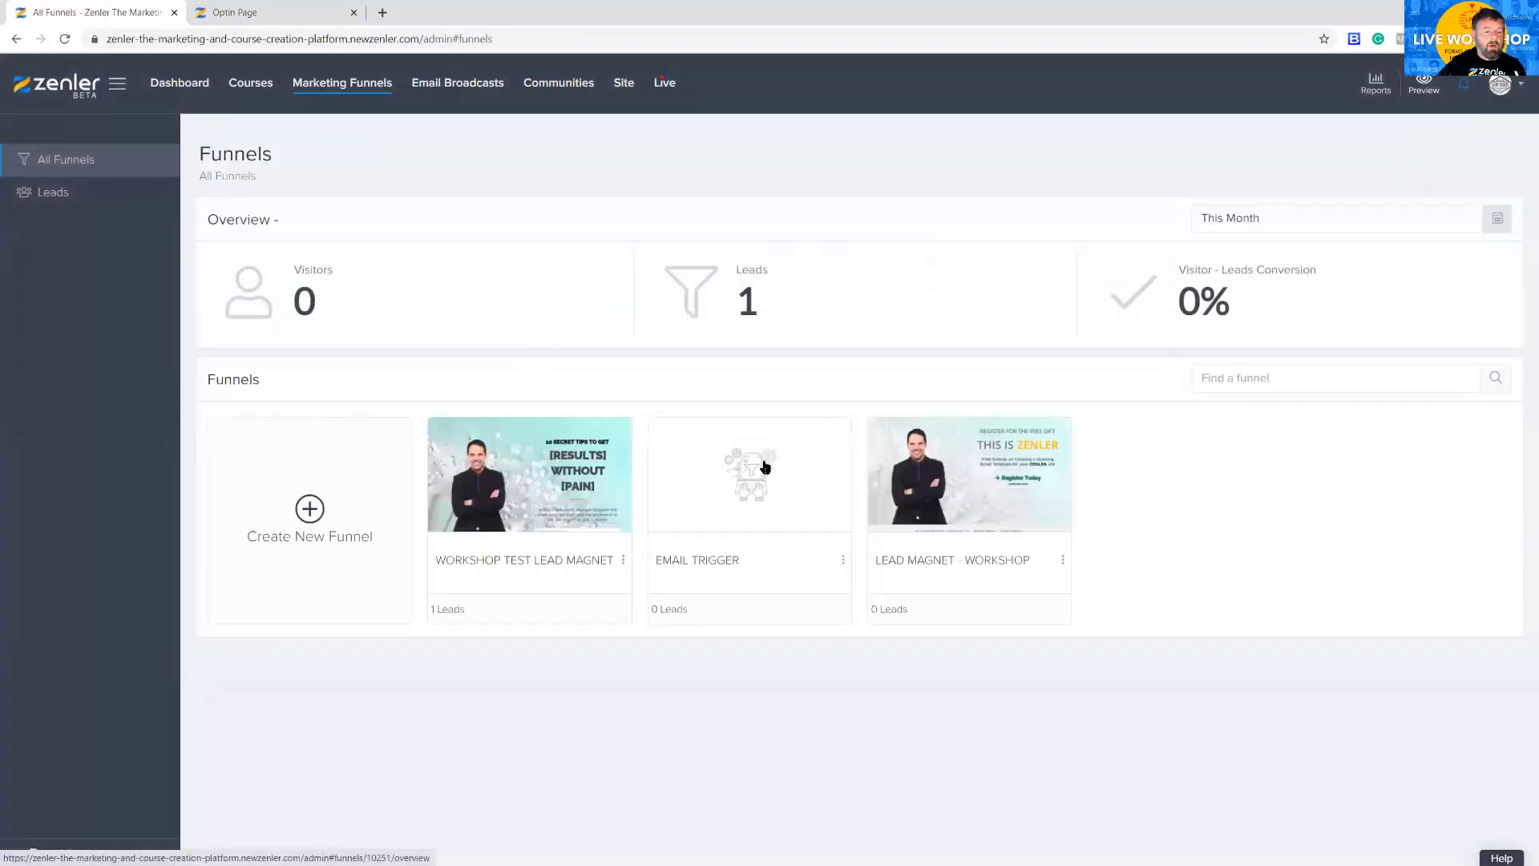
{"action": "left_click", "coordinate": [341, 508]}
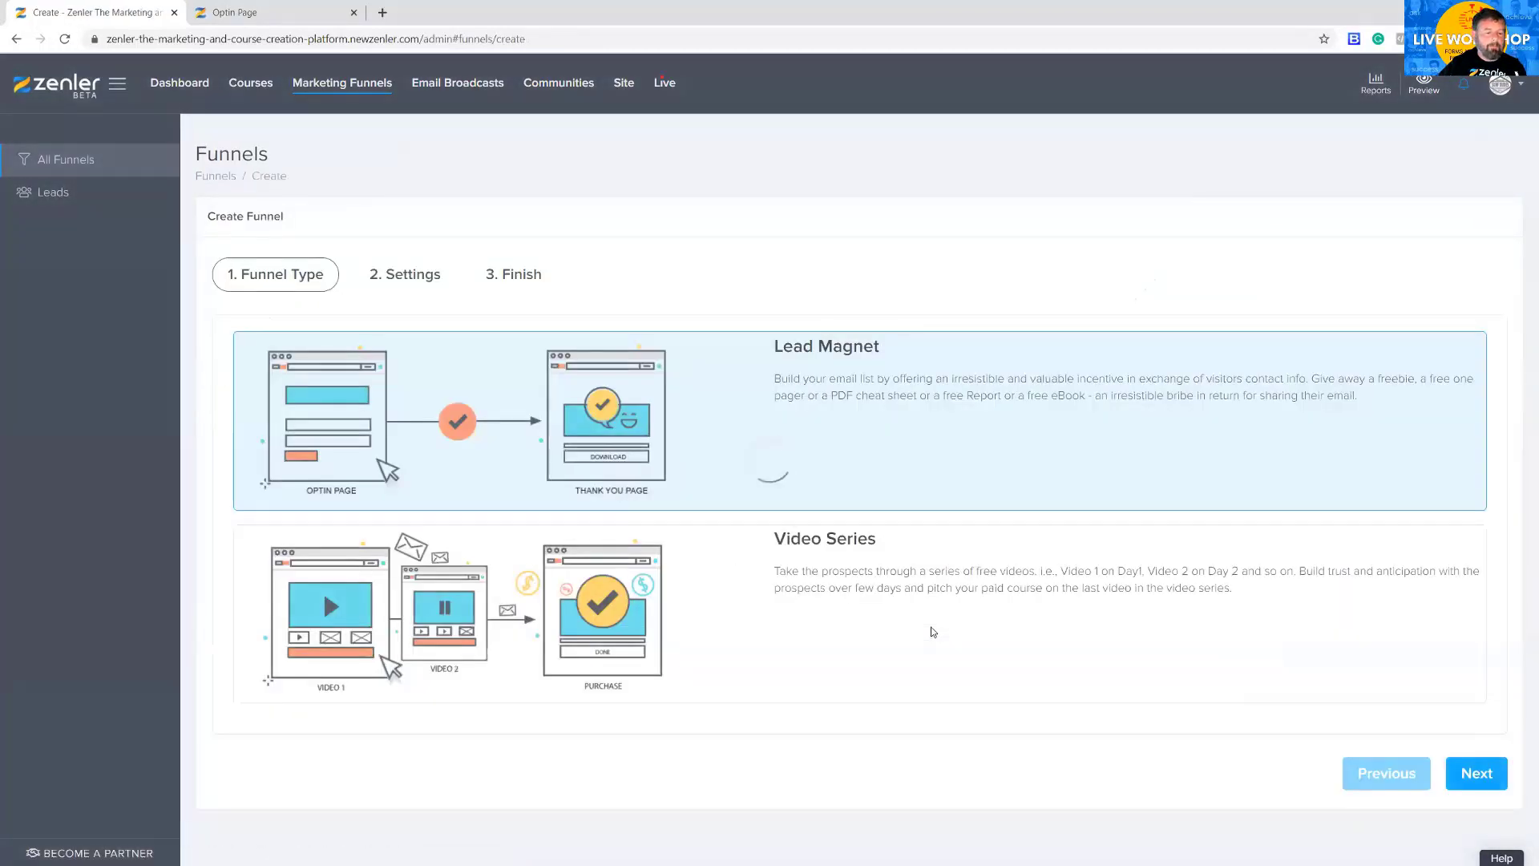
{"action": "left_click", "coordinate": [919, 569]}
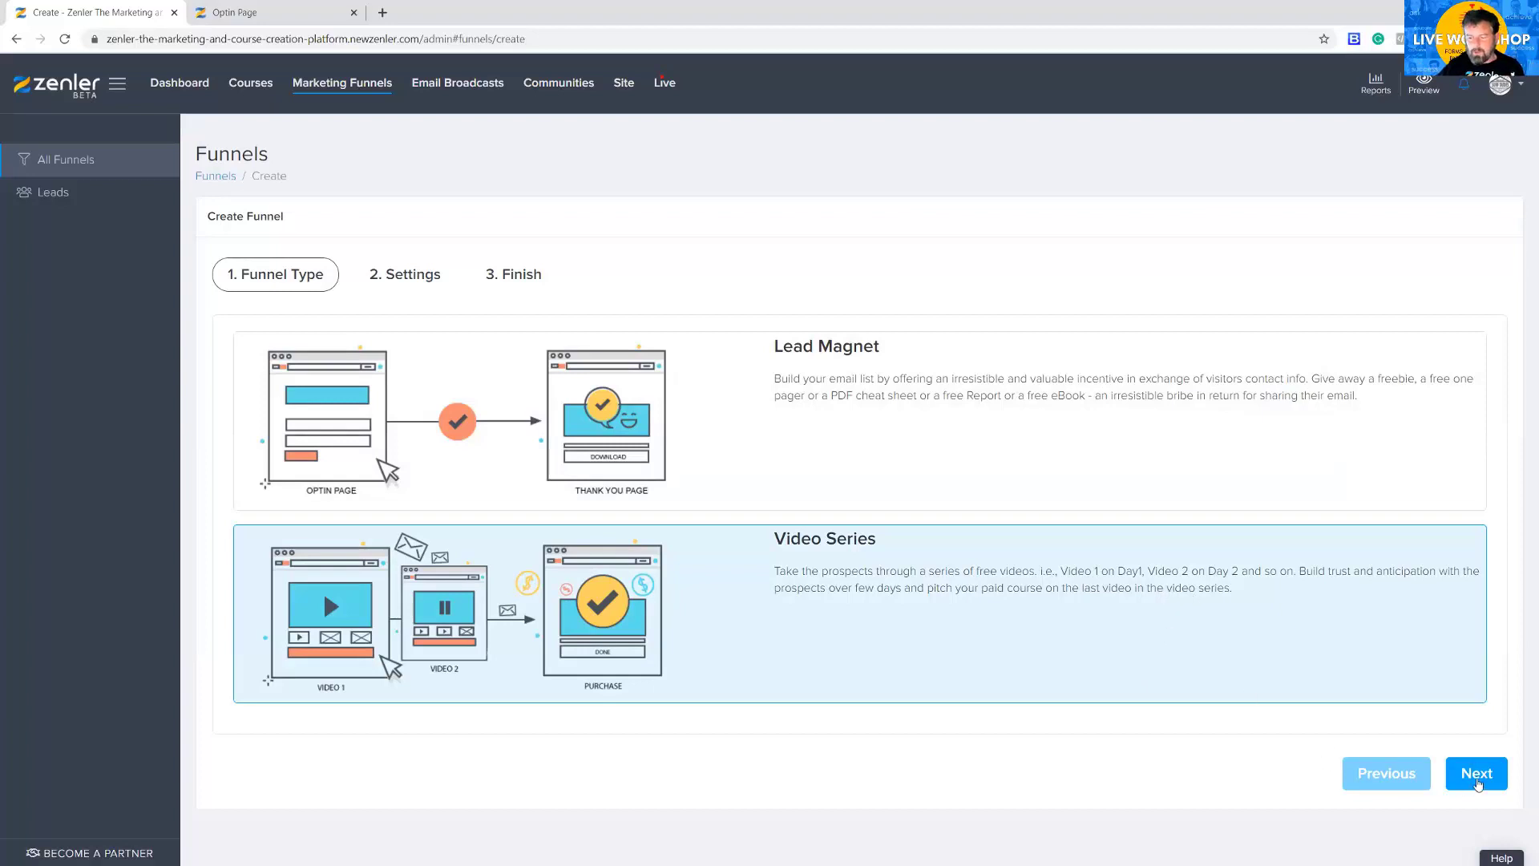
{"action": "left_click", "coordinate": [900, 538]}
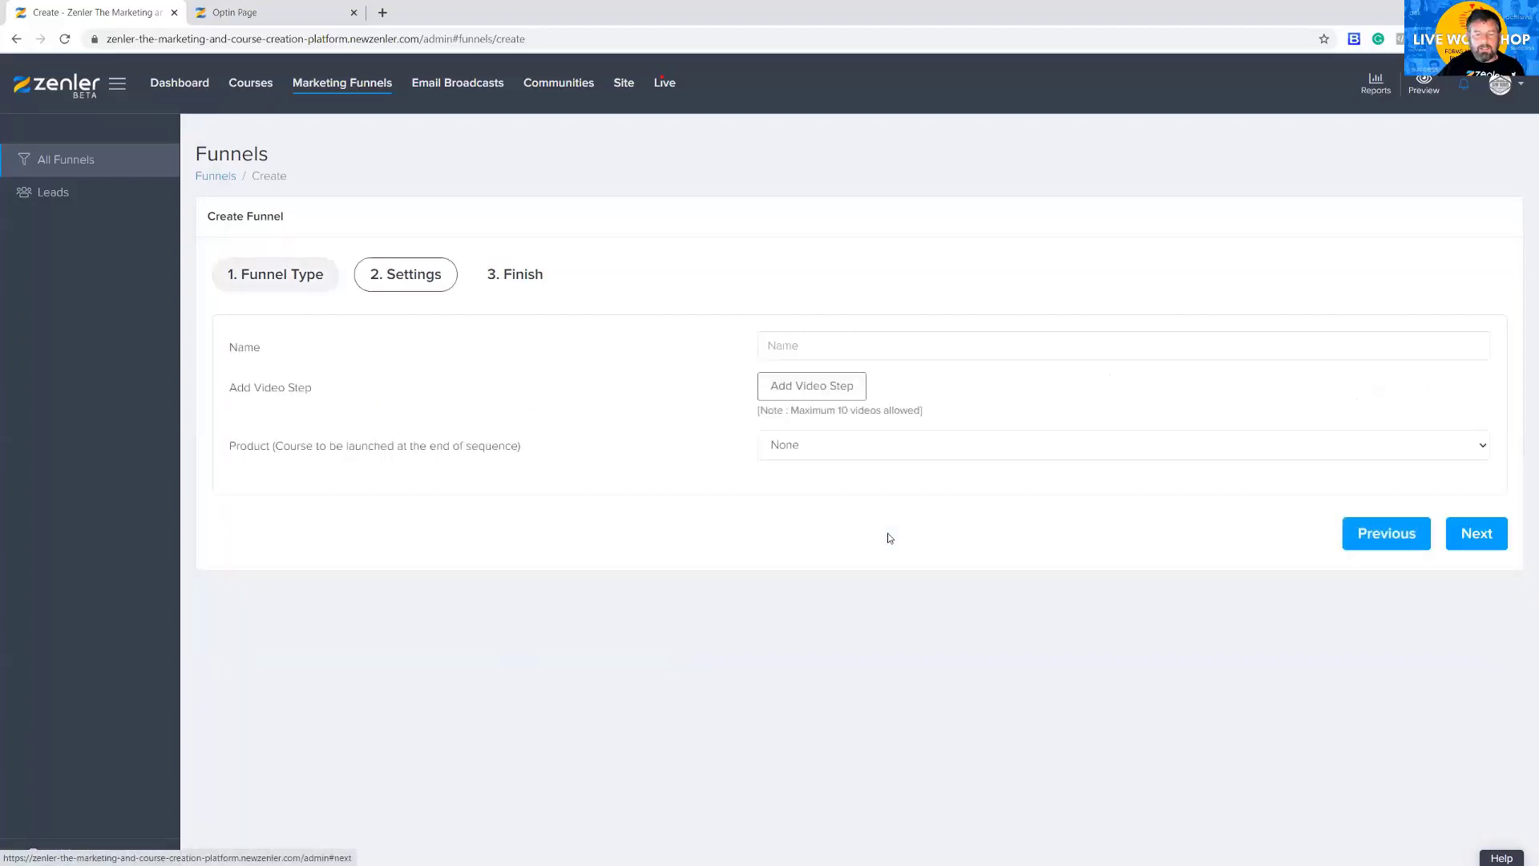
- Name the new funnel "VIDEO SERIES FUNNEL WORKSHOP TEST"
{"action": "left_click", "coordinate": [794, 350]}
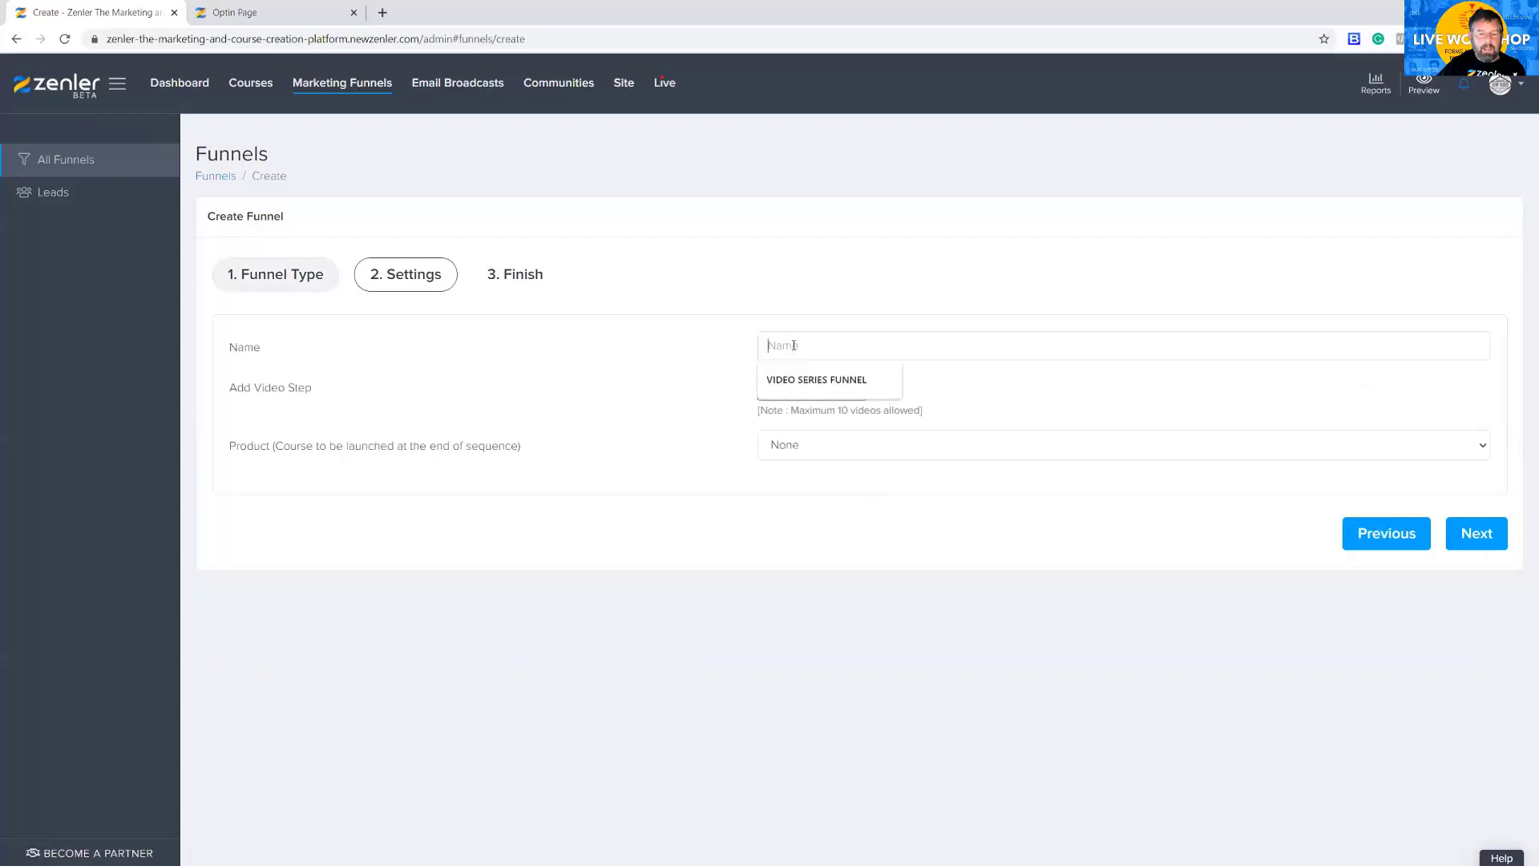
{"action": "left_click", "coordinate": [816, 381]}
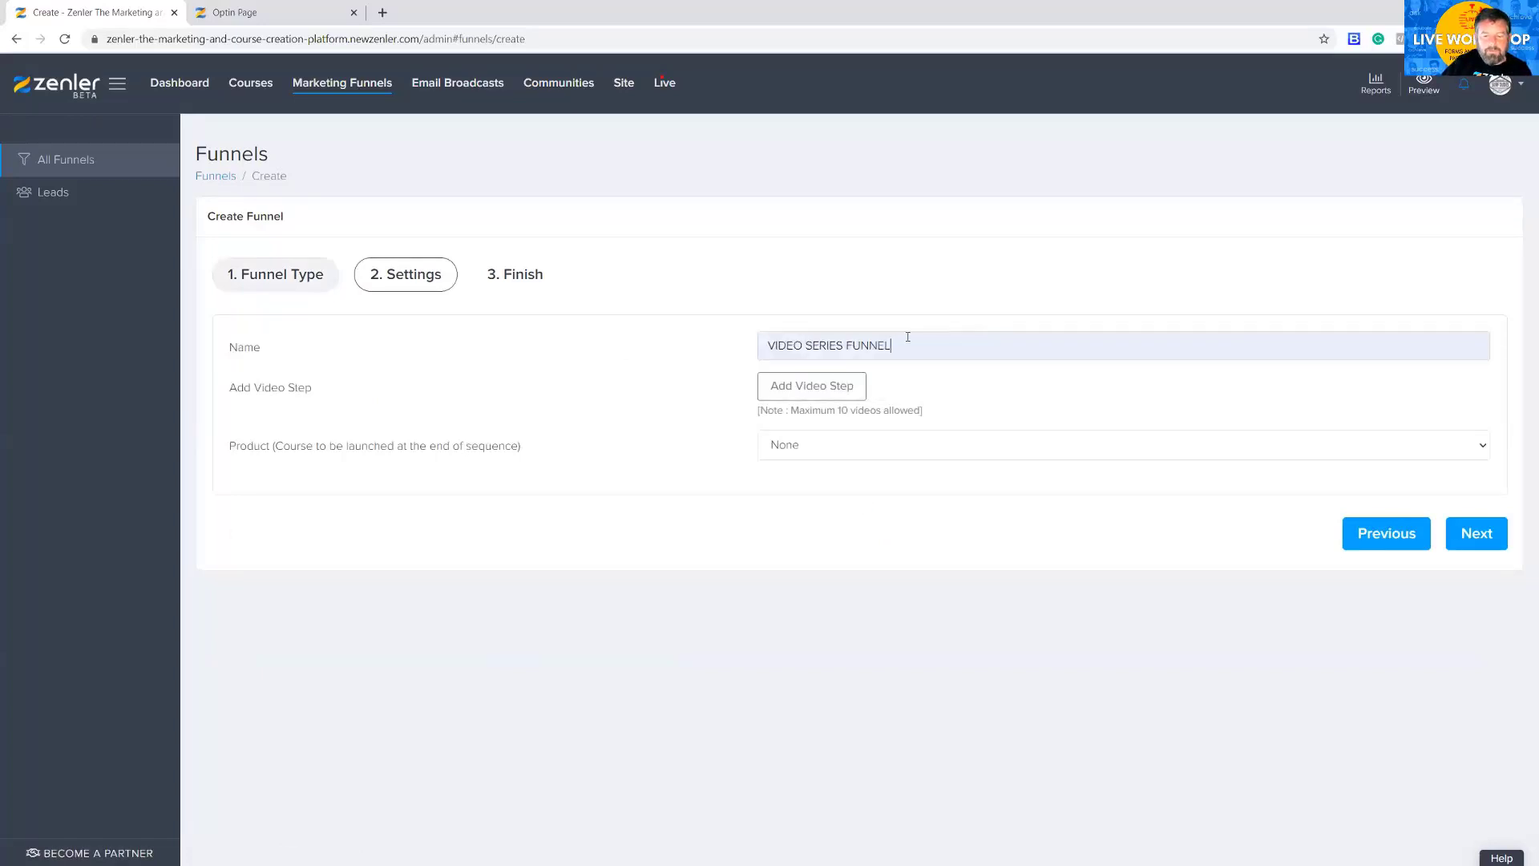
{"action": "type", "text": "WORK"}
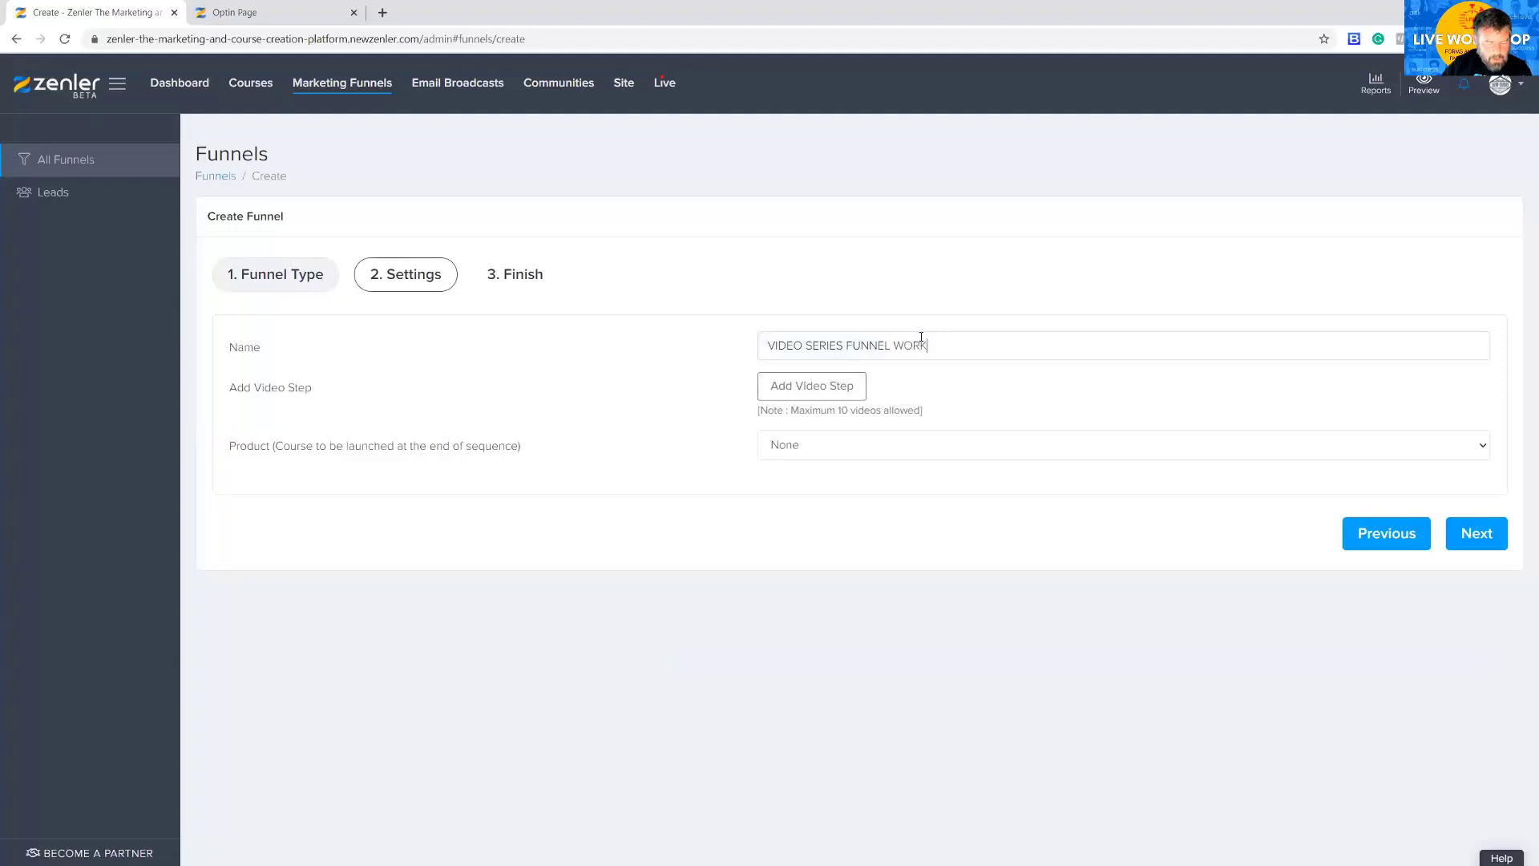
{"action": "type", "text": "SHOP TEST"}
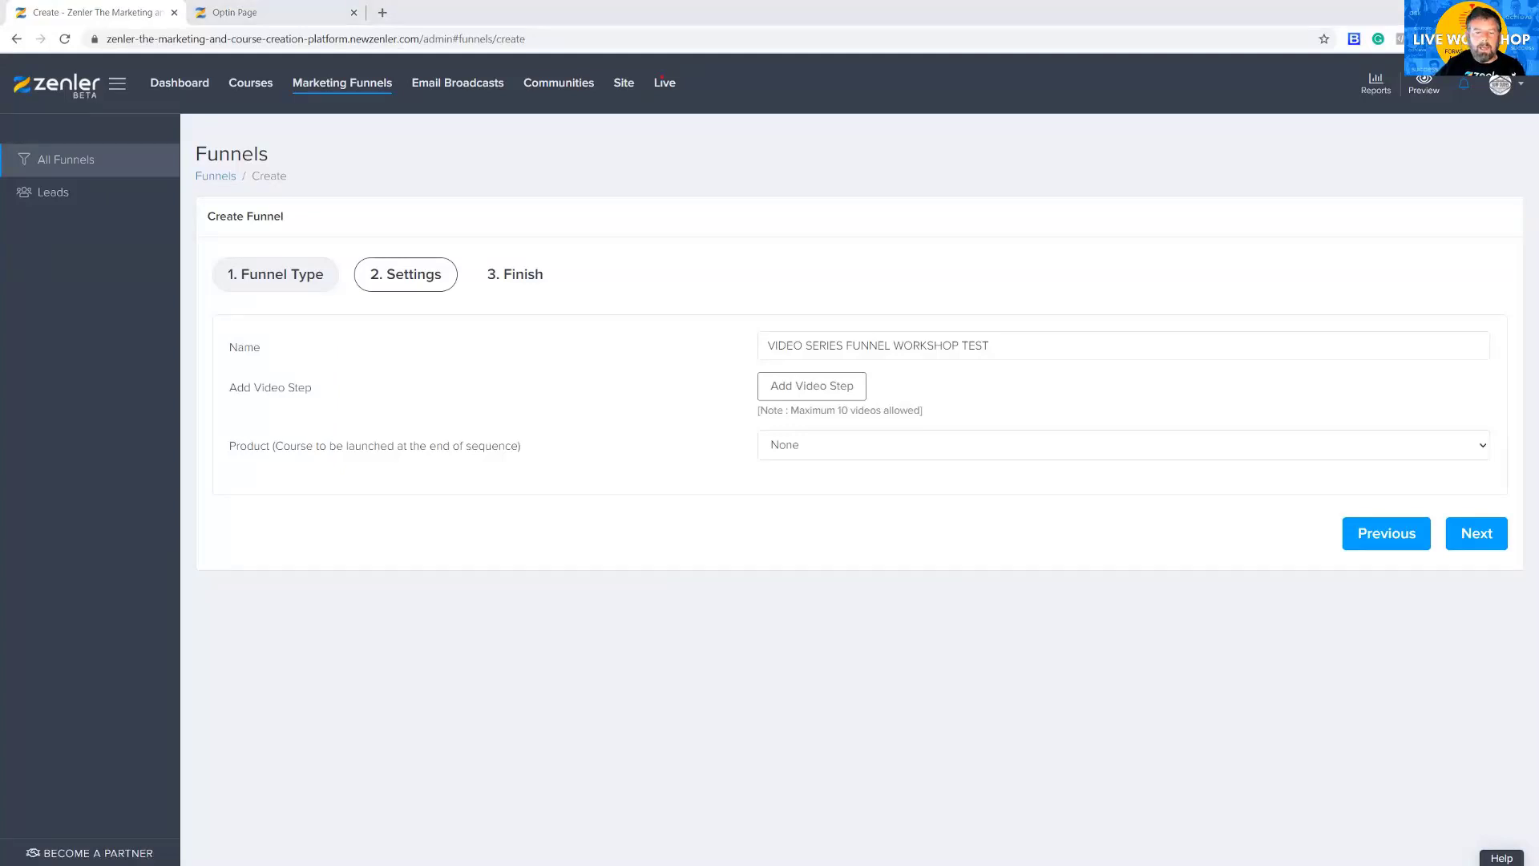
- Switch to File Explorer and look through the DAY1, DAY2, DAY3-INCENTIVETOBUY and INTRO videos in the FUNNEL videos folder
{"action": "key", "text": "alt+Tab"}
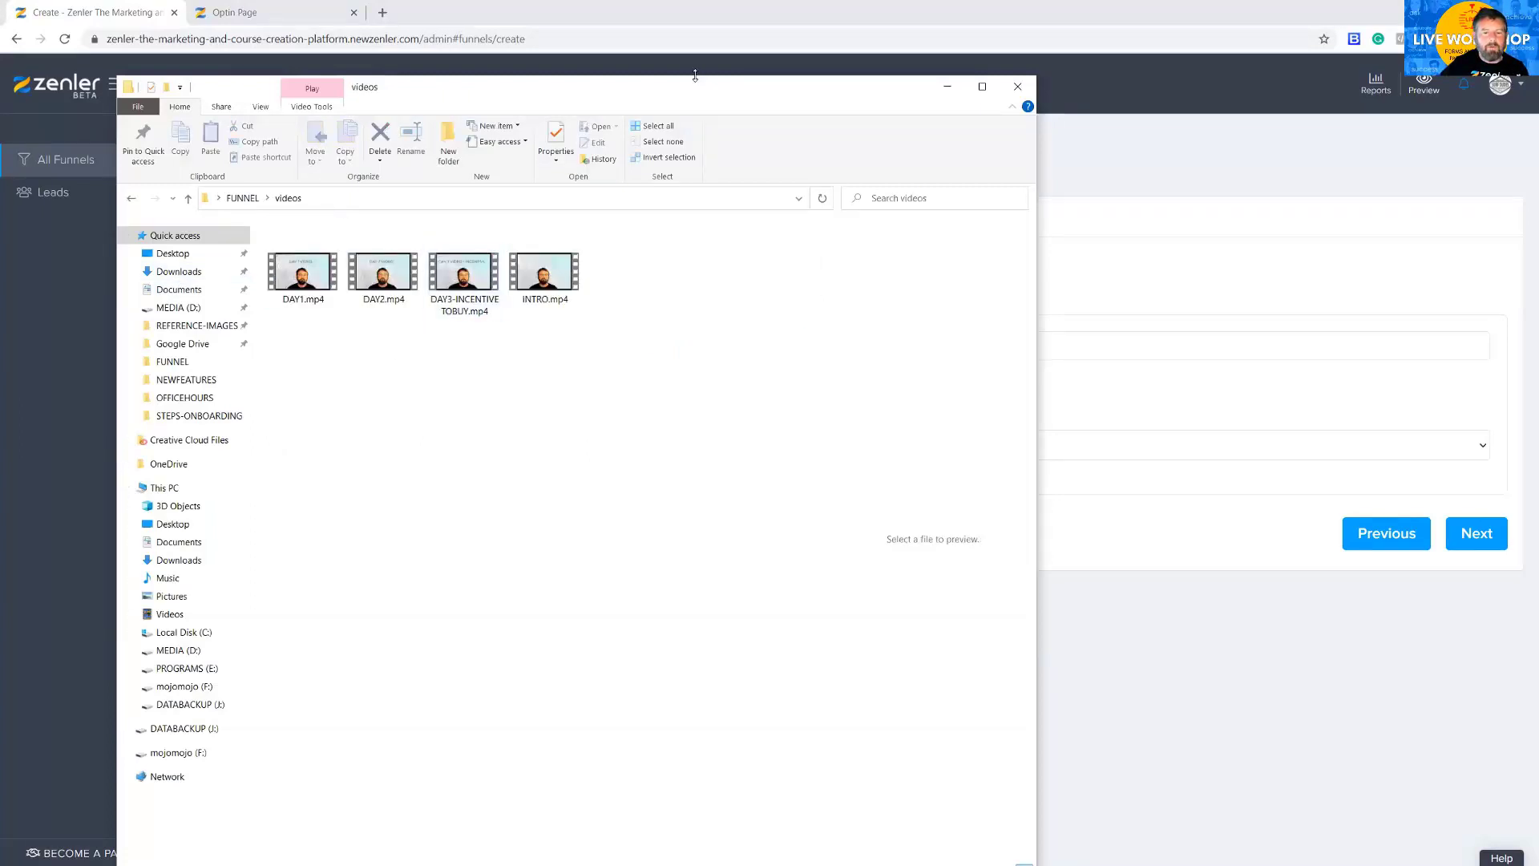
{"action": "left_click_drag", "start_coordinate": [695, 75], "coordinate": [717, 134]}
{"action": "left_click", "coordinate": [360, 331]}
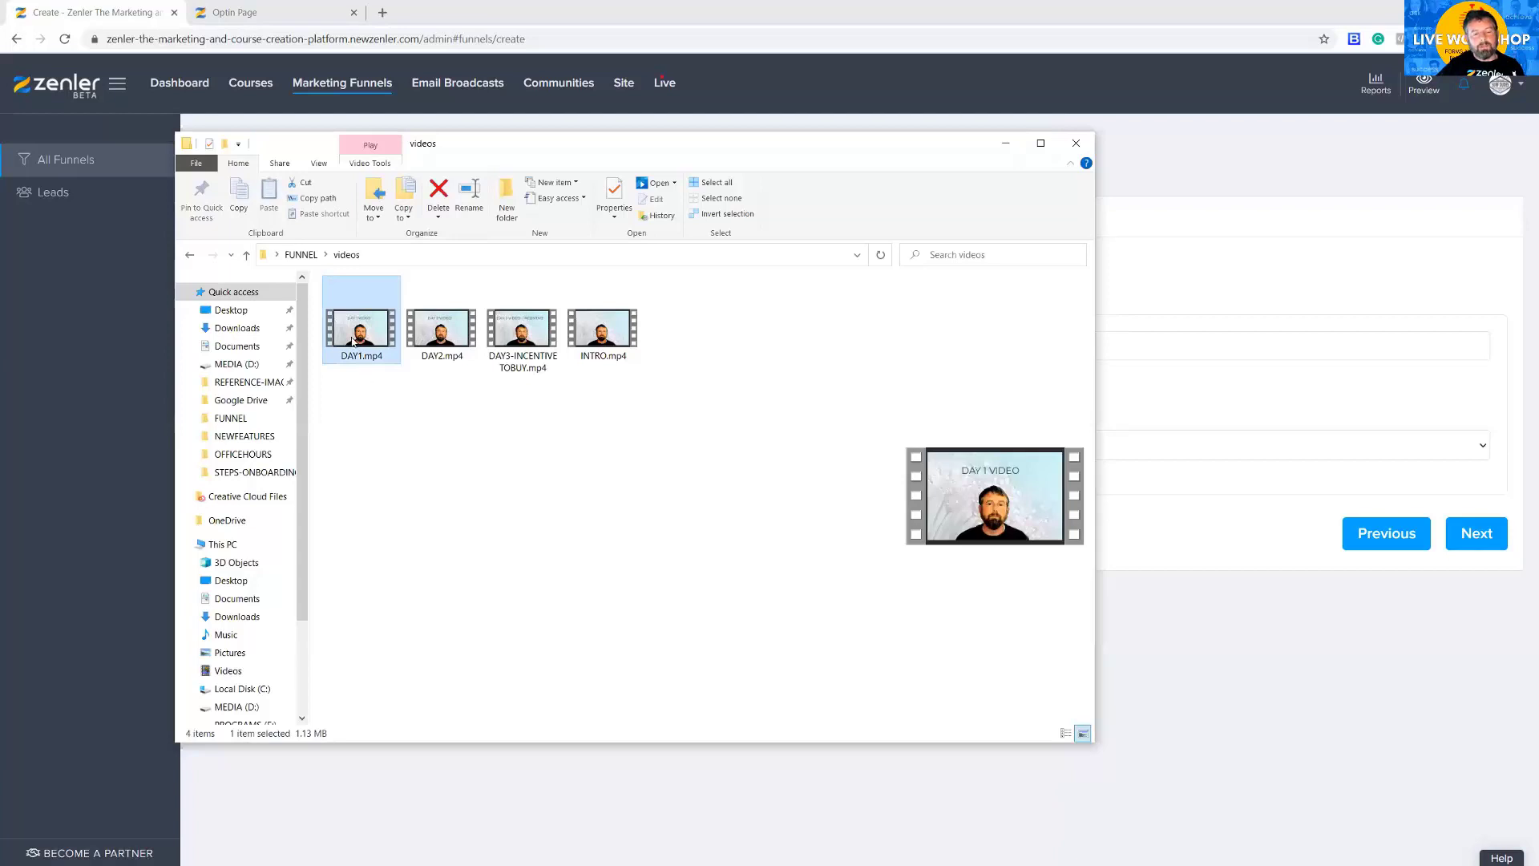
{"action": "left_click", "coordinate": [438, 343]}
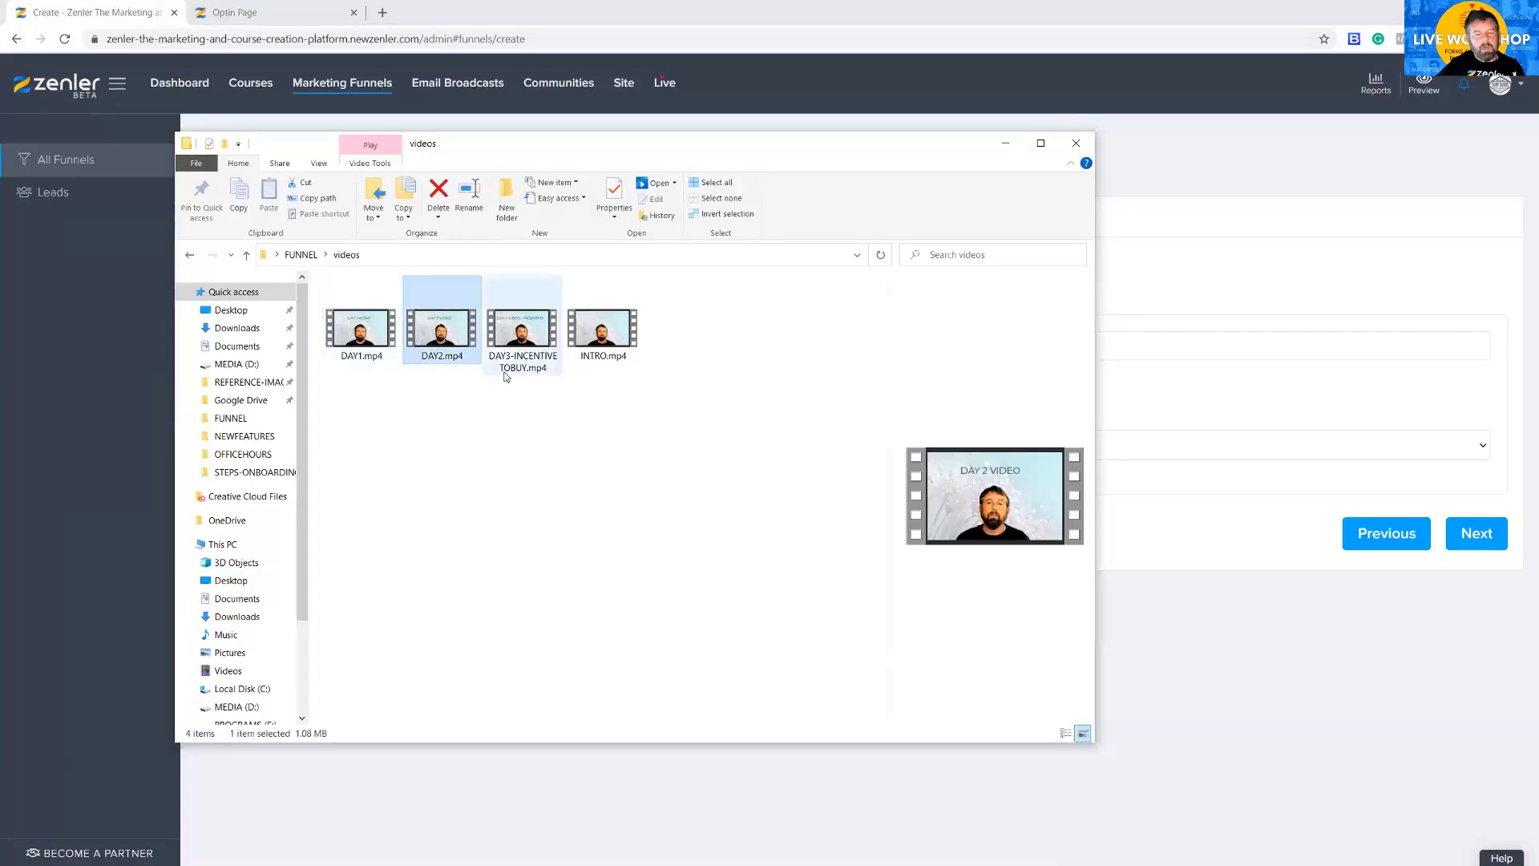
{"action": "left_click", "coordinate": [518, 344]}
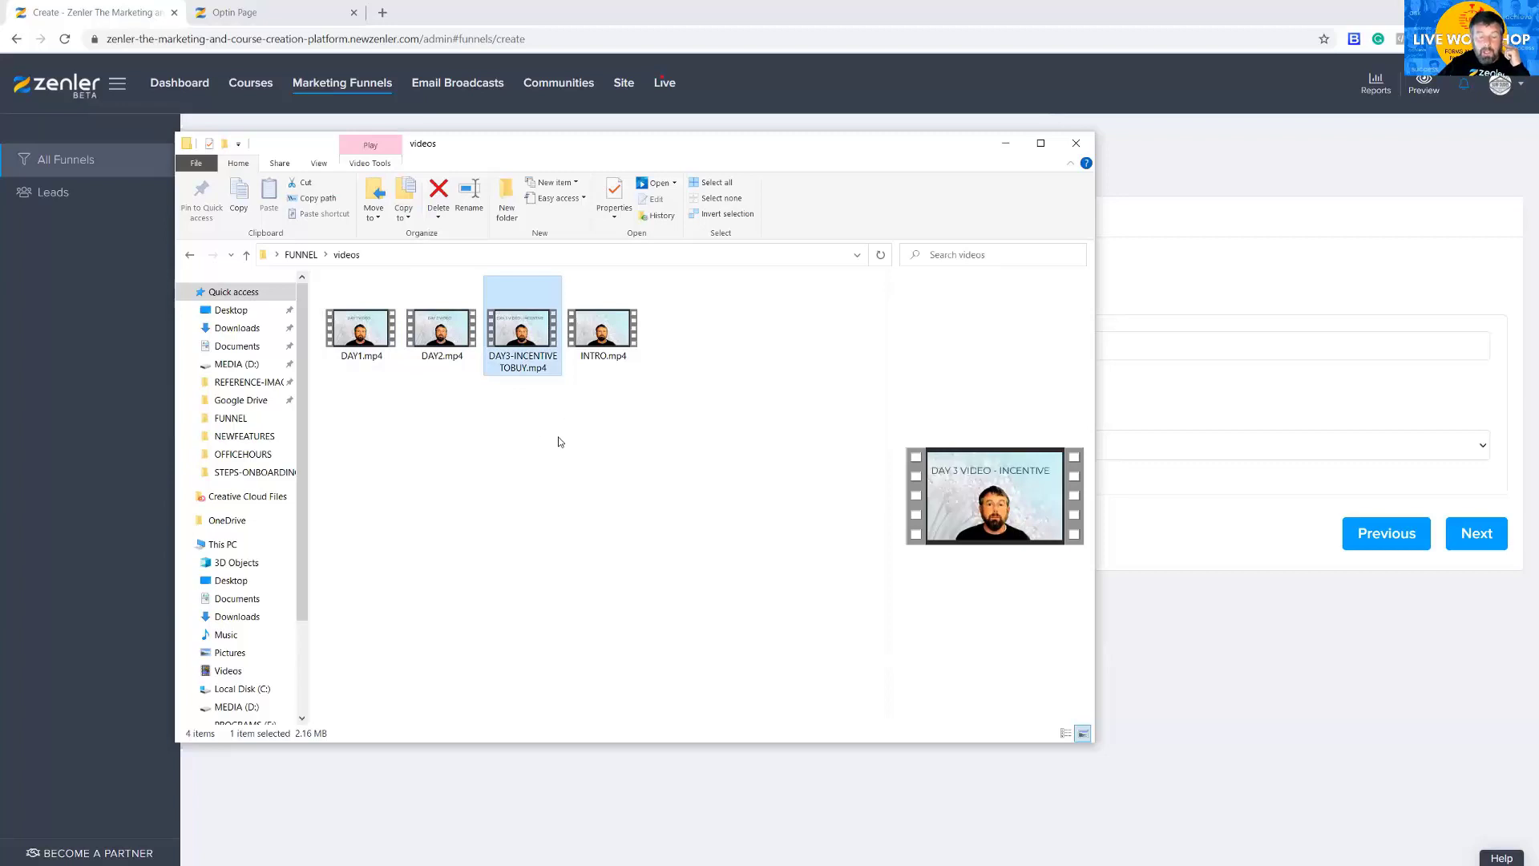
{"action": "left_click", "coordinate": [601, 344]}
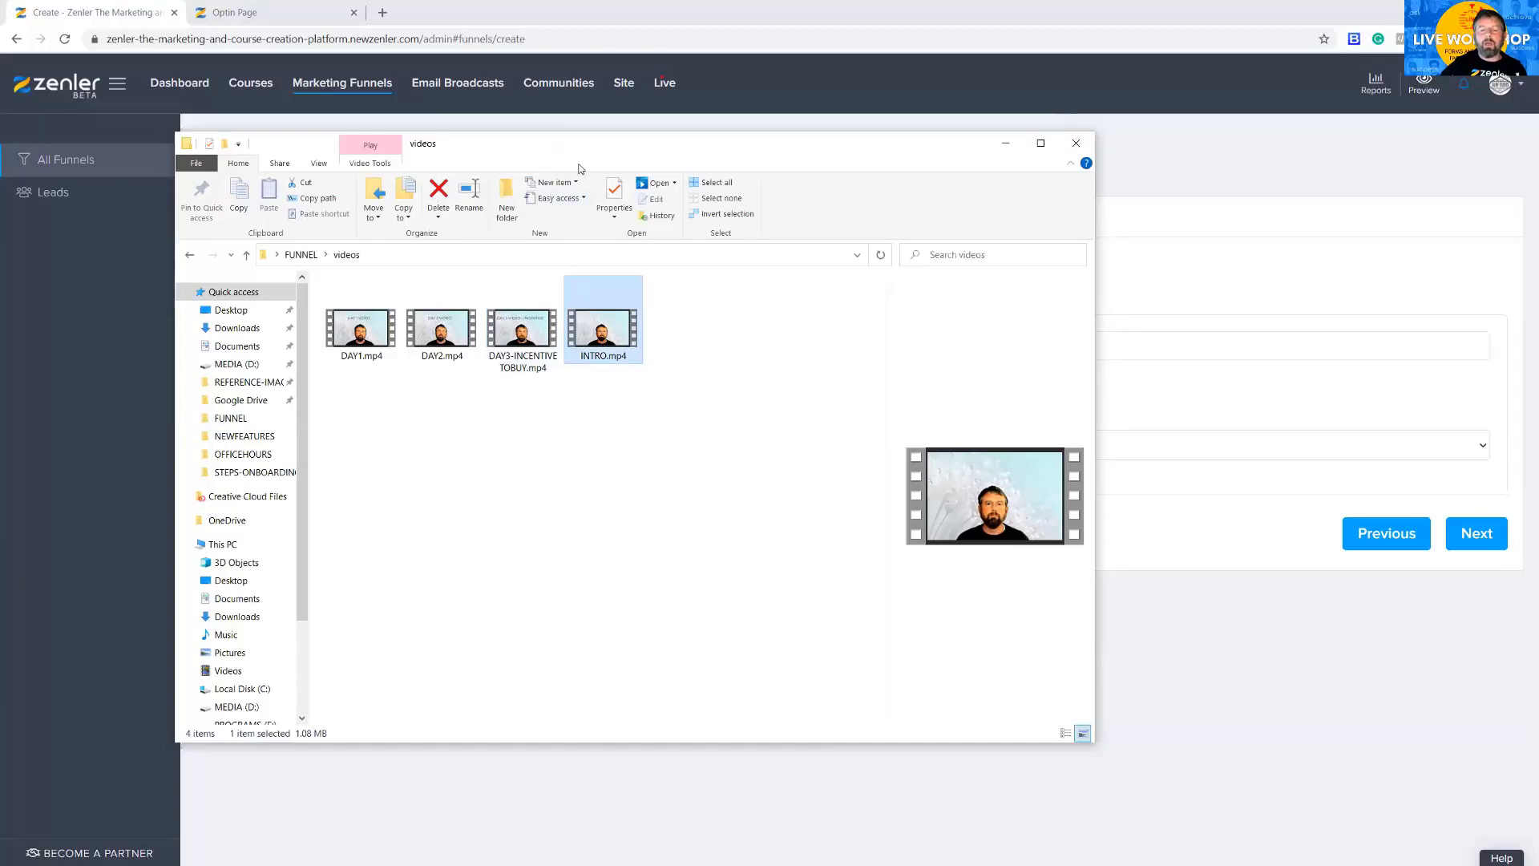
{"action": "left_click_drag", "start_coordinate": [578, 145], "coordinate": [570, 160]}
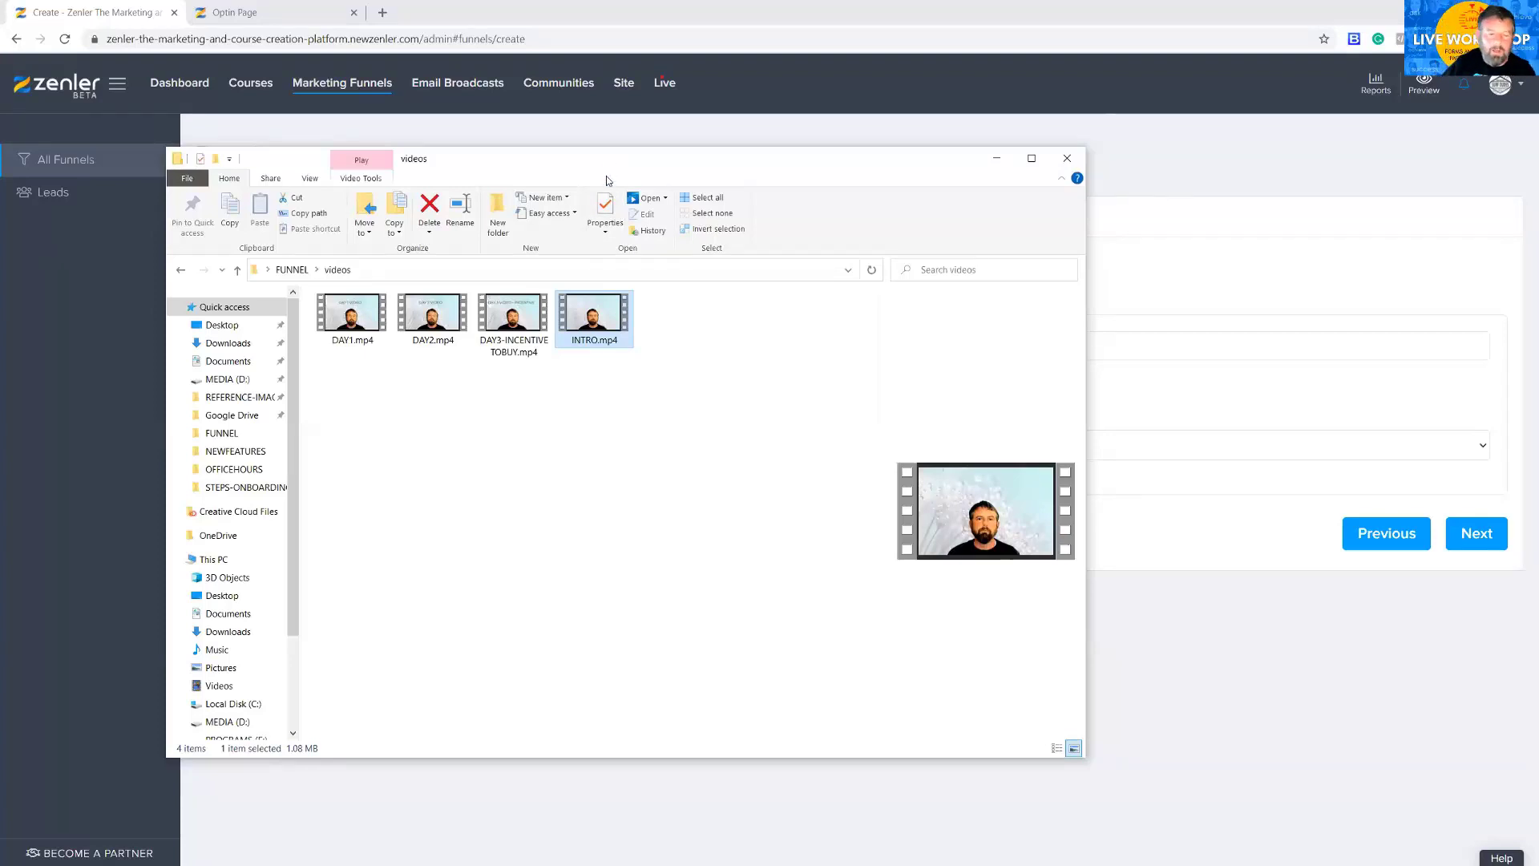
{"action": "left_click", "coordinate": [351, 323]}
{"action": "key", "text": "Right"}
{"action": "key", "text": "Right"}
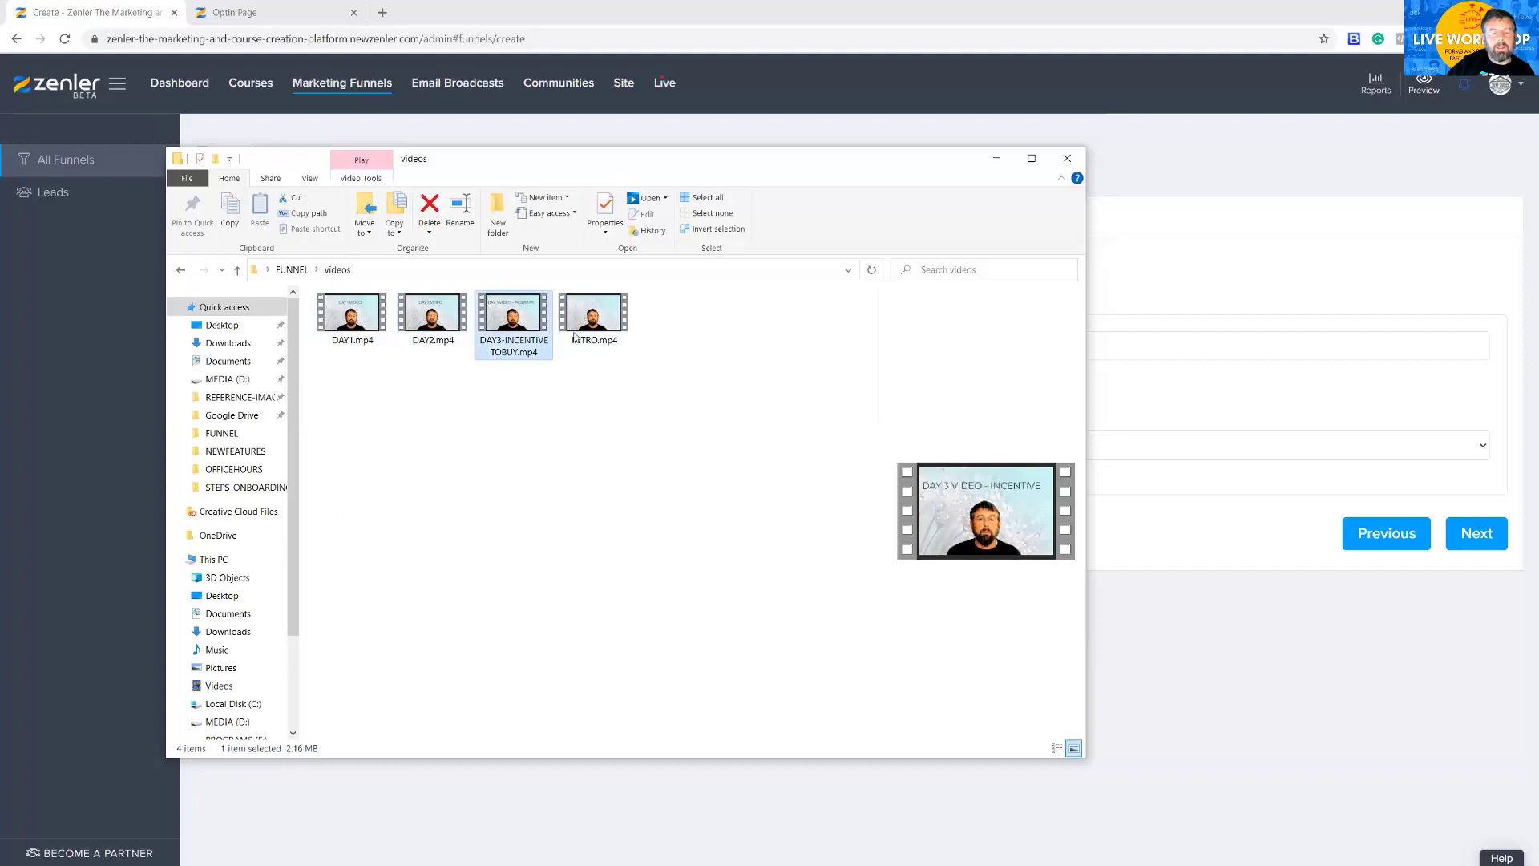
{"action": "left_click", "coordinate": [594, 317]}
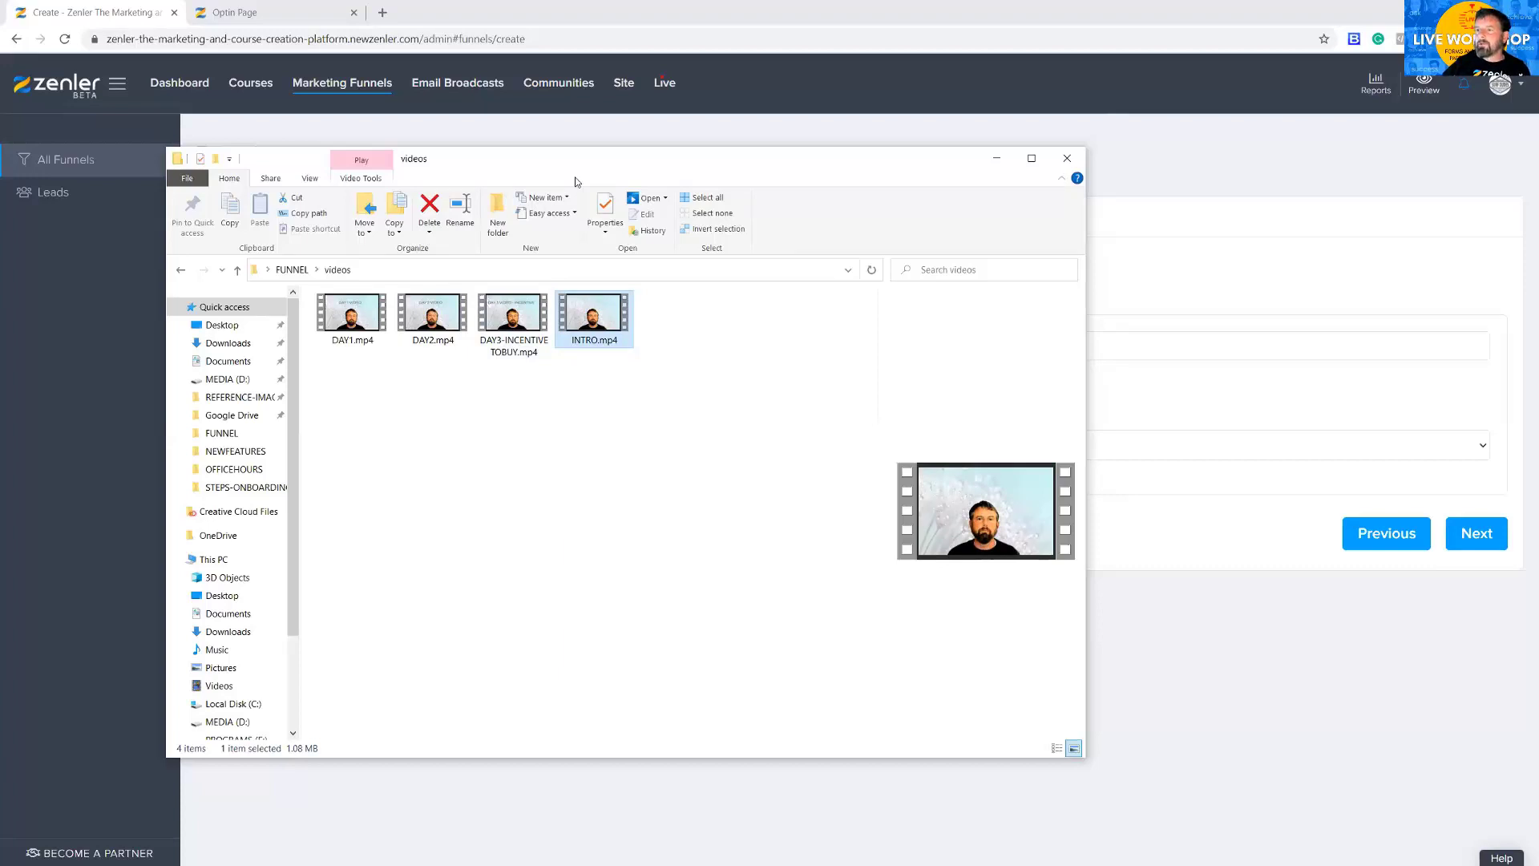
{"action": "key", "text": "alt+Tab"}
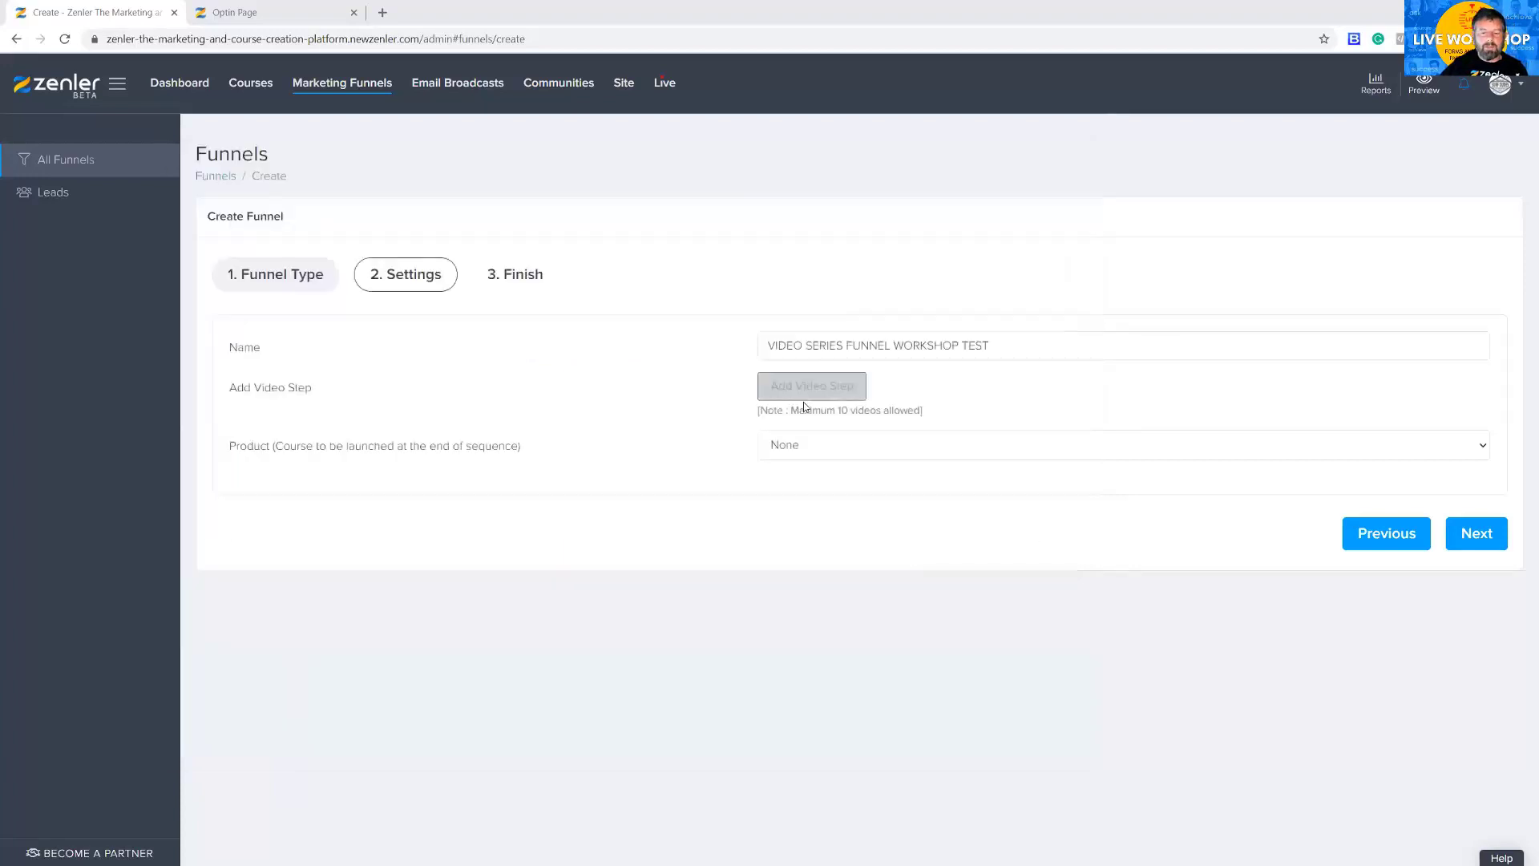
- Add day1.mp4, day2.mp4 and day3-incentivetobuy.mp4 from the video library as the funnel's three video steps, in that order
{"action": "left_click", "coordinate": [838, 388]}
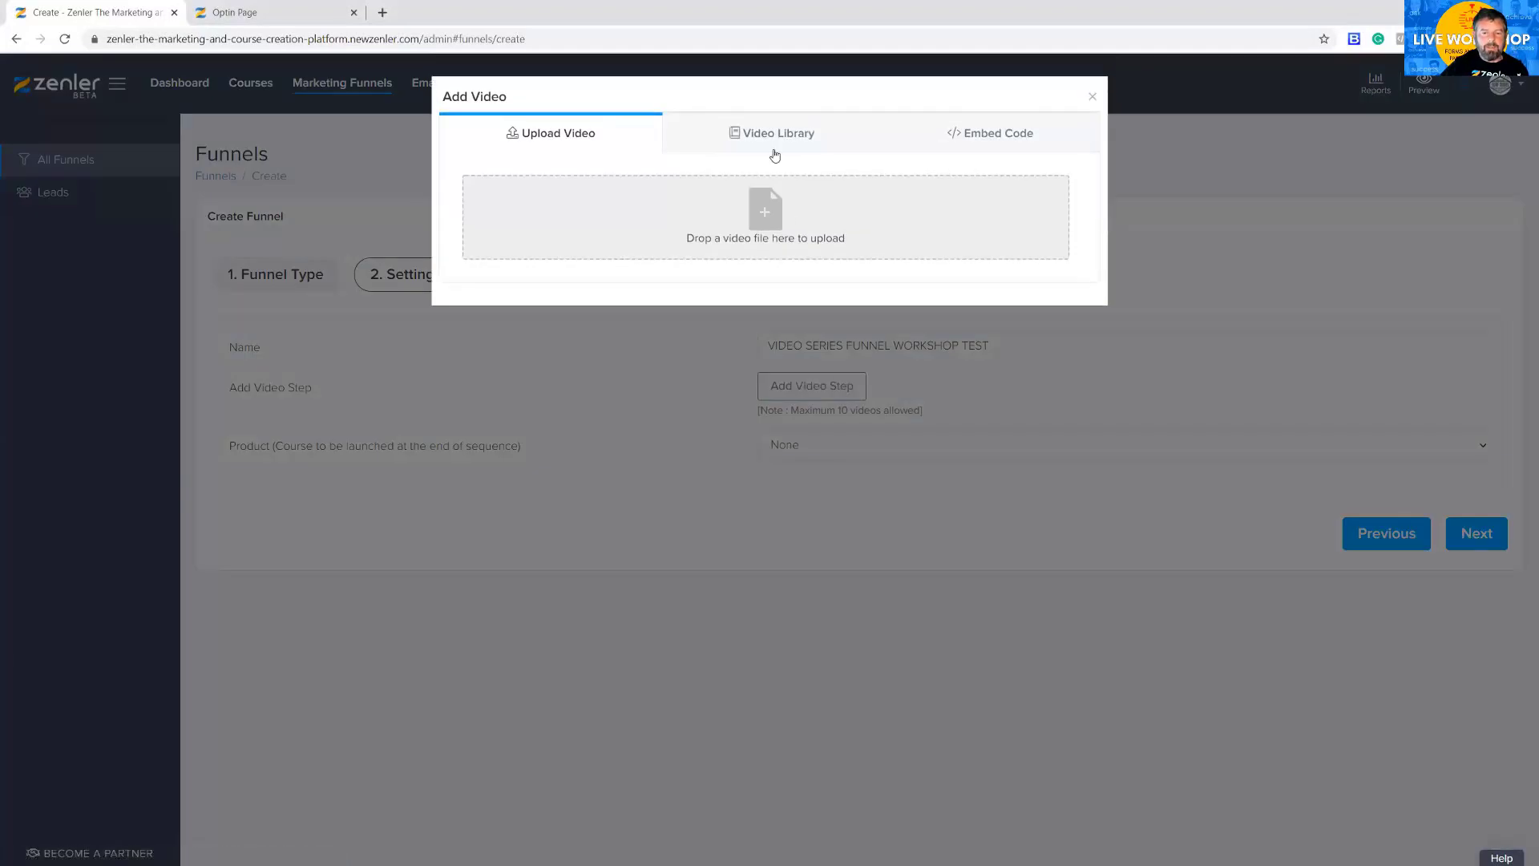
{"action": "left_click", "coordinate": [774, 138]}
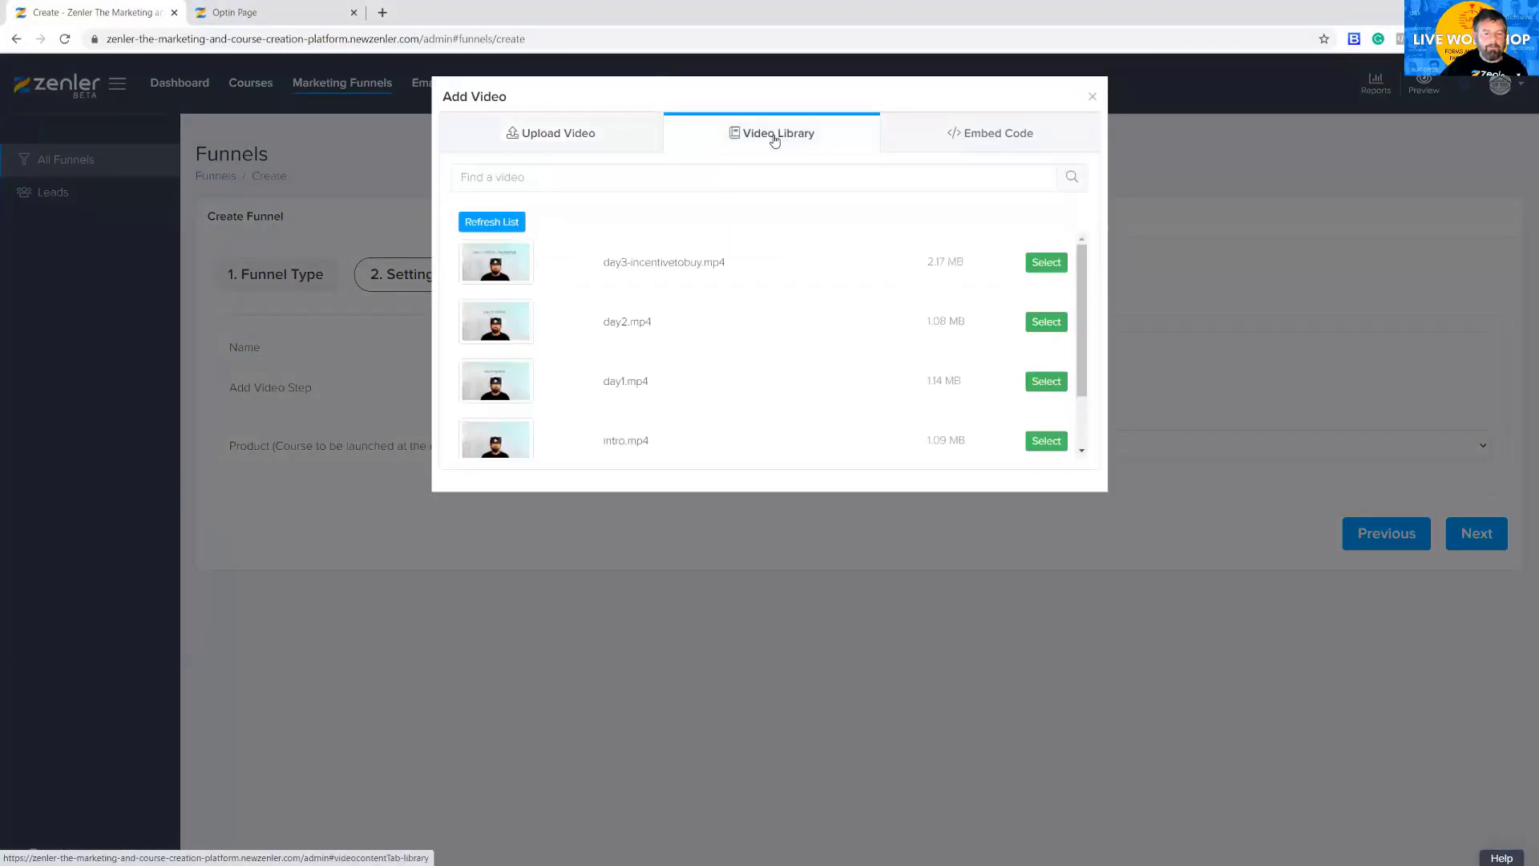
{"action": "left_click", "coordinate": [1050, 383]}
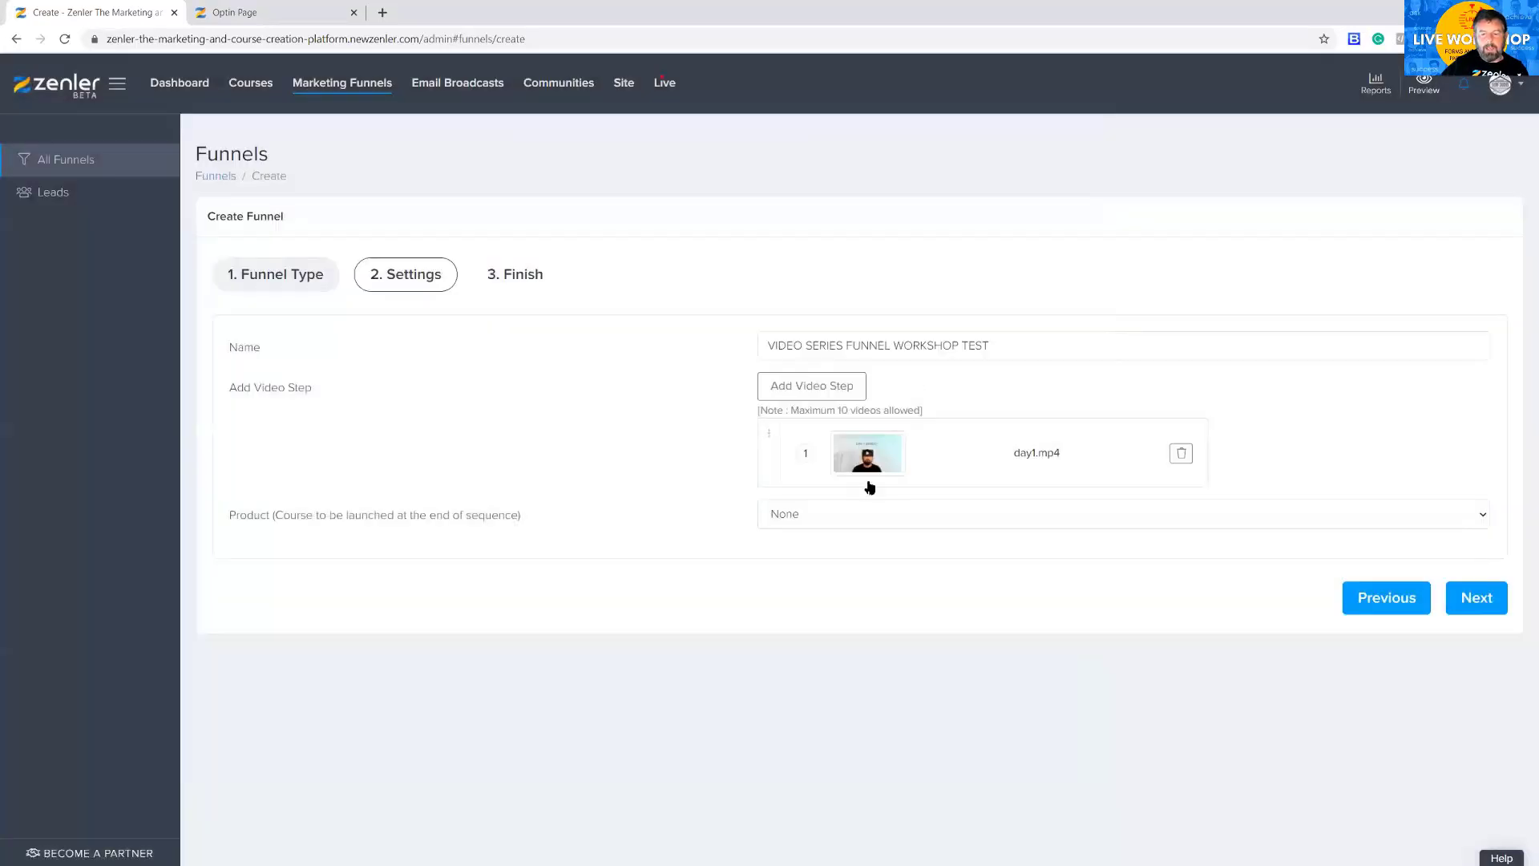
{"action": "left_click", "coordinate": [804, 388]}
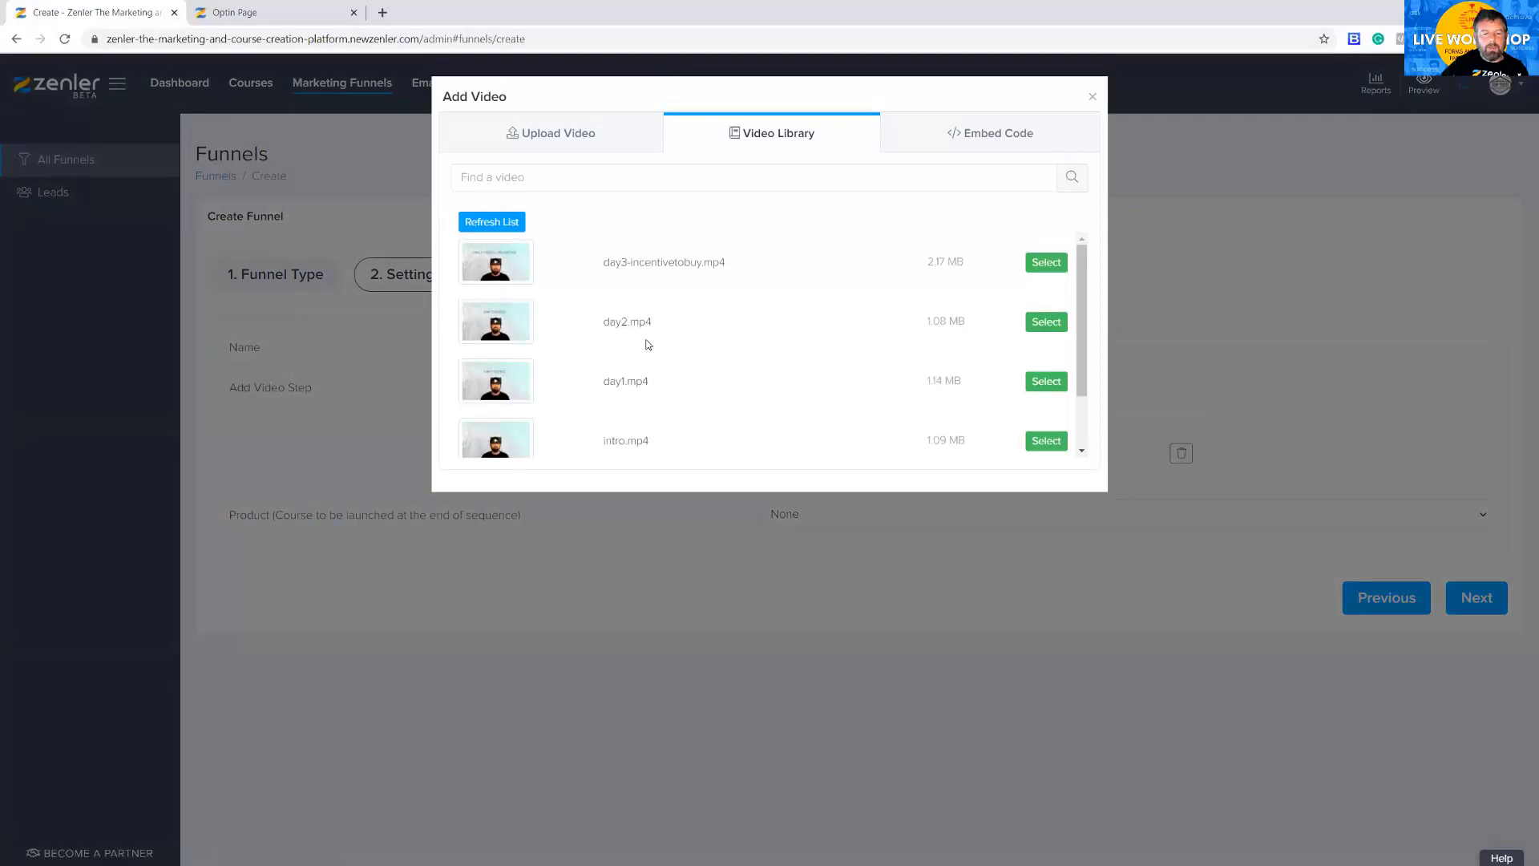
{"action": "left_click", "coordinate": [1044, 321]}
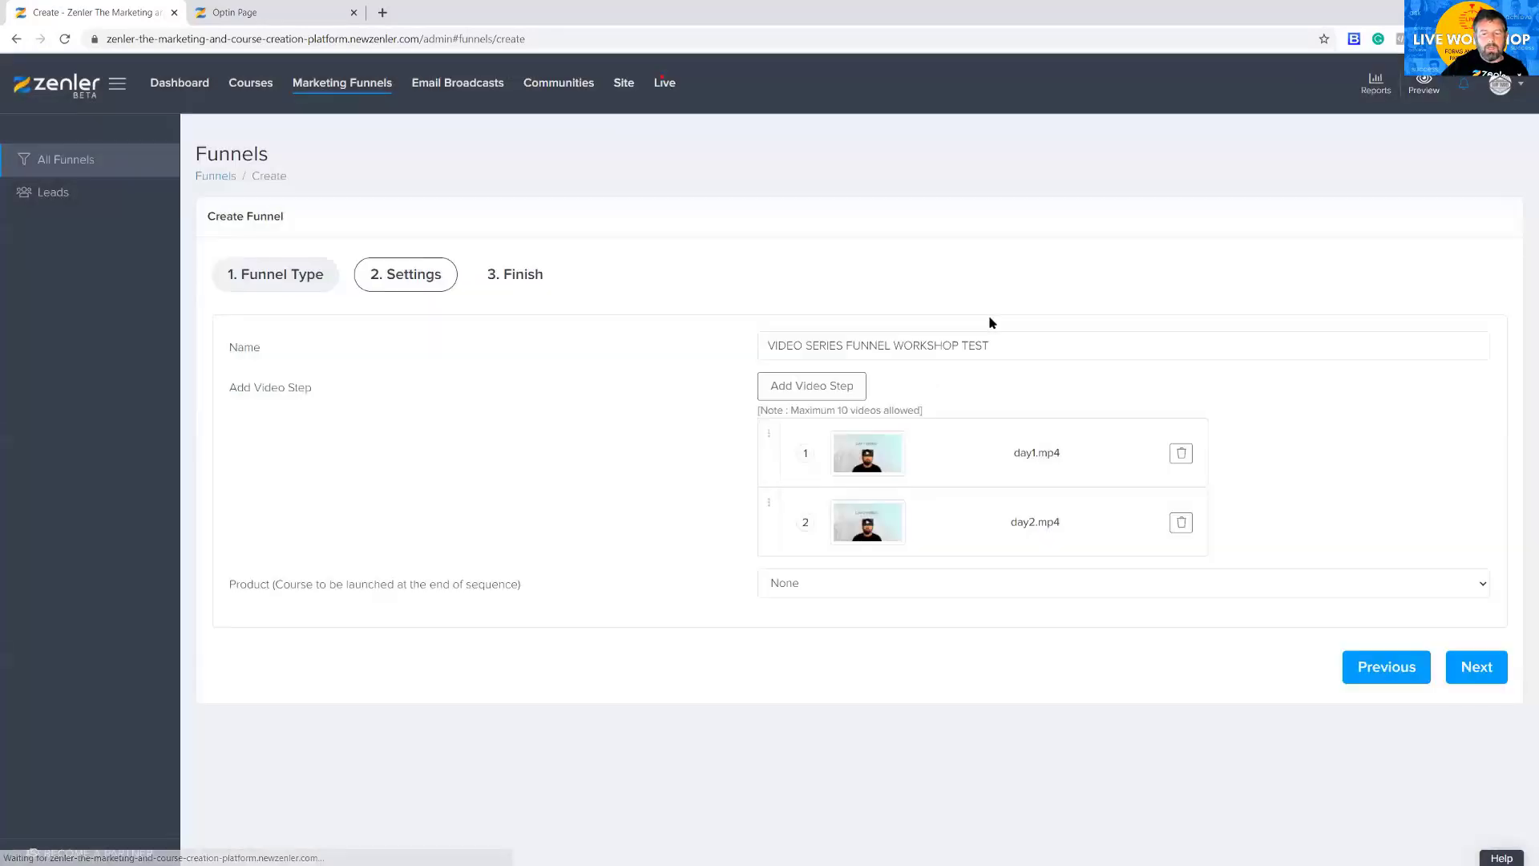
{"action": "left_click", "coordinate": [819, 391]}
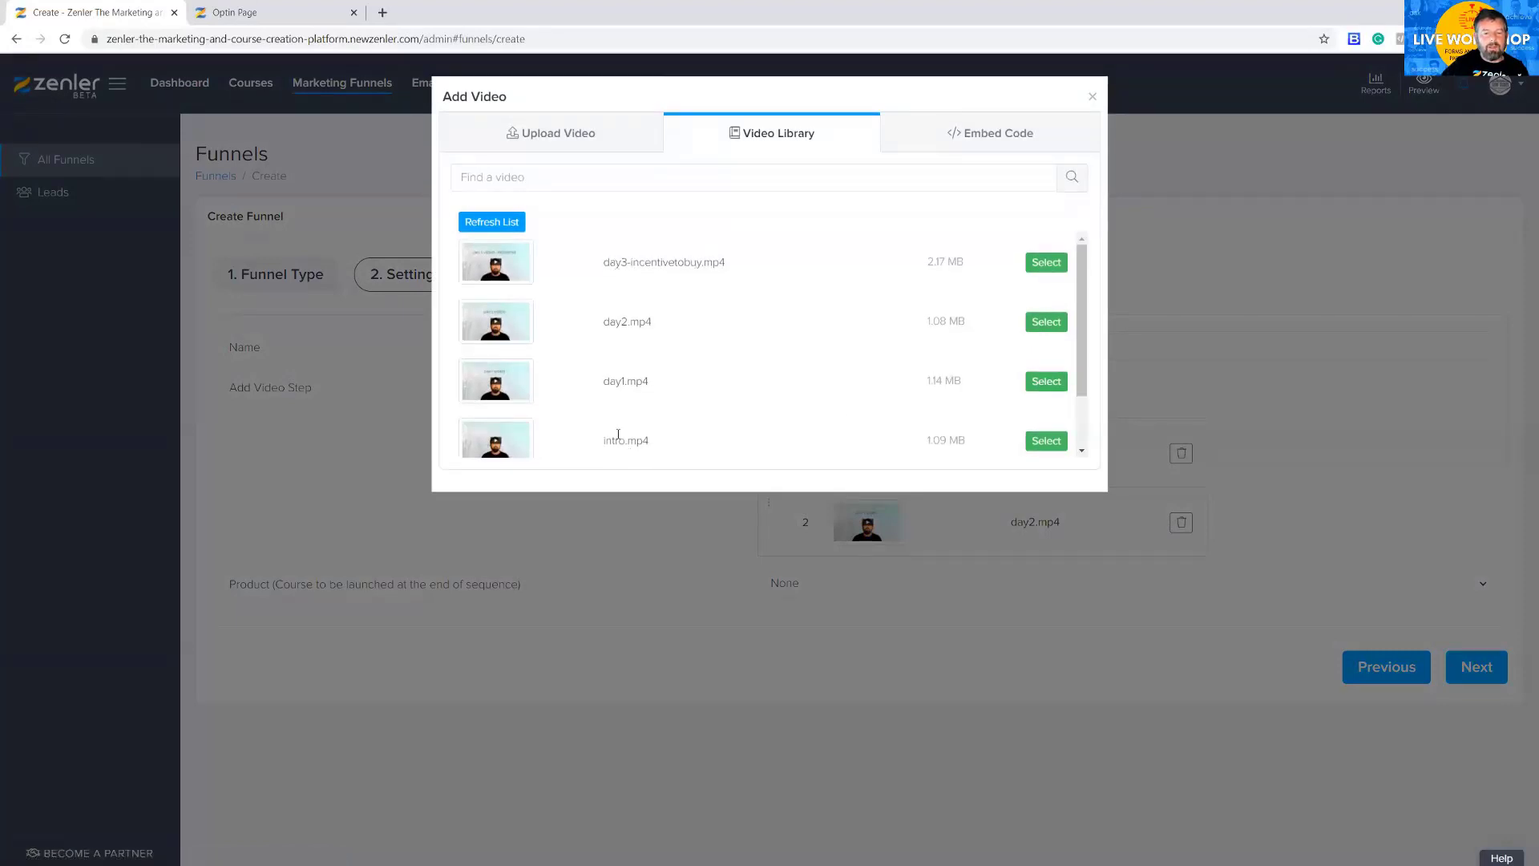
{"action": "left_click", "coordinate": [1045, 264]}
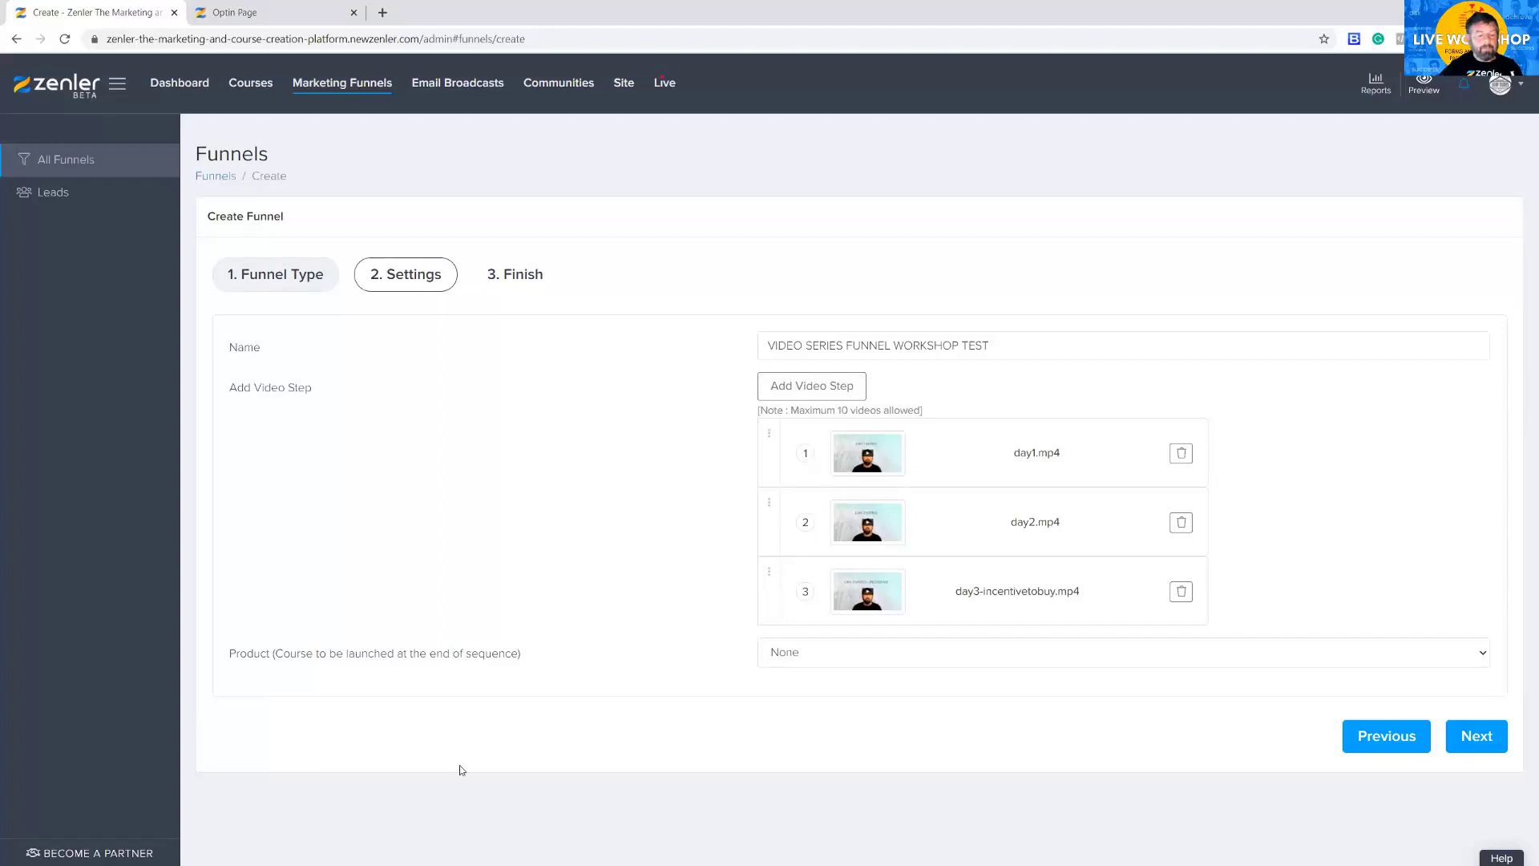
- Leave the launched product as None, choose the White Video Series theme, and finish creating the funnel
{"action": "left_click_drag", "start_coordinate": [232, 654], "coordinate": [532, 659]}
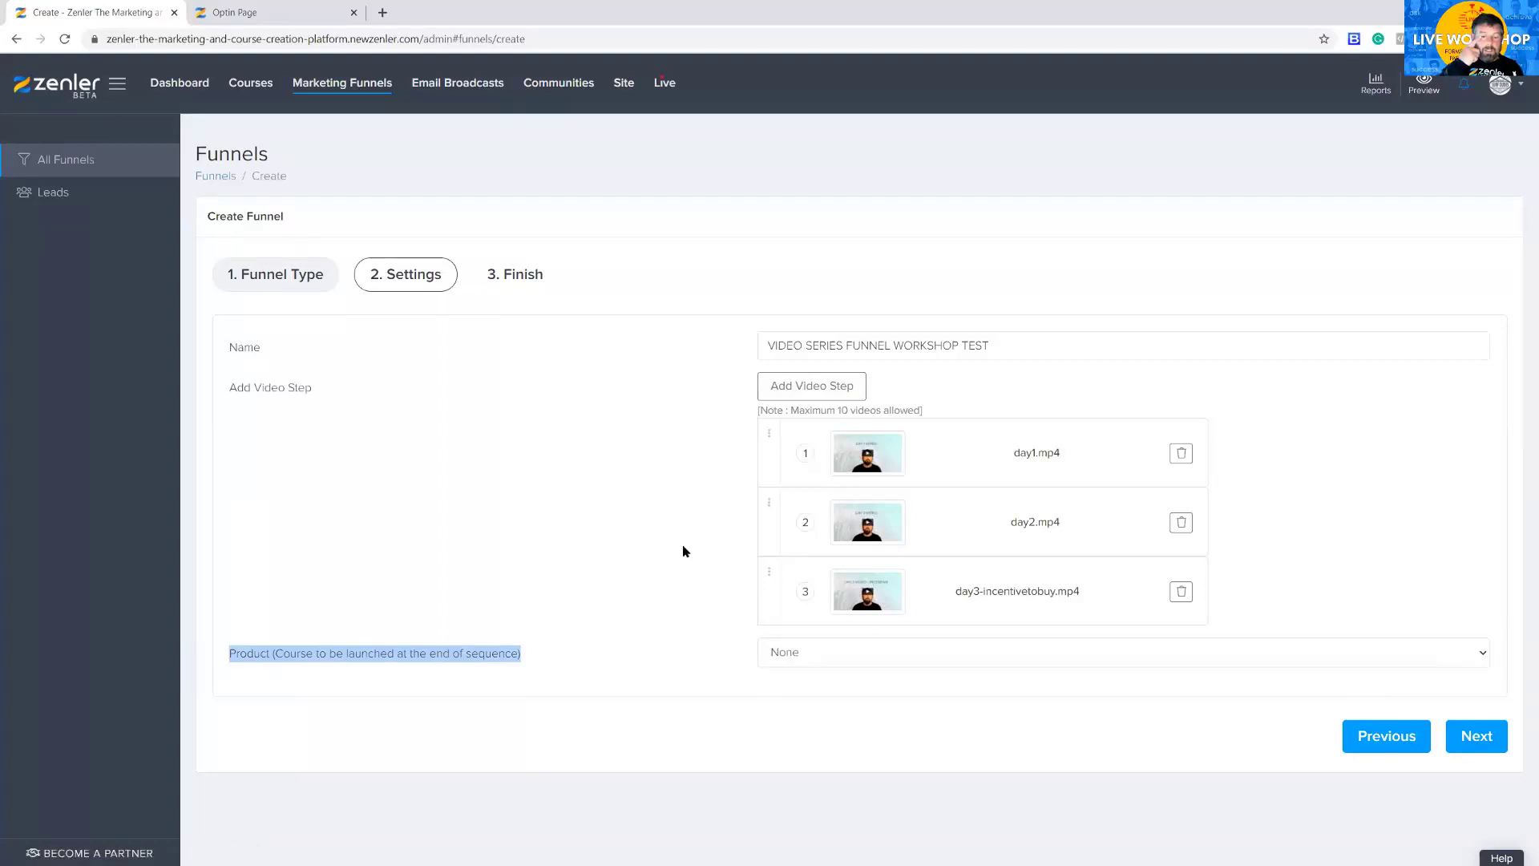
{"action": "left_click", "coordinate": [1472, 739]}
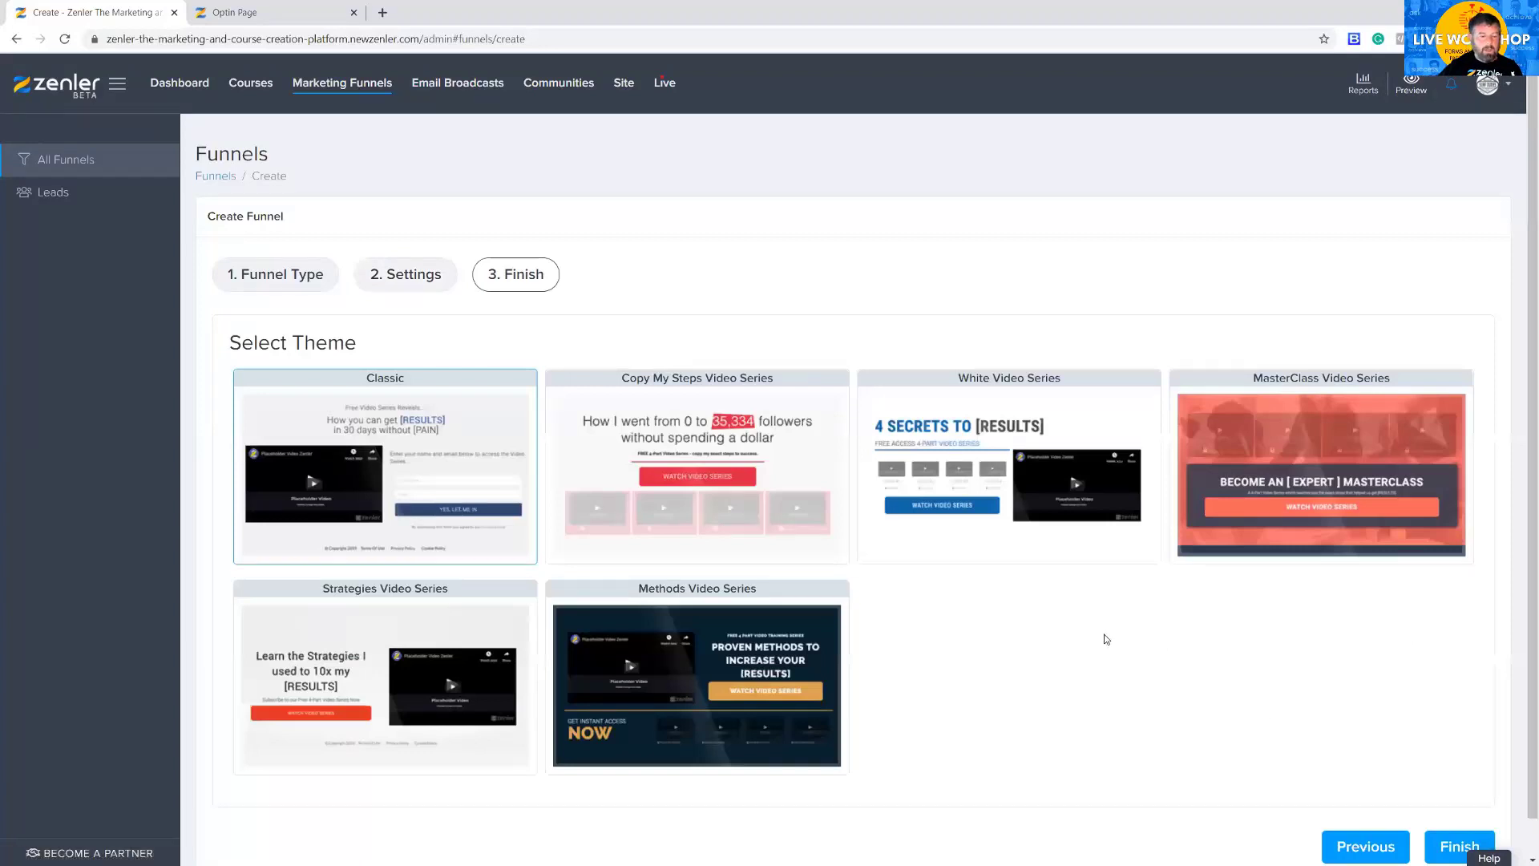
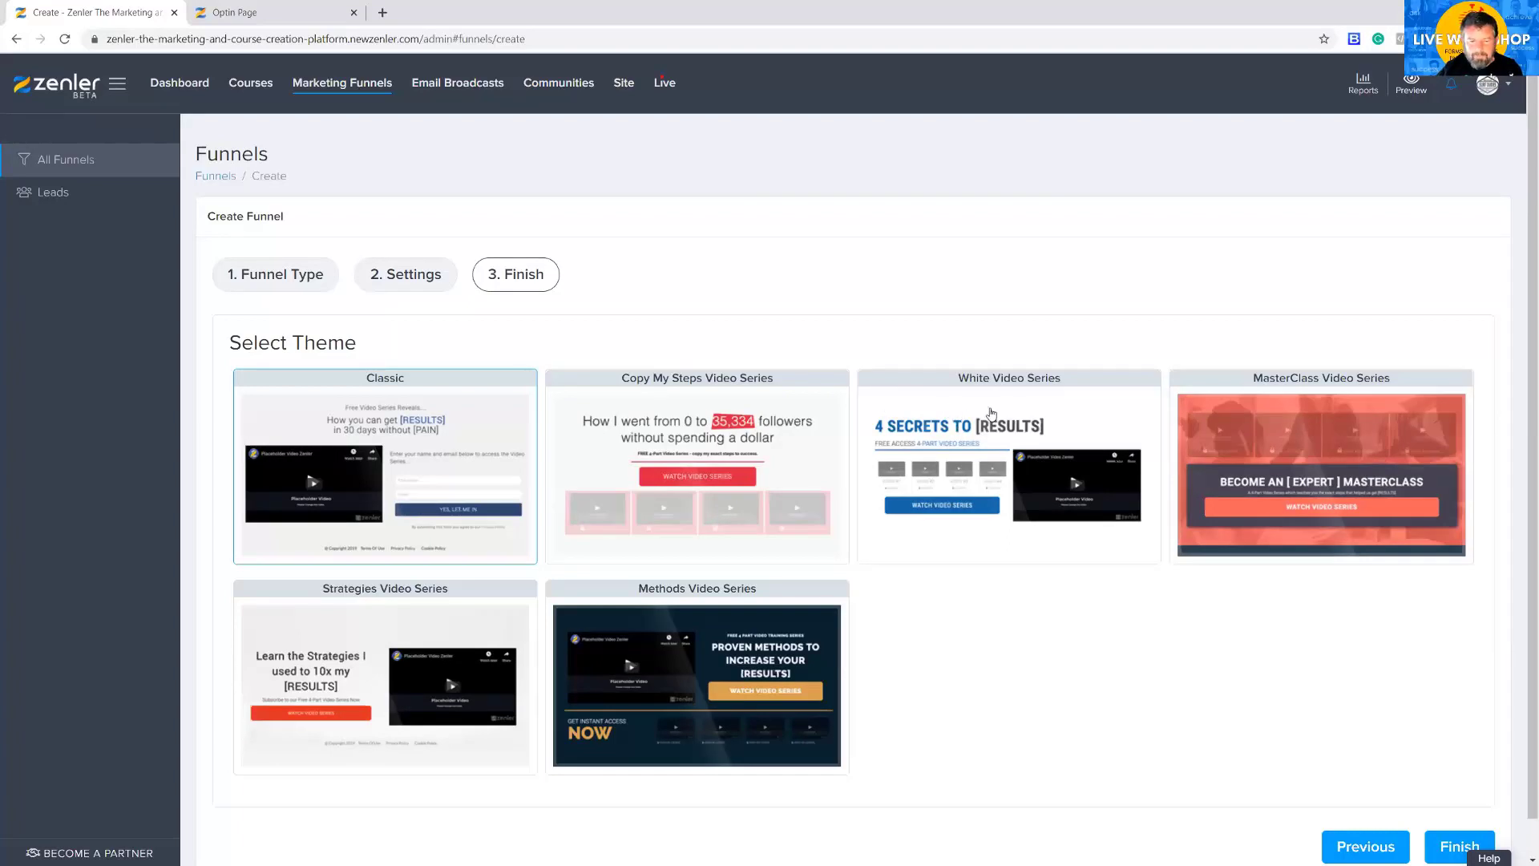
{"action": "left_click", "coordinate": [992, 413]}
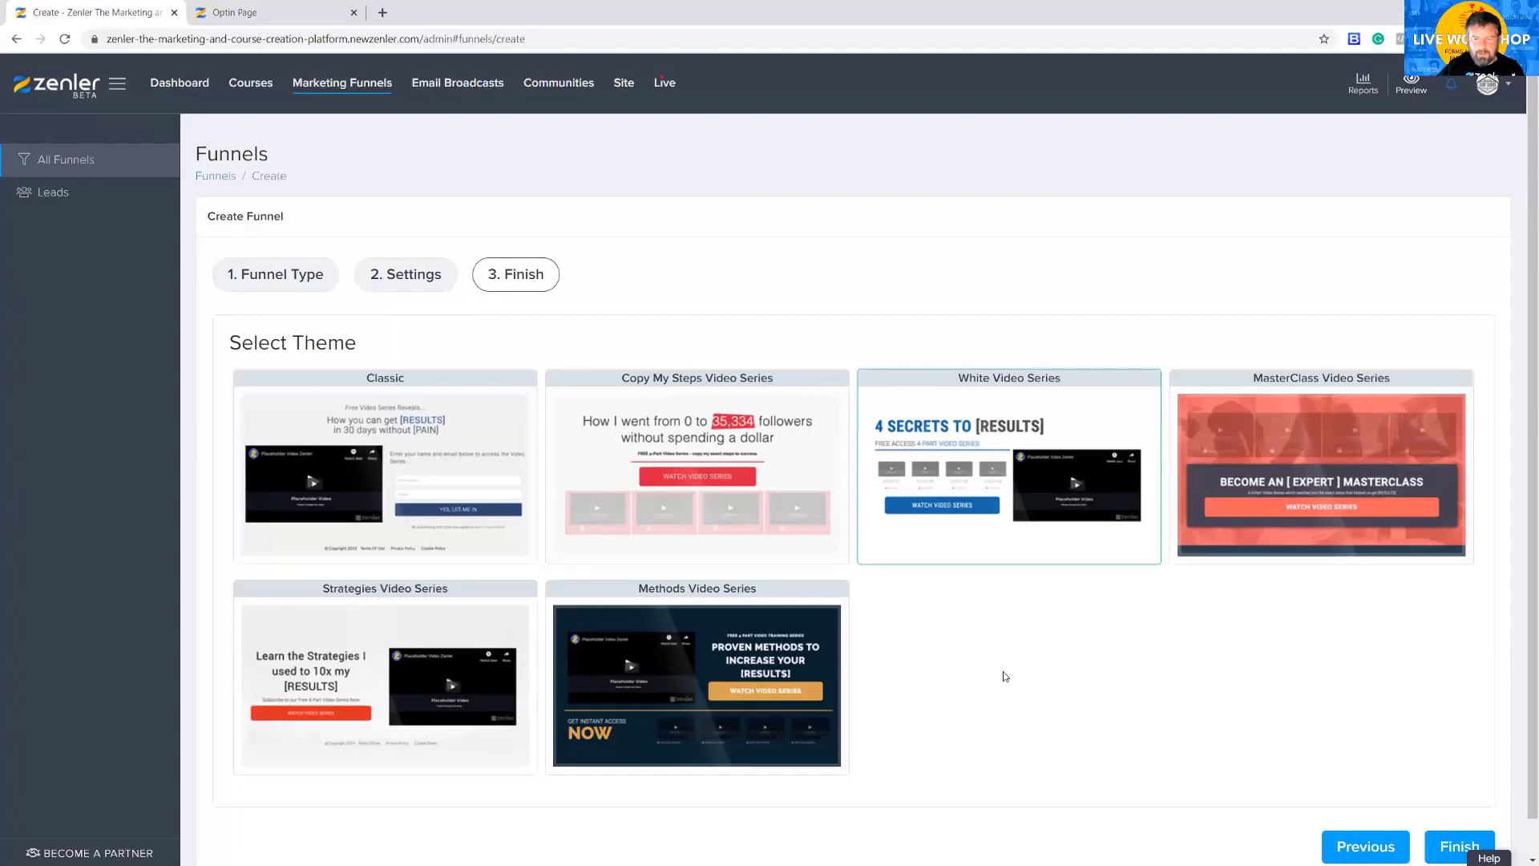
{"action": "left_click", "coordinate": [1454, 847]}
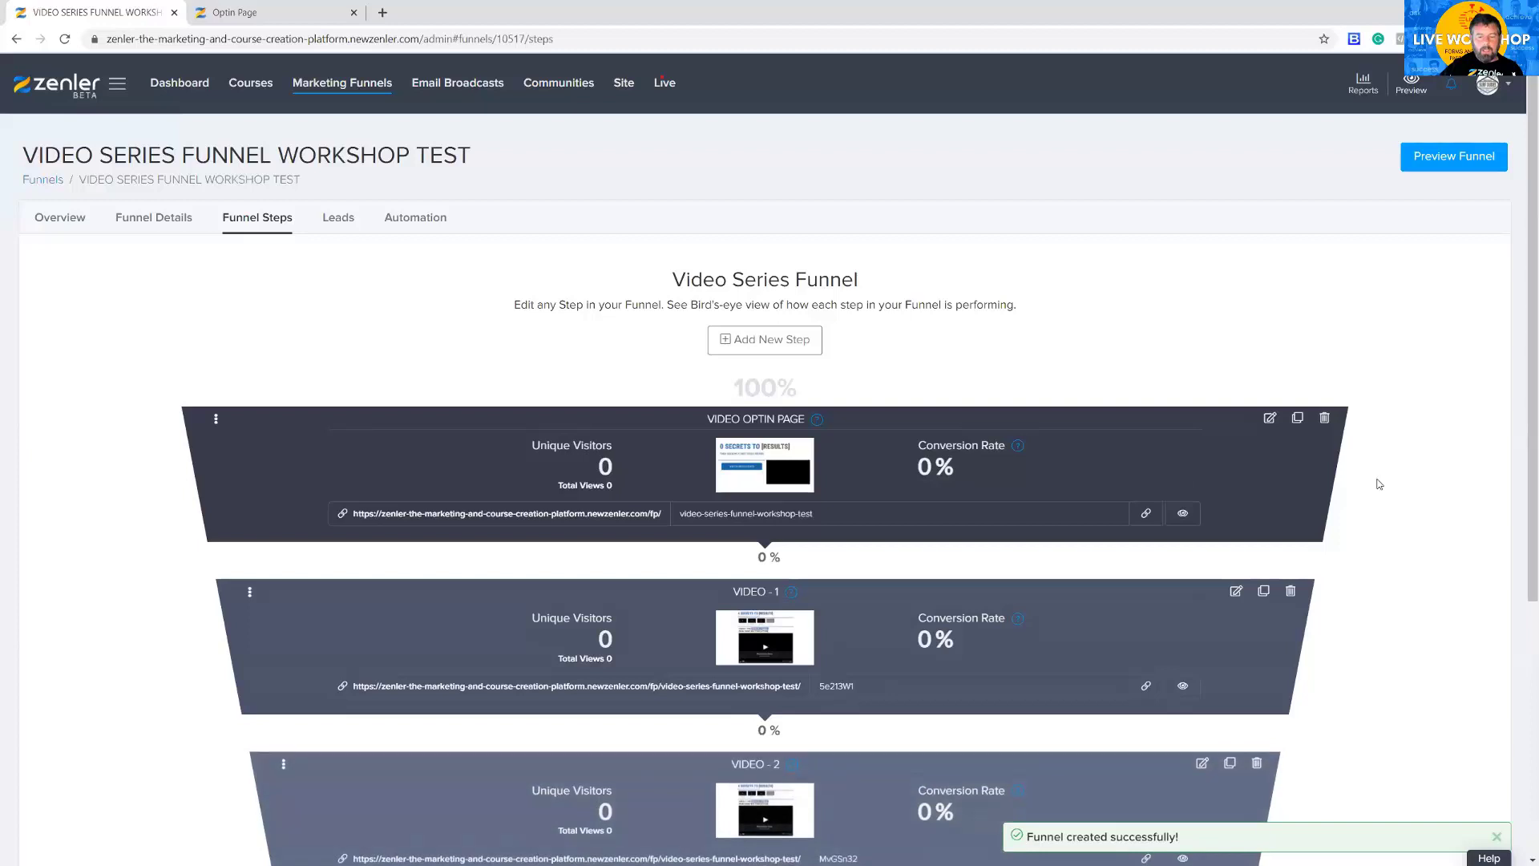
- Look over the funnel's steps and preview the Video - 1 page from top to bottom
{"action": "scroll", "coordinate": [1408, 478], "scroll_direction": "down", "scroll_amount": 4}
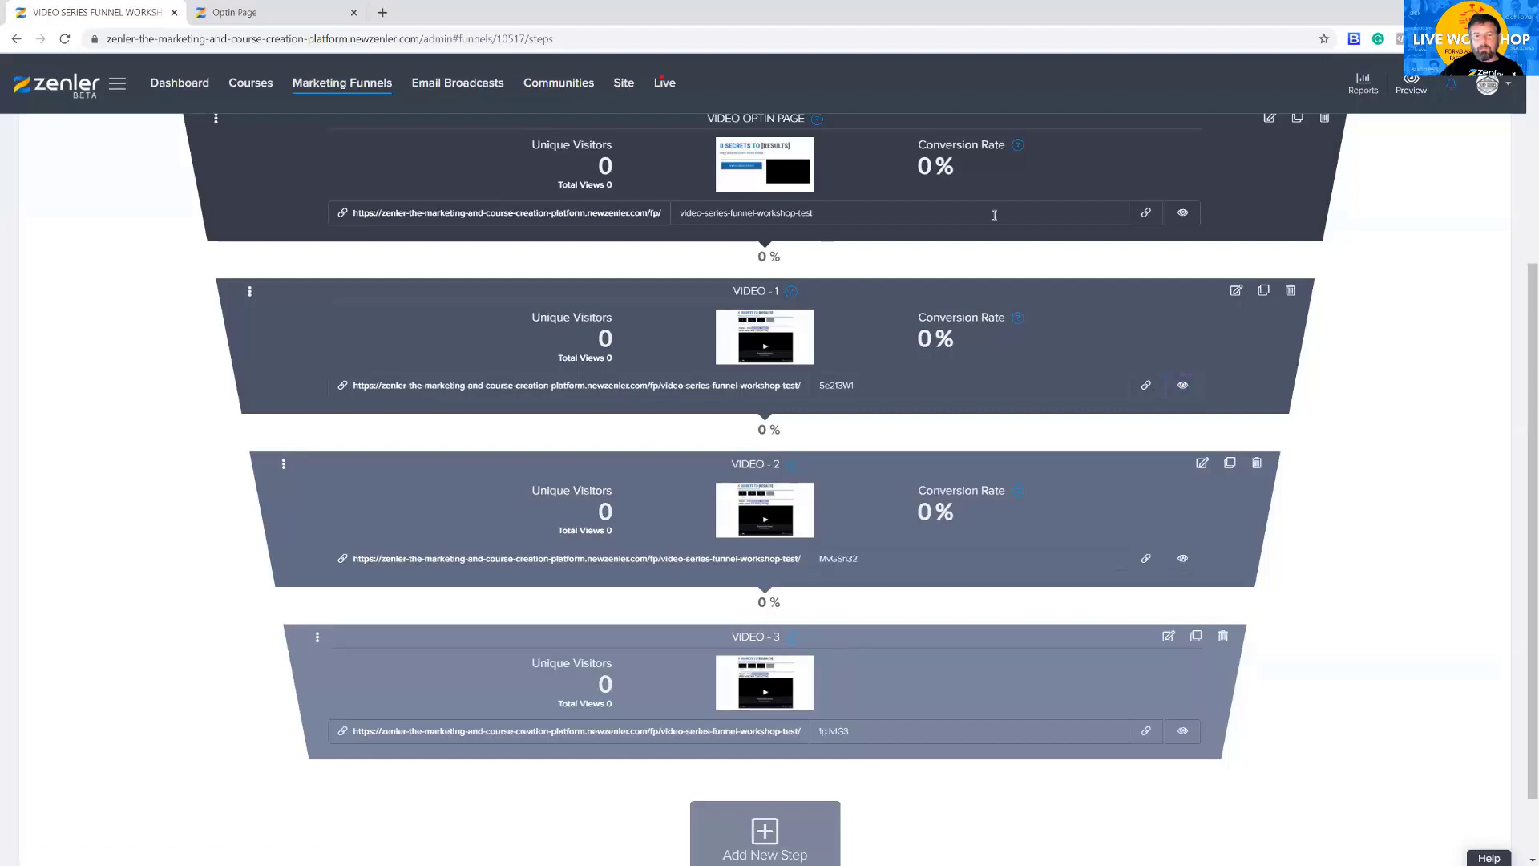
{"action": "scroll", "coordinate": [714, 321], "scroll_direction": "up", "scroll_amount": 2}
{"action": "scroll", "coordinate": [831, 327], "scroll_direction": "down", "scroll_amount": 1}
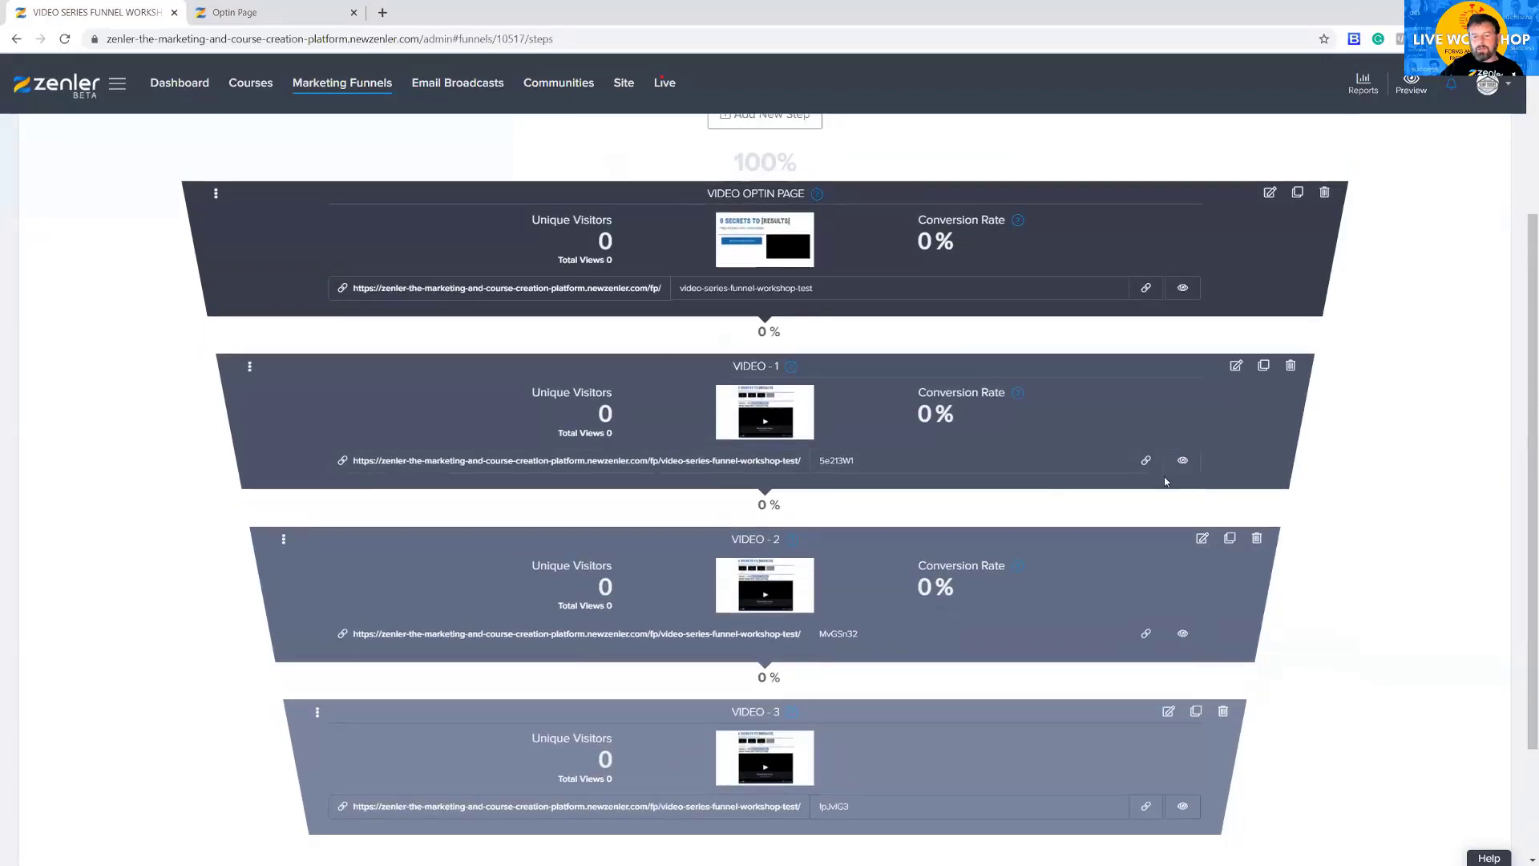
{"action": "left_click", "coordinate": [1183, 462]}
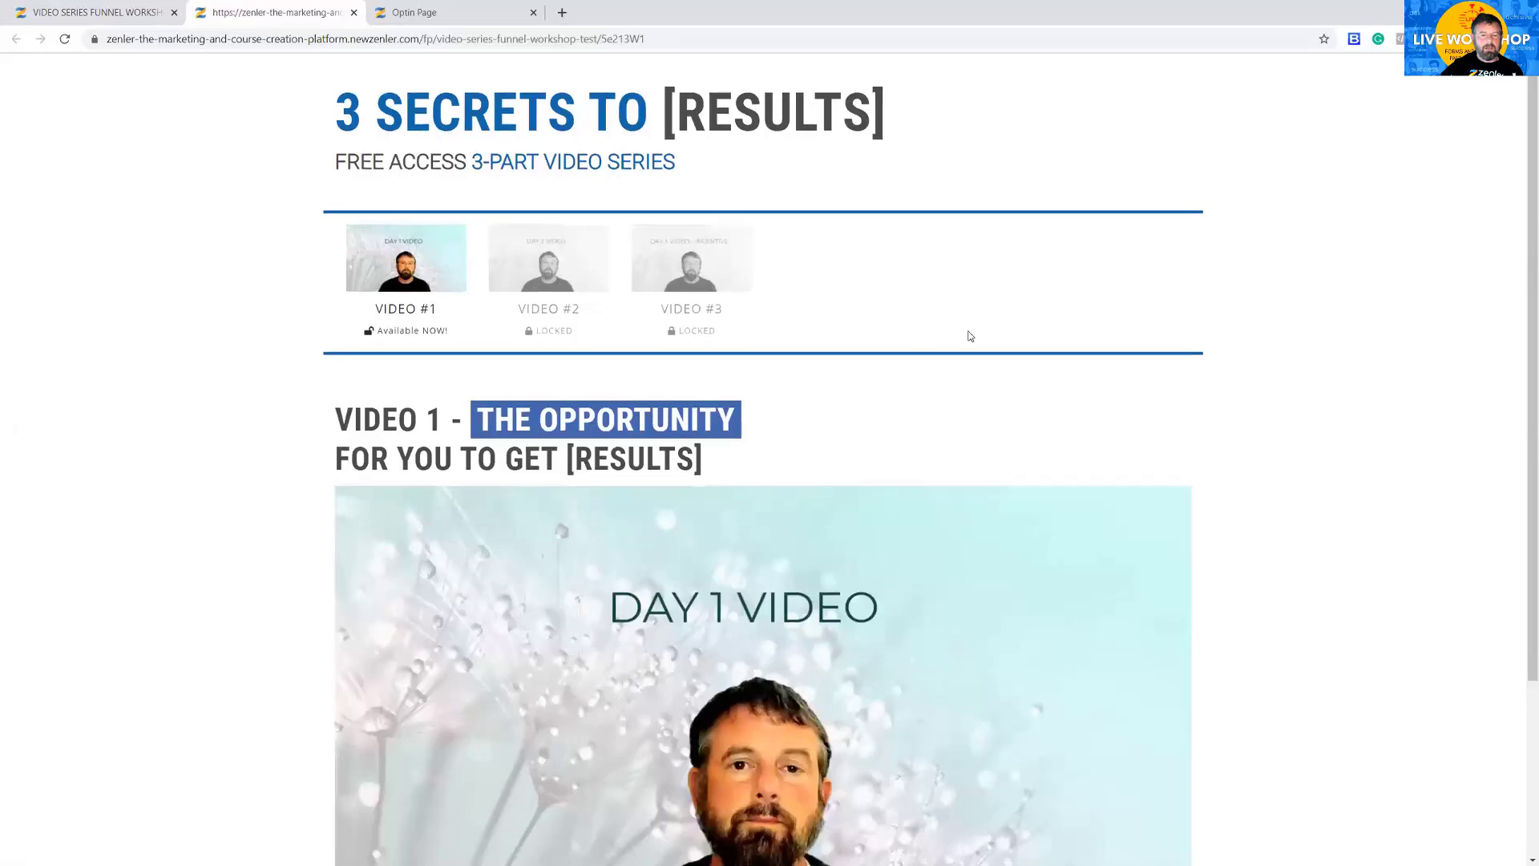
{"action": "scroll", "coordinate": [946, 353], "scroll_direction": "down", "scroll_amount": 3}
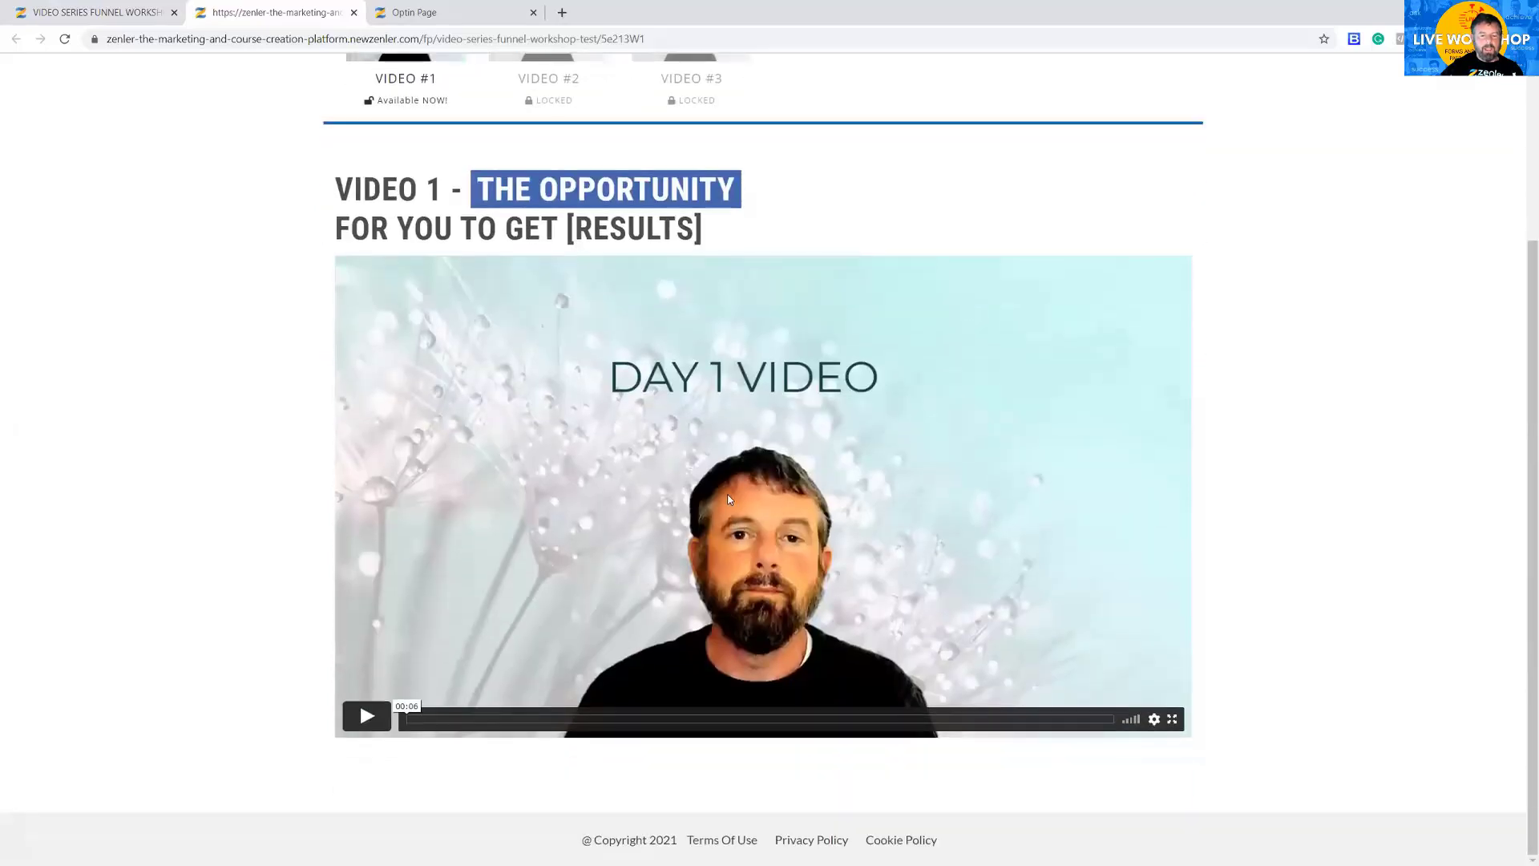
{"action": "scroll", "coordinate": [767, 505], "scroll_direction": "up", "scroll_amount": 3}
{"action": "scroll", "coordinate": [802, 521], "scroll_direction": "down", "scroll_amount": 3}
{"action": "scroll", "coordinate": [810, 541], "scroll_direction": "up", "scroll_amount": 3}
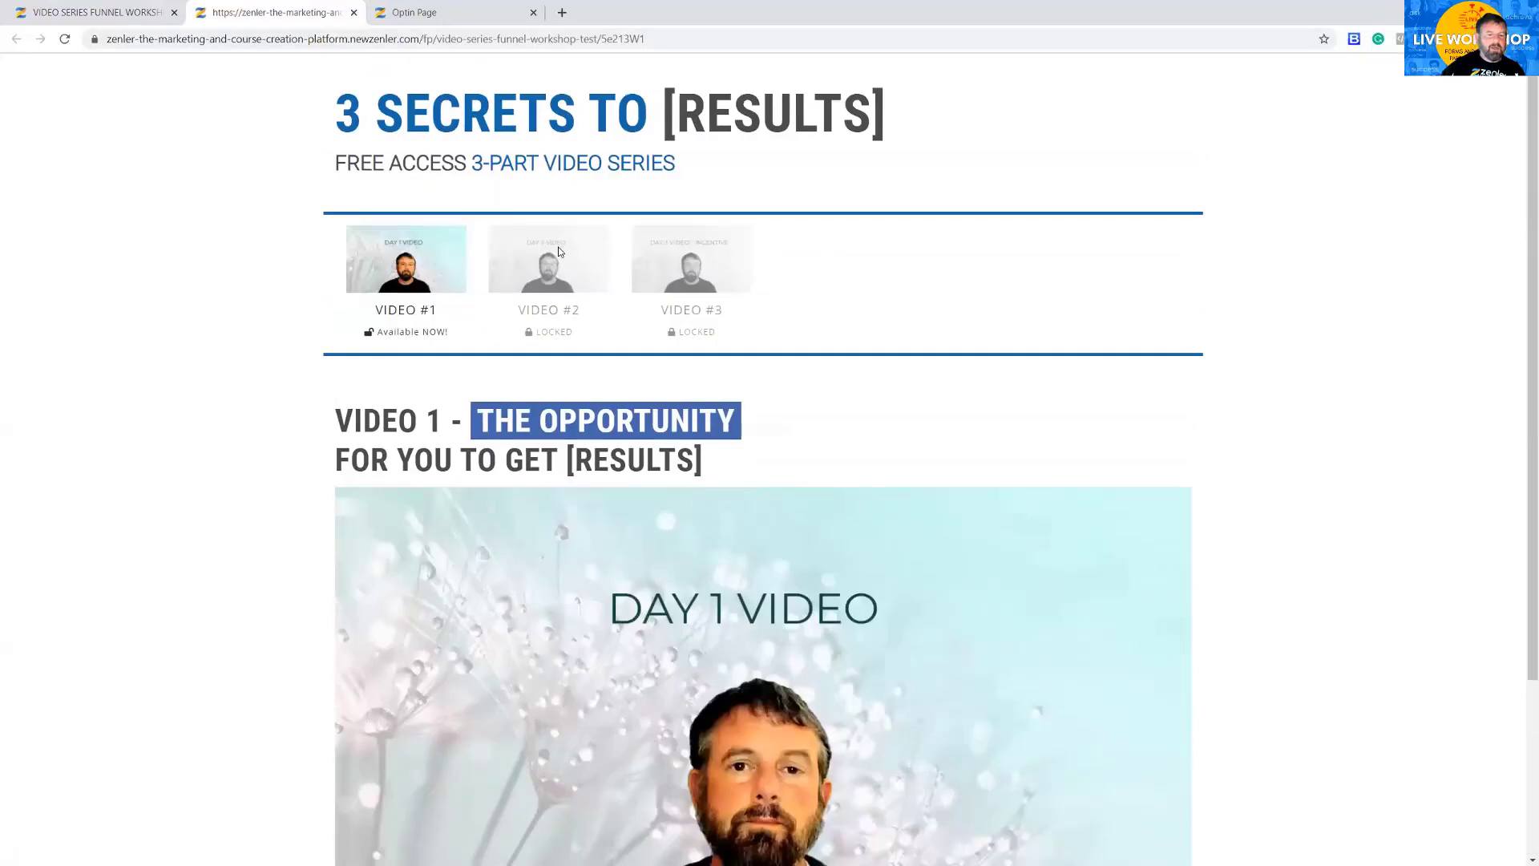
- Return to the funnel steps and preview the Video - 2 page from top to bottom
{"action": "left_click", "coordinate": [108, 12]}
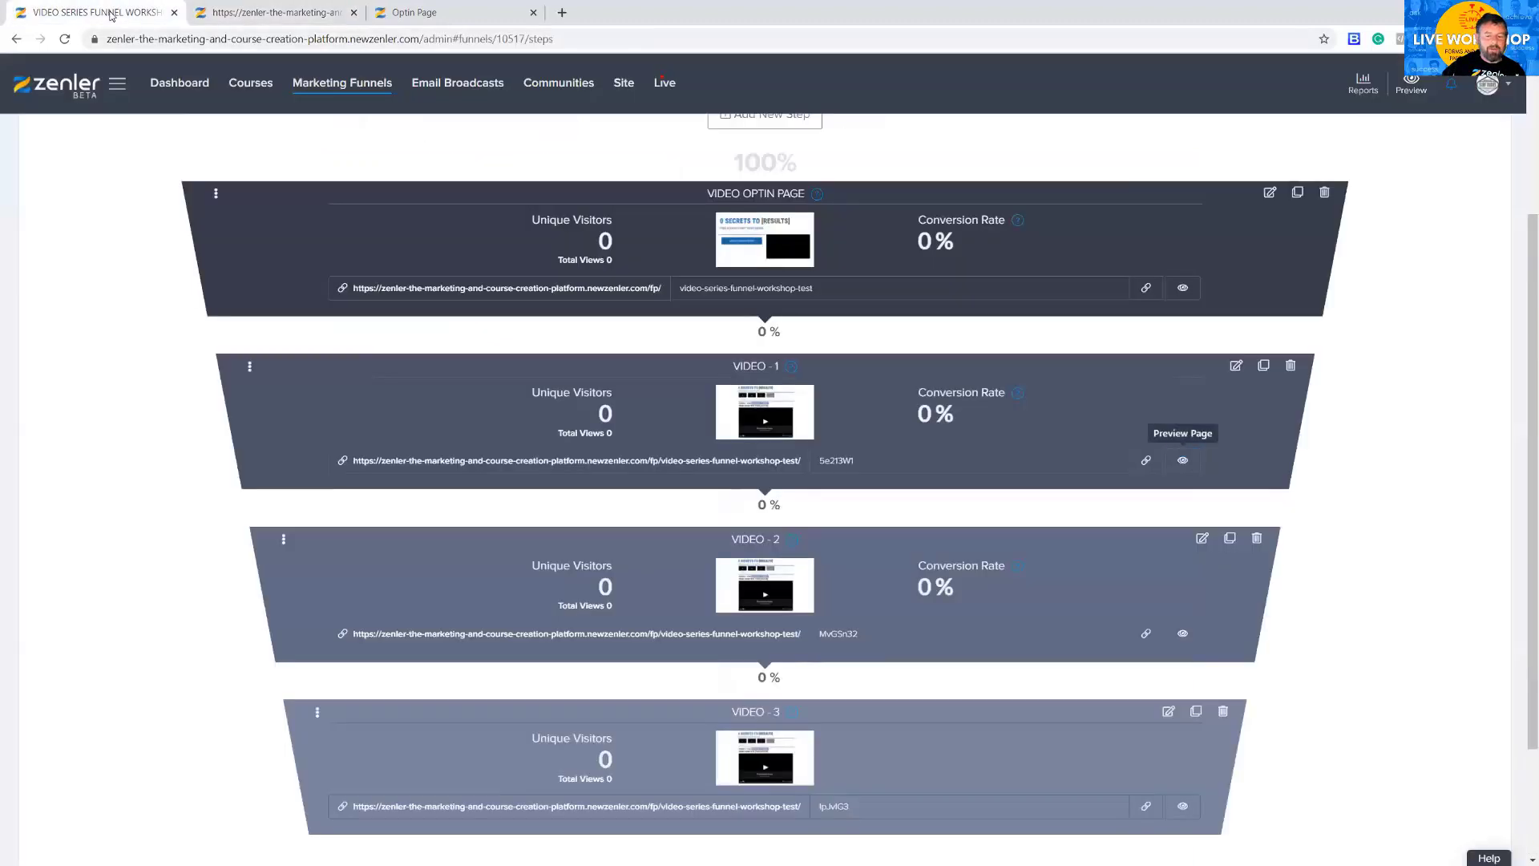
{"action": "left_click", "coordinate": [1183, 634]}
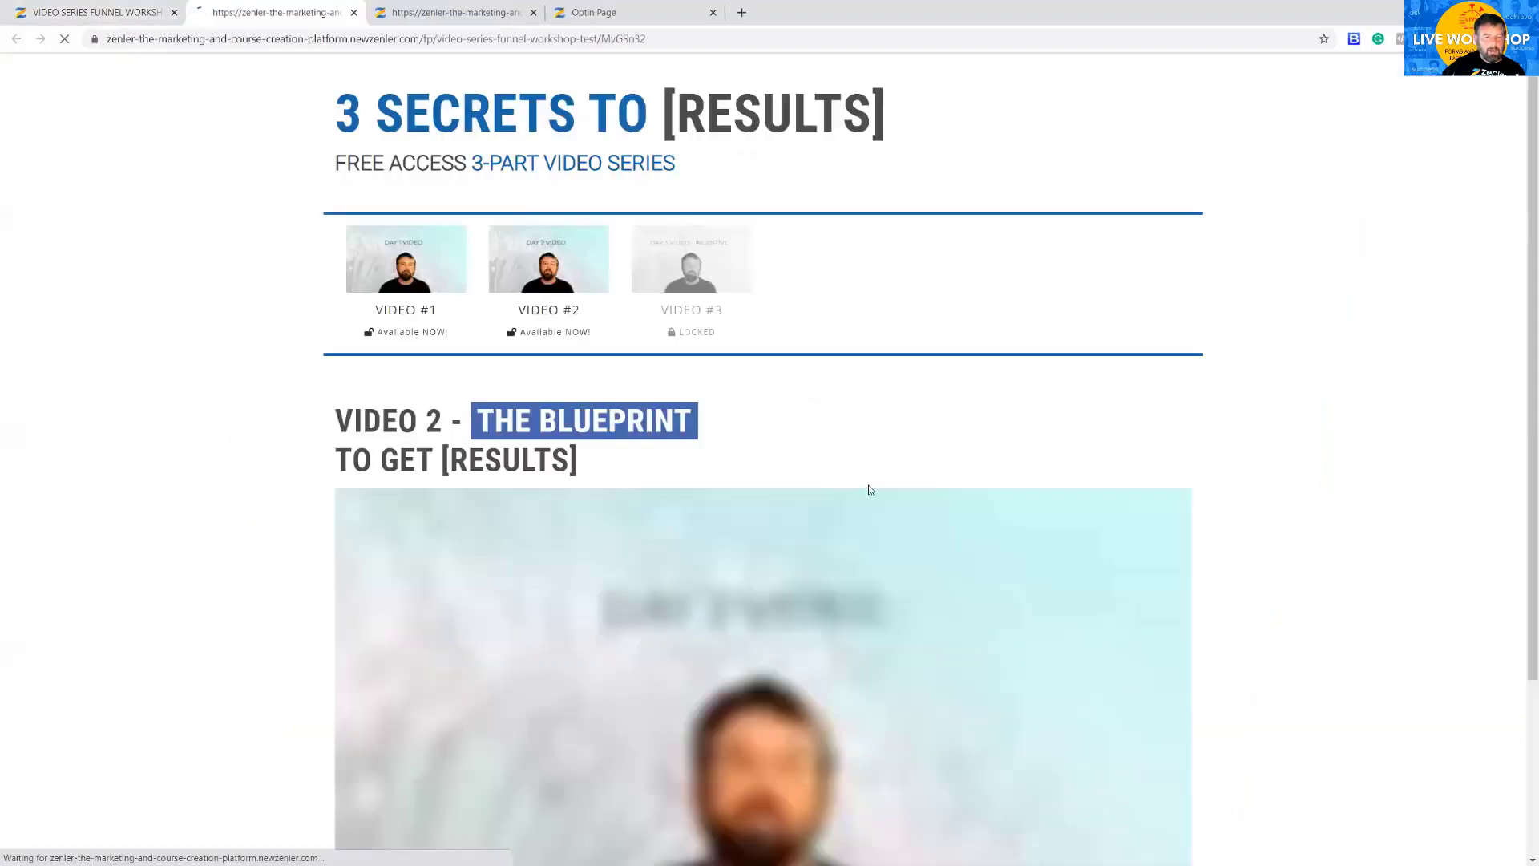
{"action": "scroll", "coordinate": [893, 603], "scroll_direction": "down", "scroll_amount": 3}
{"action": "scroll", "coordinate": [892, 603], "scroll_direction": "up", "scroll_amount": 3}
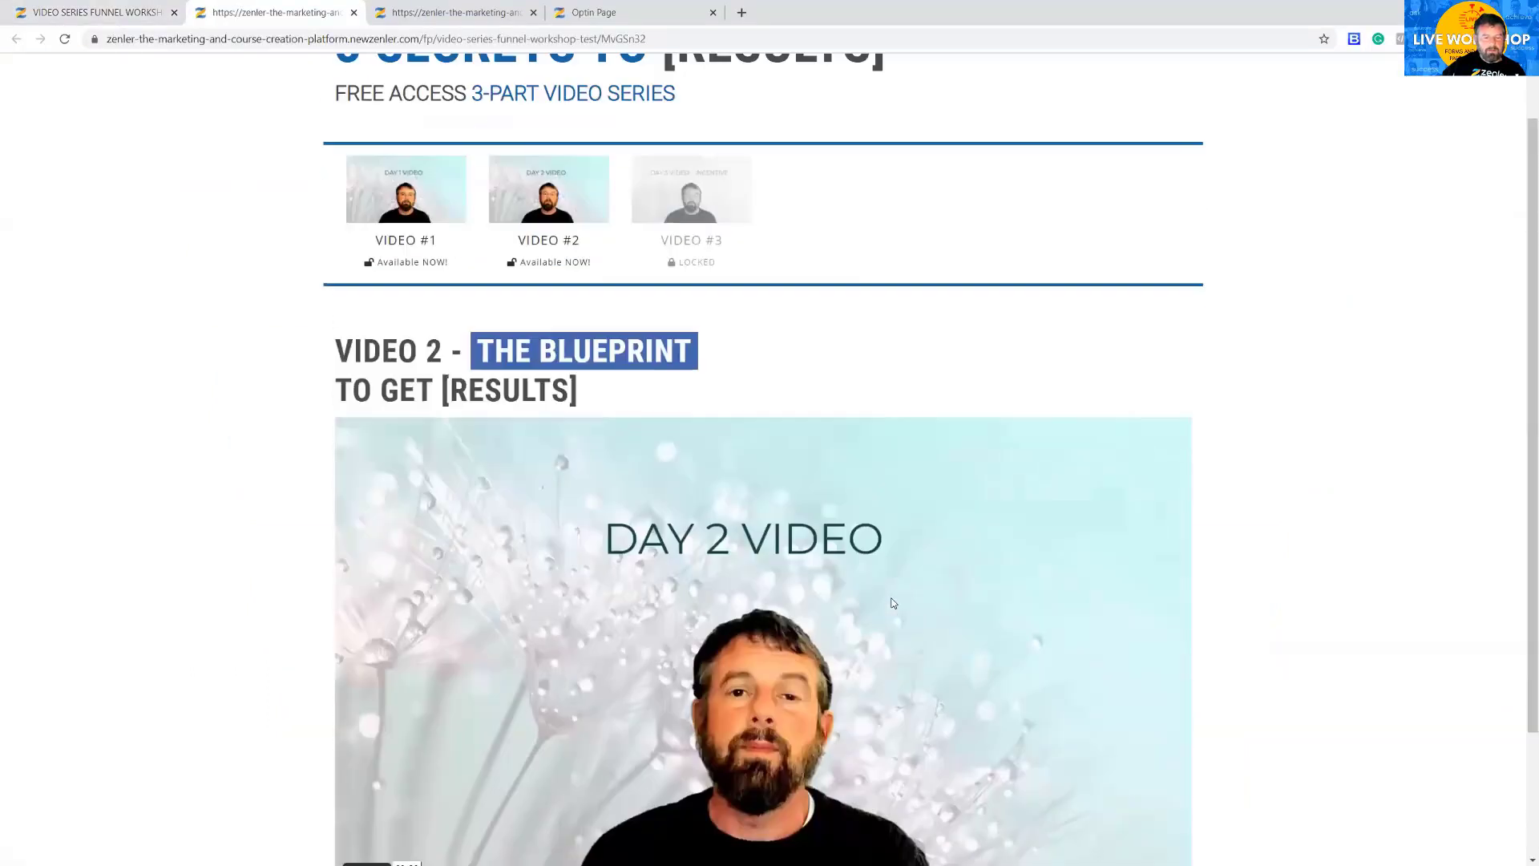
{"action": "scroll", "coordinate": [974, 637], "scroll_direction": "down", "scroll_amount": 3}
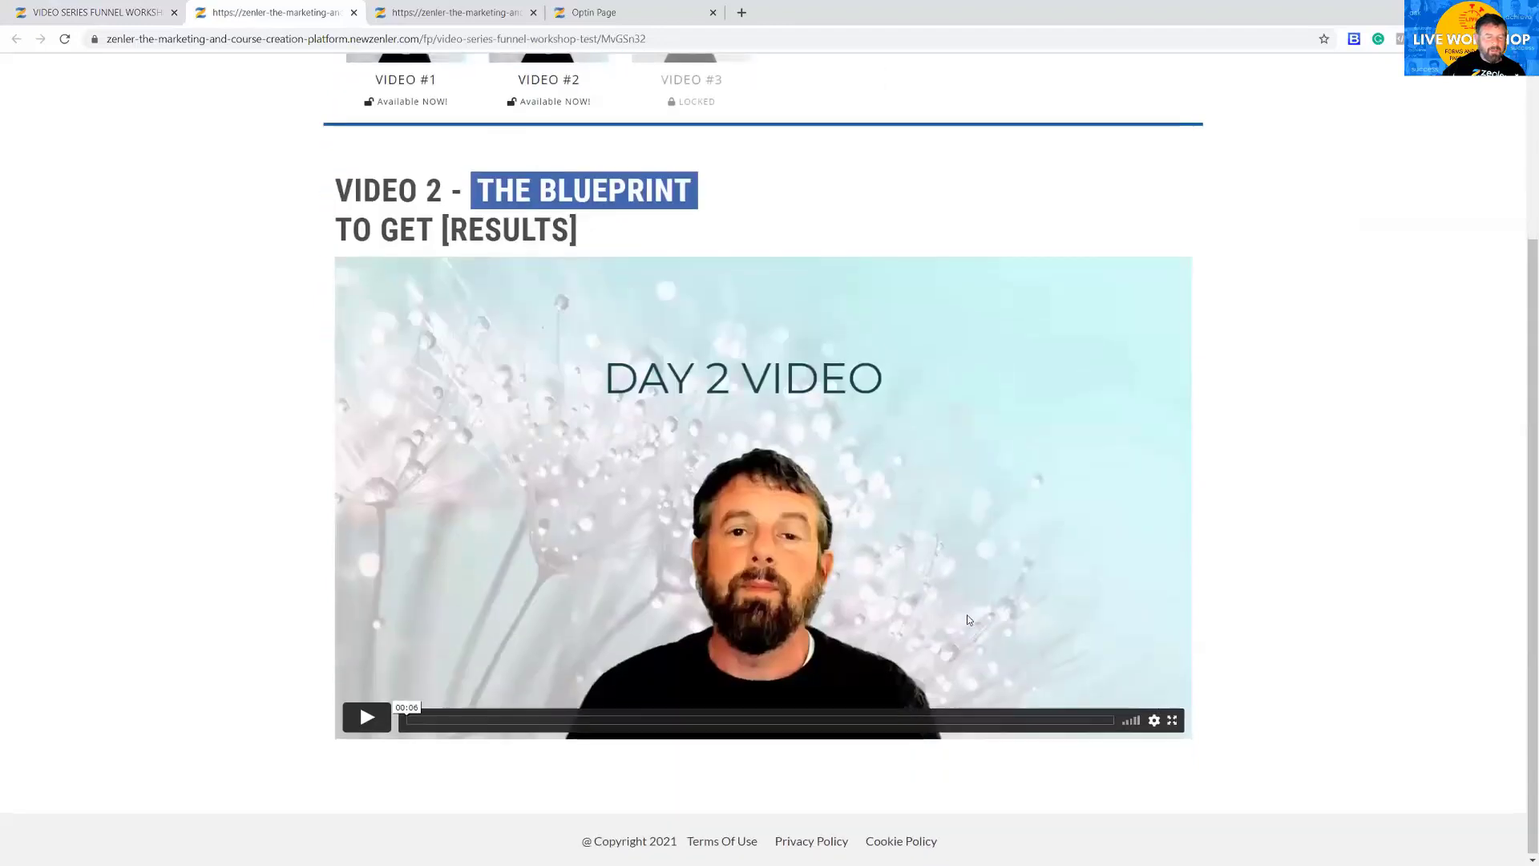
{"action": "scroll", "coordinate": [954, 630], "scroll_direction": "up", "scroll_amount": 3}
- Return to the funnel steps and preview the Video - 3 page from top to bottom
{"action": "left_click", "coordinate": [91, 13]}
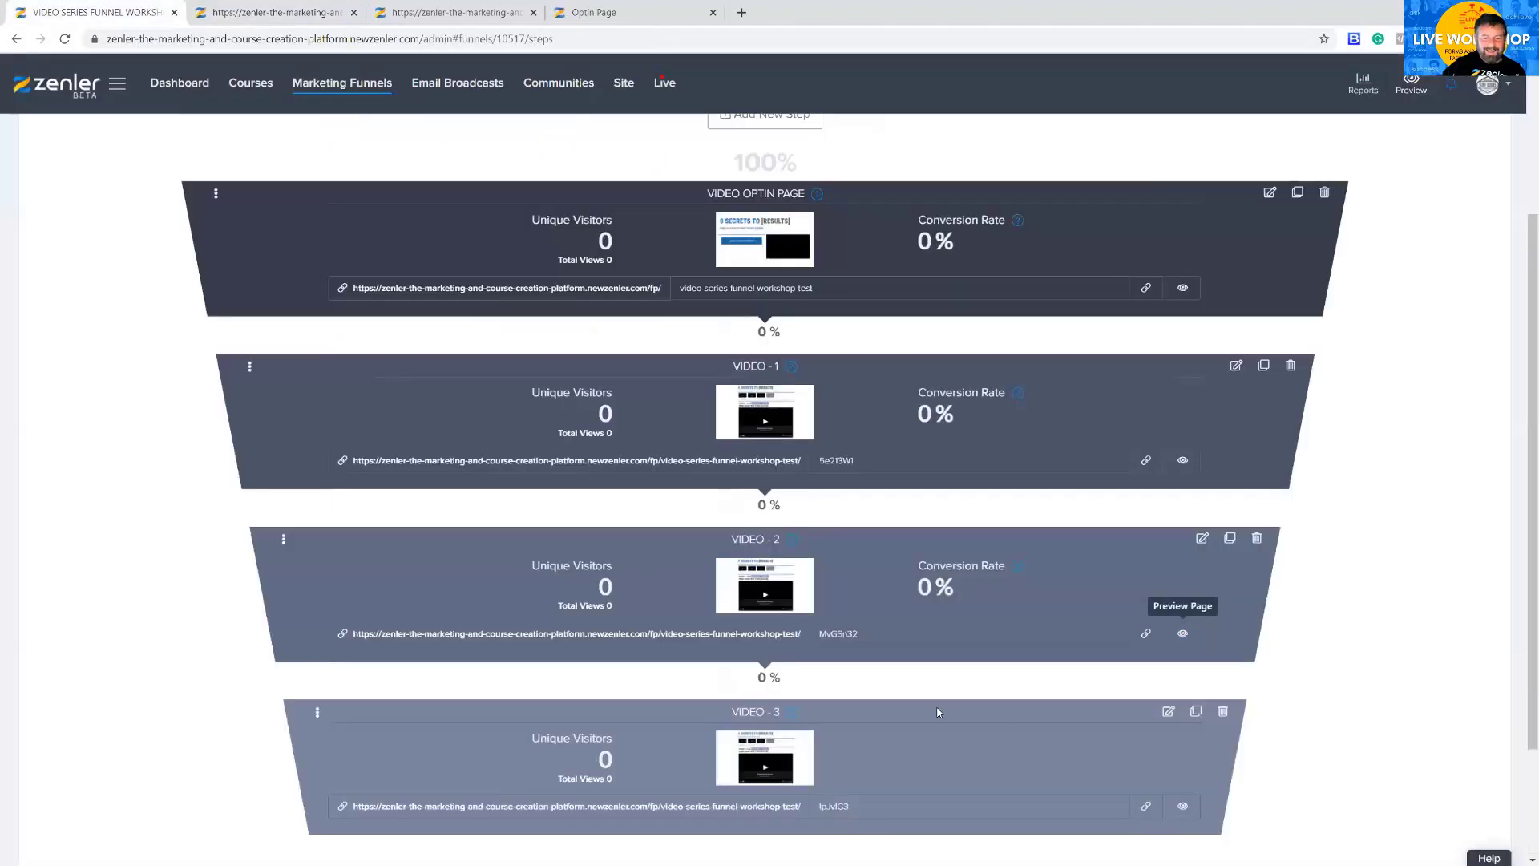
{"action": "left_click", "coordinate": [1182, 805]}
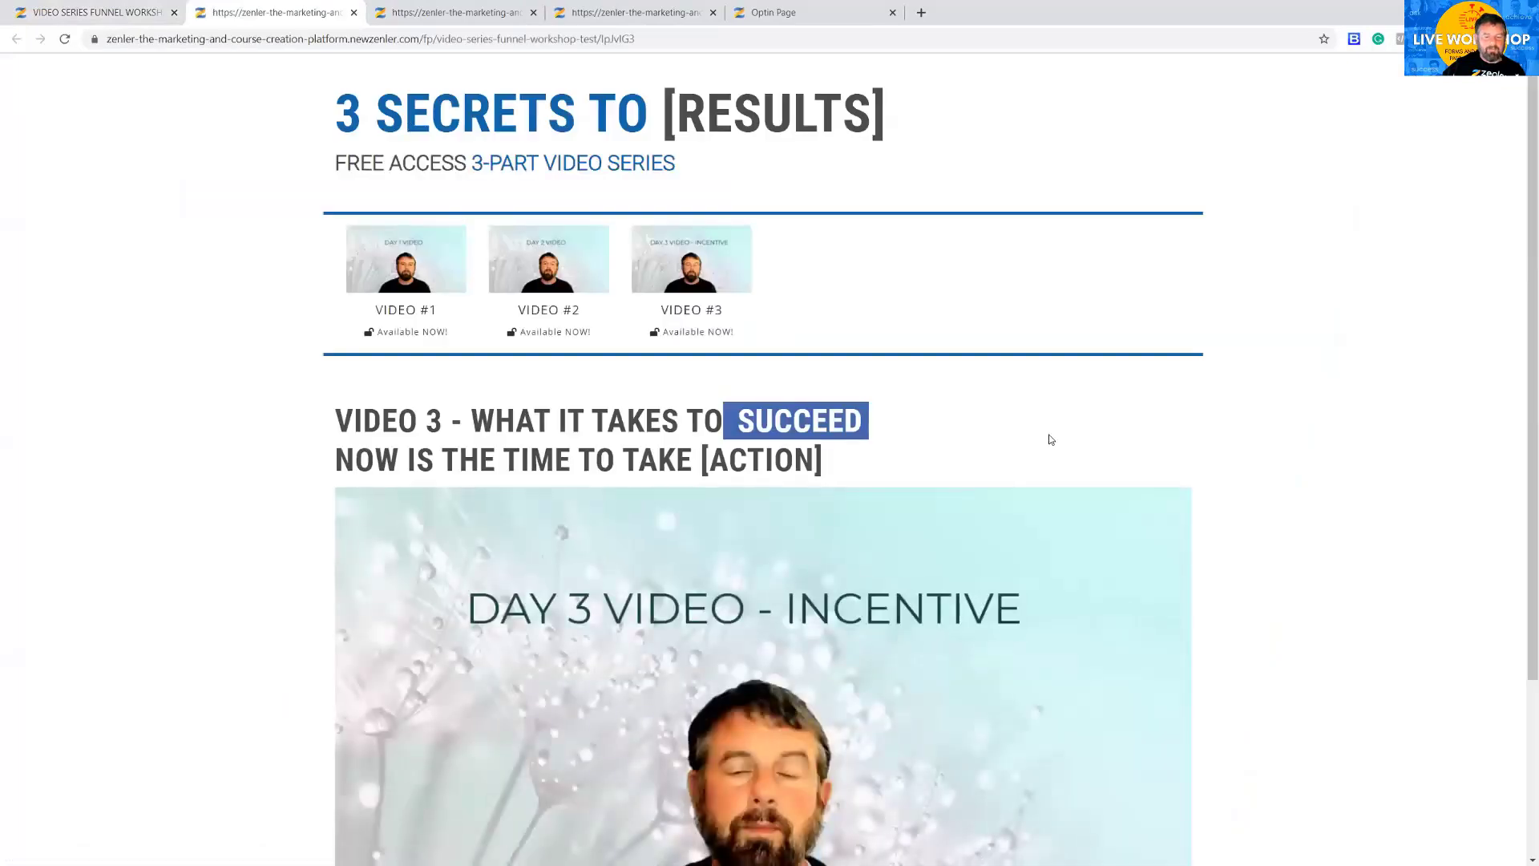
{"action": "scroll", "coordinate": [1051, 437], "scroll_direction": "down", "scroll_amount": 3}
{"action": "scroll", "coordinate": [1051, 437], "scroll_direction": "up", "scroll_amount": 3}
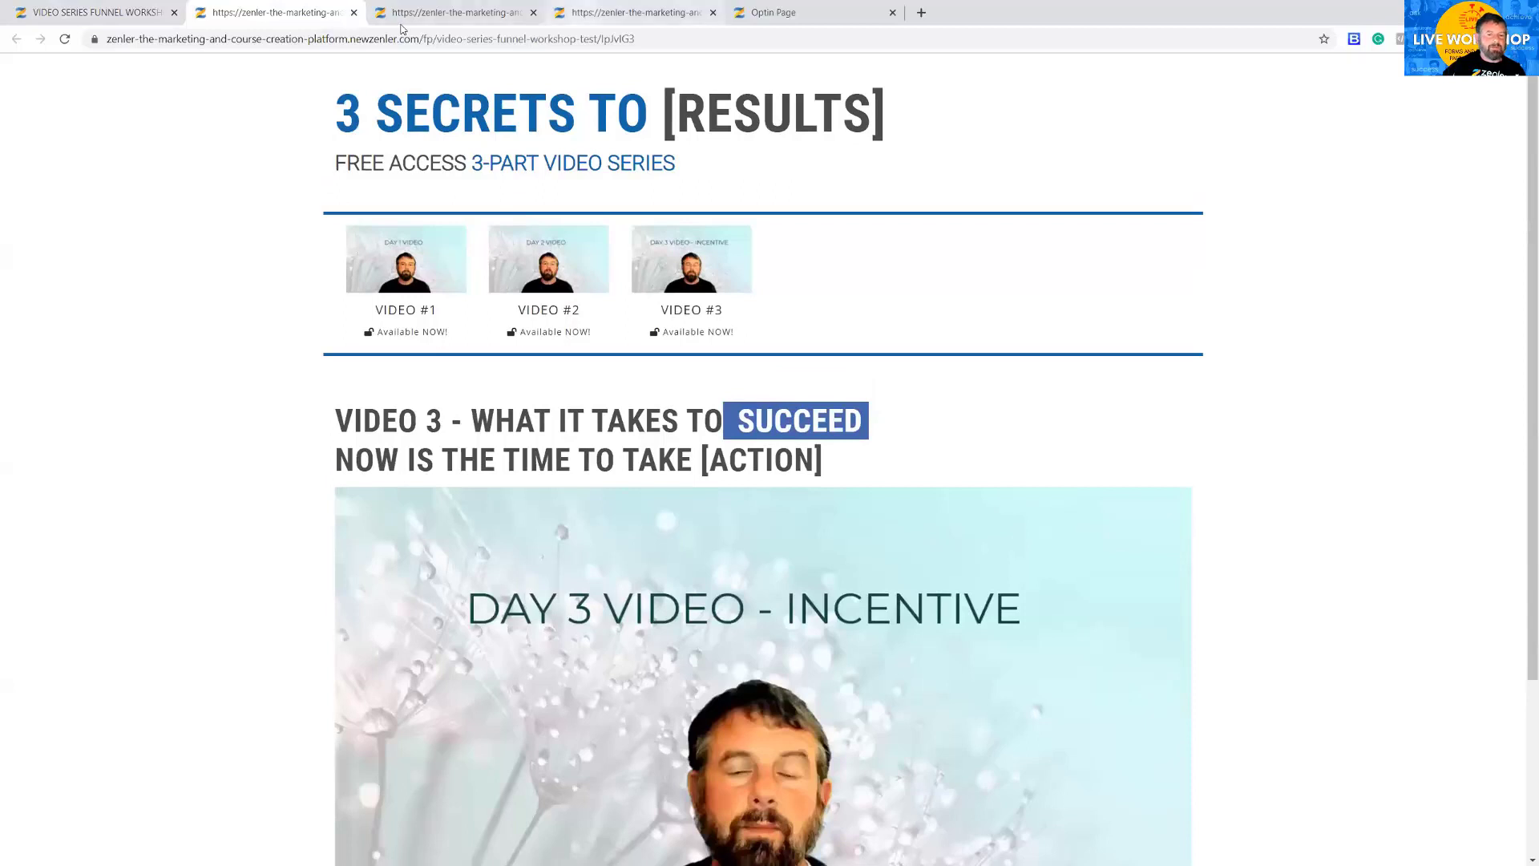
- Preview the funnel's Video Optin Page, and close all the preview pages to return to the funnel steps
{"action": "left_click", "coordinate": [98, 16]}
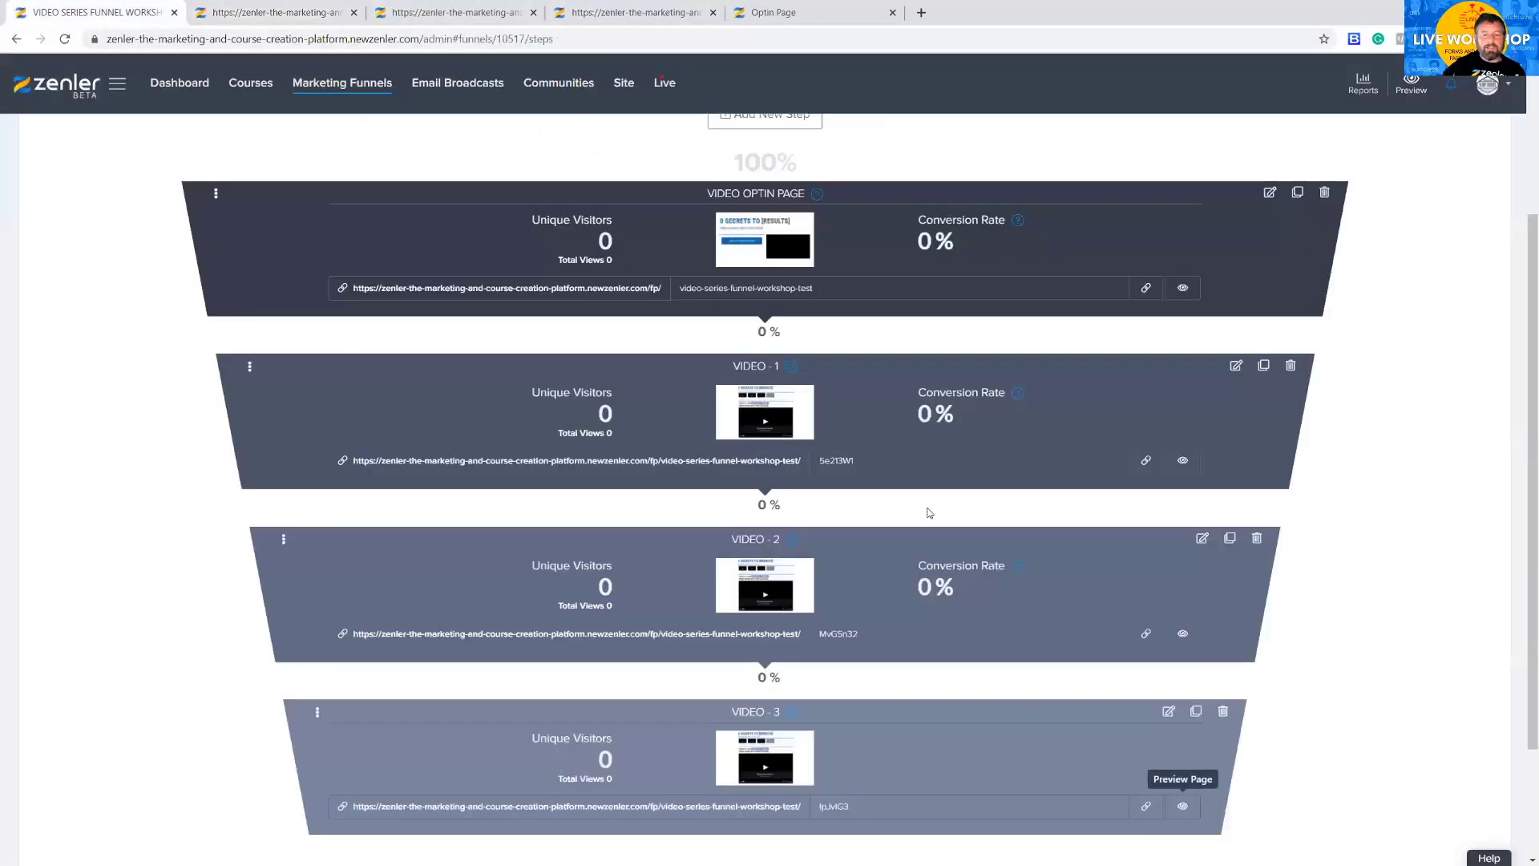
{"action": "left_click", "coordinate": [1181, 290]}
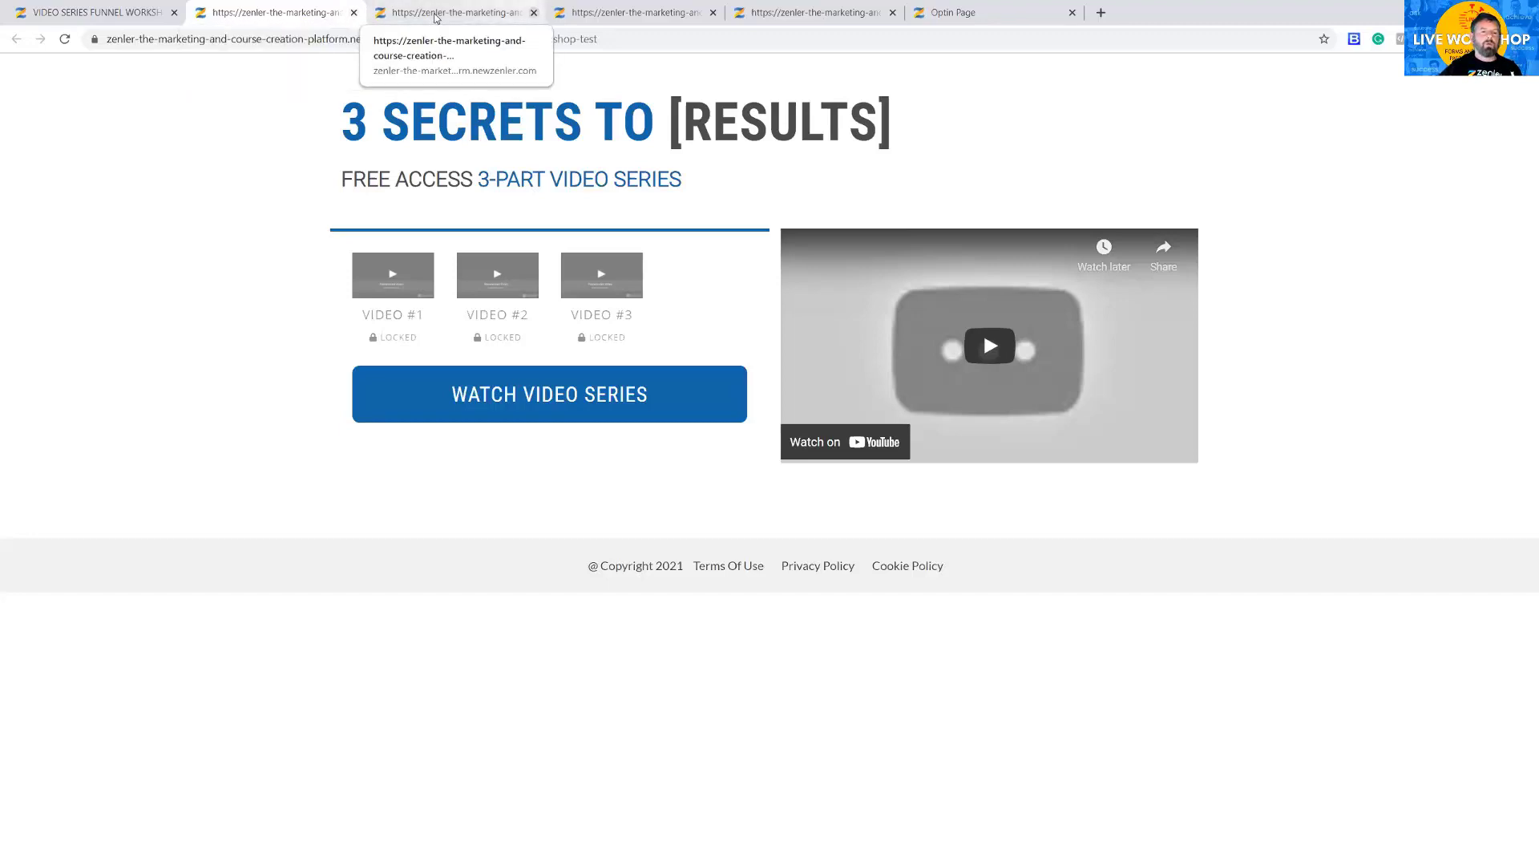
{"action": "left_click", "coordinate": [633, 12]}
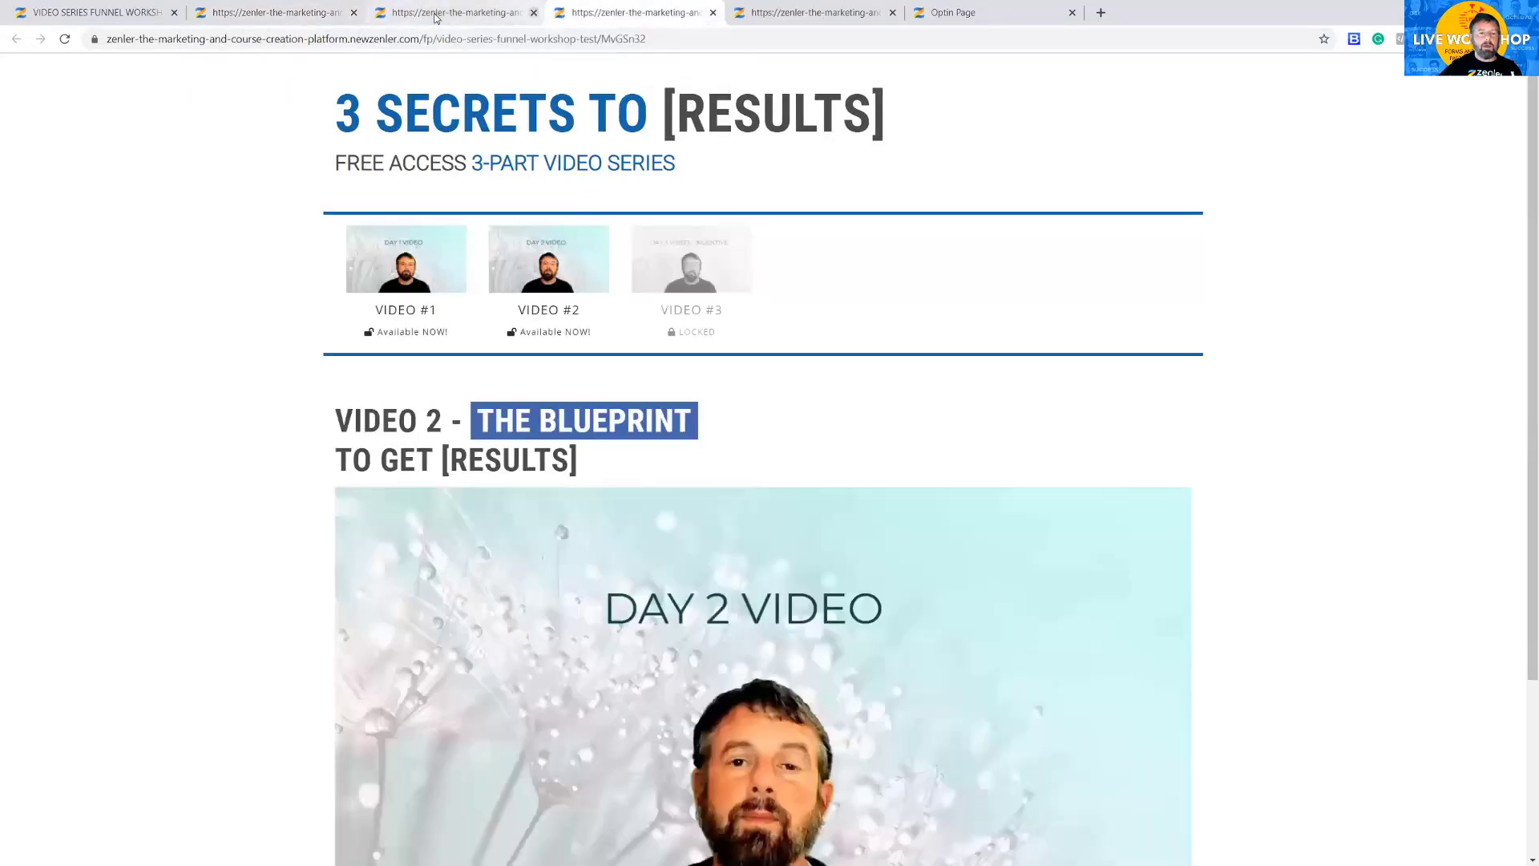
{"action": "middle_click", "coordinate": [435, 13]}
{"action": "middle_click", "coordinate": [435, 14]}
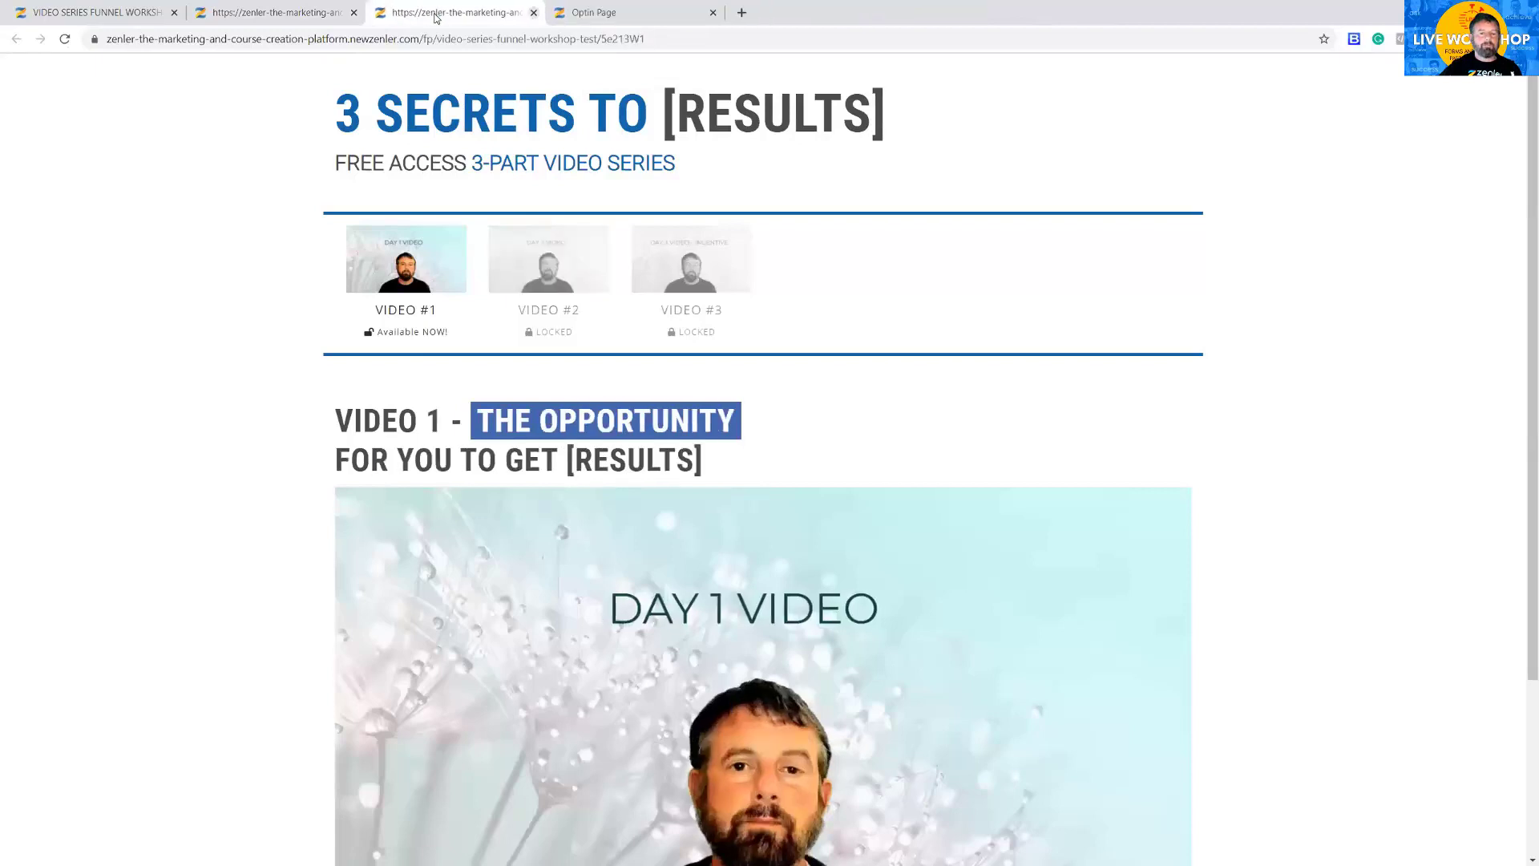
{"action": "middle_click", "coordinate": [435, 14]}
{"action": "middle_click", "coordinate": [471, 13]}
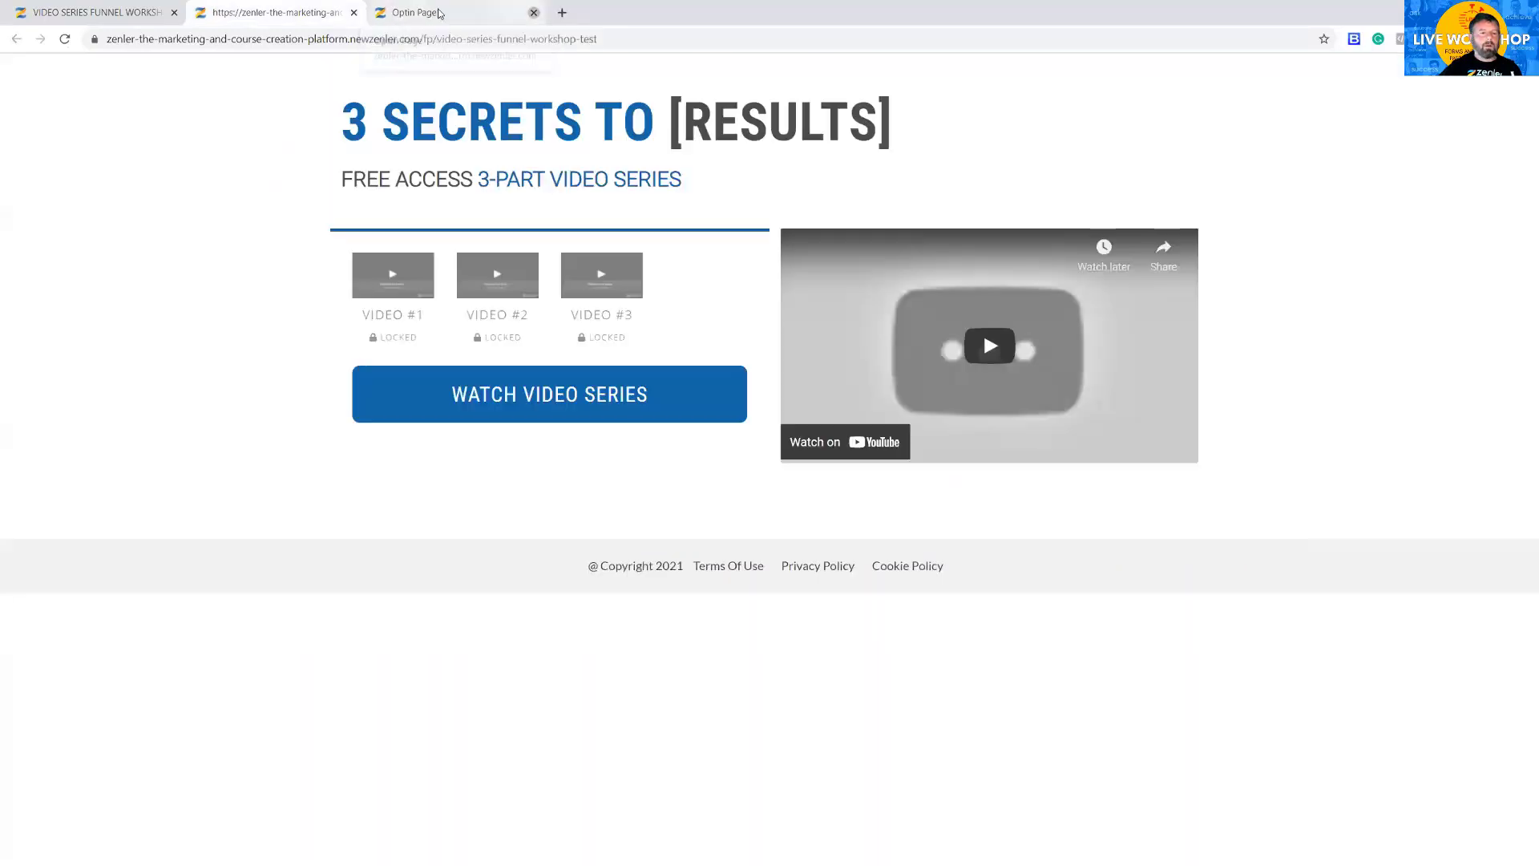
{"action": "left_click", "coordinate": [353, 12]}
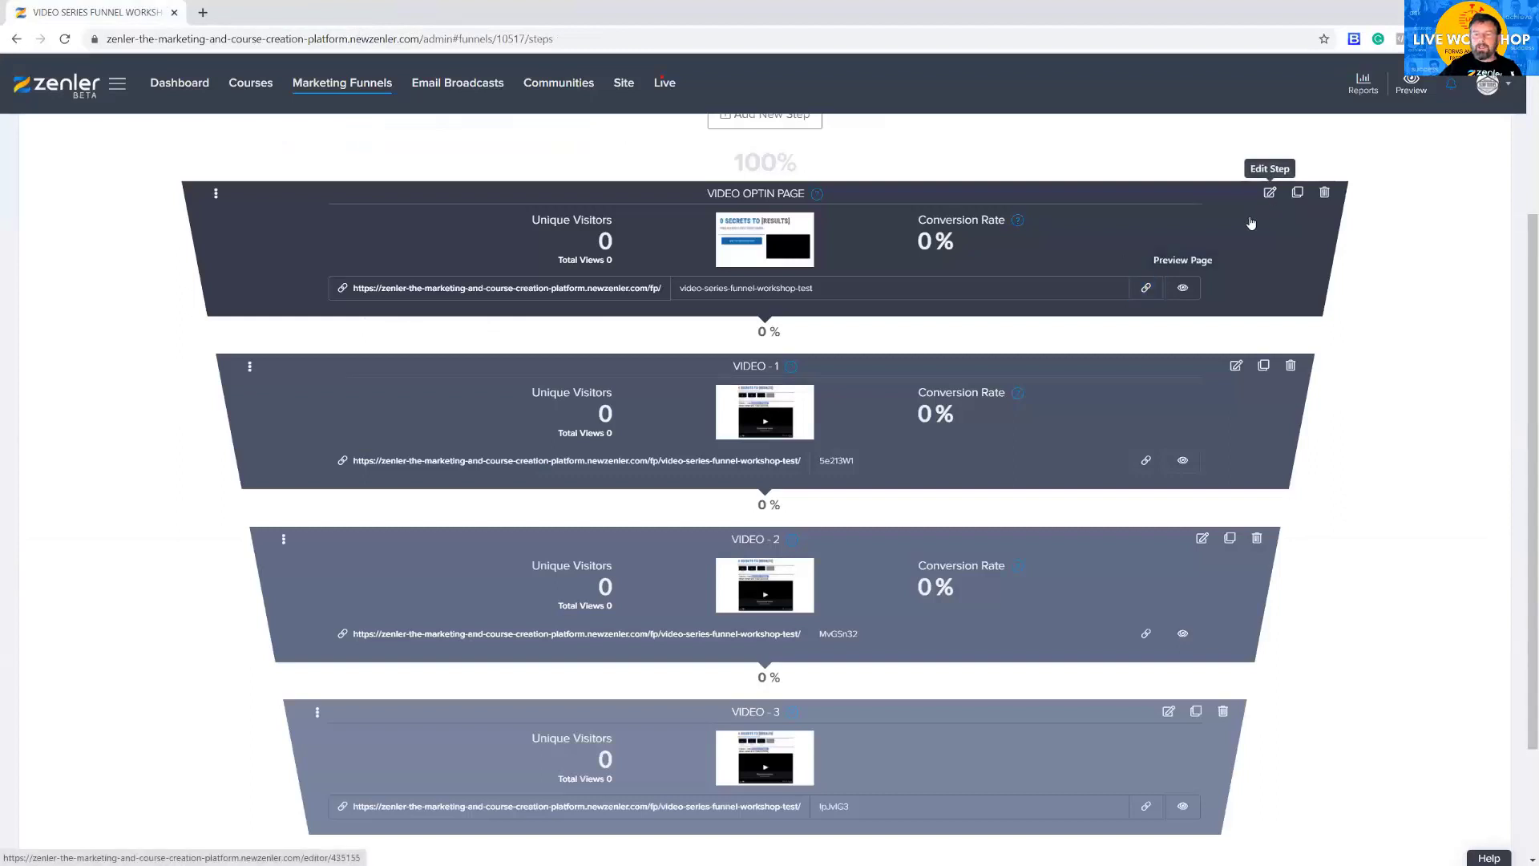
- Open the Video Optin Page for editing and move the File Explorer videos window out of the way
{"action": "left_click", "coordinate": [1270, 193]}
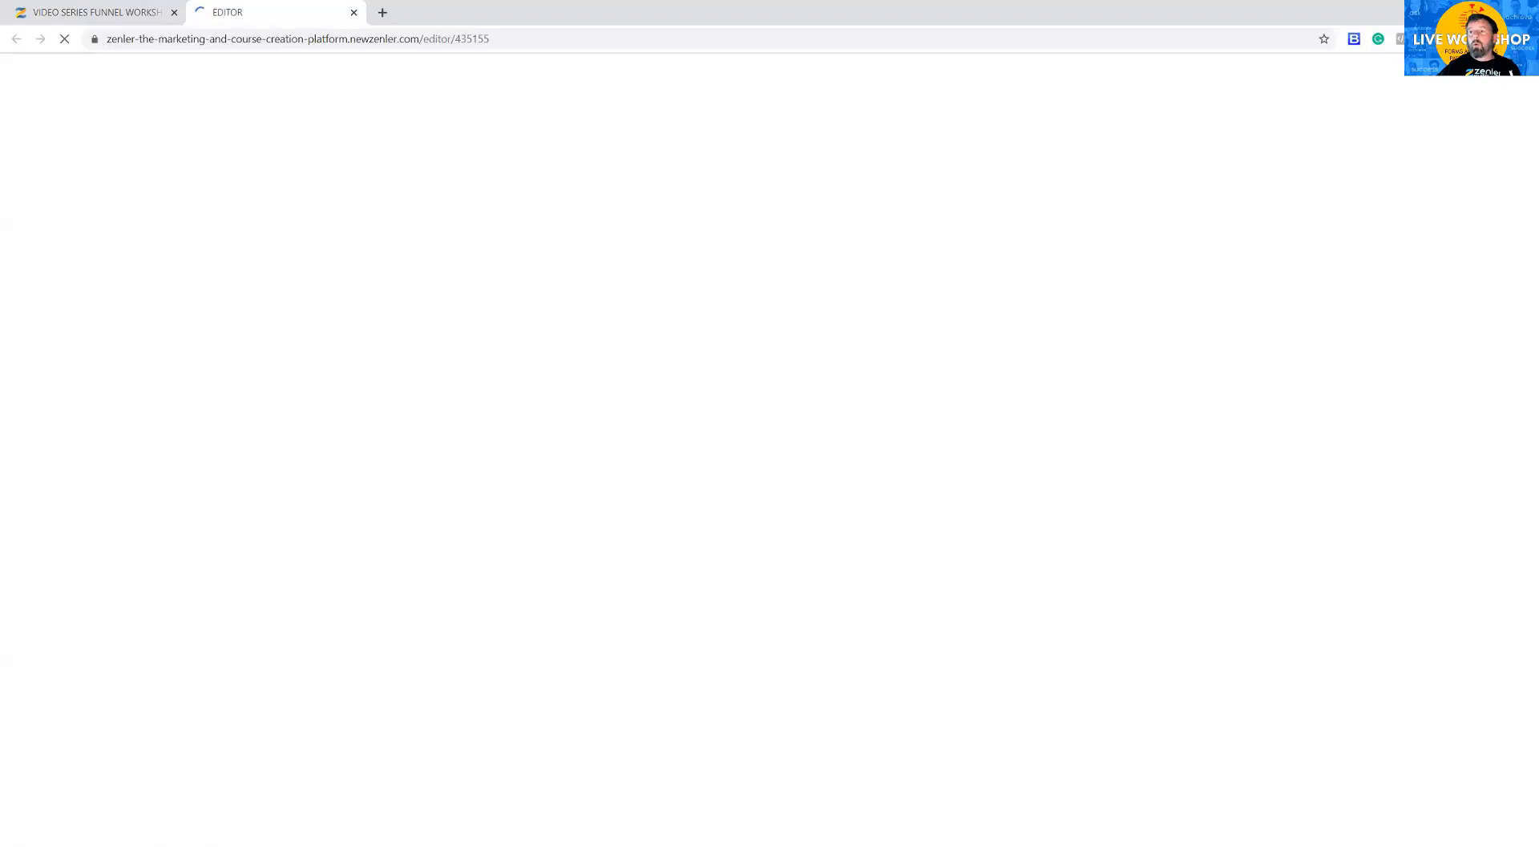
{"action": "key", "text": "alt+Tab"}
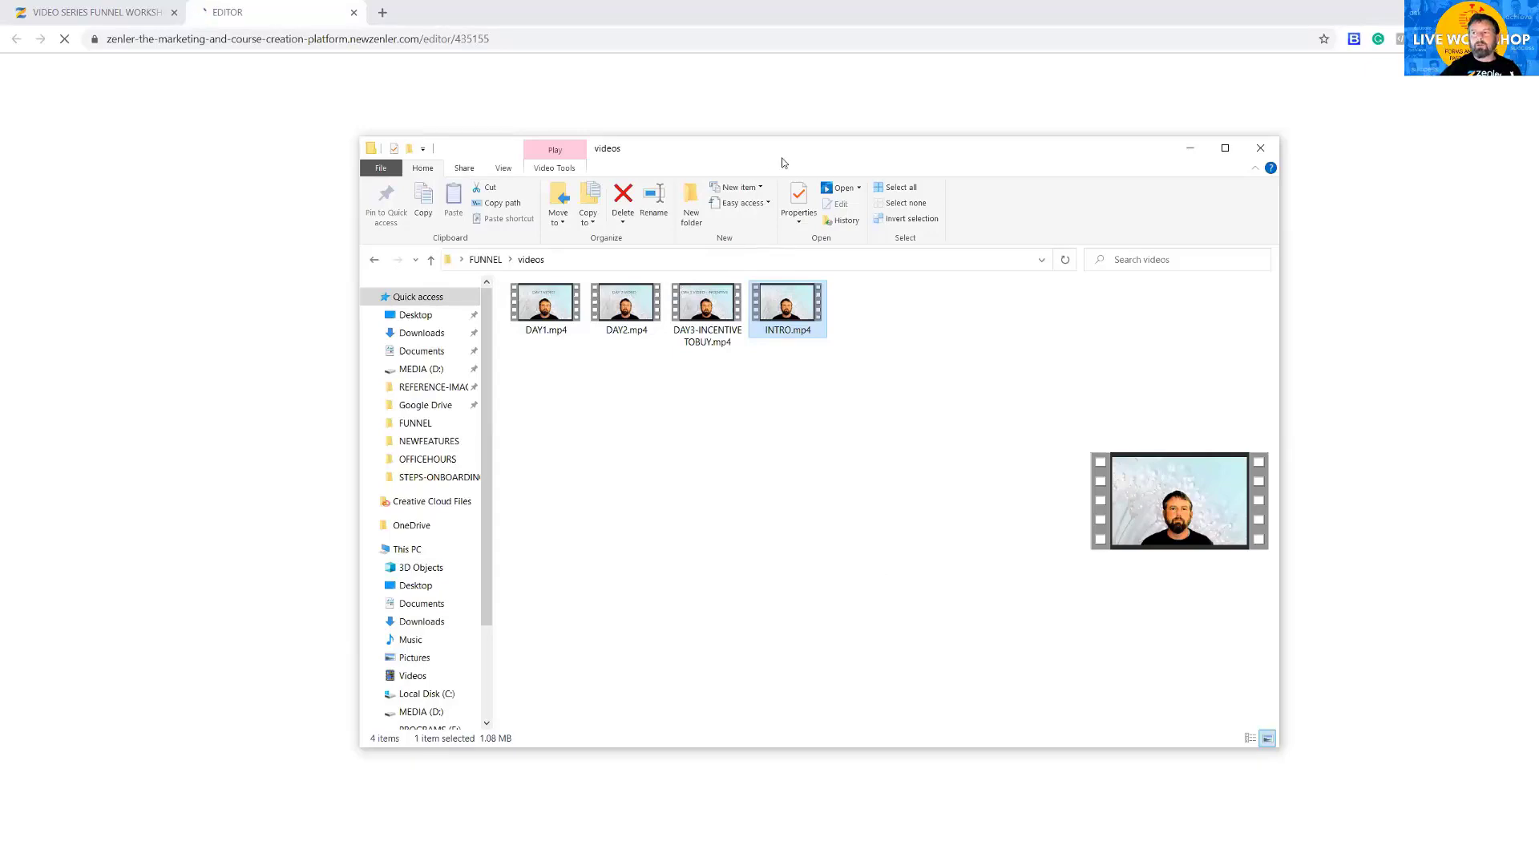
{"action": "left_click_drag", "start_coordinate": [783, 162], "coordinate": [1538, 267]}
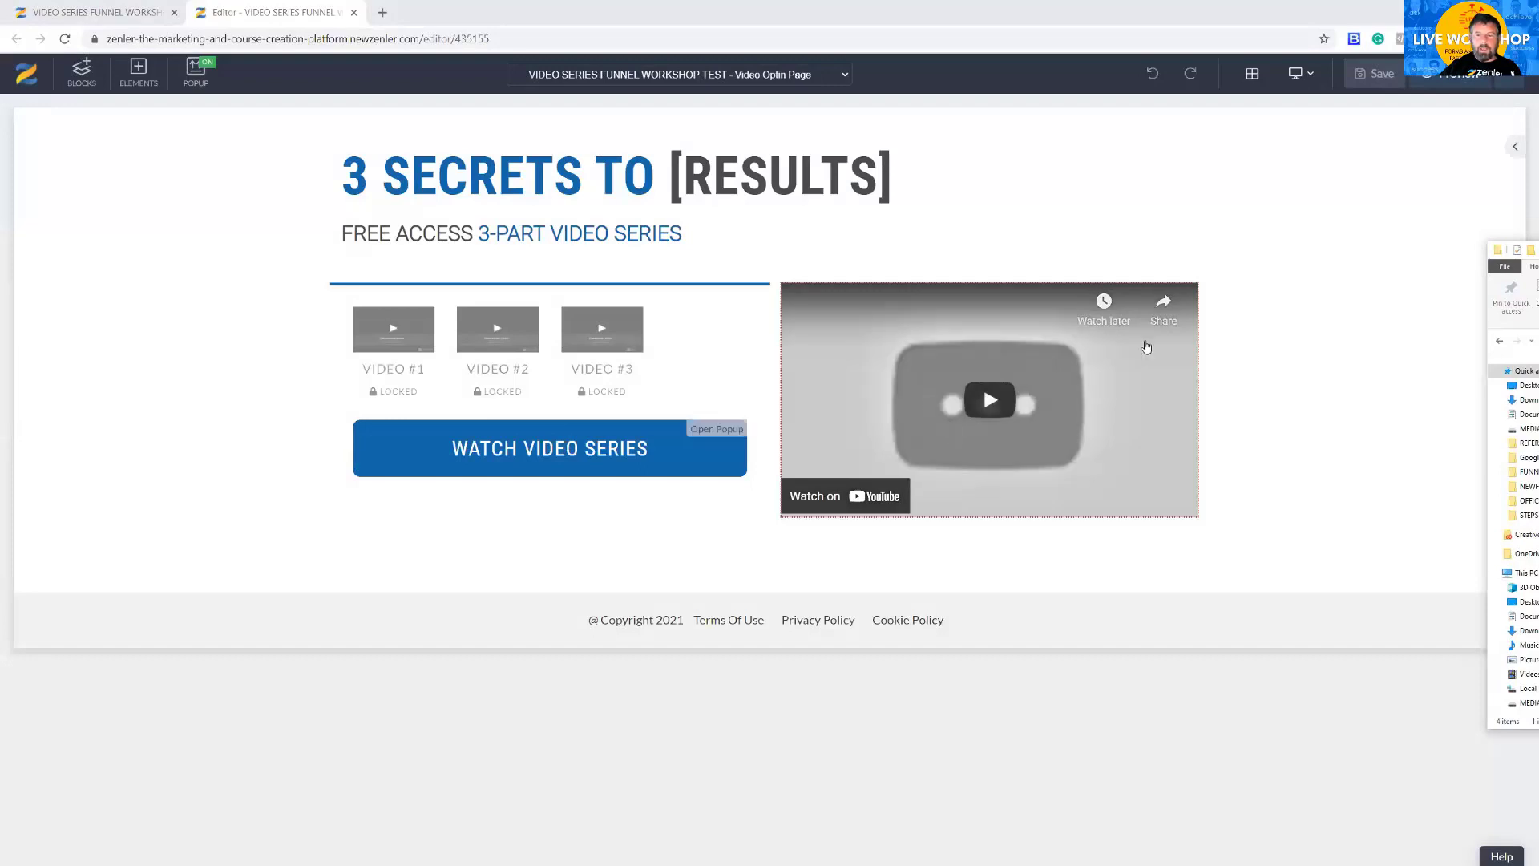
- Replace the optin page's placeholder YouTube video with intro.mp4 from the video library
{"action": "left_click", "coordinate": [827, 318]}
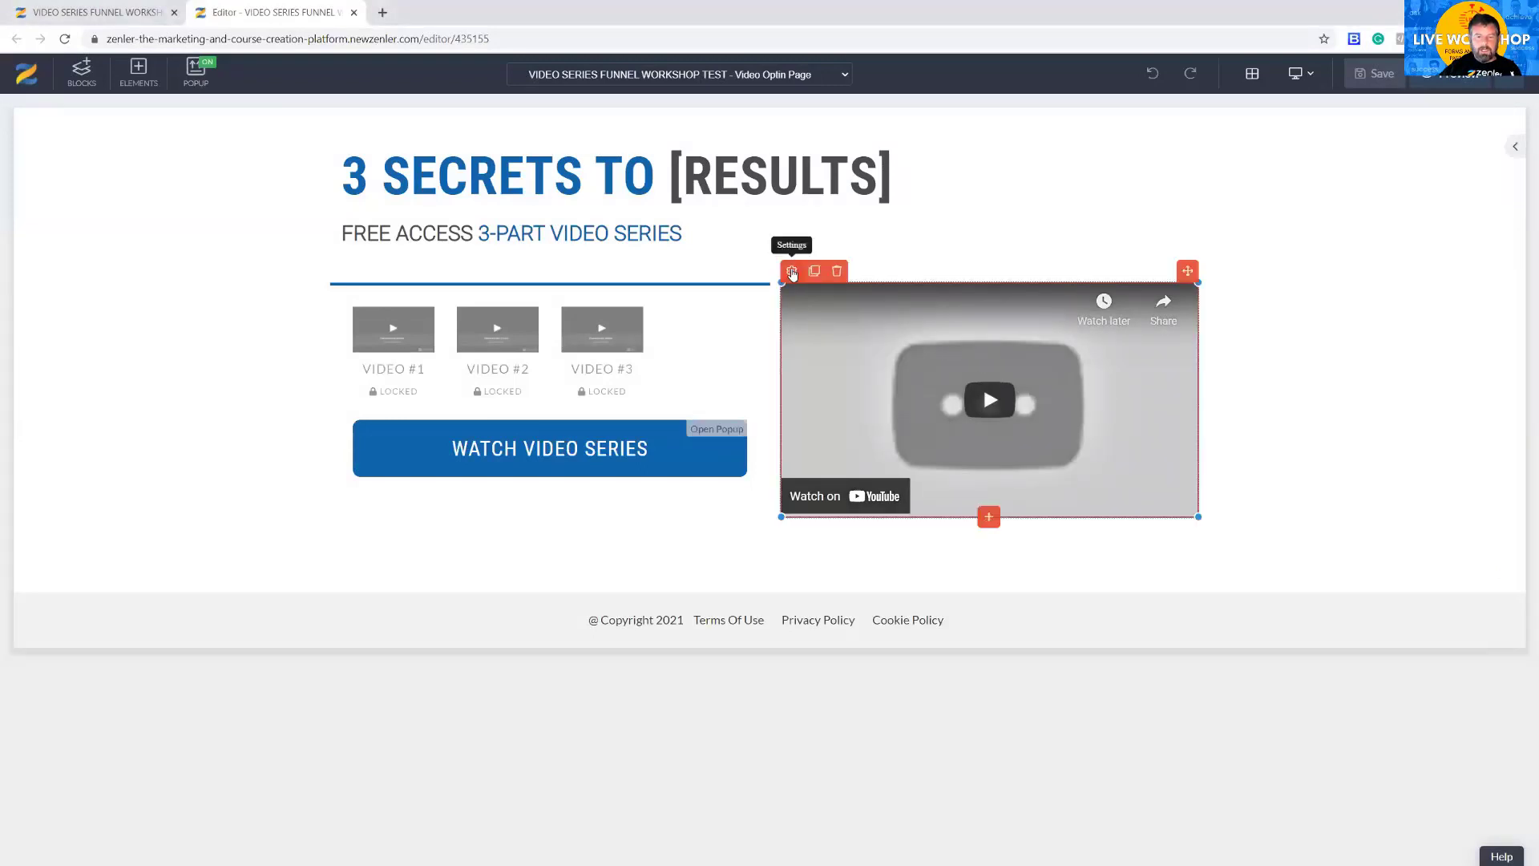
{"action": "left_click", "coordinate": [792, 271]}
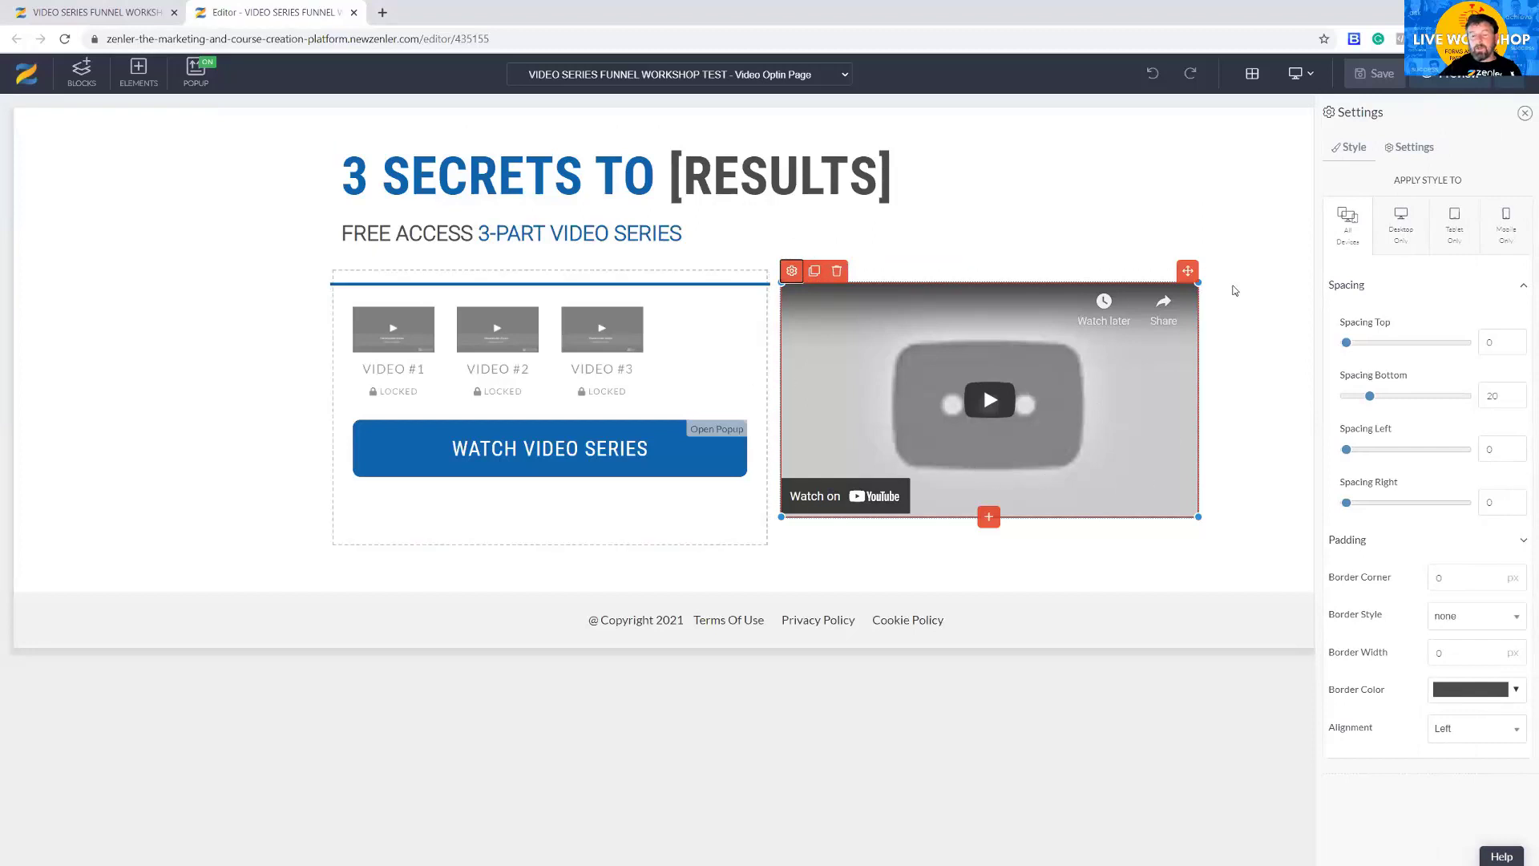
{"action": "left_click", "coordinate": [1384, 146]}
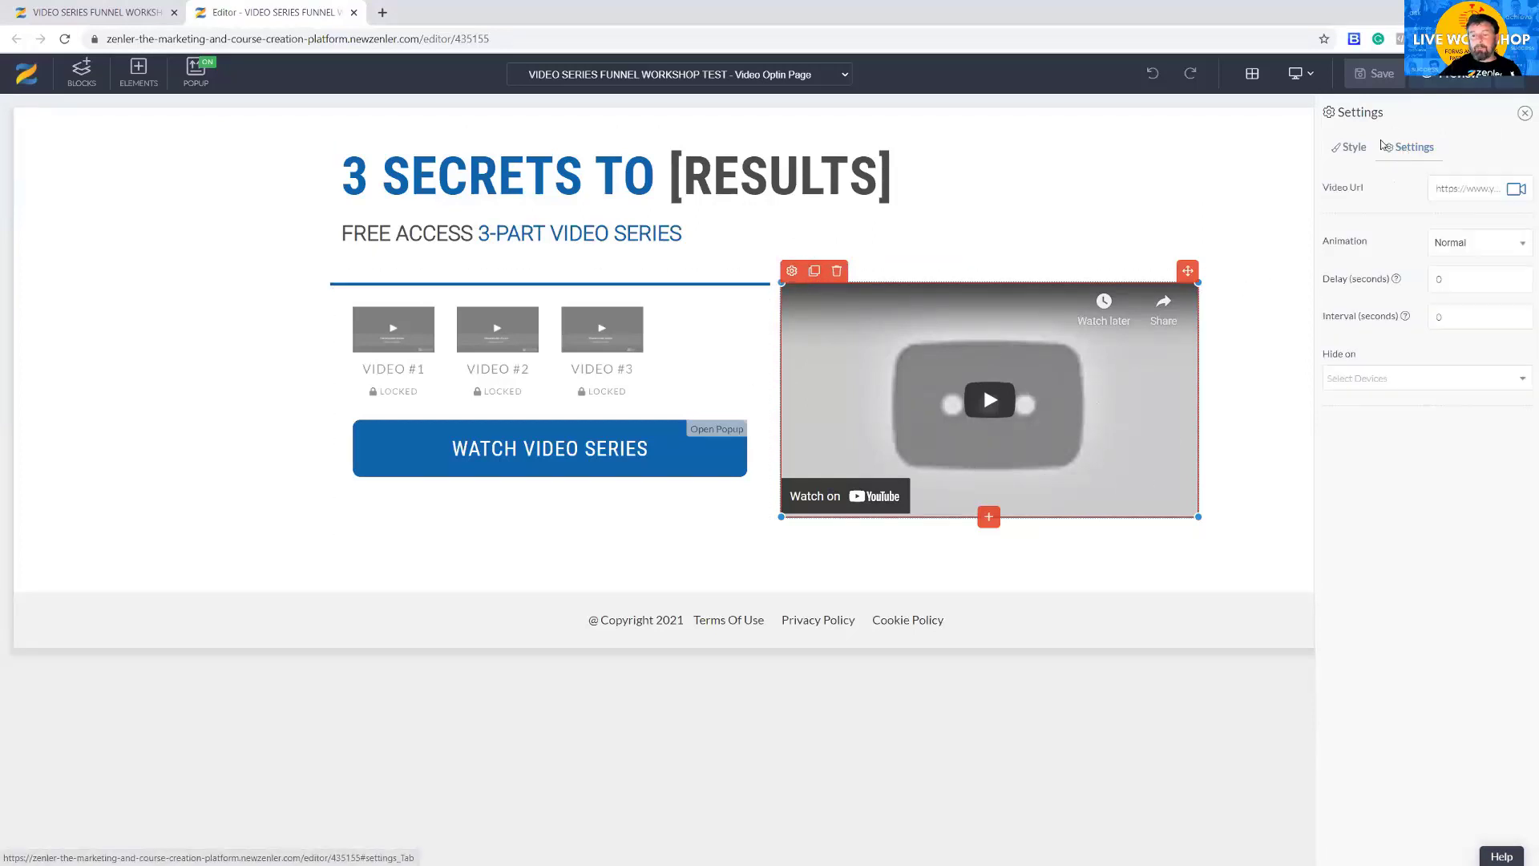
{"action": "left_click", "coordinate": [1516, 189]}
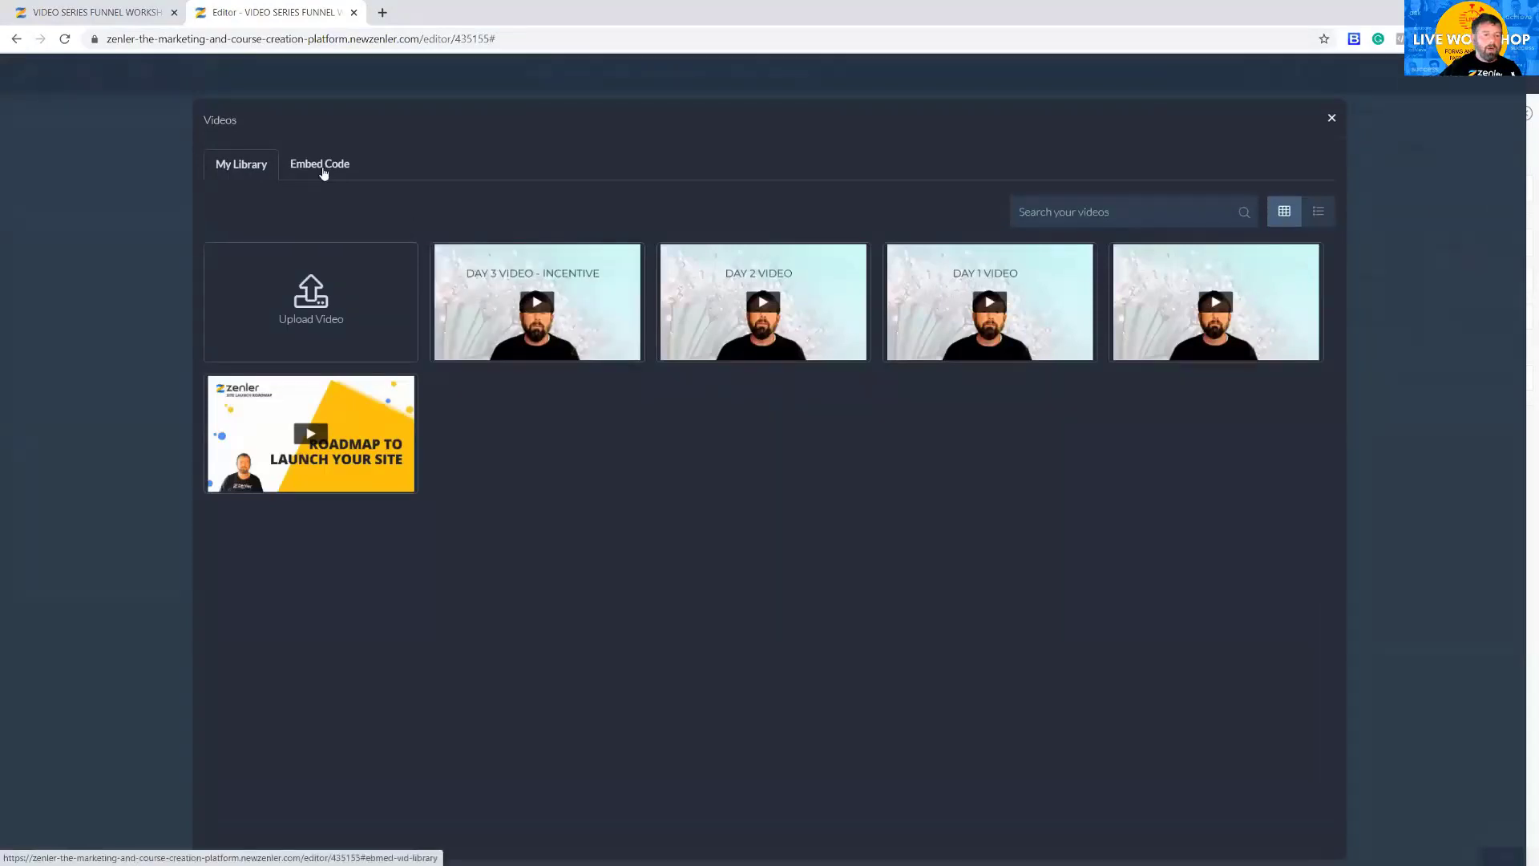
{"action": "mouse_move", "coordinate": [1166, 336]}
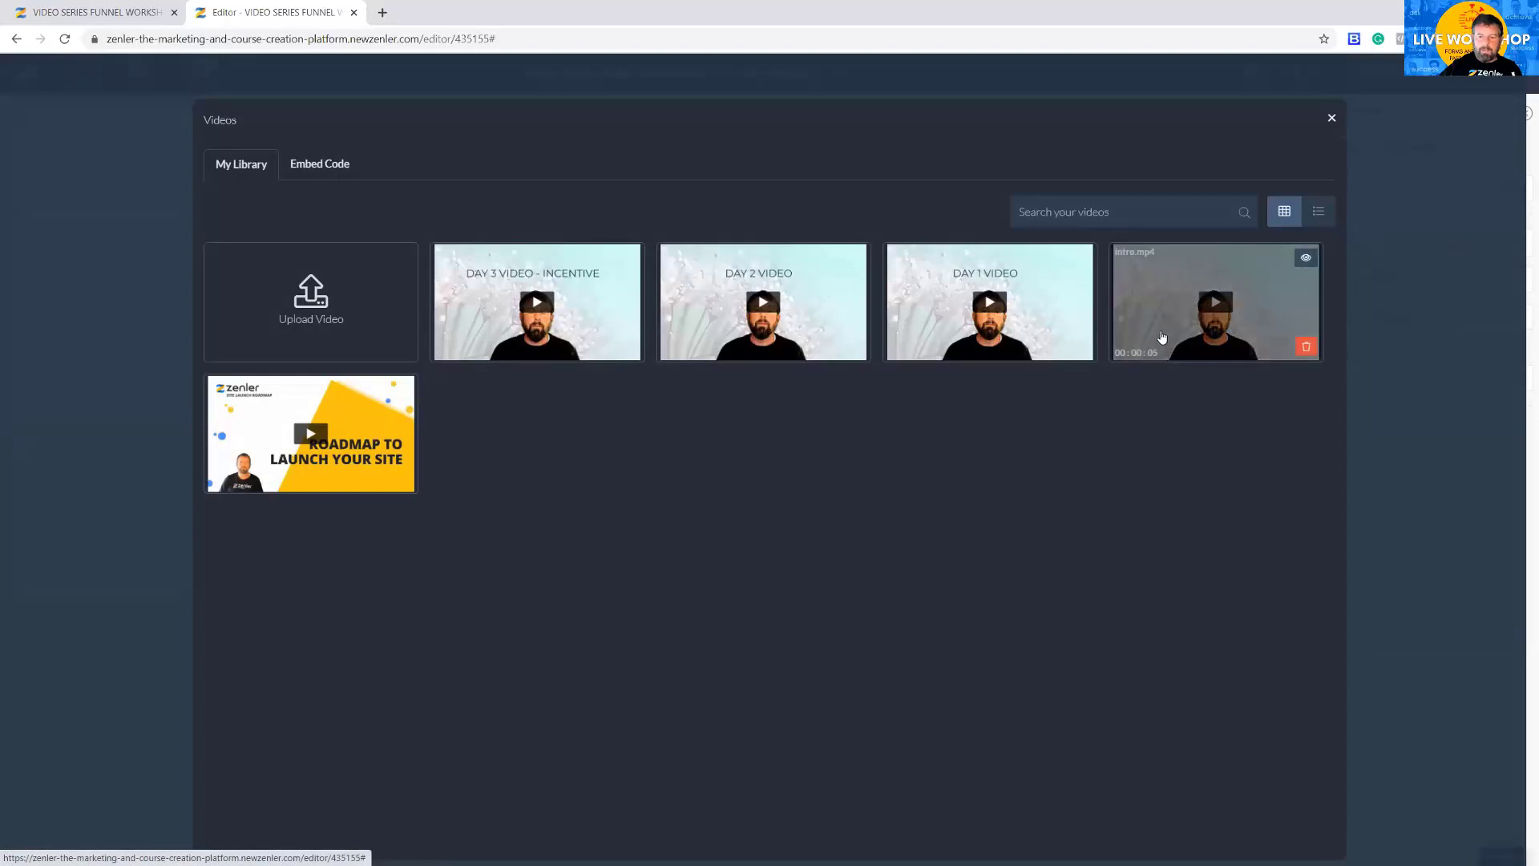
{"action": "left_click", "coordinate": [1175, 316]}
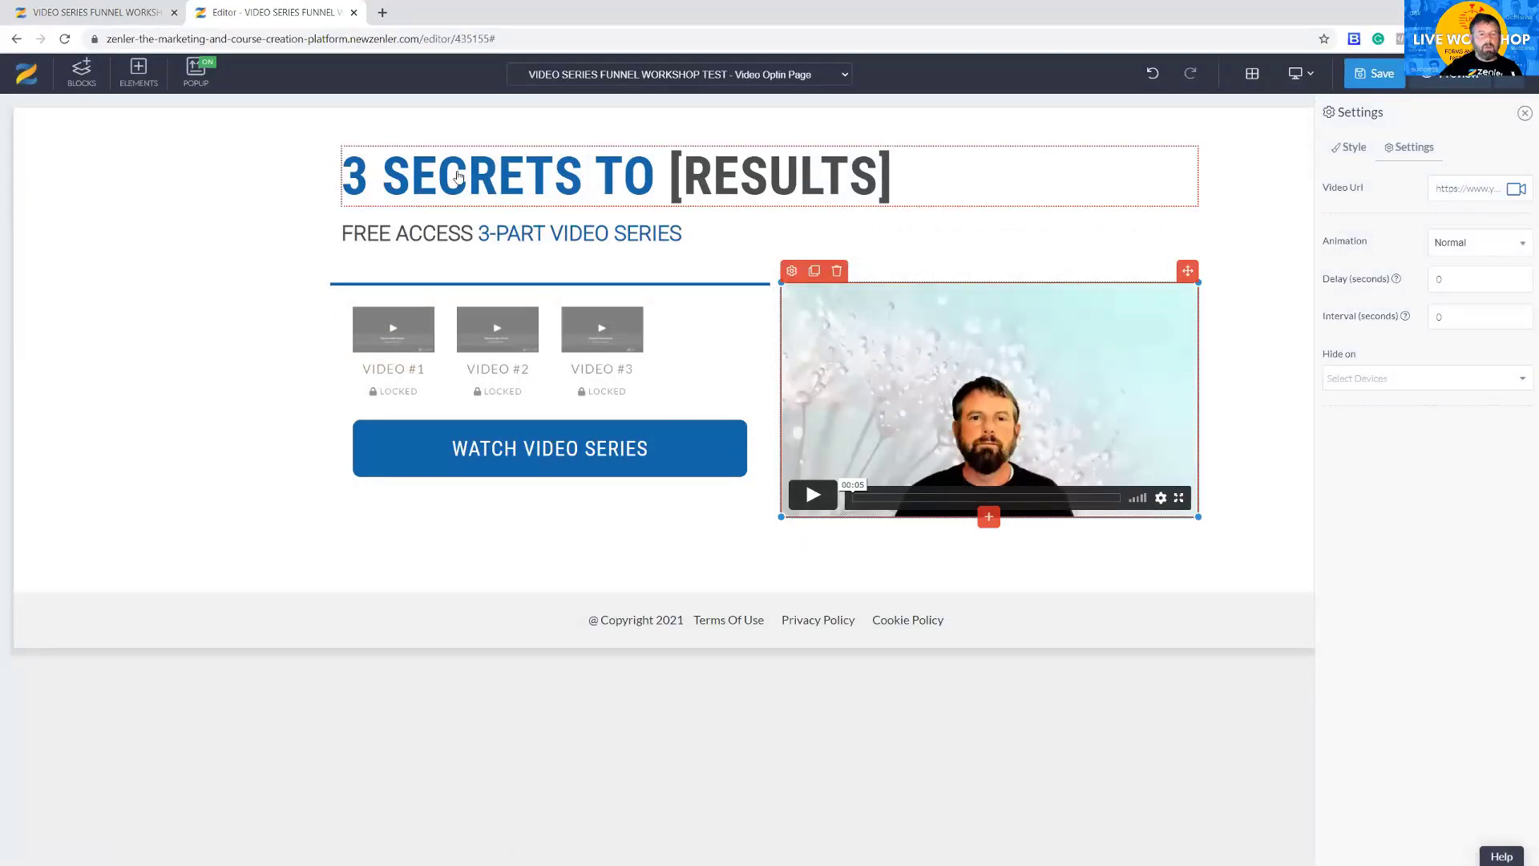
- Set the top spacing of the "3 SECRETS TO [RESULTS]" heading to 34 for all devices
{"action": "left_click", "coordinate": [492, 172]}
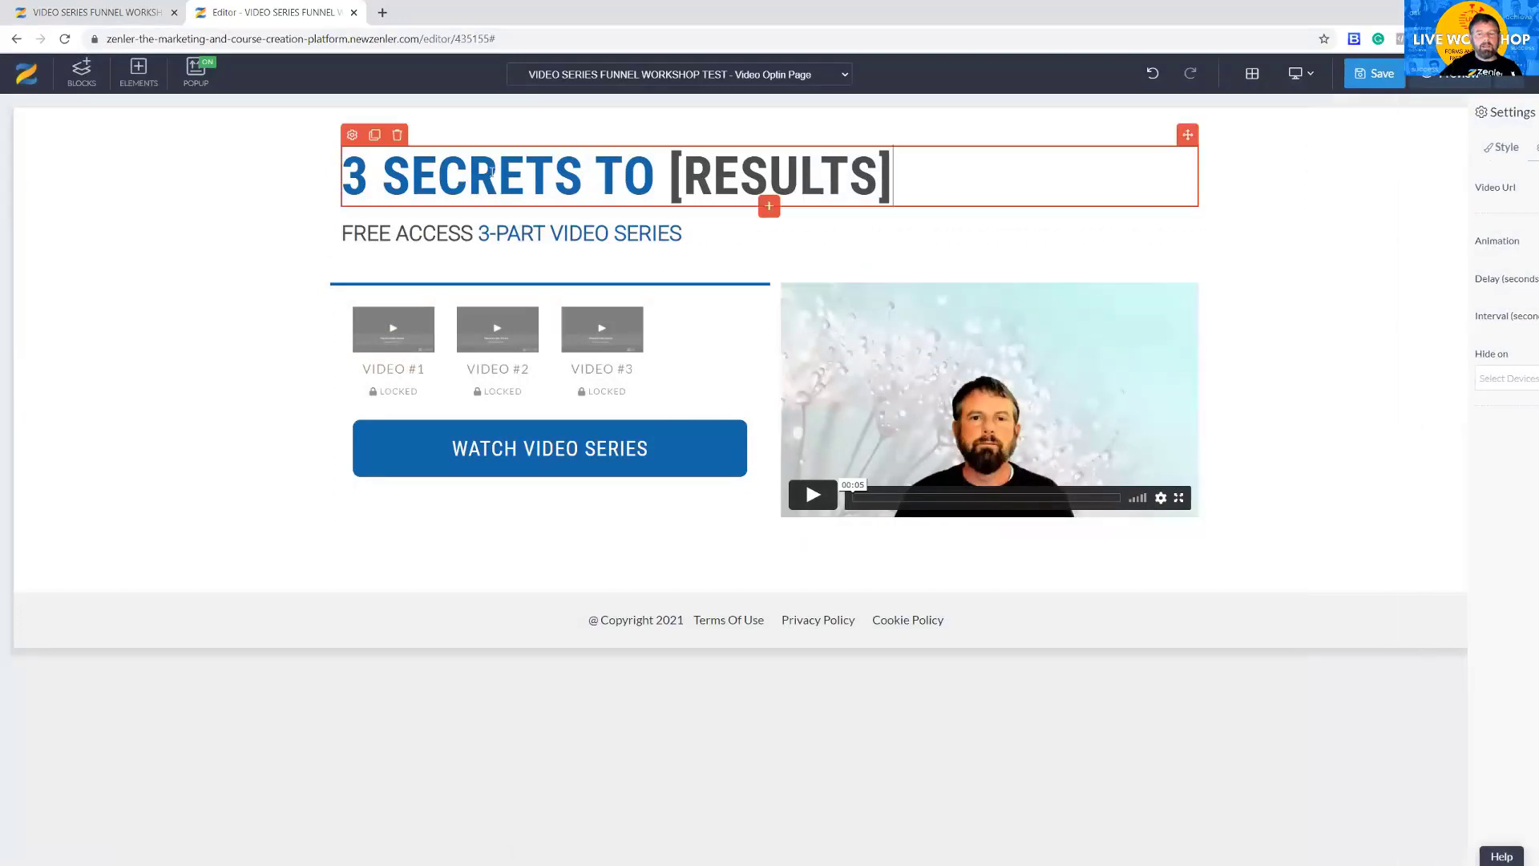
{"action": "left_click", "coordinate": [352, 135]}
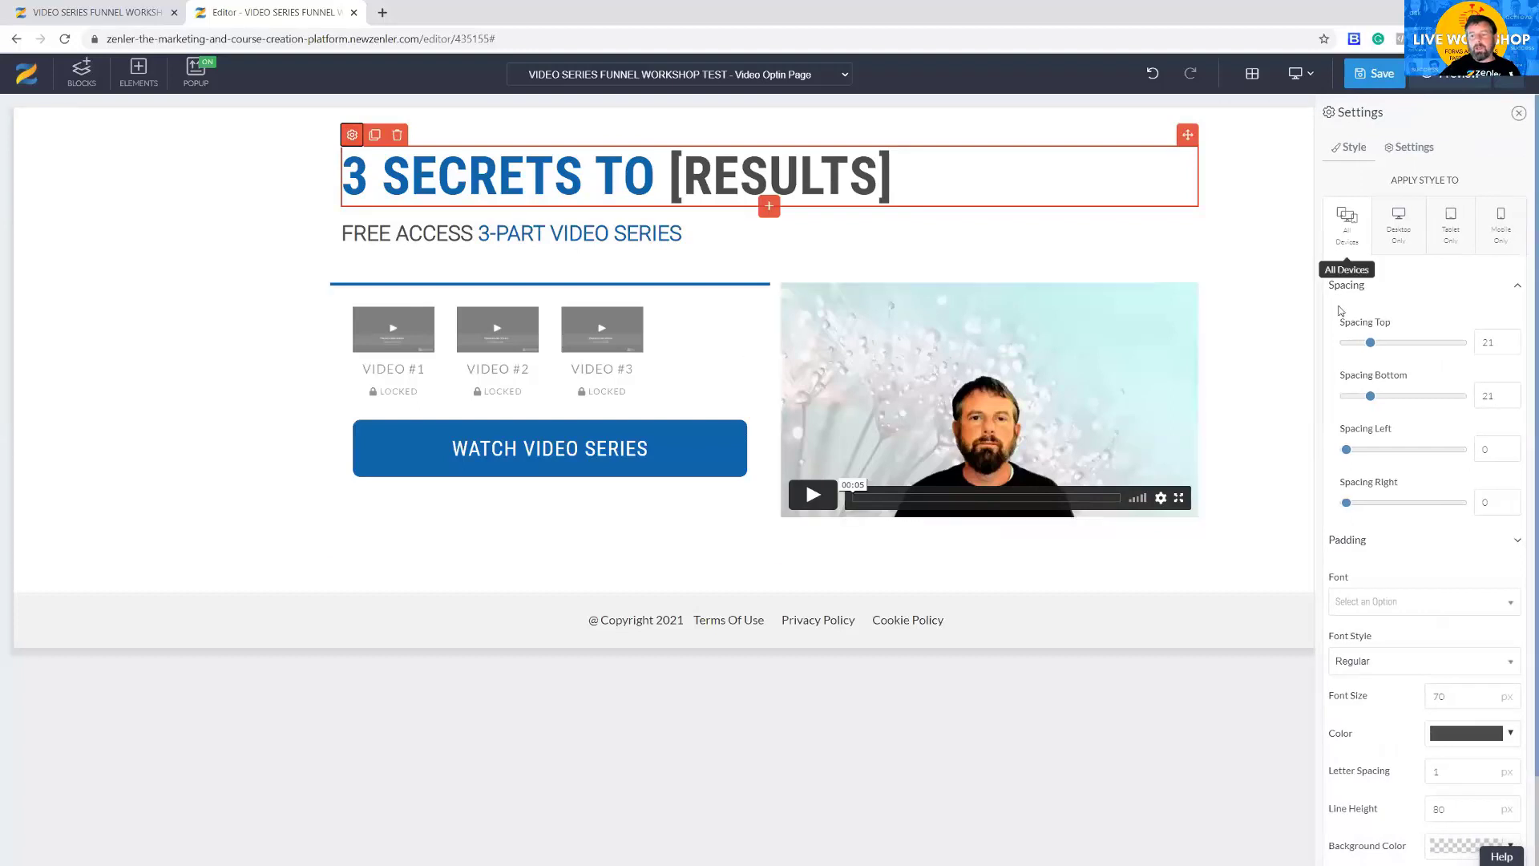
{"action": "left_click_drag", "start_coordinate": [1371, 343], "coordinate": [1398, 347]}
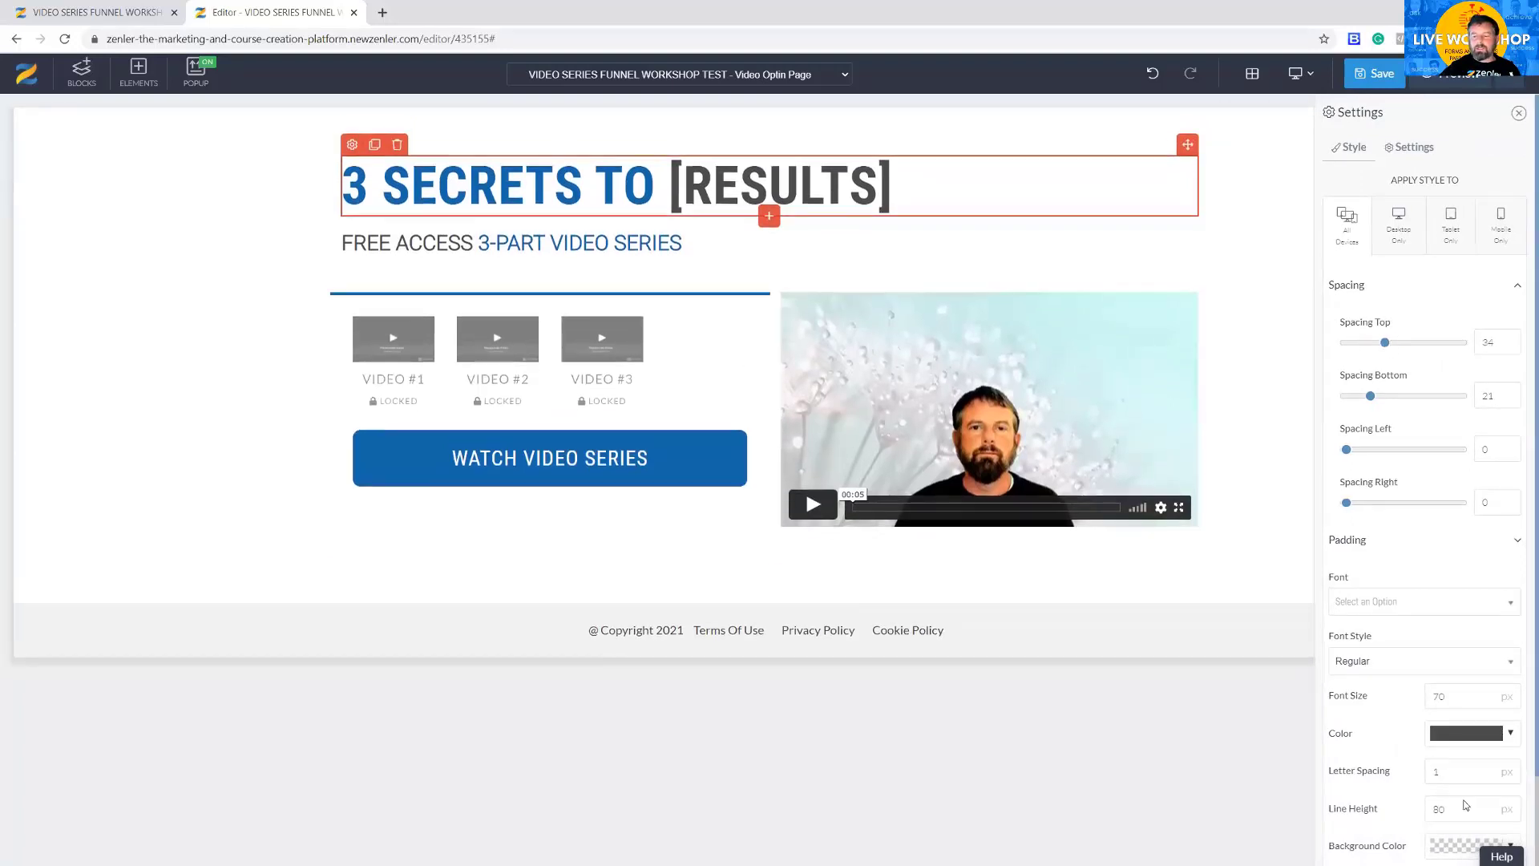
{"action": "key", "text": "Escape"}
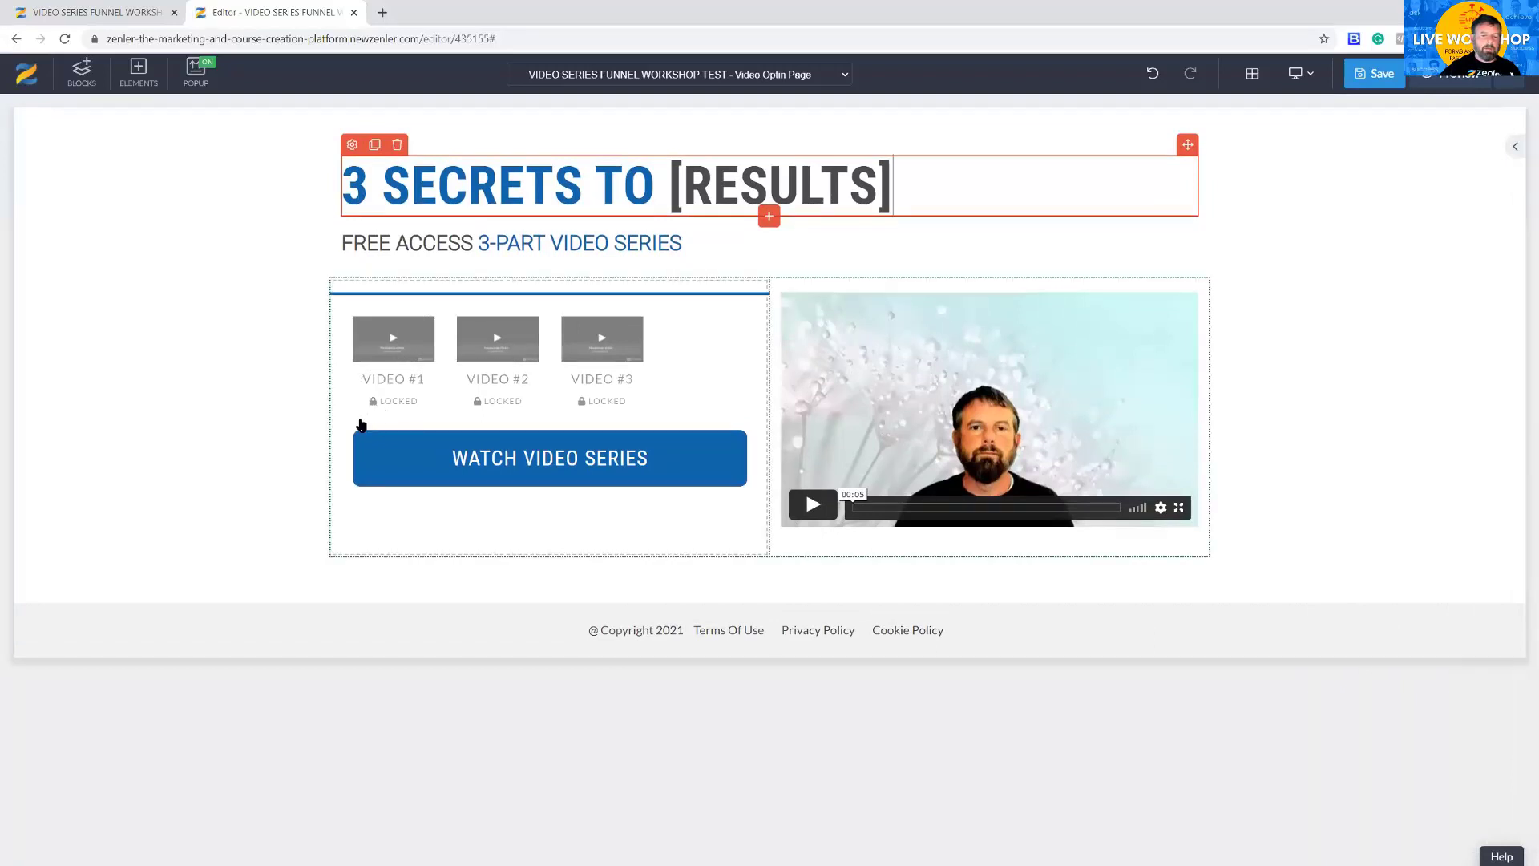
- Add an empty block below the video section, with a full-width row containing an H1 heading
{"action": "left_click", "coordinate": [410, 462]}
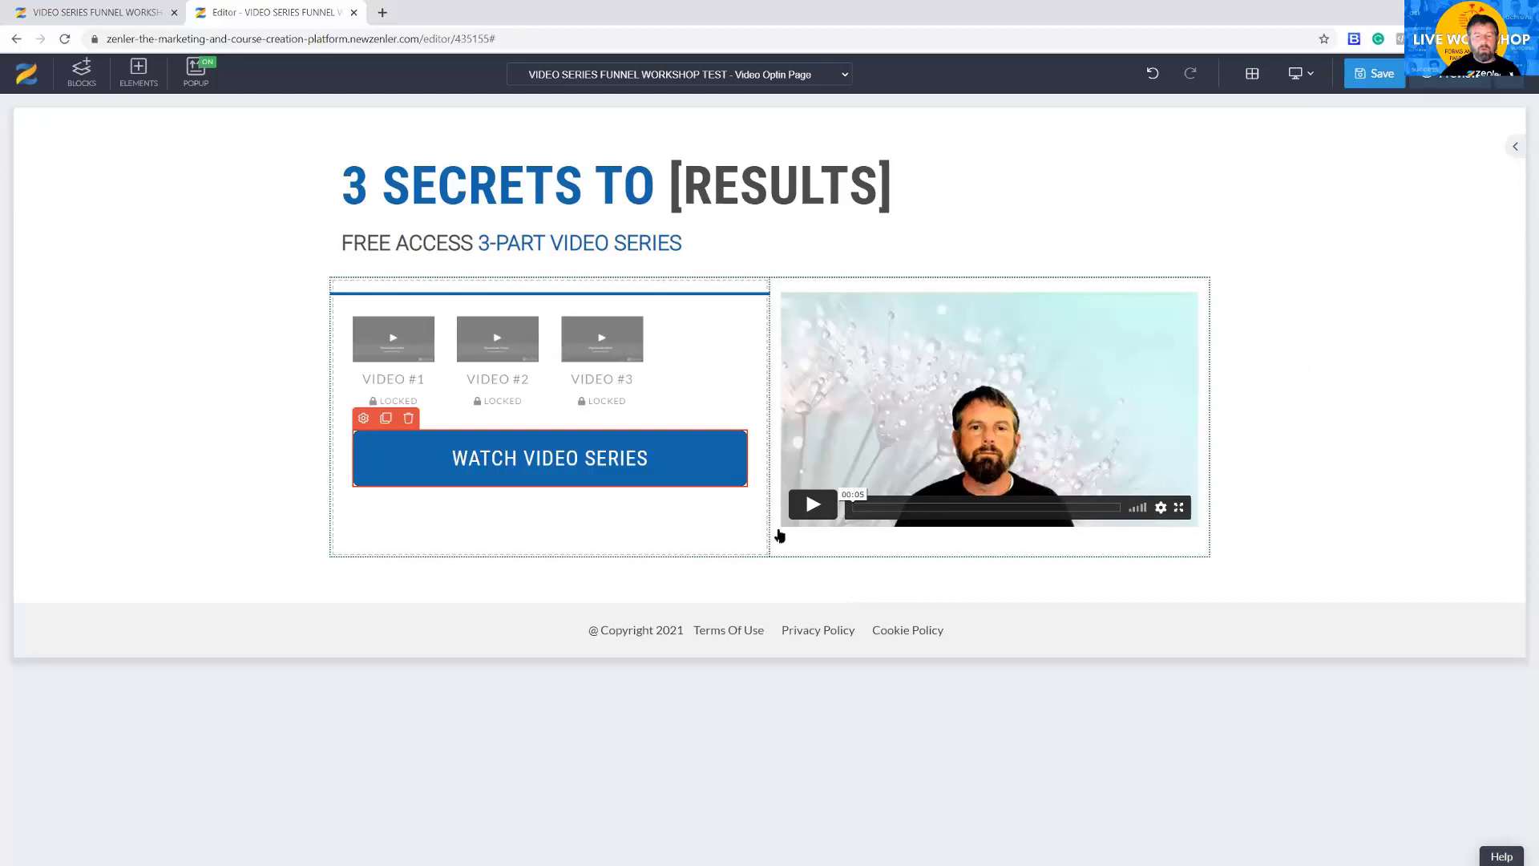
{"action": "left_click", "coordinate": [771, 592]}
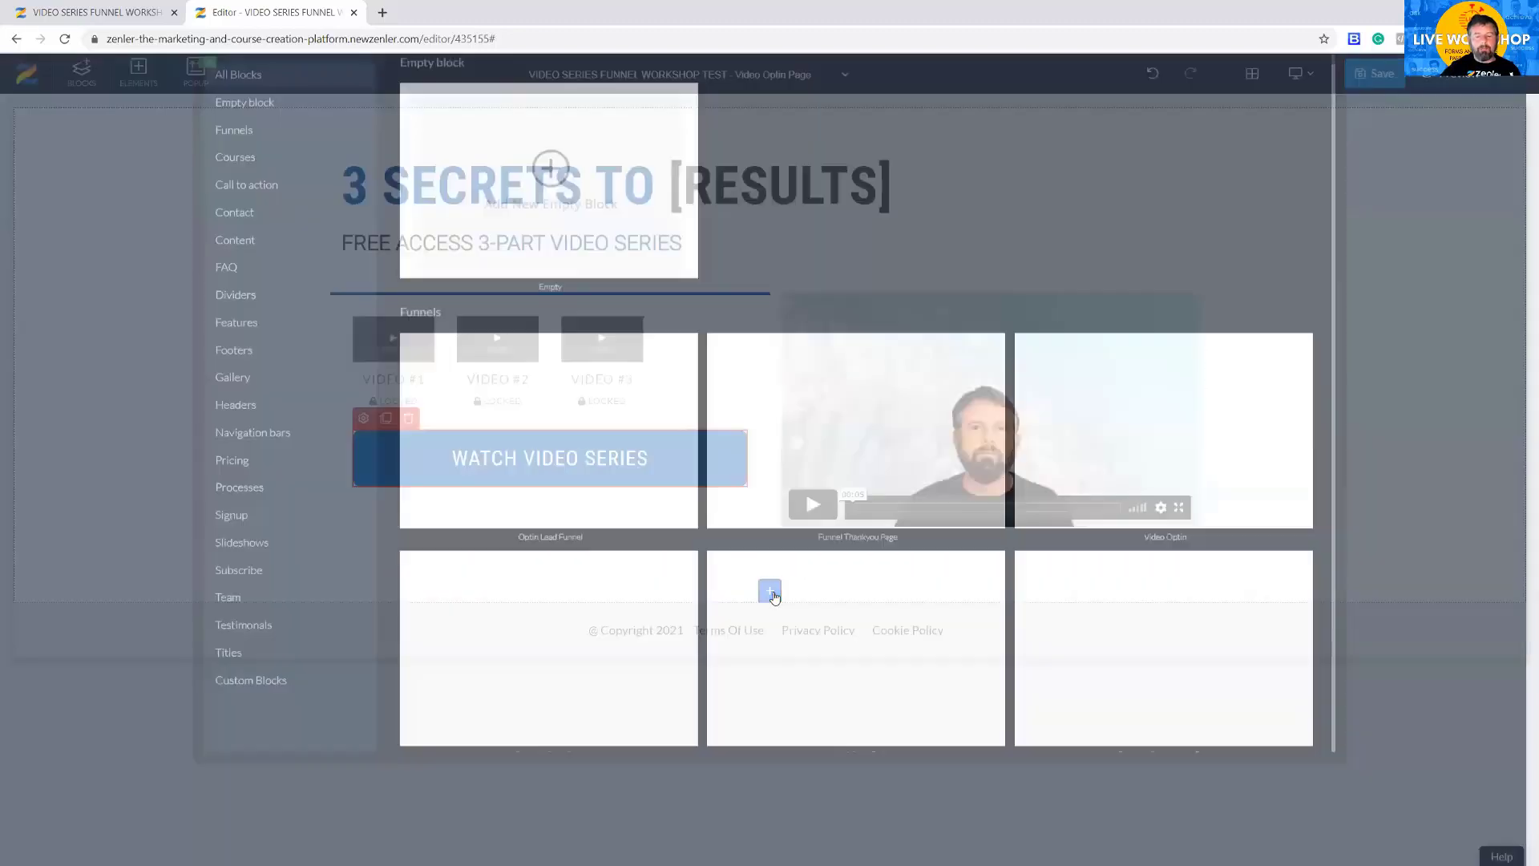
{"action": "left_click", "coordinate": [556, 290]}
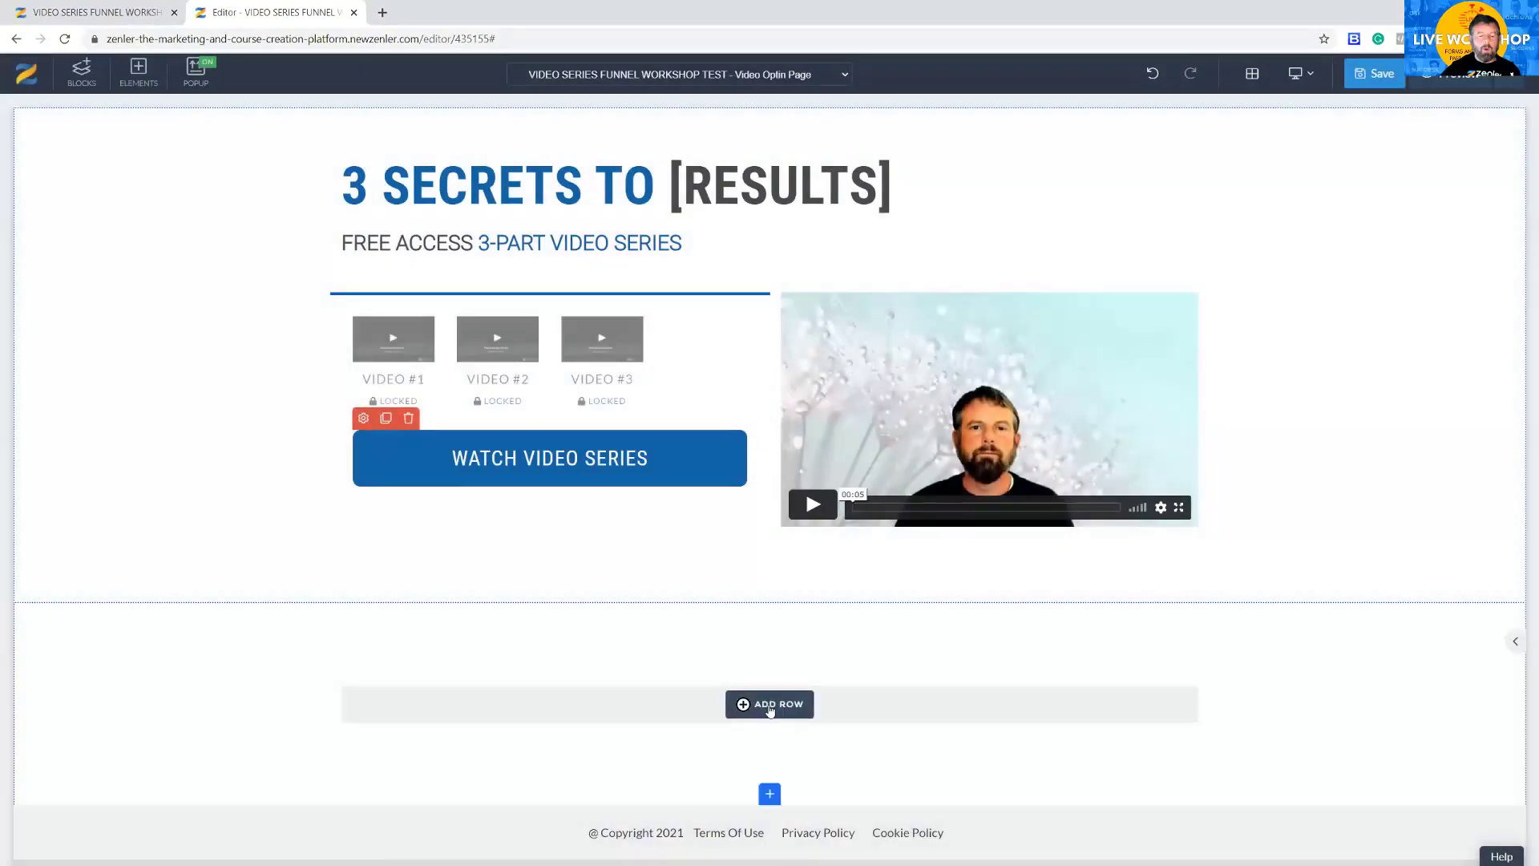
{"action": "left_click", "coordinate": [769, 705]}
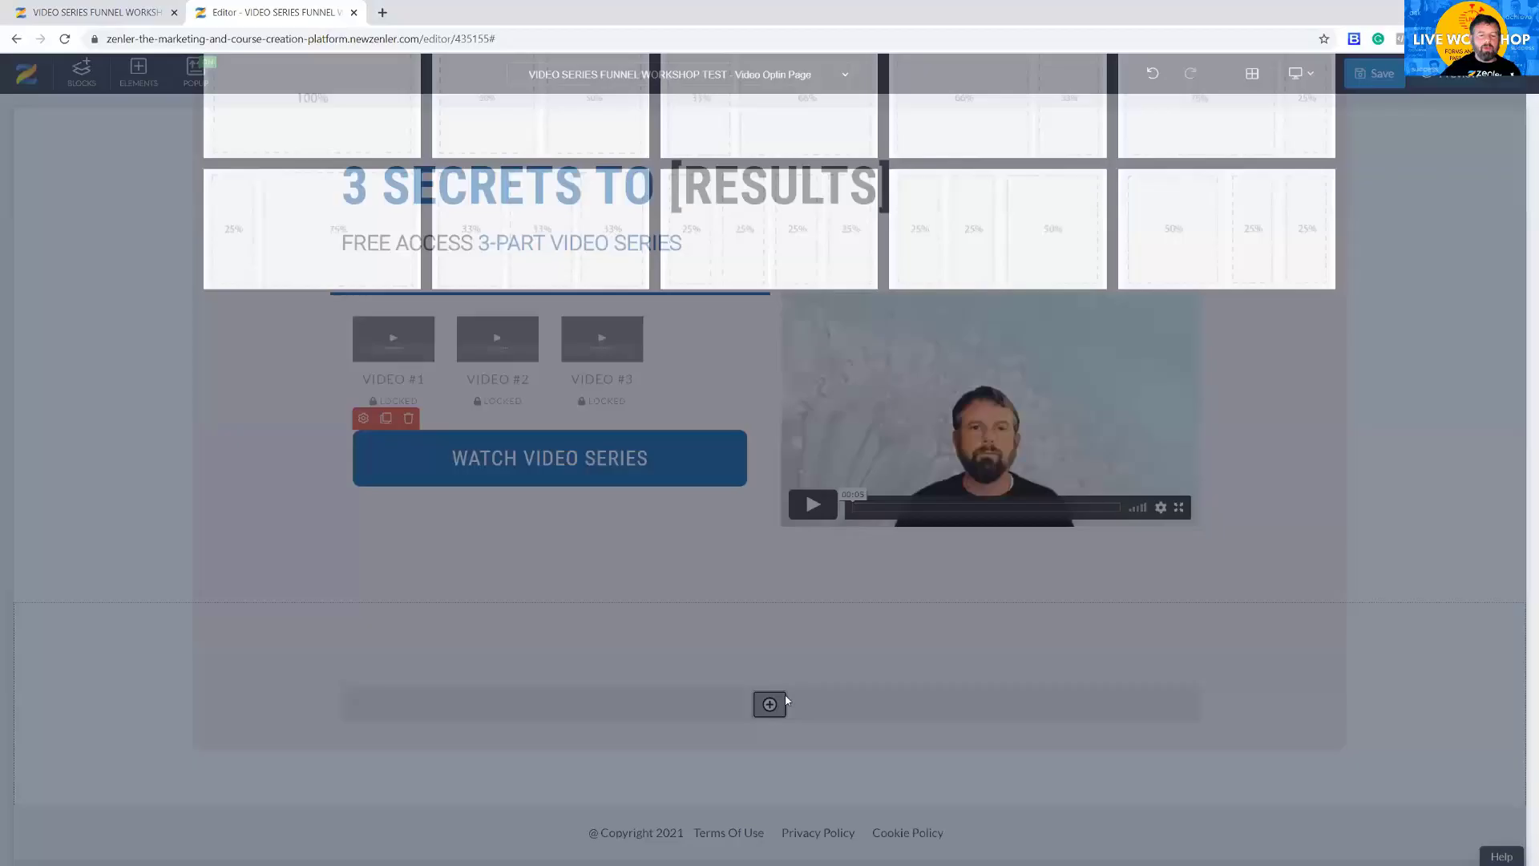
{"action": "left_click", "coordinate": [636, 735]}
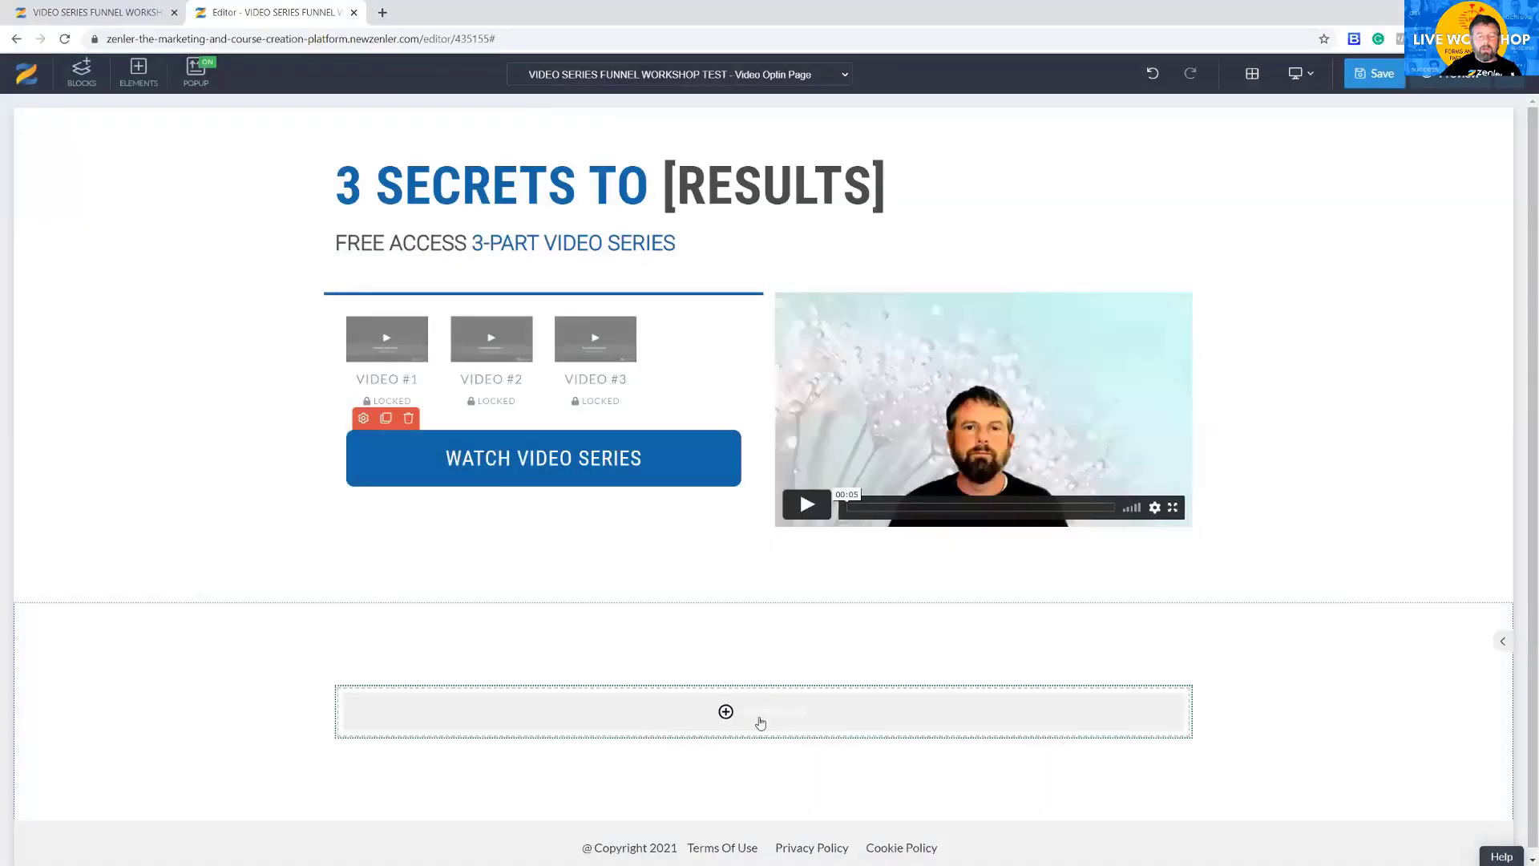
{"action": "left_click", "coordinate": [762, 711]}
{"action": "left_click", "coordinate": [550, 541]}
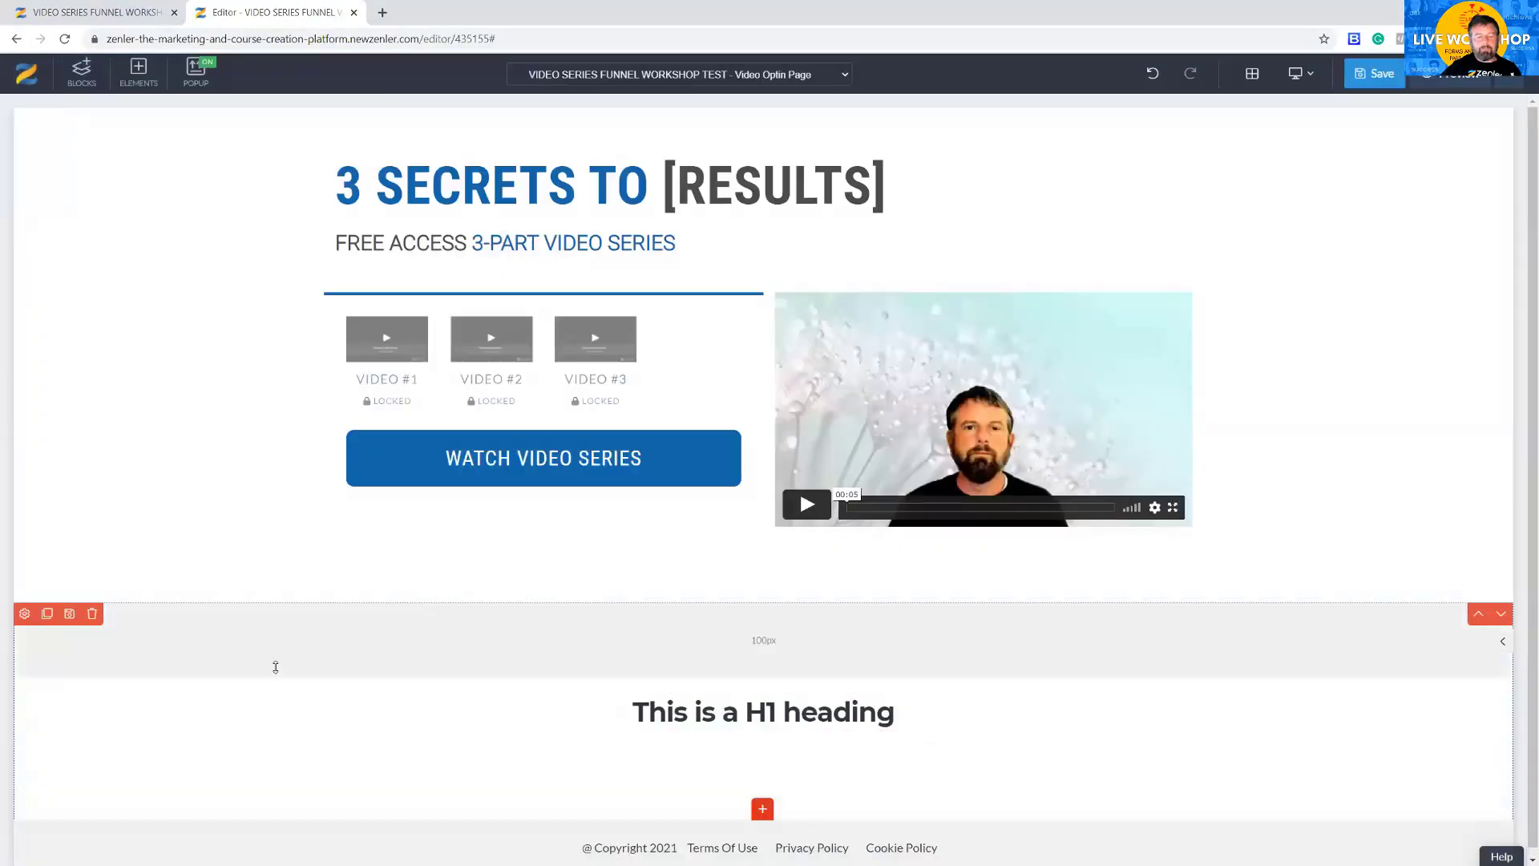
- Set the new heading block's background color to red #ee0000 for all devices
{"action": "left_click", "coordinate": [24, 614]}
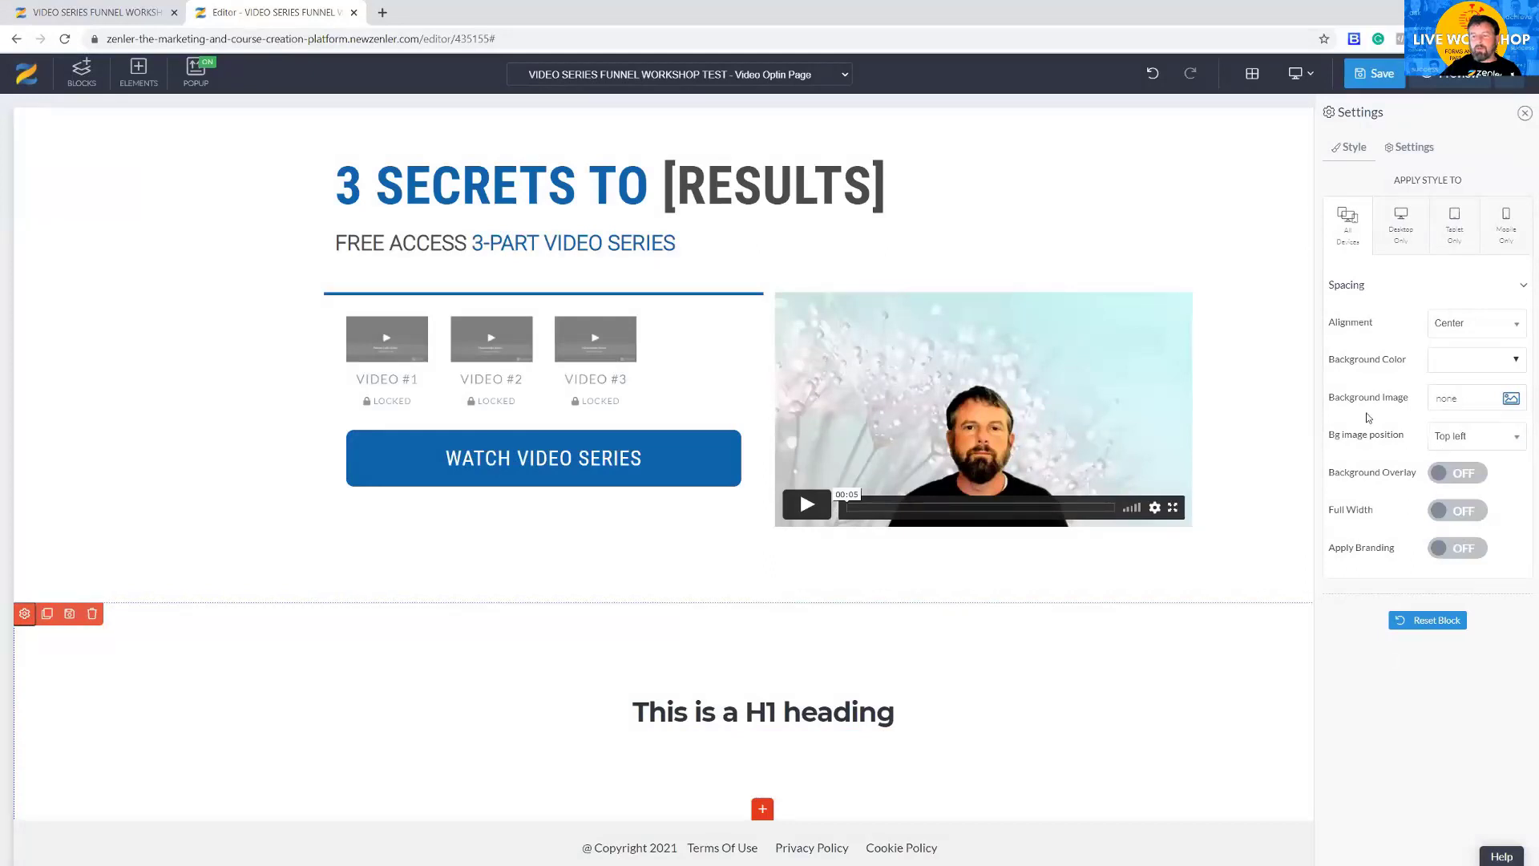
{"action": "left_click", "coordinate": [1515, 362]}
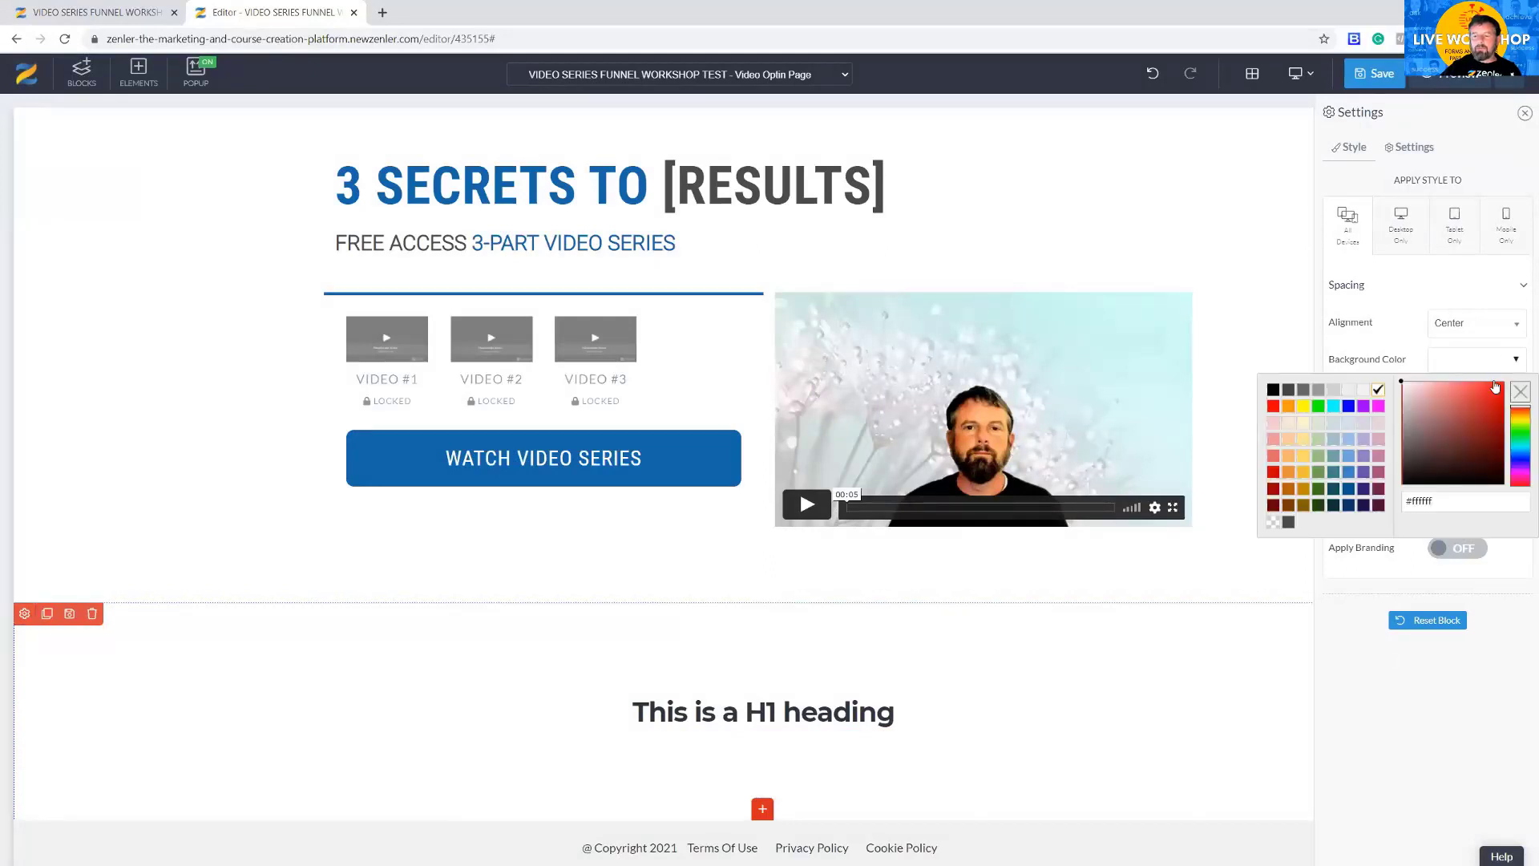
{"action": "left_click", "coordinate": [1505, 390]}
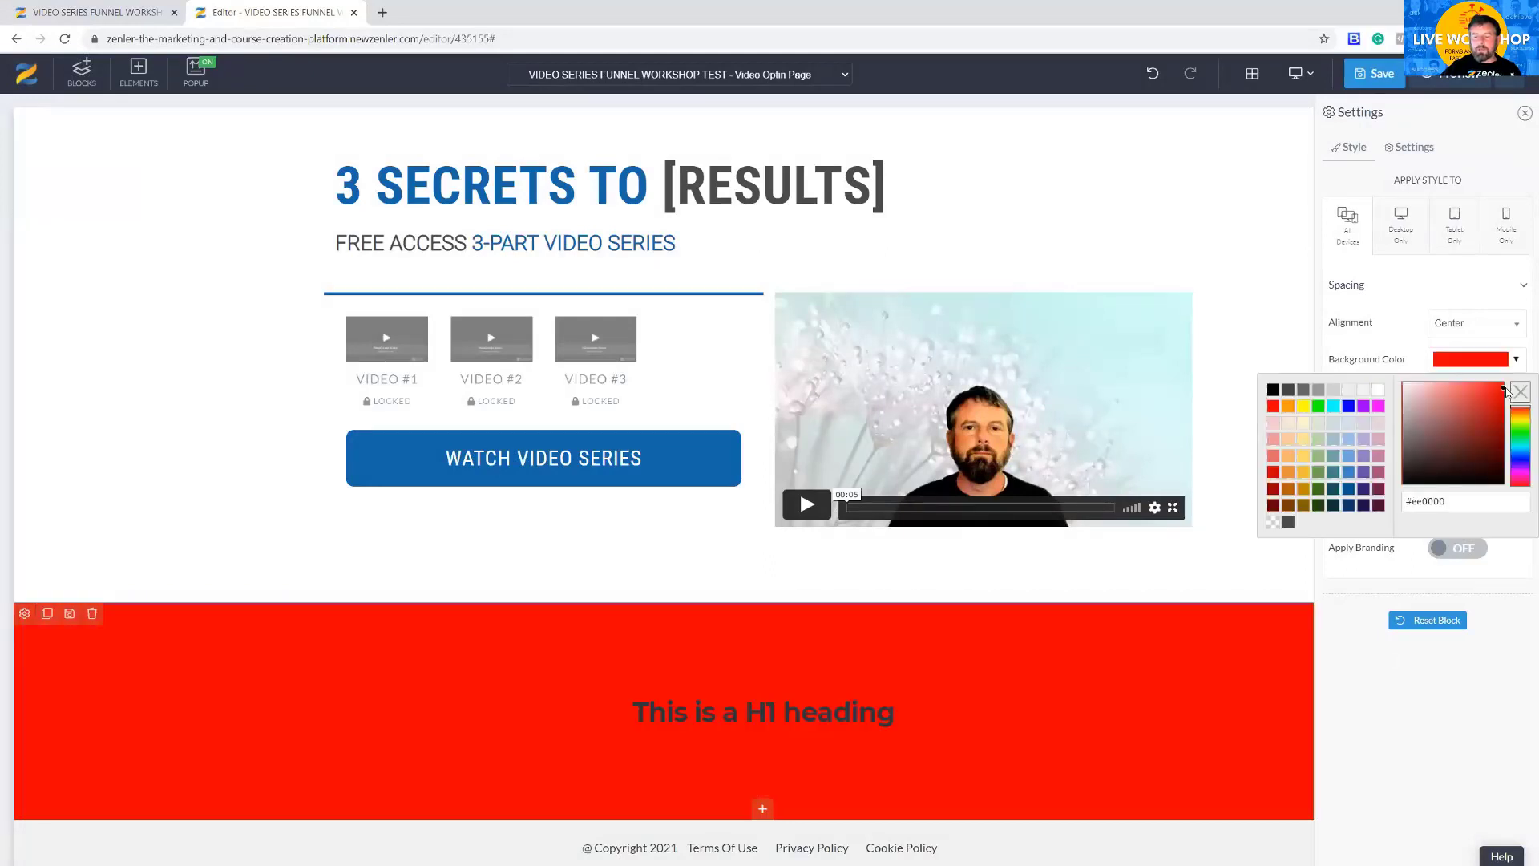
- Change the H1 heading's text color to white #ffffff and close its settings
{"action": "left_click", "coordinate": [816, 715]}
{"action": "left_click", "coordinate": [353, 682]}
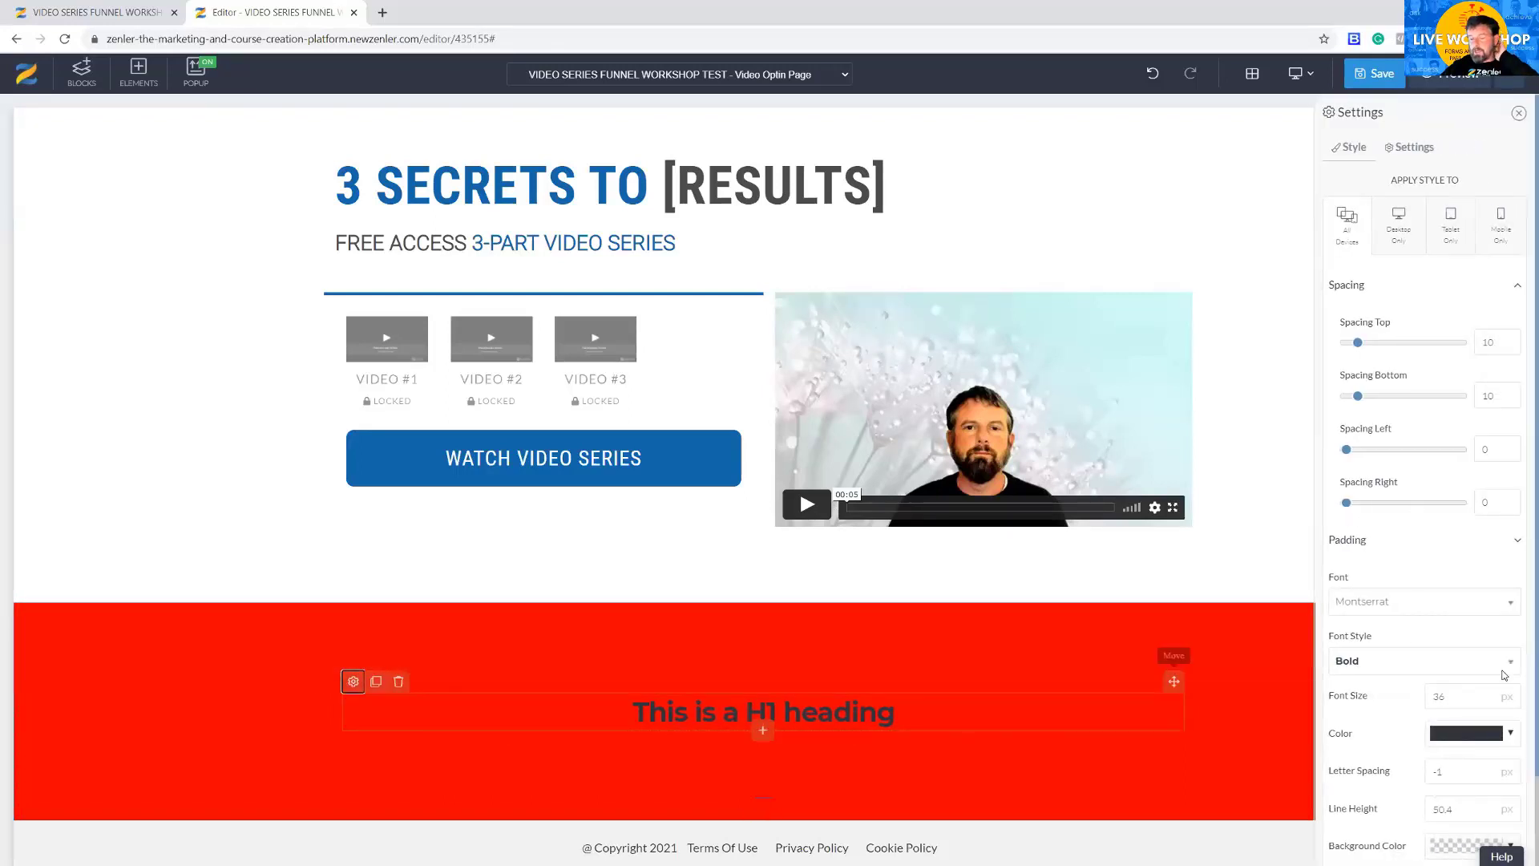
{"action": "left_click", "coordinate": [1510, 733]}
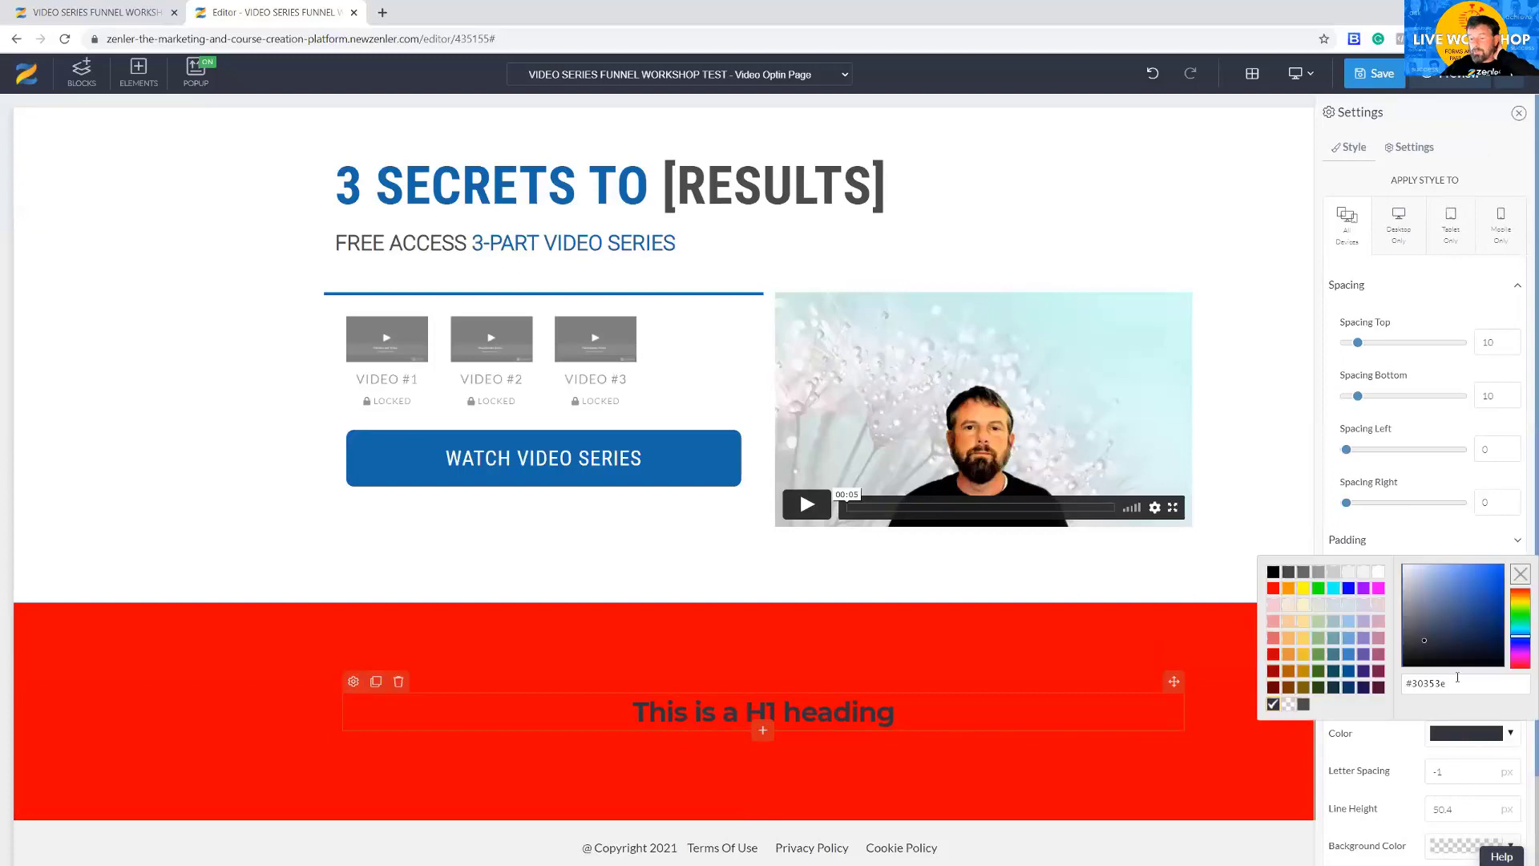
{"action": "left_click", "coordinate": [1401, 565]}
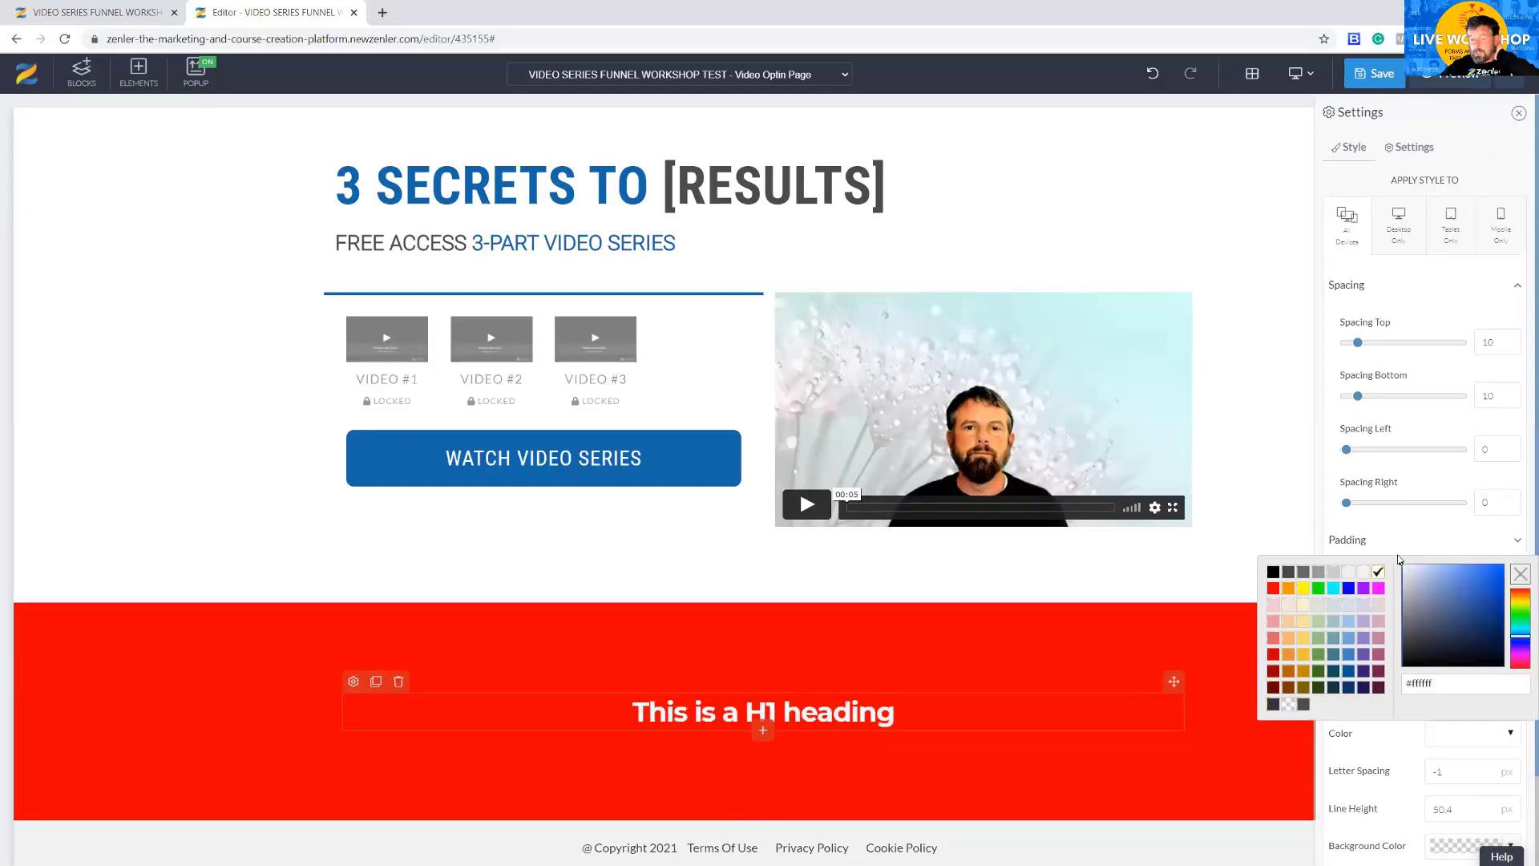
{"action": "left_click", "coordinate": [194, 694]}
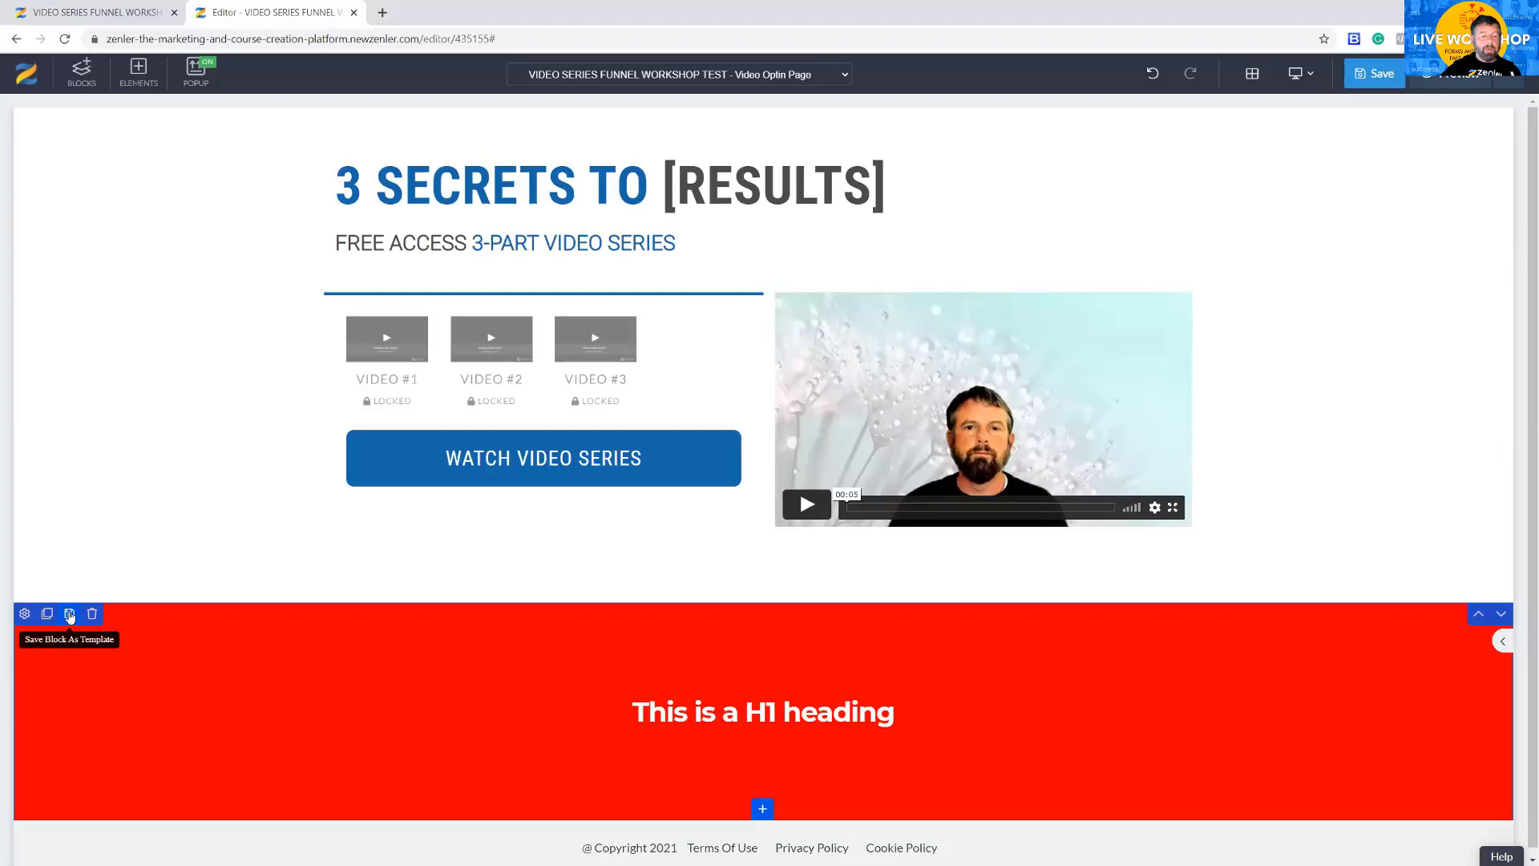
- Save the red heading block as a template titled "test"
{"action": "left_click", "coordinate": [70, 615]}
{"action": "left_click", "coordinate": [678, 172]}
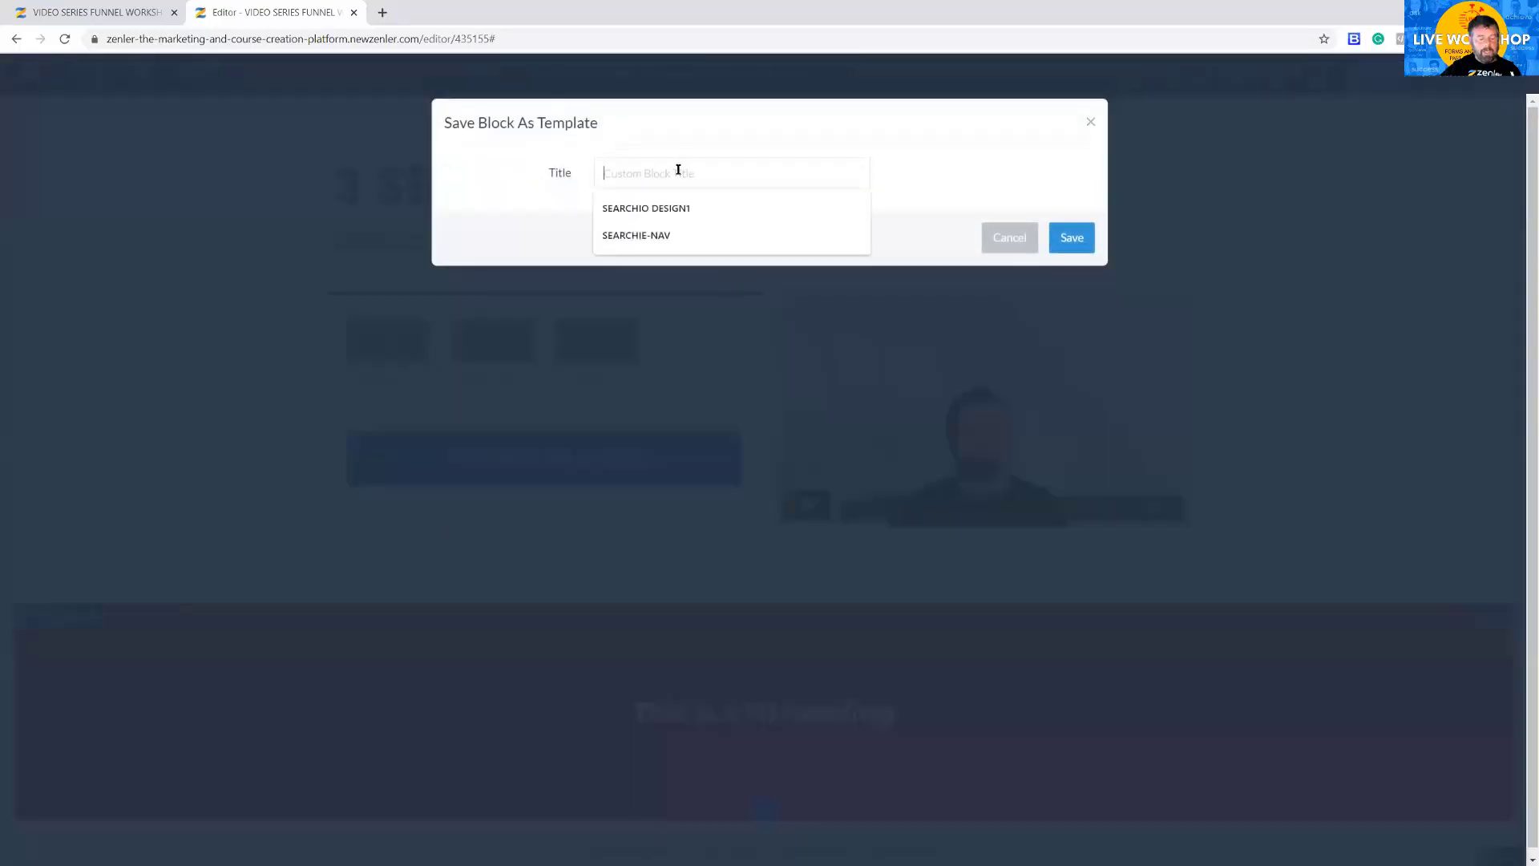
{"action": "type", "text": "test"}
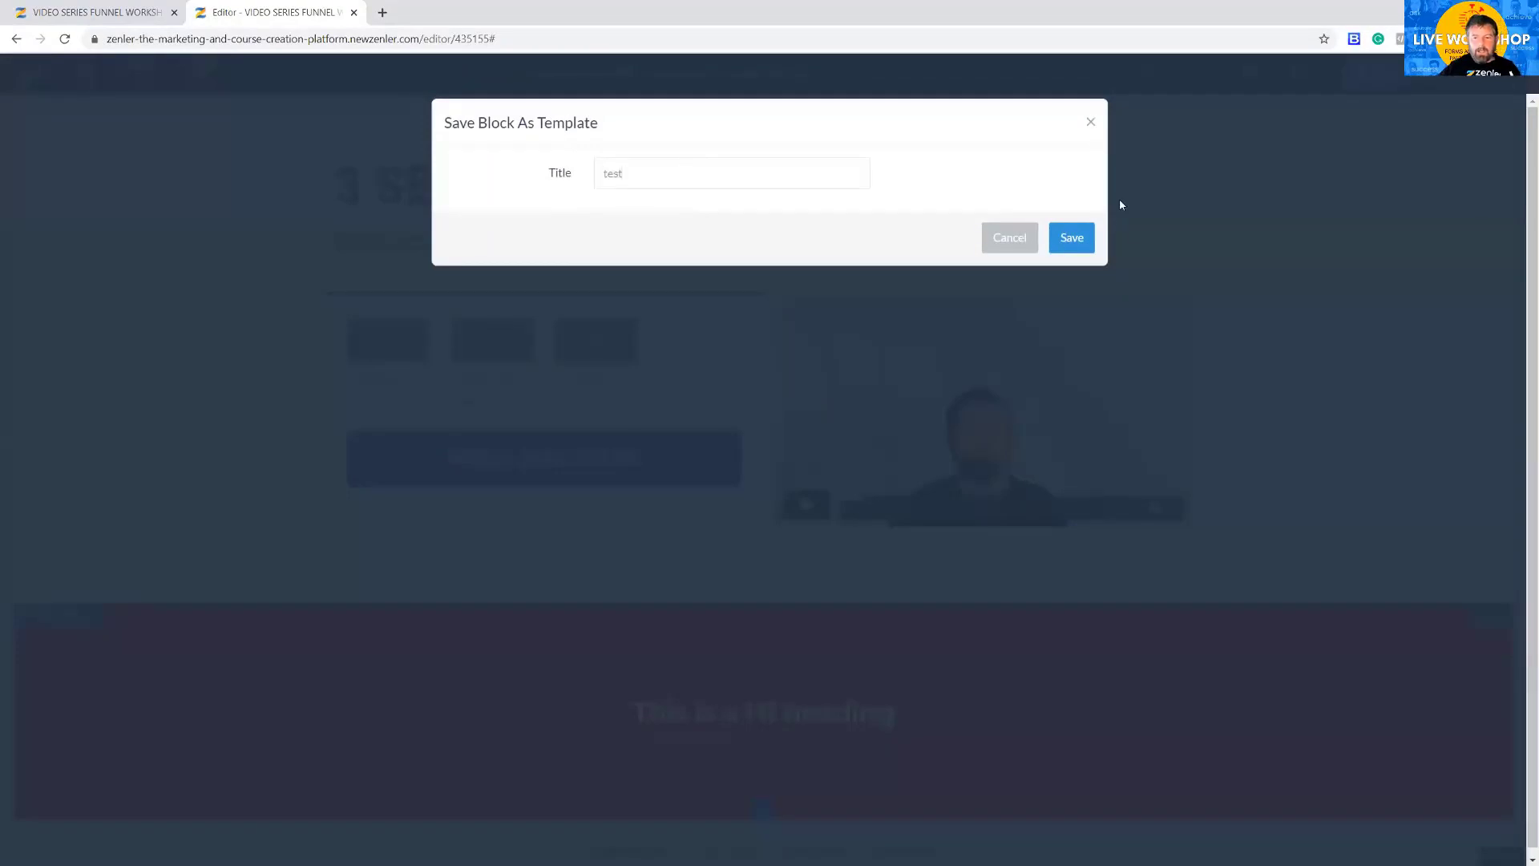
{"action": "left_click", "coordinate": [1072, 237]}
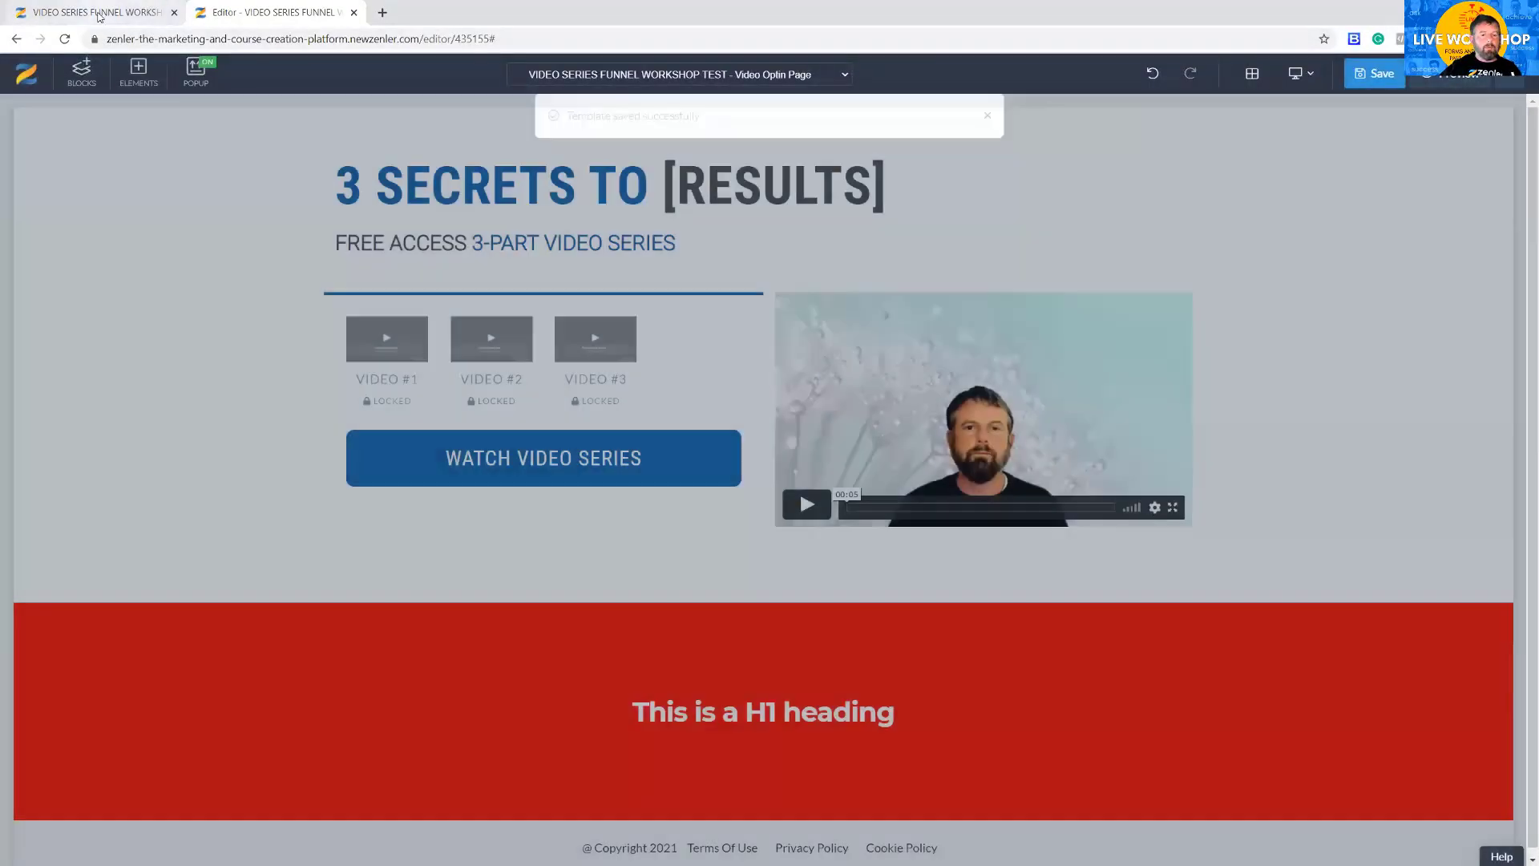
- Open the funnel's Video - 1 page for editing and insert the saved "test" custom block into it
{"action": "left_click", "coordinate": [149, 8]}
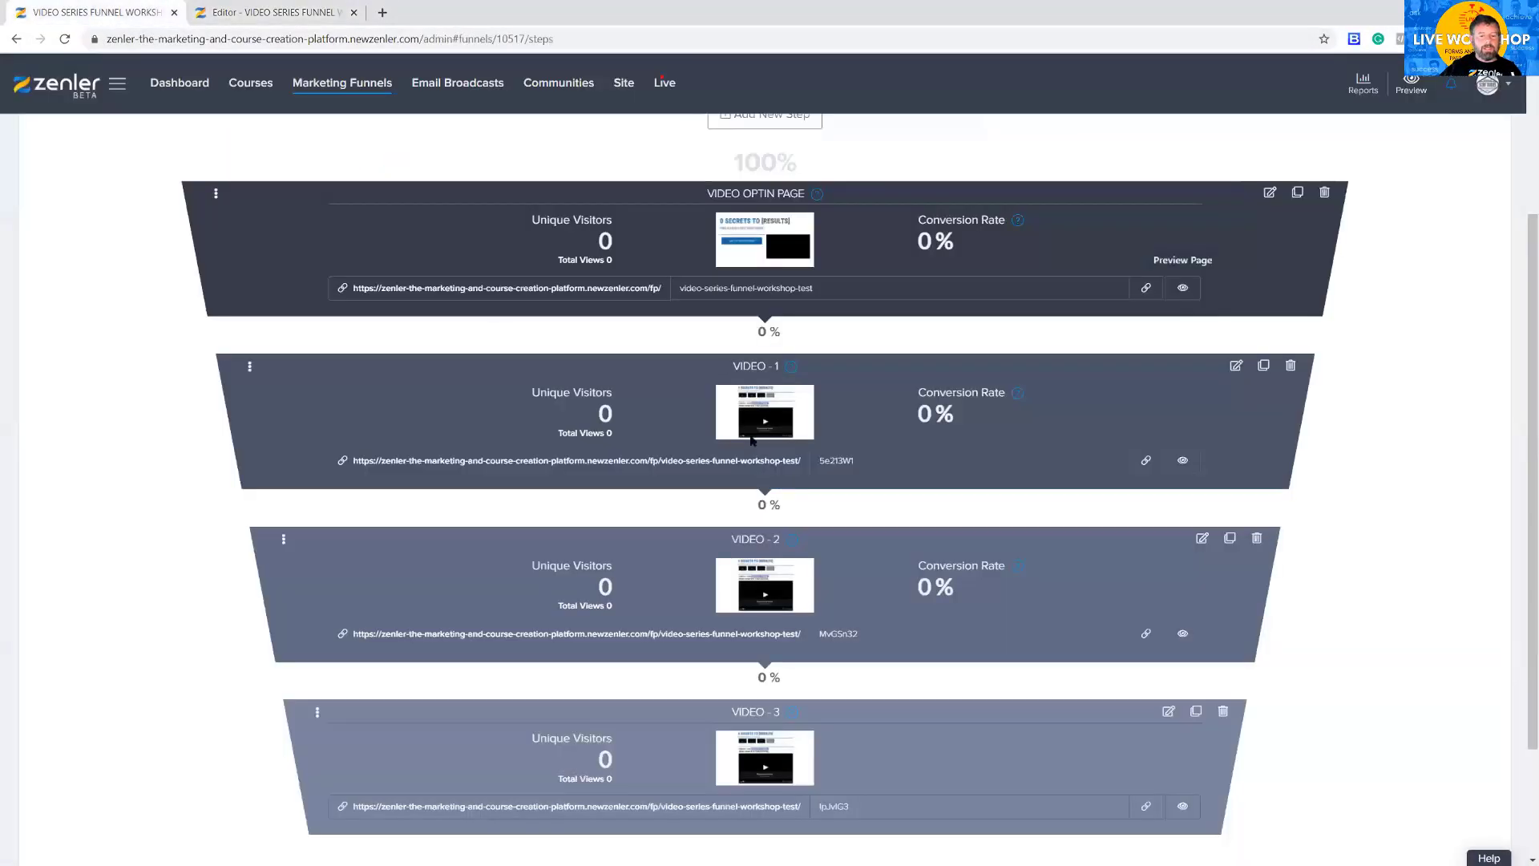
{"action": "left_click", "coordinate": [1236, 366]}
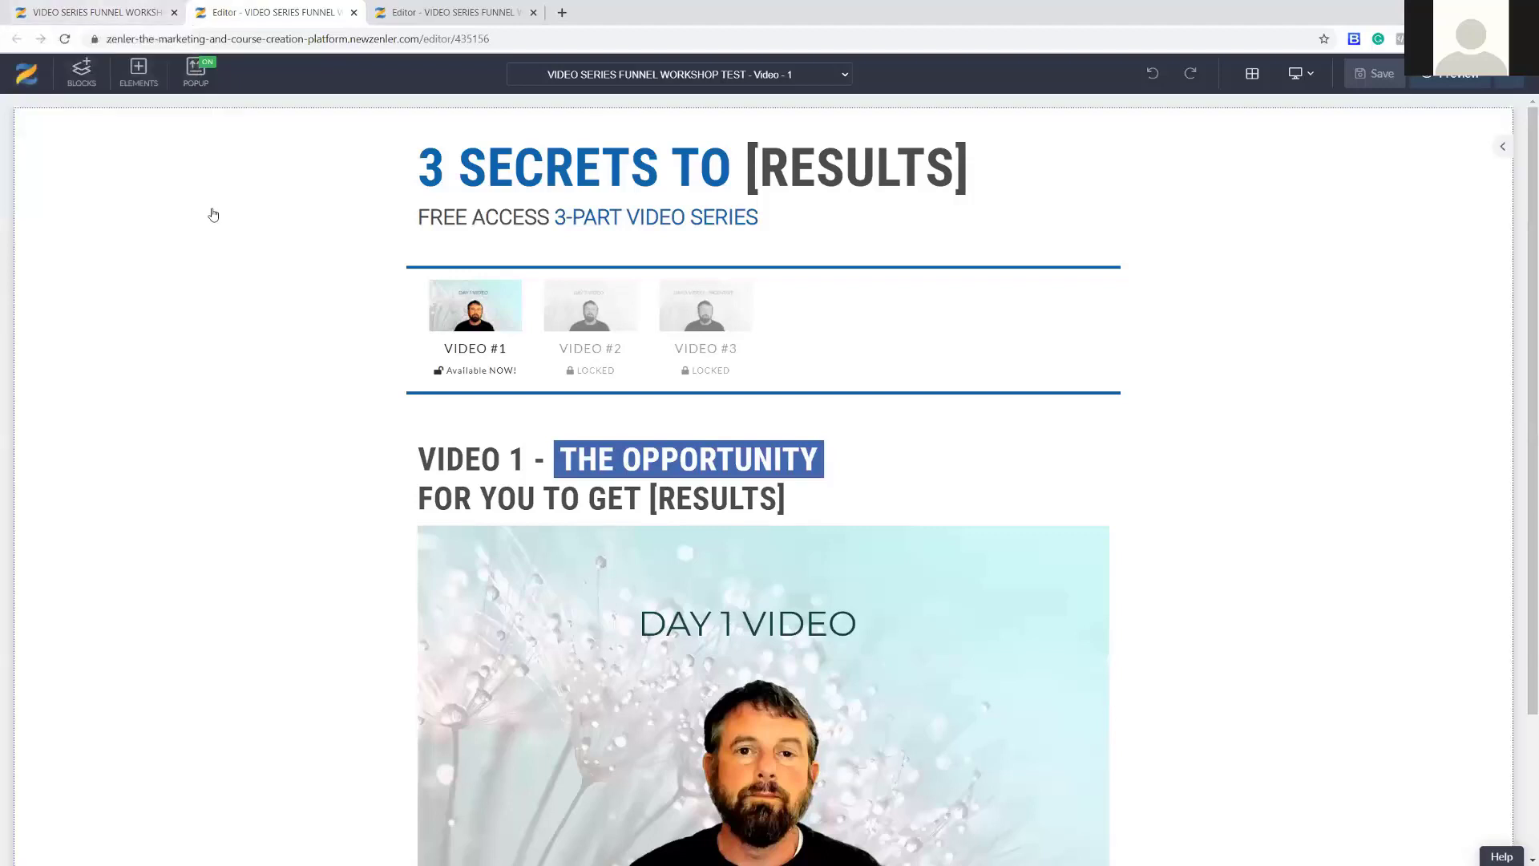
{"action": "left_click", "coordinate": [88, 77]}
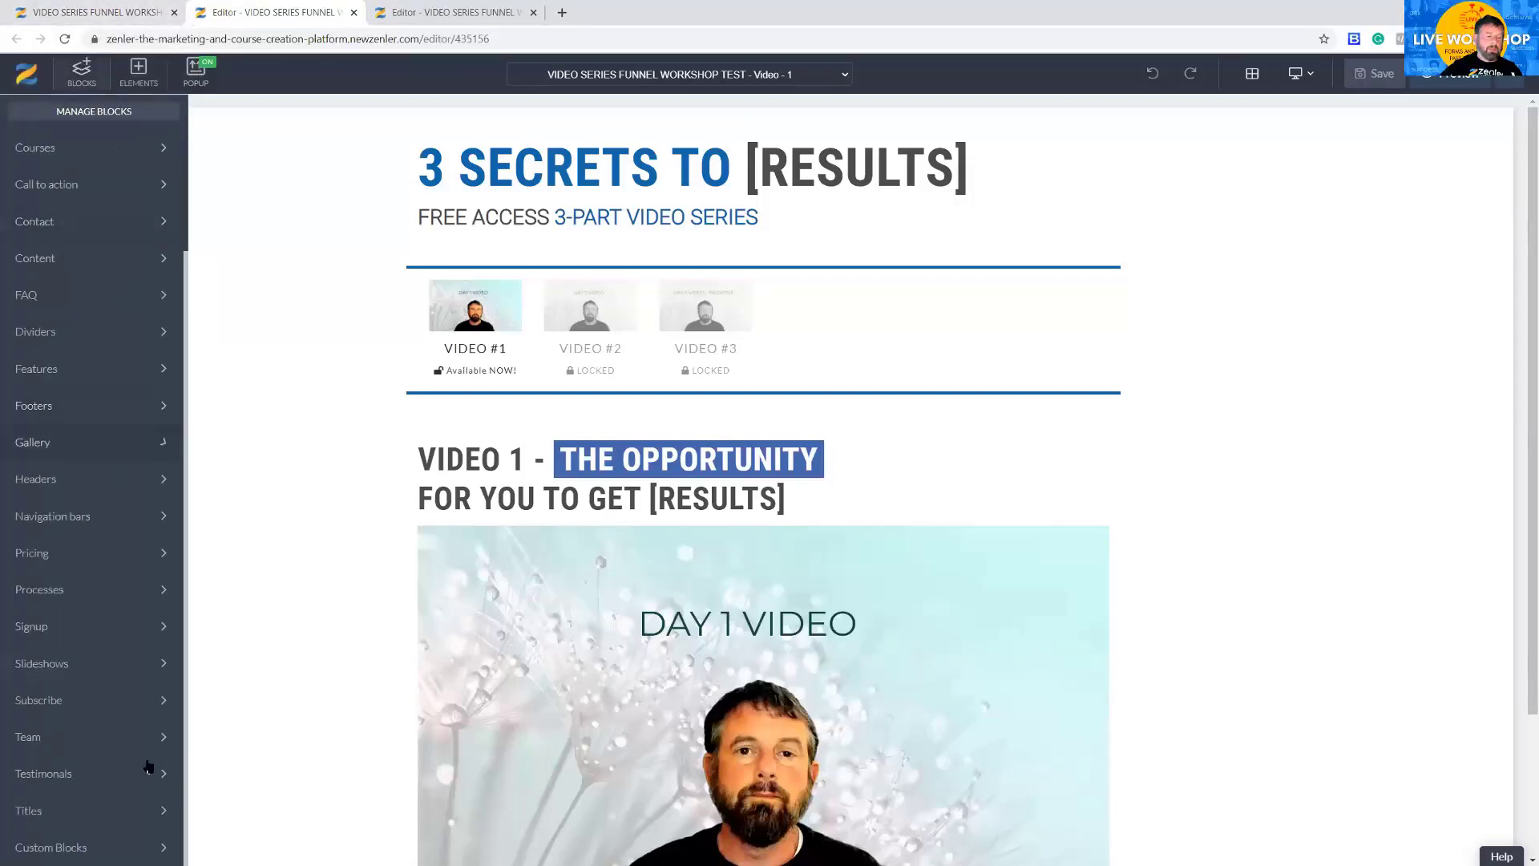
{"action": "left_click", "coordinate": [137, 851]}
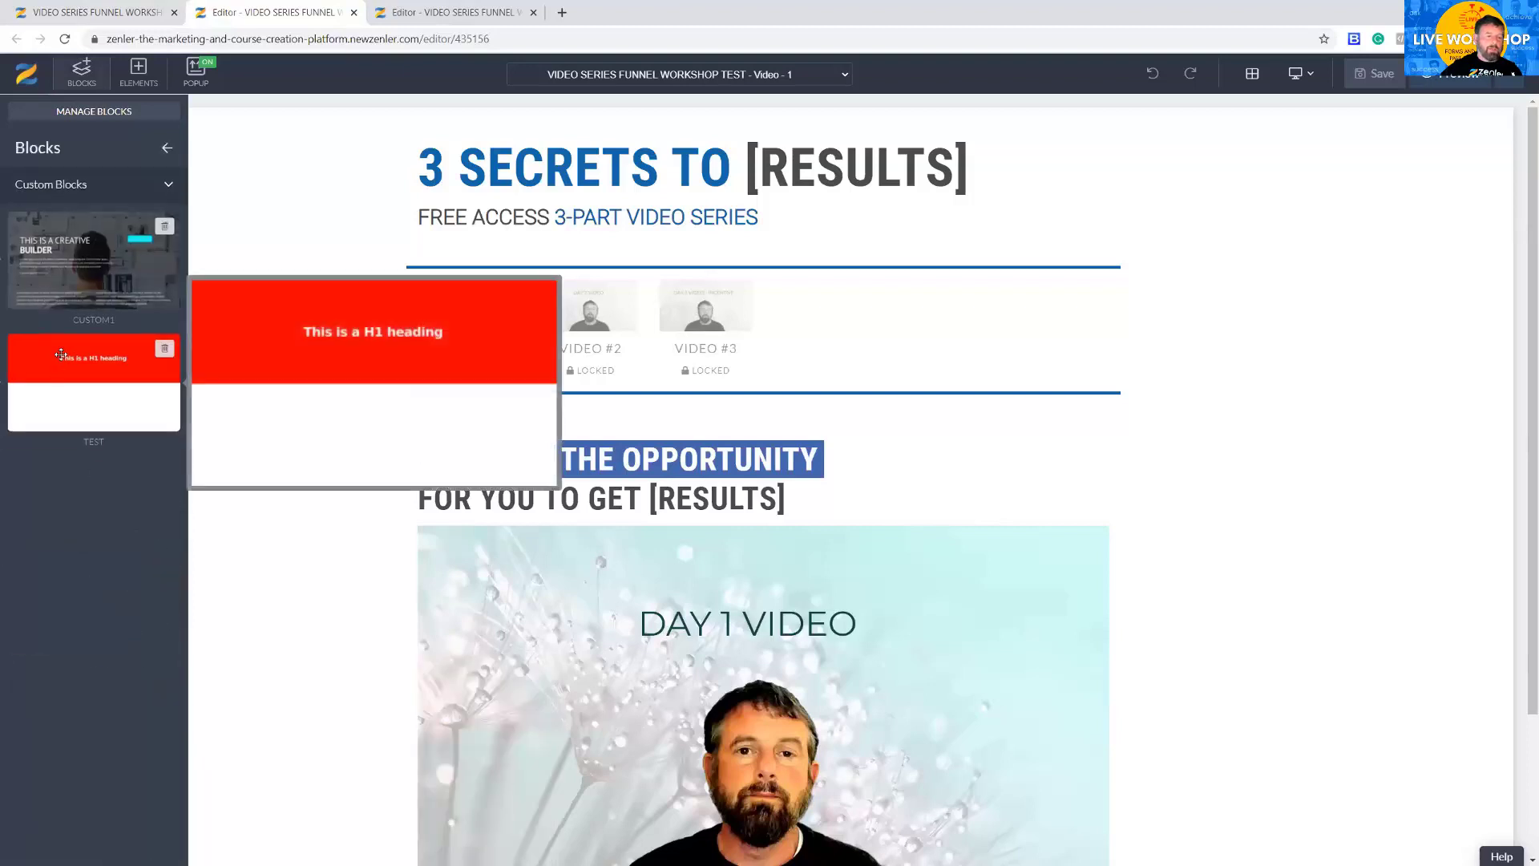
{"action": "scroll", "coordinate": [842, 531], "scroll_direction": "down", "scroll_amount": 3}
{"action": "mouse_move", "coordinate": [74, 348]}
{"action": "left_click_drag", "start_coordinate": [74, 348], "coordinate": [631, 798]}
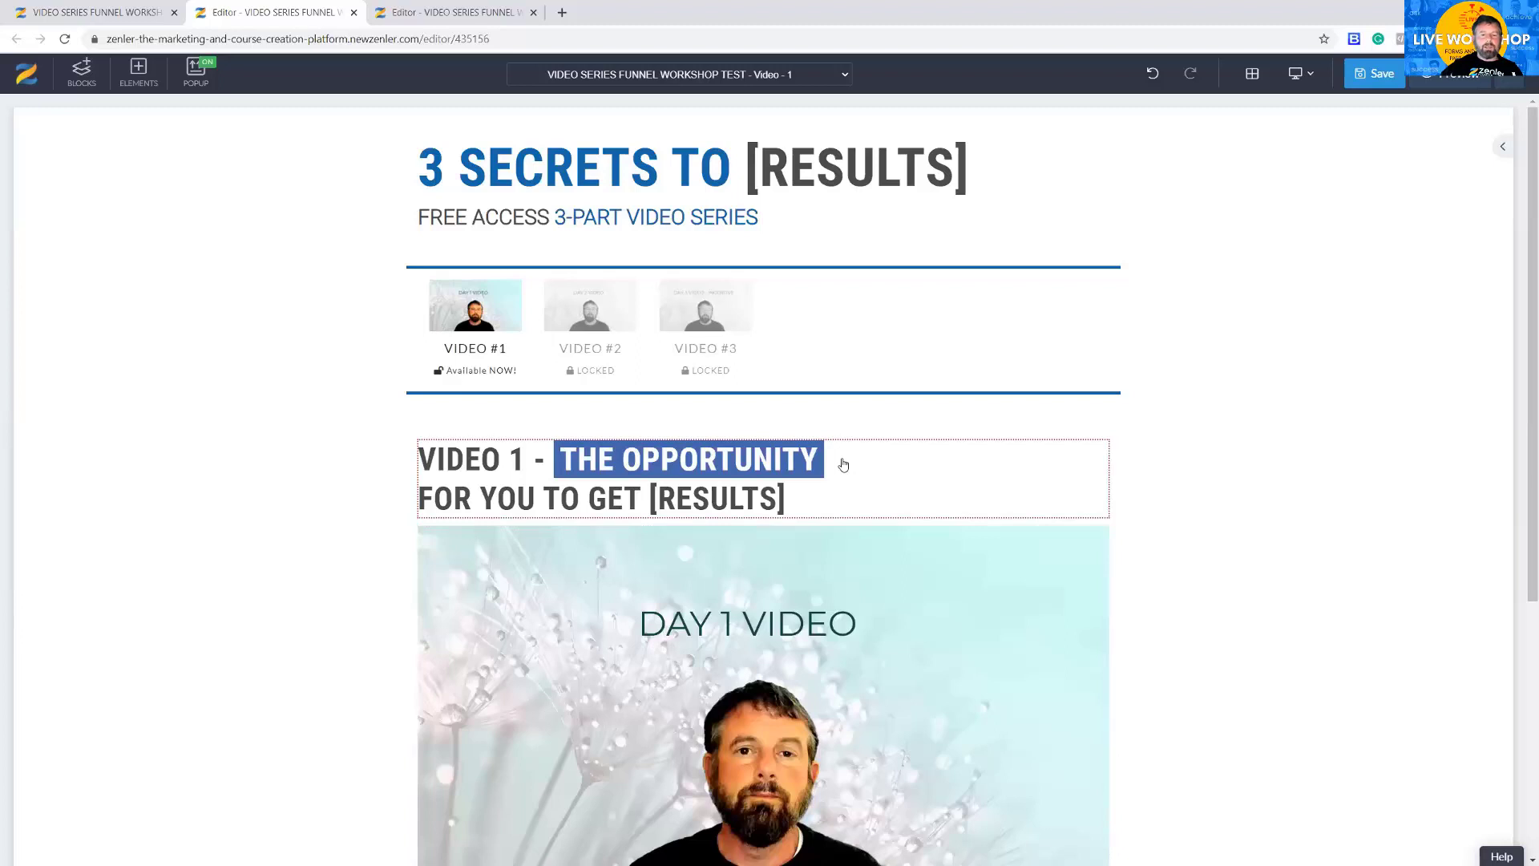
- Return to the funnel's overview of steps and view its automation rules
{"action": "left_click", "coordinate": [140, 14]}
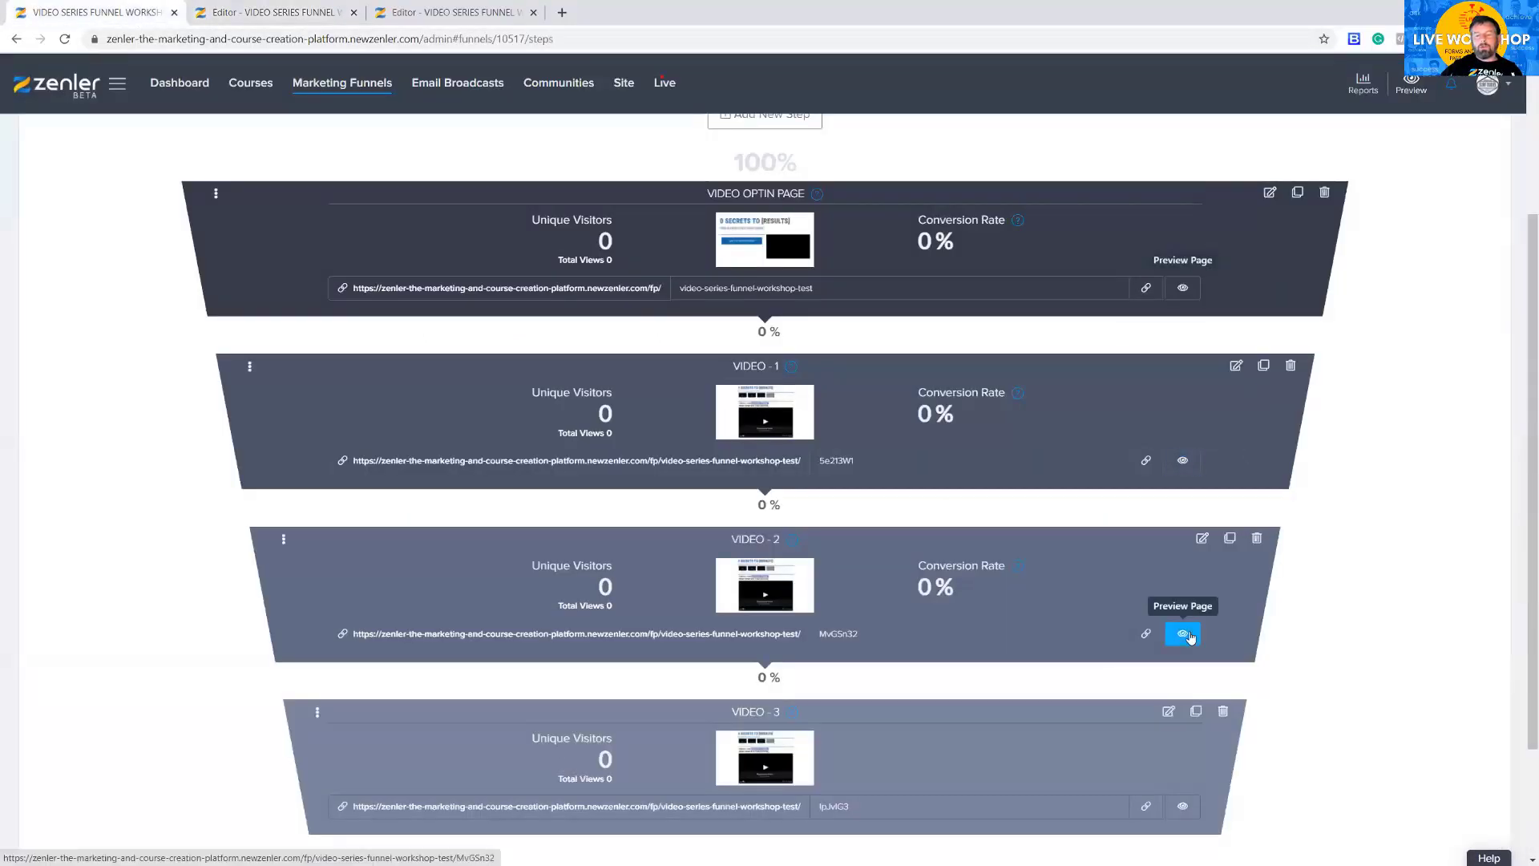
{"action": "scroll", "coordinate": [640, 276], "scroll_direction": "up", "scroll_amount": 3}
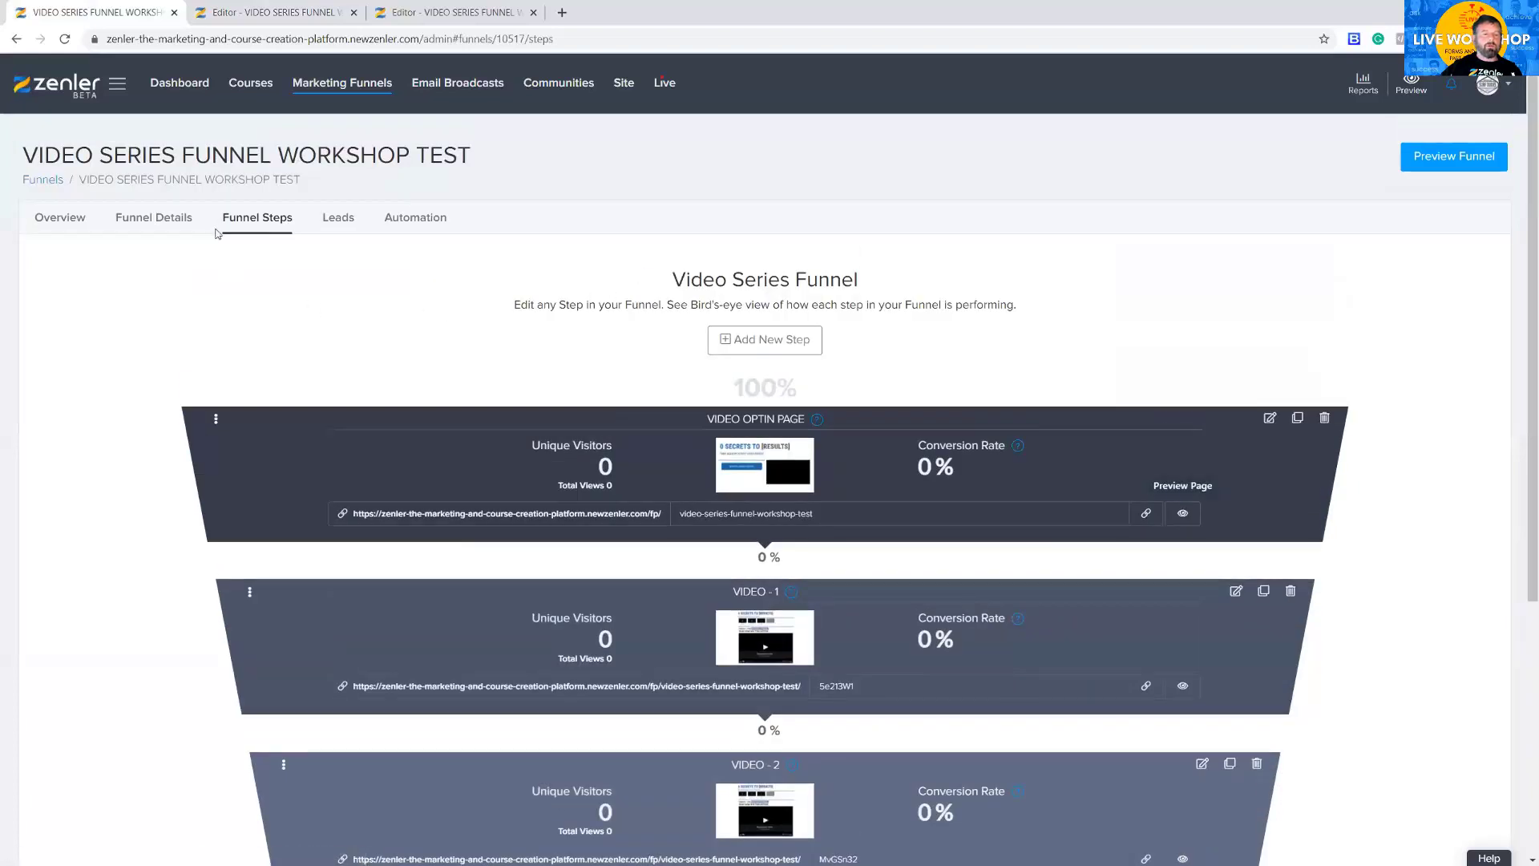
{"action": "left_click", "coordinate": [413, 217]}
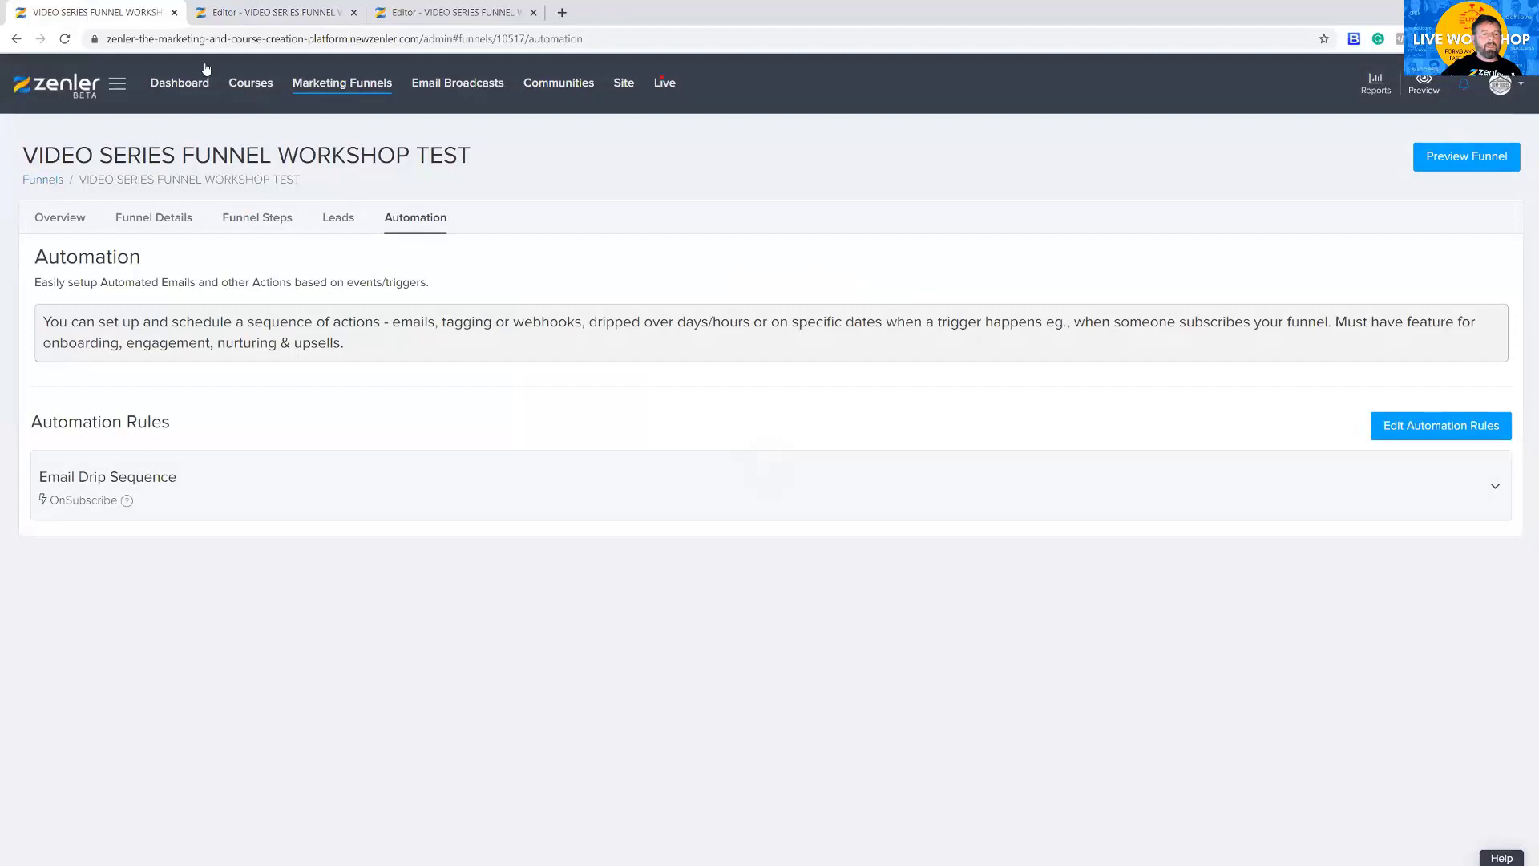
- Close the Video - 1 and Video Optin Page editors, leaving both without saving the changes
{"action": "left_click", "coordinate": [229, 12]}
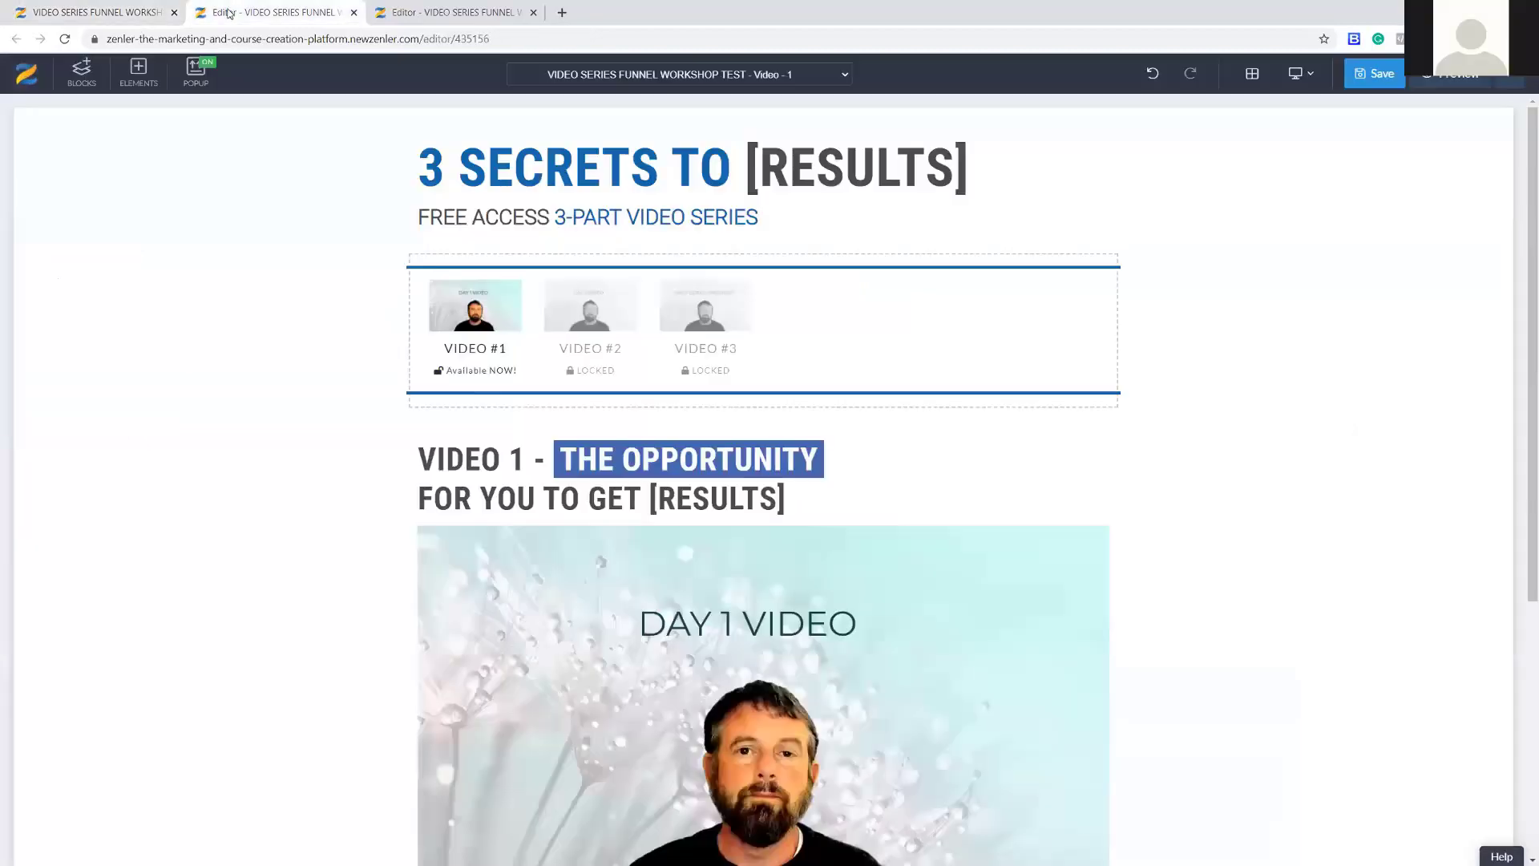
{"action": "left_click", "coordinate": [353, 12]}
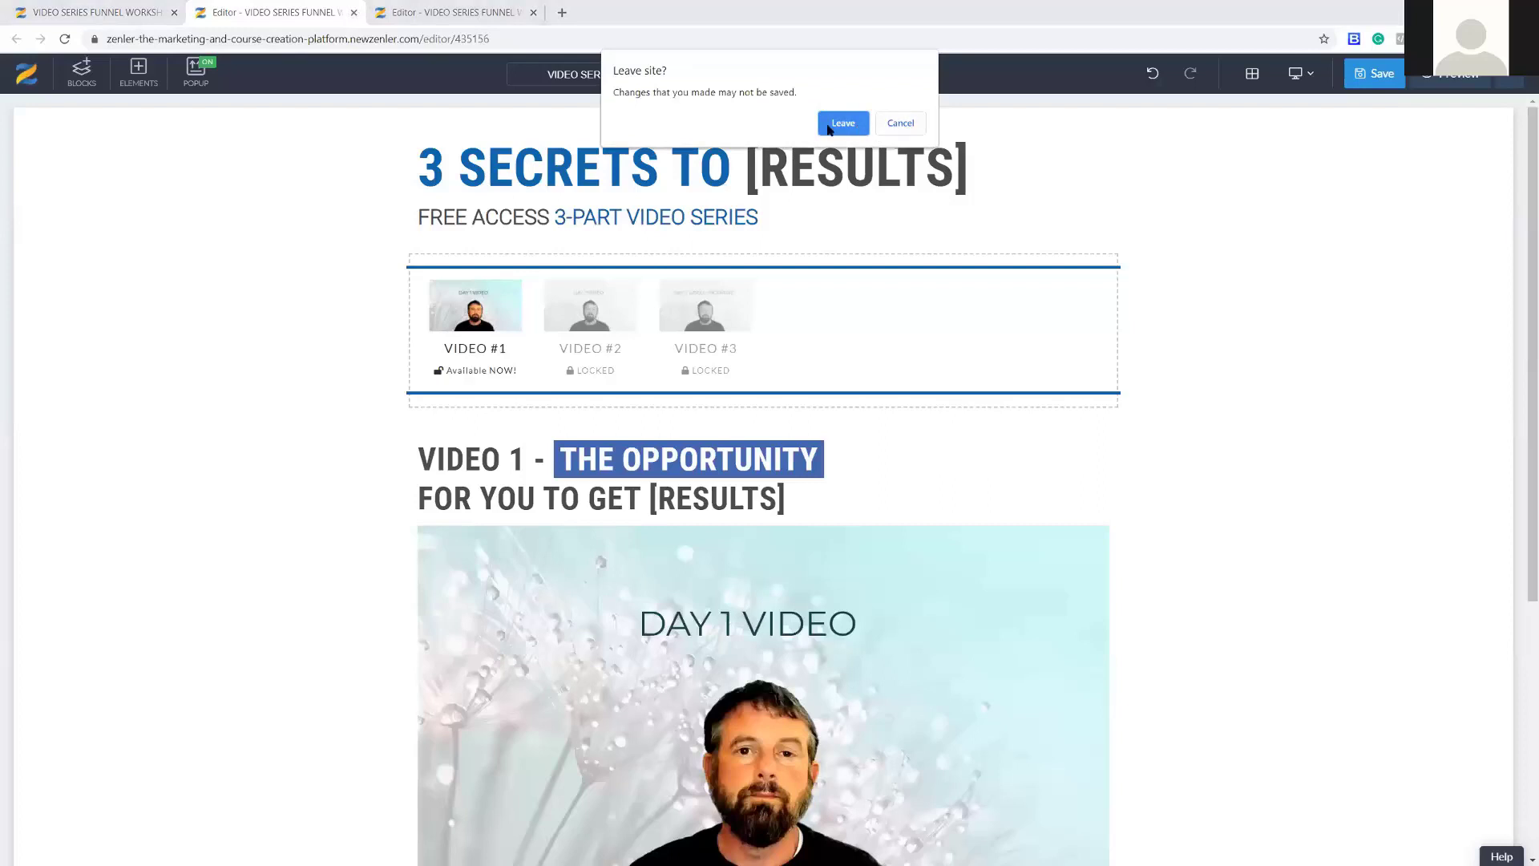
{"action": "left_click", "coordinate": [842, 124]}
{"action": "left_click", "coordinate": [355, 13]}
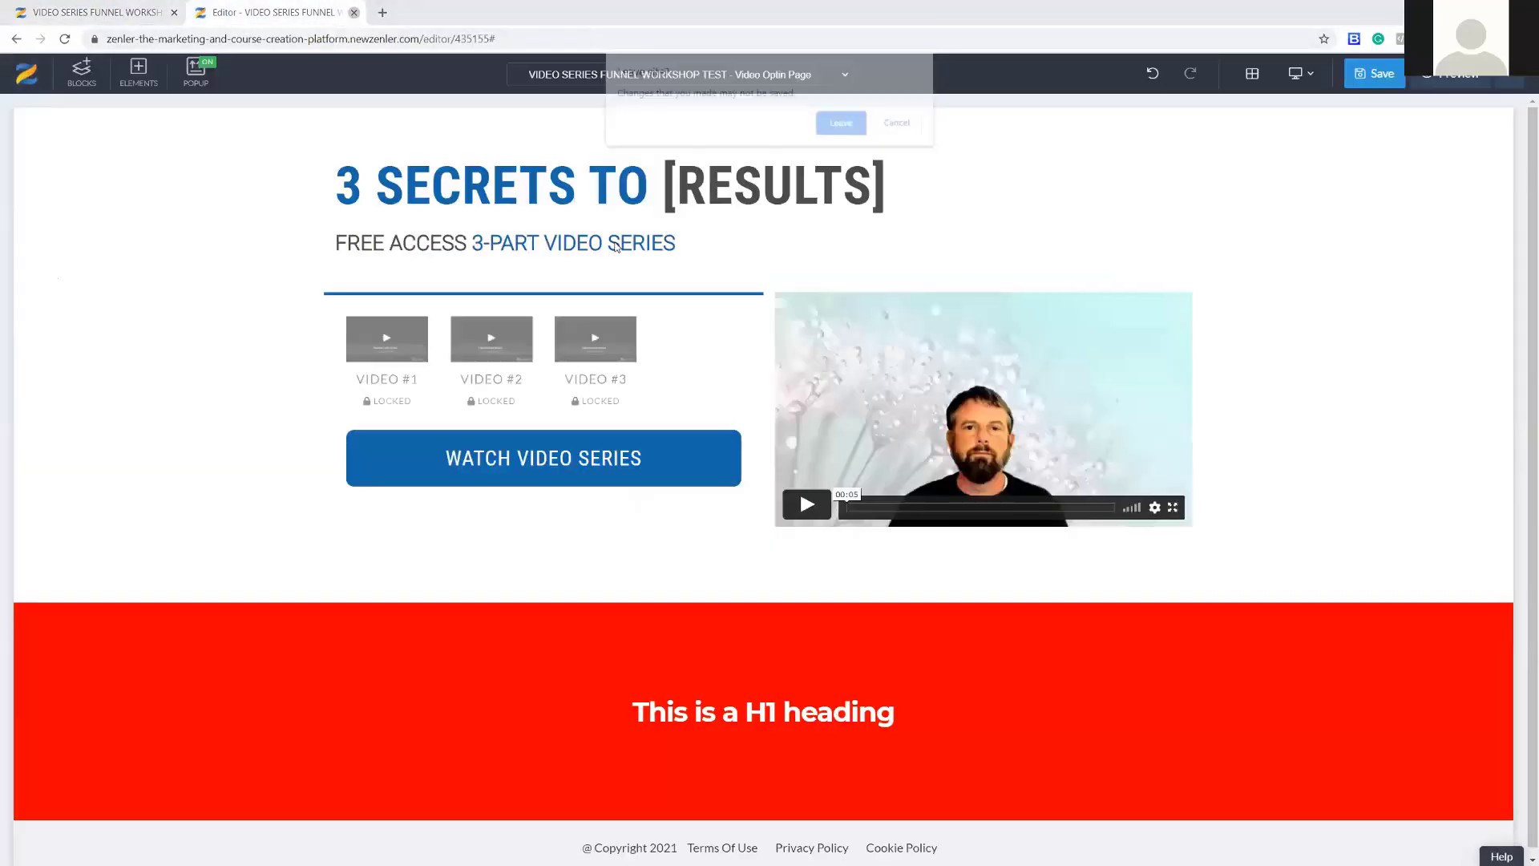
{"action": "left_click", "coordinate": [839, 127]}
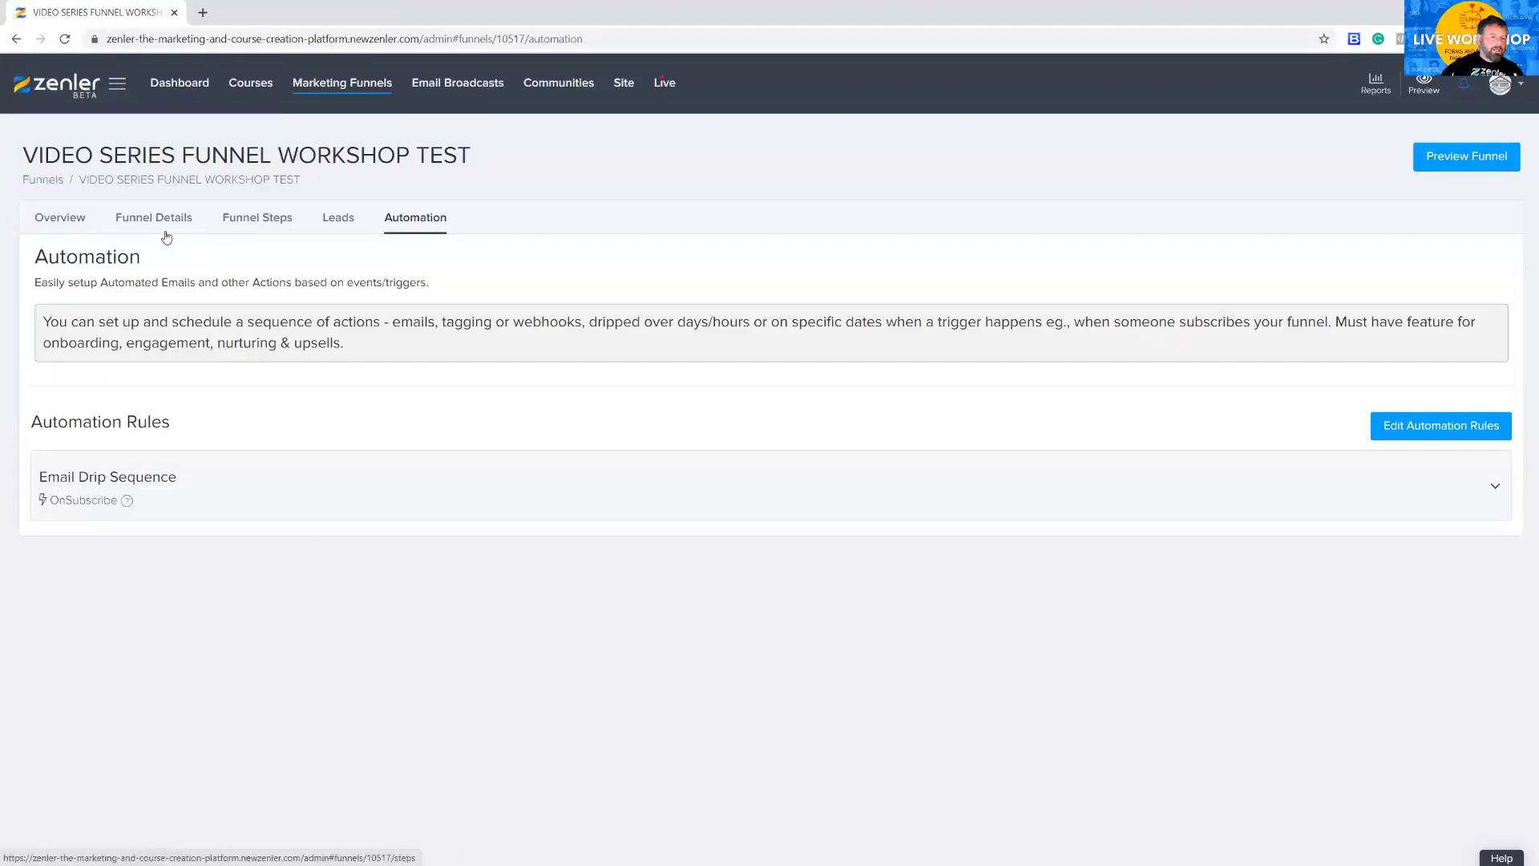
- Show the funnel steps again and open the funnel's Automation page in a separate browser tab
{"action": "left_click", "coordinate": [258, 226]}
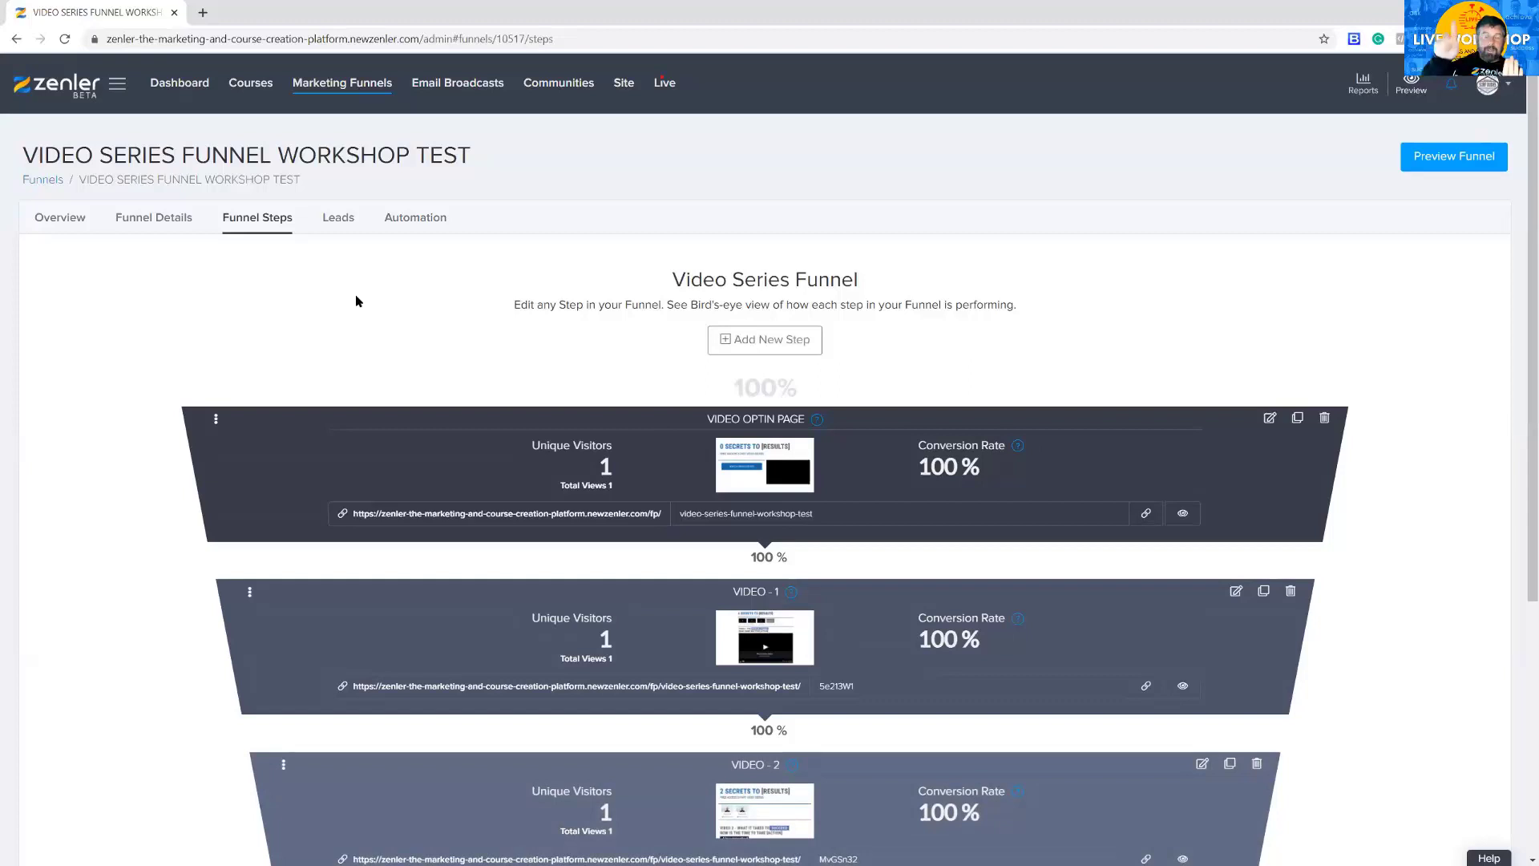
{"action": "right_click", "coordinate": [416, 225]}
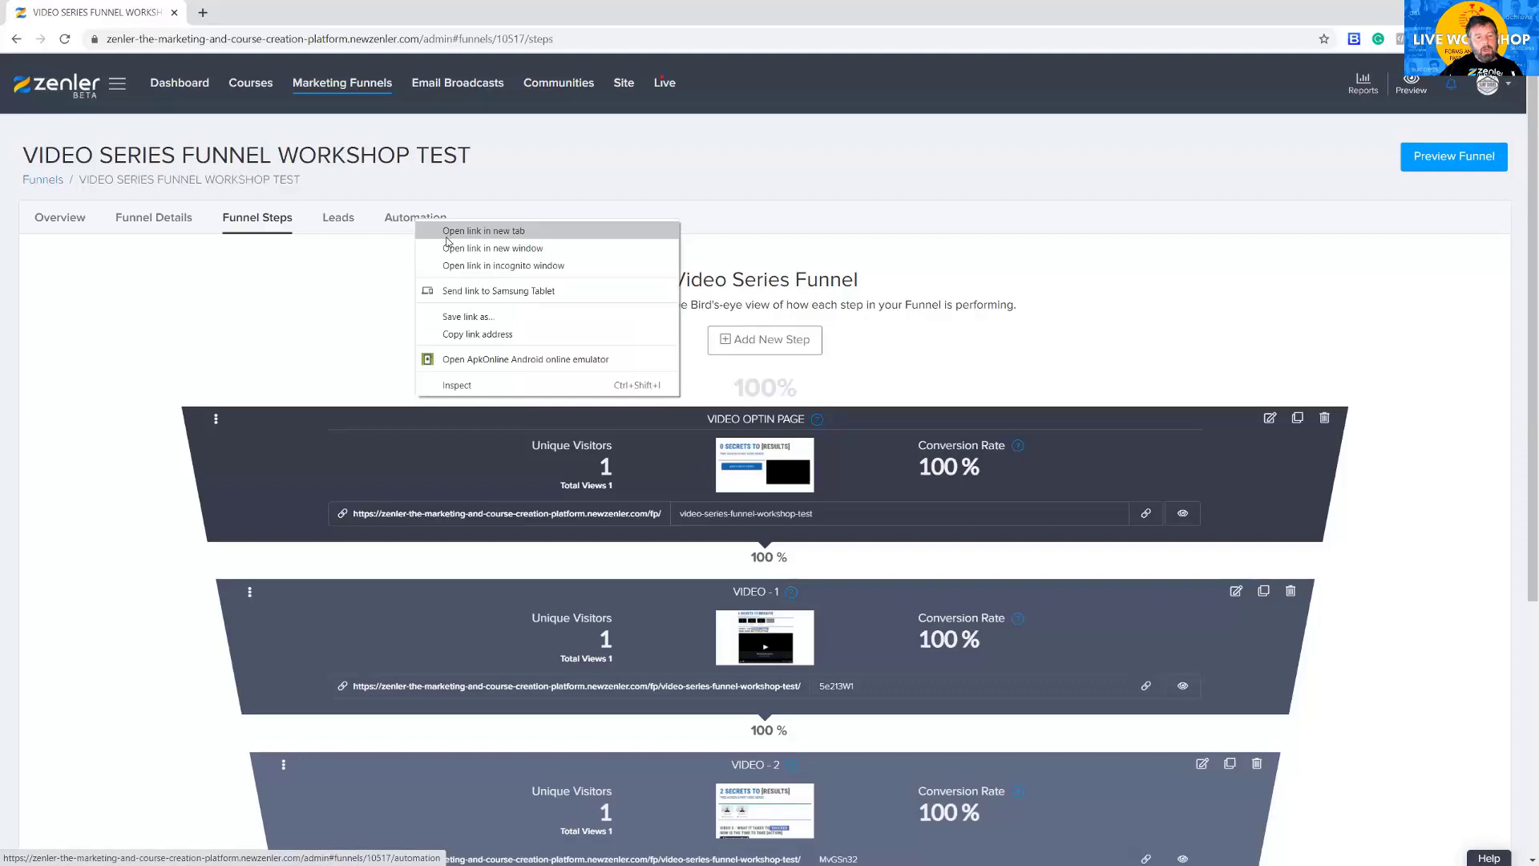
{"action": "left_click", "coordinate": [484, 231]}
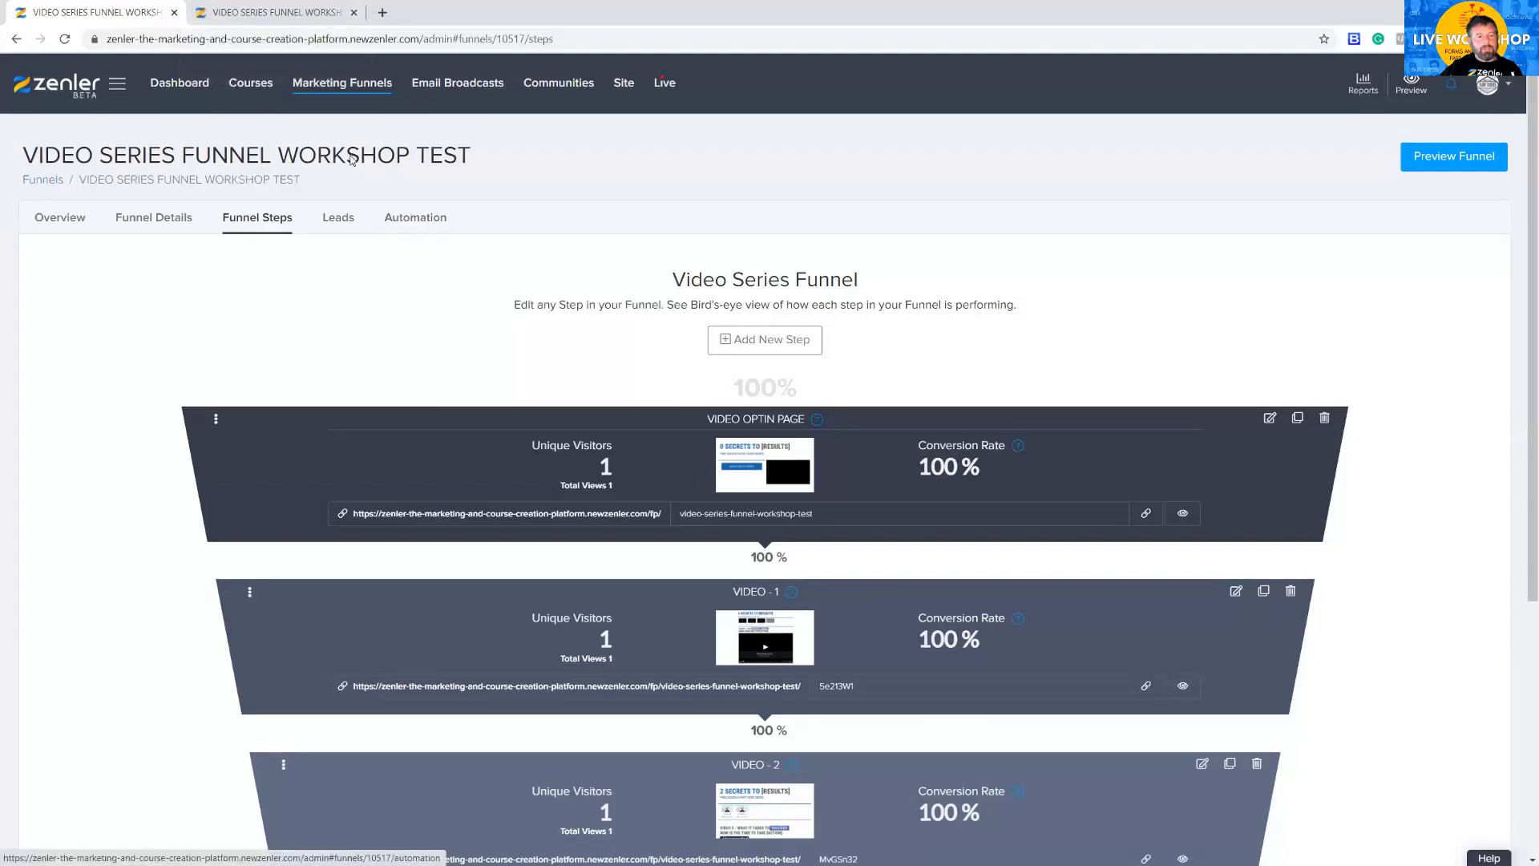
{"action": "left_click", "coordinate": [288, 13]}
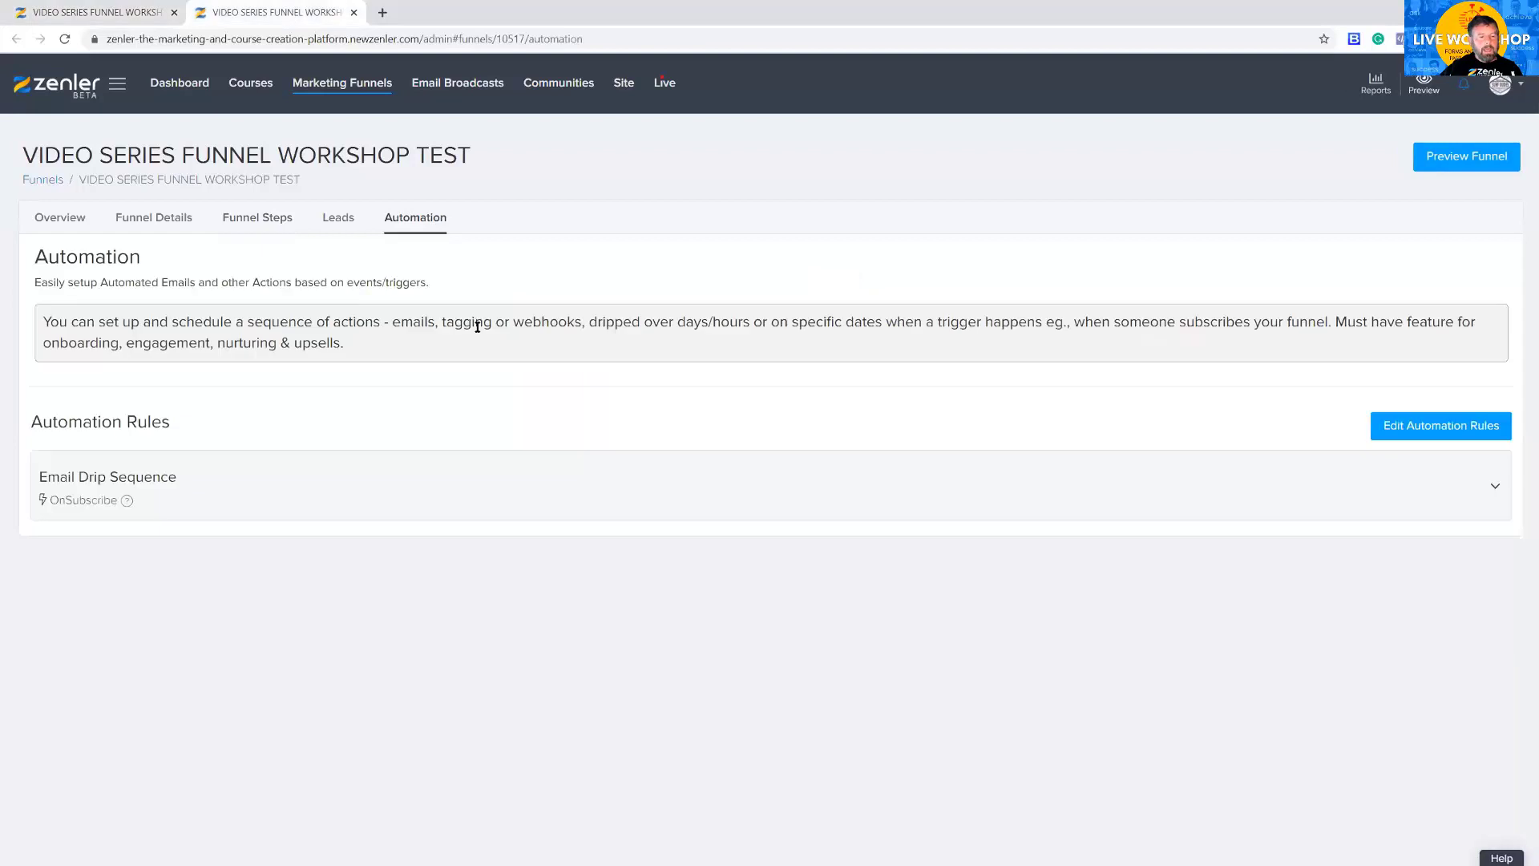
- Expand the Email Drip Sequence rule, open its Access Instructions Email action for editing, and review the mail content
{"action": "left_click", "coordinate": [237, 502]}
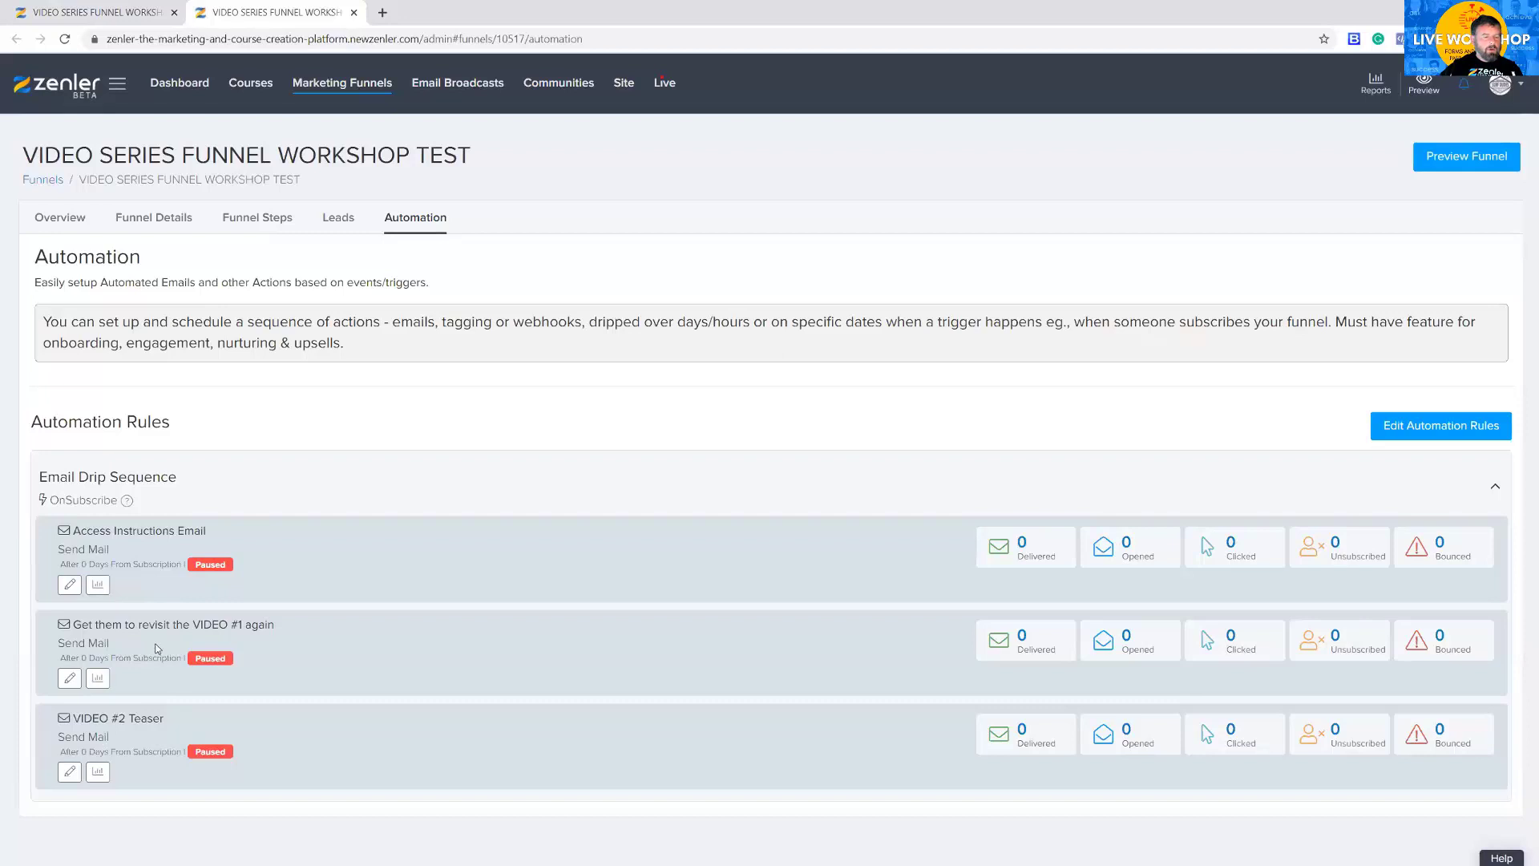
{"action": "left_click", "coordinate": [69, 584]}
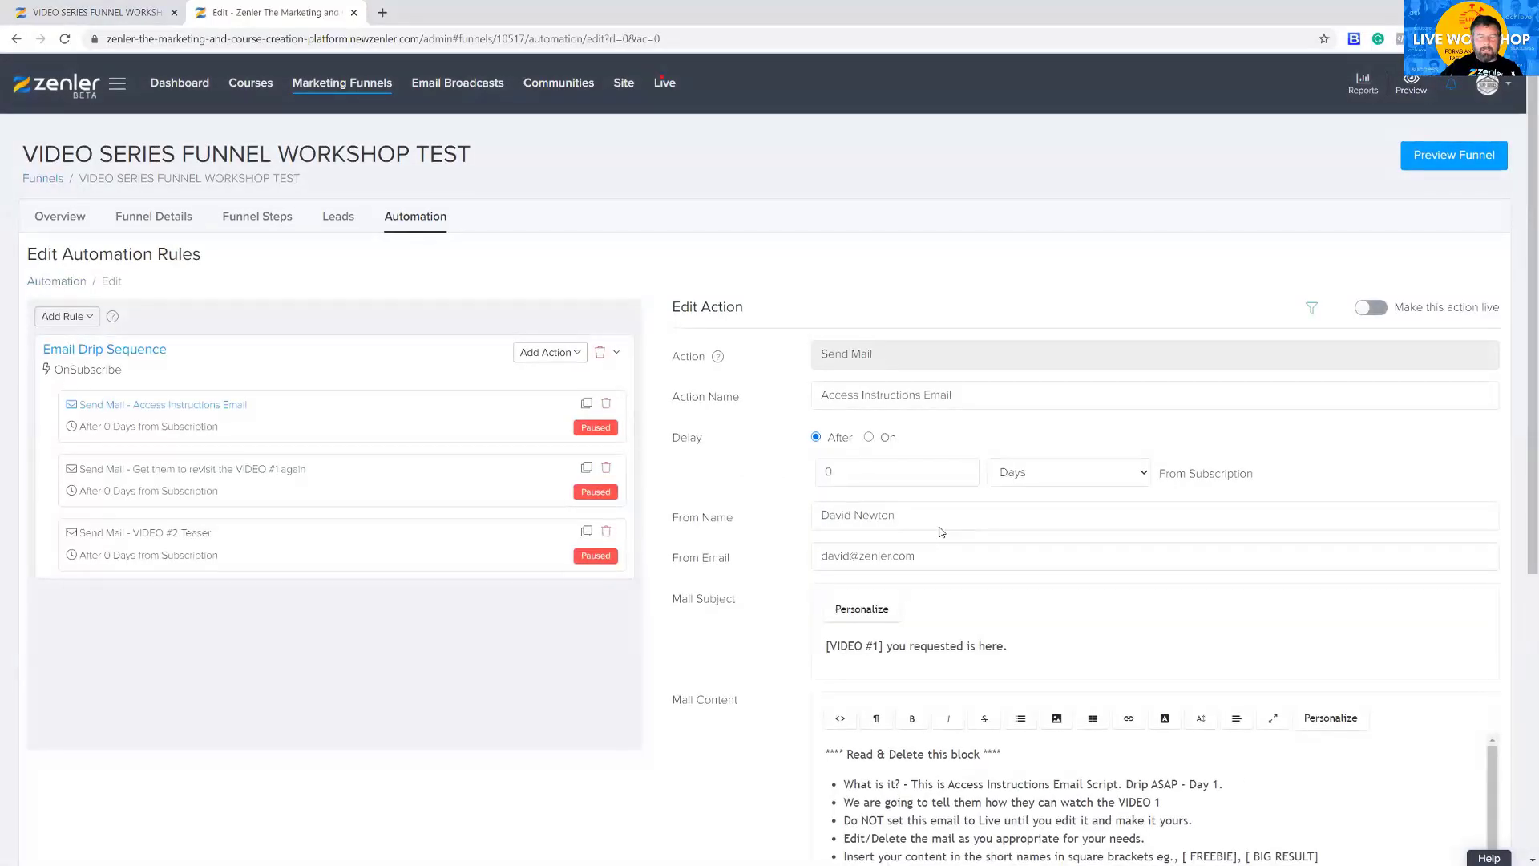
{"action": "scroll", "coordinate": [940, 533], "scroll_direction": "down", "scroll_amount": 5}
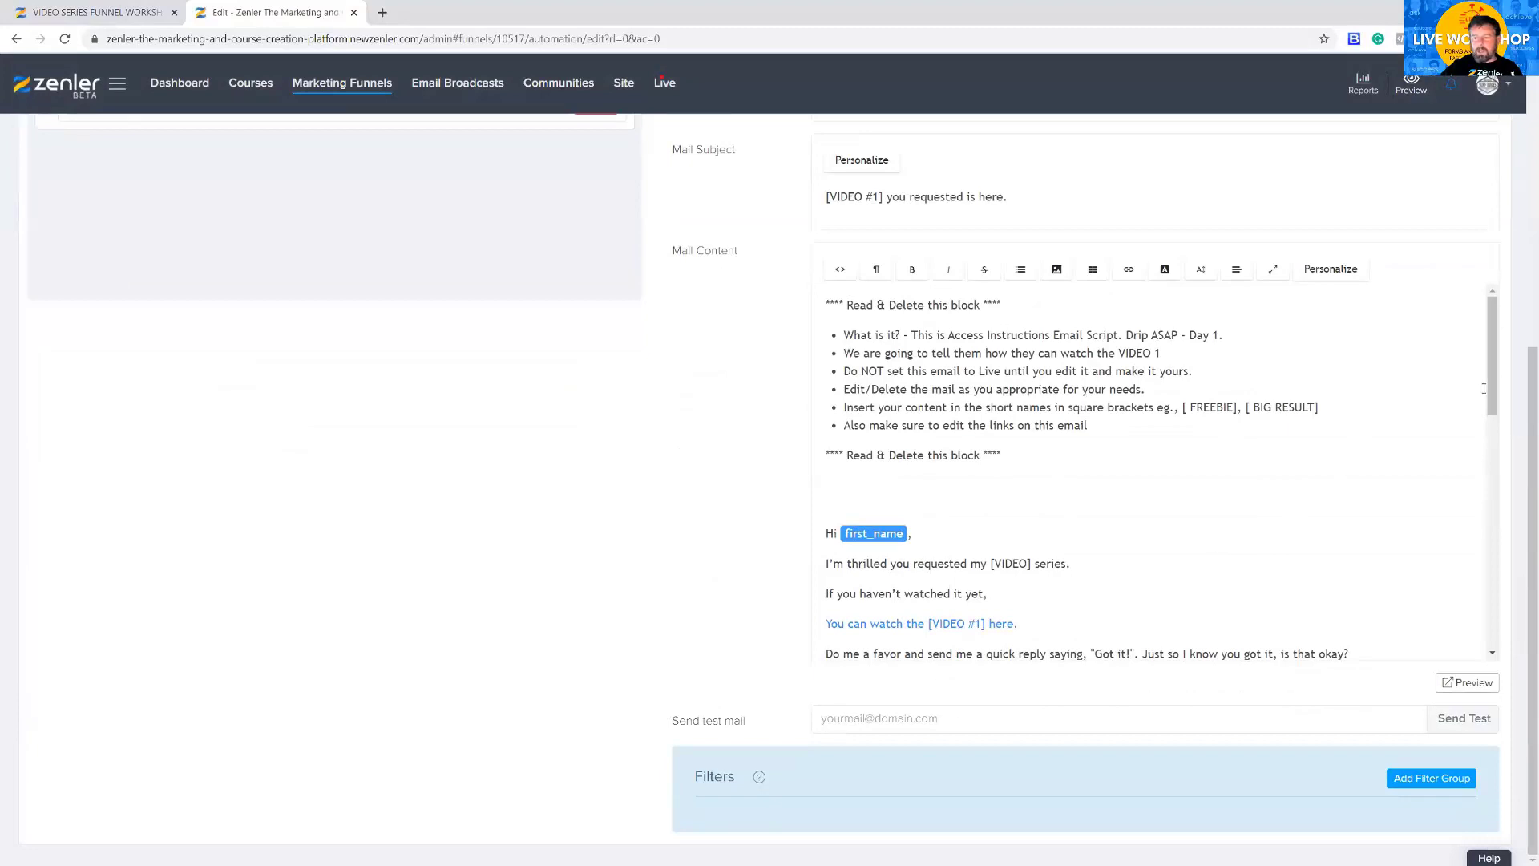
- Replace the entire script in the Access Instructions Email's mail content with "Here is day one video"
{"action": "left_click_drag", "start_coordinate": [1492, 401], "coordinate": [1493, 579]}
{"action": "left_click_drag", "start_coordinate": [1027, 570], "coordinate": [805, 257]}
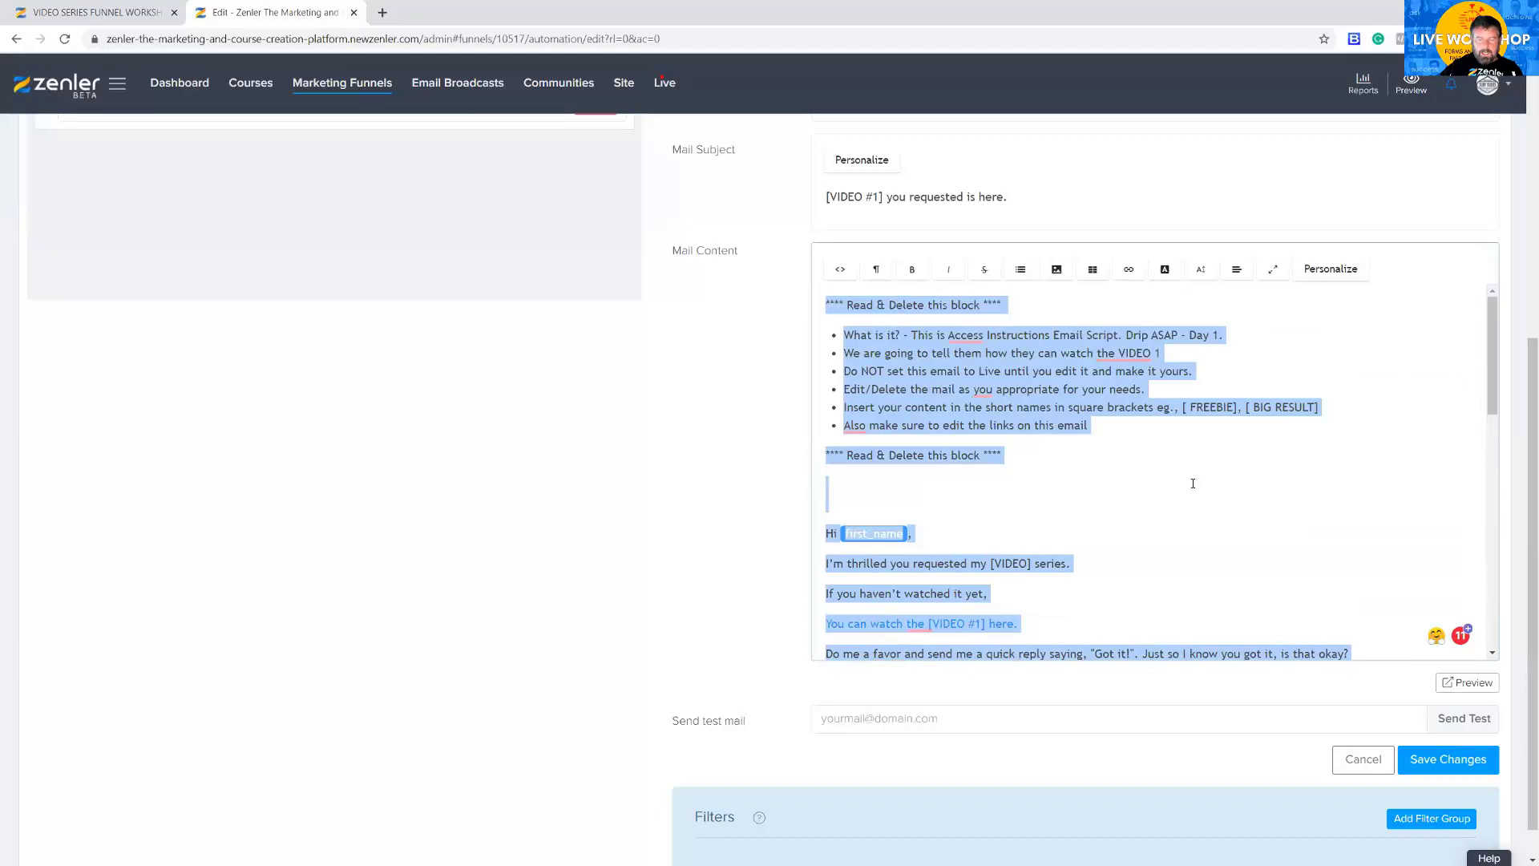
{"action": "key", "text": "Delete"}
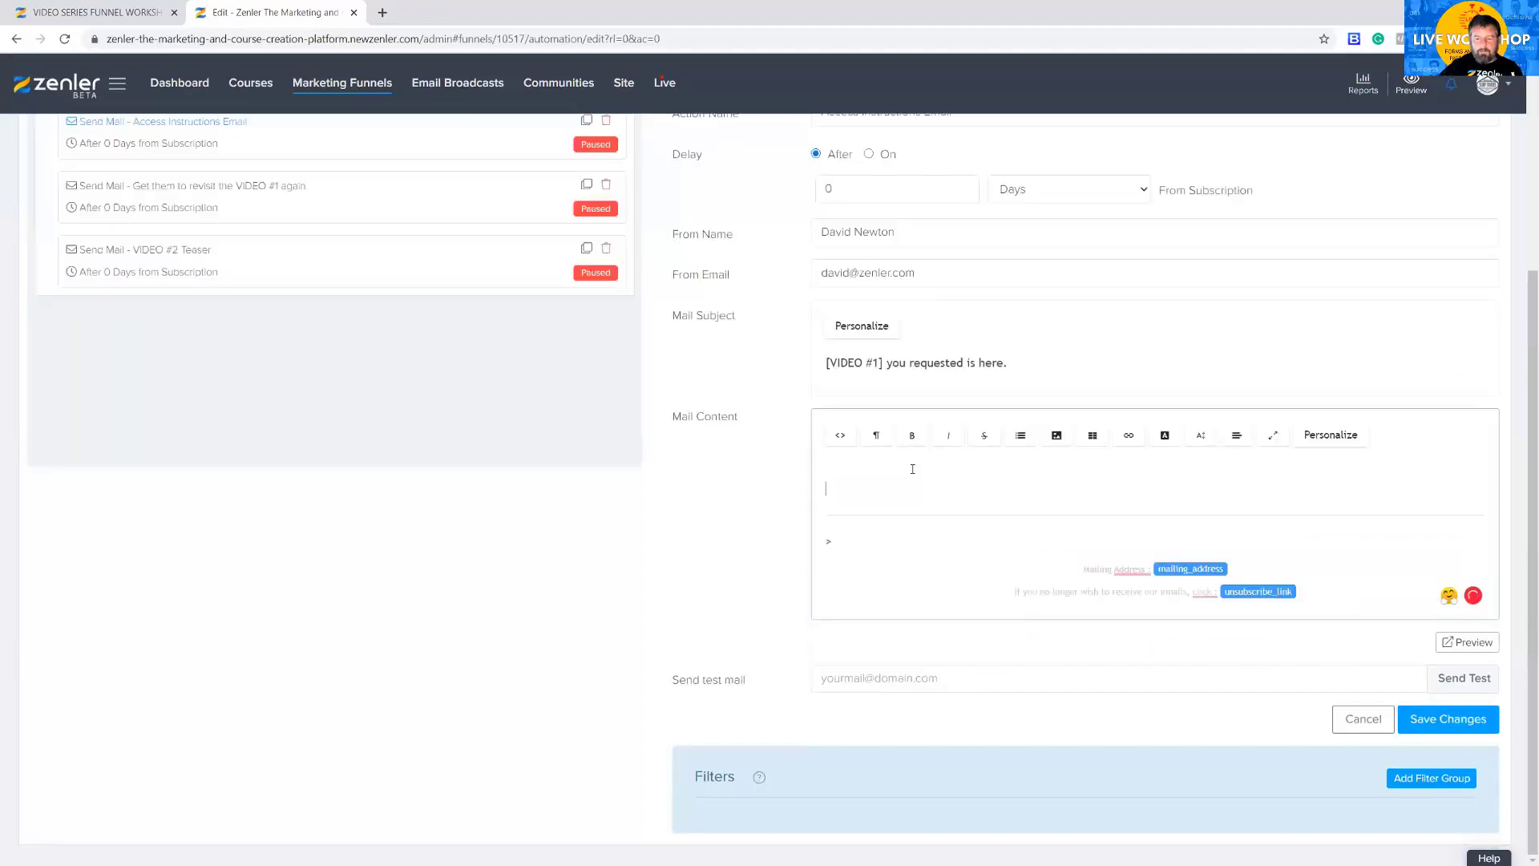
{"action": "type", "text": "#"}
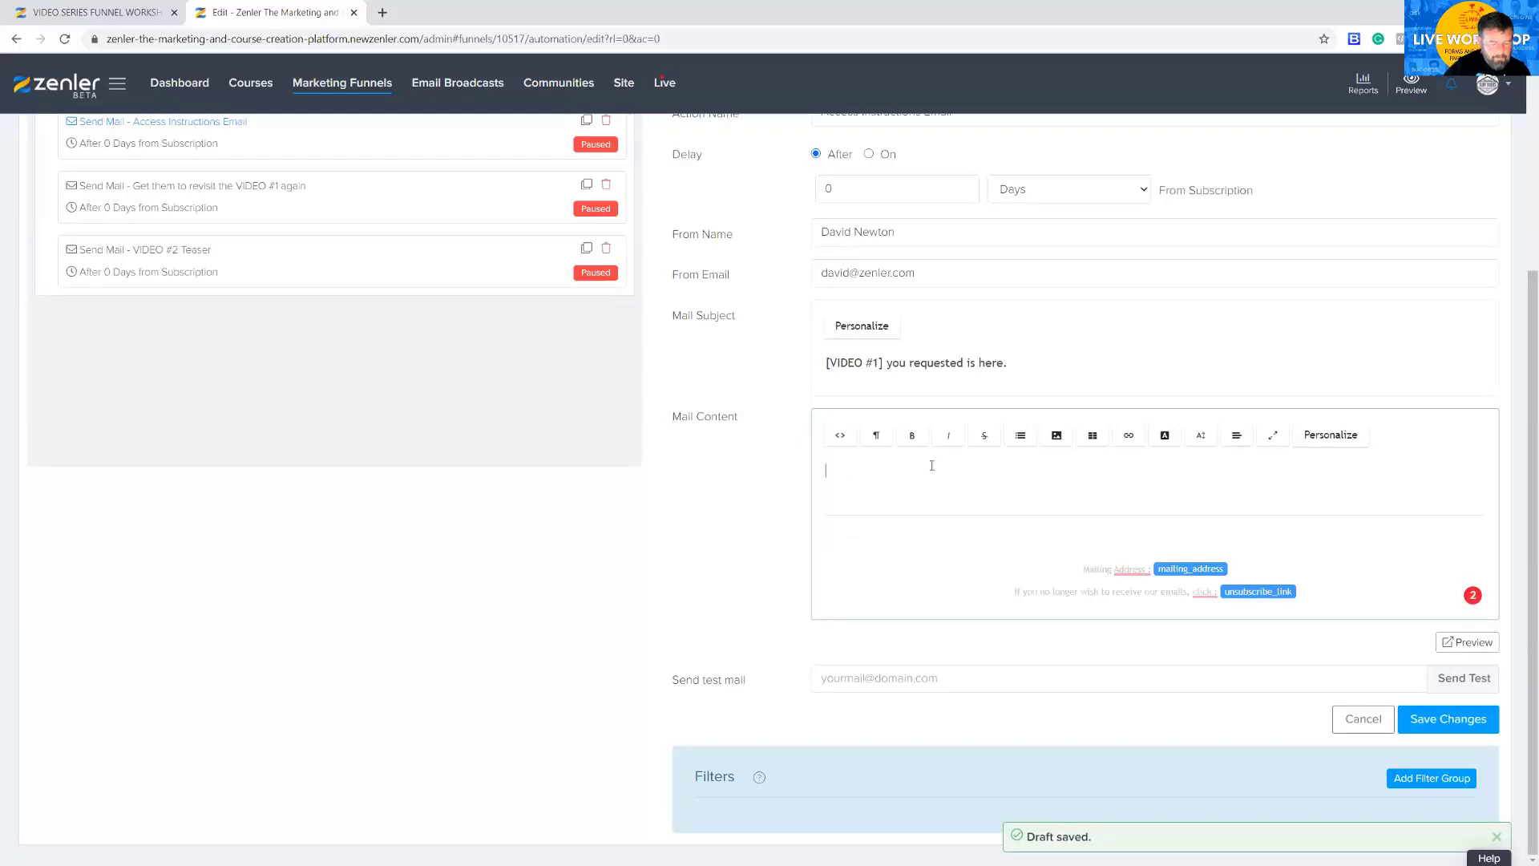
{"action": "type", "text": "H"}
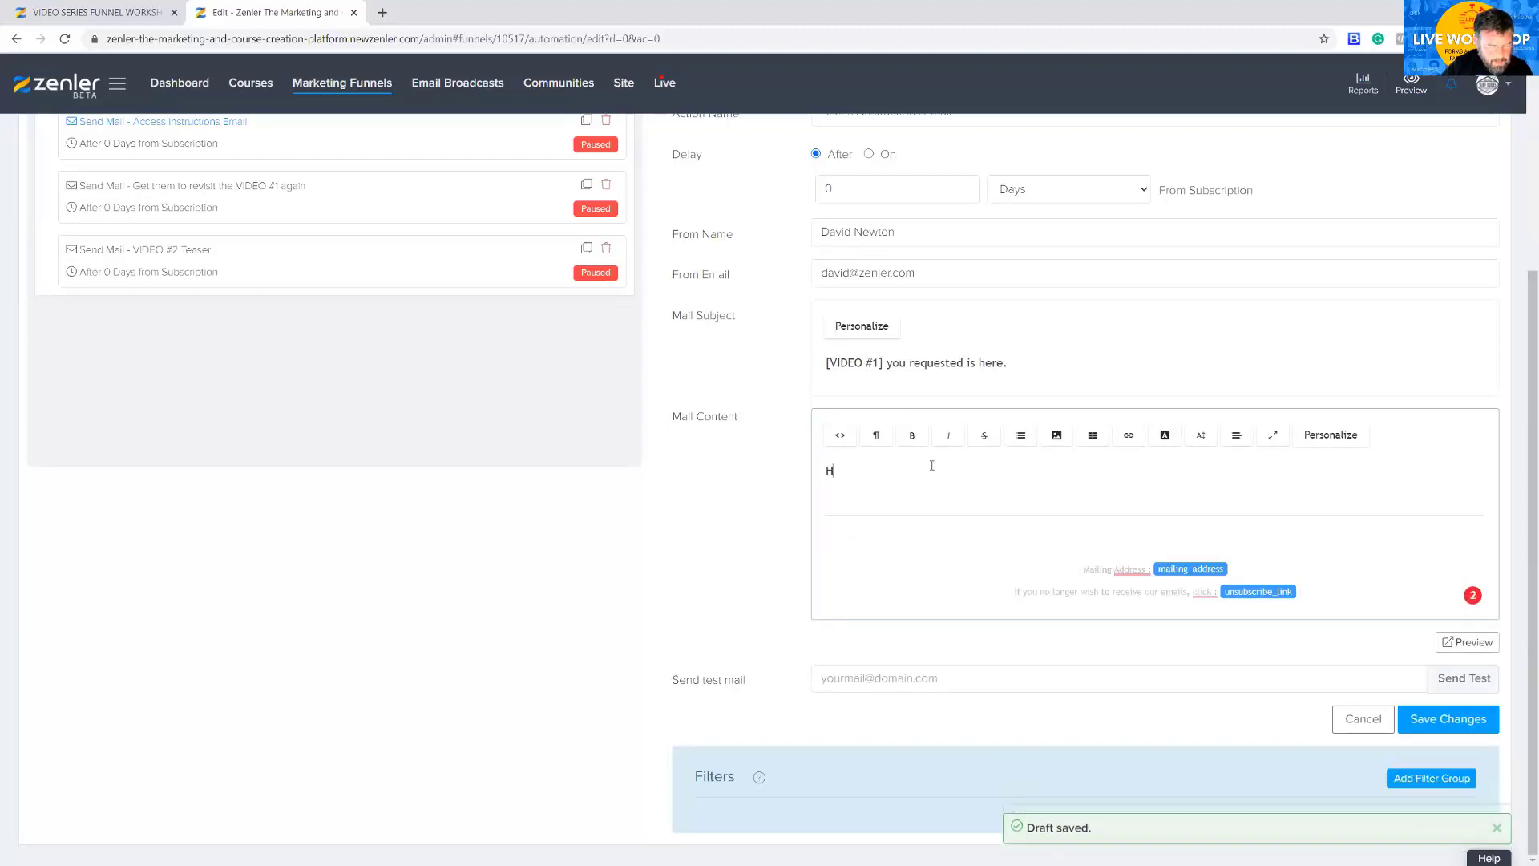
{"action": "type", "text": "ere is day one video"}
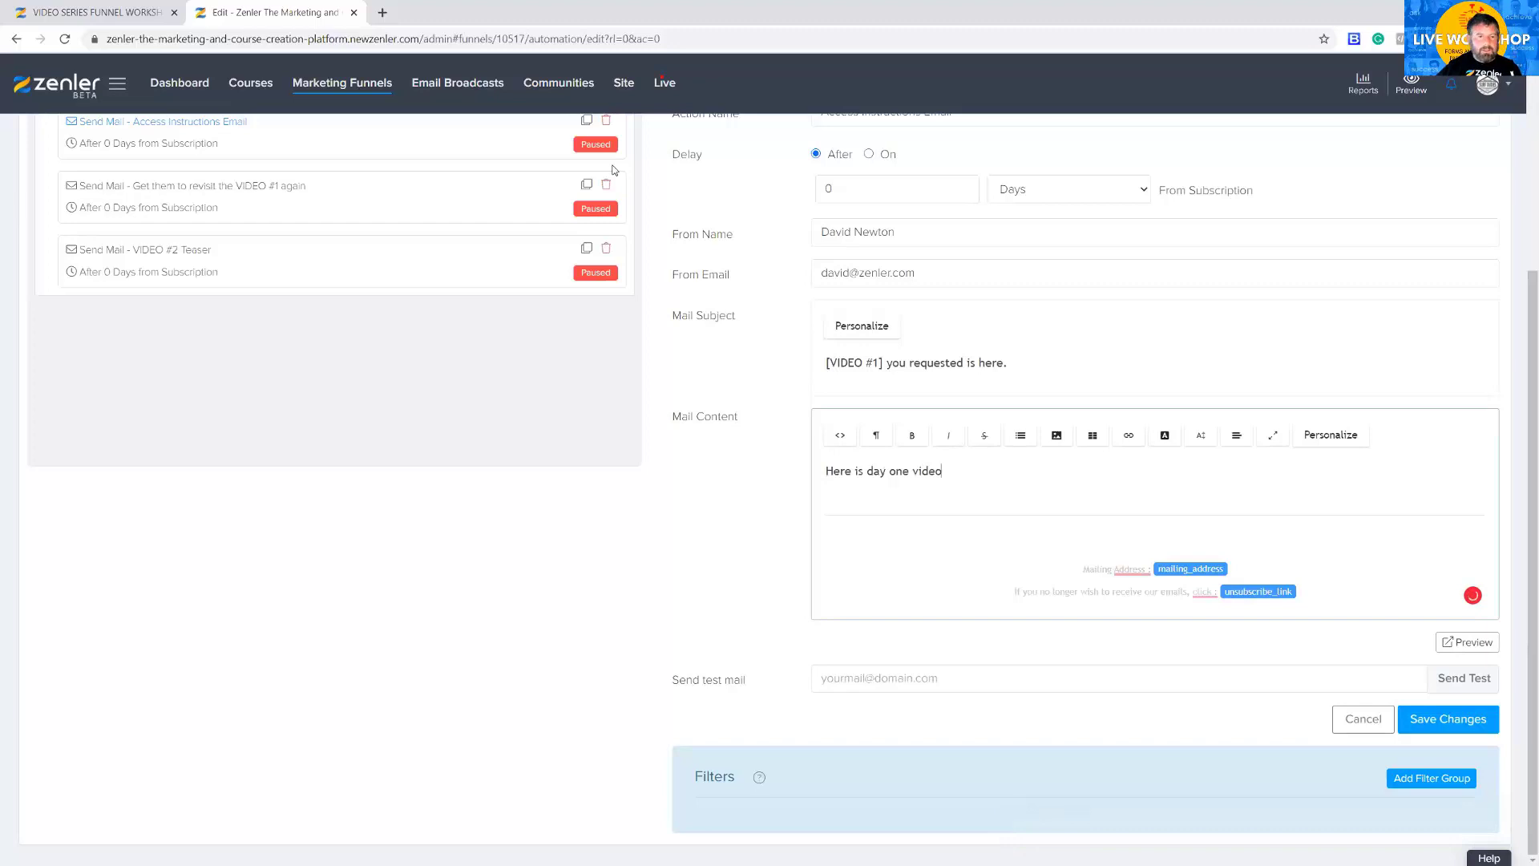
- Copy the Video - 1 page's URL from the funnel steps and return to the email being edited
{"action": "key", "text": "ctrl+1"}
{"action": "scroll", "coordinate": [898, 524], "scroll_direction": "down", "scroll_amount": 3}
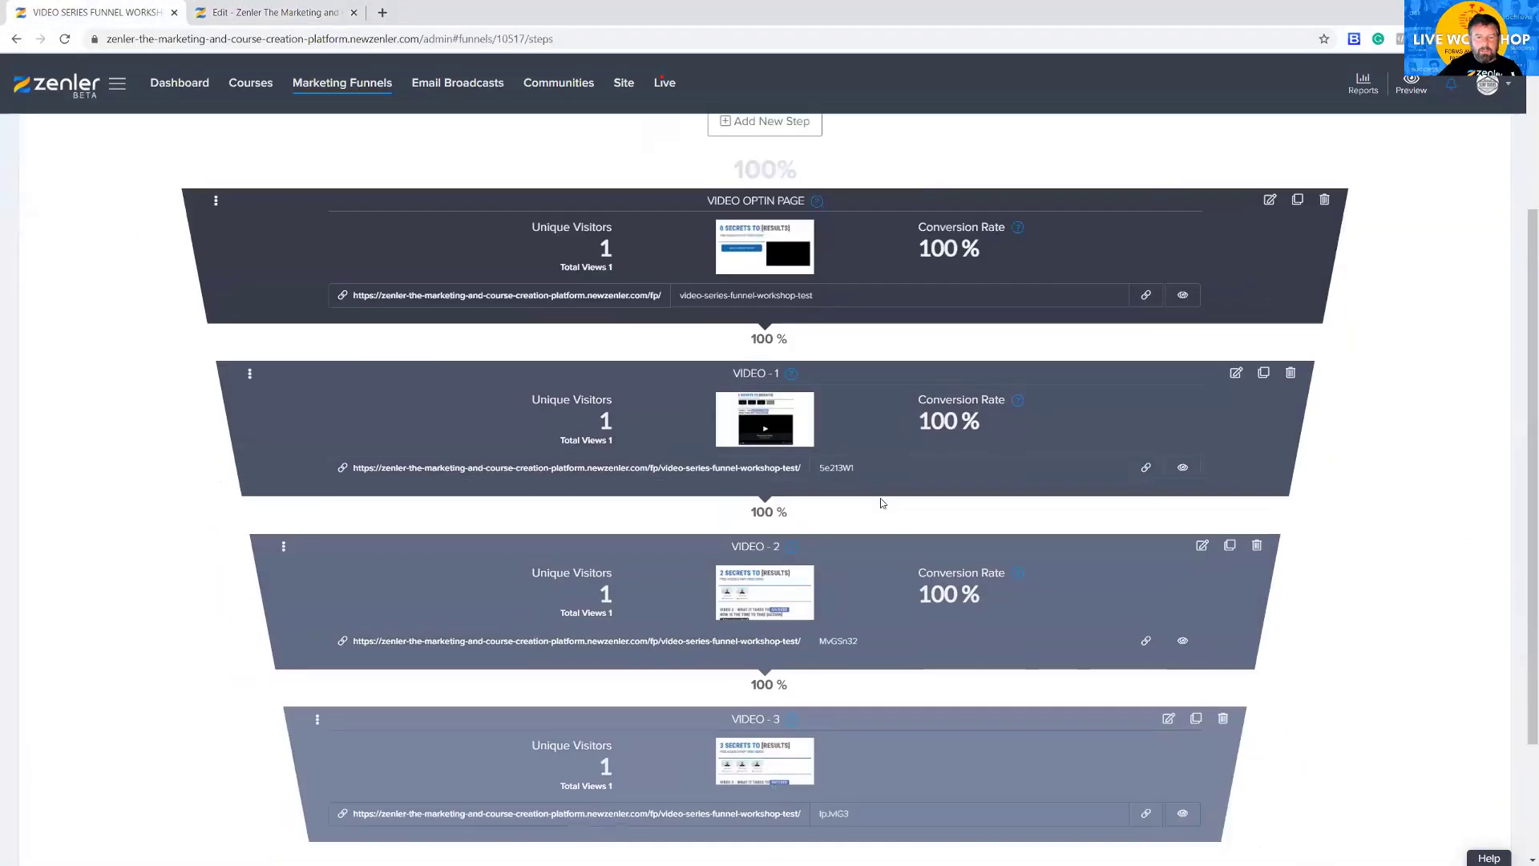
{"action": "scroll", "coordinate": [788, 388], "scroll_direction": "up", "scroll_amount": 2}
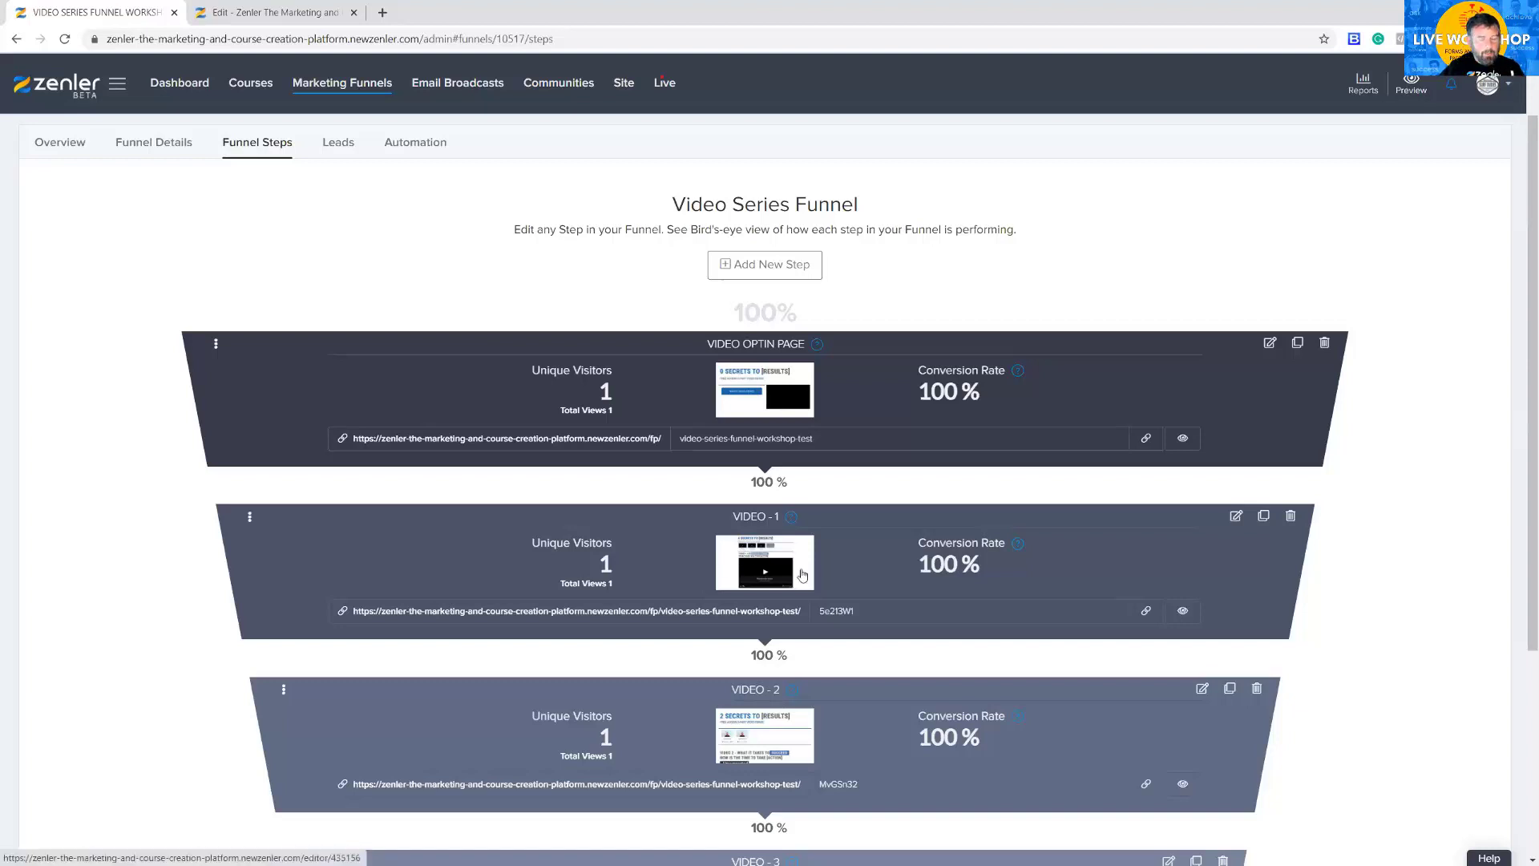
{"action": "scroll", "coordinate": [854, 585], "scroll_direction": "down", "scroll_amount": 3}
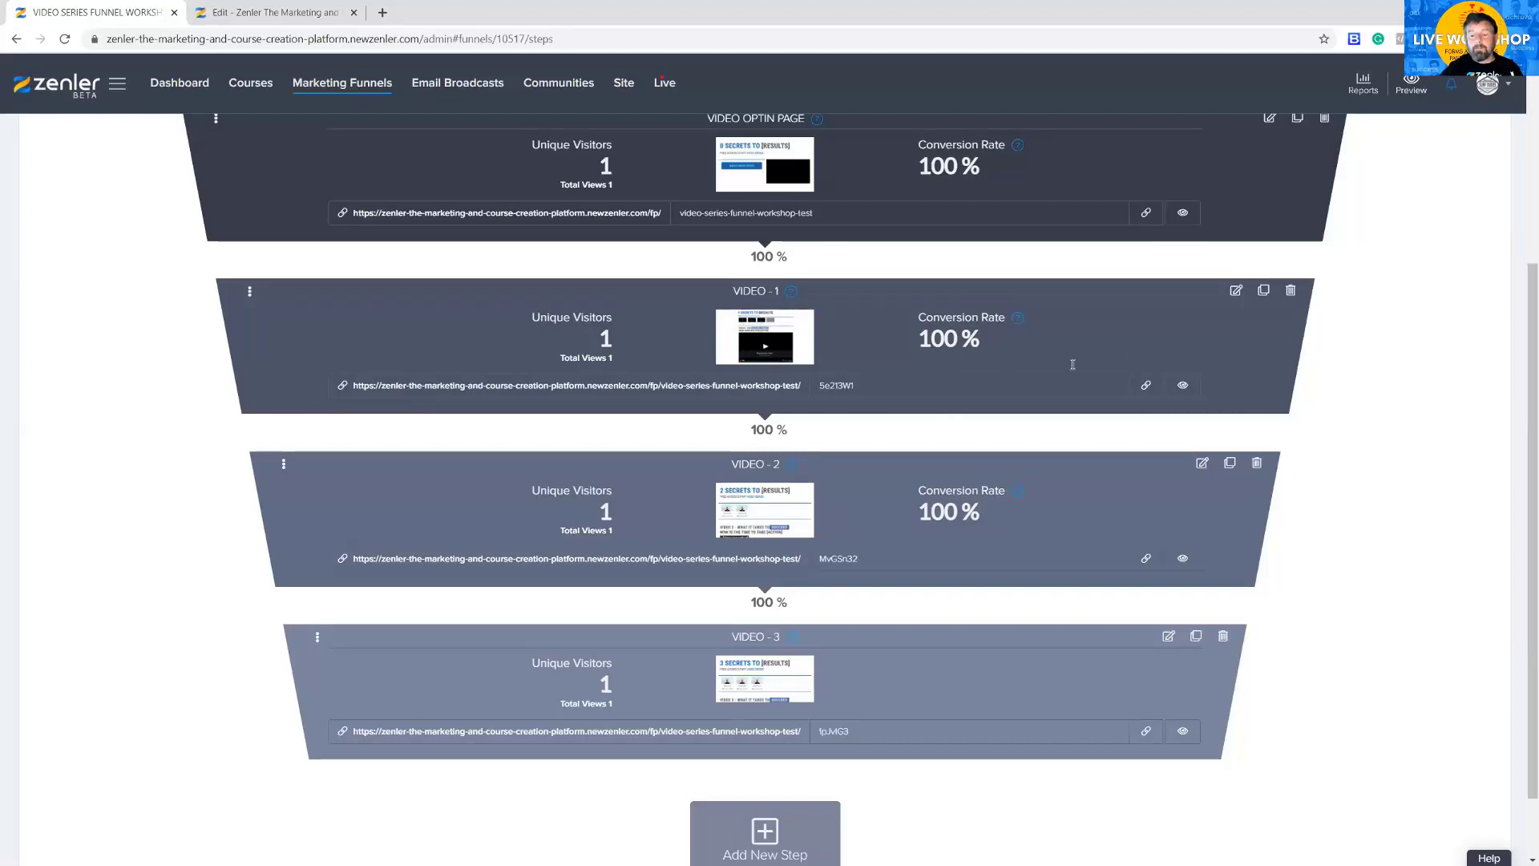
{"action": "left_click", "coordinate": [1146, 385]}
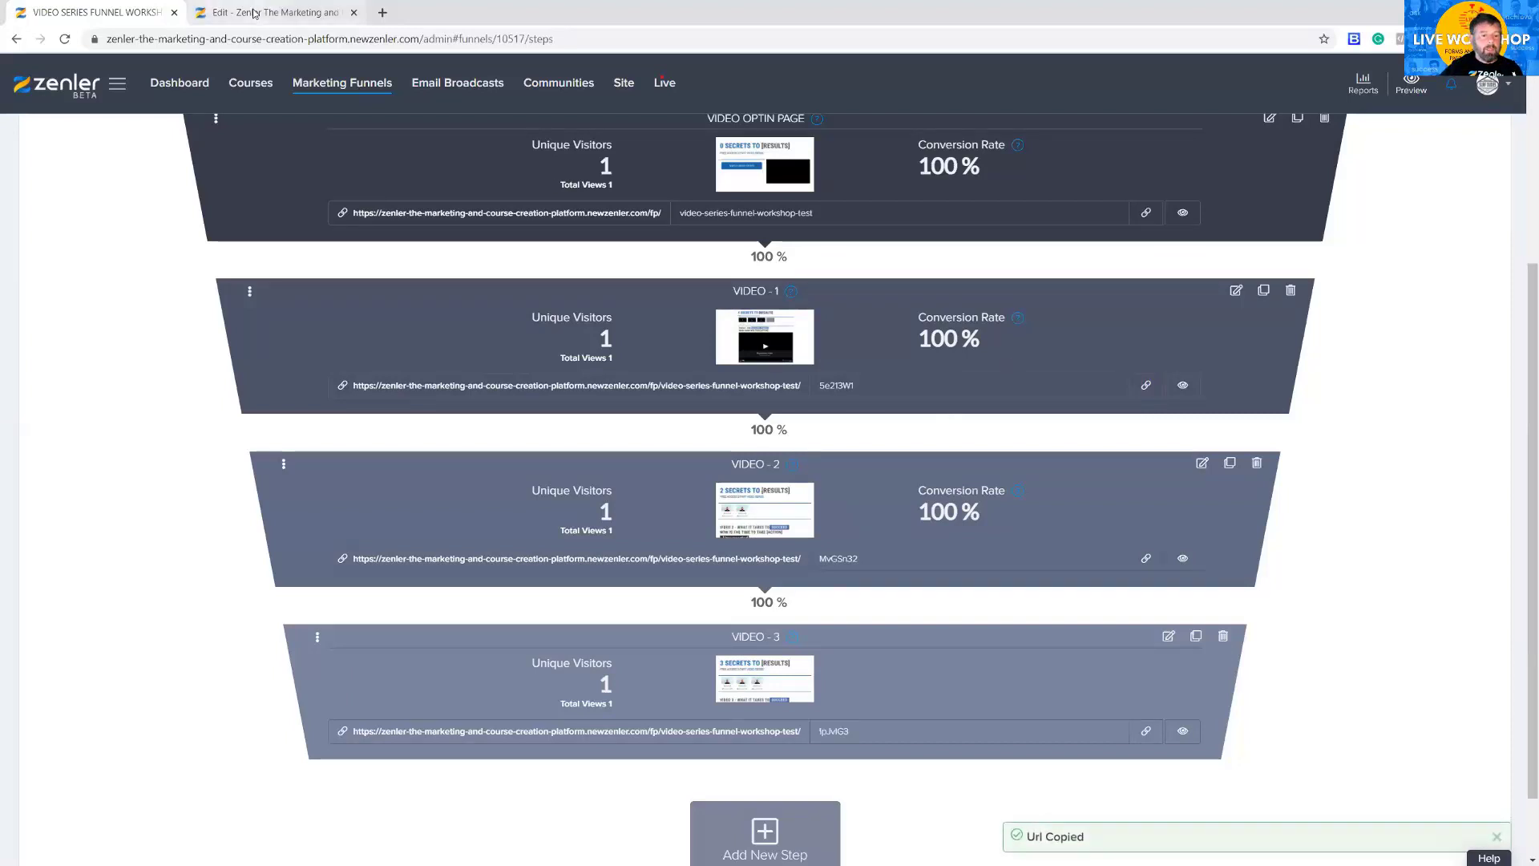
{"action": "left_click", "coordinate": [254, 13]}
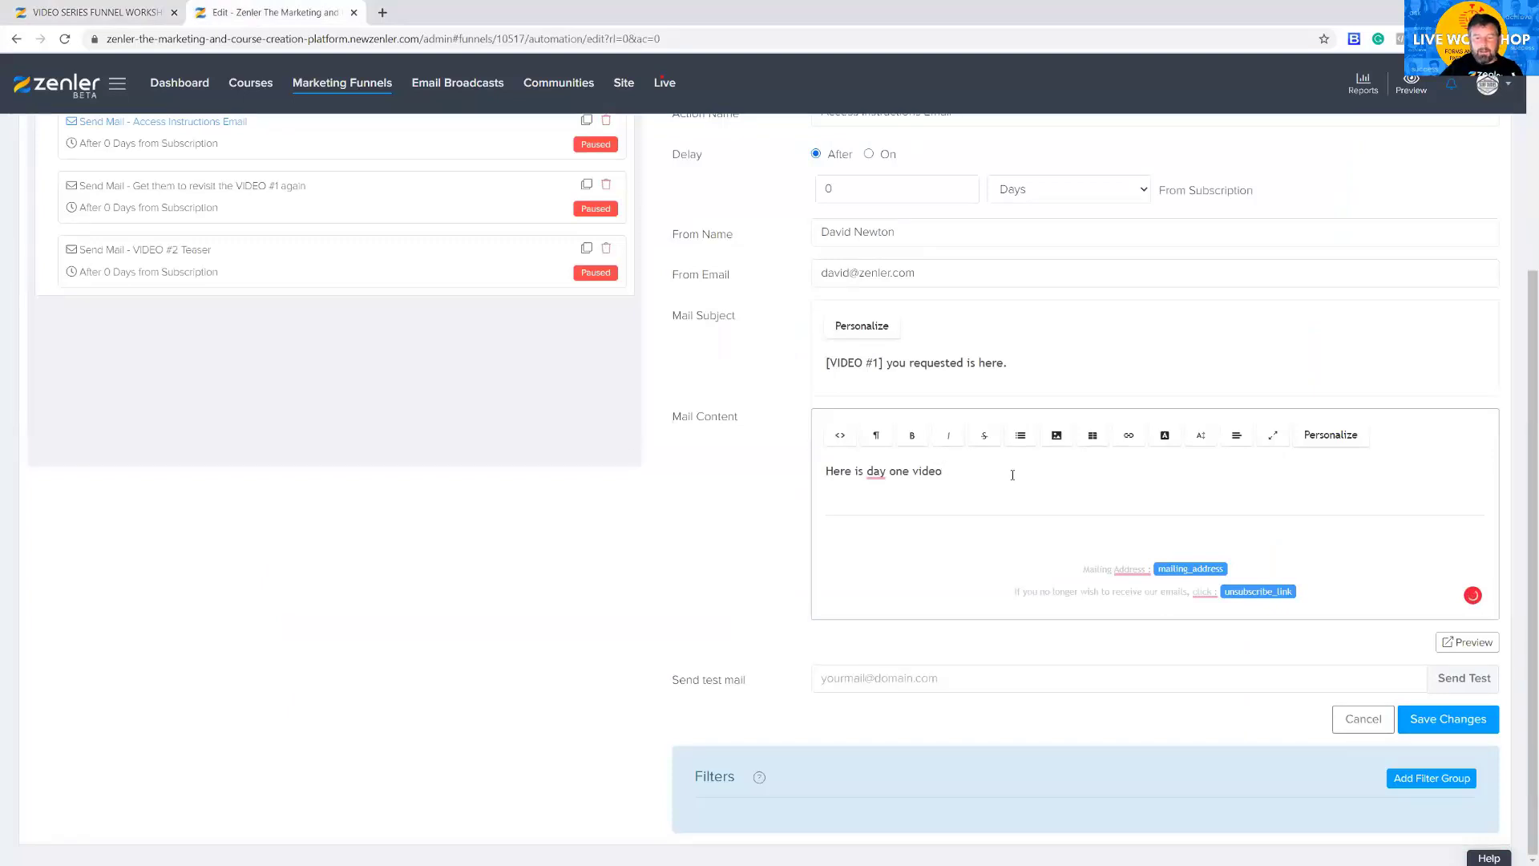
- Add "CLICK HERE" after "Here is day one video" and link it to the copied Video - 1 URL
{"action": "type", "text": "CLICK HERE"}
{"action": "left_click_drag", "start_coordinate": [1051, 477], "coordinate": [948, 475]}
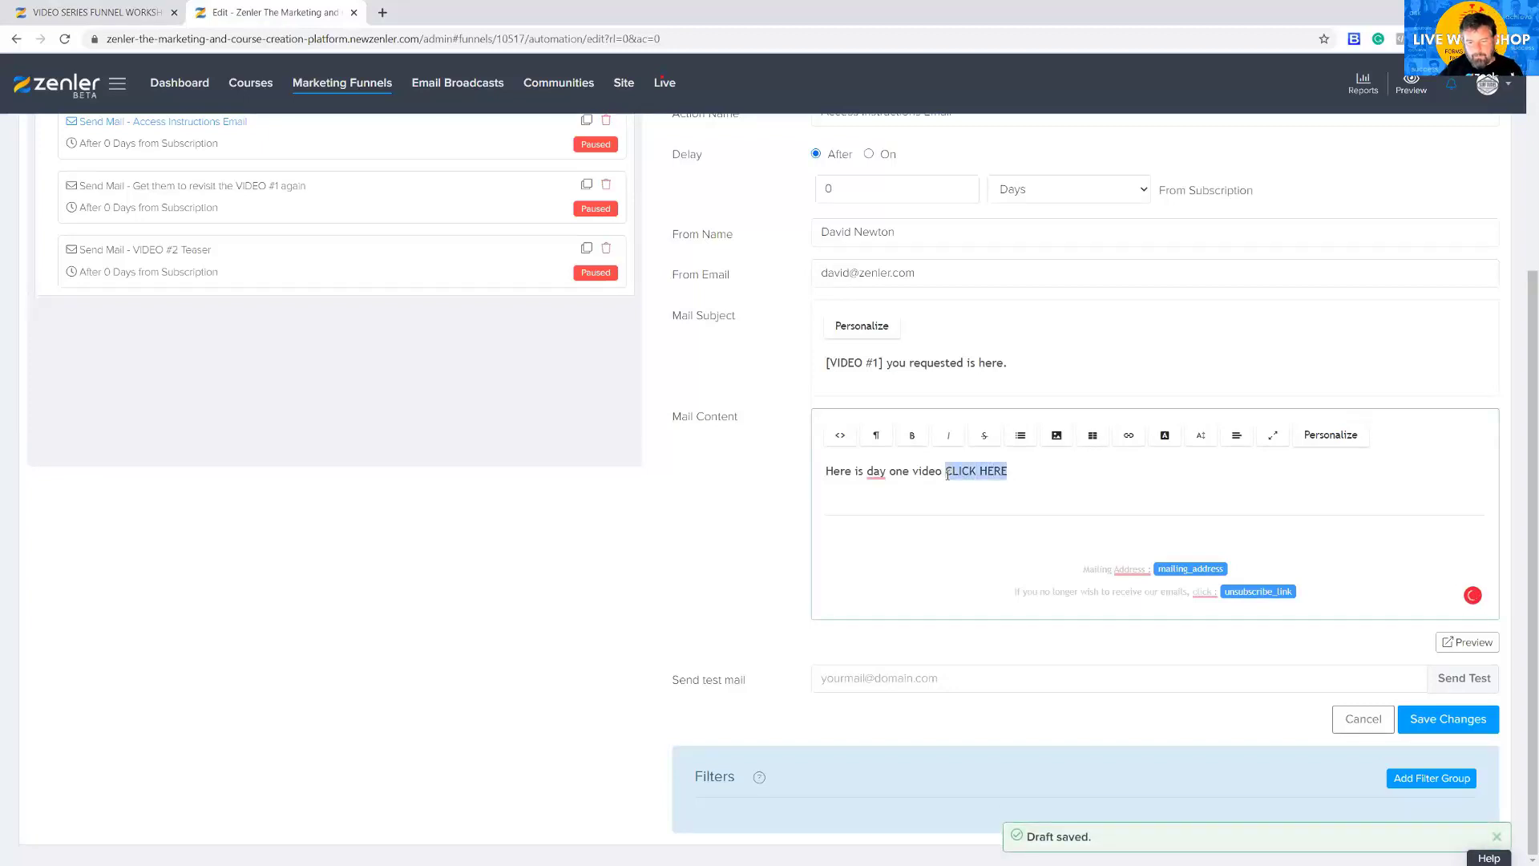
{"action": "left_click", "coordinate": [1128, 434]}
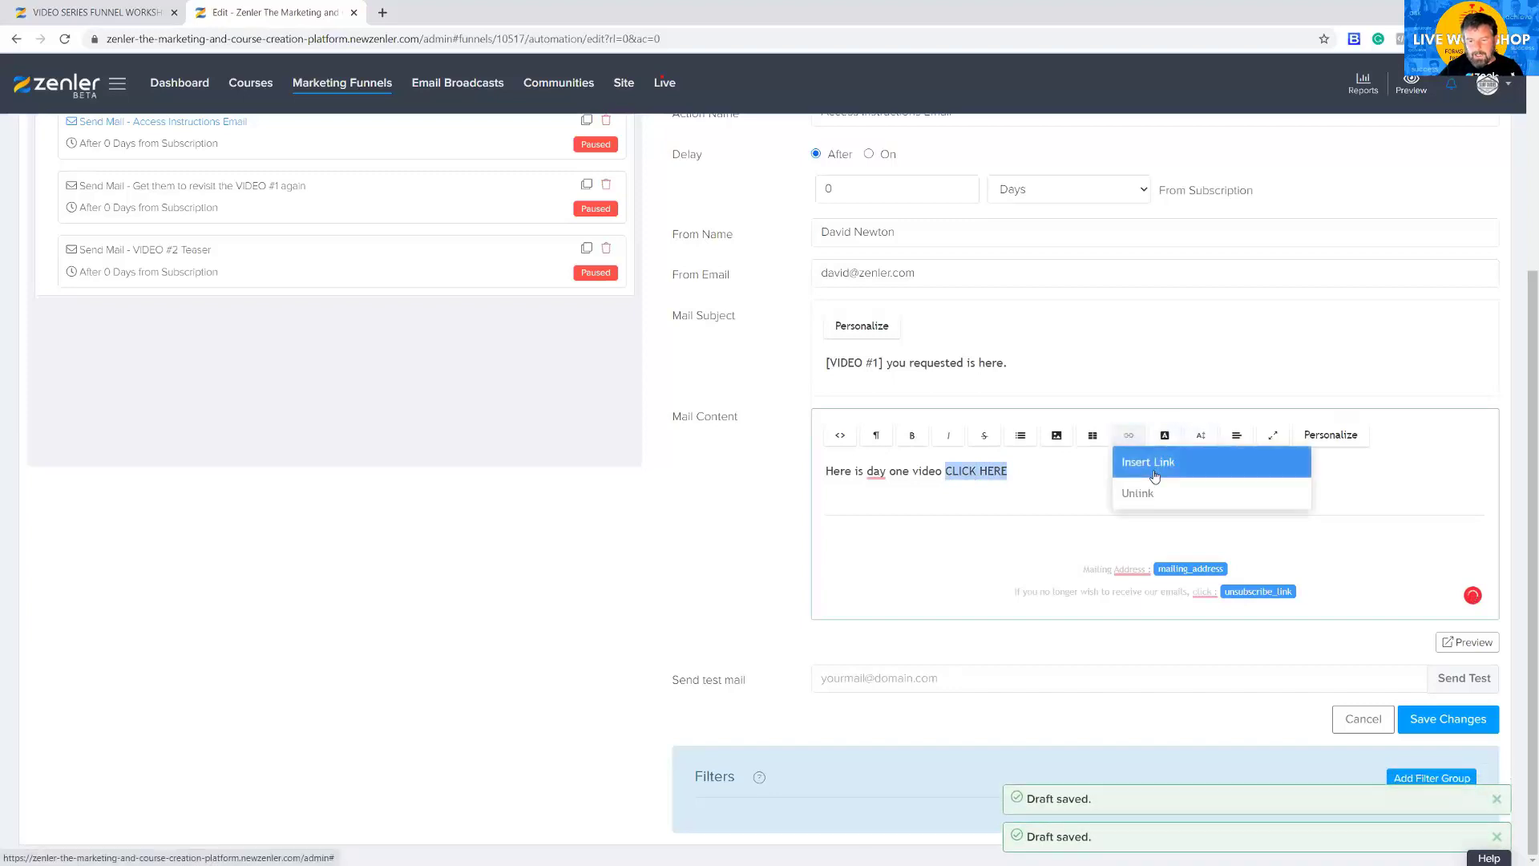
{"action": "left_click", "coordinate": [1164, 462]}
{"action": "left_click", "coordinate": [678, 416]}
{"action": "key", "text": "ctrl+v"}
{"action": "left_click", "coordinate": [585, 577]}
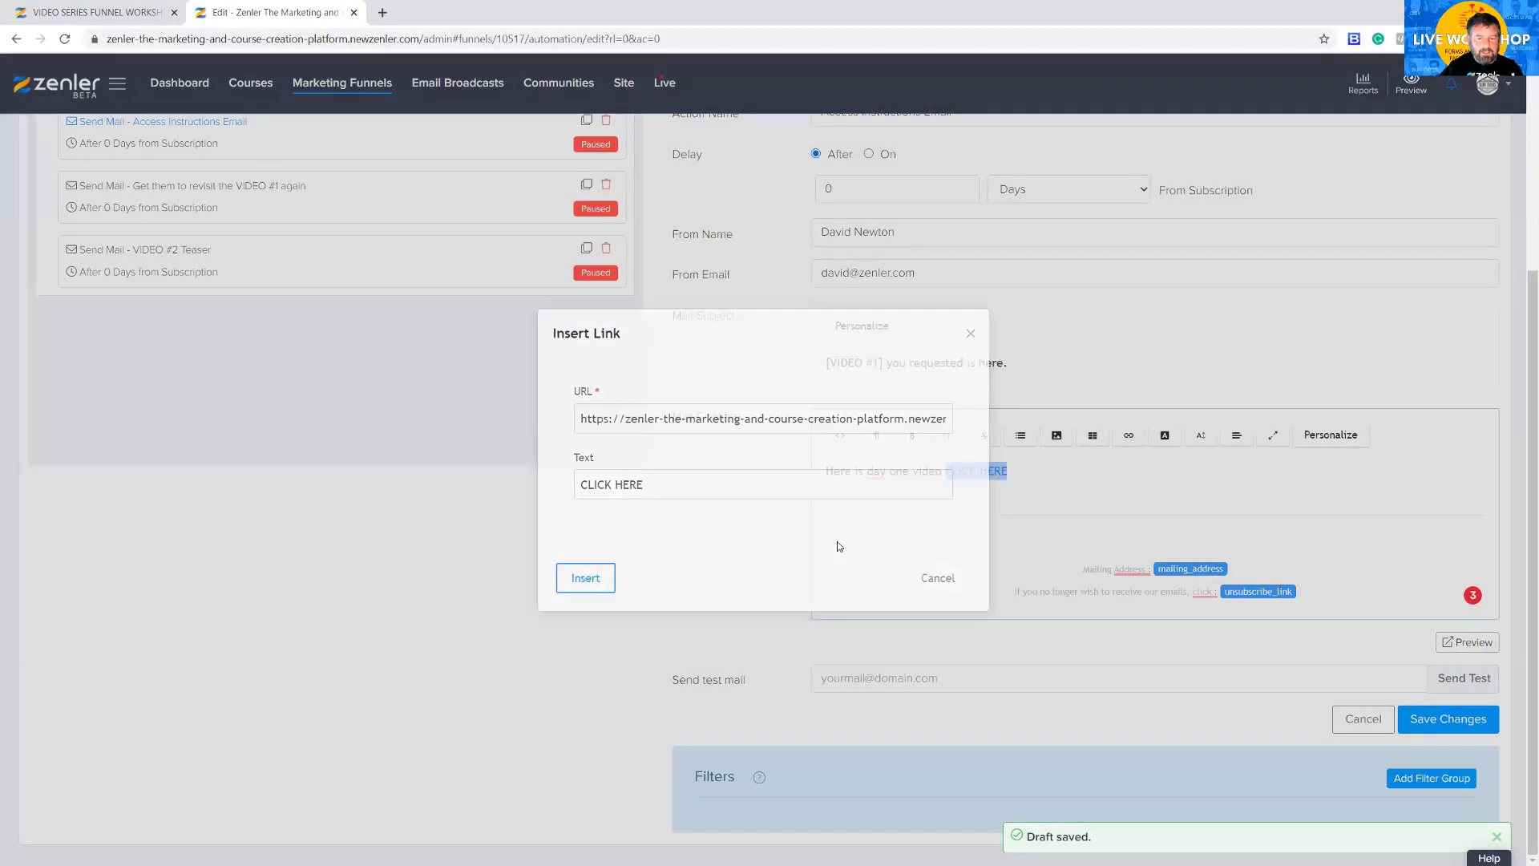
{"action": "left_click", "coordinate": [1020, 365]}
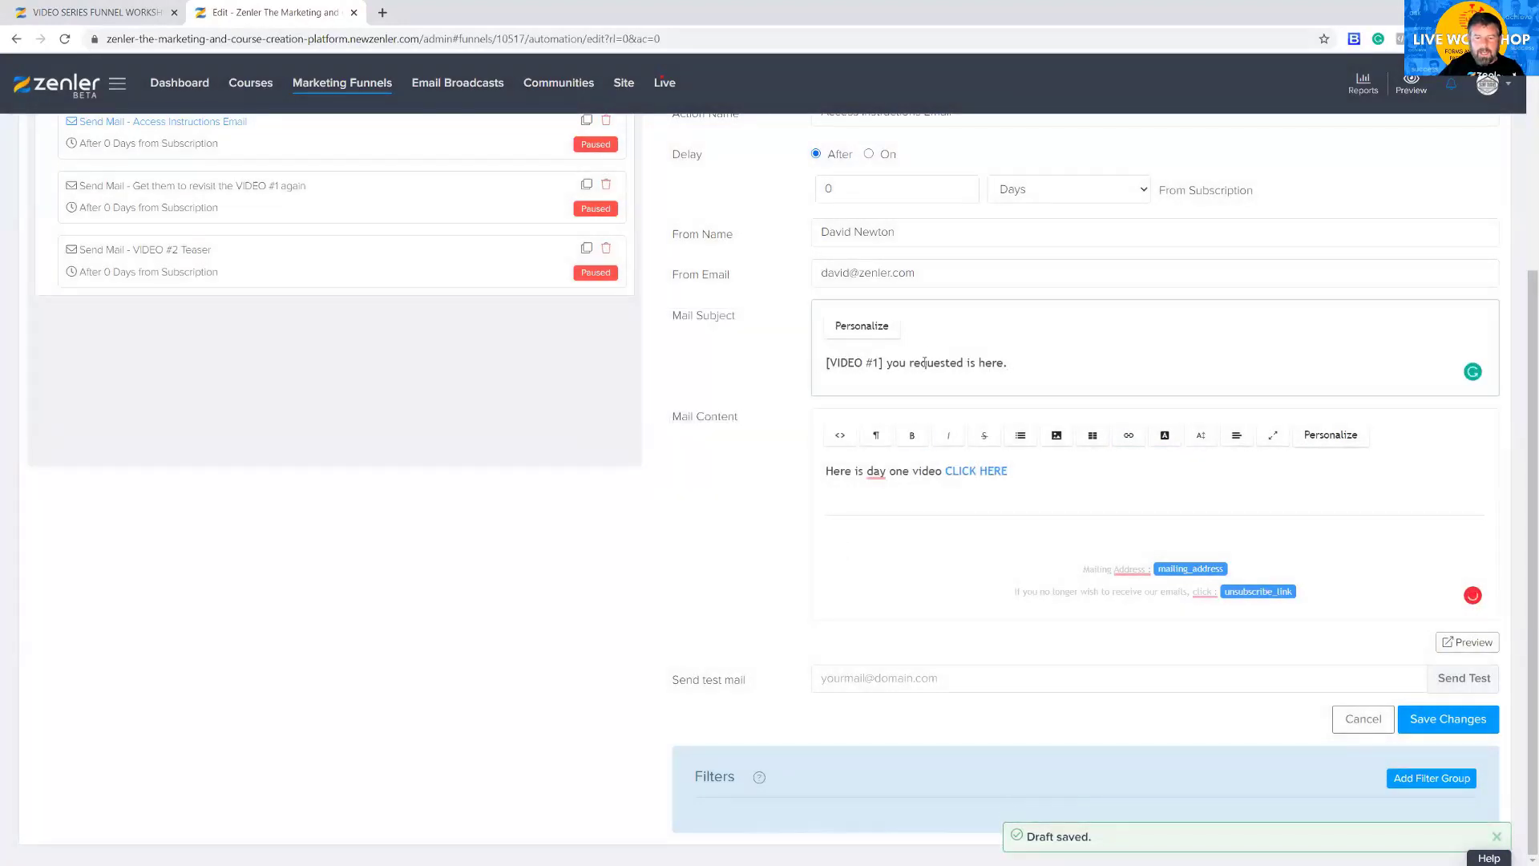
- Add the greeting "Hi" with the first_name personalization tag and a comma above the video line, plus an empty line below it
{"action": "left_click", "coordinate": [828, 472]}
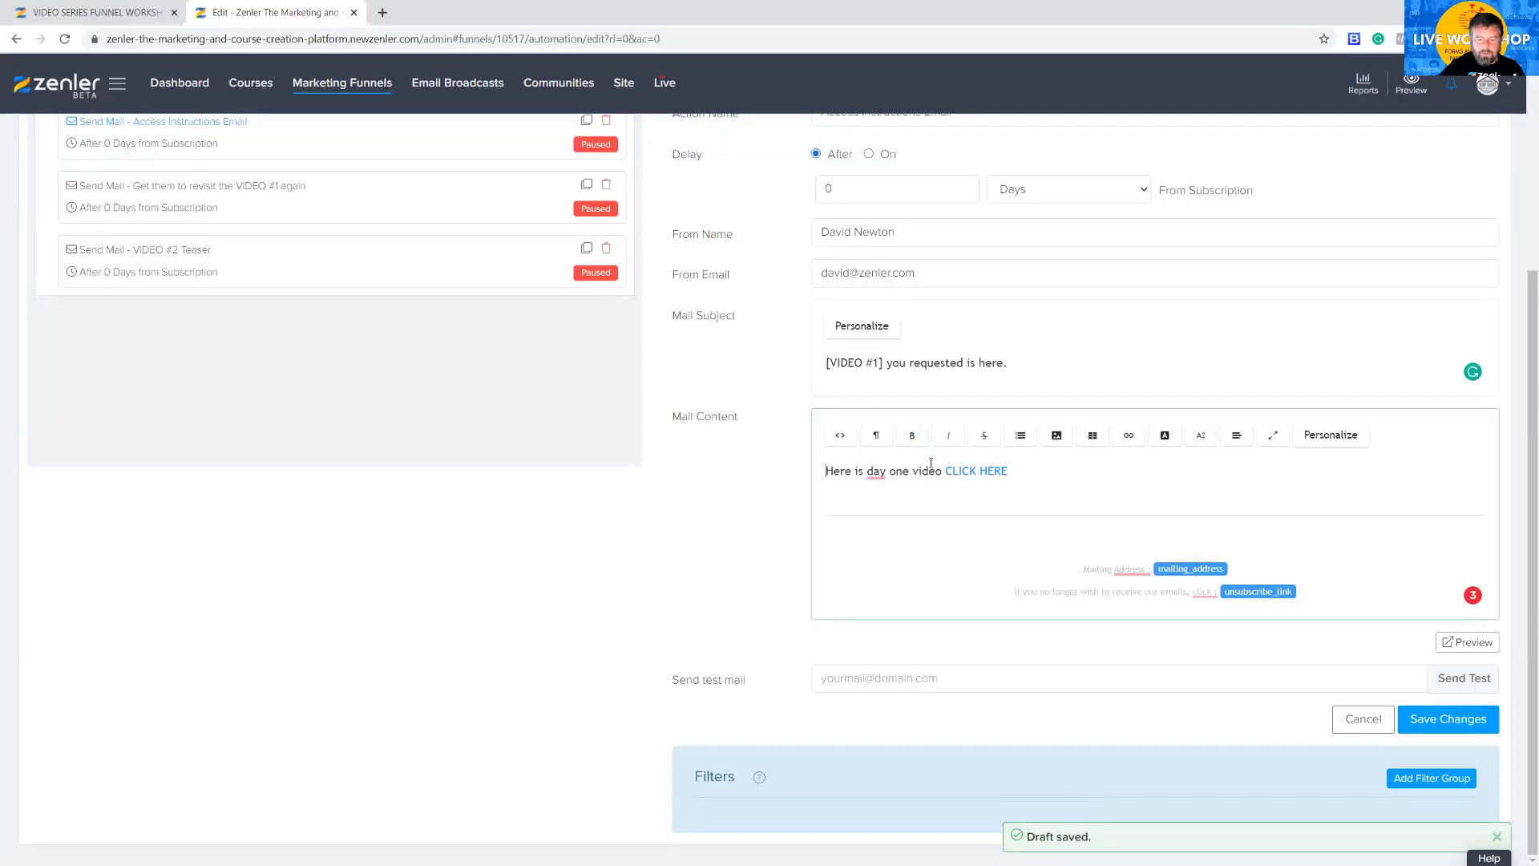
{"action": "key", "text": "Return"}
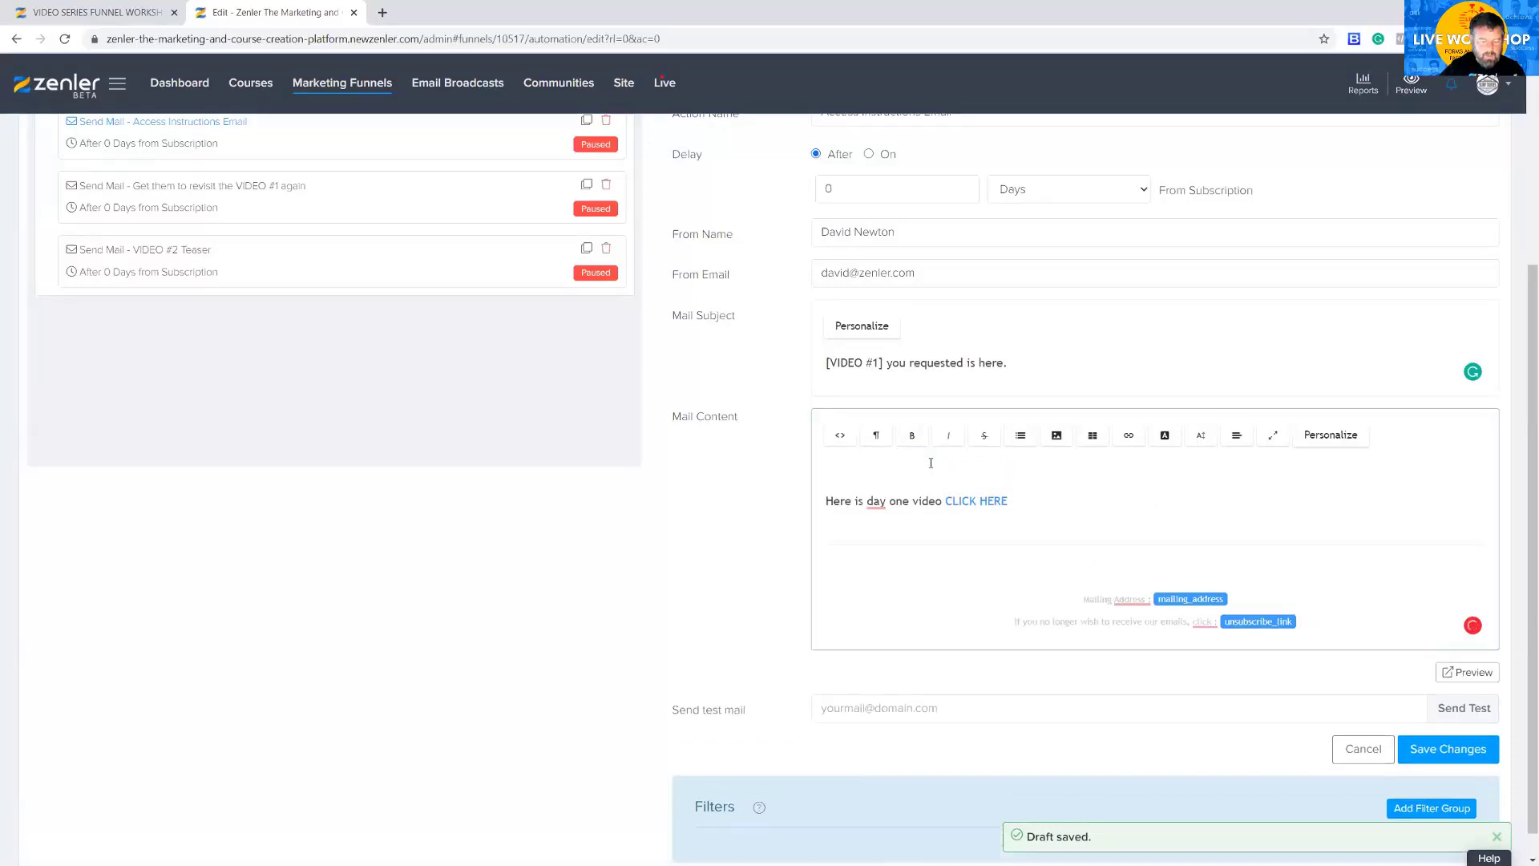
{"action": "type", "text": "Hi"}
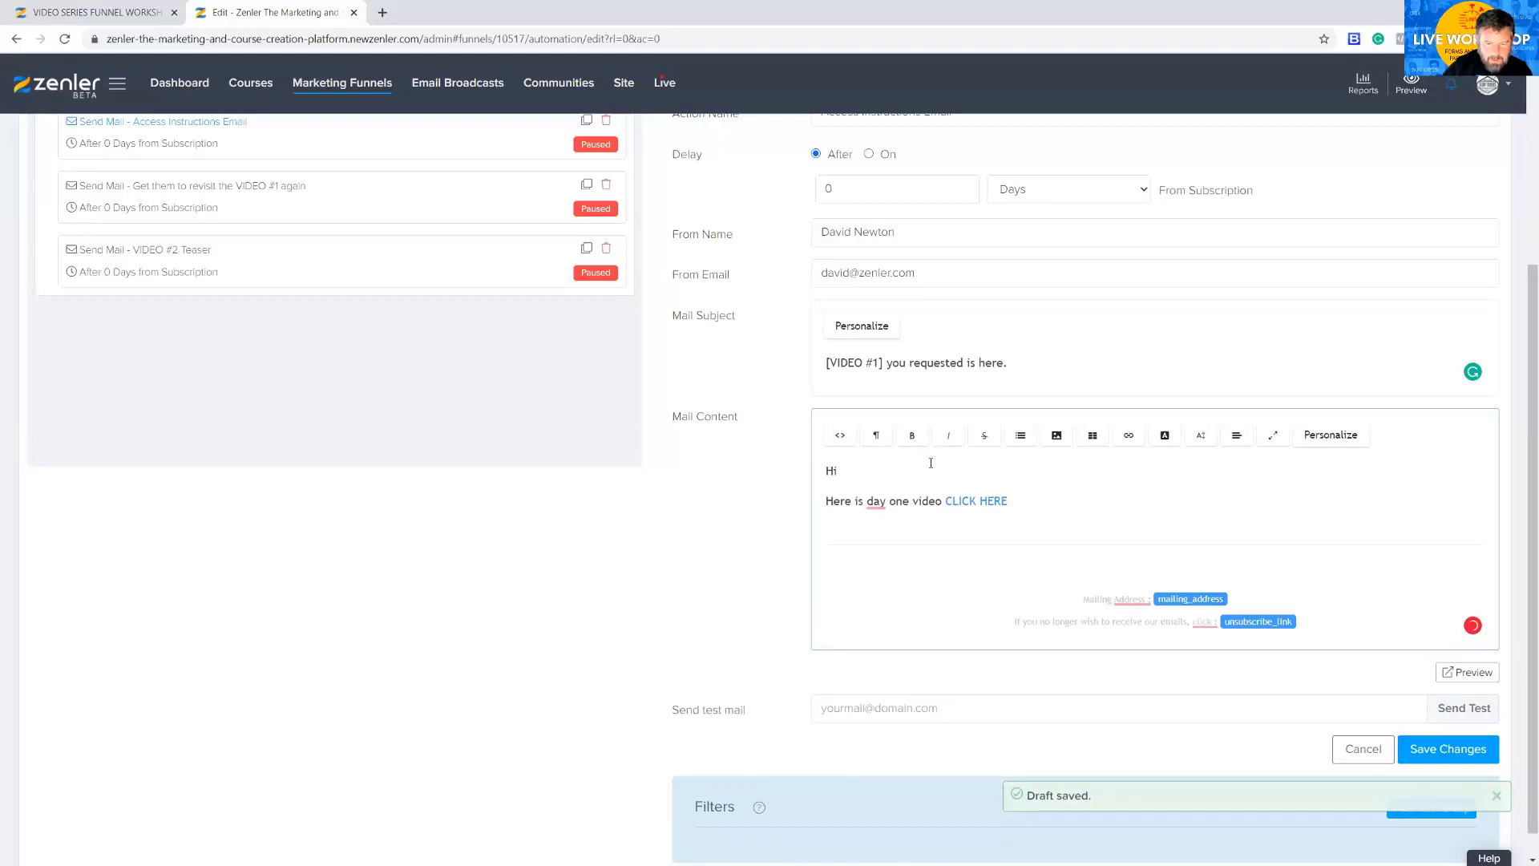
{"action": "left_click", "coordinate": [1326, 439]}
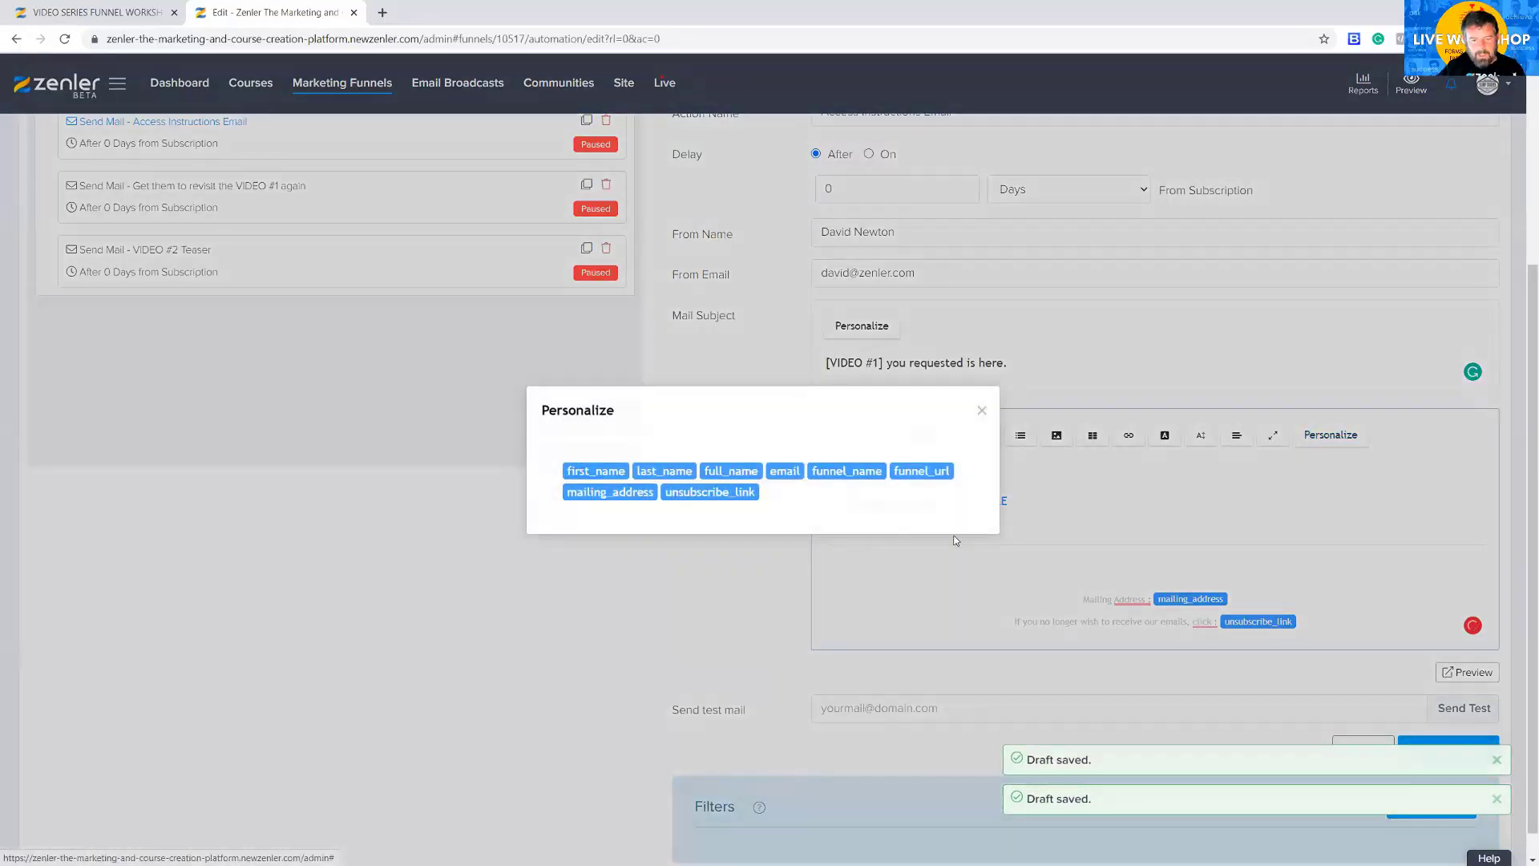
{"action": "left_click", "coordinate": [955, 540]}
{"action": "type", "text": ","}
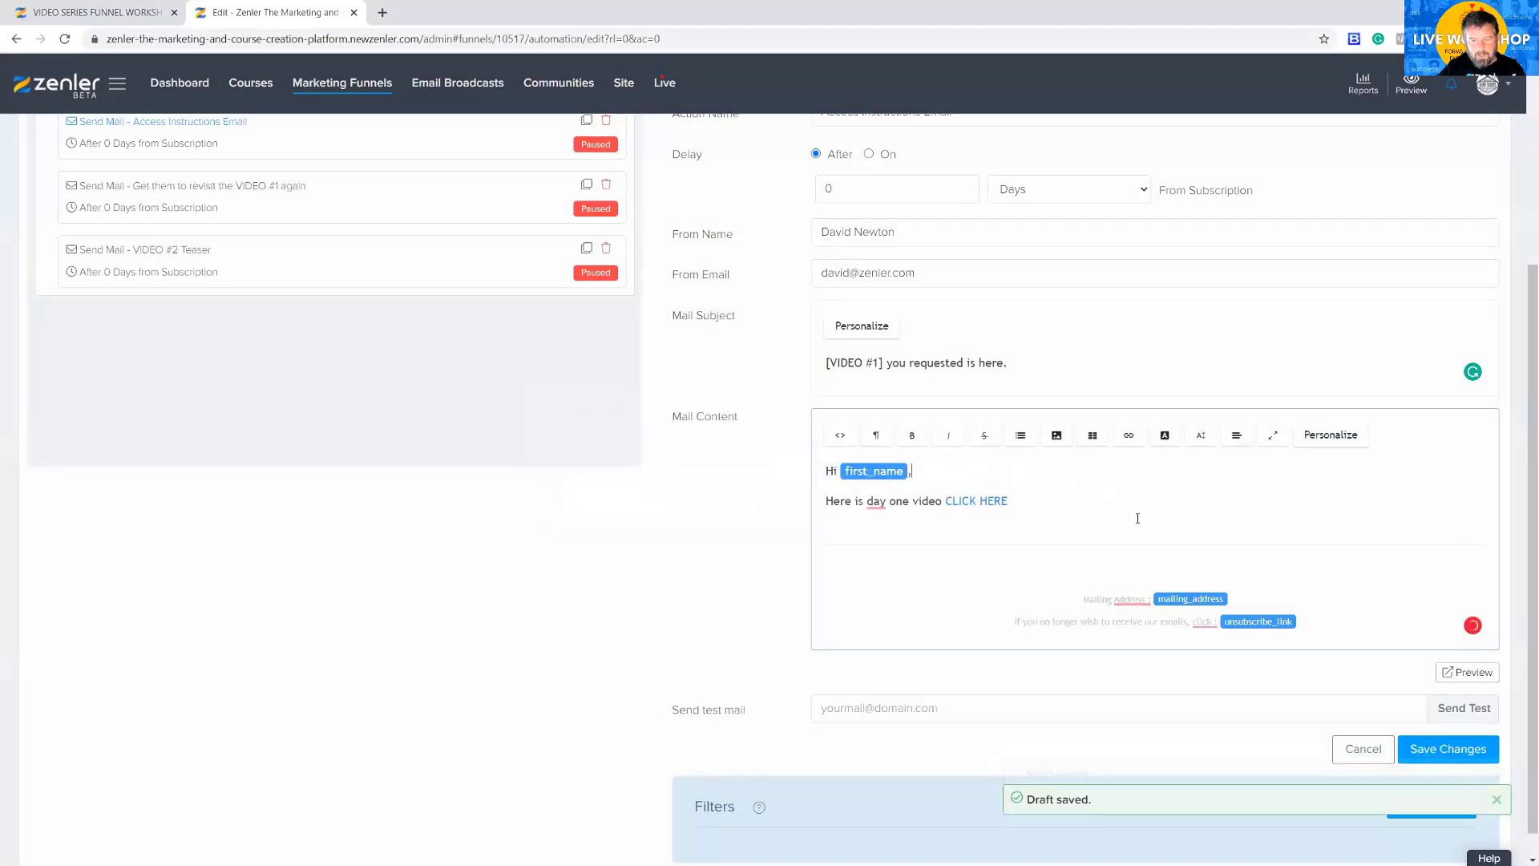
{"action": "left_click", "coordinate": [1030, 489]}
{"action": "key", "text": "Return"}
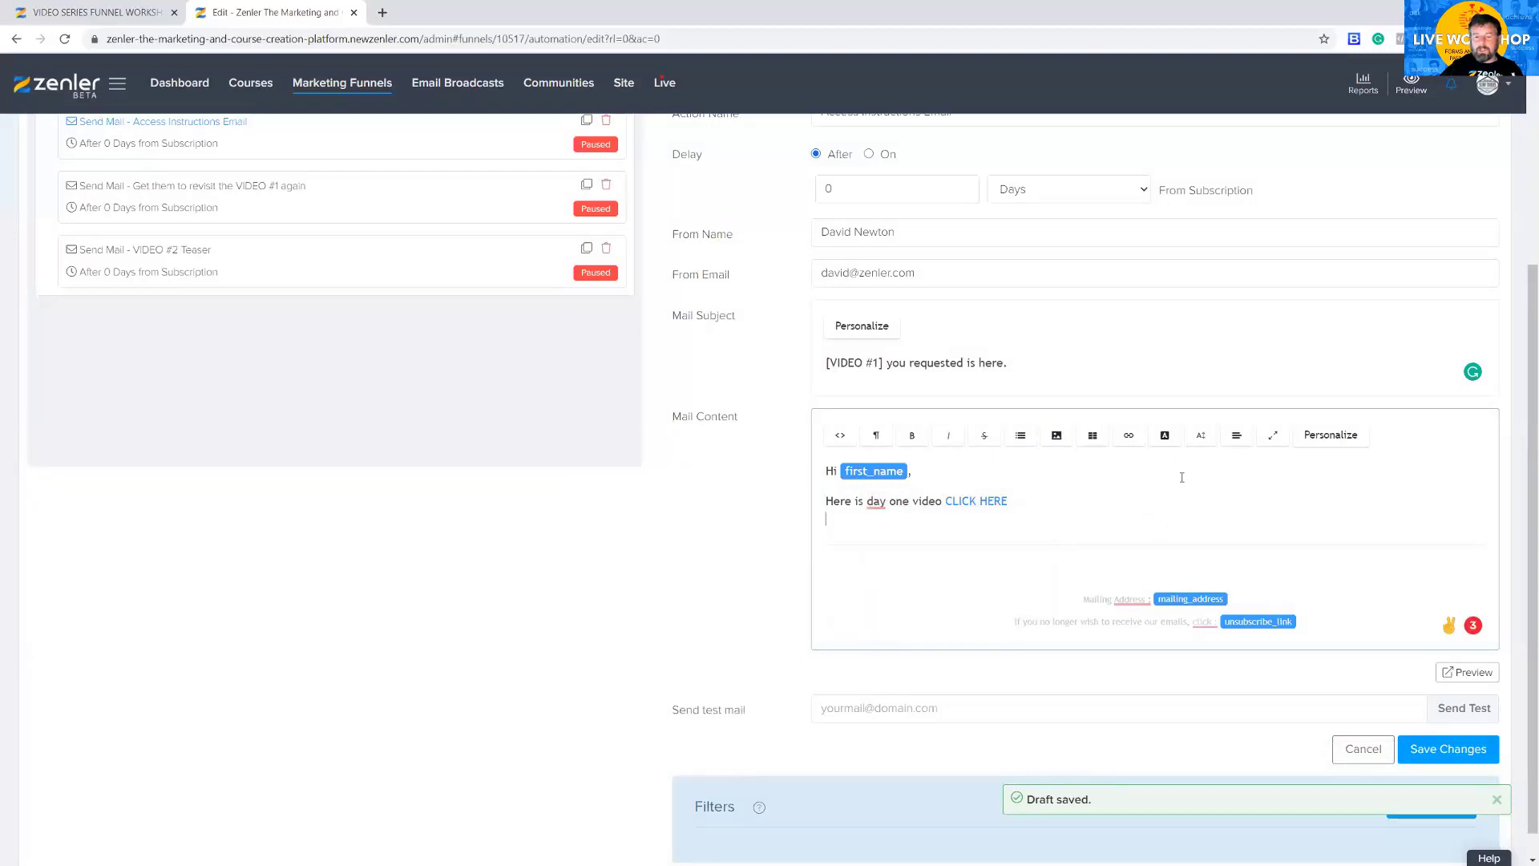
- Save the Access Instructions Email, make the action live and apply the changes to existing leads
{"action": "scroll", "coordinate": [1182, 477], "scroll_direction": "up", "scroll_amount": 1}
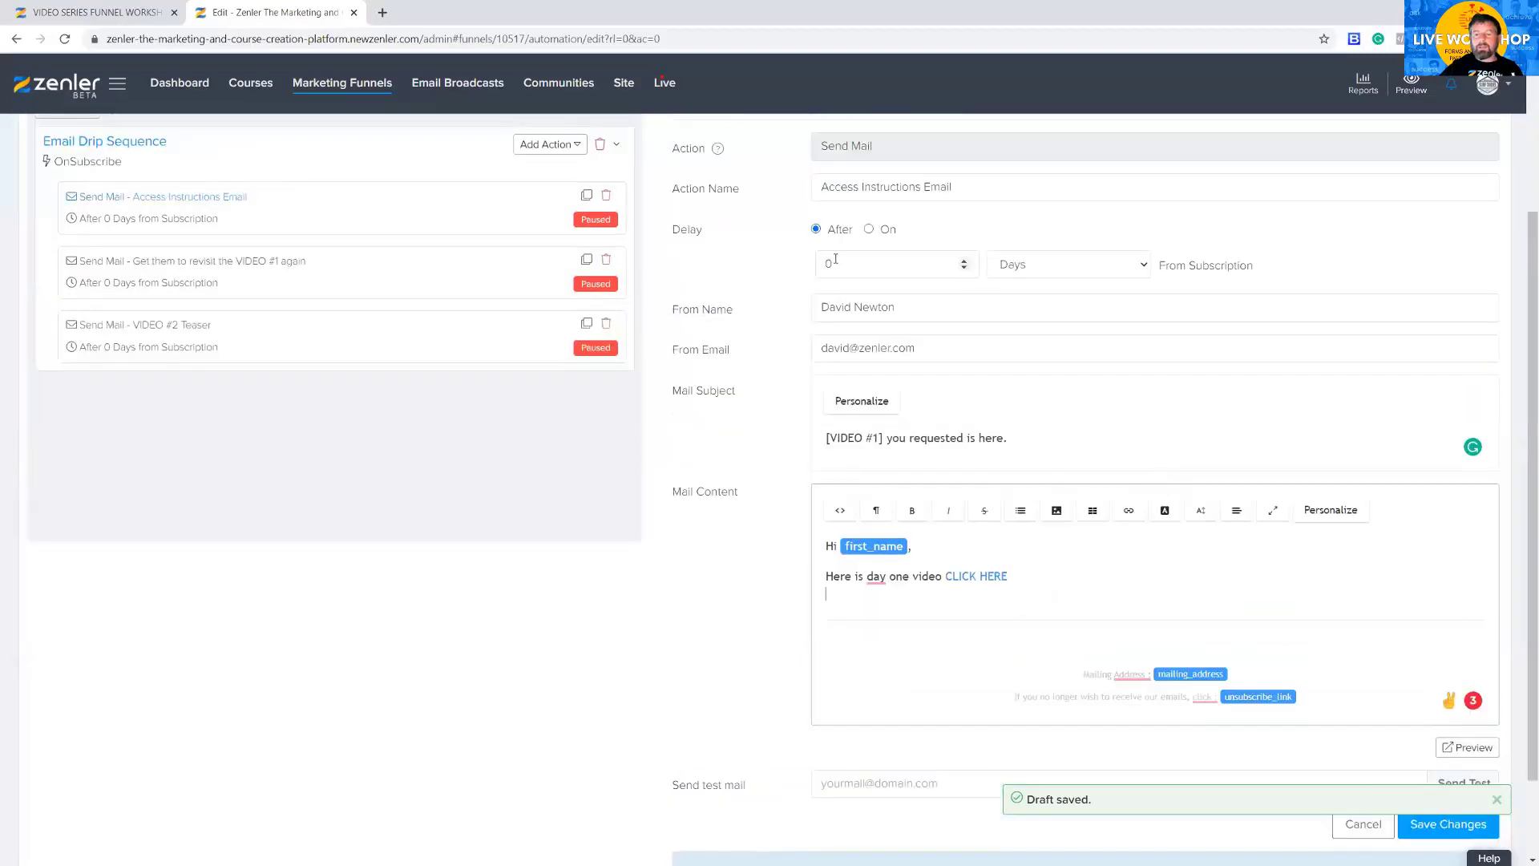
{"action": "left_click_drag", "start_coordinate": [1253, 265], "coordinate": [1165, 265]}
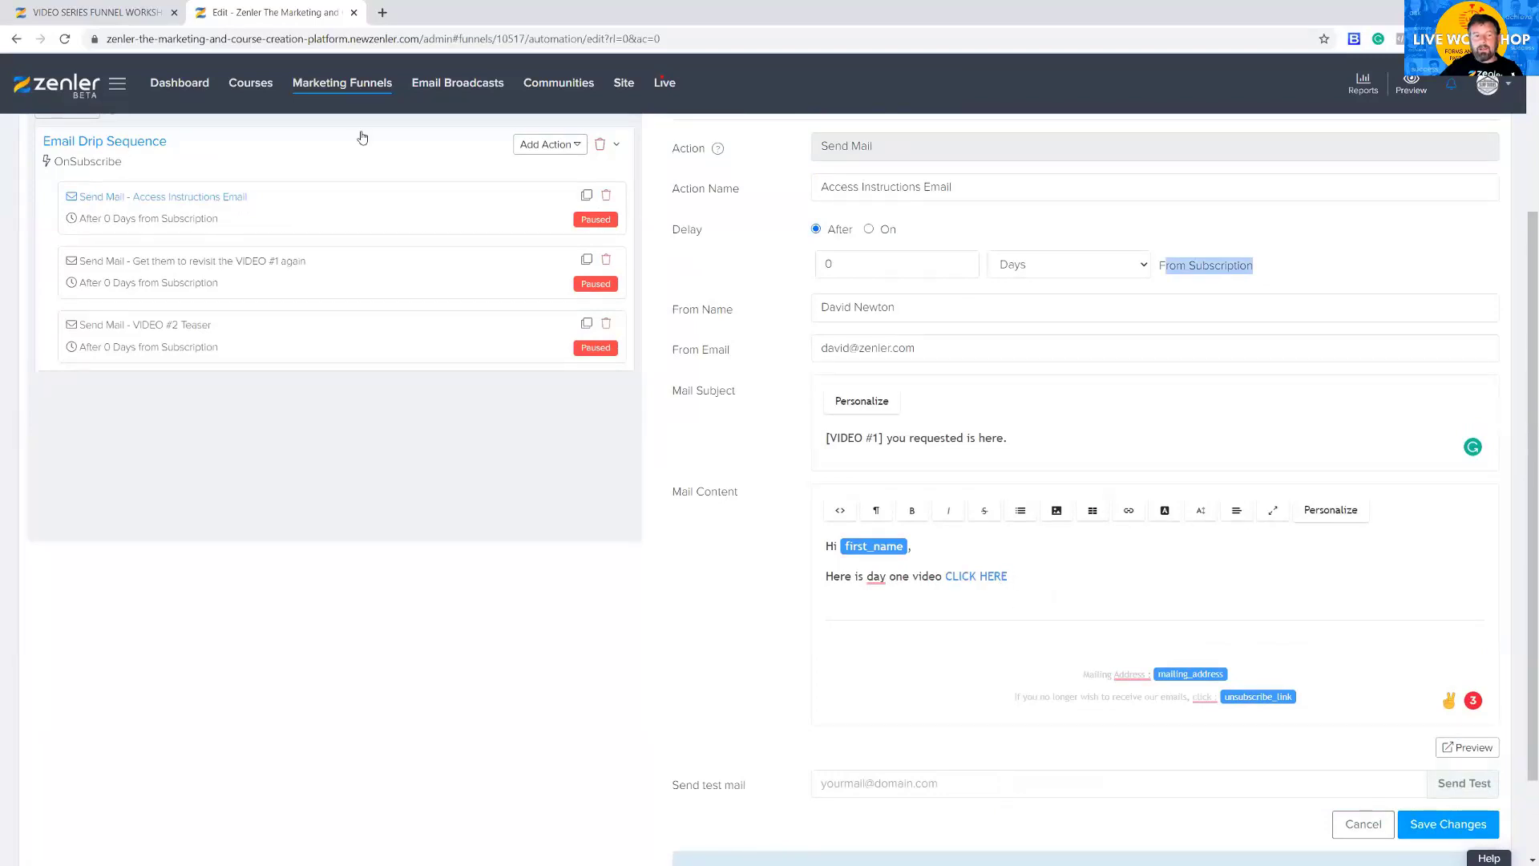
{"action": "left_click", "coordinate": [127, 14]}
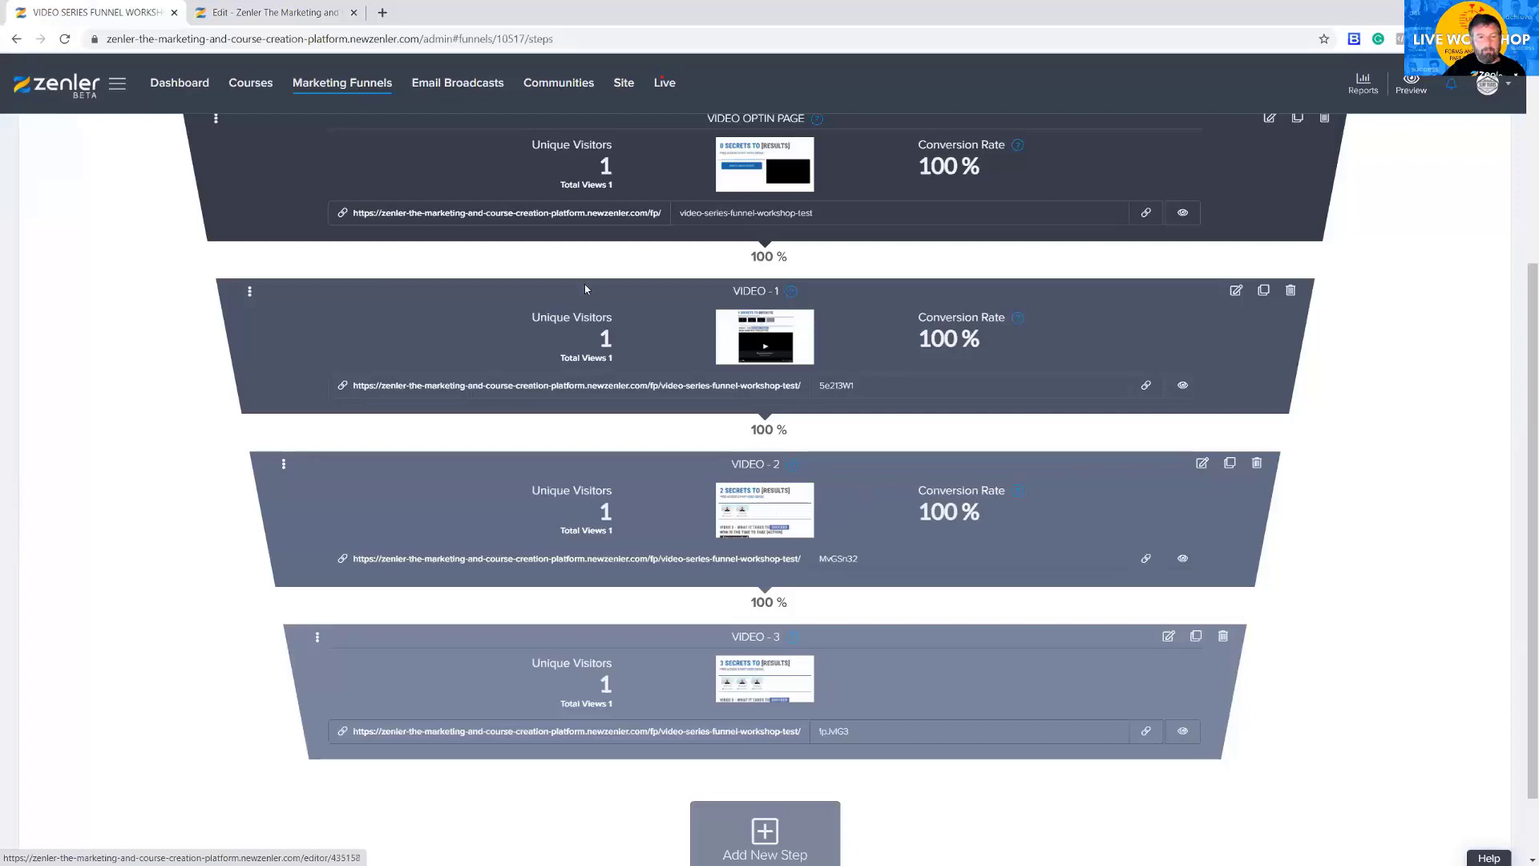
{"action": "left_click", "coordinate": [261, 12]}
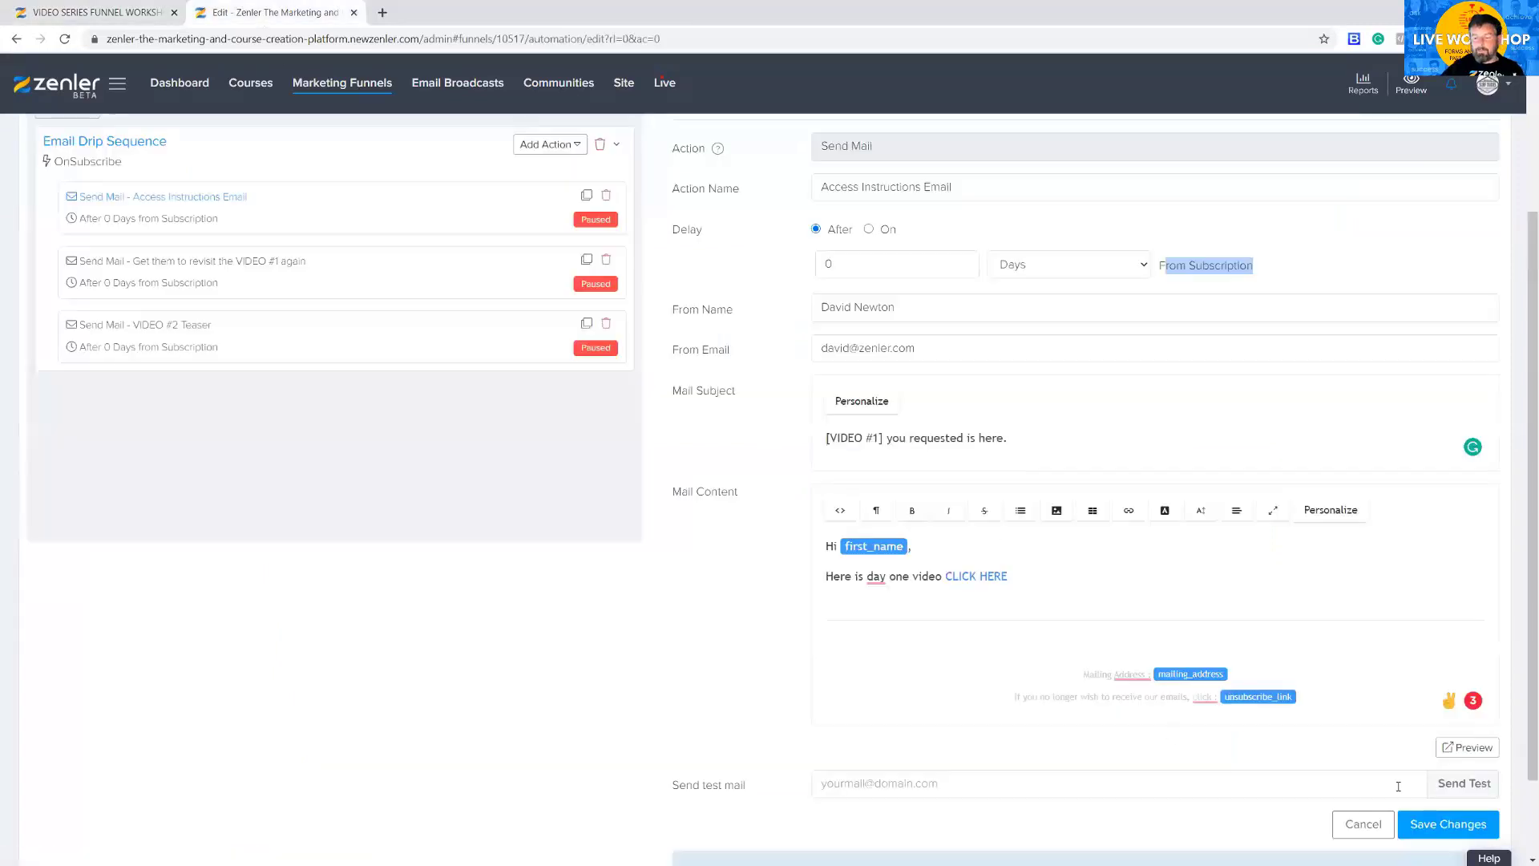
{"action": "left_click", "coordinate": [1429, 826]}
{"action": "left_click", "coordinate": [826, 550]}
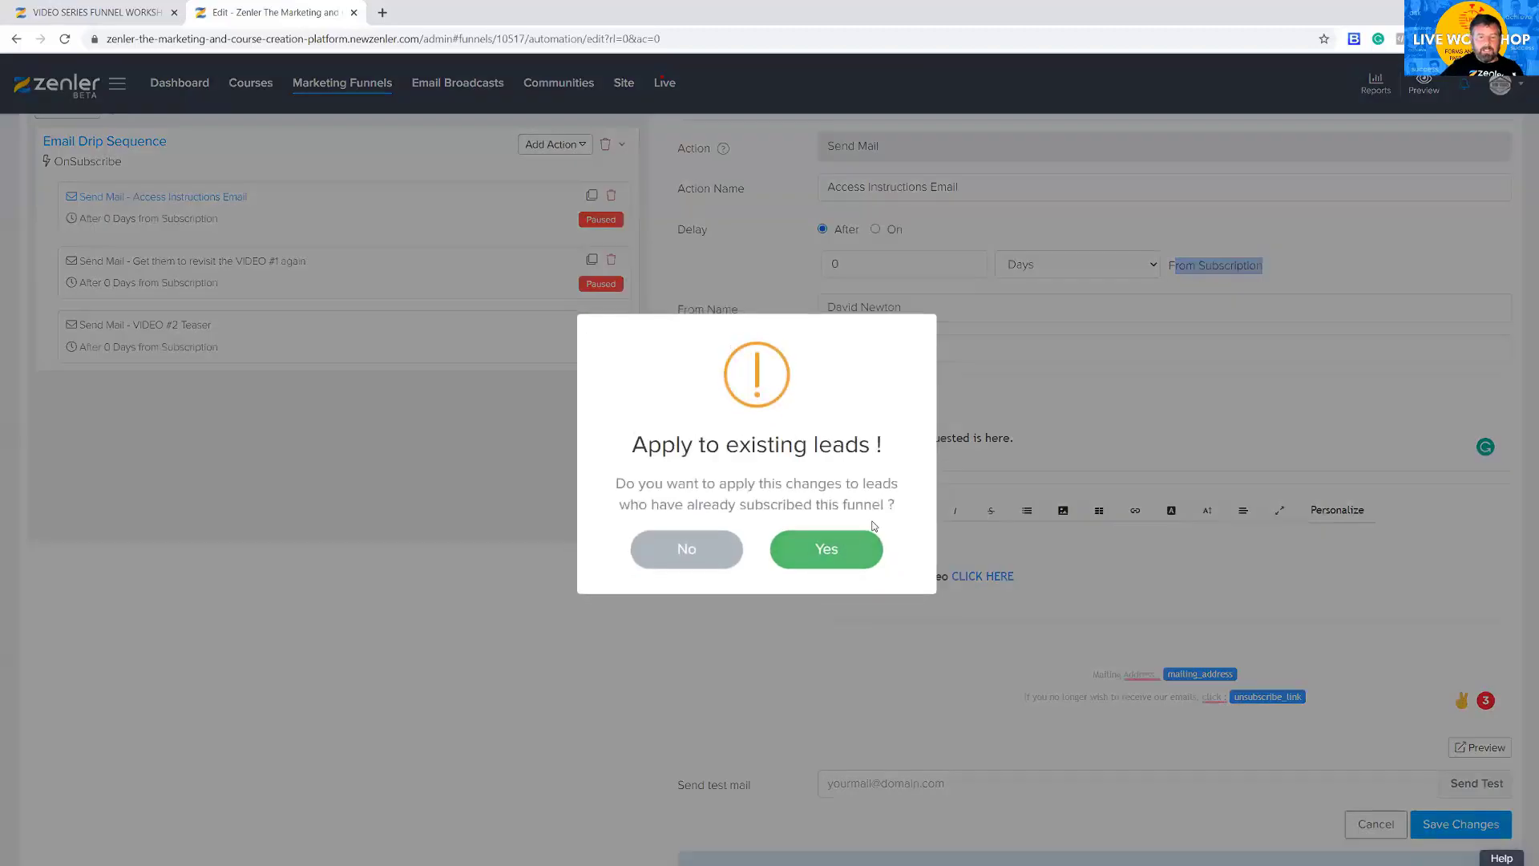
{"action": "left_click", "coordinate": [825, 550]}
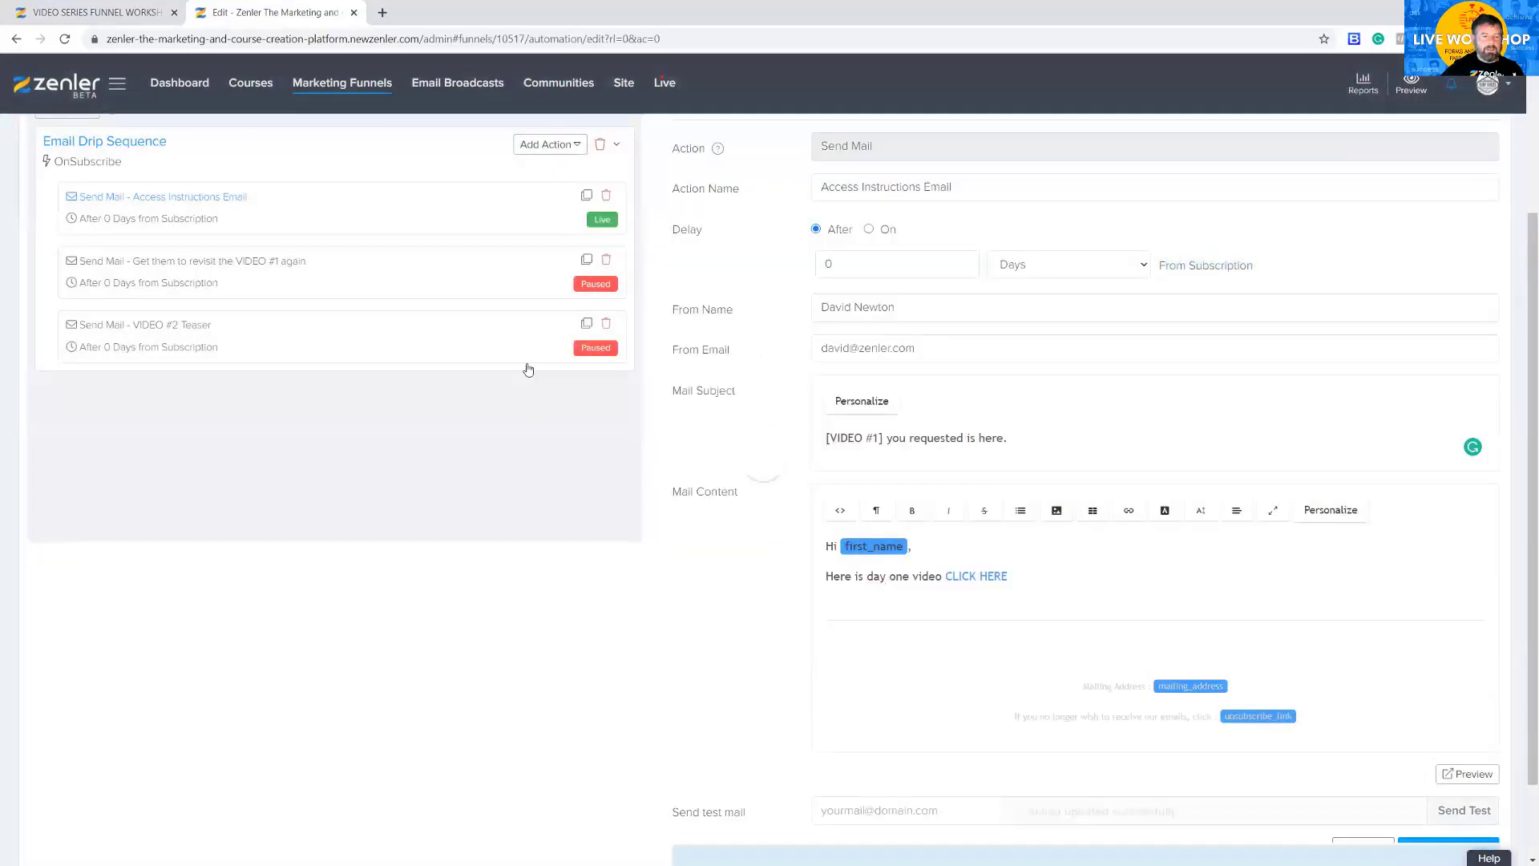
- Delete the "Get them to revisit the VIDEO #1 again" and "VIDEO #2 Teaser" mail actions from the Email Drip Sequence
{"action": "scroll", "coordinate": [277, 389], "scroll_direction": "up", "scroll_amount": 2}
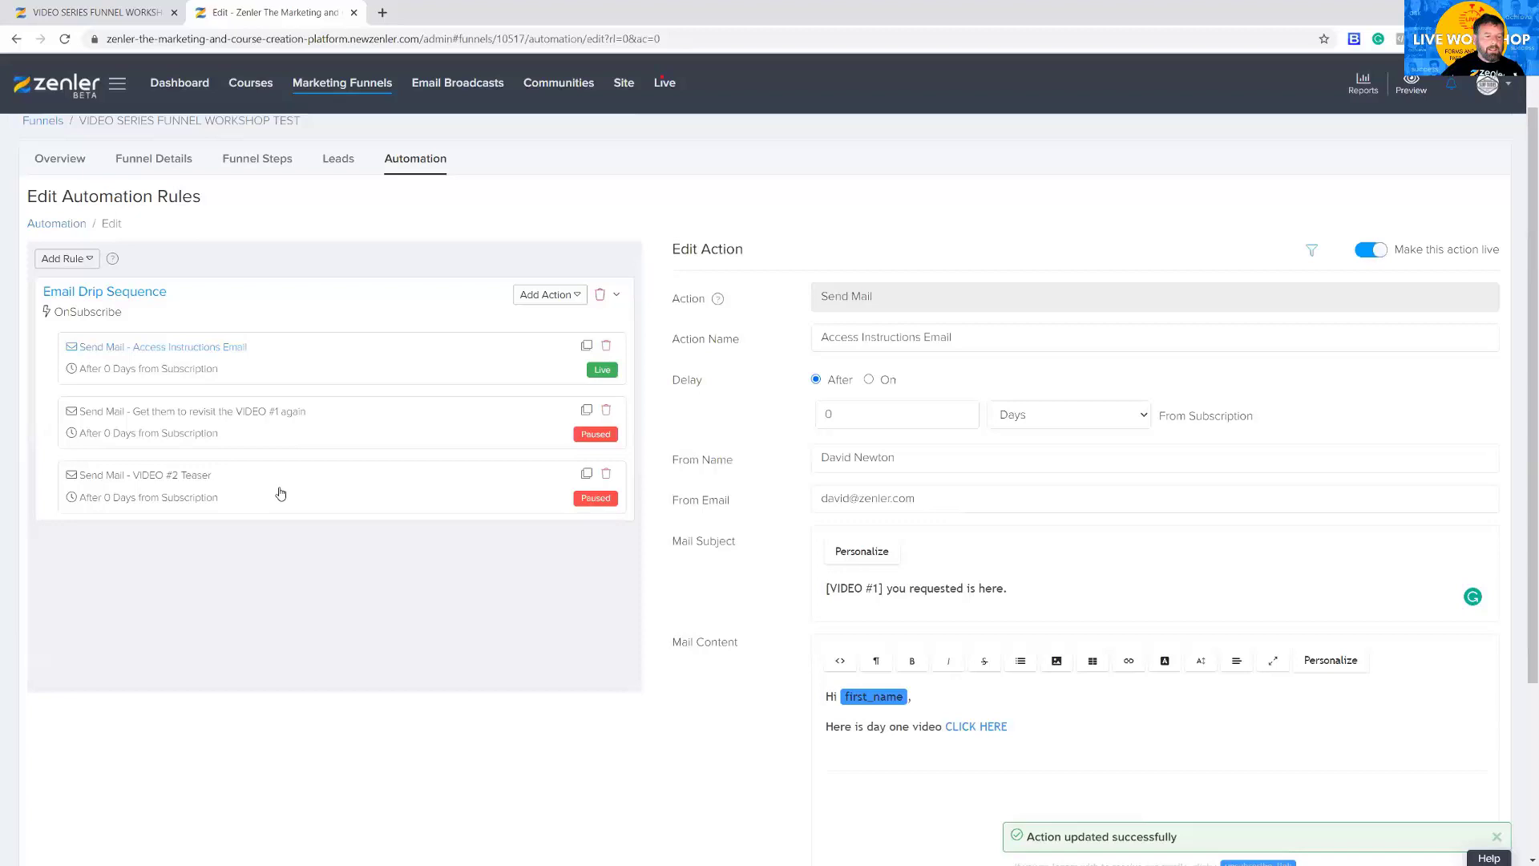
{"action": "left_click", "coordinate": [607, 412]}
{"action": "left_click", "coordinate": [824, 550]}
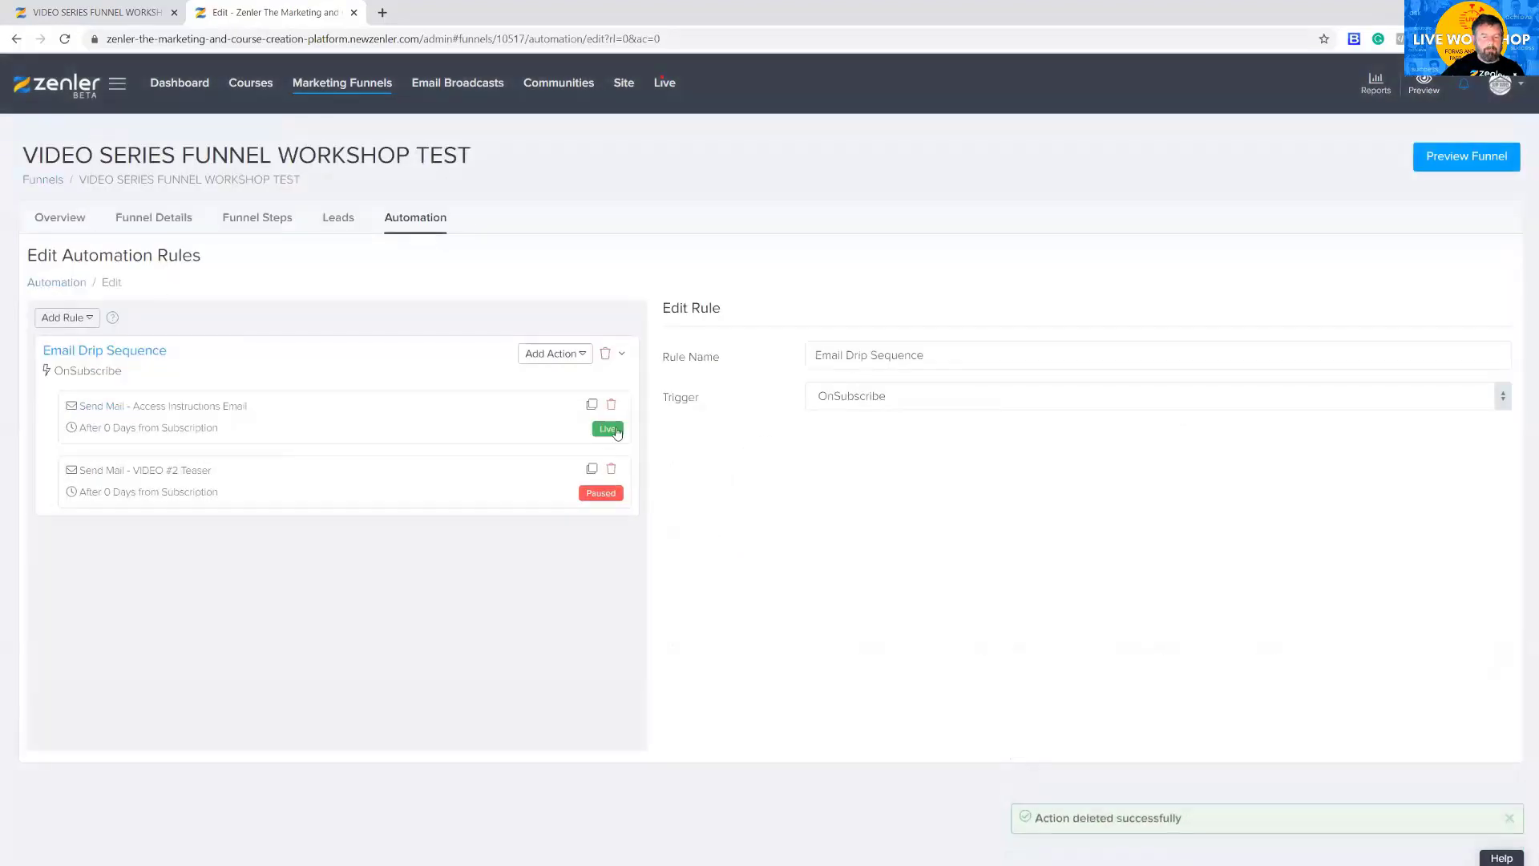
{"action": "left_click", "coordinate": [614, 474]}
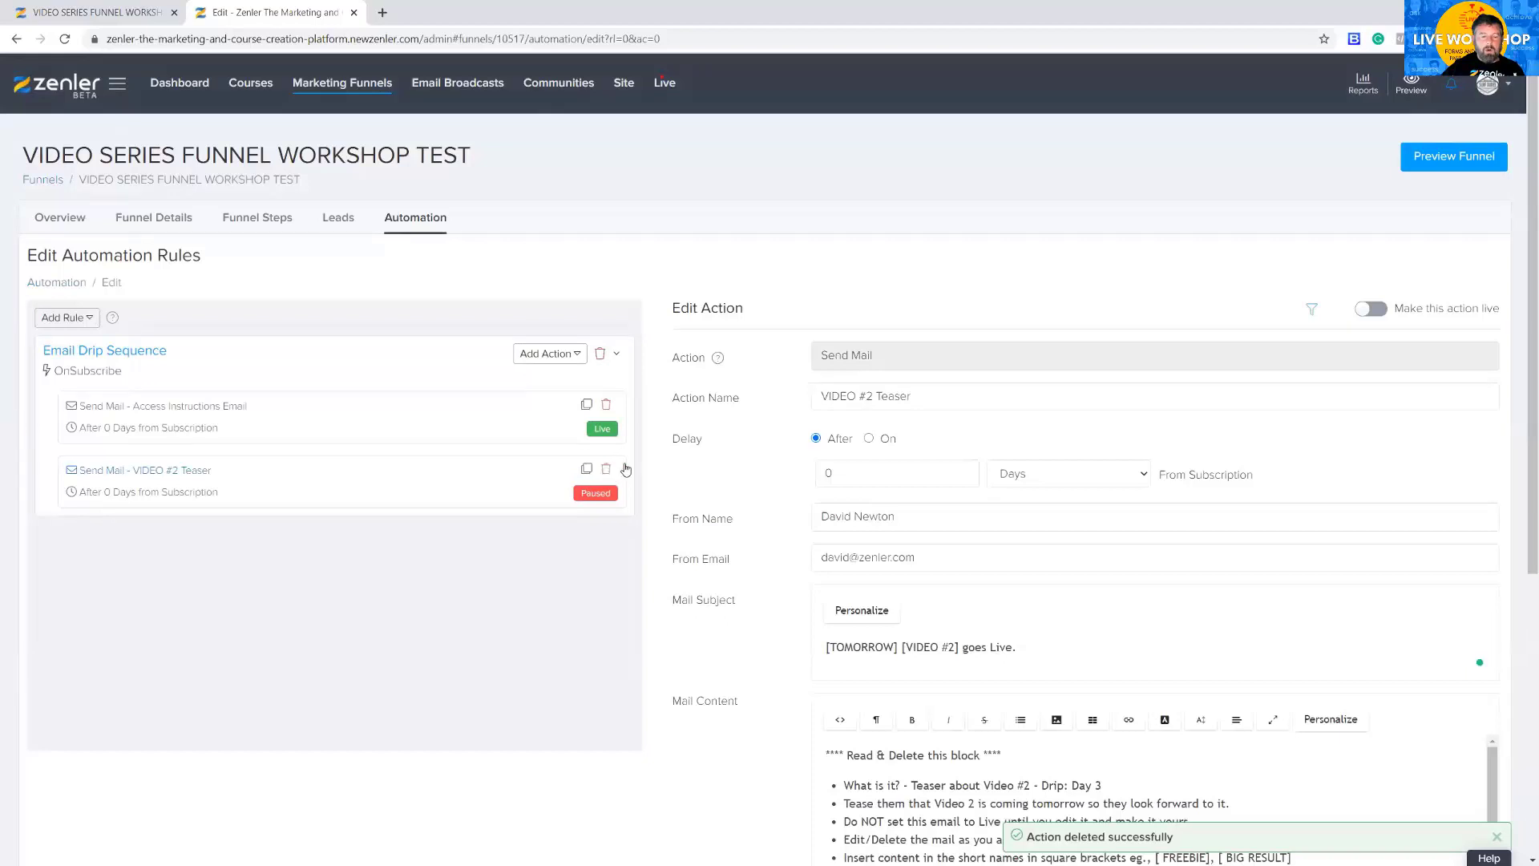
{"action": "left_click", "coordinate": [607, 470]}
{"action": "left_click", "coordinate": [837, 552]}
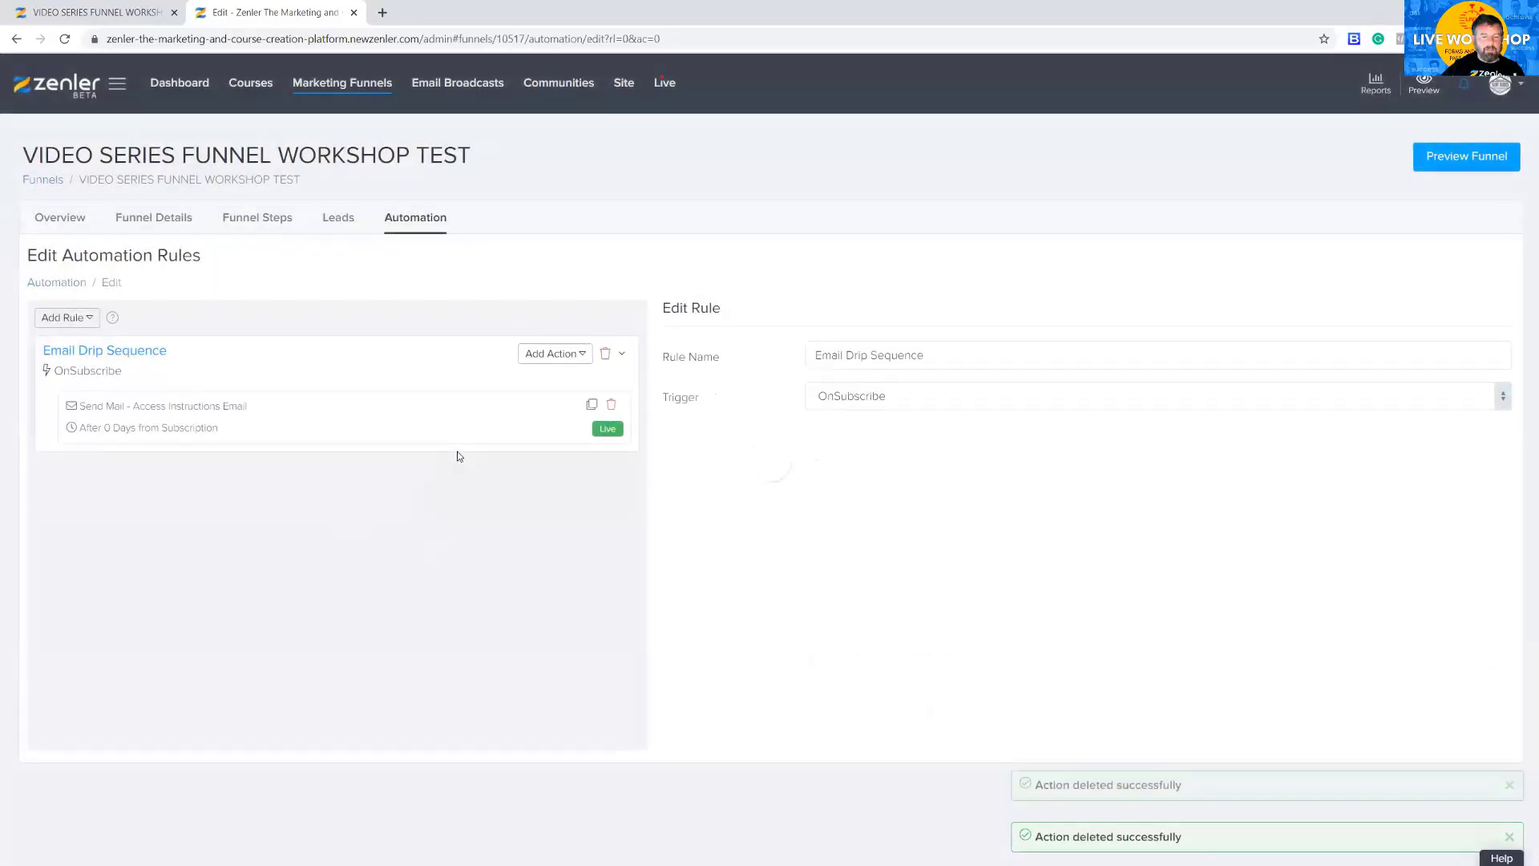
- Clone the Access Instructions Email within the Email Drip Sequence and change the copy's subject to "[VIDEO #2] you requested is here."
{"action": "left_click", "coordinate": [587, 404]}
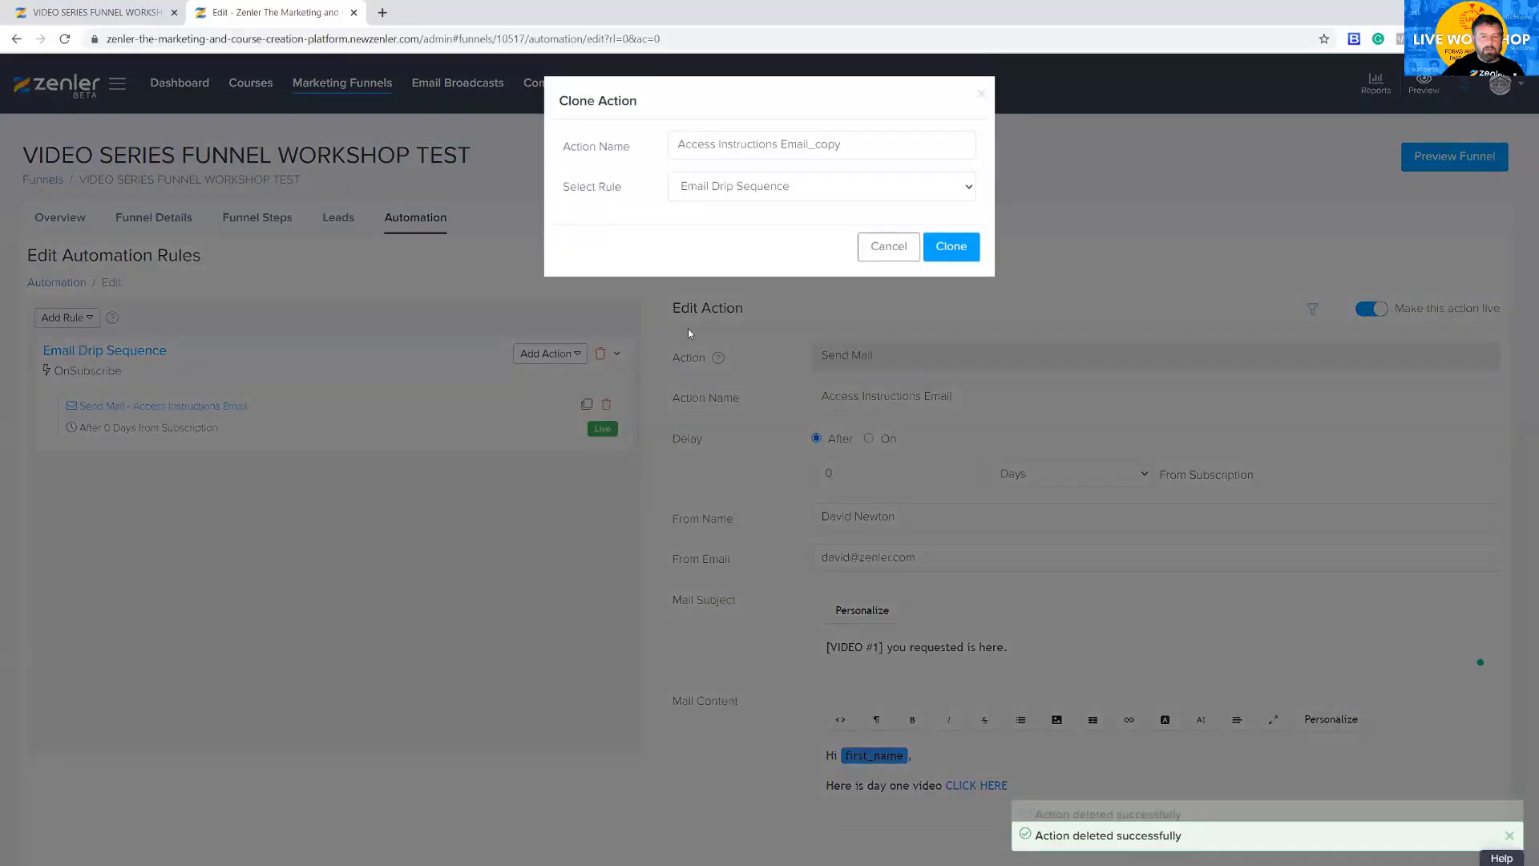
{"action": "left_click", "coordinate": [943, 254]}
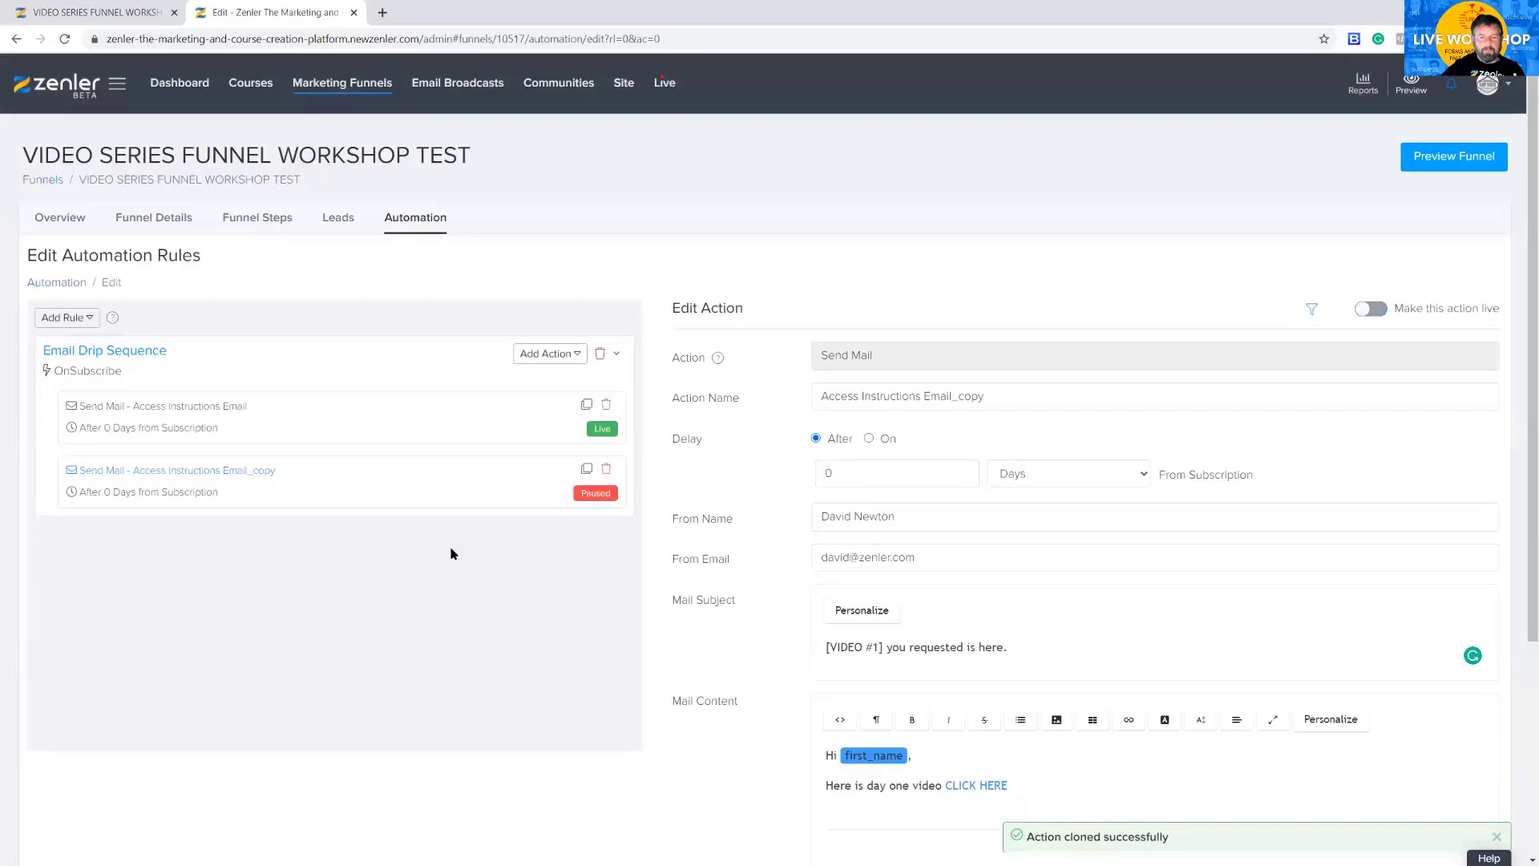
{"action": "scroll", "coordinate": [453, 553], "scroll_direction": "down", "scroll_amount": 2}
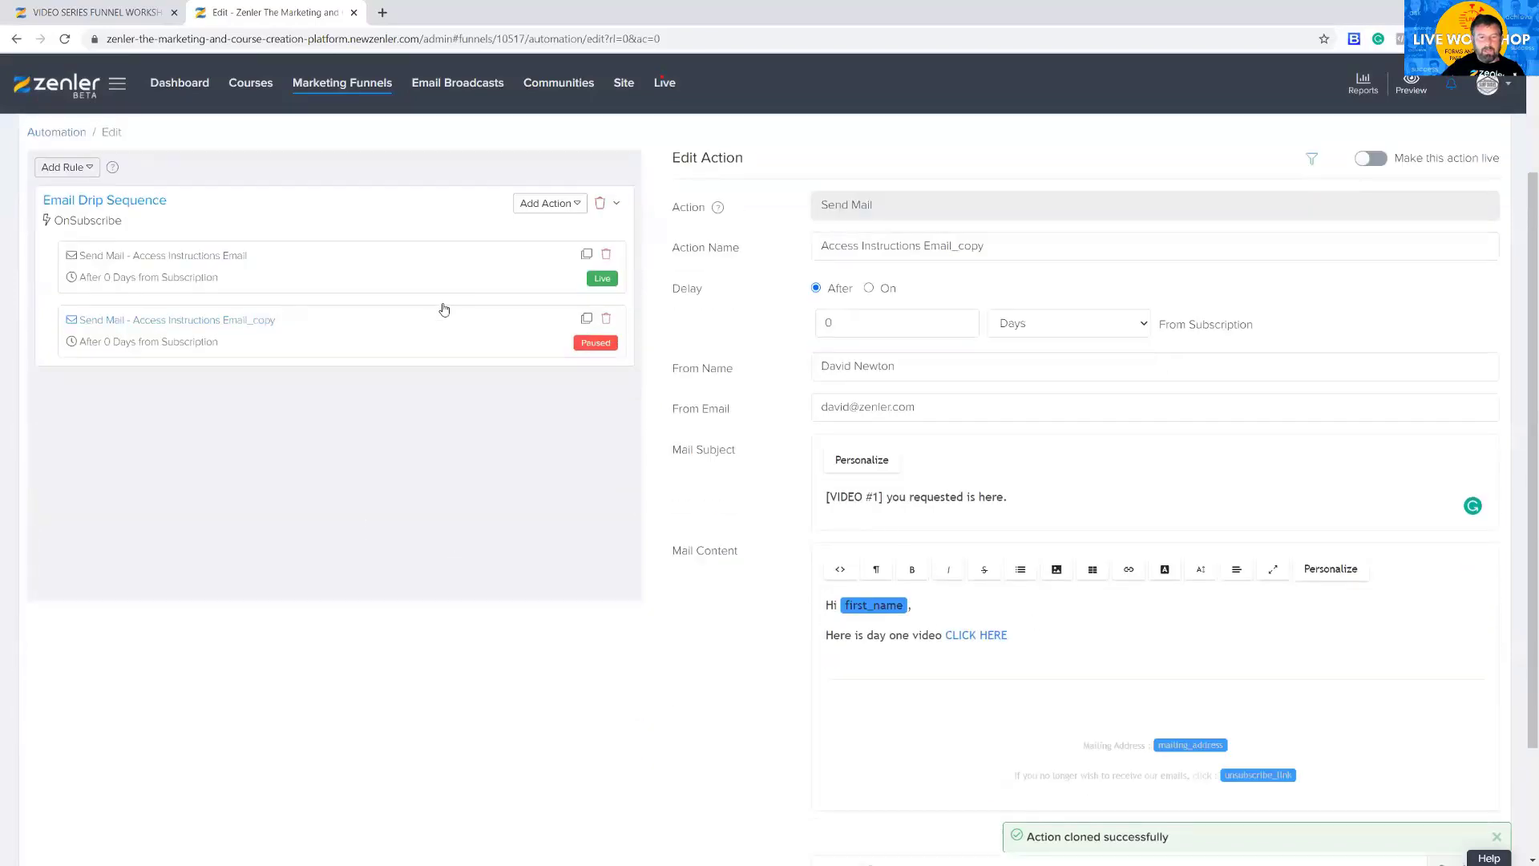
{"action": "left_click", "coordinate": [880, 497]}
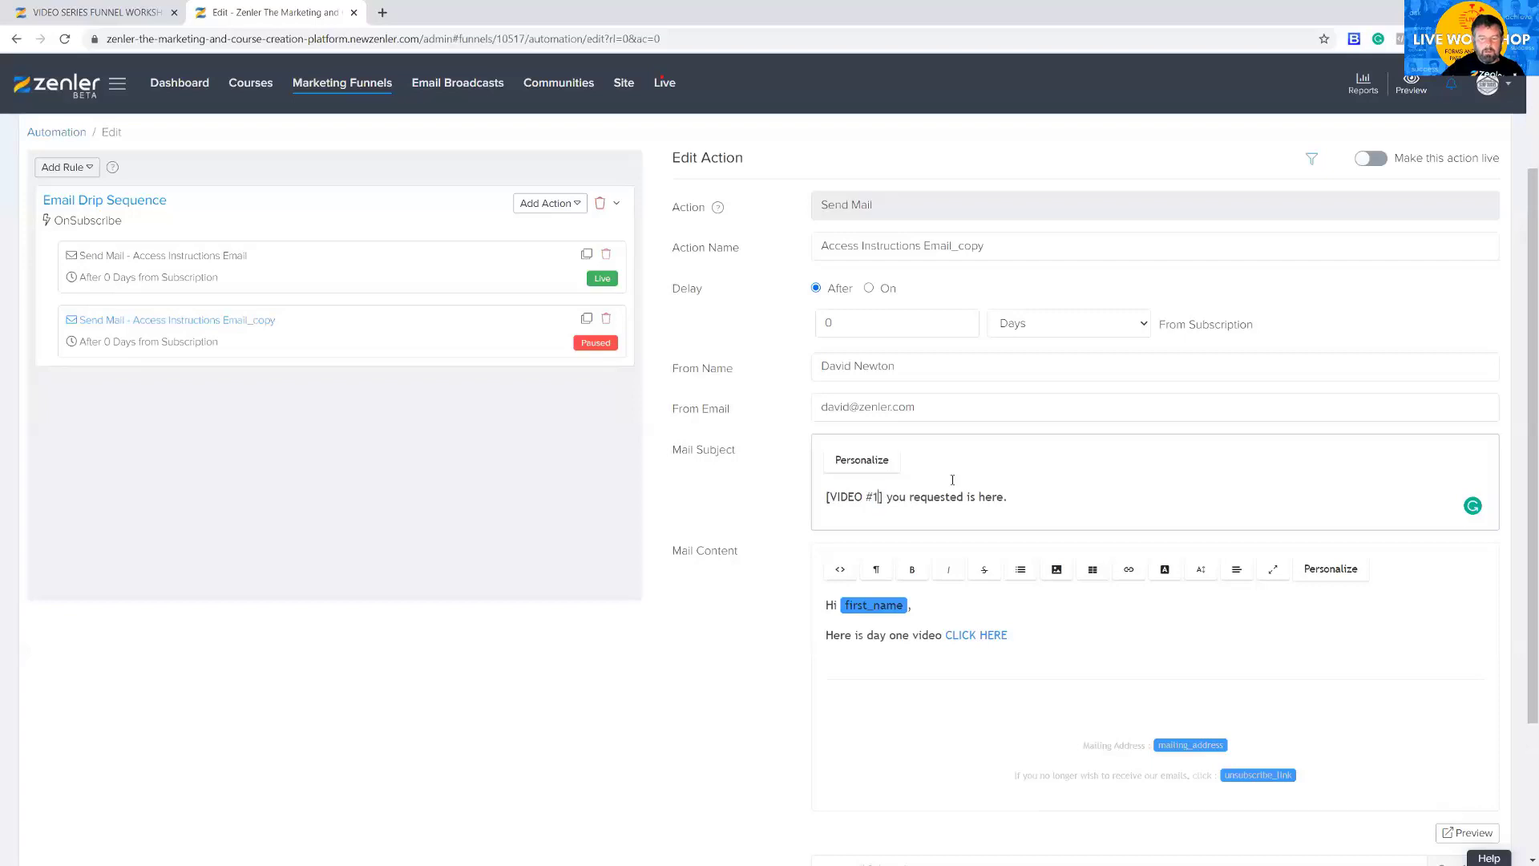
{"action": "key", "text": "BackSpace"}
{"action": "type", "text": "2"}
- Copy the VIDEO - 2 page URL from the funnel steps and link the copied email's CLICK HERE text to it
{"action": "left_click", "coordinate": [112, 13]}
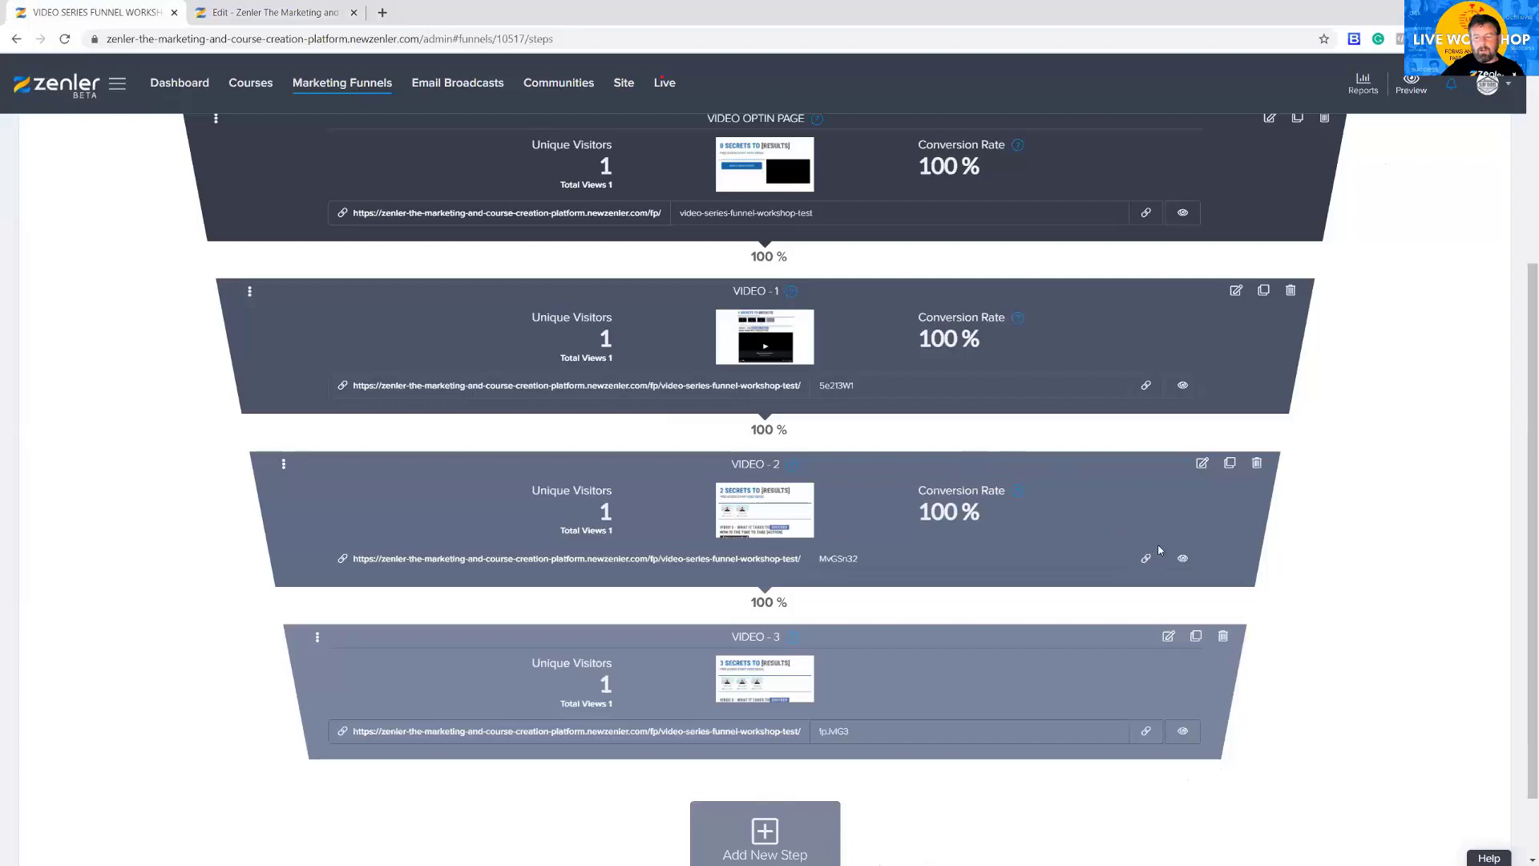
{"action": "left_click", "coordinate": [1146, 558]}
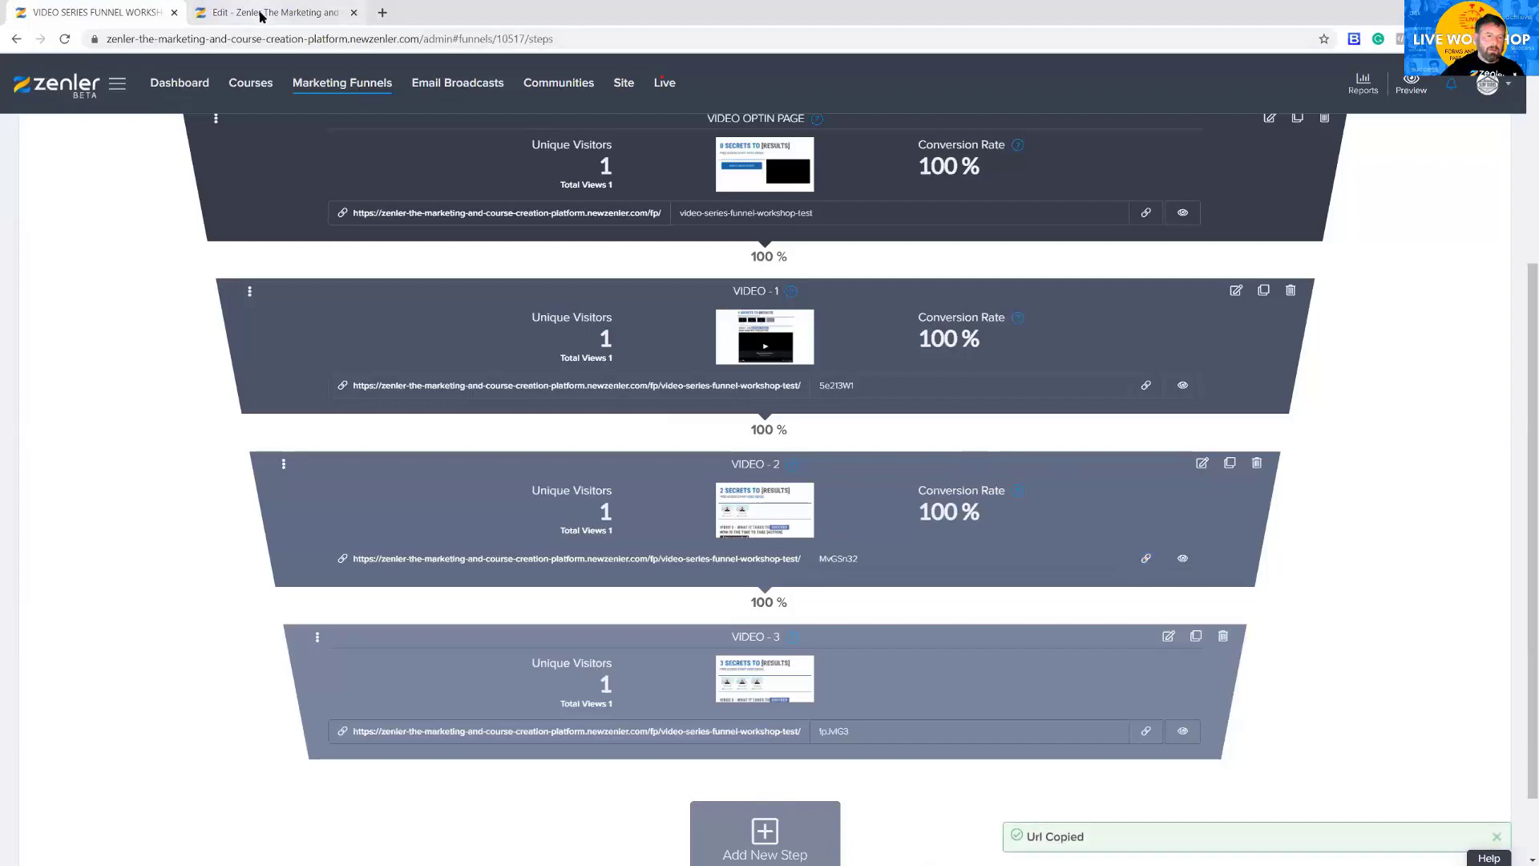
{"action": "key", "text": "ctrl+Tab"}
{"action": "left_click_drag", "start_coordinate": [1027, 638], "coordinate": [946, 635]}
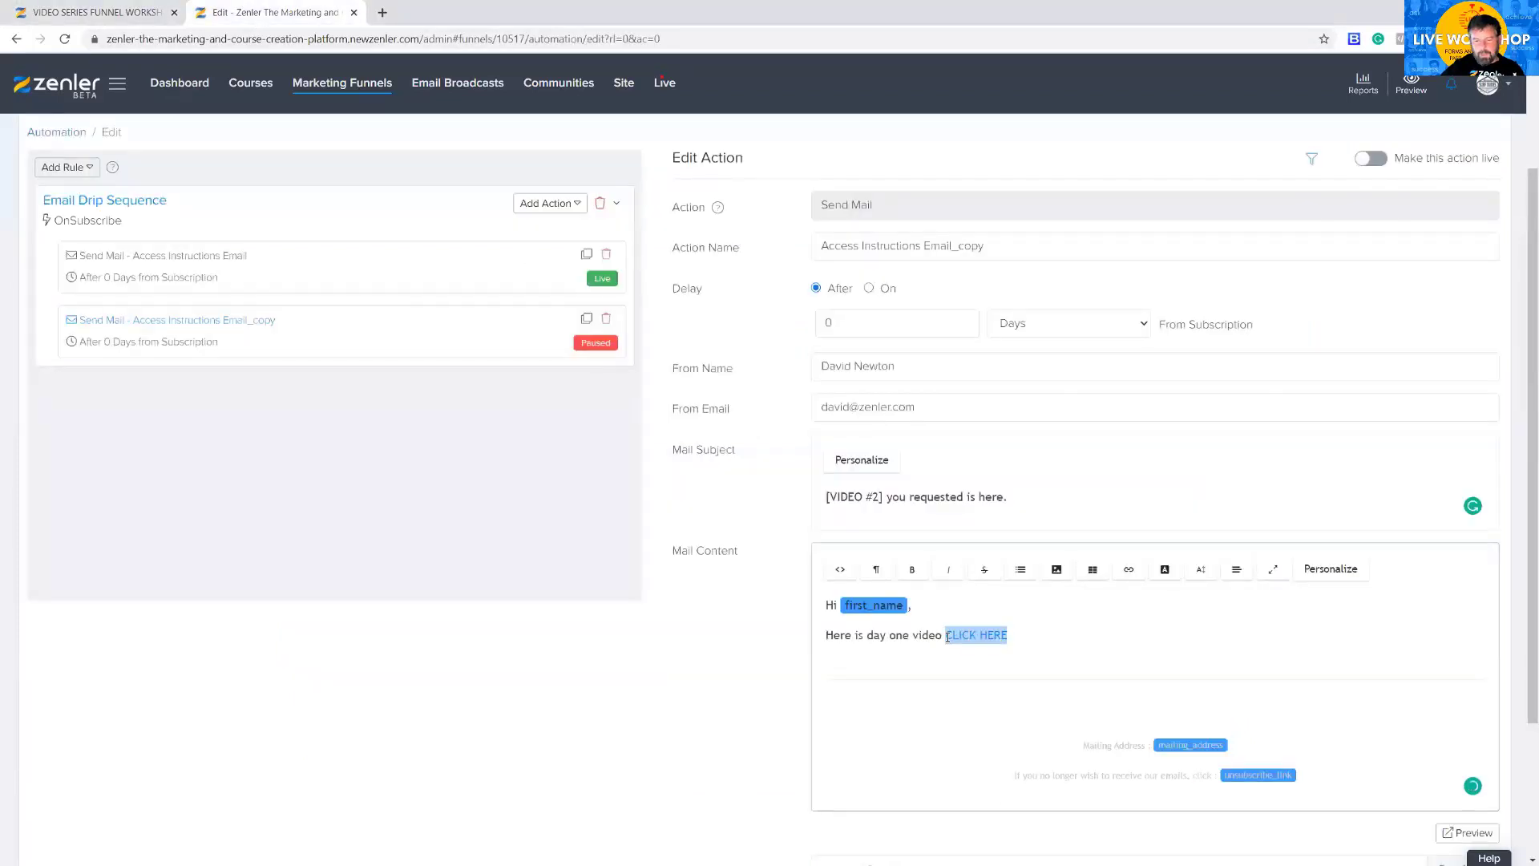
{"action": "left_click", "coordinate": [1084, 655]}
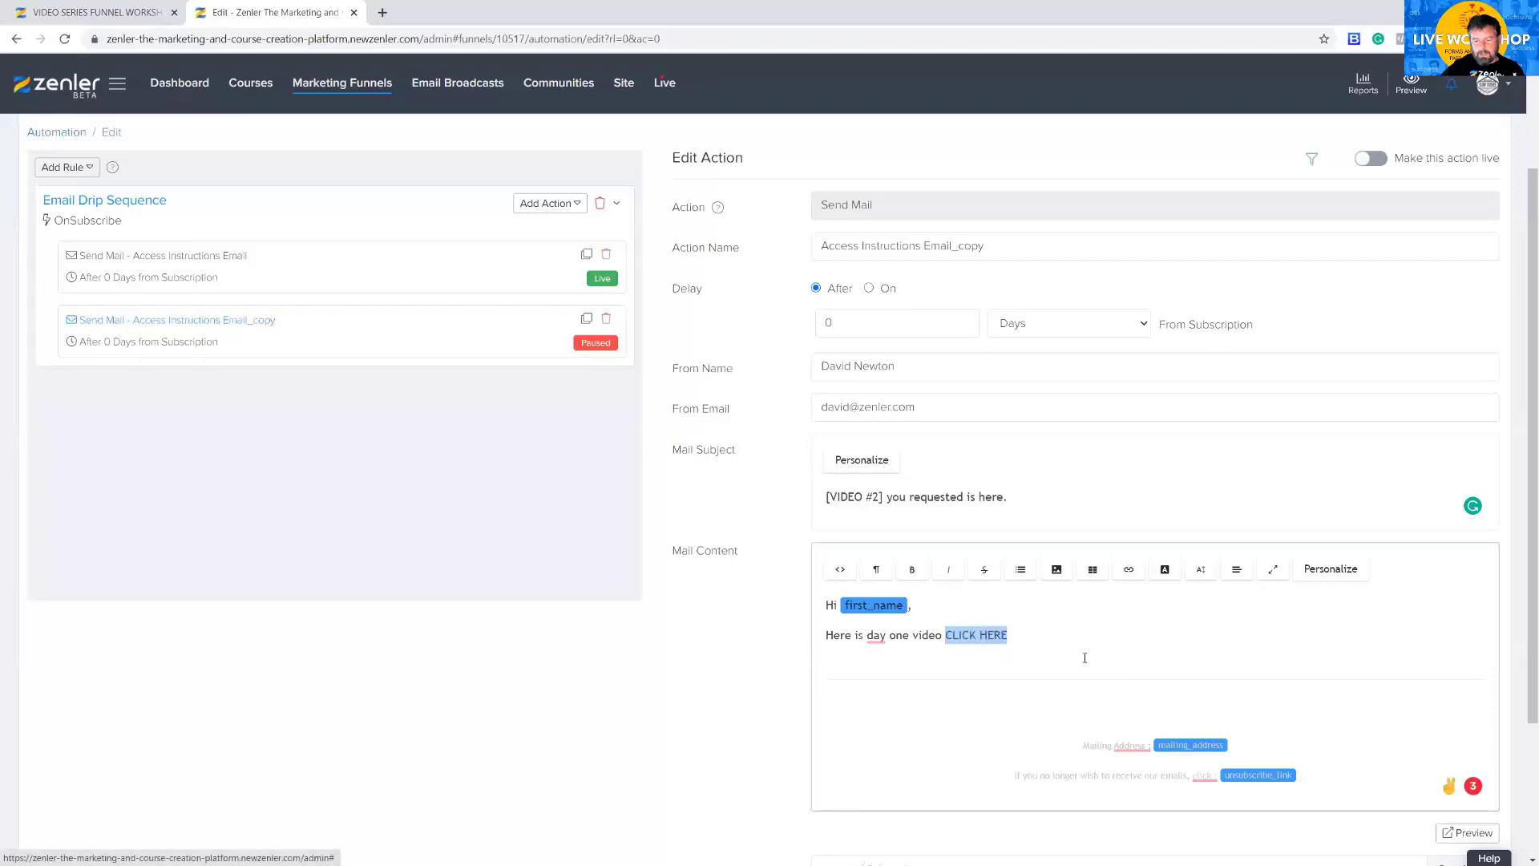
{"action": "left_click", "coordinate": [1128, 569]}
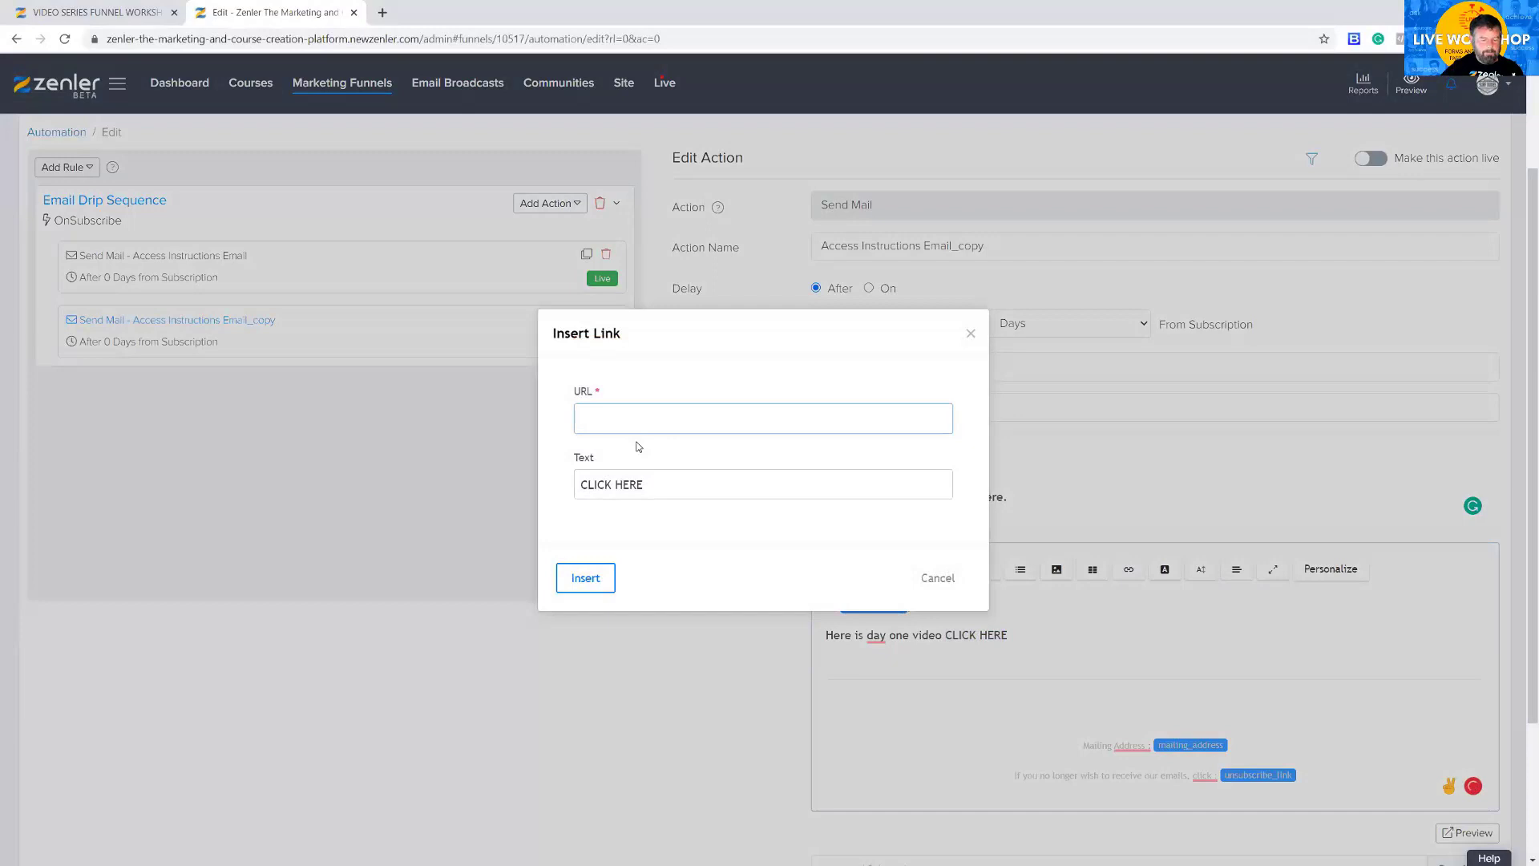
{"action": "key", "text": "ctrl+v"}
{"action": "left_click", "coordinate": [585, 581]}
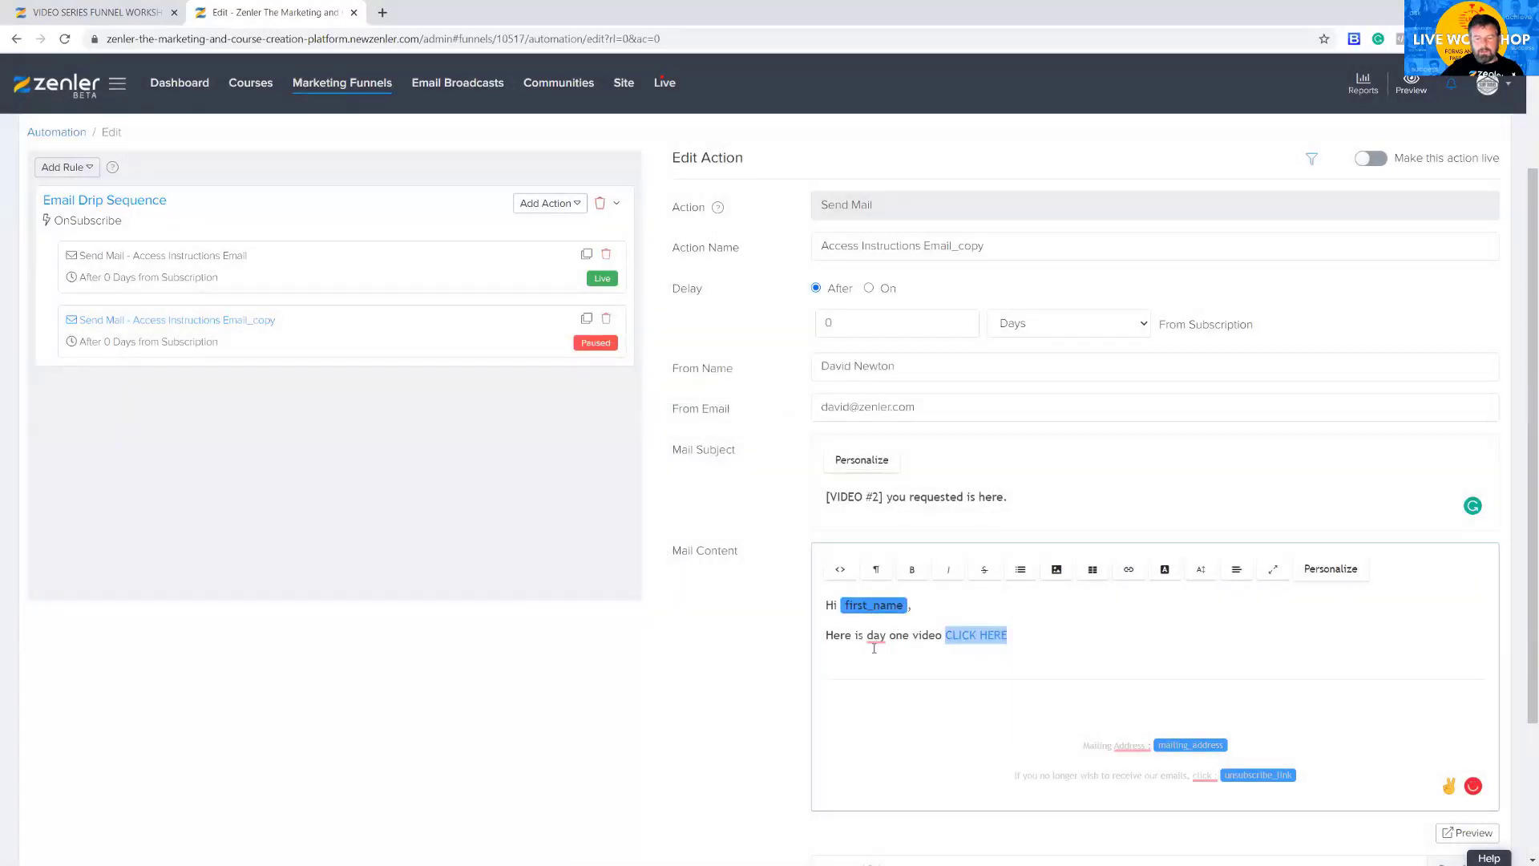
- Change the copied email's body line to read "Here is day two video"
{"action": "left_click", "coordinate": [909, 634]}
{"action": "key", "text": "BackSpace"}
{"action": "key", "text": "BackSpace"}
{"action": "key", "text": "BackSpace"}
{"action": "type", "text": "two"}
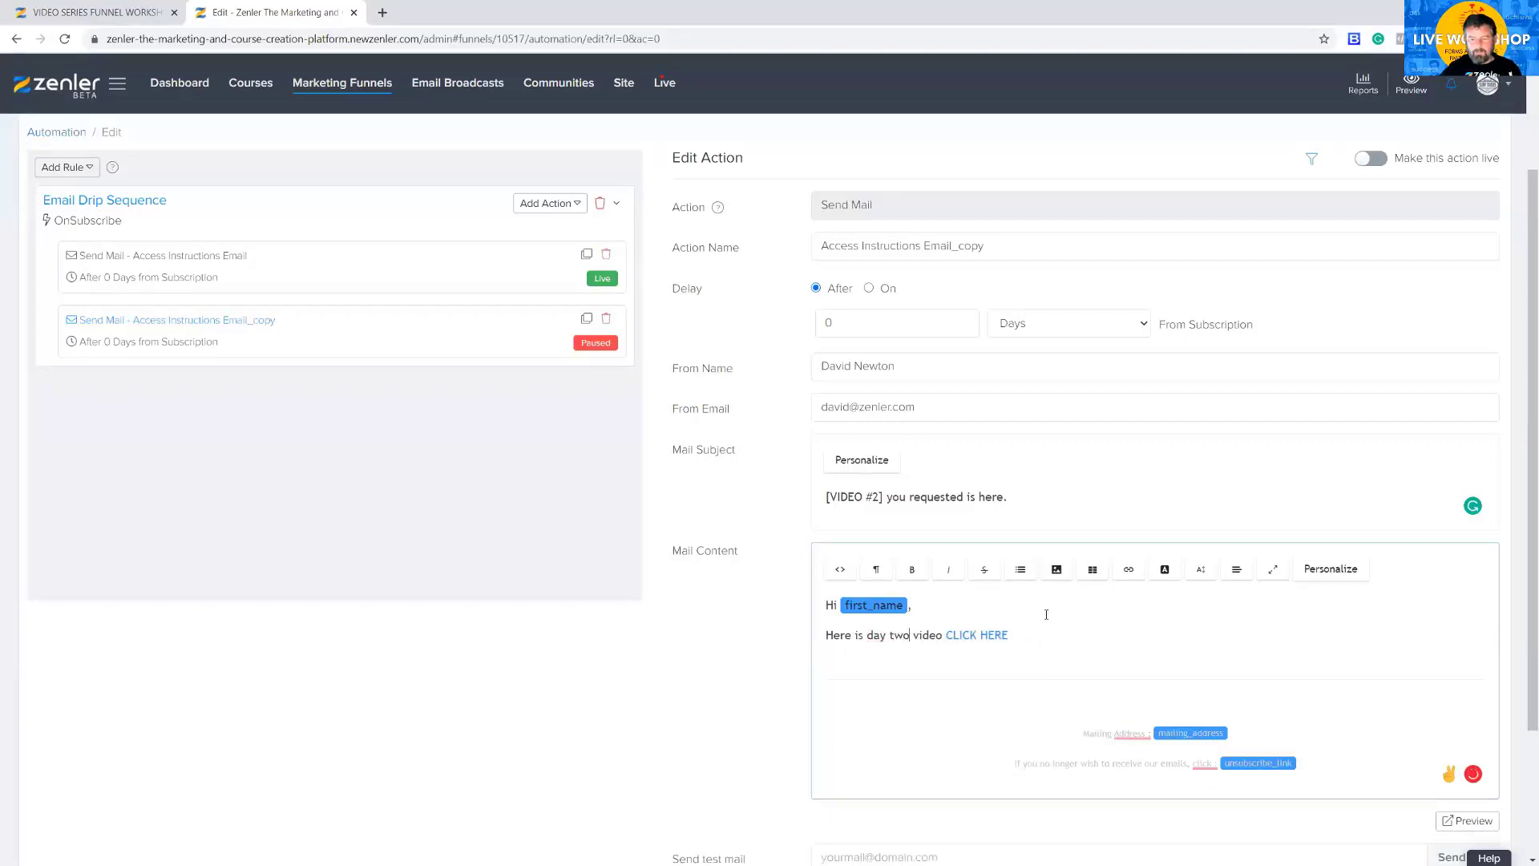
- Save the Access Instructions Email_copy action and make it live
{"action": "scroll", "coordinate": [1046, 614], "scroll_direction": "down", "scroll_amount": 2}
{"action": "left_click", "coordinate": [1452, 718]}
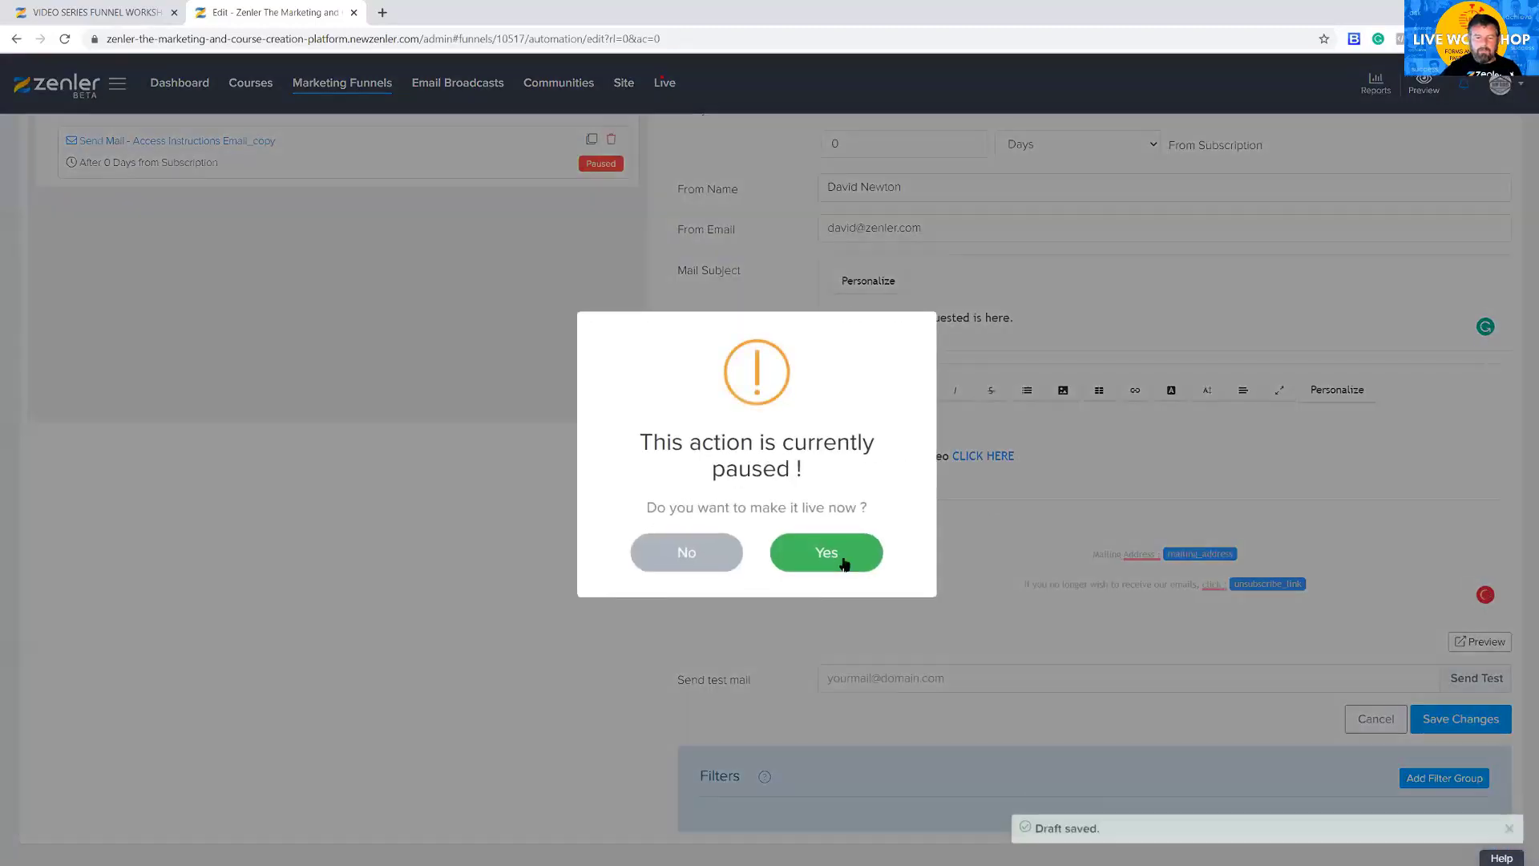
{"action": "left_click", "coordinate": [844, 564]}
{"action": "left_click", "coordinate": [845, 553]}
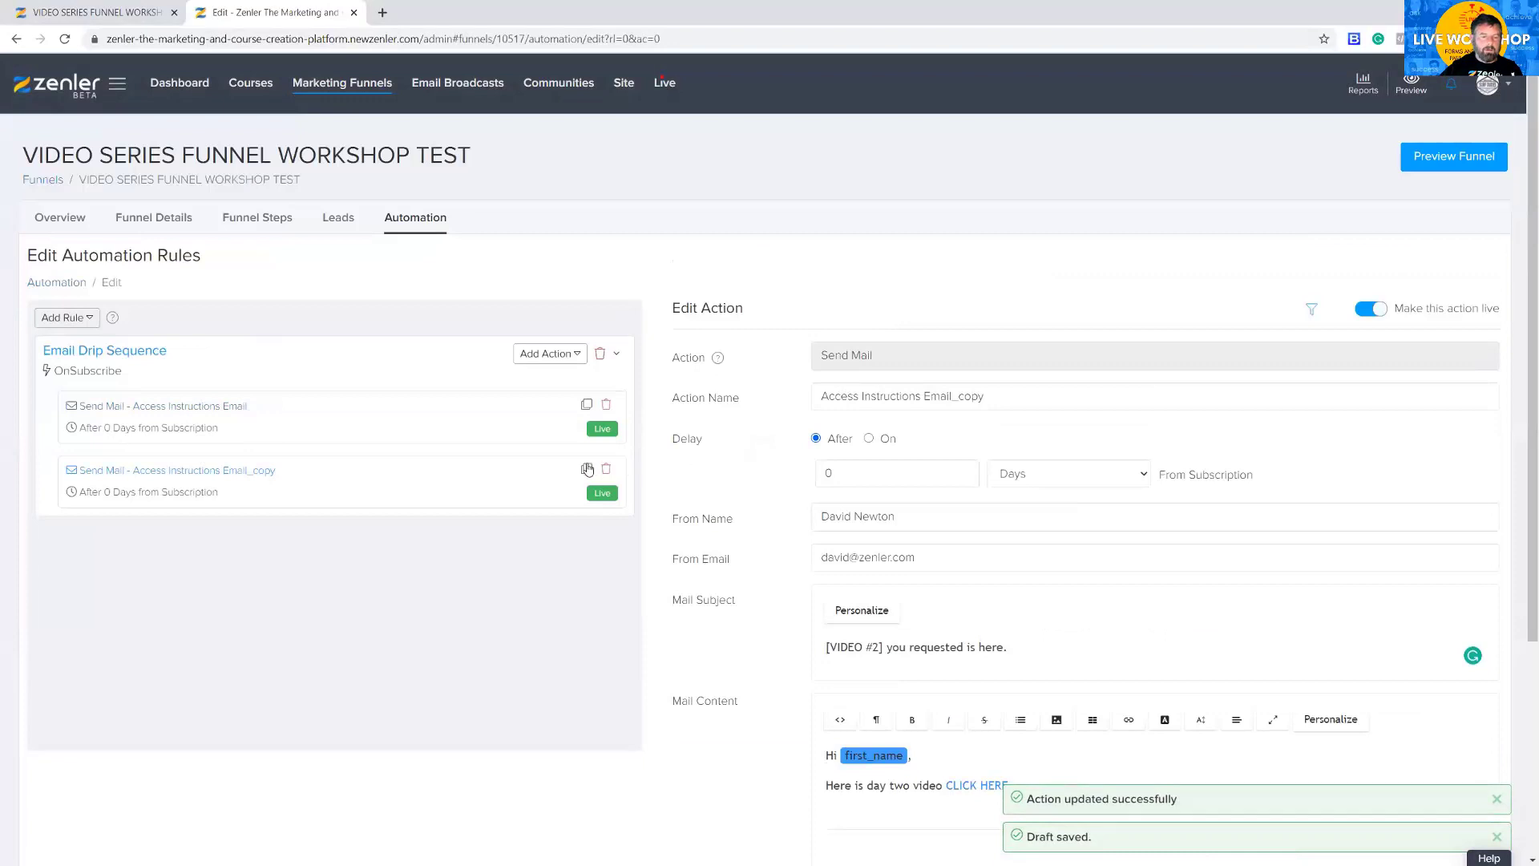
- Clone the VIDEO #2 email as "Access Instructions Email_video 3" and change its subject to "[VIDEO #3] you requested is here."
{"action": "left_click", "coordinate": [587, 468]}
{"action": "left_click_drag", "start_coordinate": [873, 143], "coordinate": [818, 142]}
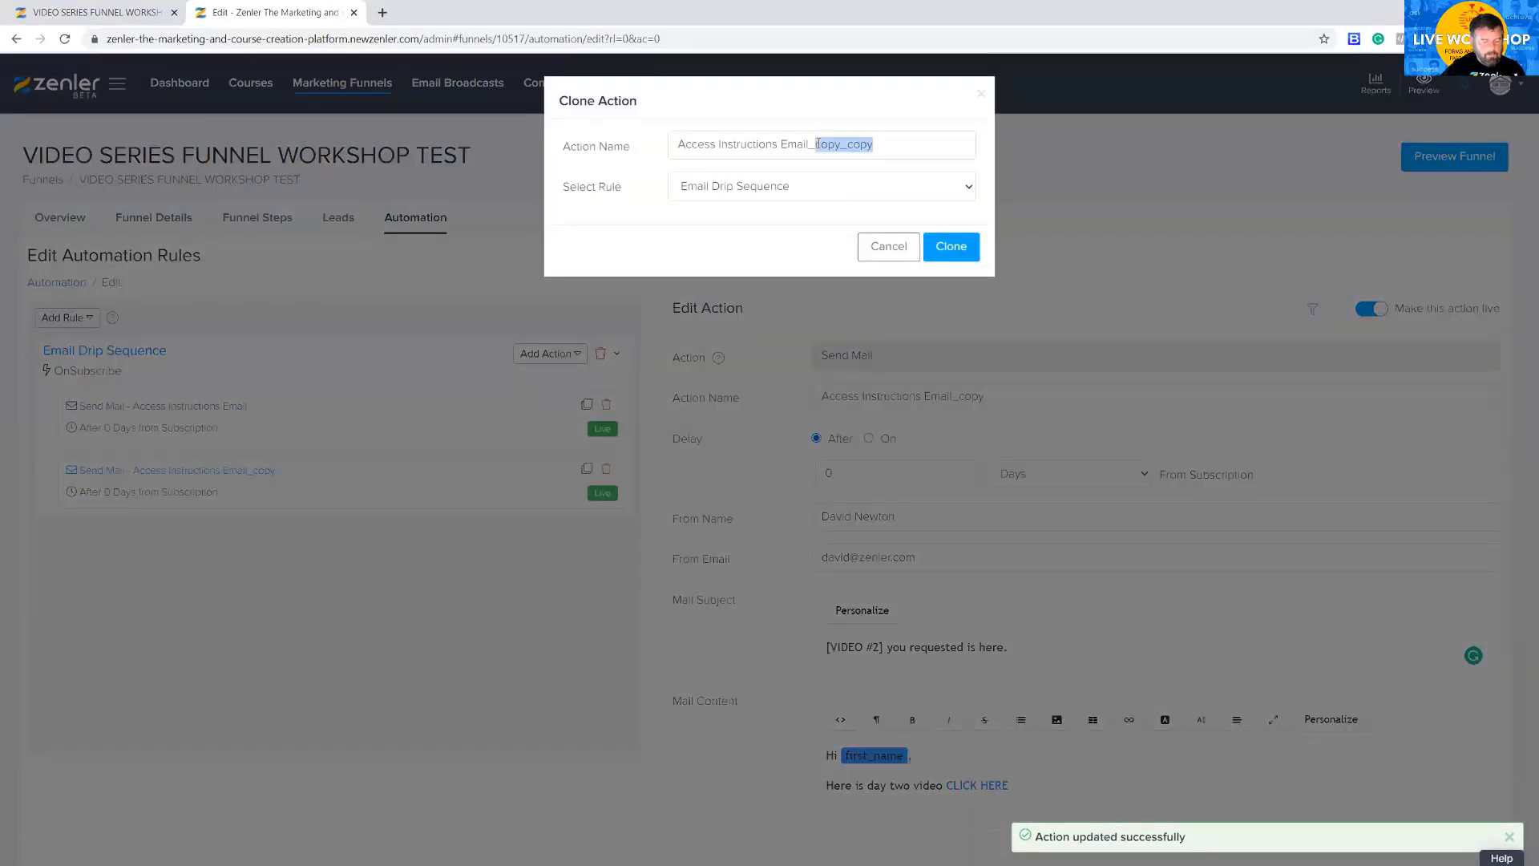
{"action": "type", "text": "Video 3"}
{"action": "left_click", "coordinate": [936, 244]}
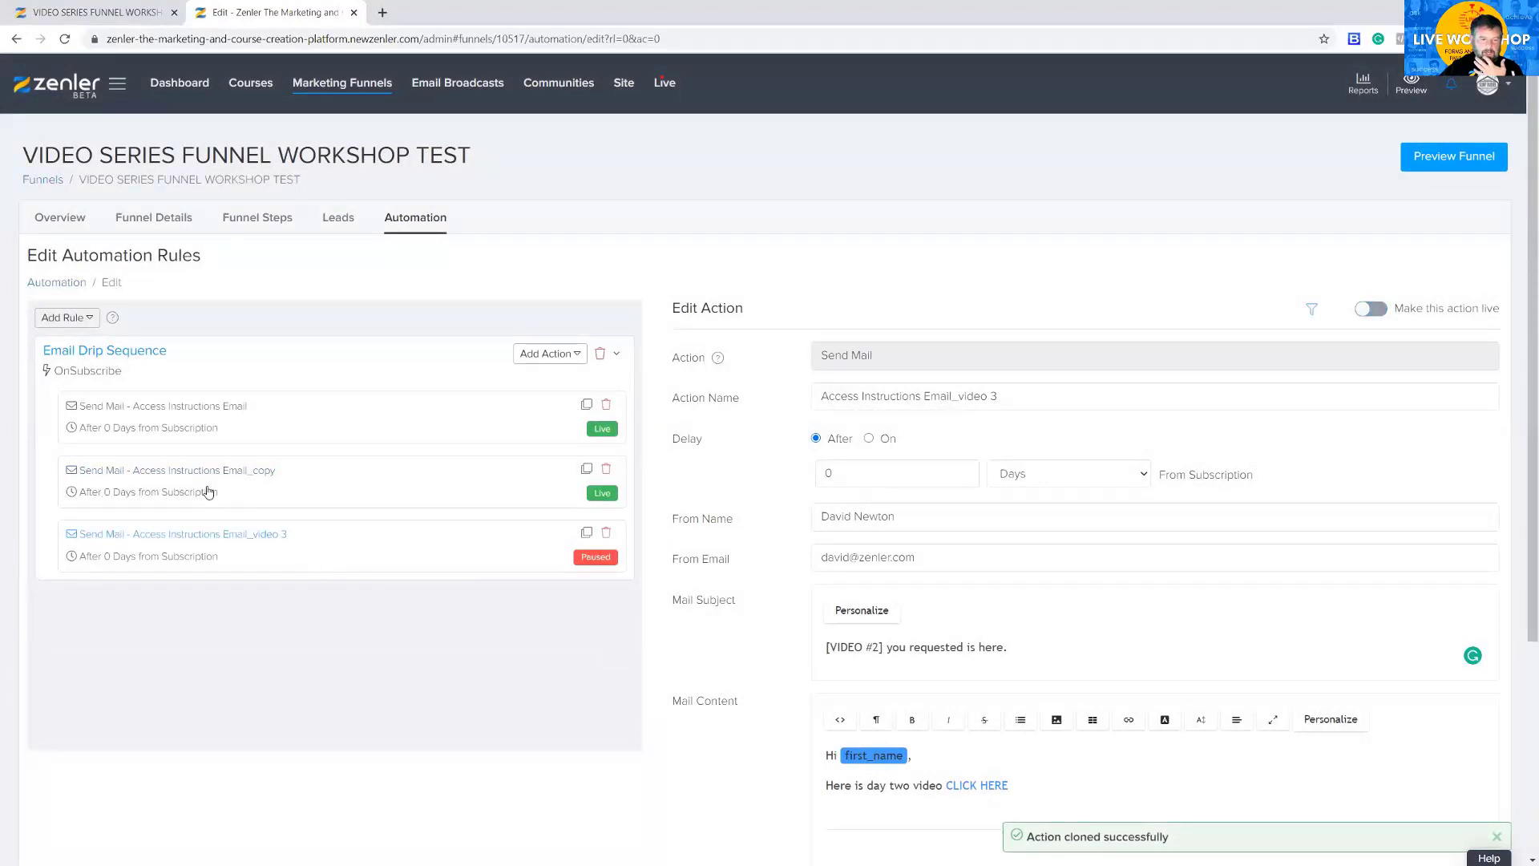
{"action": "double_click", "coordinate": [876, 647]}
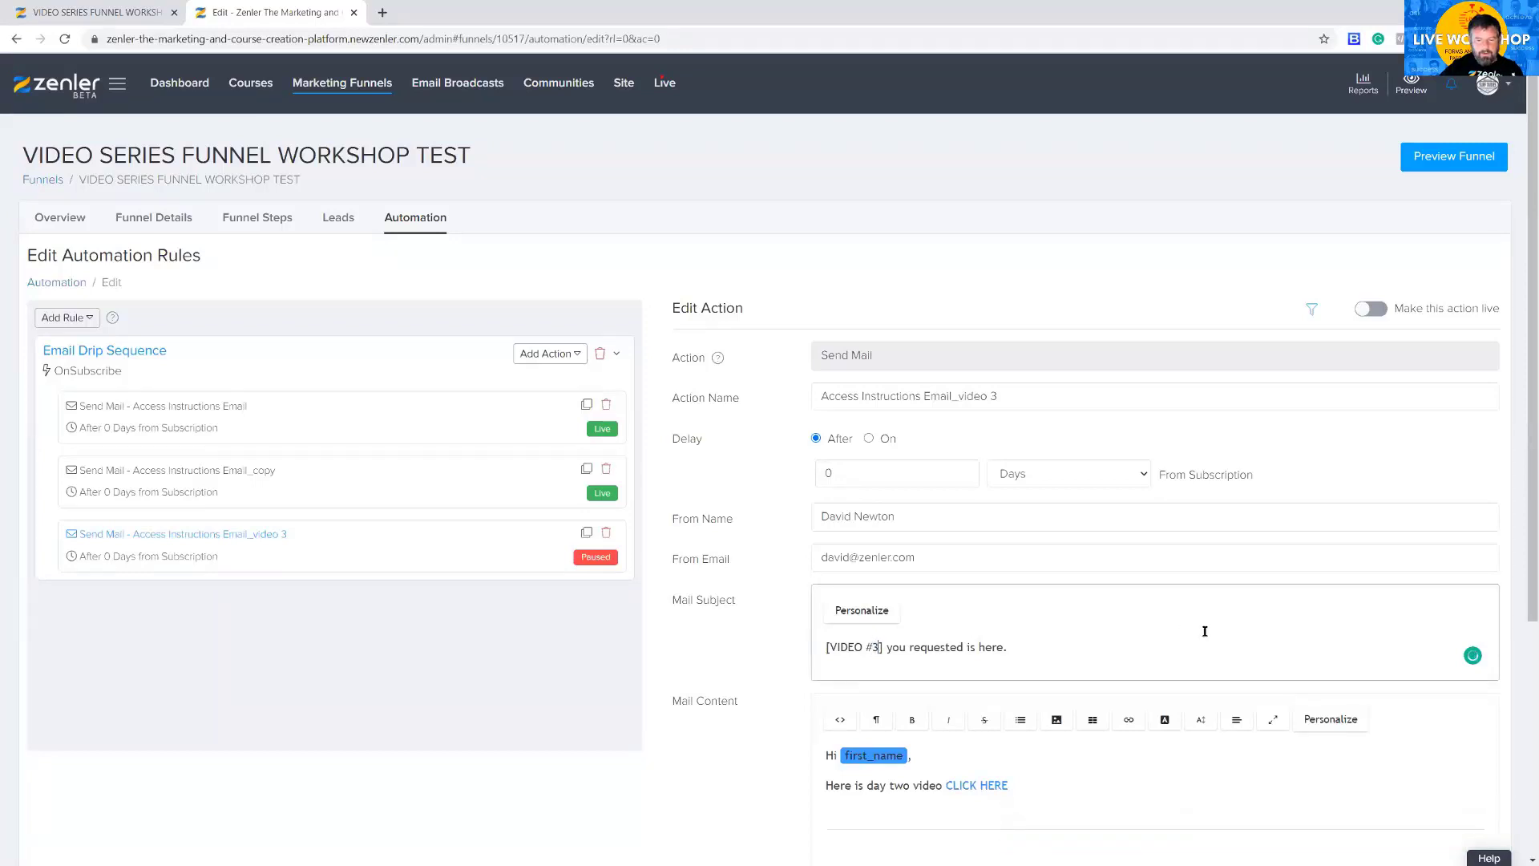
- Copy the VIDEO - 3 page URL from the funnel steps and link the third email's CLICK HERE text to it
{"action": "scroll", "coordinate": [1204, 631], "scroll_direction": "down", "scroll_amount": 2}
{"action": "left_click", "coordinate": [92, 12]}
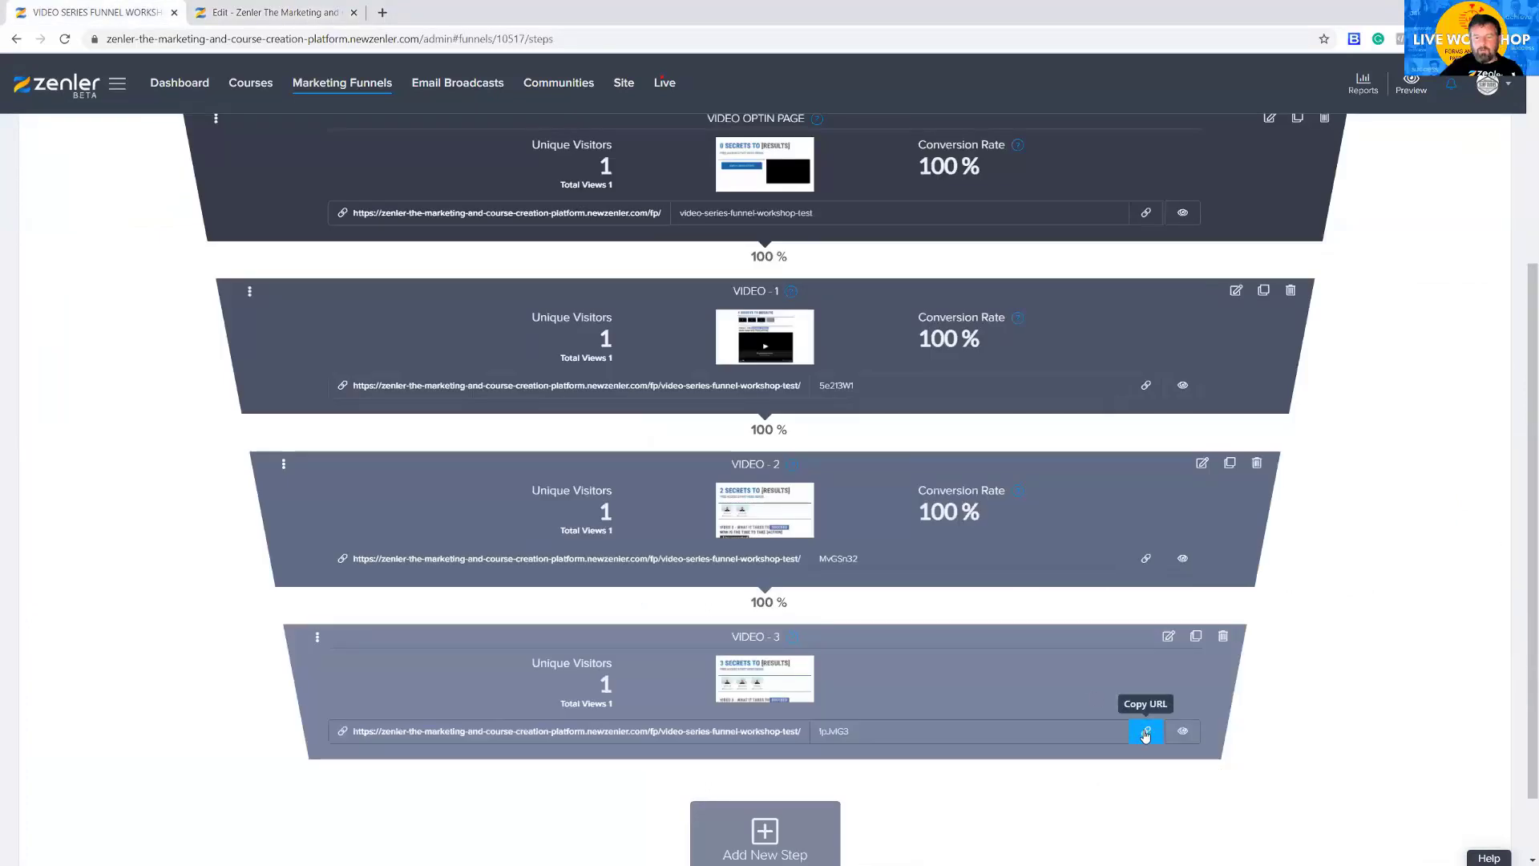
{"action": "key", "text": "ctrl+Tab"}
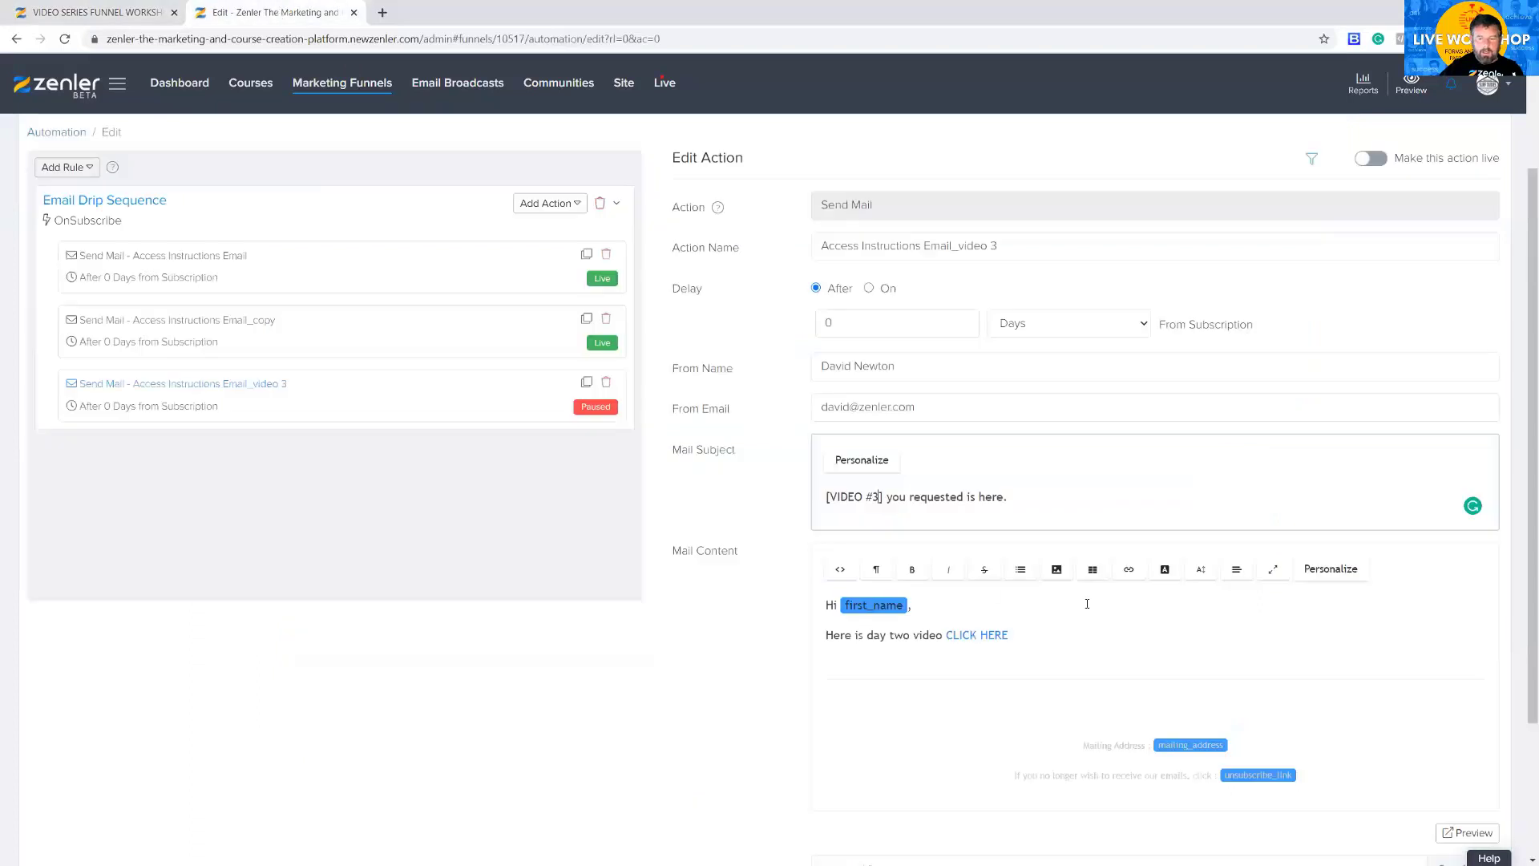
{"action": "left_click_drag", "start_coordinate": [1041, 630], "coordinate": [948, 635]}
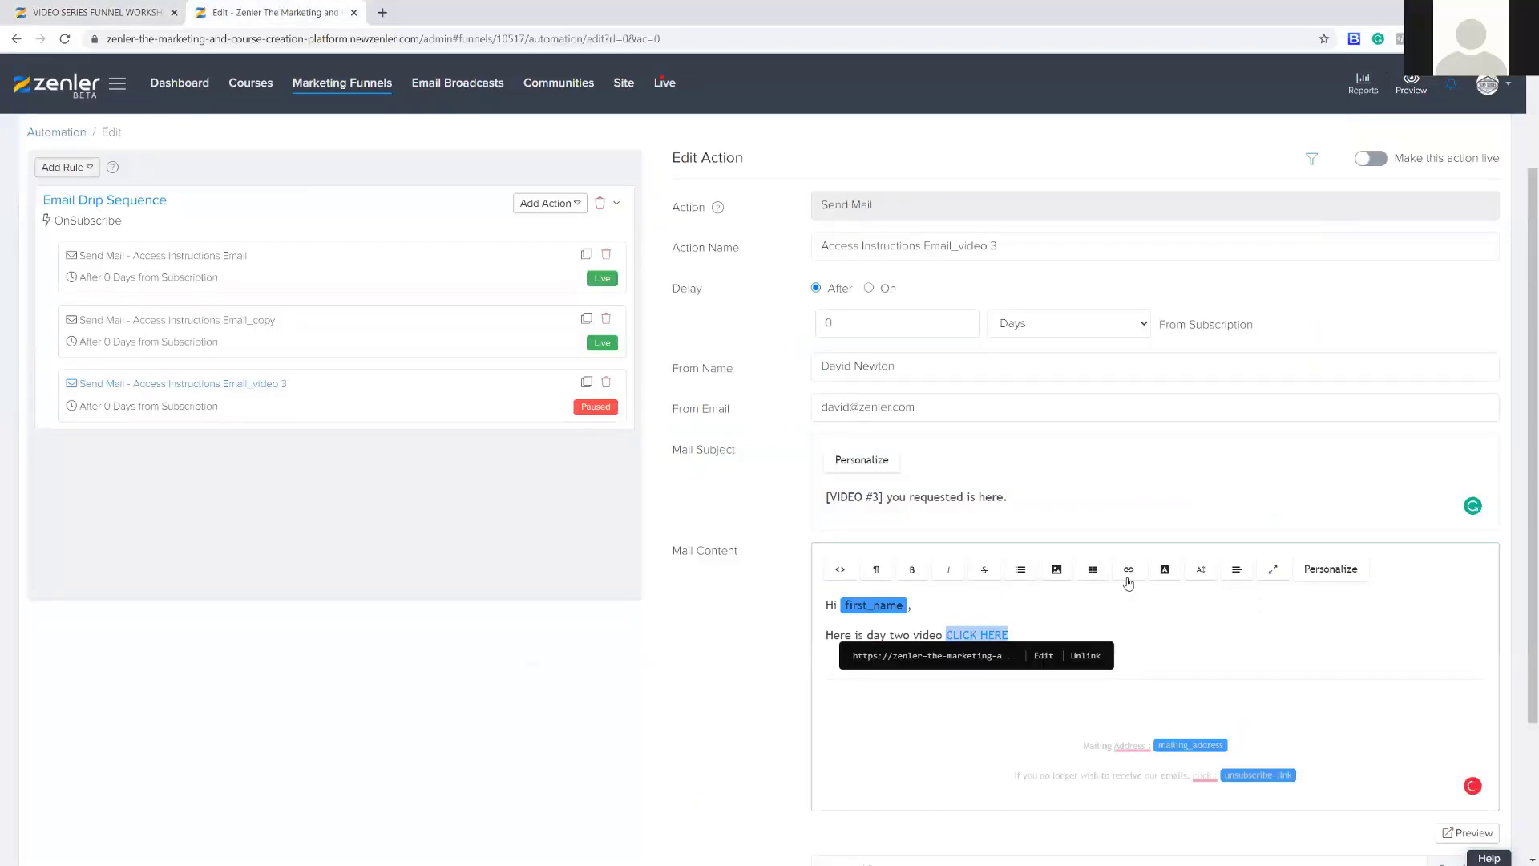
{"action": "left_click", "coordinate": [1081, 662]}
{"action": "left_click", "coordinate": [1129, 570]}
{"action": "left_click", "coordinate": [1155, 598]}
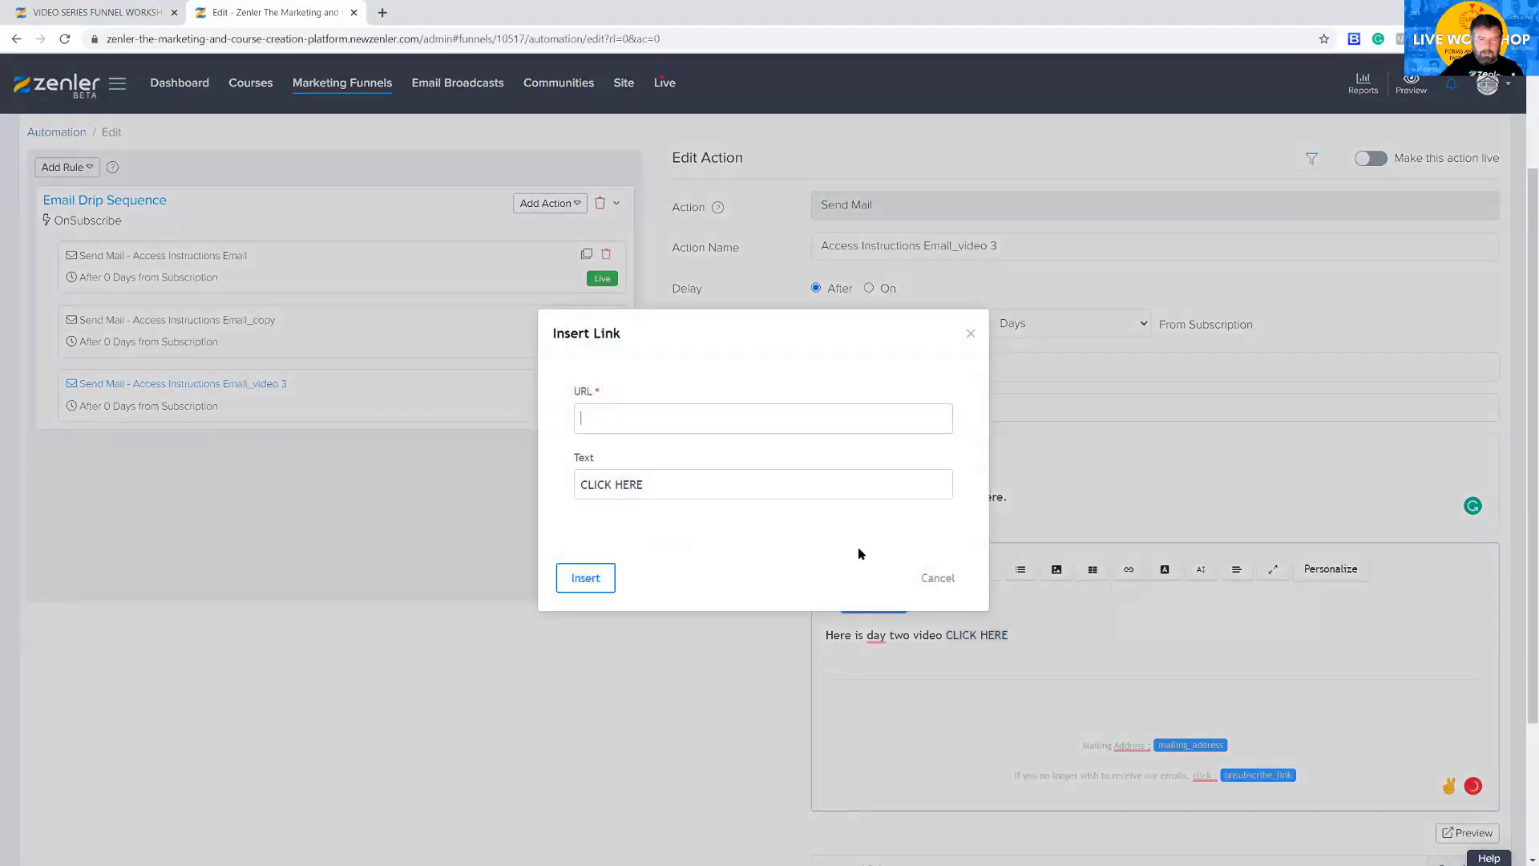
{"action": "key", "text": "ctrl+v"}
{"action": "left_click", "coordinate": [585, 577]}
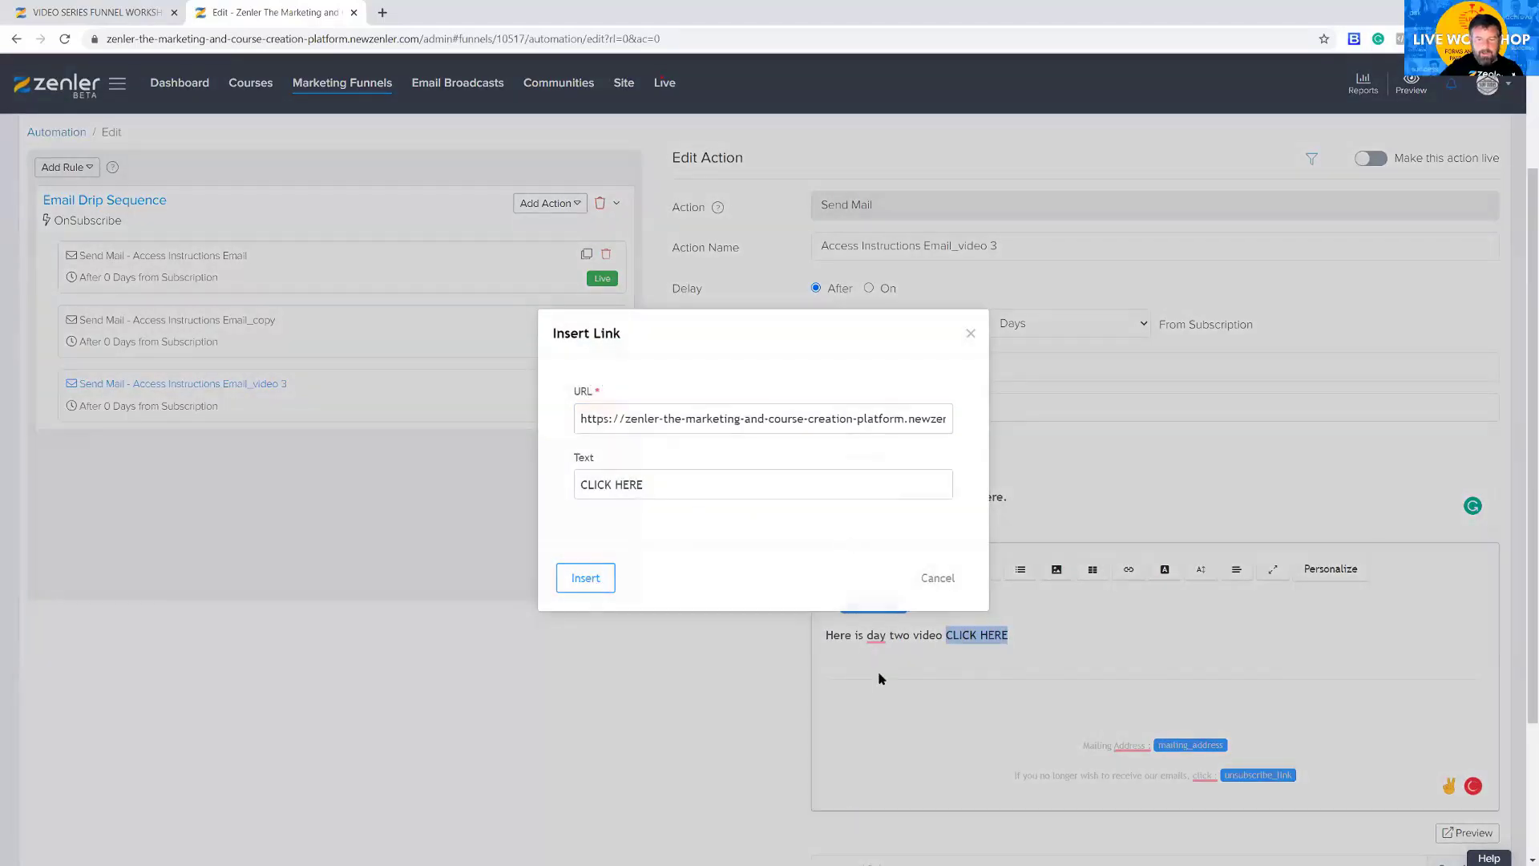
- Change the third email's body line to read "Here is day three video"
{"action": "left_click", "coordinate": [907, 635]}
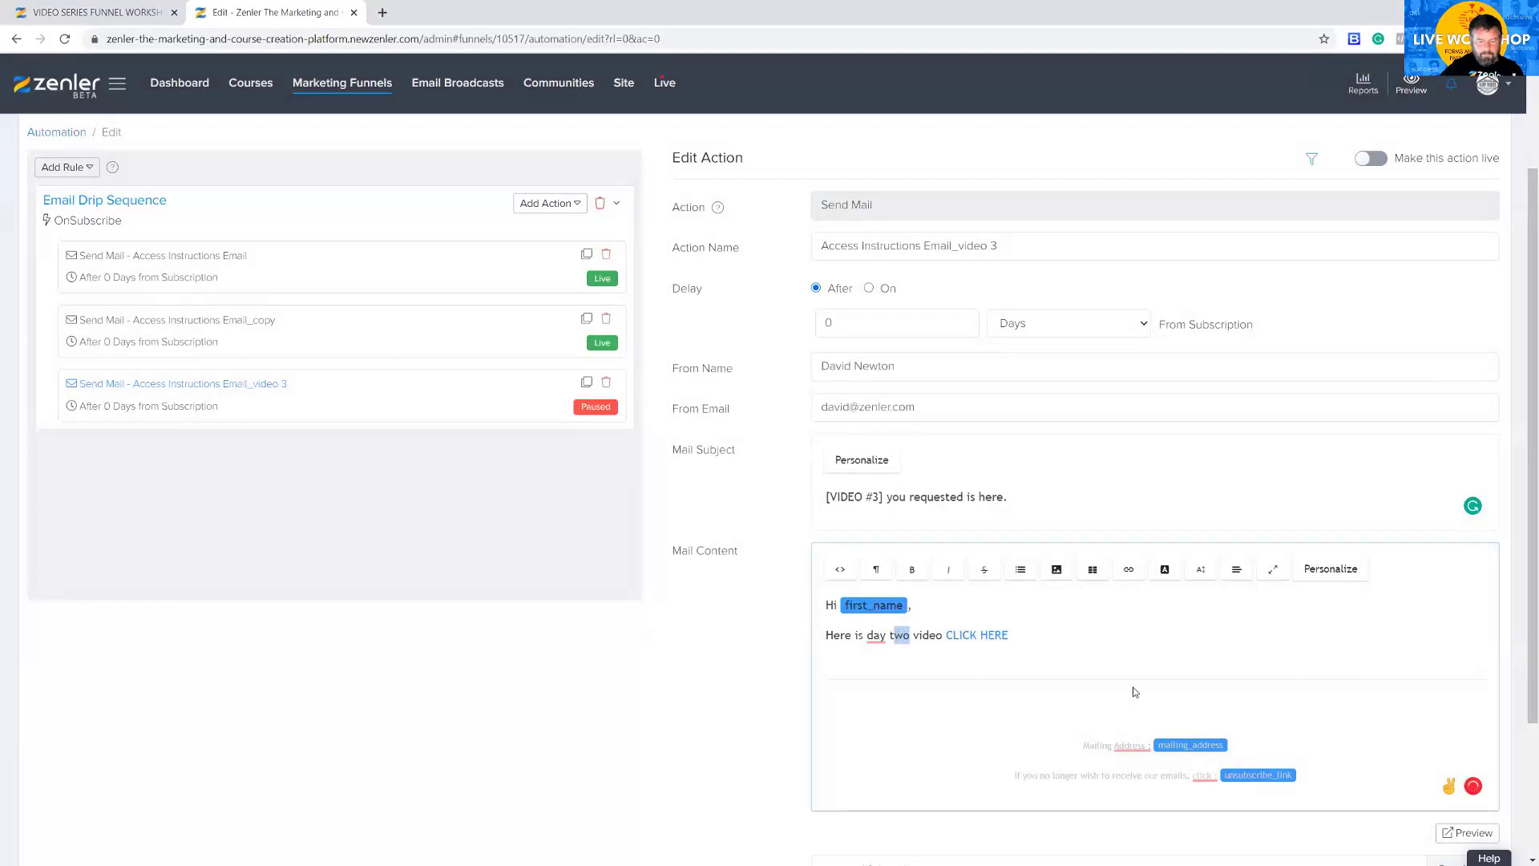
{"action": "type", "text": "hree"}
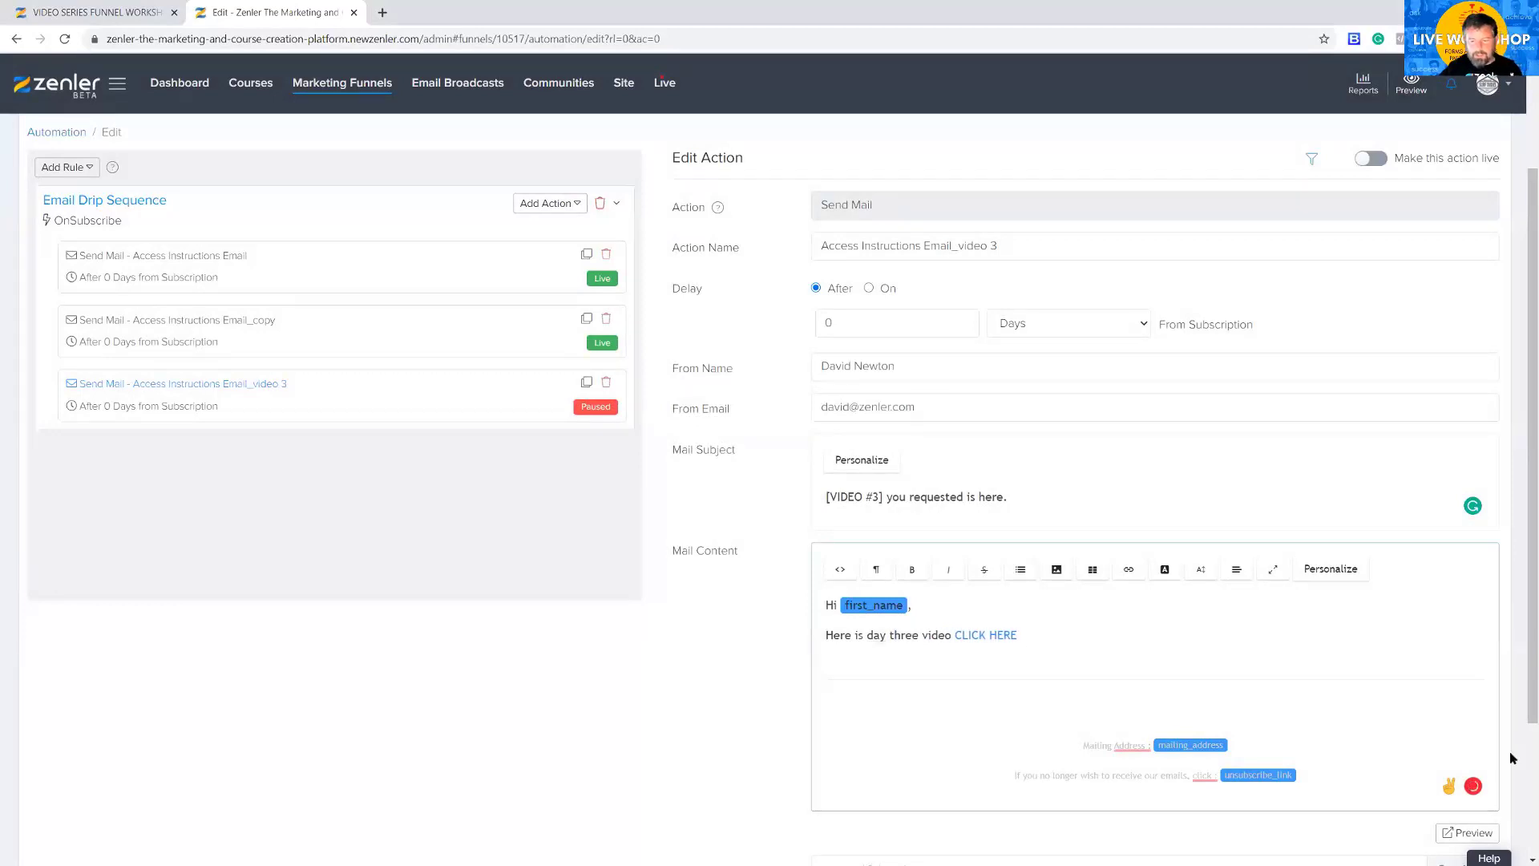
{"action": "left_click", "coordinate": [1176, 626]}
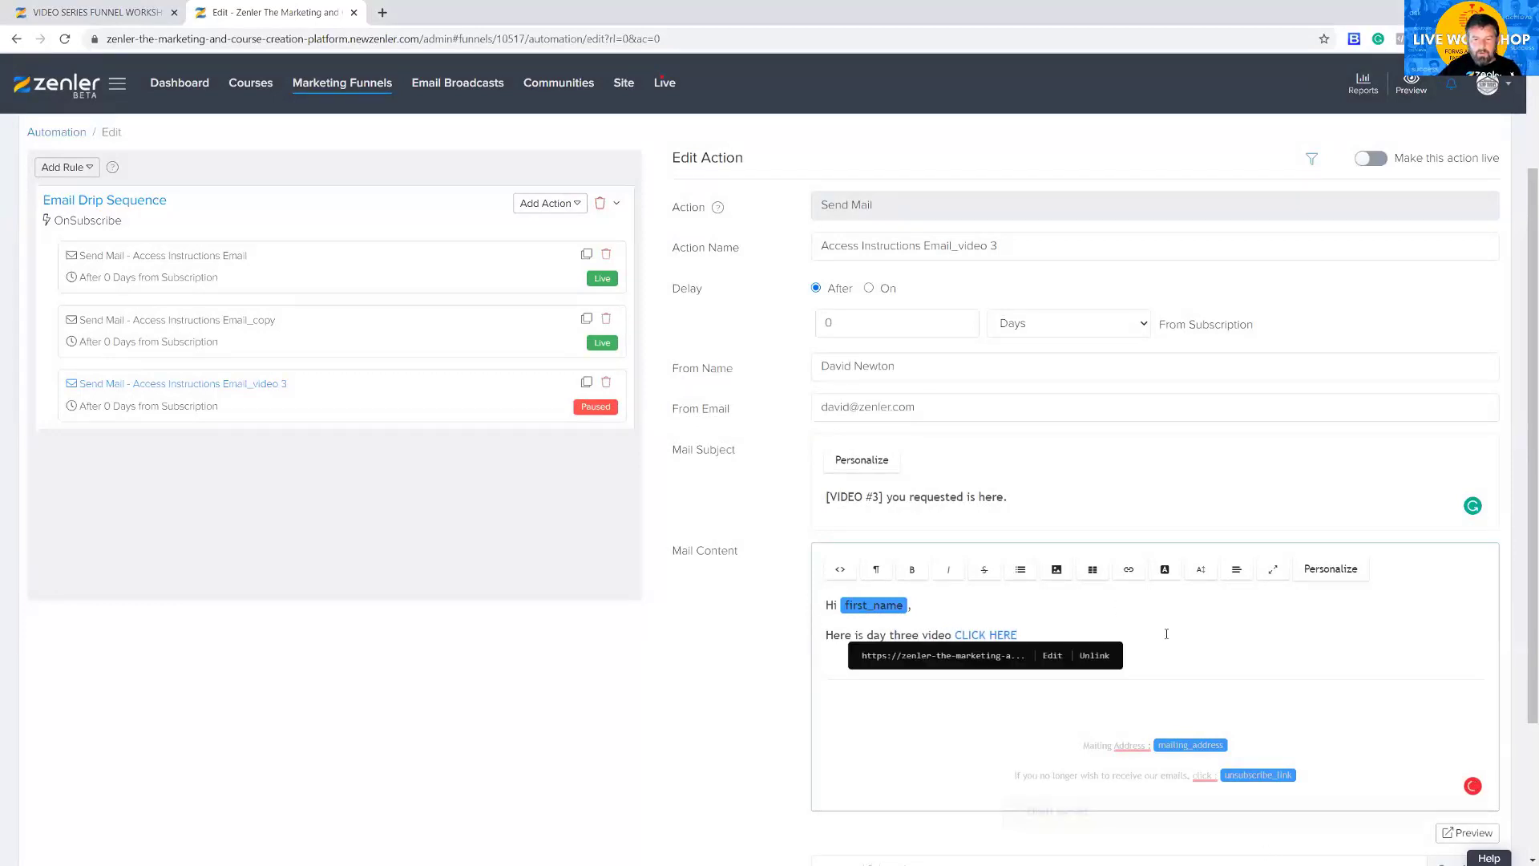
- Set the third email's delay to 2 days from subscription, then save the action and make it live
{"action": "double_click", "coordinate": [824, 322]}
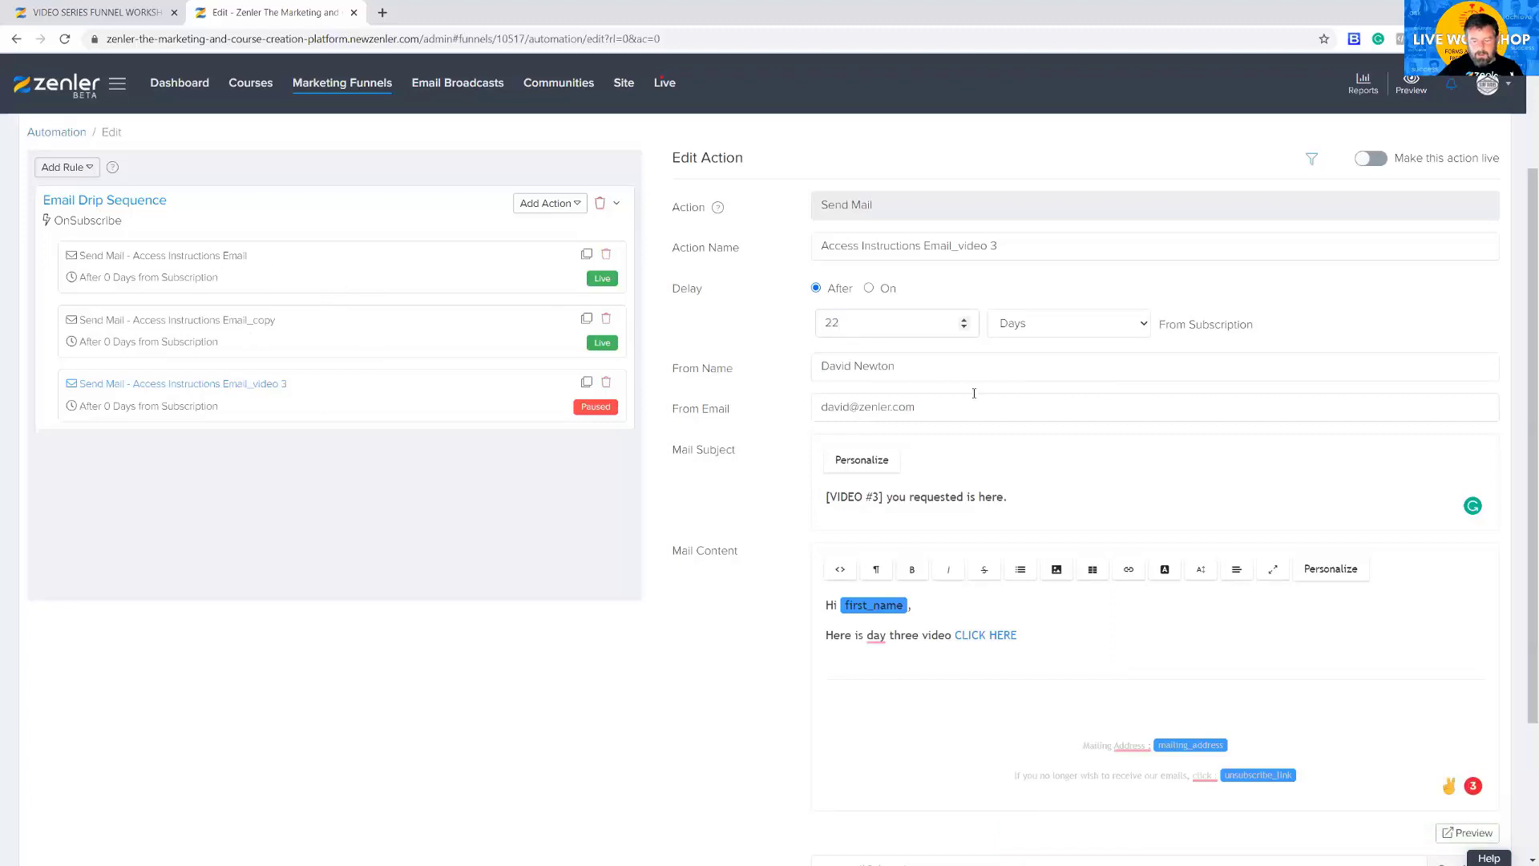
{"action": "scroll", "coordinate": [1272, 658], "scroll_direction": "down", "scroll_amount": 3}
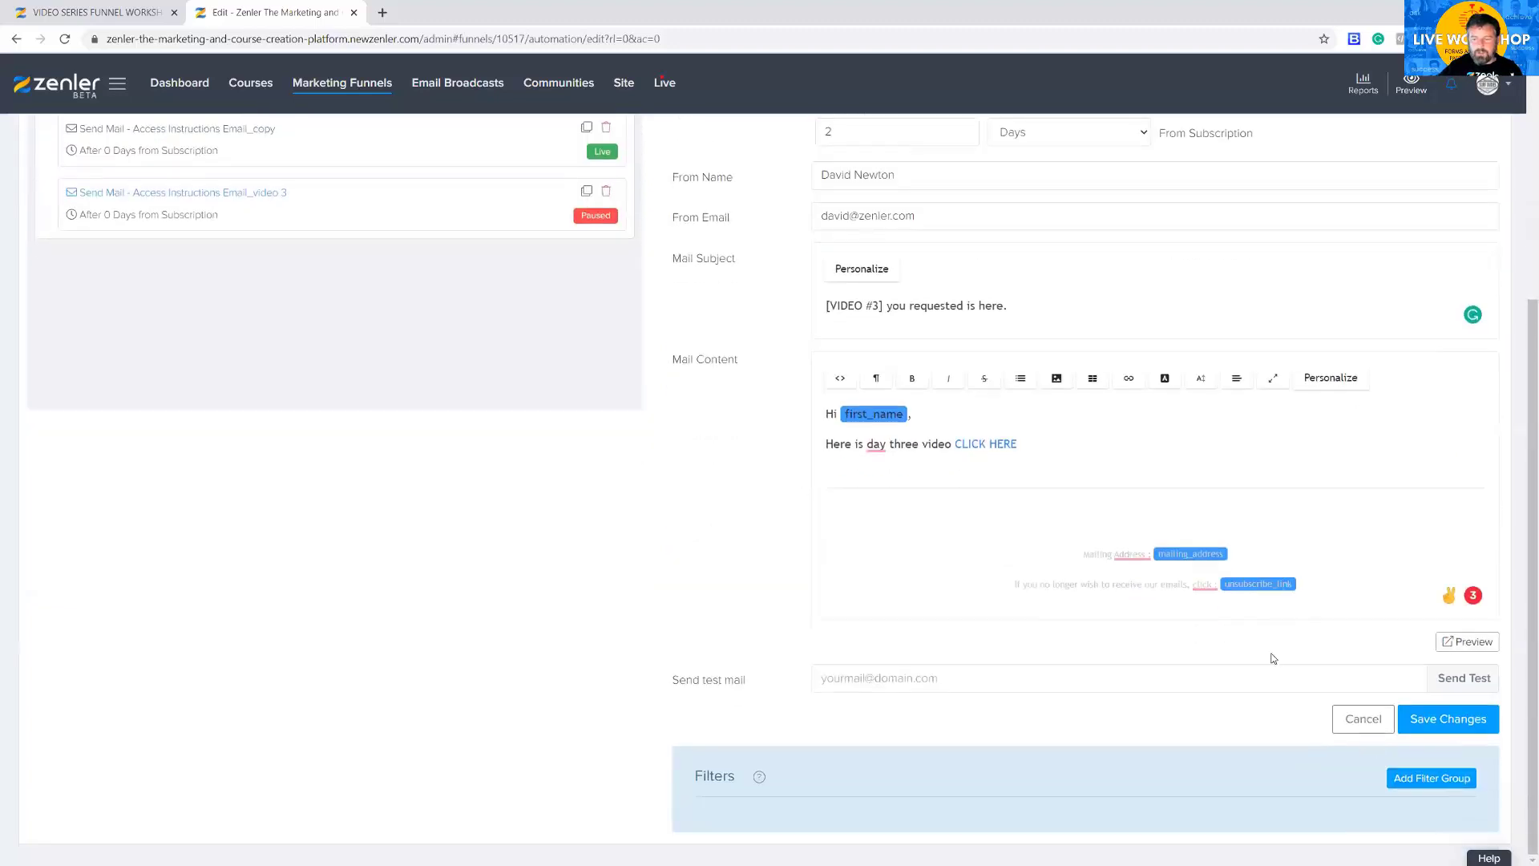
{"action": "left_click", "coordinate": [1435, 727]}
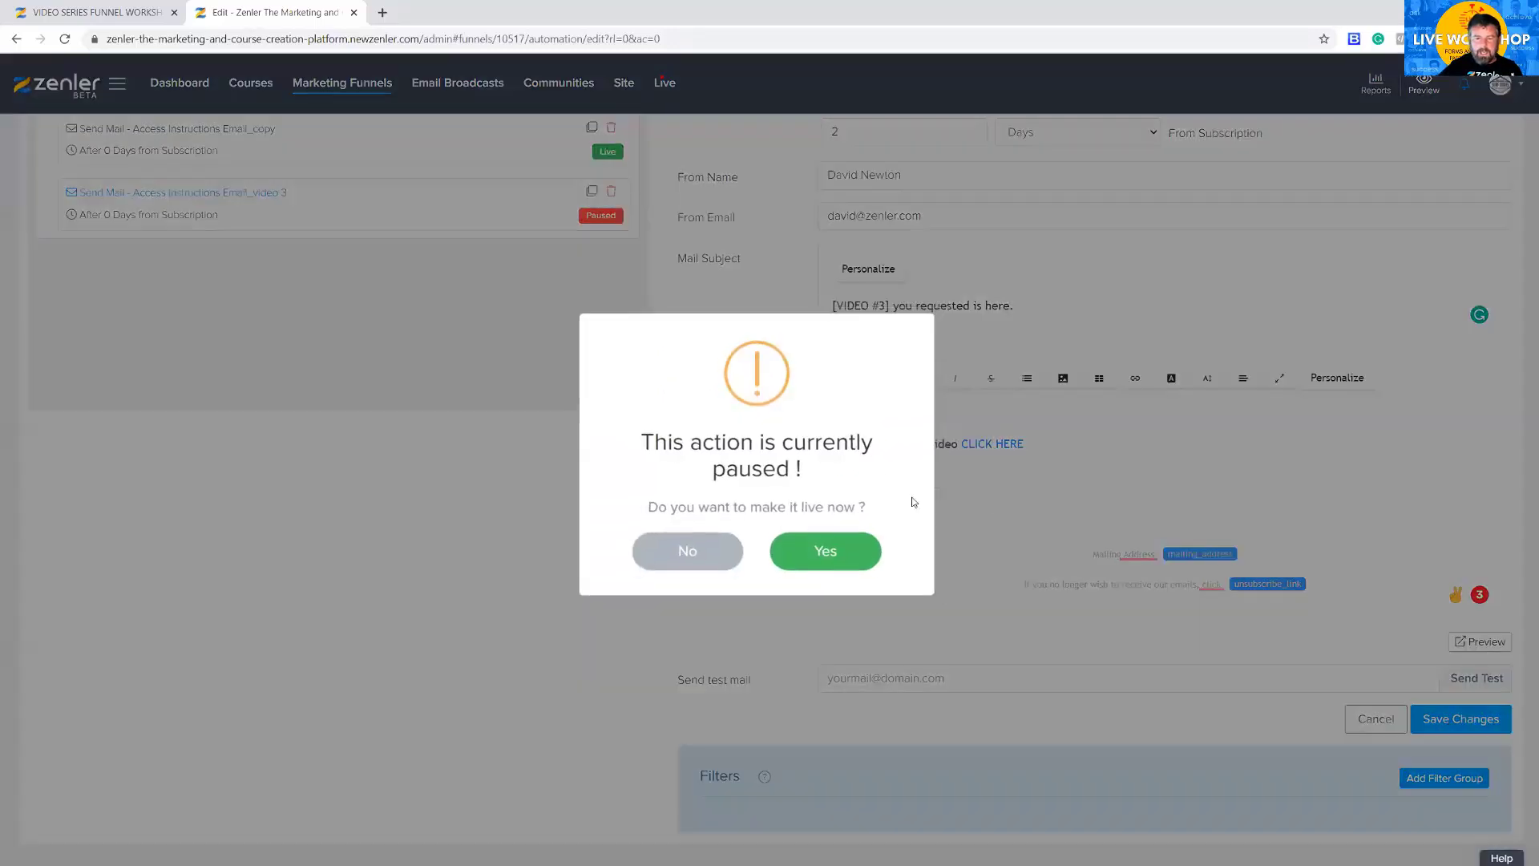
{"action": "left_click", "coordinate": [826, 550]}
{"action": "left_click", "coordinate": [816, 566]}
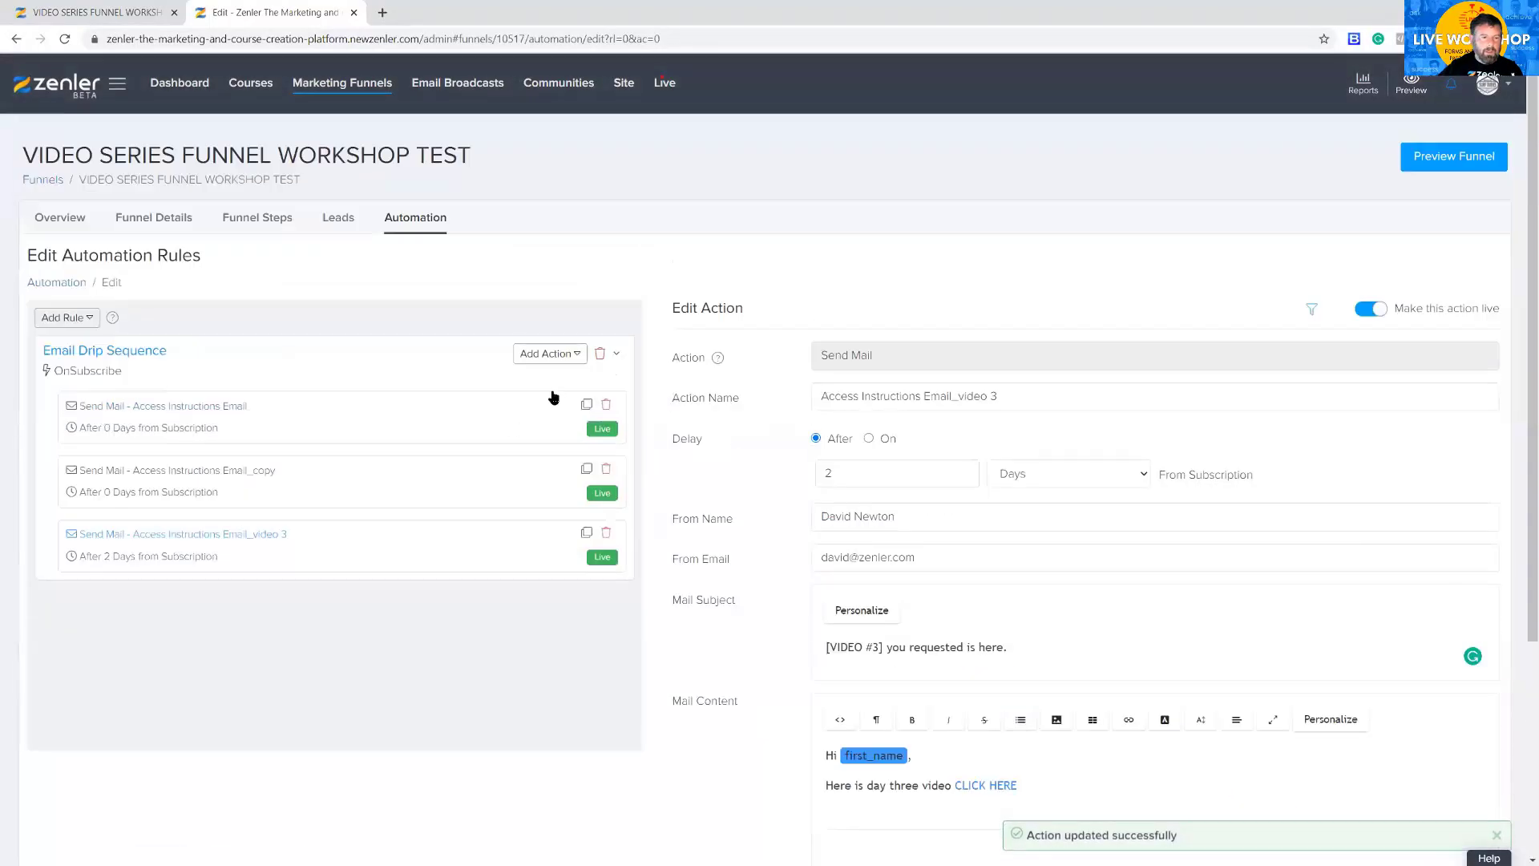
- Set the Access Instructions Email_copy delay to 1 day from subscription and save the change
{"action": "left_click", "coordinate": [349, 483]}
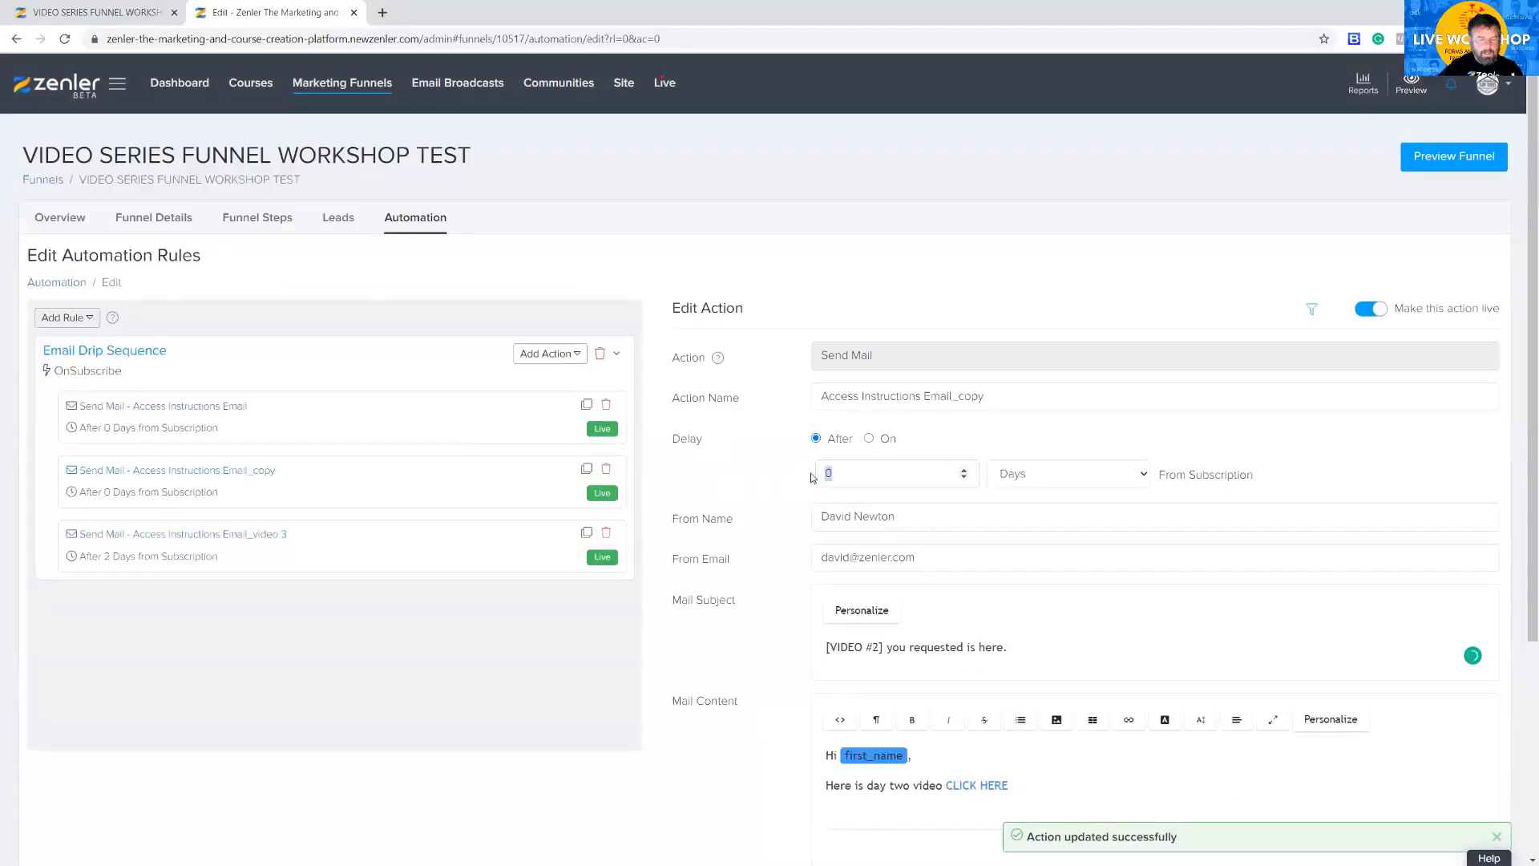
{"action": "scroll", "coordinate": [1093, 573], "scroll_direction": "down", "scroll_amount": 4}
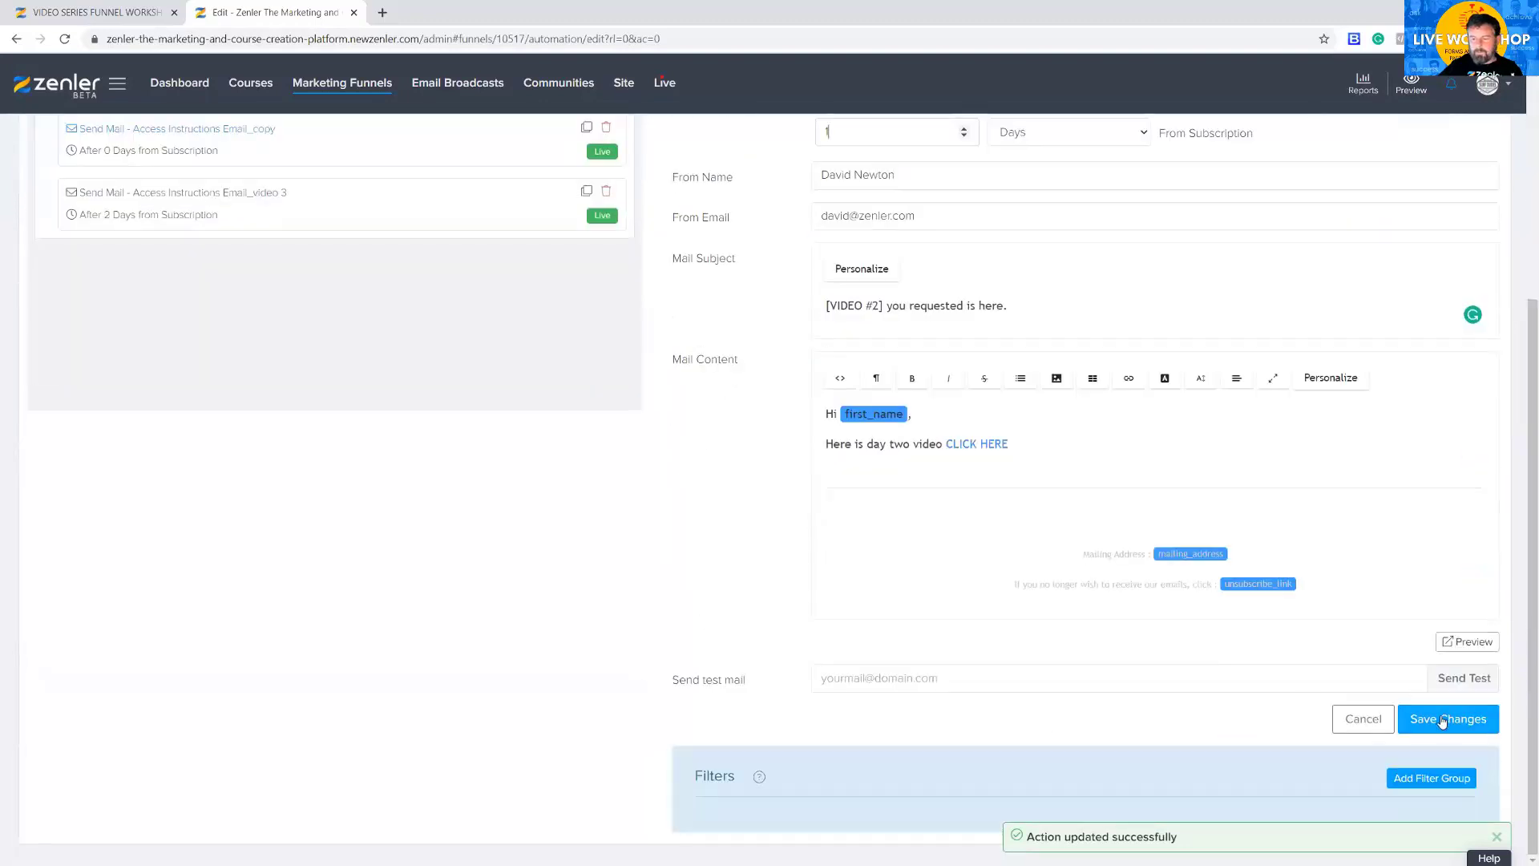
{"action": "left_click", "coordinate": [1442, 715]}
{"action": "left_click", "coordinate": [803, 558]}
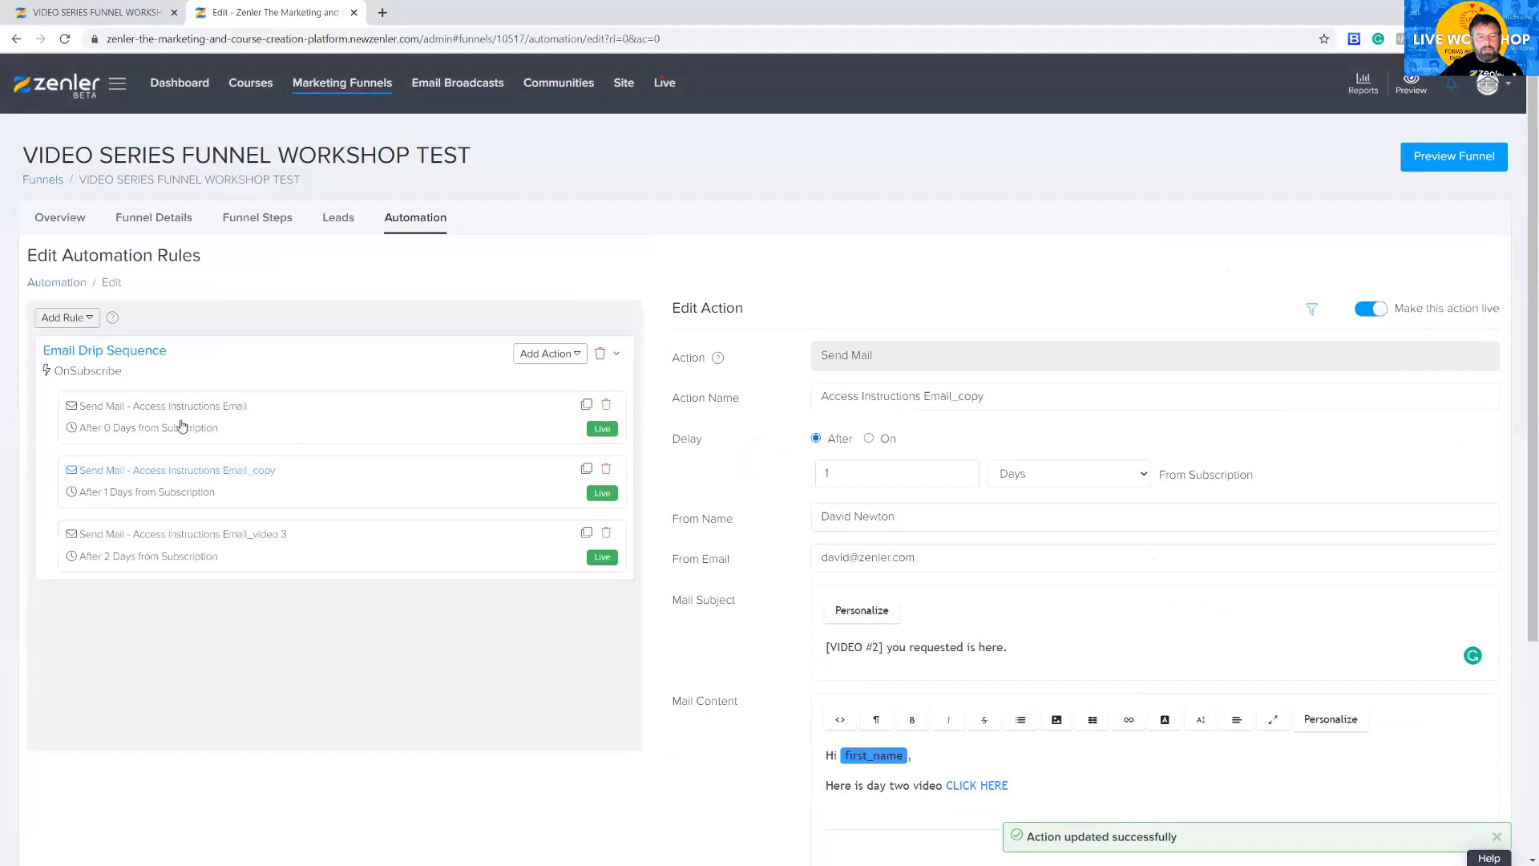
- Review the first Access Instructions Email and compare the drip sequence's video links with the three video pages in the funnel steps
{"action": "left_click", "coordinate": [225, 407]}
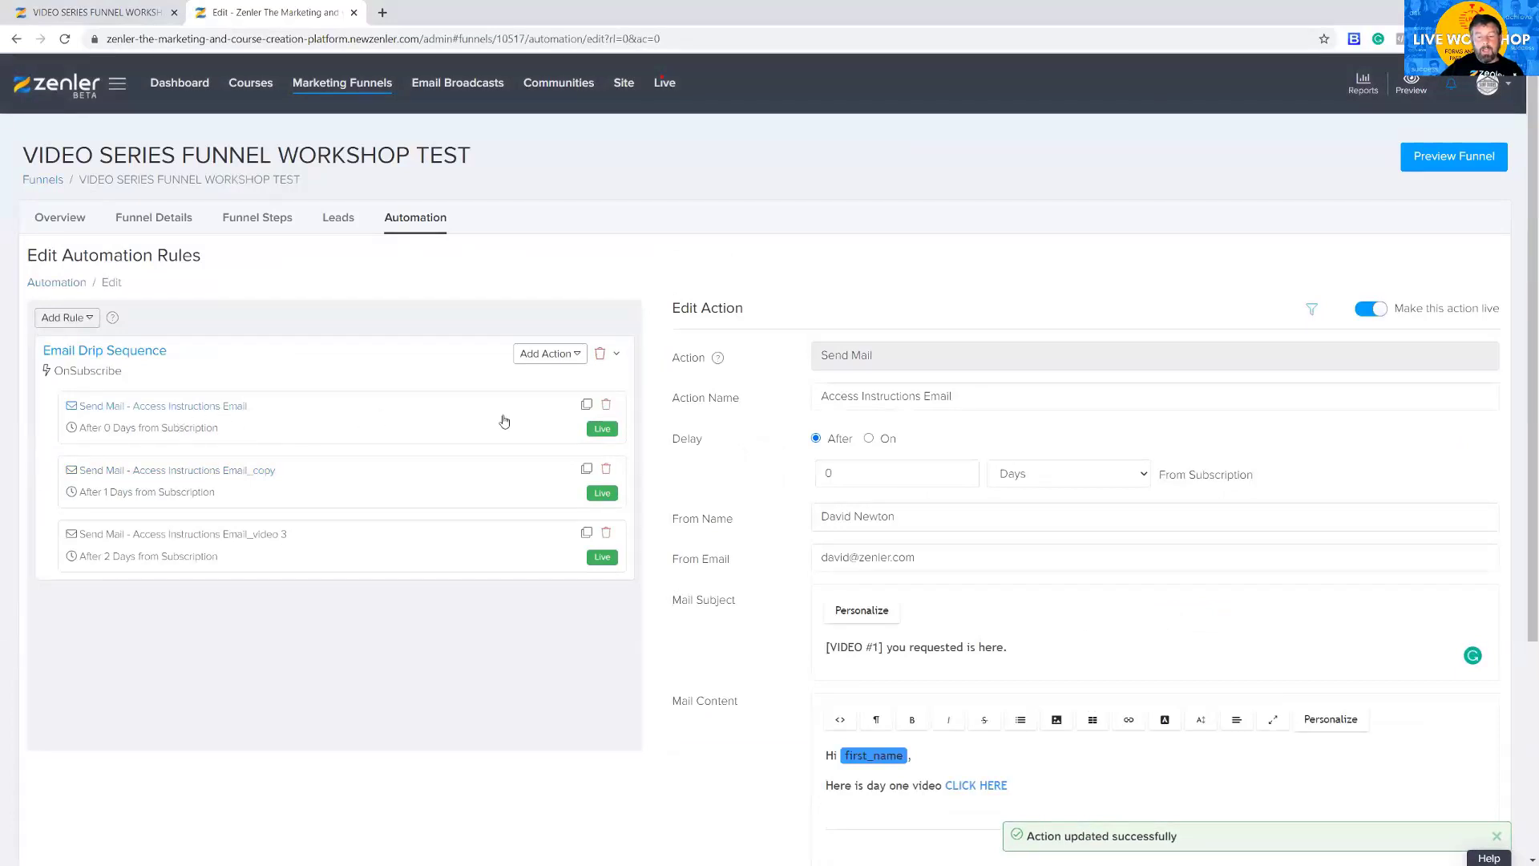
{"action": "scroll", "coordinate": [967, 573], "scroll_direction": "down", "scroll_amount": 3}
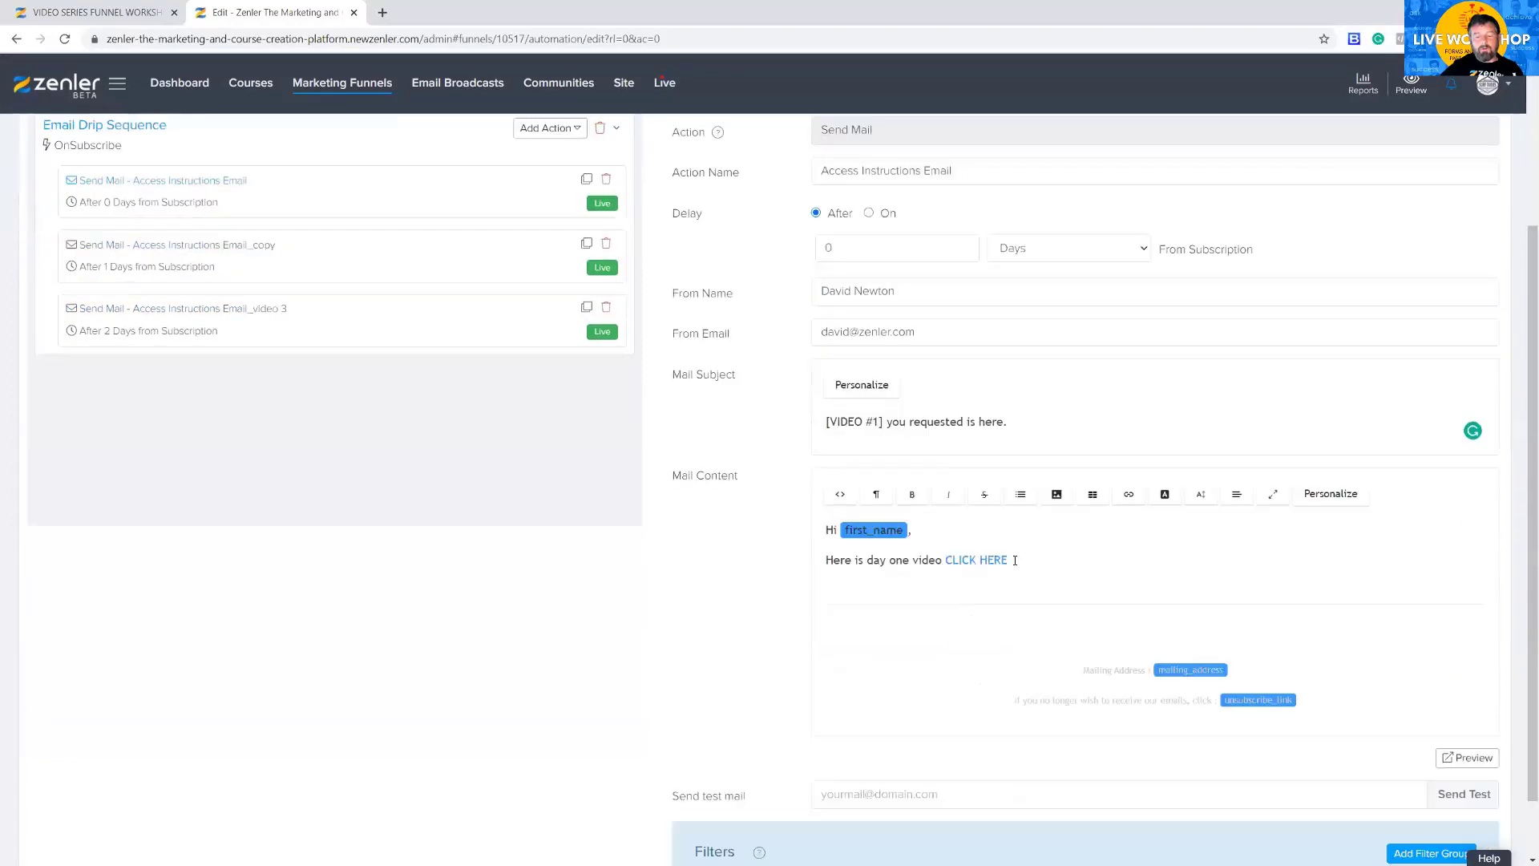
{"action": "left_click", "coordinate": [101, 12]}
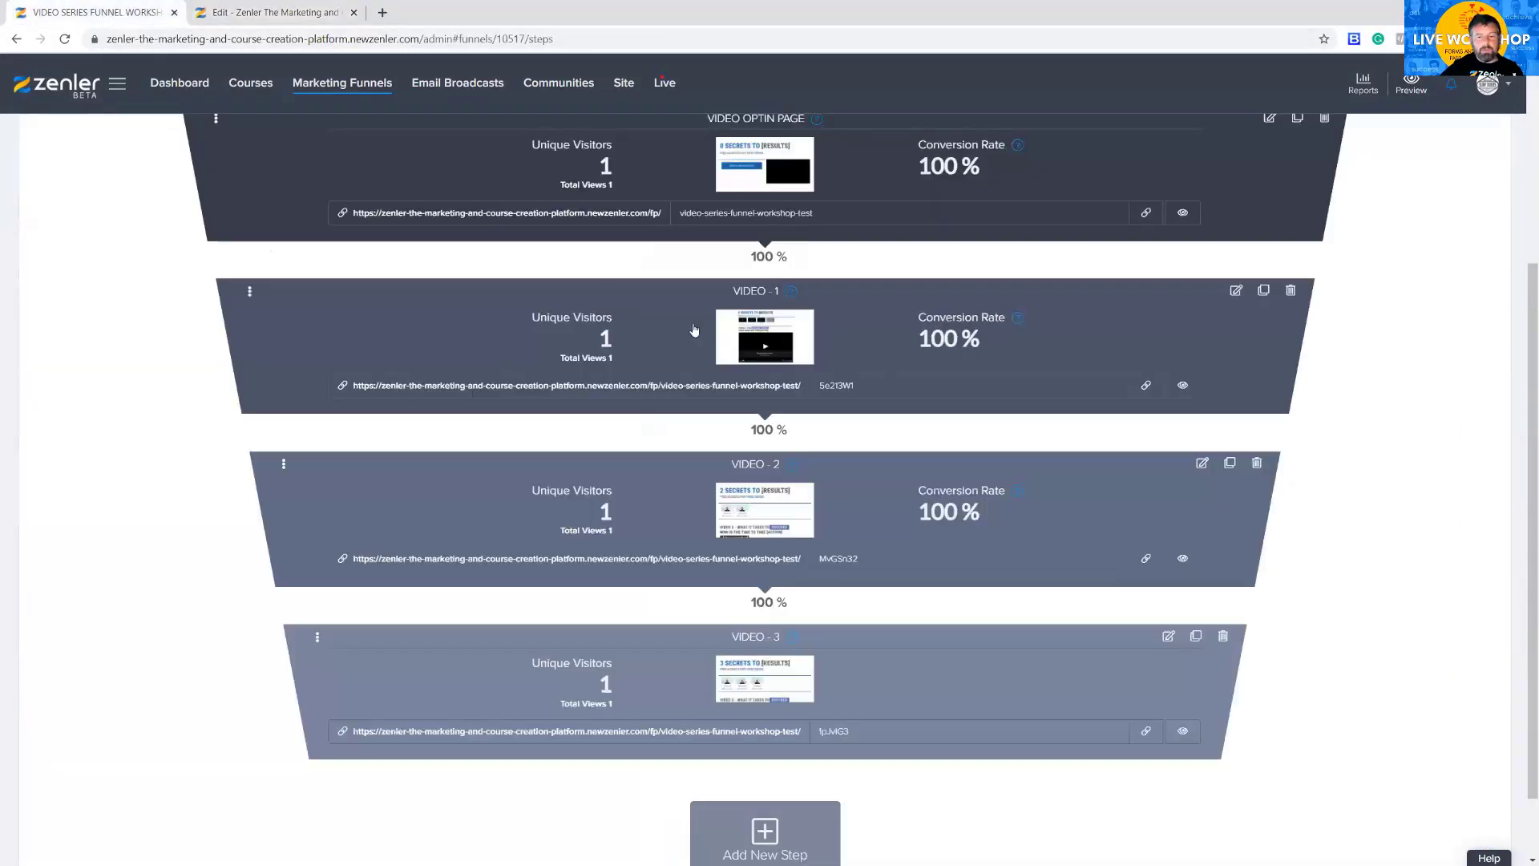
{"action": "left_click", "coordinate": [304, 22]}
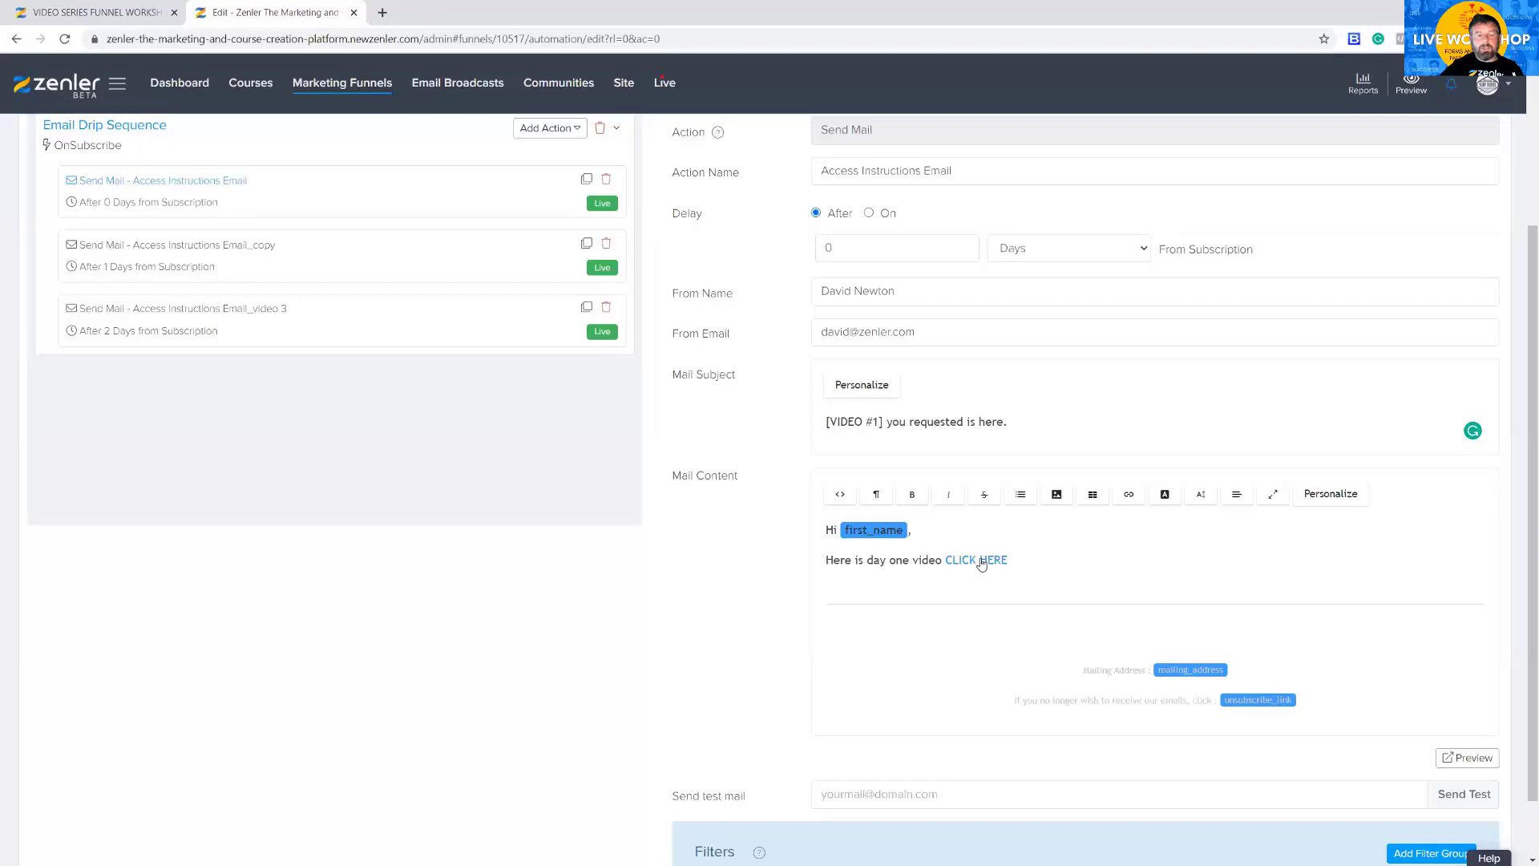
{"action": "left_click", "coordinate": [95, 15]}
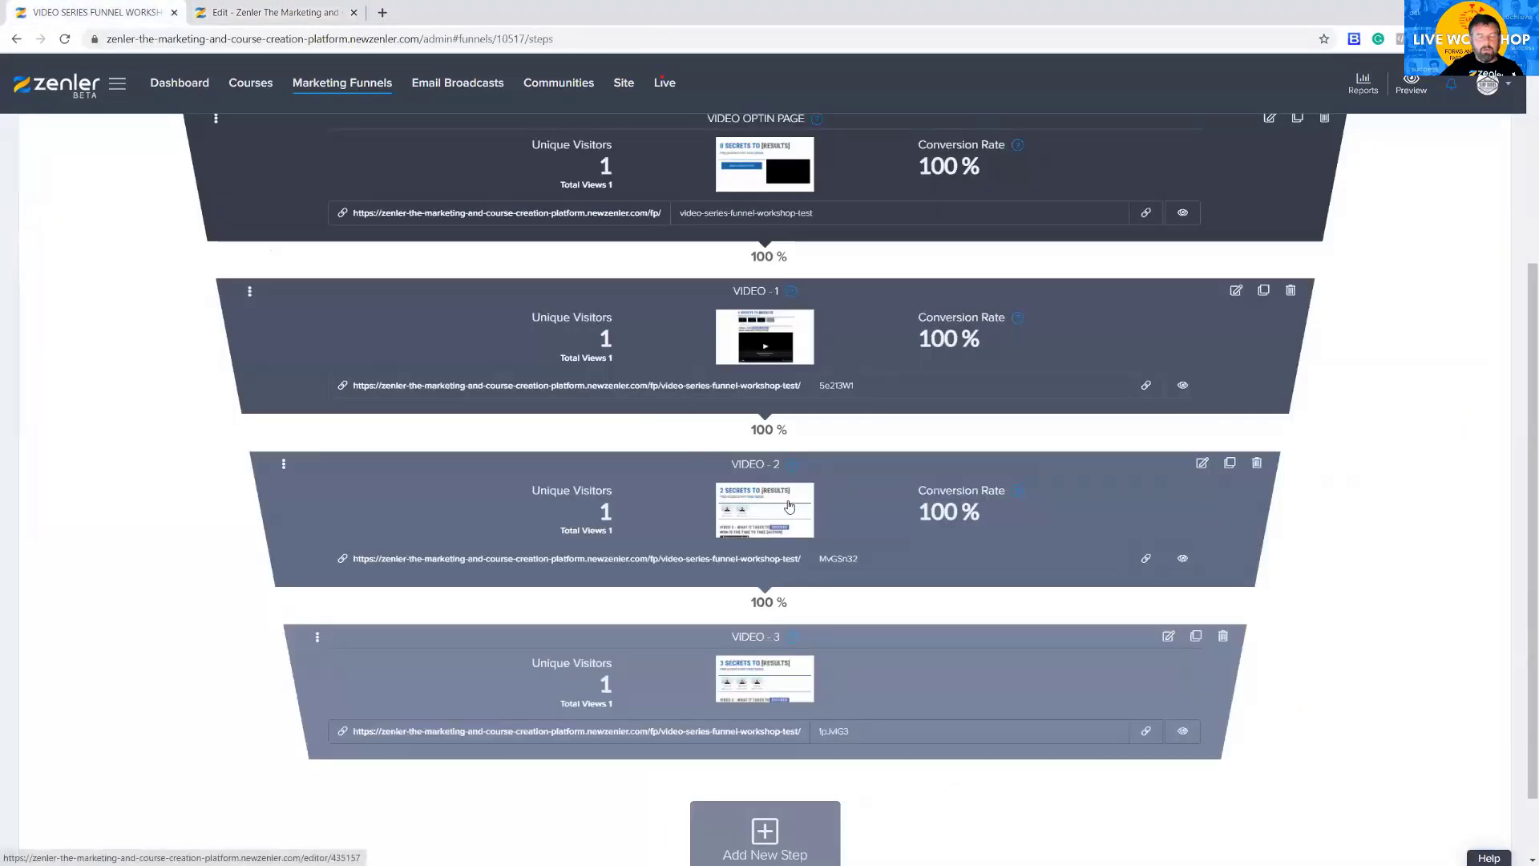
{"action": "left_click", "coordinate": [272, 13]}
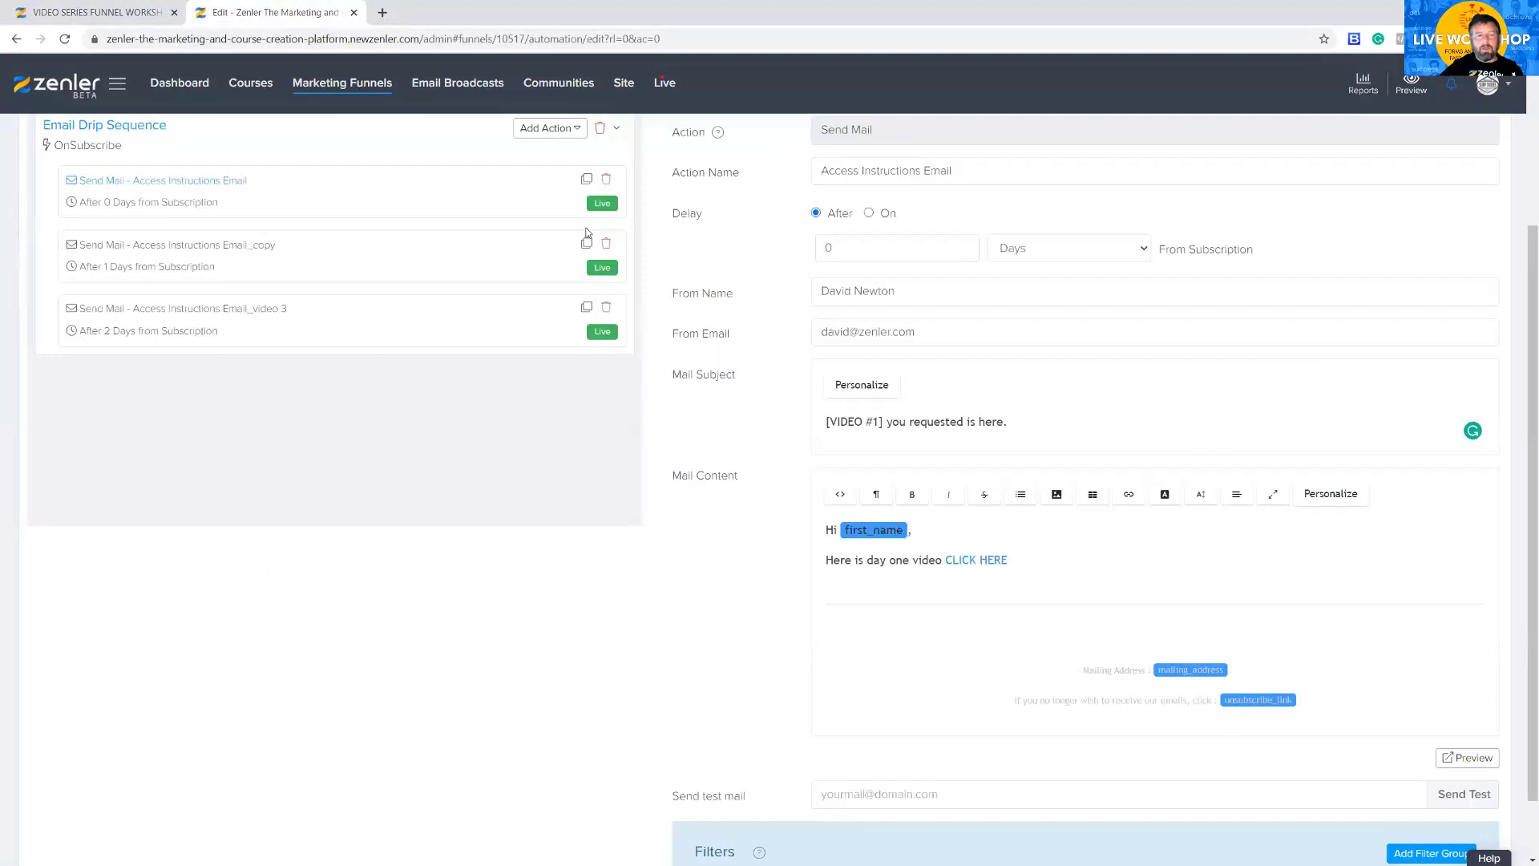
{"action": "left_click", "coordinate": [132, 16]}
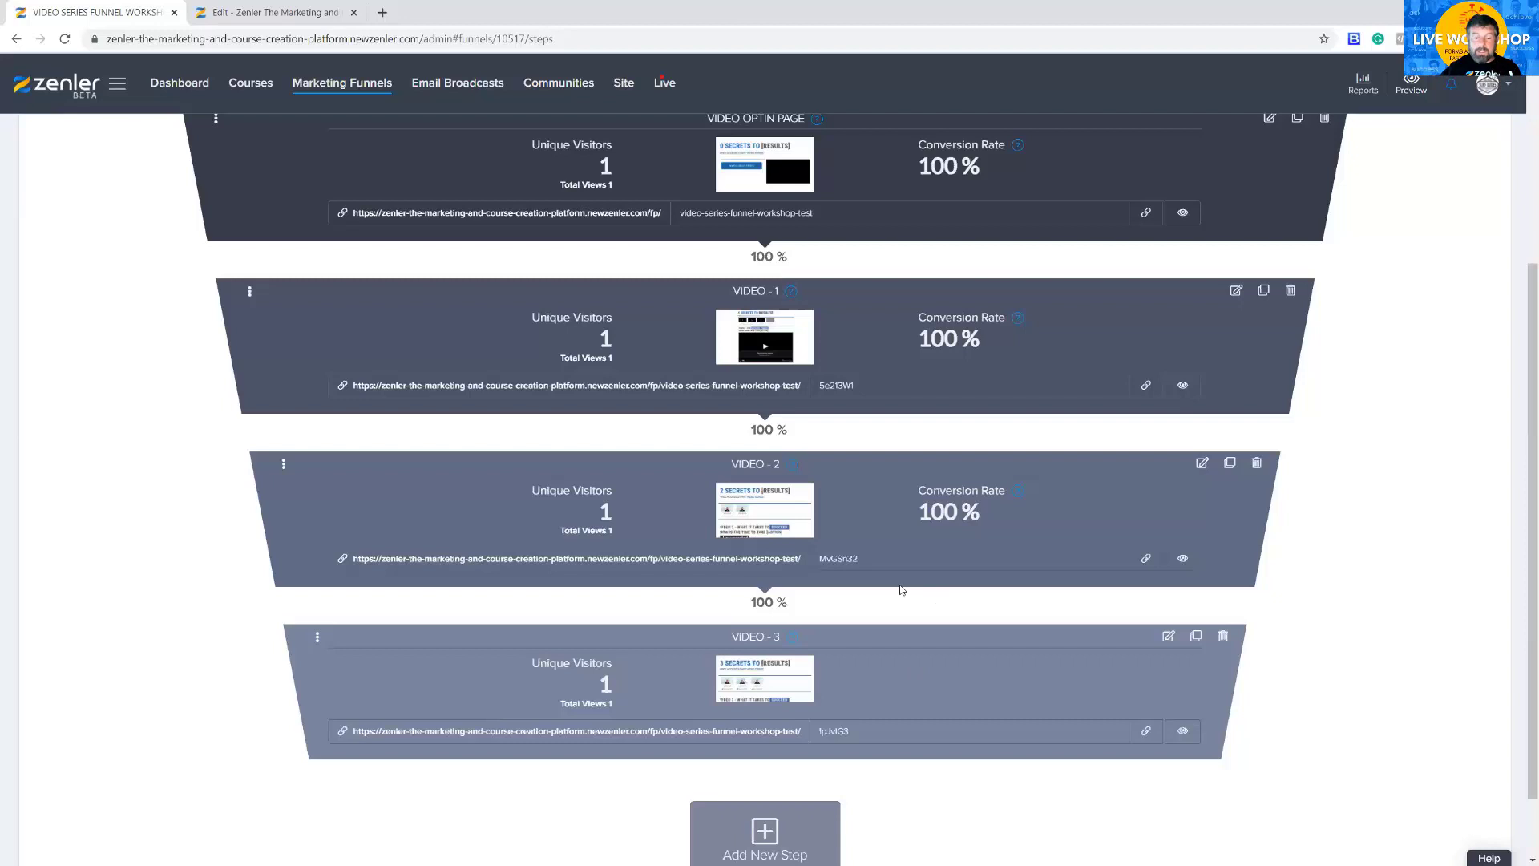
{"action": "left_click", "coordinate": [287, 13]}
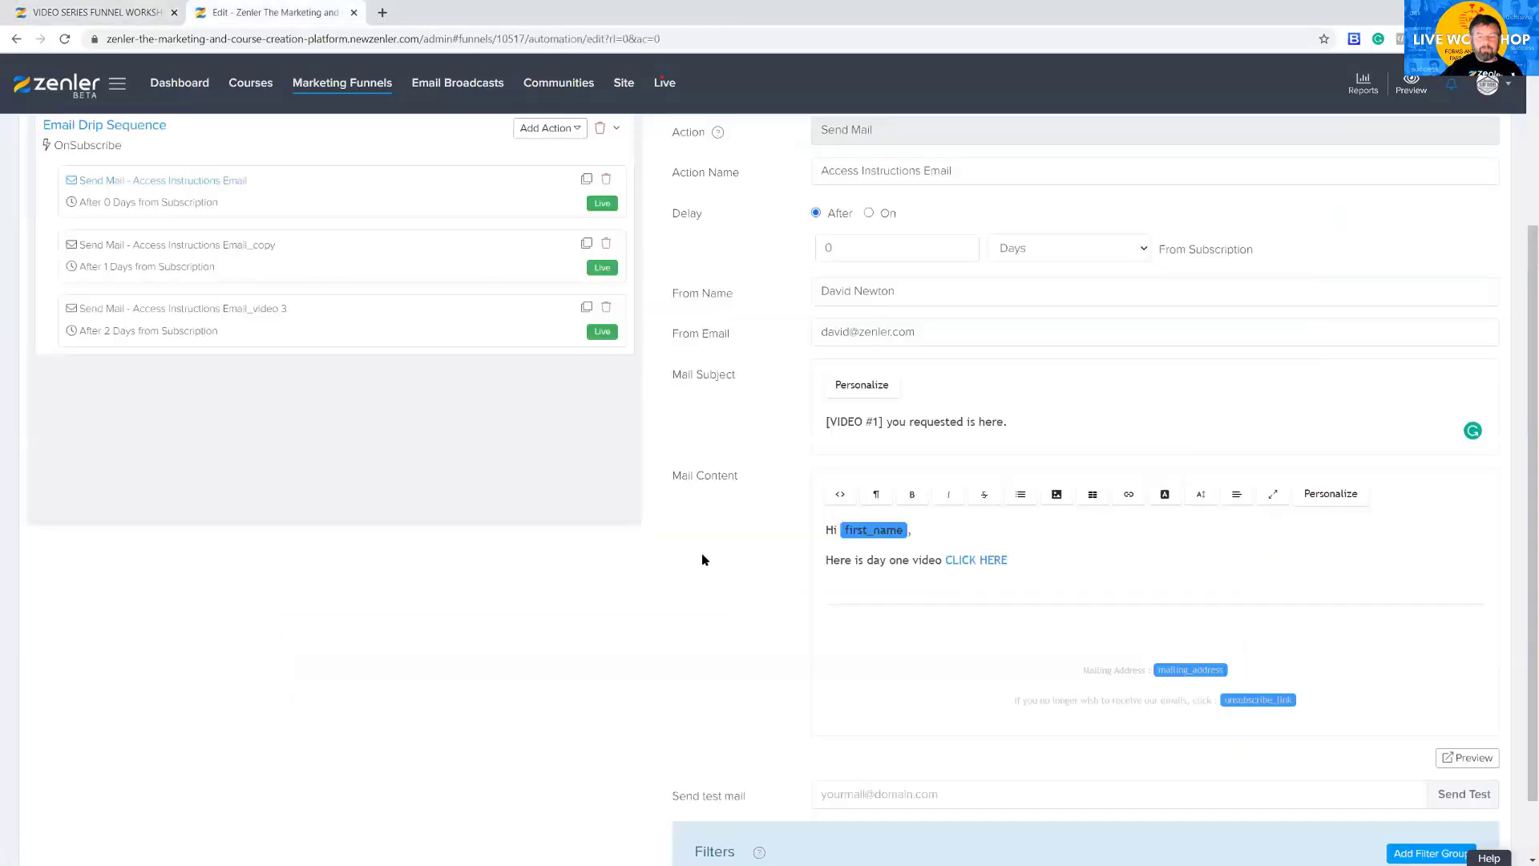
- Switch the Access Instructions Email_copy delay unit to Minutes, then set it back to Days
{"action": "scroll", "coordinate": [705, 557], "scroll_direction": "up", "scroll_amount": 3}
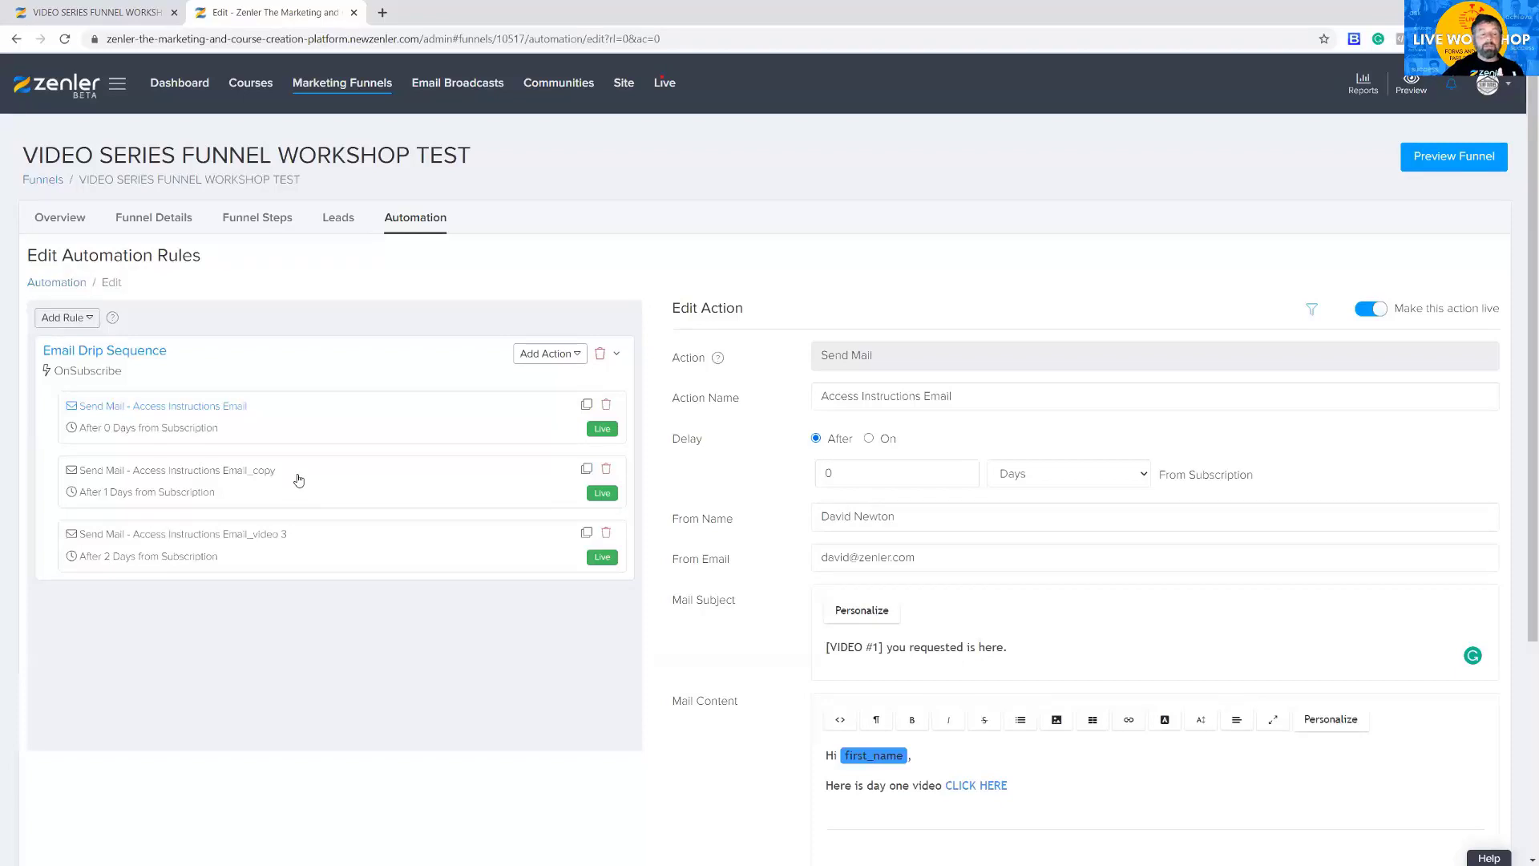
{"action": "left_click", "coordinate": [337, 481]}
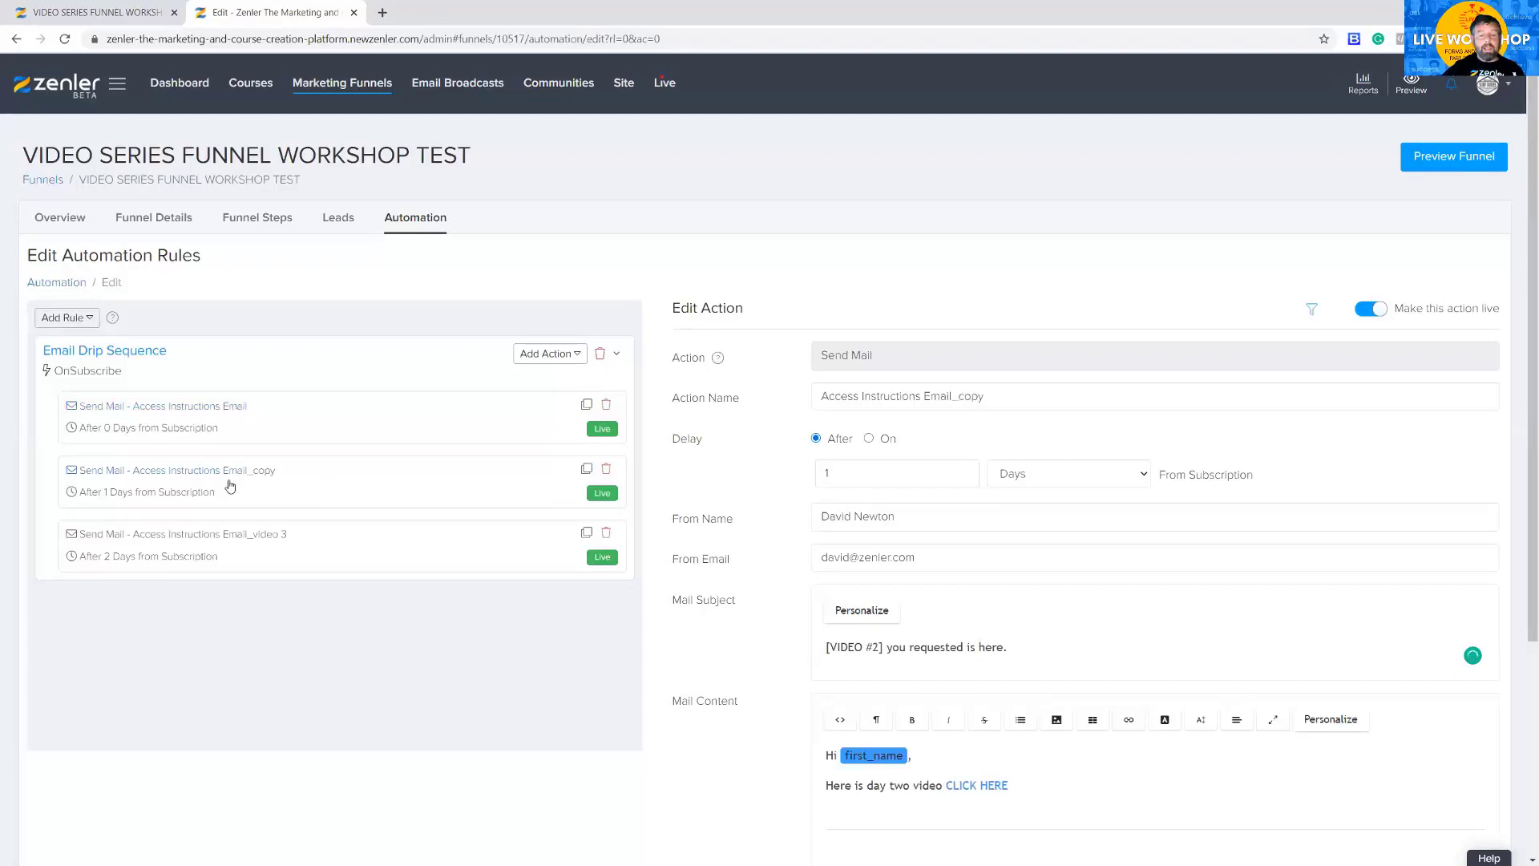
{"action": "left_click", "coordinate": [1145, 474]}
{"action": "left_click", "coordinate": [757, 457]}
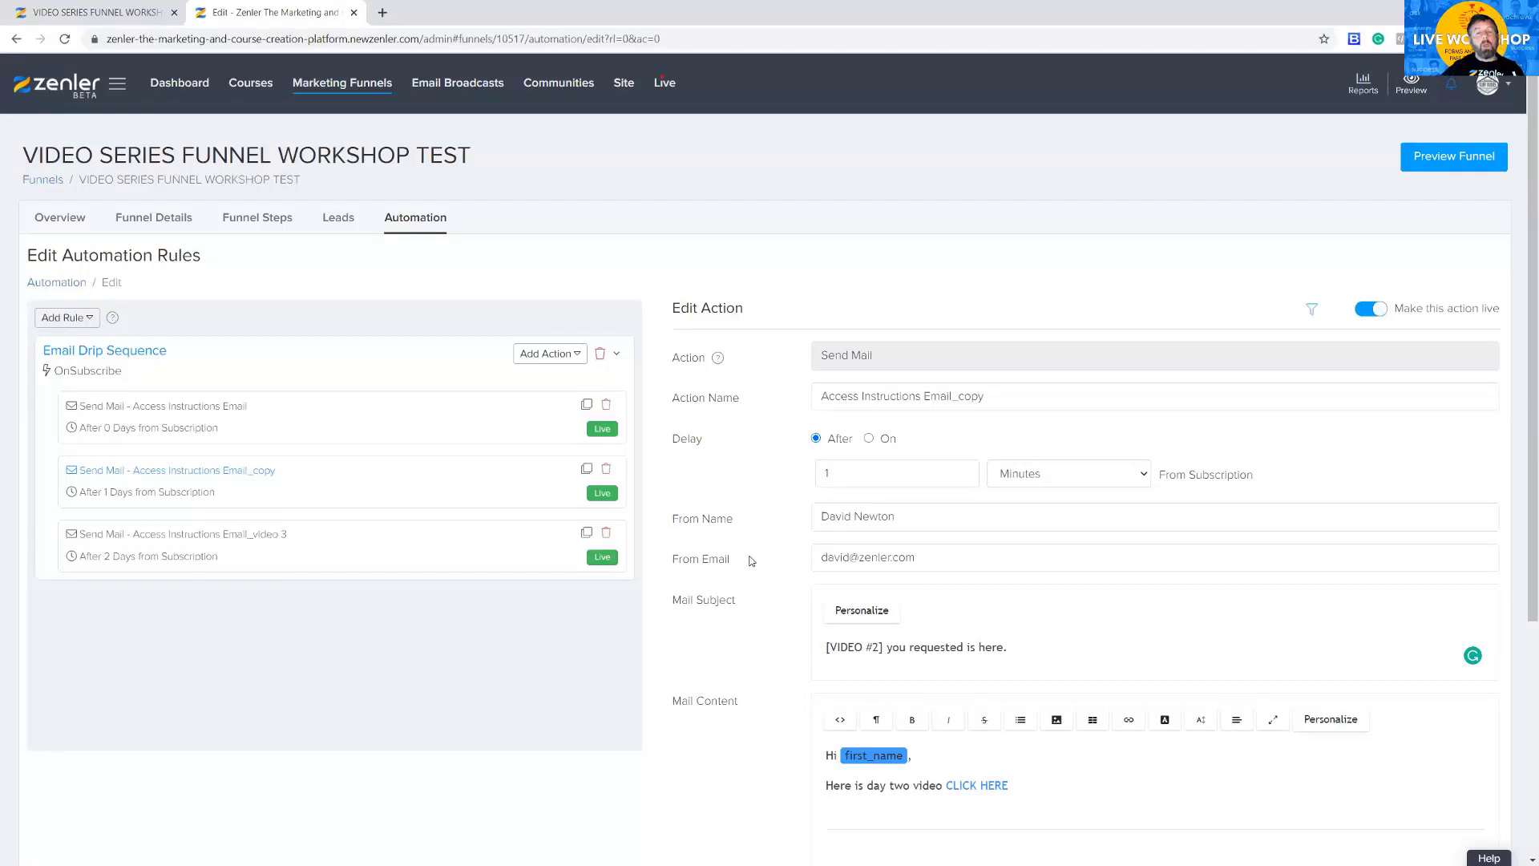
{"action": "left_click", "coordinate": [1141, 475]}
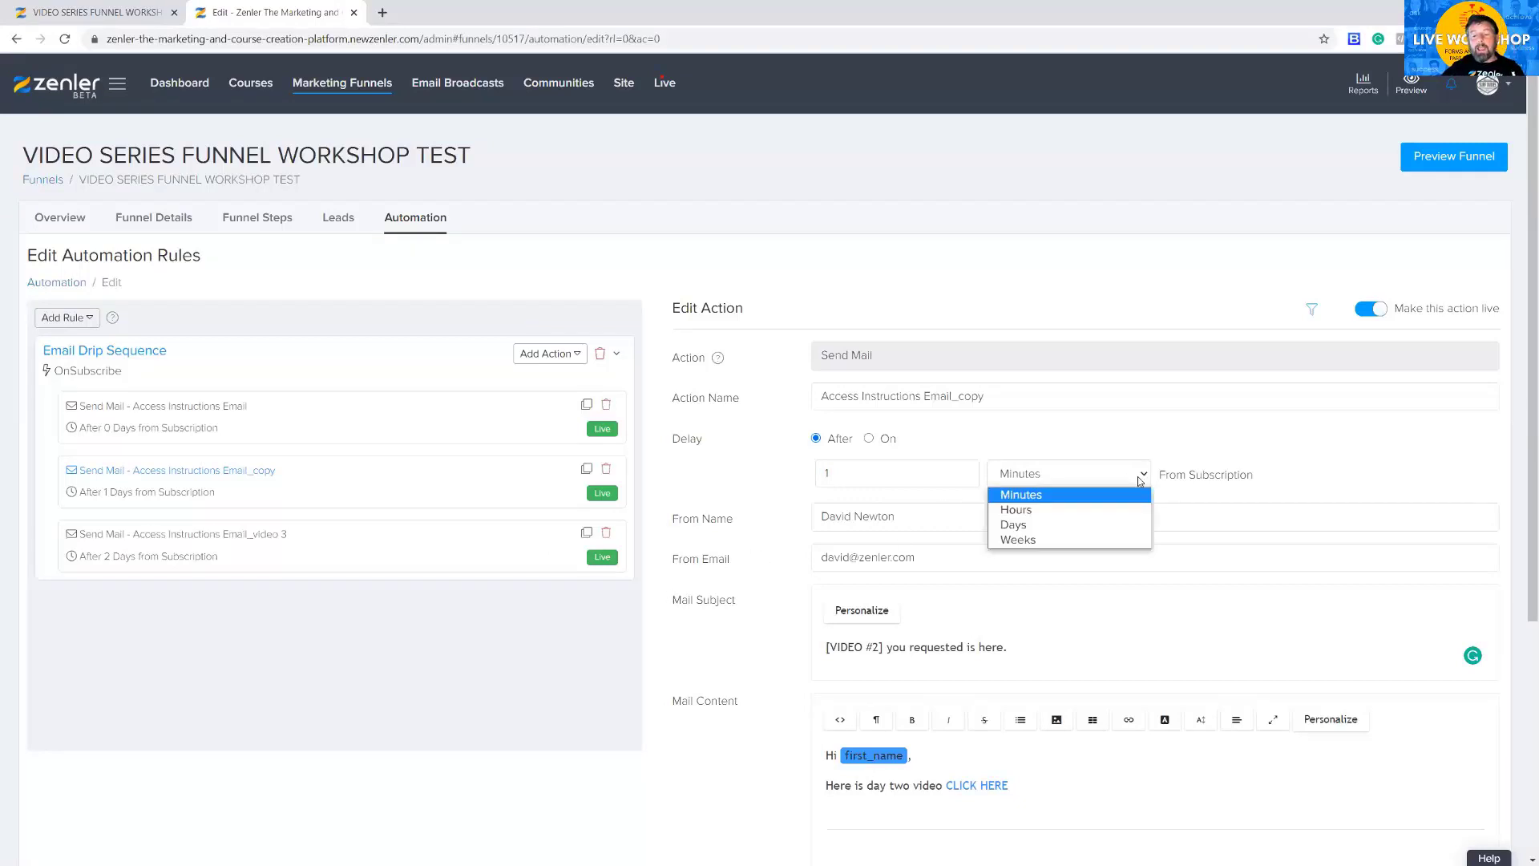
{"action": "left_click", "coordinate": [1022, 525]}
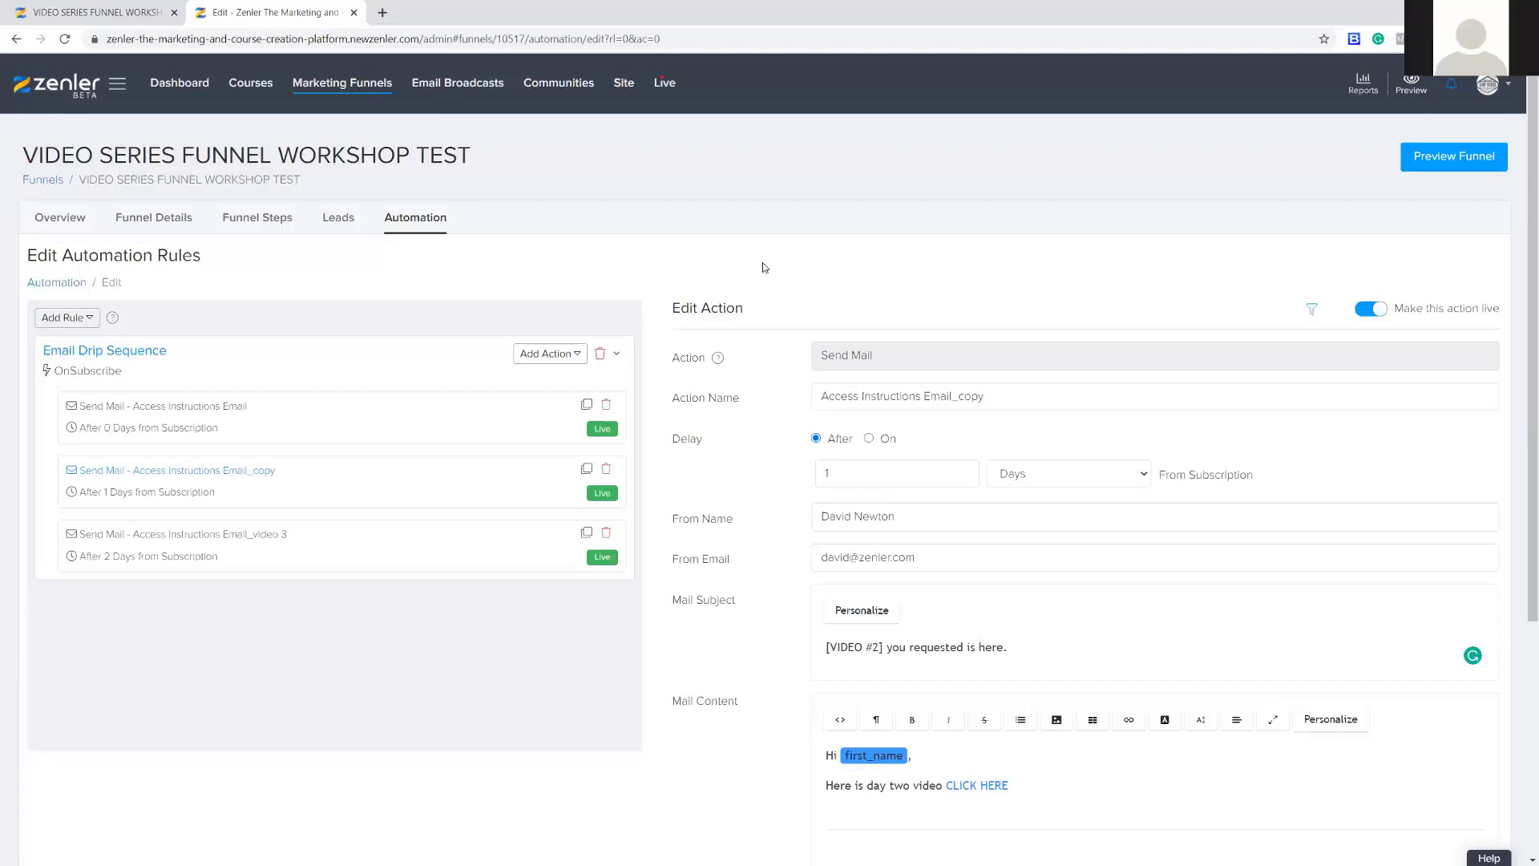
- Start creating a live interactive webinar with the topic SIMPLE WEBINAR
{"action": "left_click", "coordinate": [665, 85]}
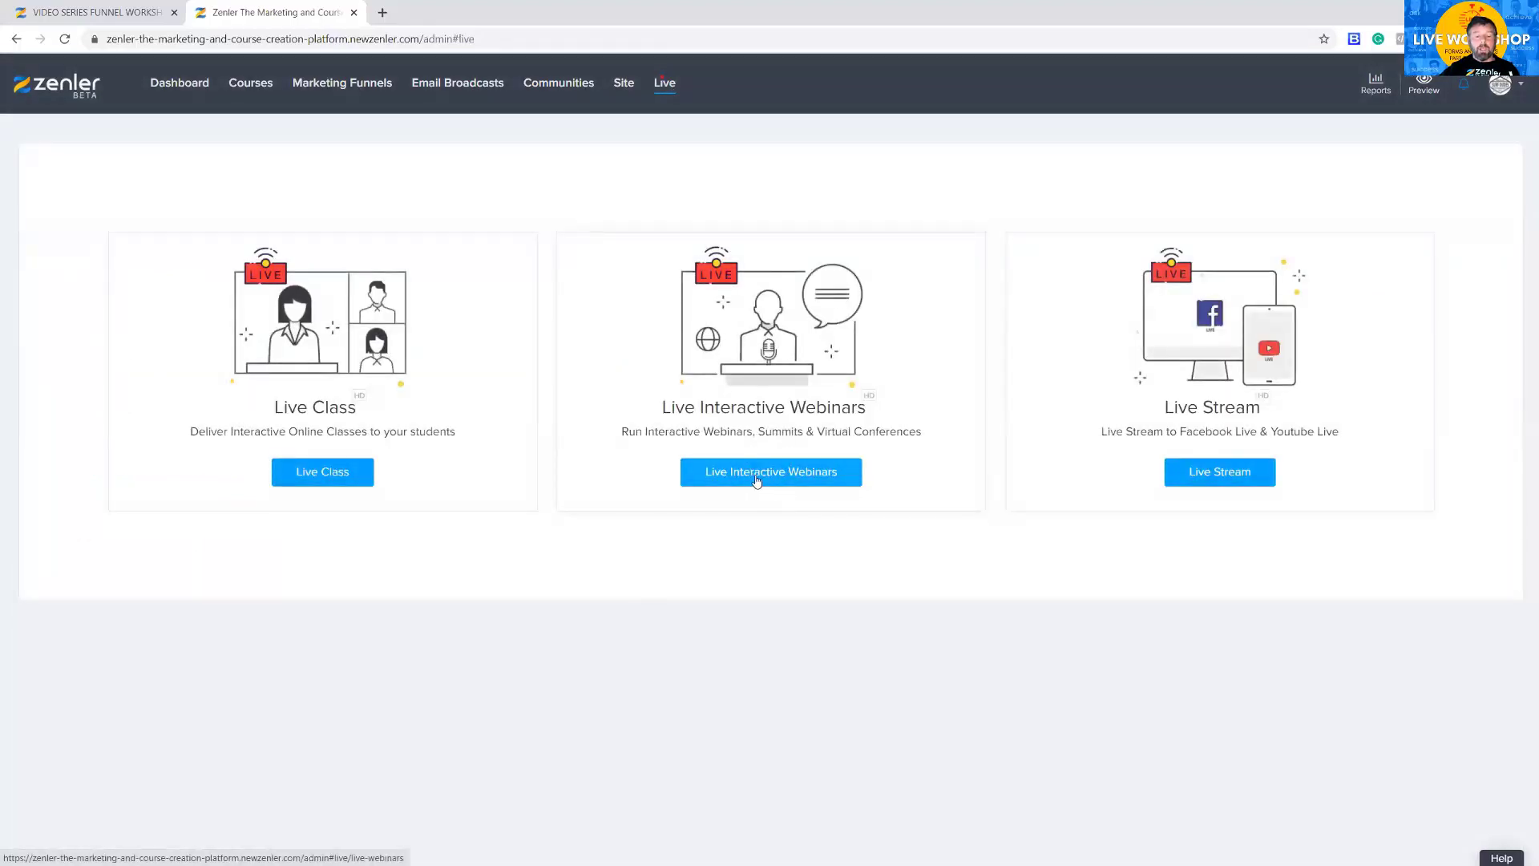
{"action": "left_click", "coordinate": [766, 481]}
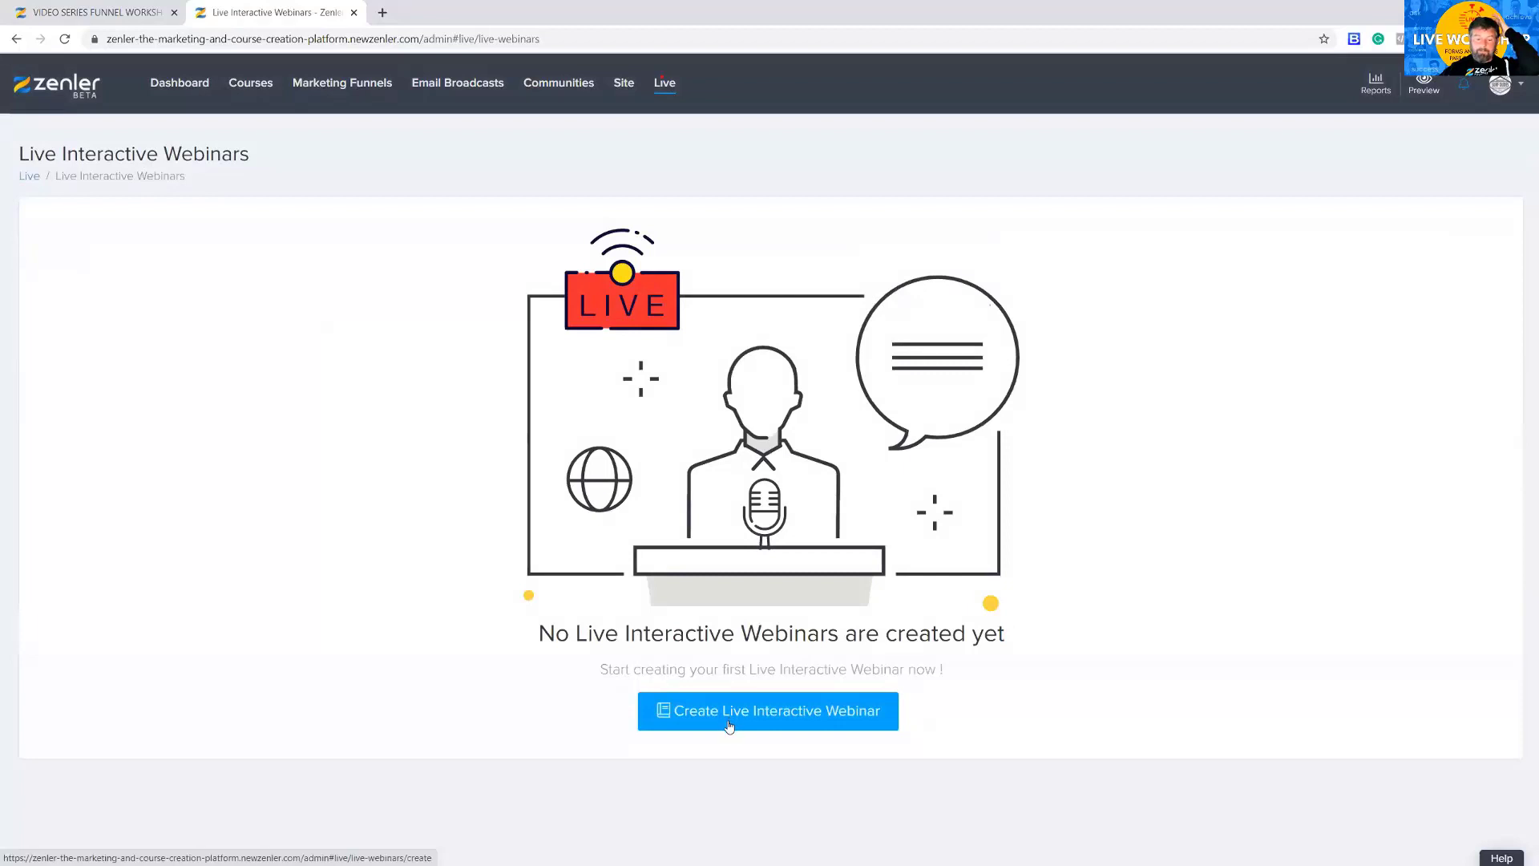
{"action": "left_click", "coordinate": [728, 725]}
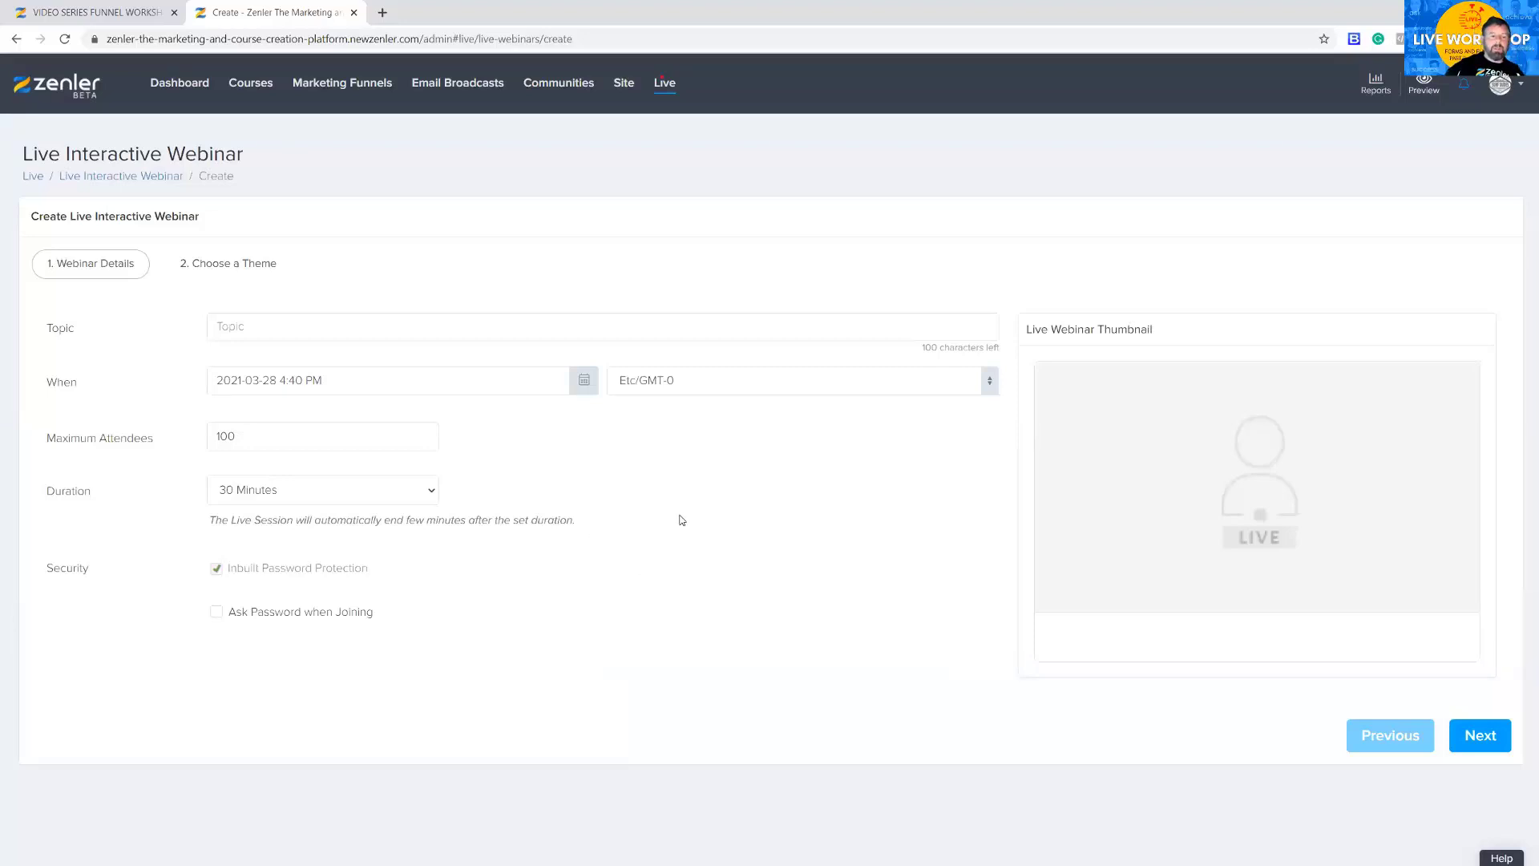
{"action": "left_click", "coordinate": [295, 319]}
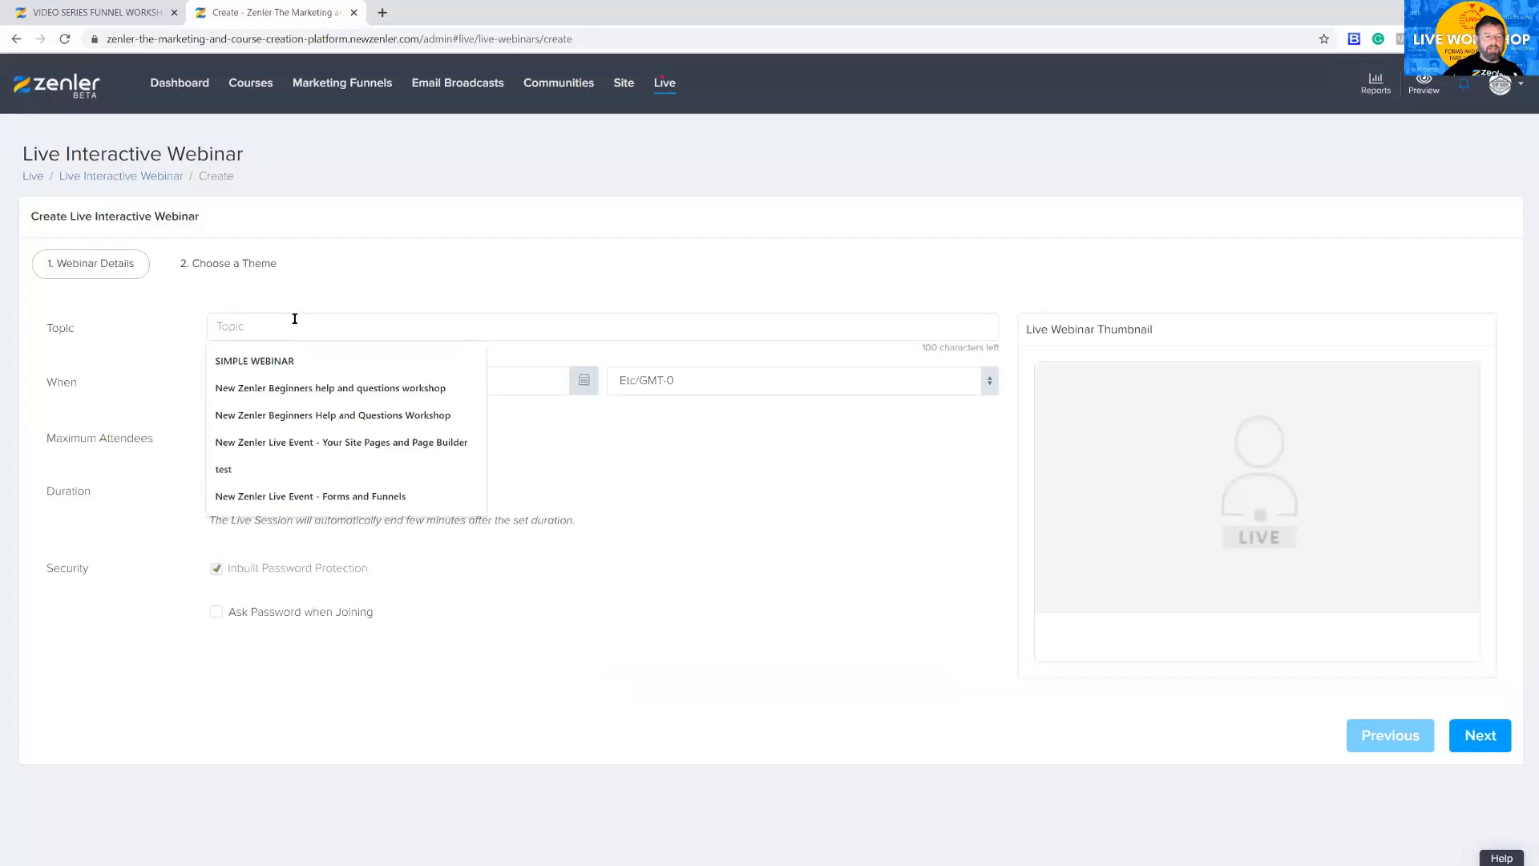
{"action": "left_click", "coordinate": [281, 362]}
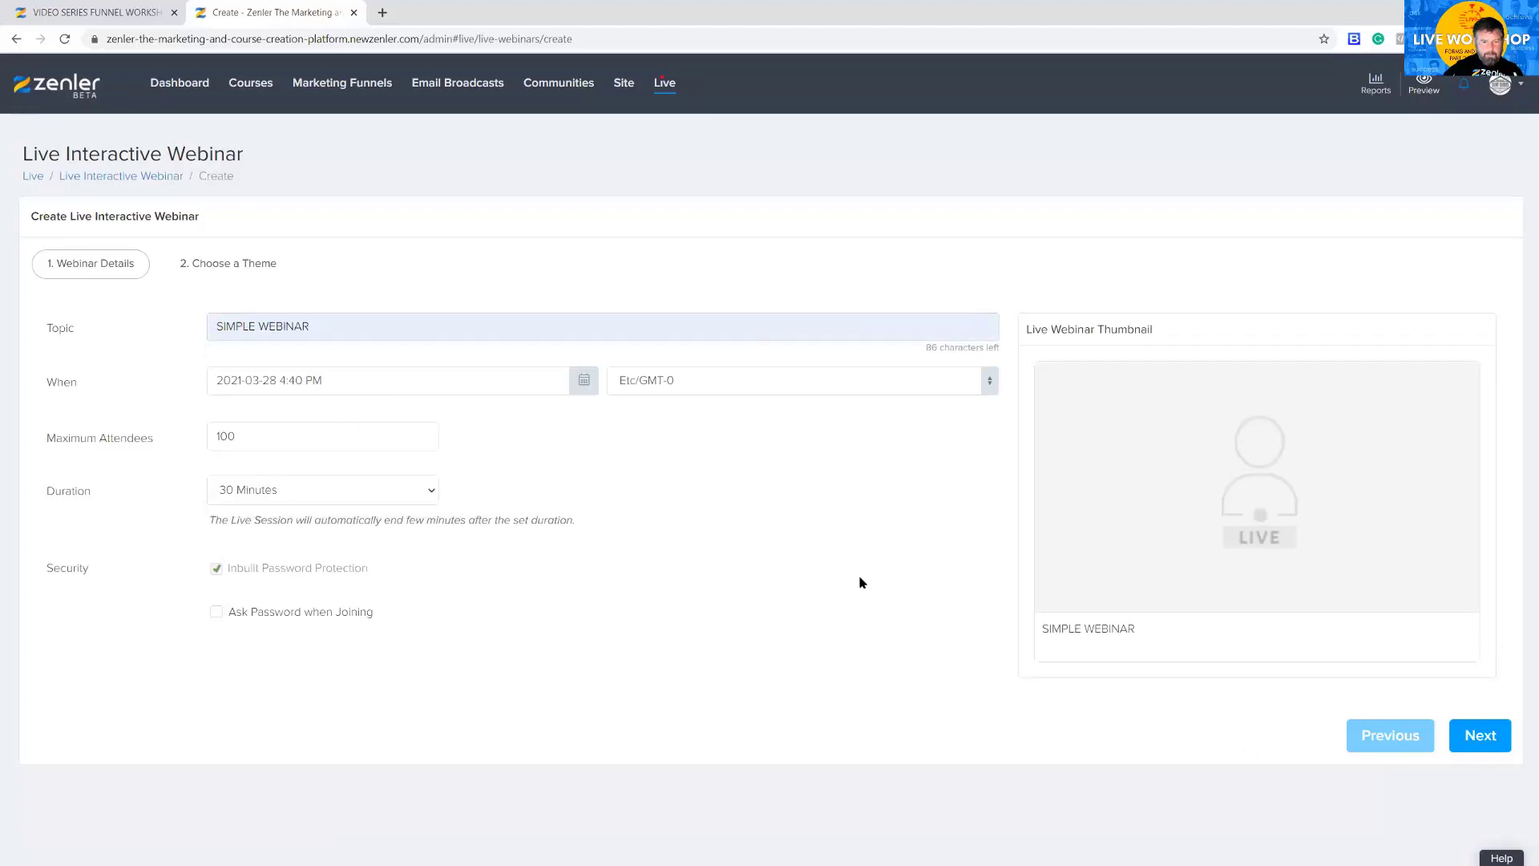
- Schedule the webinar for 2021-03-30 at 3:40 PM
{"action": "left_click", "coordinate": [1482, 742]}
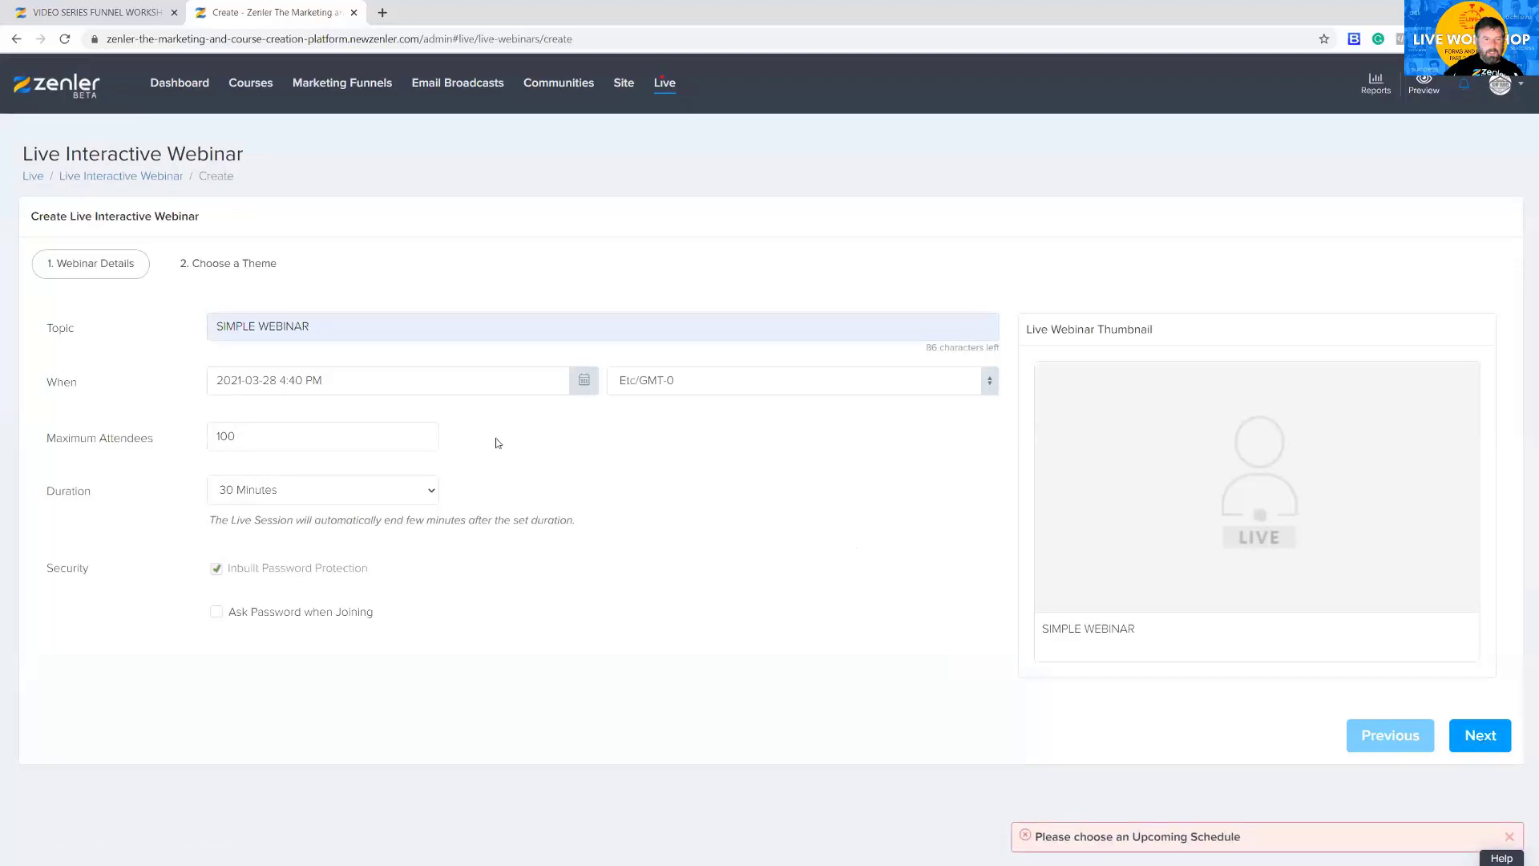
{"action": "left_click", "coordinate": [581, 381]}
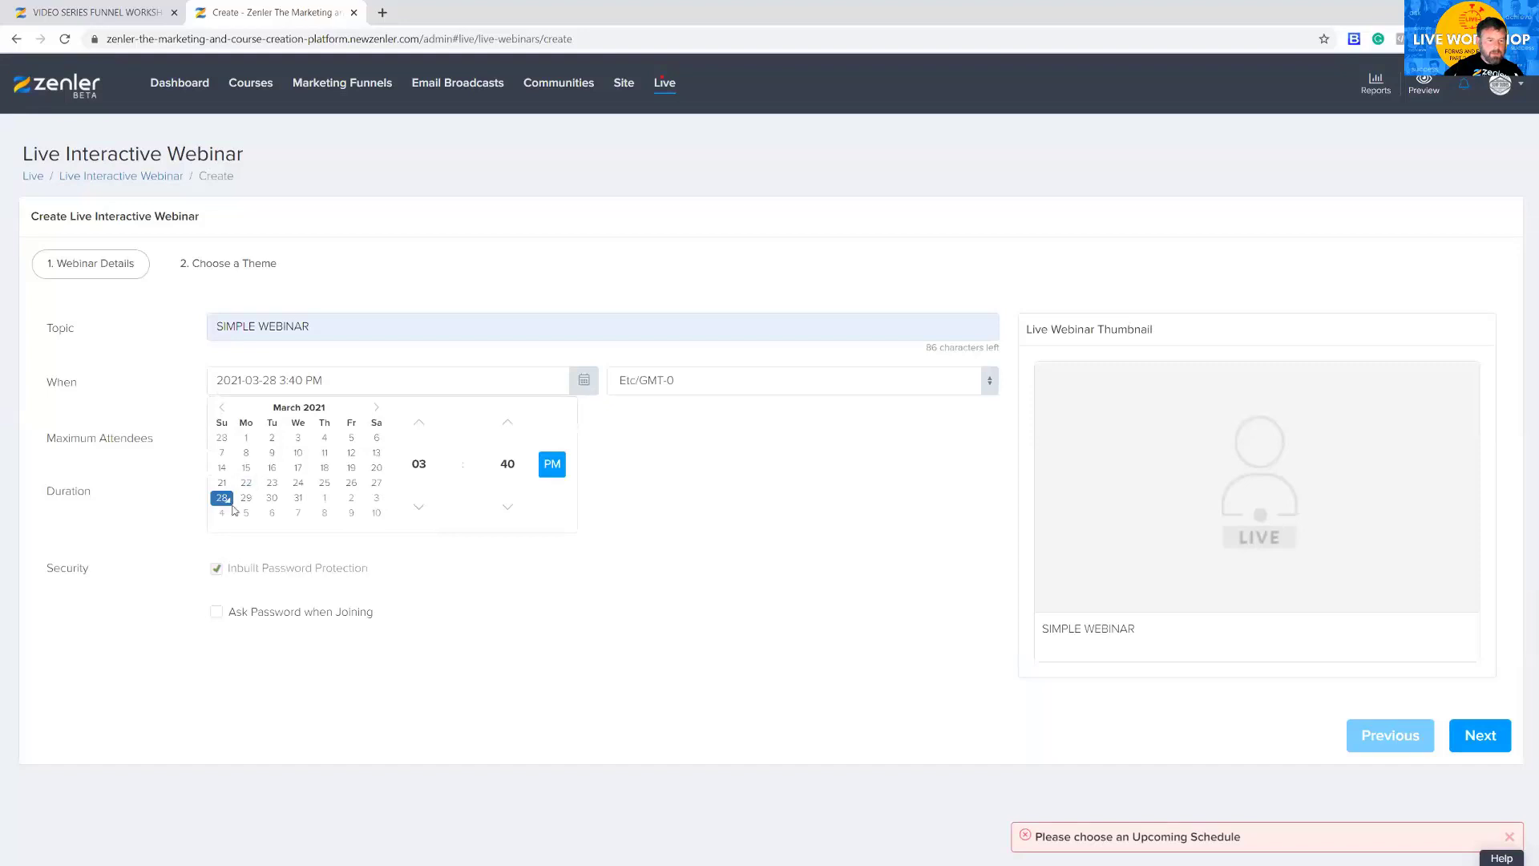
{"action": "left_click", "coordinate": [276, 499]}
{"action": "left_click", "coordinate": [941, 651]}
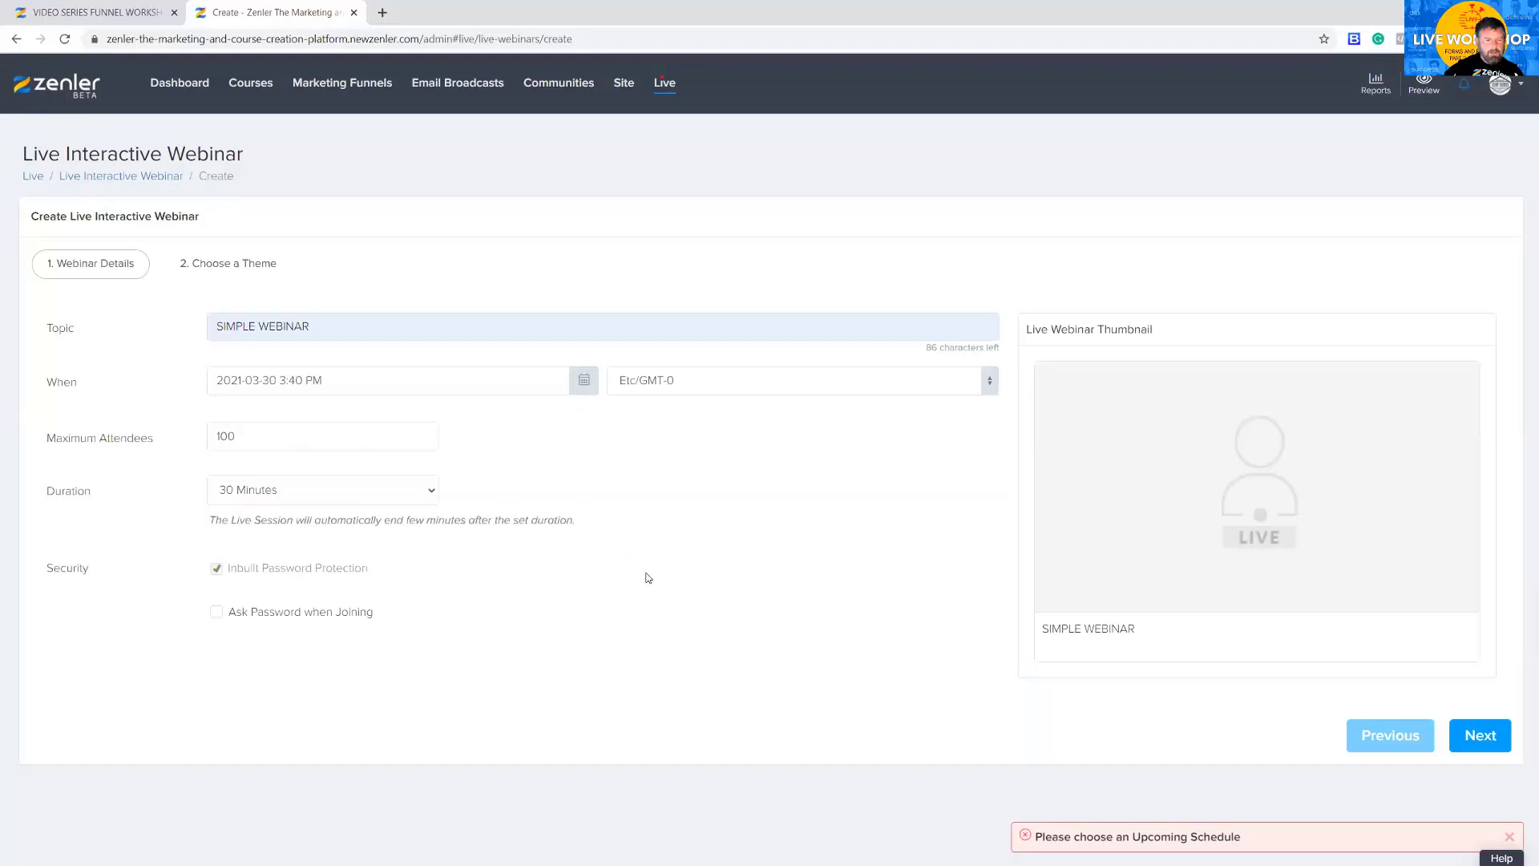
- Finish creating the webinar with the Blue Topaz theme and look through its register, thank you, waiting and replay pages
{"action": "left_click", "coordinate": [1482, 735]}
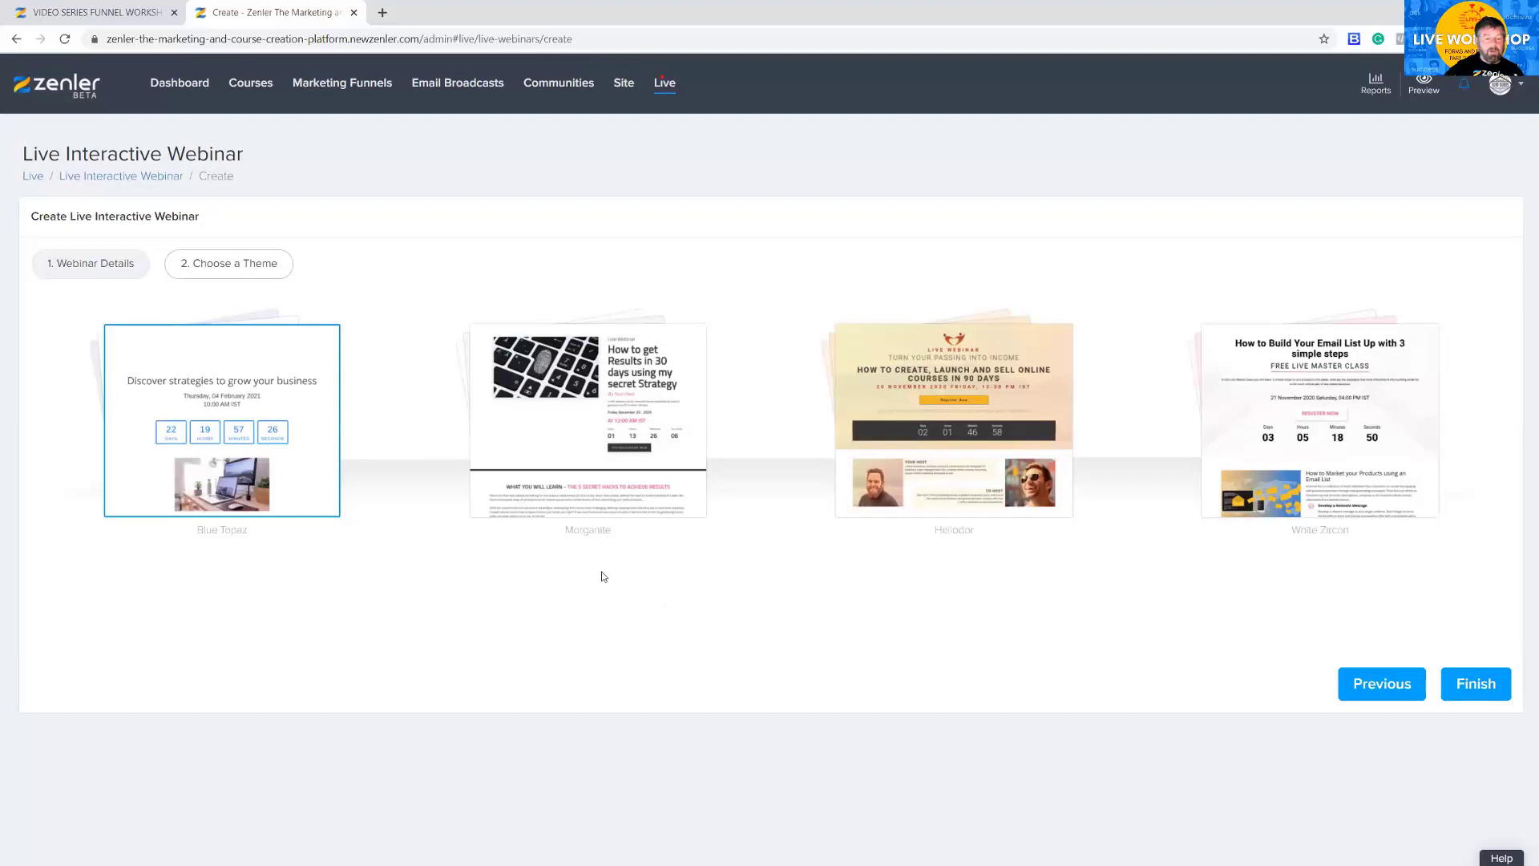
{"action": "mouse_move", "coordinate": [251, 445]}
{"action": "left_click", "coordinate": [1465, 687]}
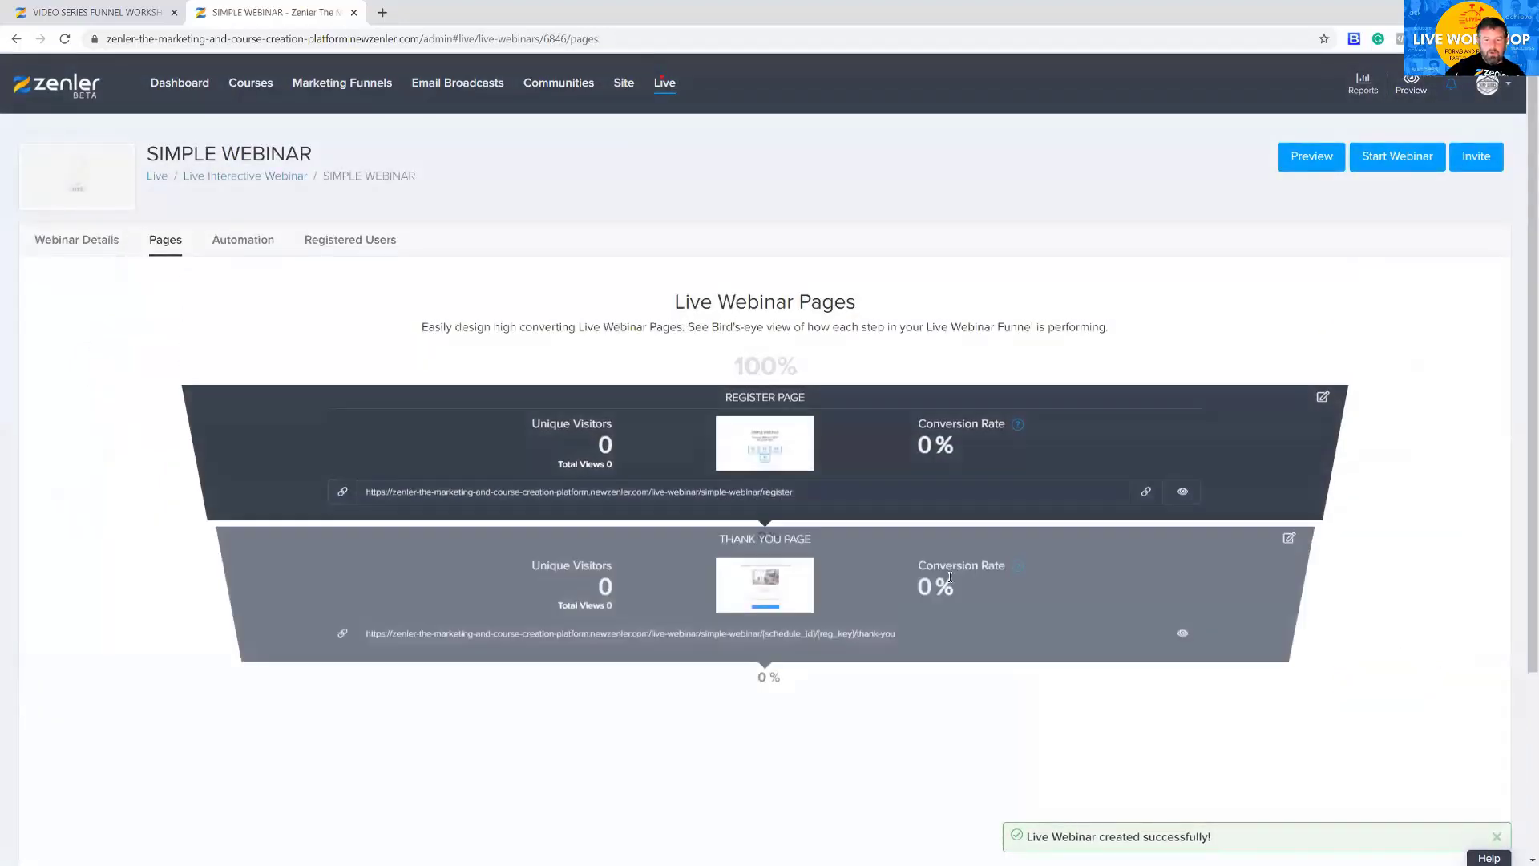
{"action": "scroll", "coordinate": [998, 569], "scroll_direction": "down", "scroll_amount": 3}
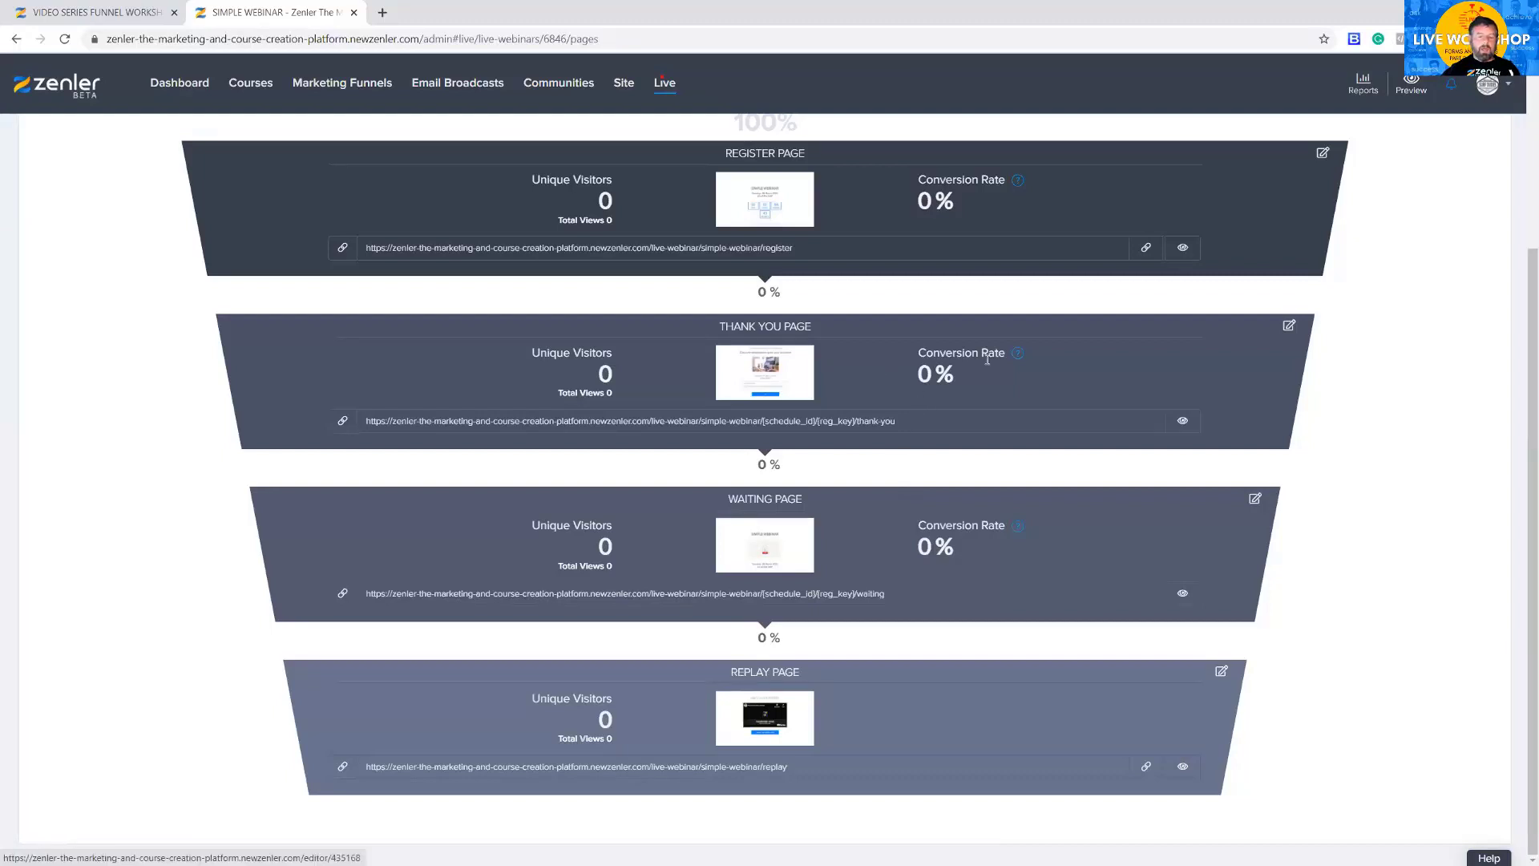
{"action": "scroll", "coordinate": [1109, 377], "scroll_direction": "up", "scroll_amount": 3}
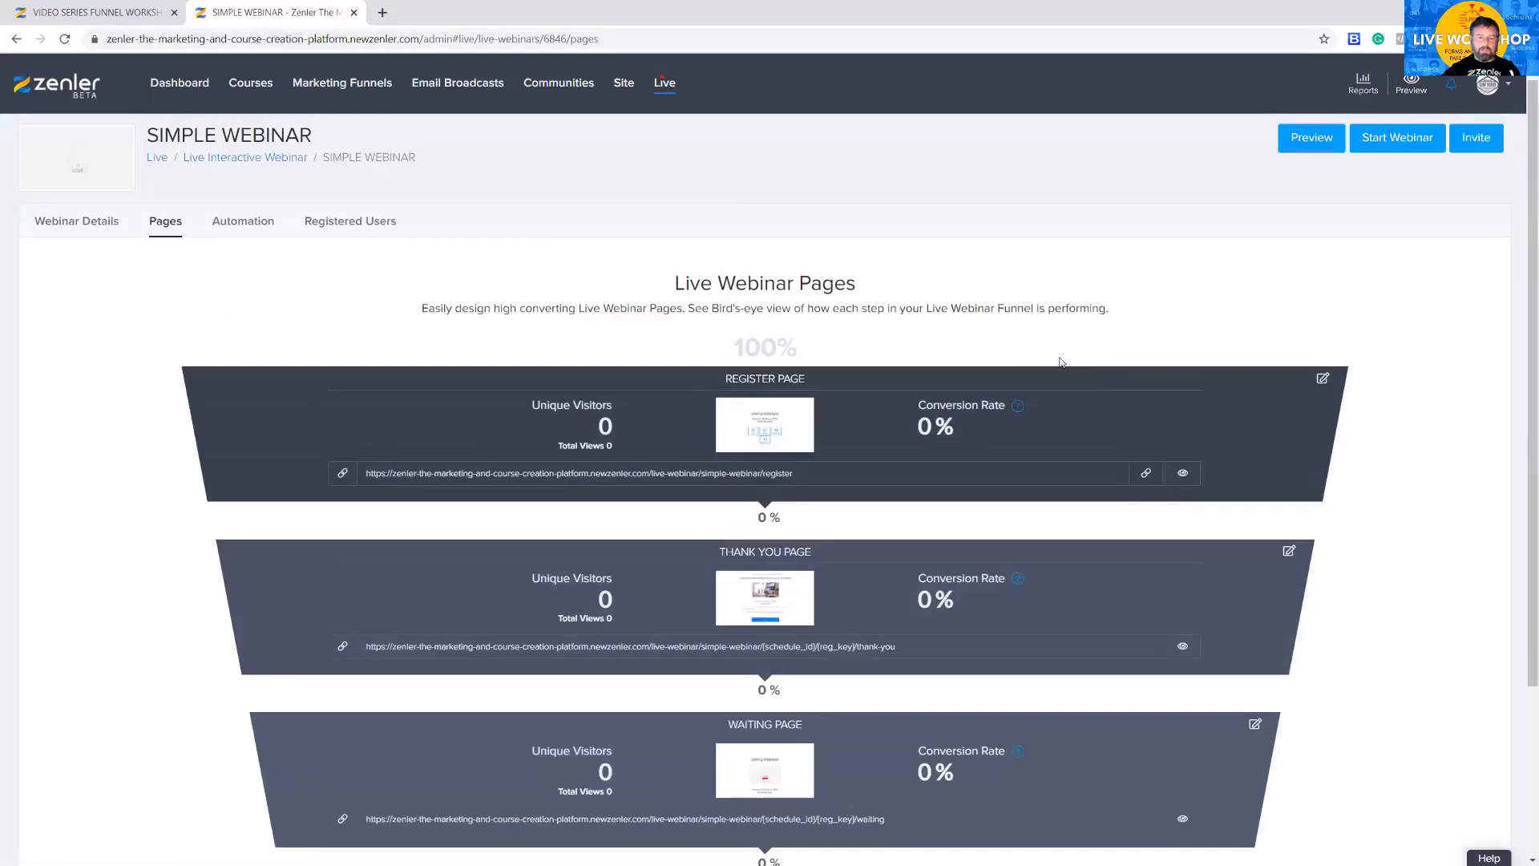
{"action": "scroll", "coordinate": [1063, 359], "scroll_direction": "up", "scroll_amount": 3}
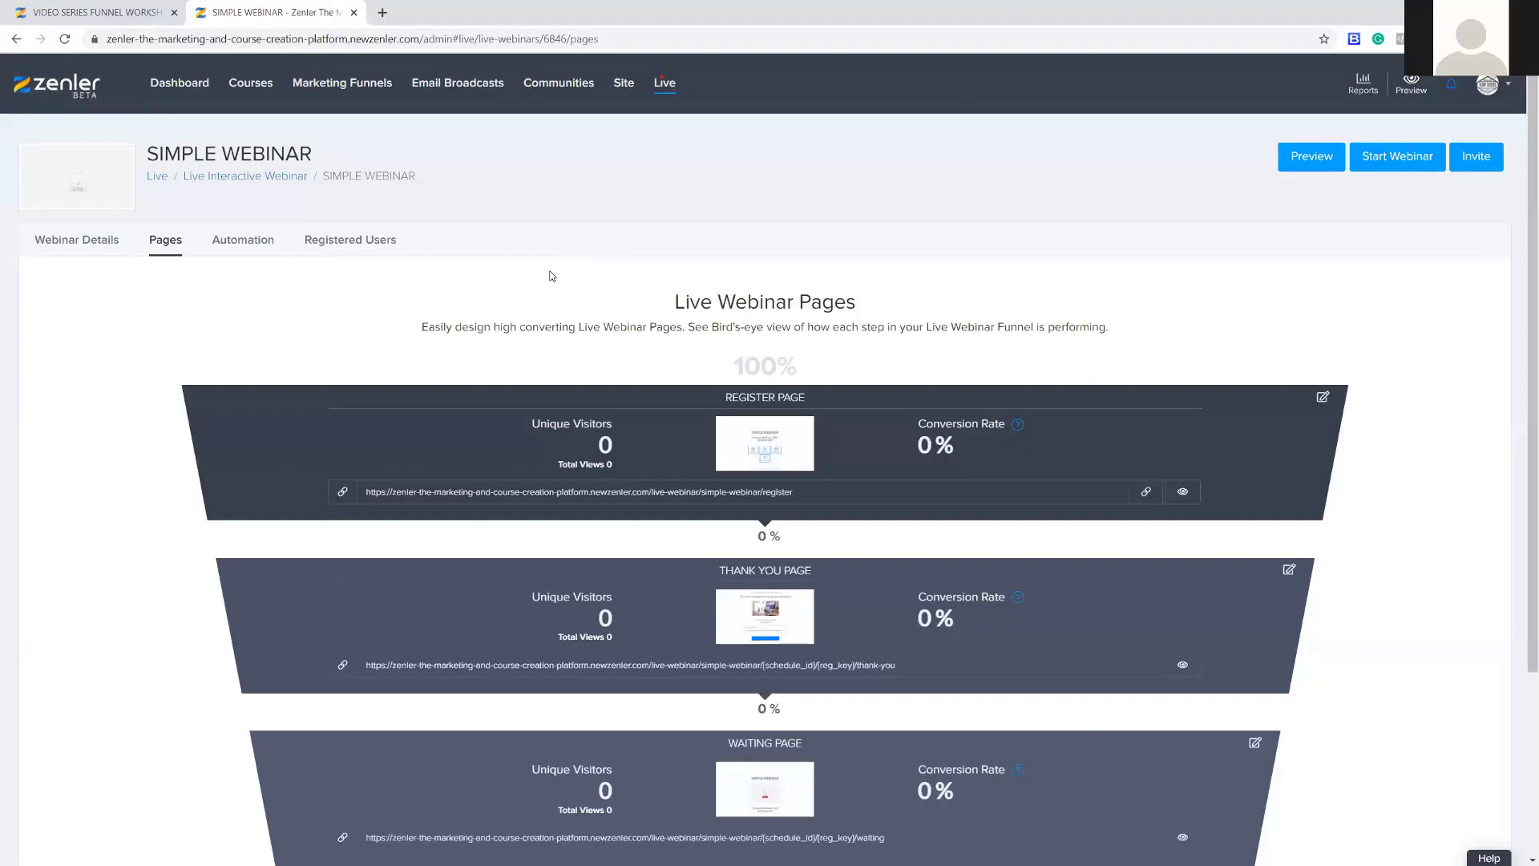
{"action": "scroll", "coordinate": [803, 286], "scroll_direction": "down", "scroll_amount": 2}
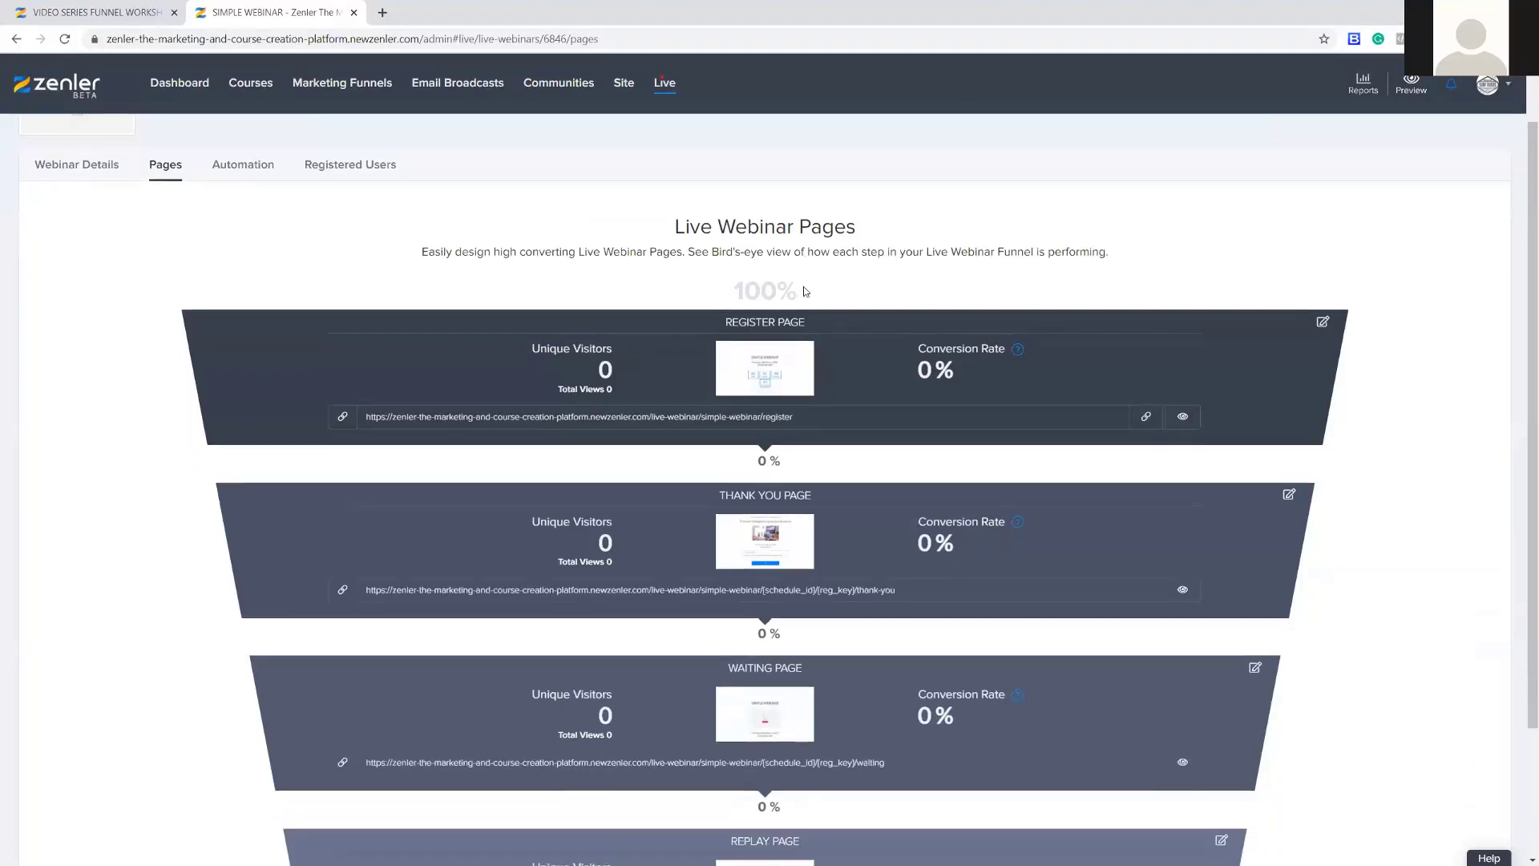
{"action": "scroll", "coordinate": [741, 258], "scroll_direction": "up", "scroll_amount": 2}
- Return to the video series funnel steps, preview the Video 2 and Video 1 pages, and check which thumbnails are locked on the Video 1 page
{"action": "key", "text": "ctrl+shift+Tab"}
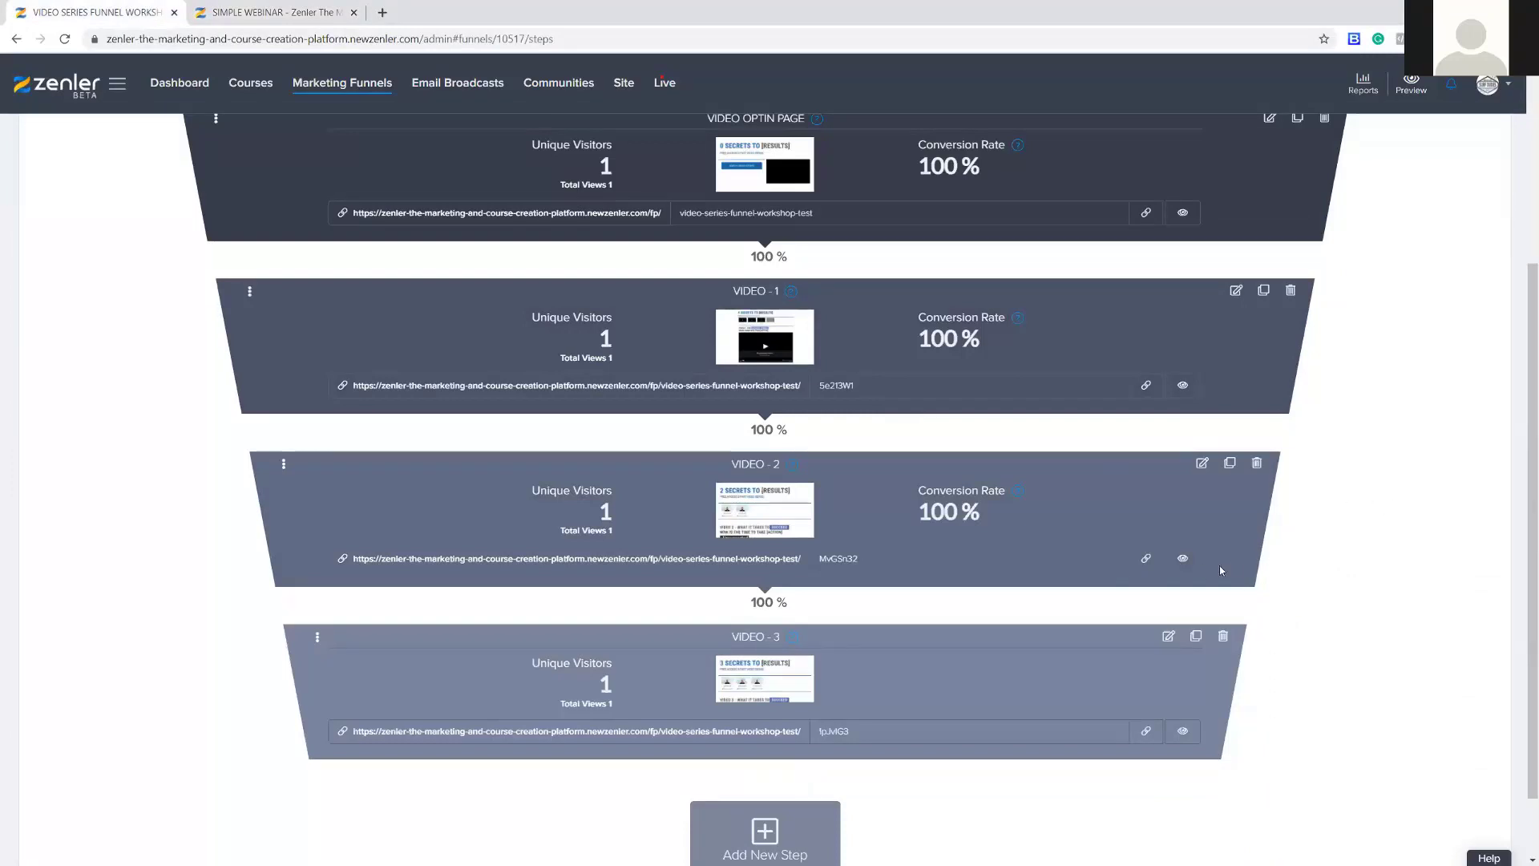
{"action": "left_click", "coordinate": [1183, 561]}
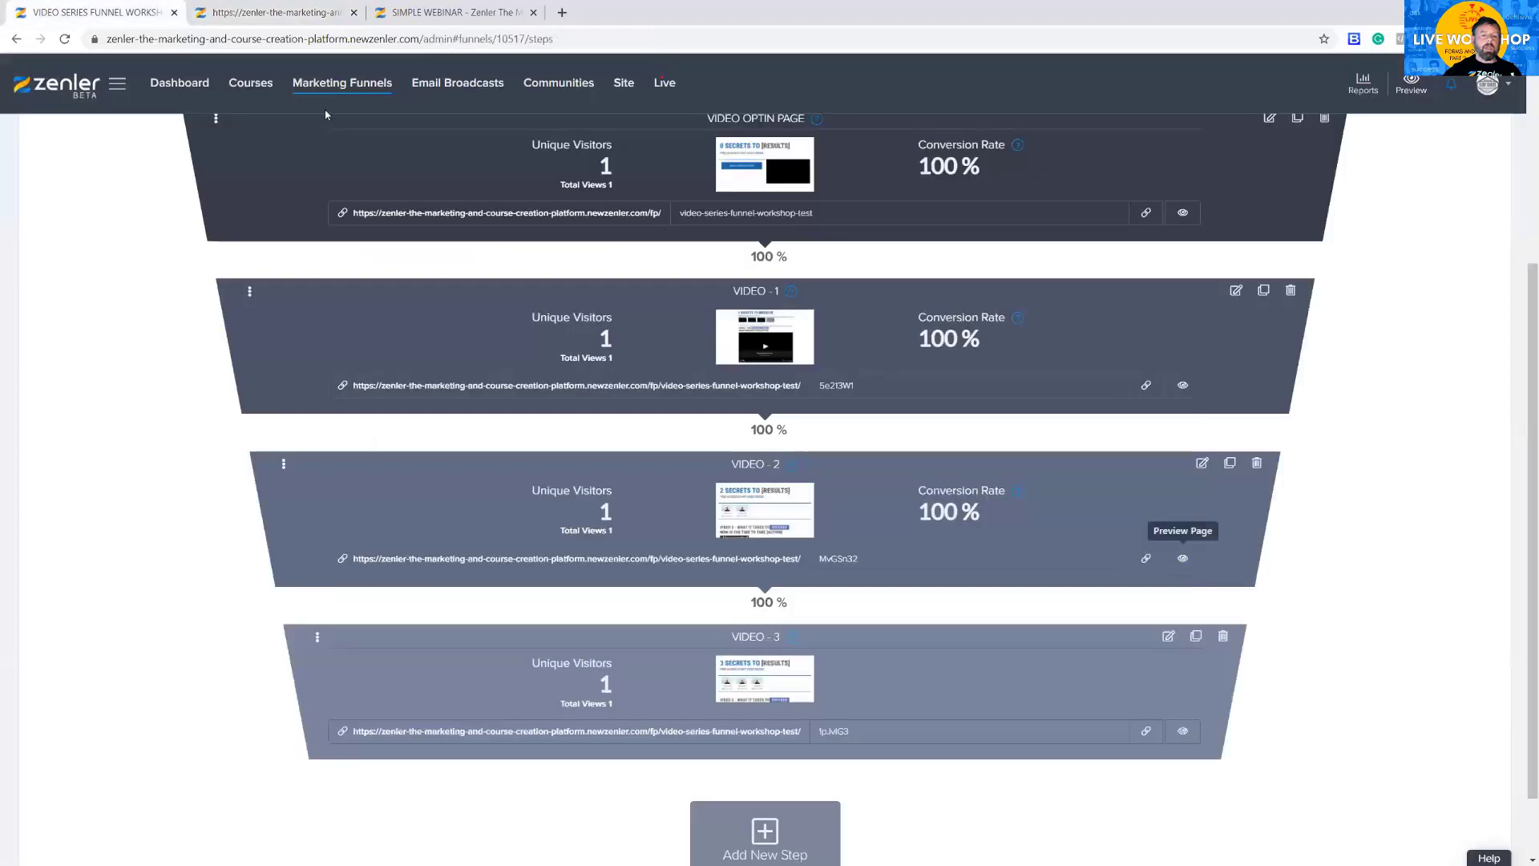
{"action": "left_click", "coordinate": [92, 14]}
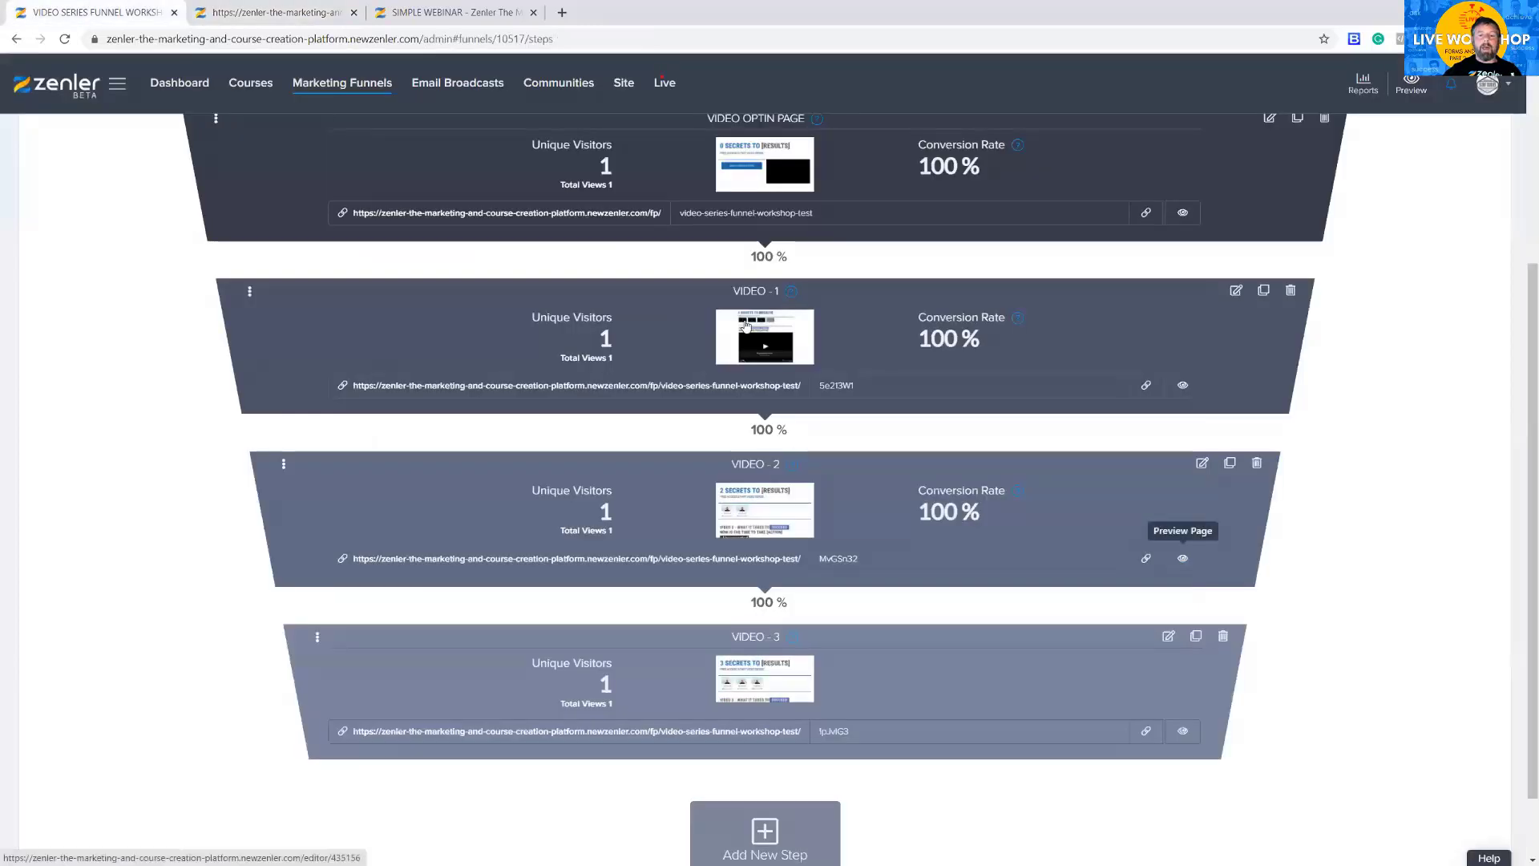
{"action": "left_click", "coordinate": [1175, 386]}
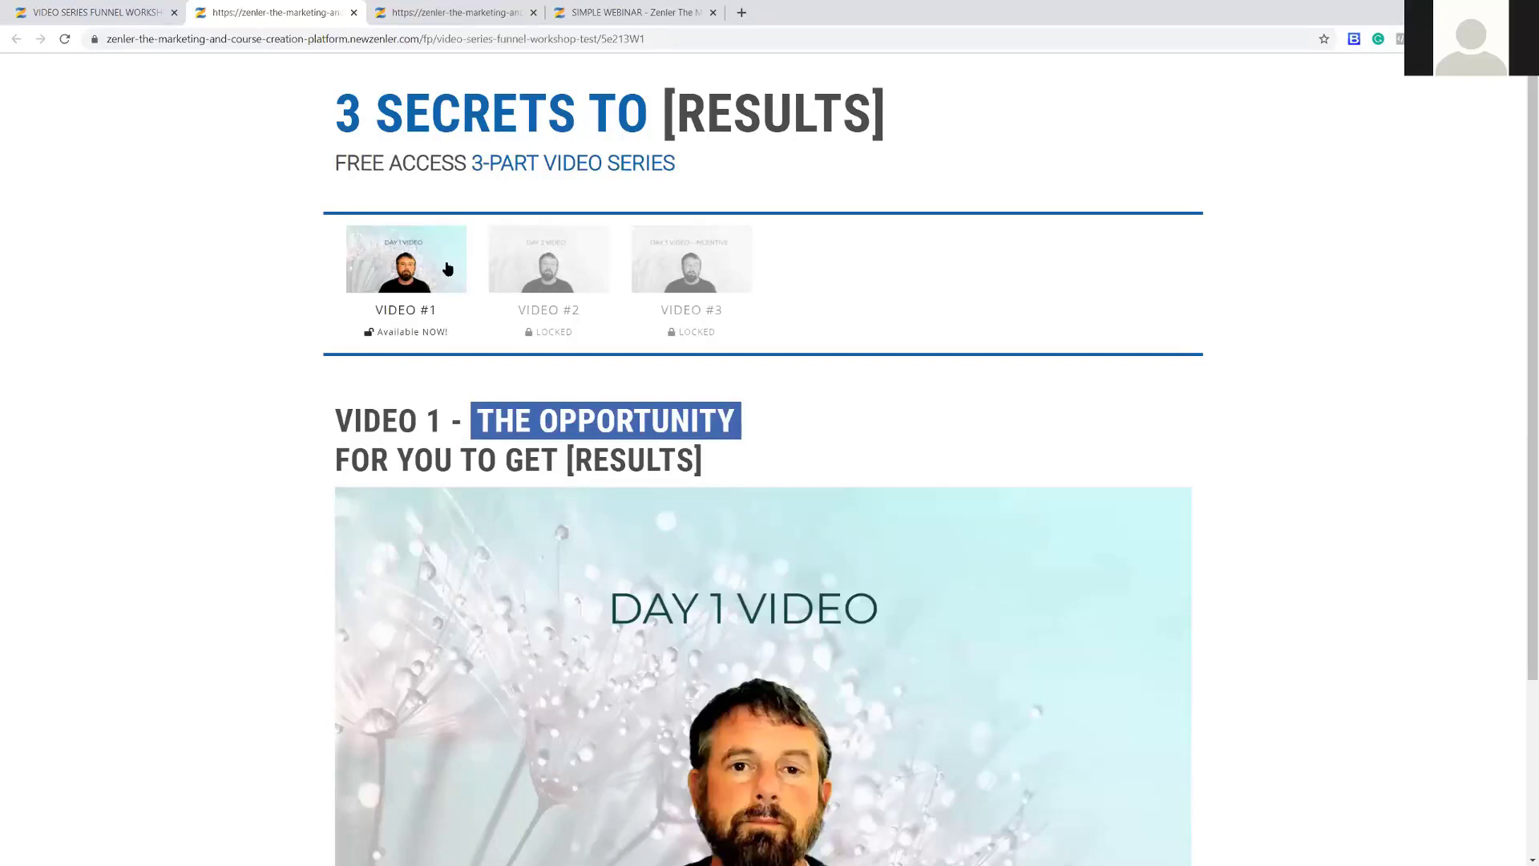
{"action": "left_click", "coordinate": [405, 265]}
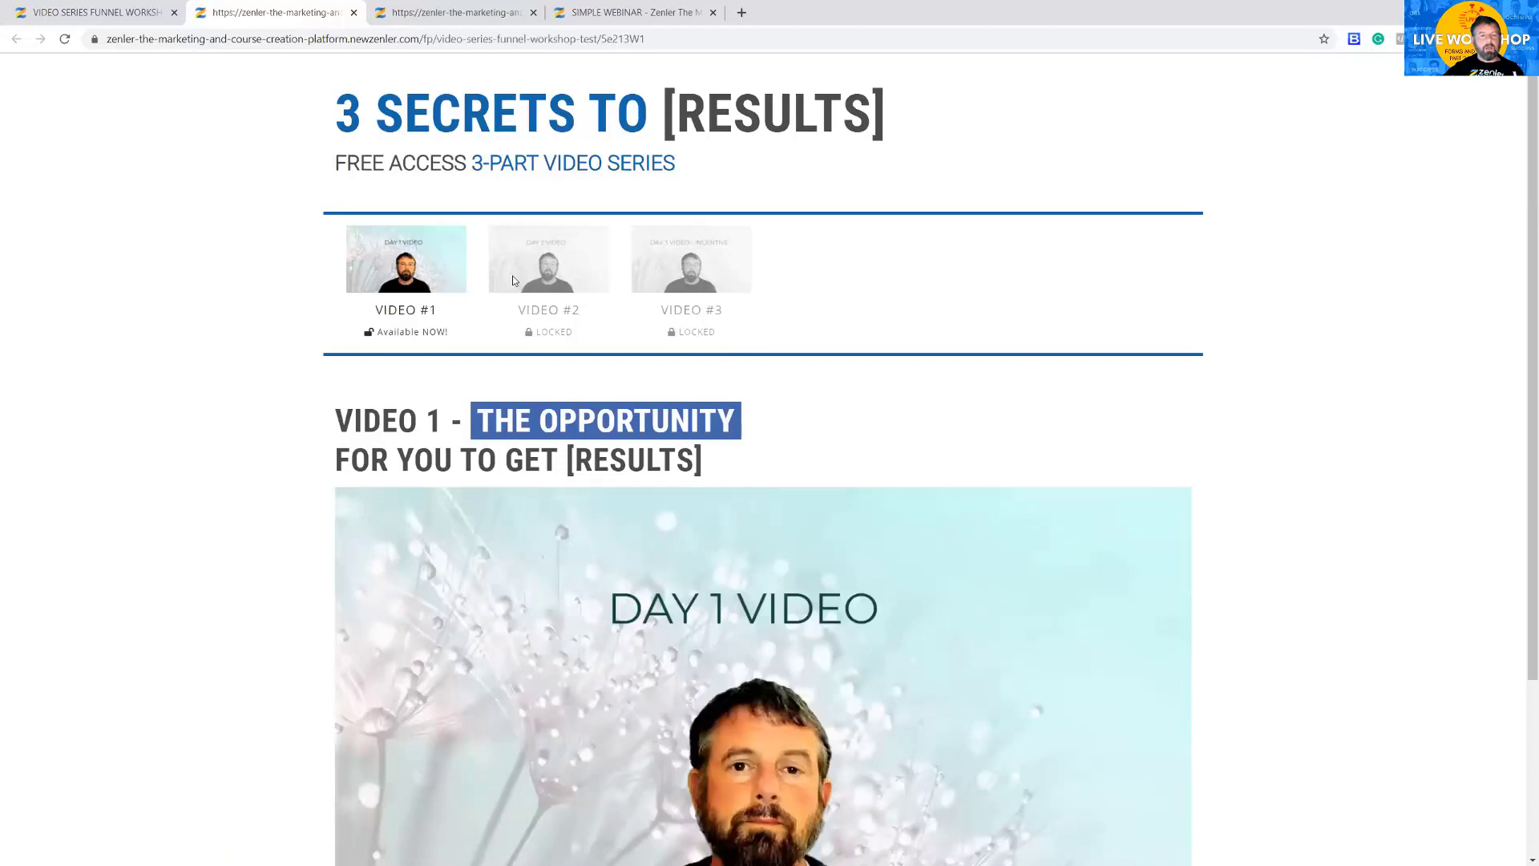
{"action": "left_click", "coordinate": [110, 15]}
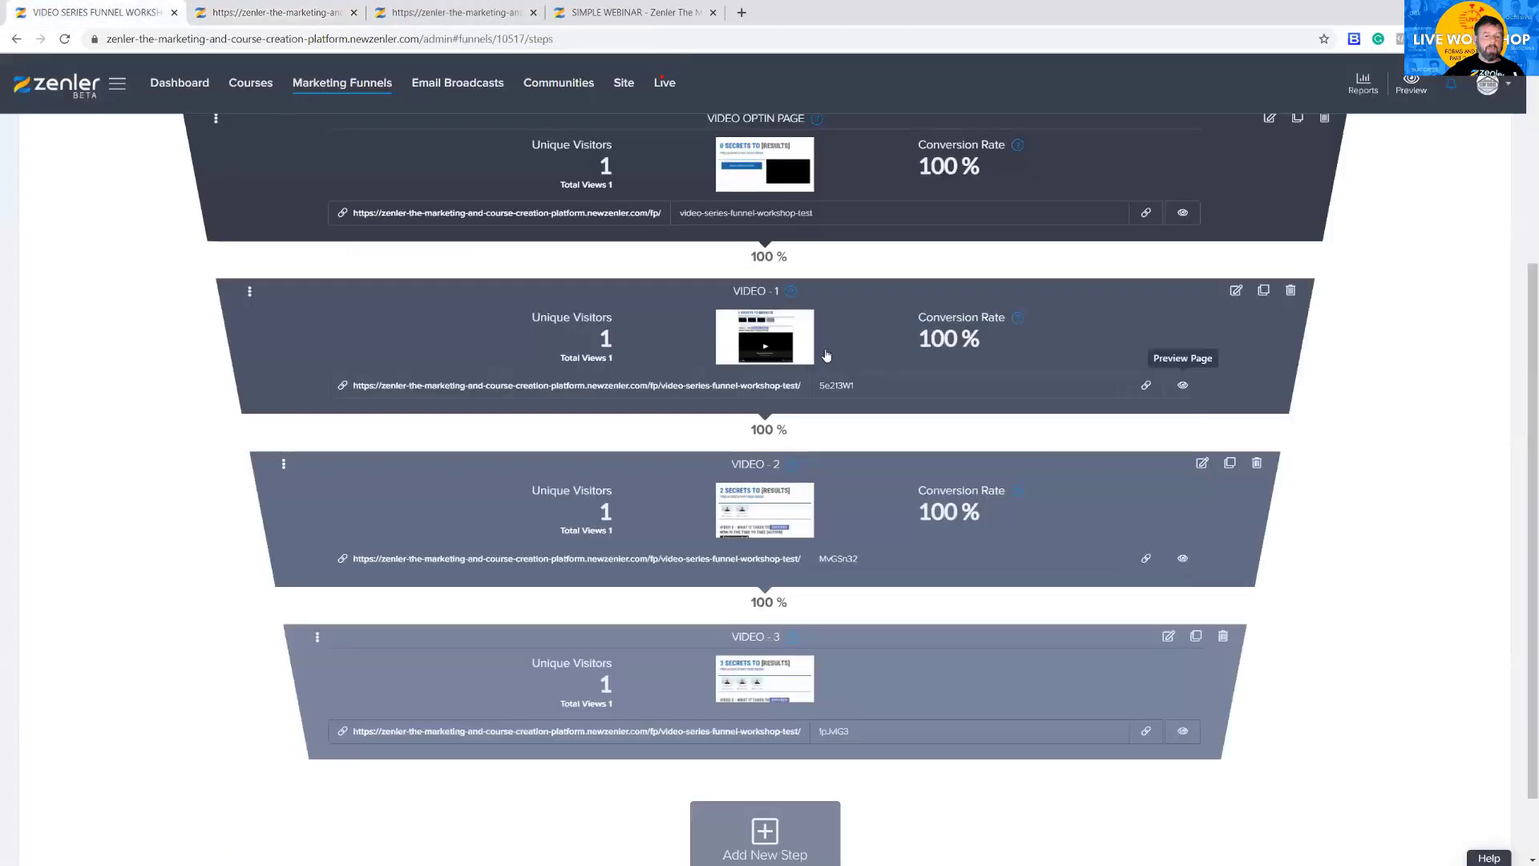
{"action": "left_click", "coordinate": [275, 14]}
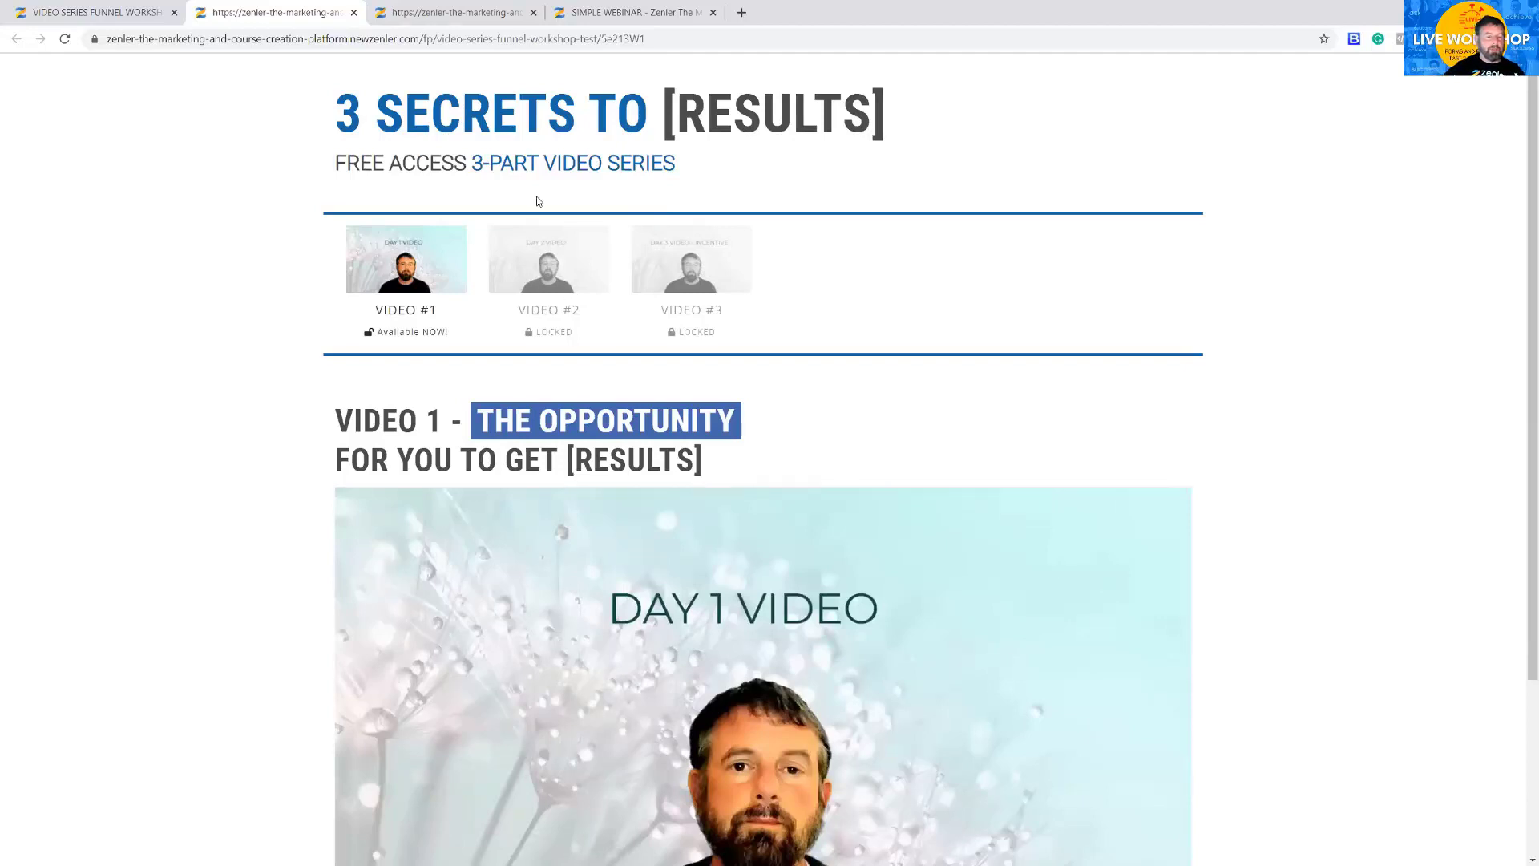
{"action": "left_click", "coordinate": [160, 13]}
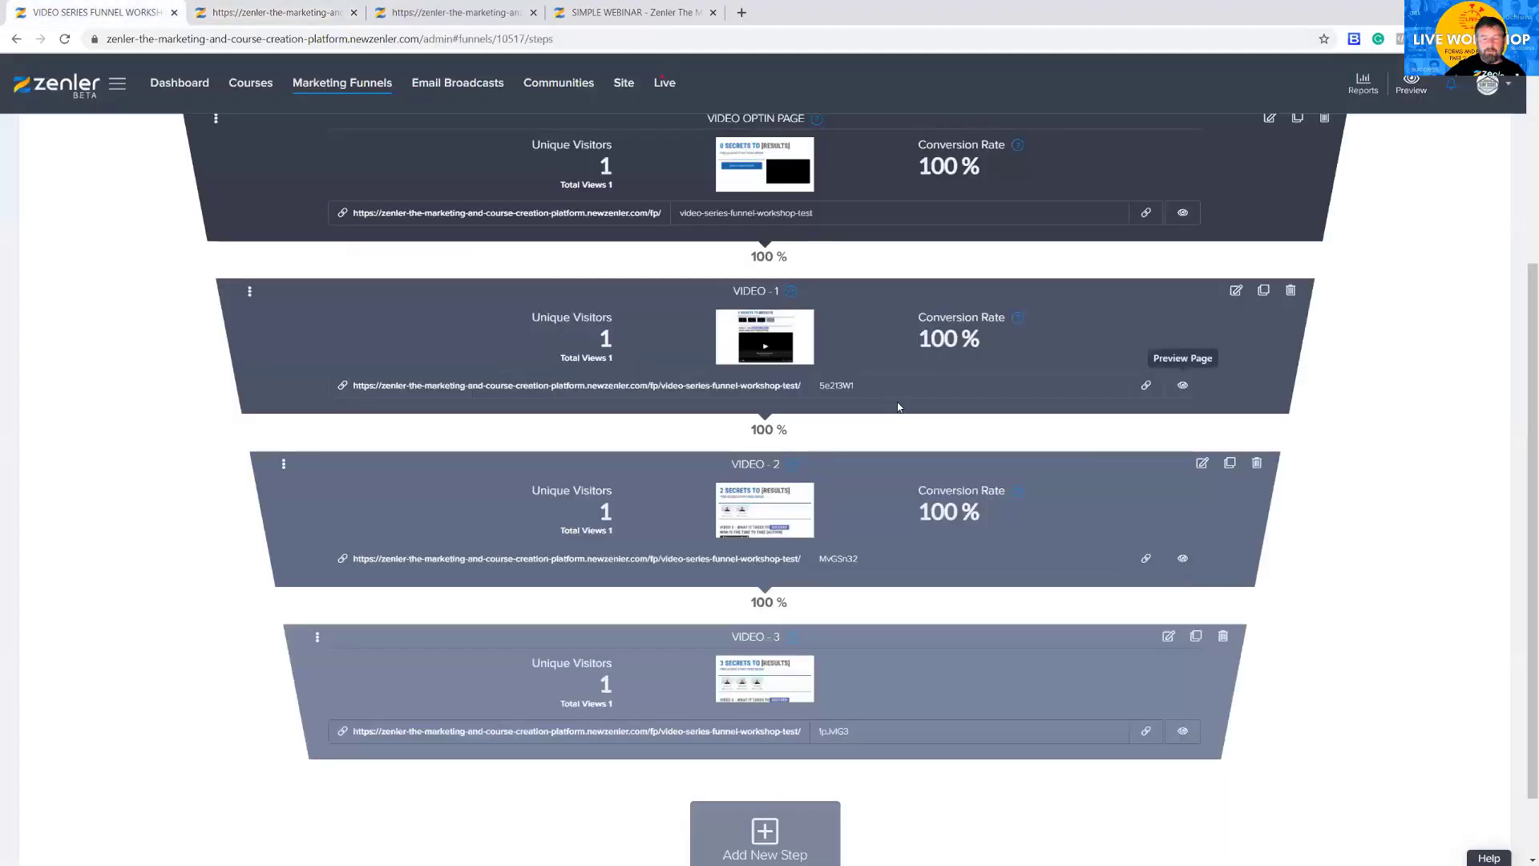
- Preview the Video 3 page and follow its thumbnail links to check access to the earlier videos, then return to it
{"action": "left_click", "coordinate": [1182, 731]}
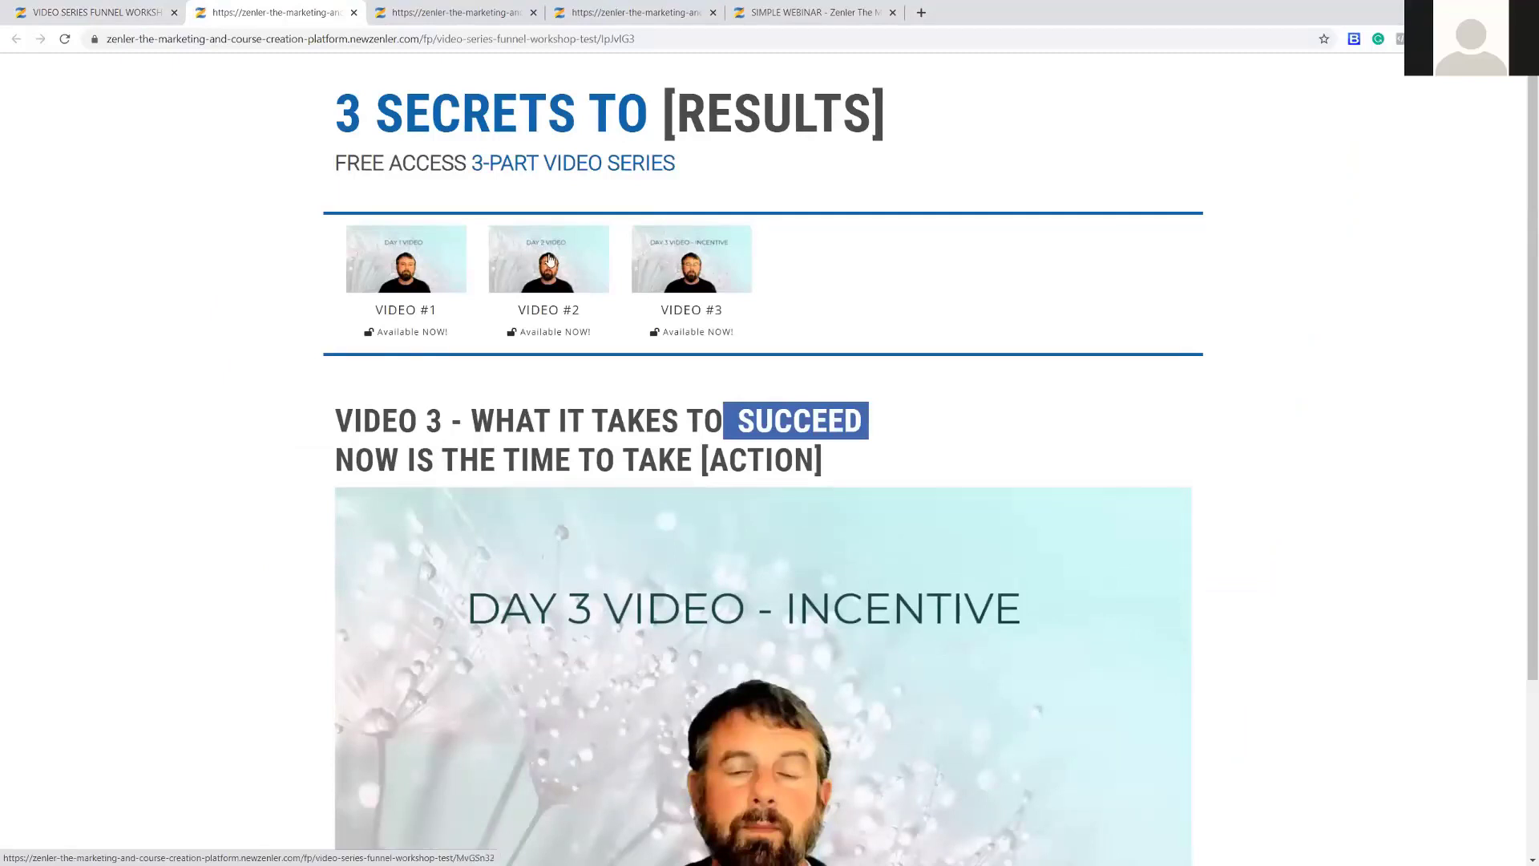
{"action": "scroll", "coordinate": [962, 309], "scroll_direction": "down", "scroll_amount": 1}
{"action": "scroll", "coordinate": [962, 309], "scroll_direction": "up", "scroll_amount": 1}
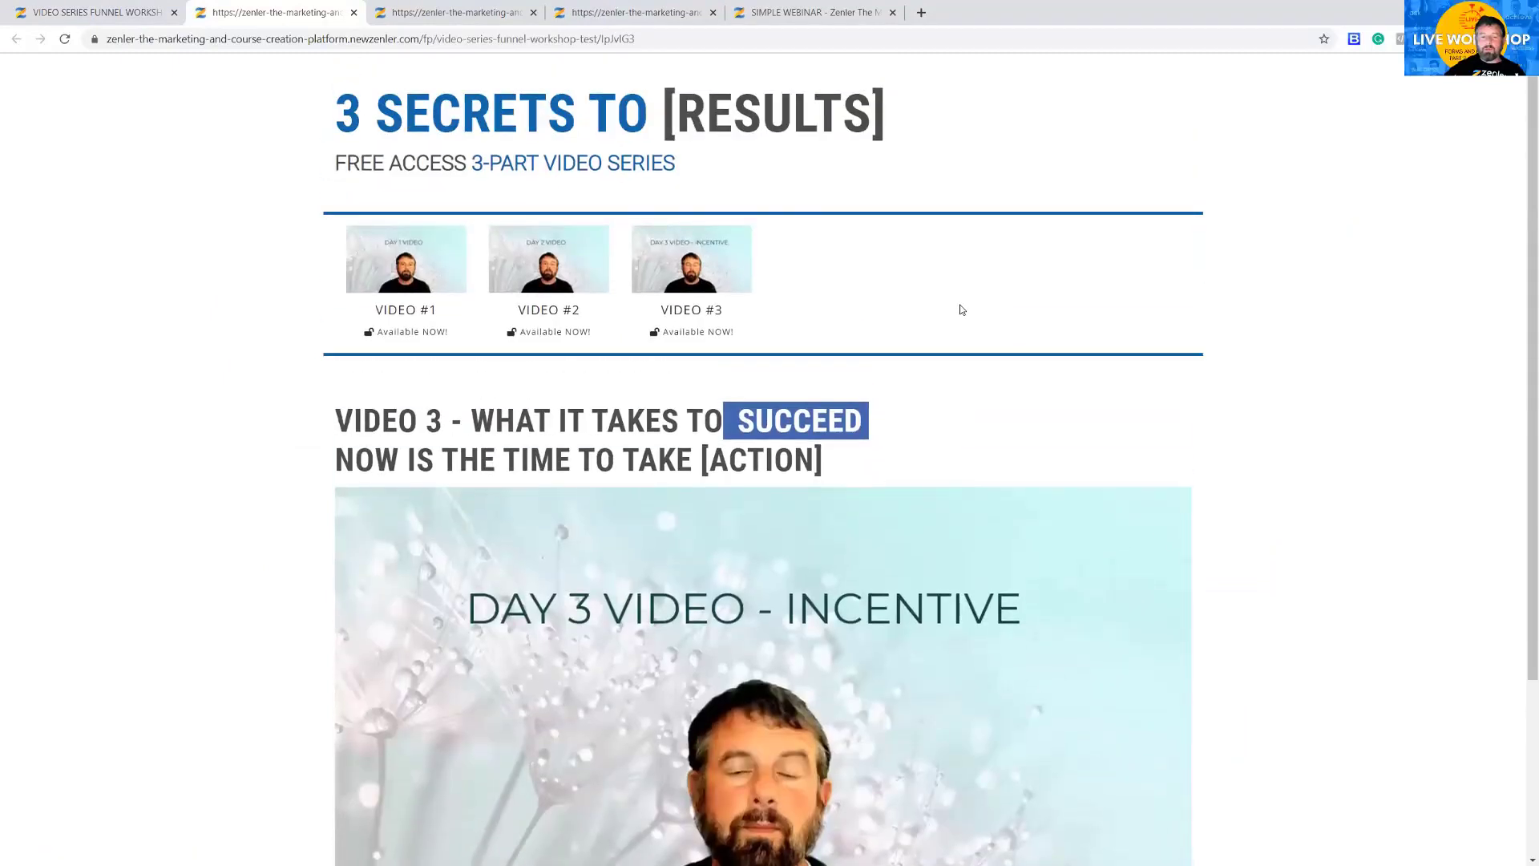
{"action": "left_click", "coordinate": [407, 276]}
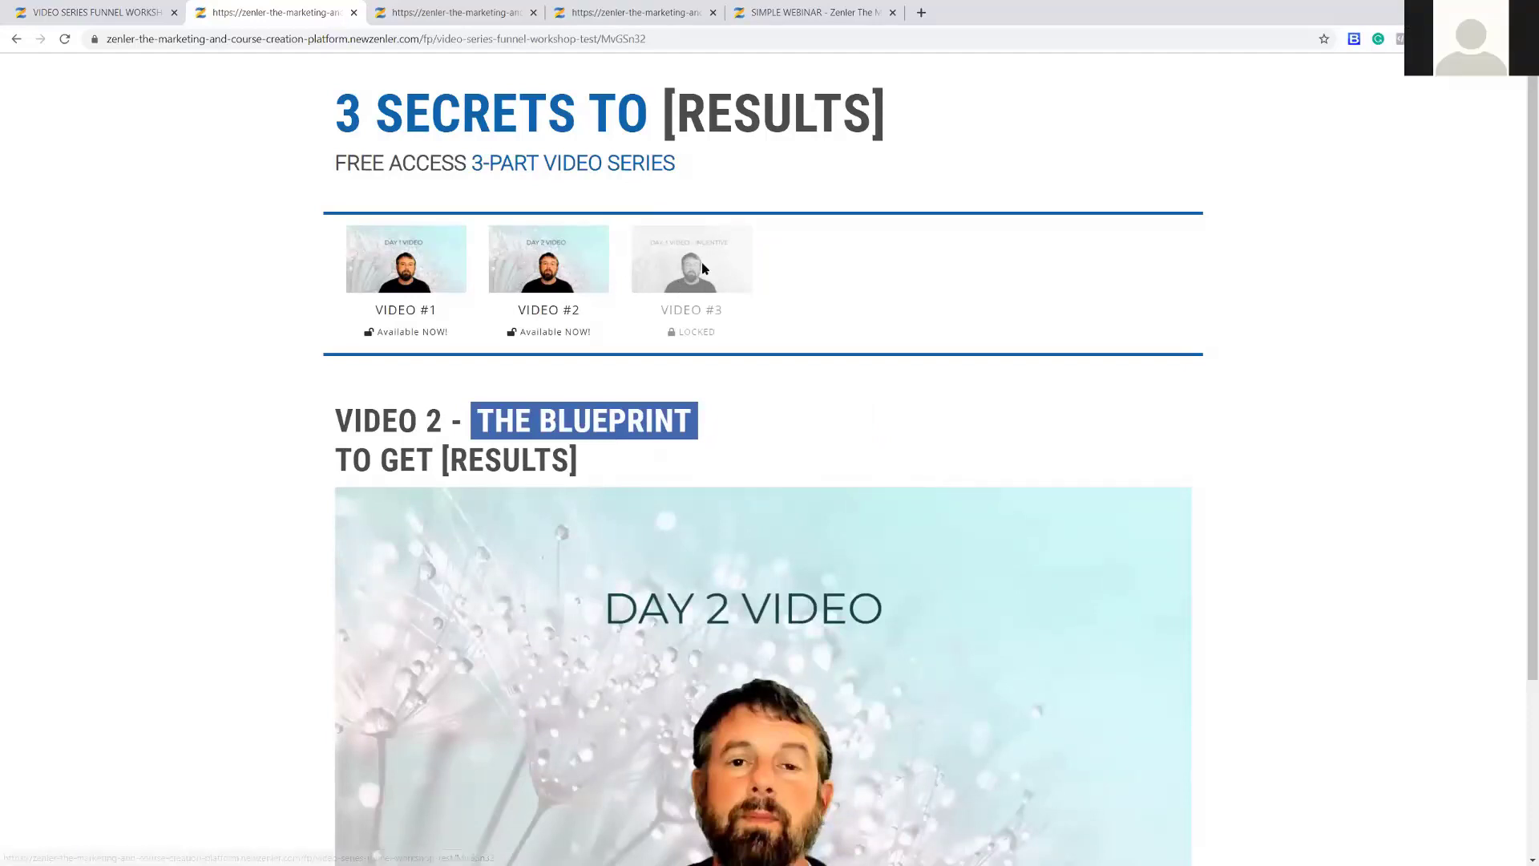
{"action": "left_click", "coordinate": [16, 39]}
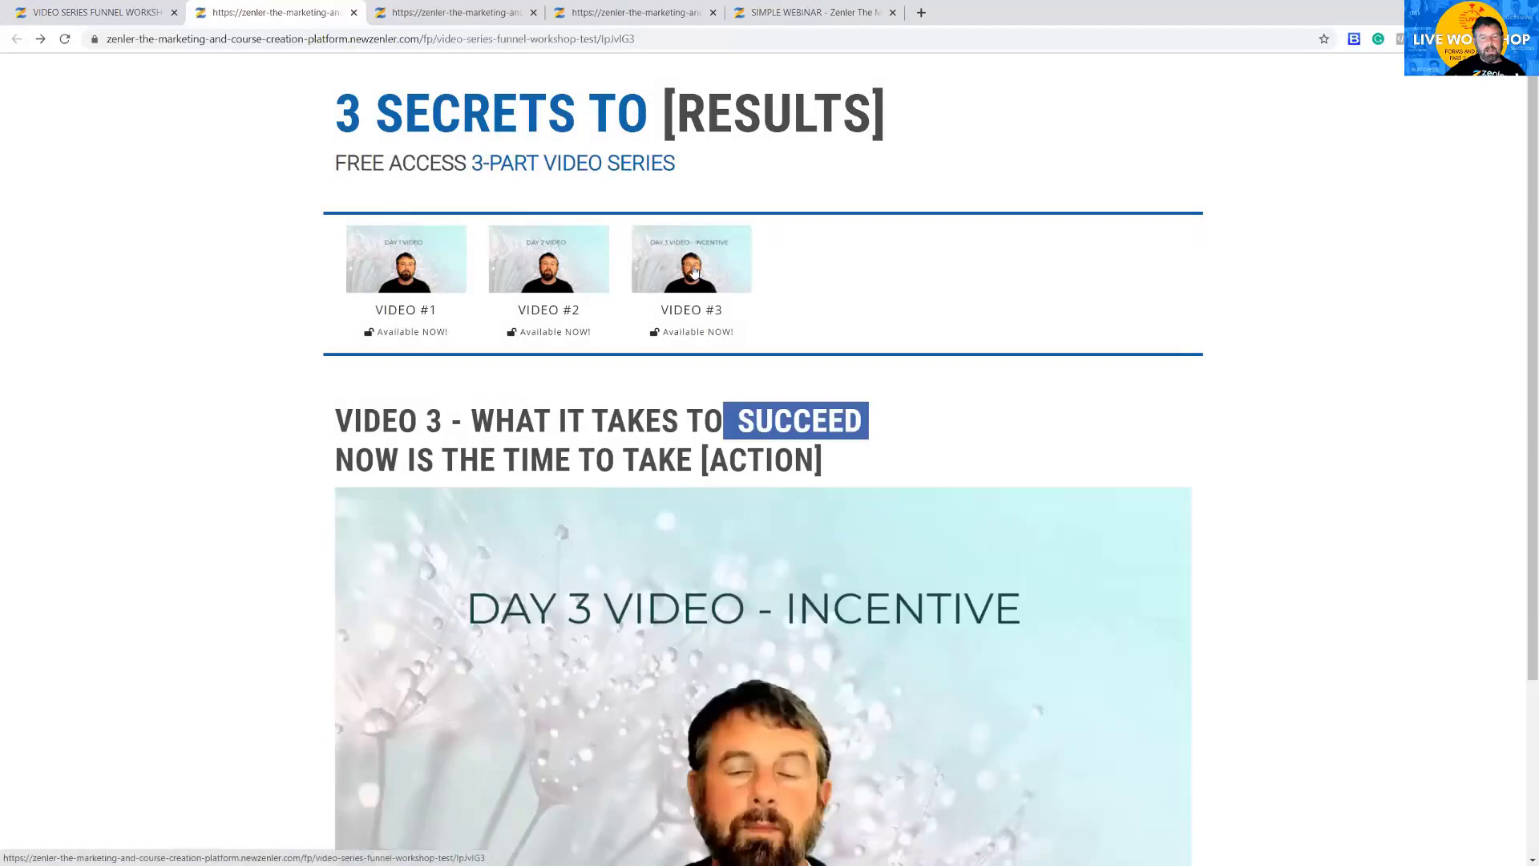